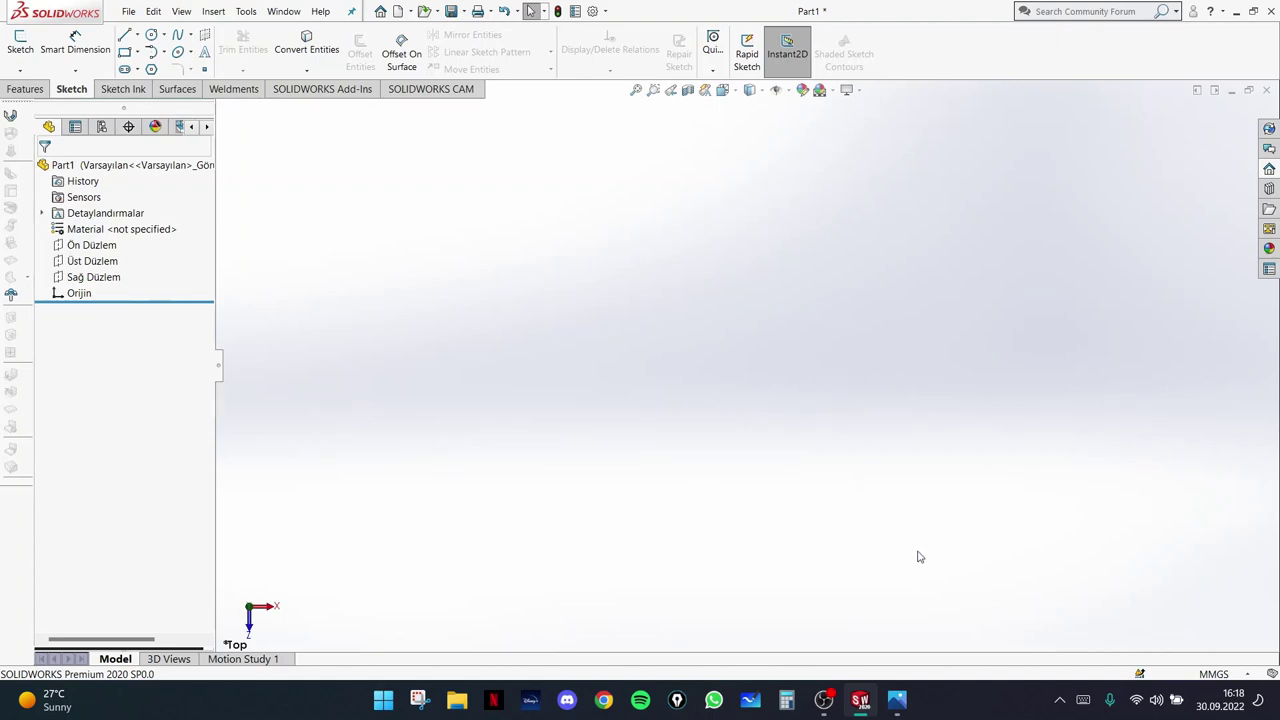
# - Switch to the image viewer and examine the dimensioned profile in images.png
pyautogui.click(897, 700)
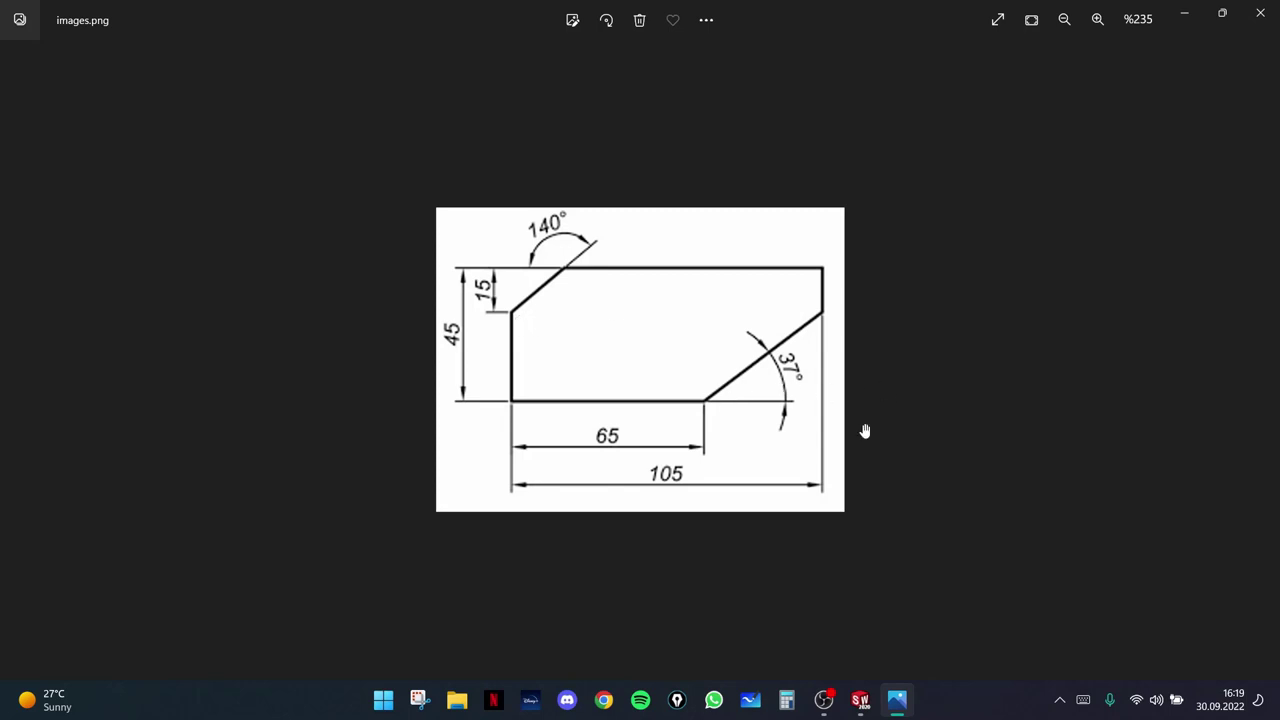
pyautogui.moveTo(857, 712)
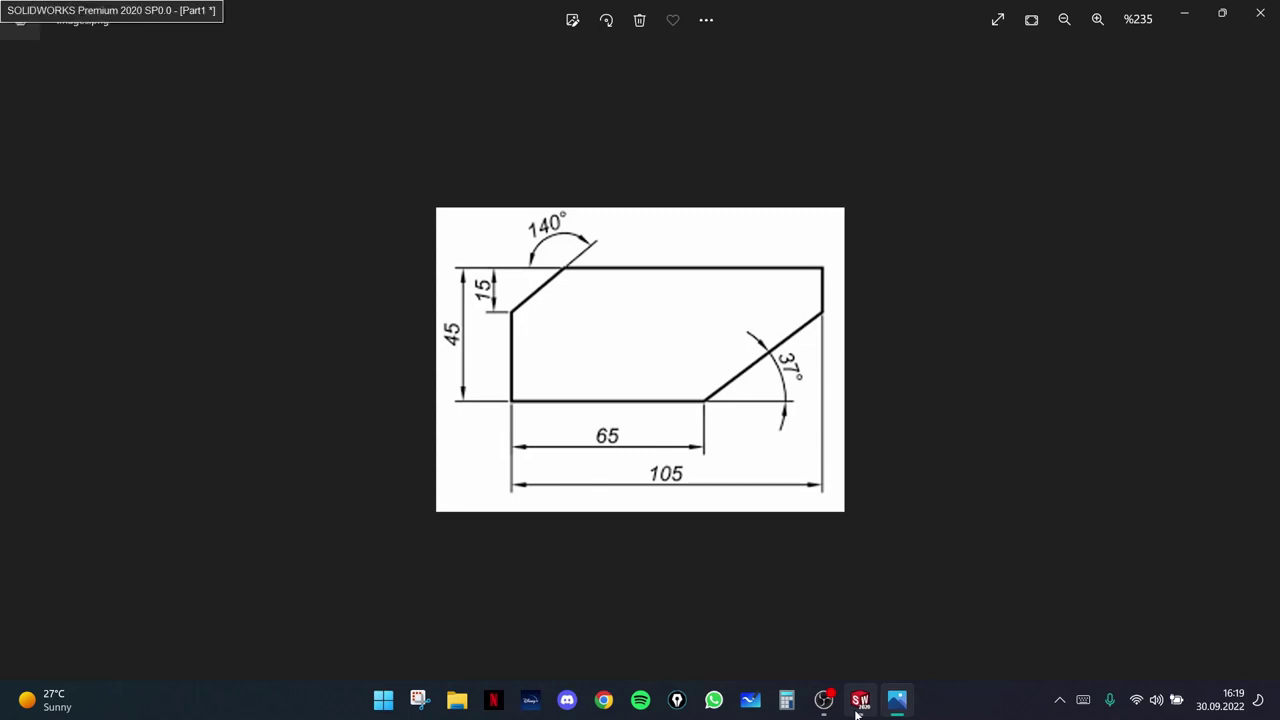
pyautogui.click(858, 700)
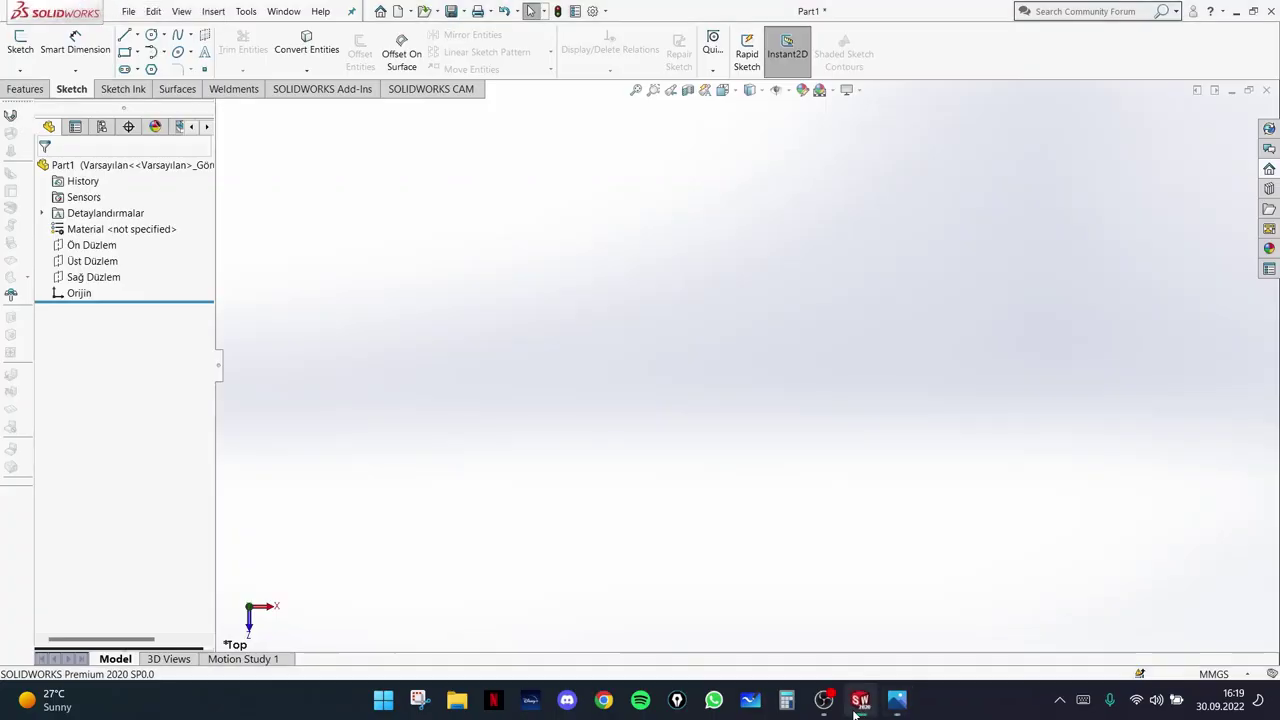
pyautogui.click(858, 700)
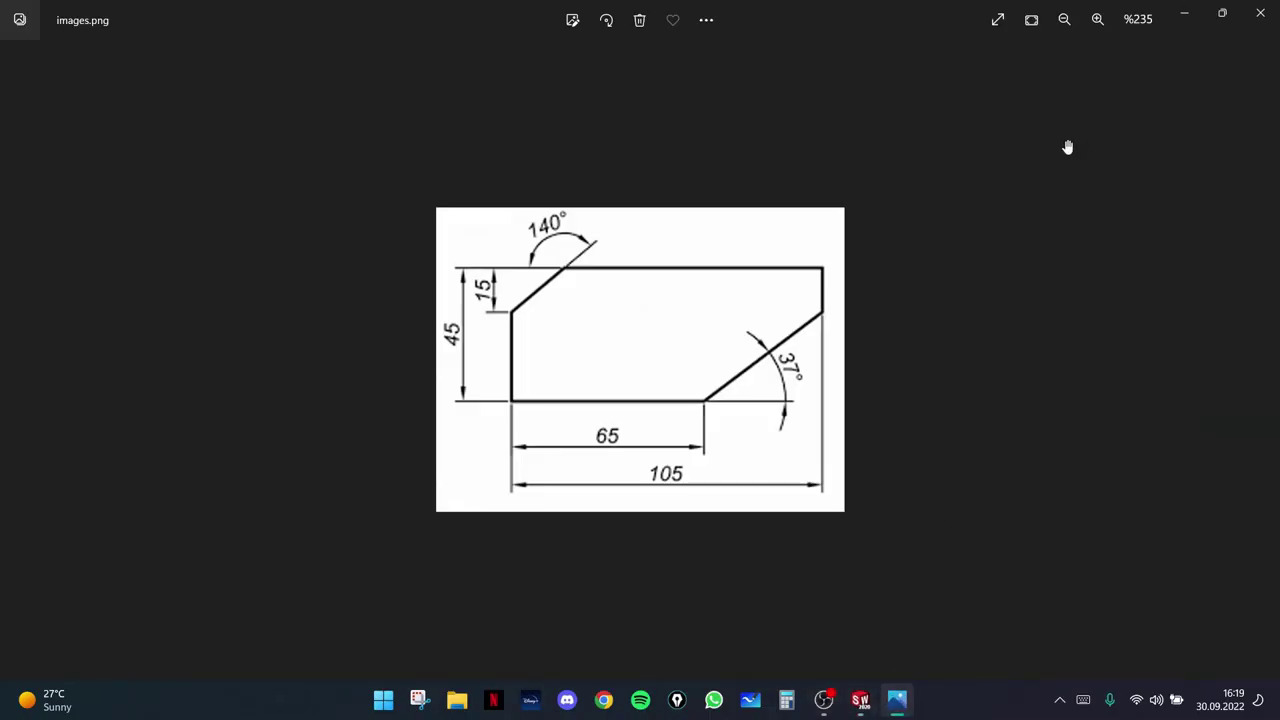
# - Shrink the images.png viewer to a small floating window, enlarge the drawing to fill it, reposition the window and minimize it
pyautogui.doubleClick(865, 29)
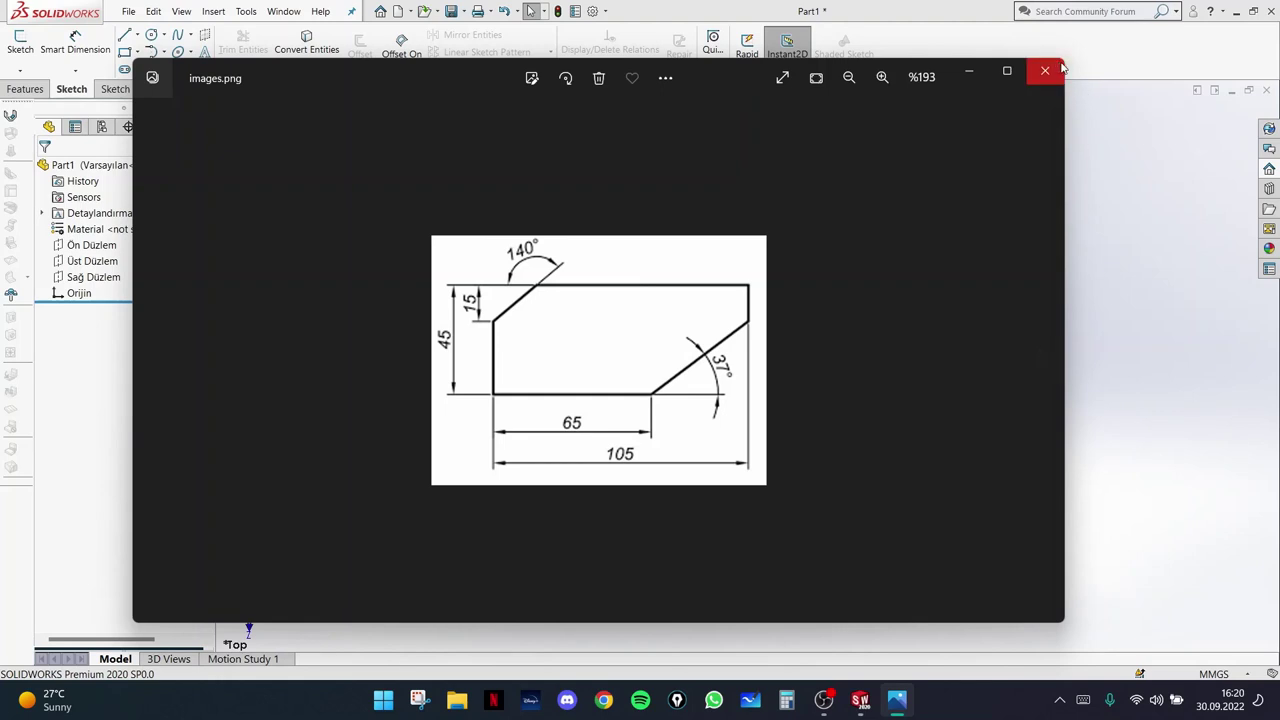
pyautogui.moveTo(1057, 60); pyautogui.dragTo(498, 239)
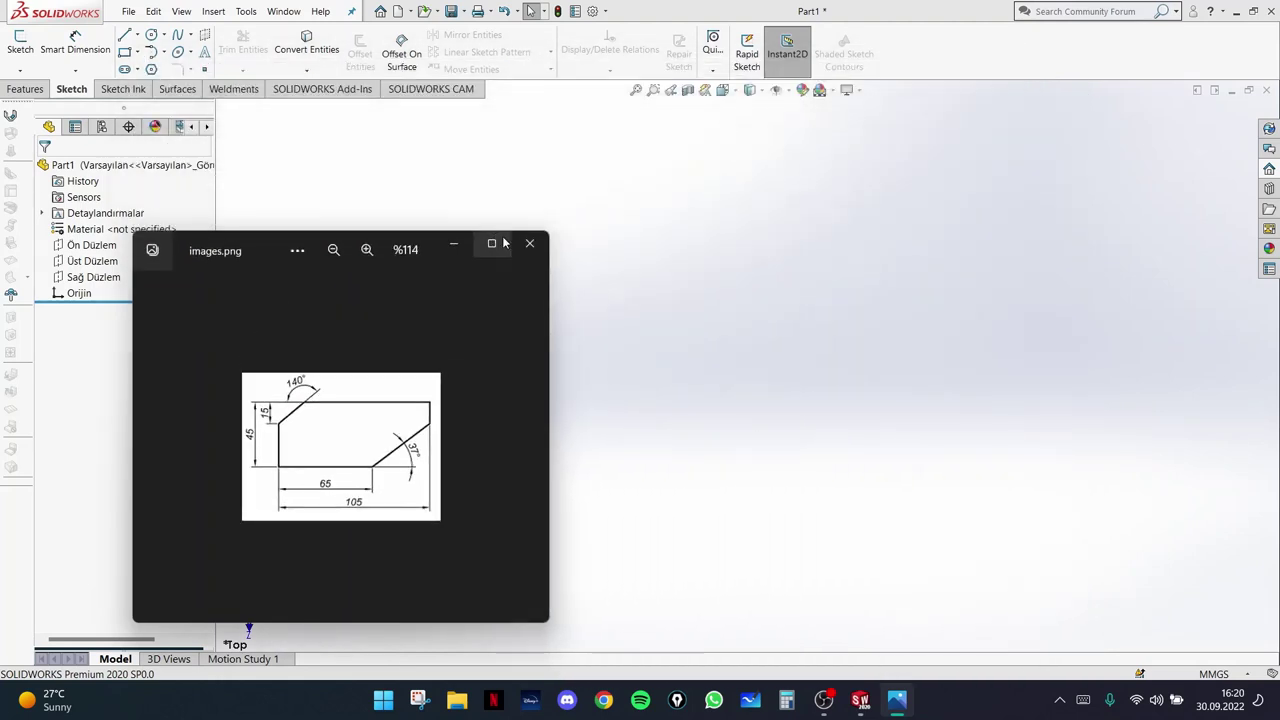
pyautogui.scroll(5, 323, 363)
pyautogui.scroll(-1, 397, 362)
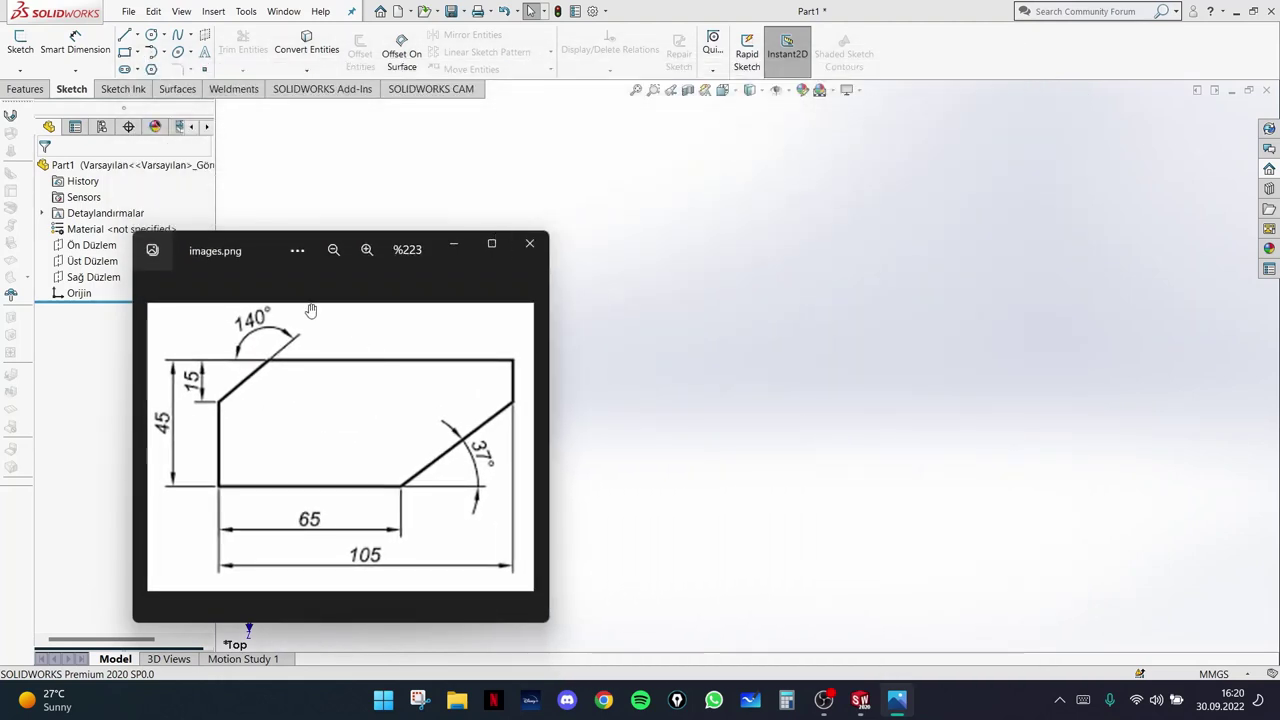
pyautogui.moveTo(256, 233)
pyautogui.mouseDown()
pyautogui.moveTo(262, 175)
pyautogui.moveTo(270, 231)
pyautogui.mouseUp()
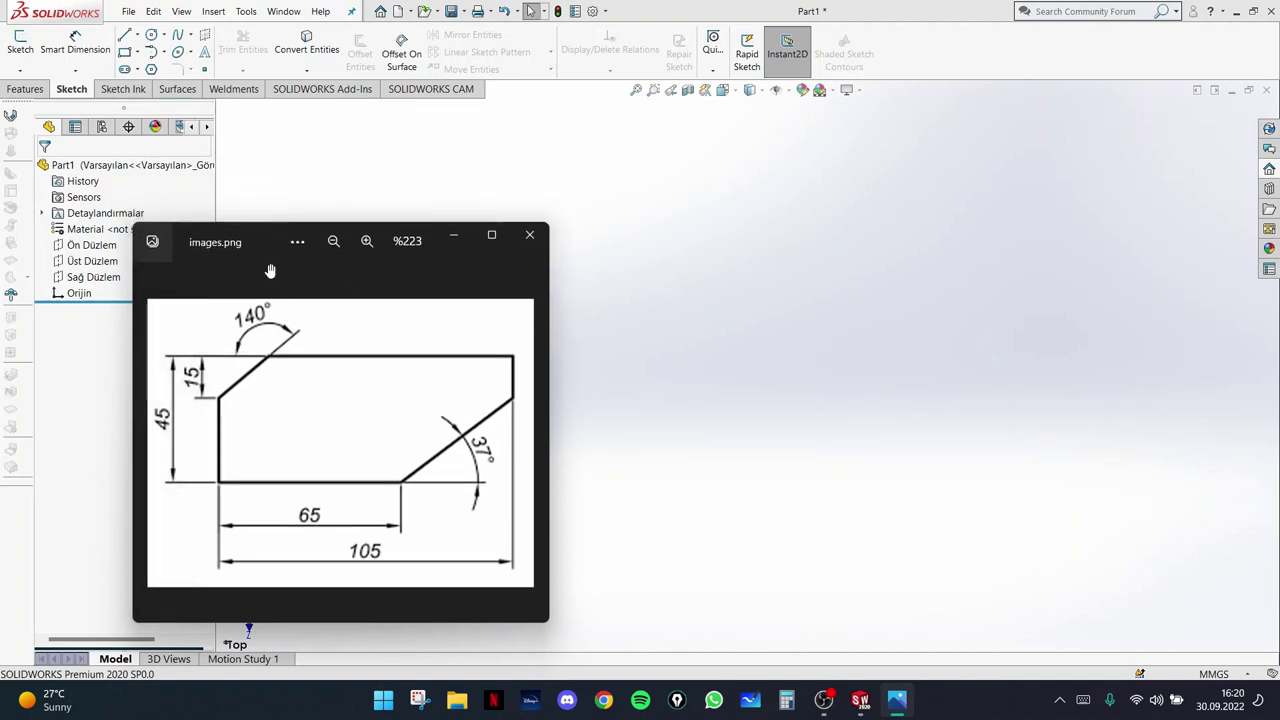
pyautogui.moveTo(266, 232); pyautogui.dragTo(347, 169)
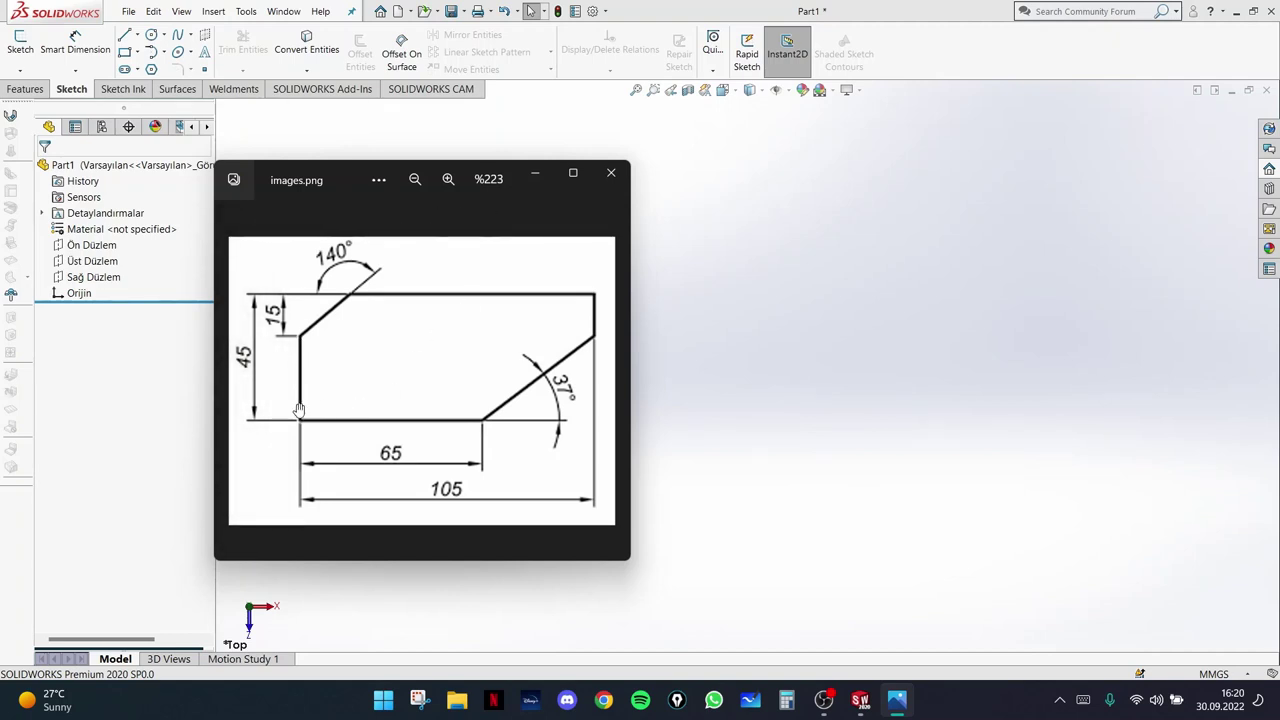
pyautogui.click(542, 175)
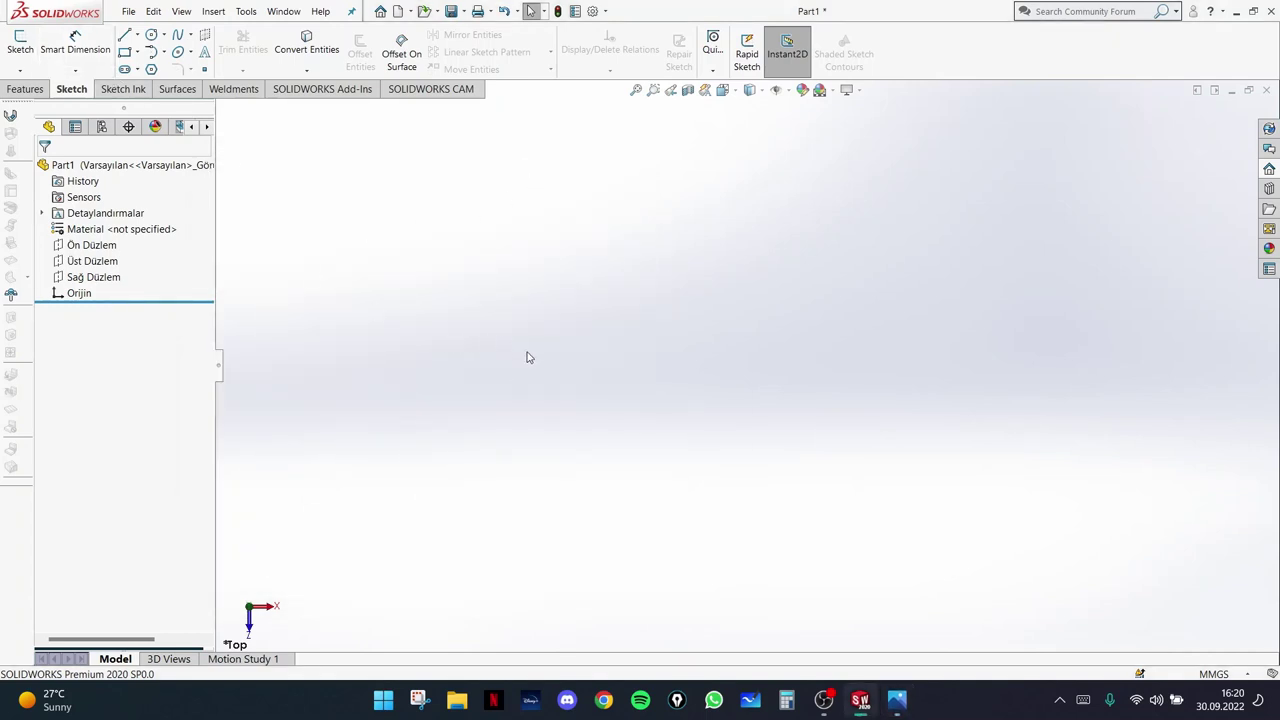
# - Start a new sketch on the front plane (Ön Düzlem)
pyautogui.click(18, 42)
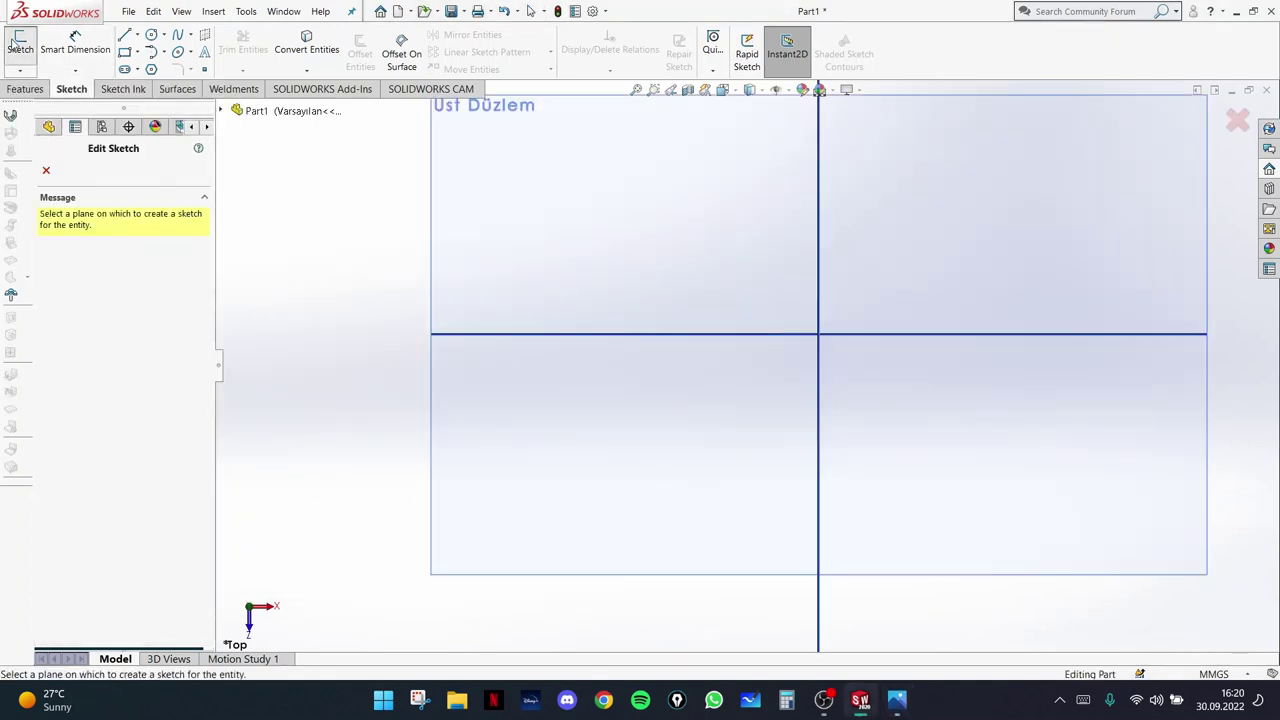
pyautogui.scroll(5, 823, 251)
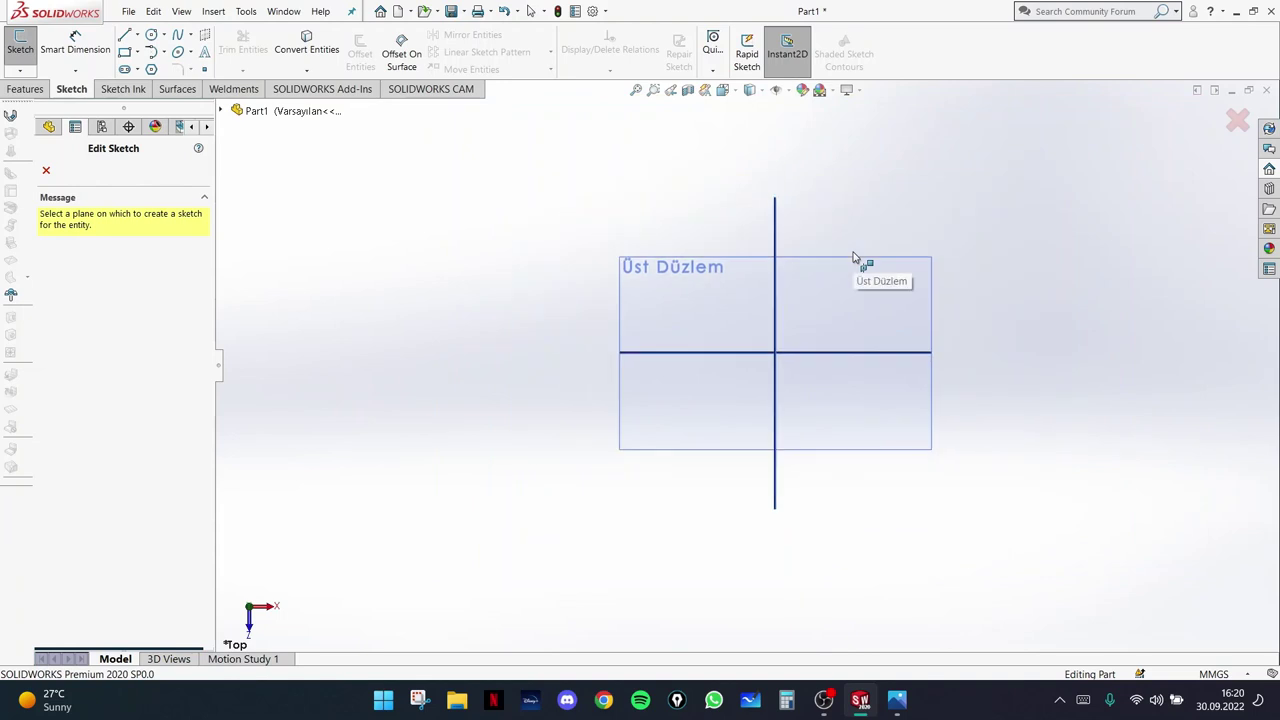
pyautogui.moveTo(857, 214); pyautogui.dragTo(820, 357, button='middle')
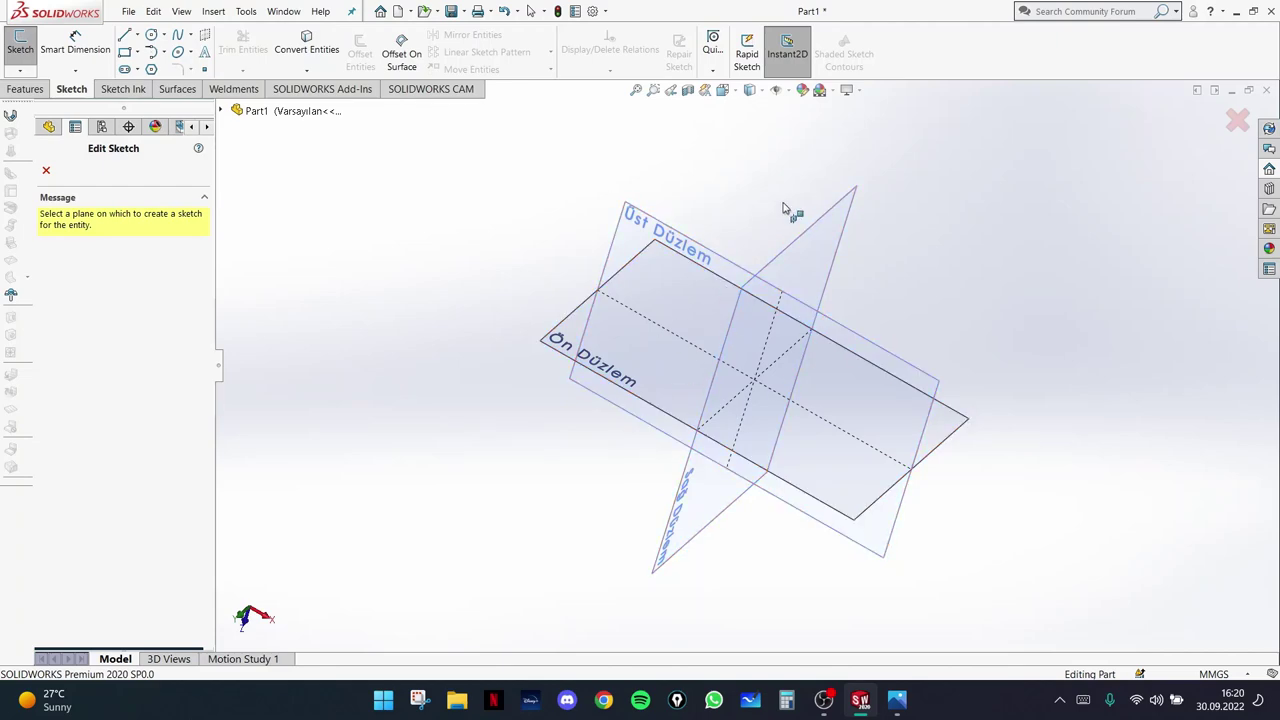
pyautogui.moveTo(790, 210); pyautogui.dragTo(645, 287, button='middle')
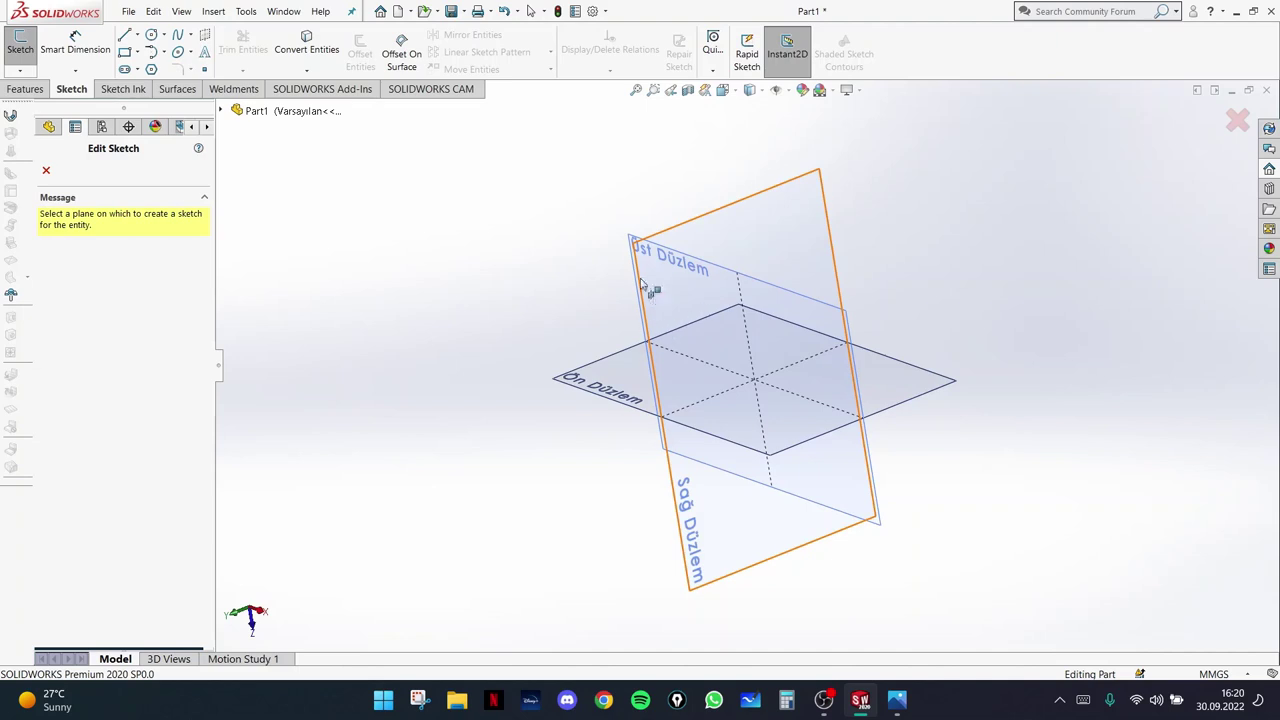
pyautogui.click(625, 380)
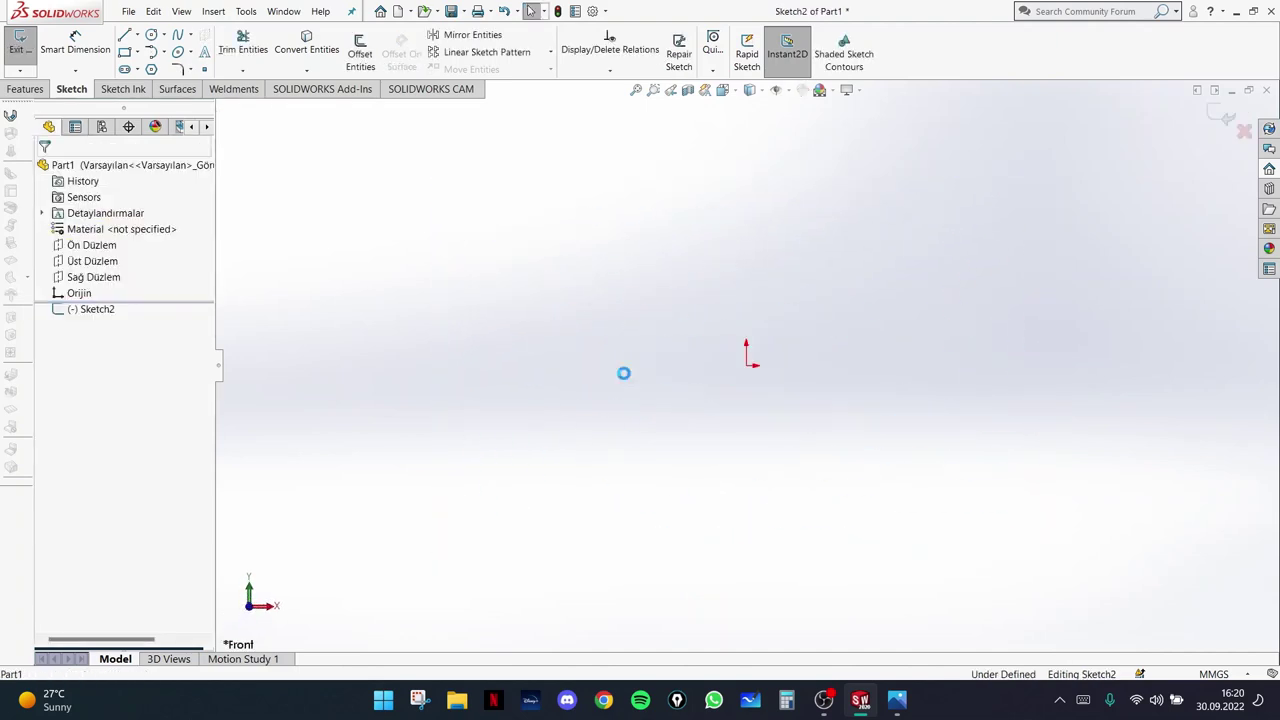
# - Sketch a closed six-line profile from the origin, about 60 mm along the upper edge and 55 mm along the lower, with slanted upper-left and lower-right corners
pyautogui.click(124, 35)
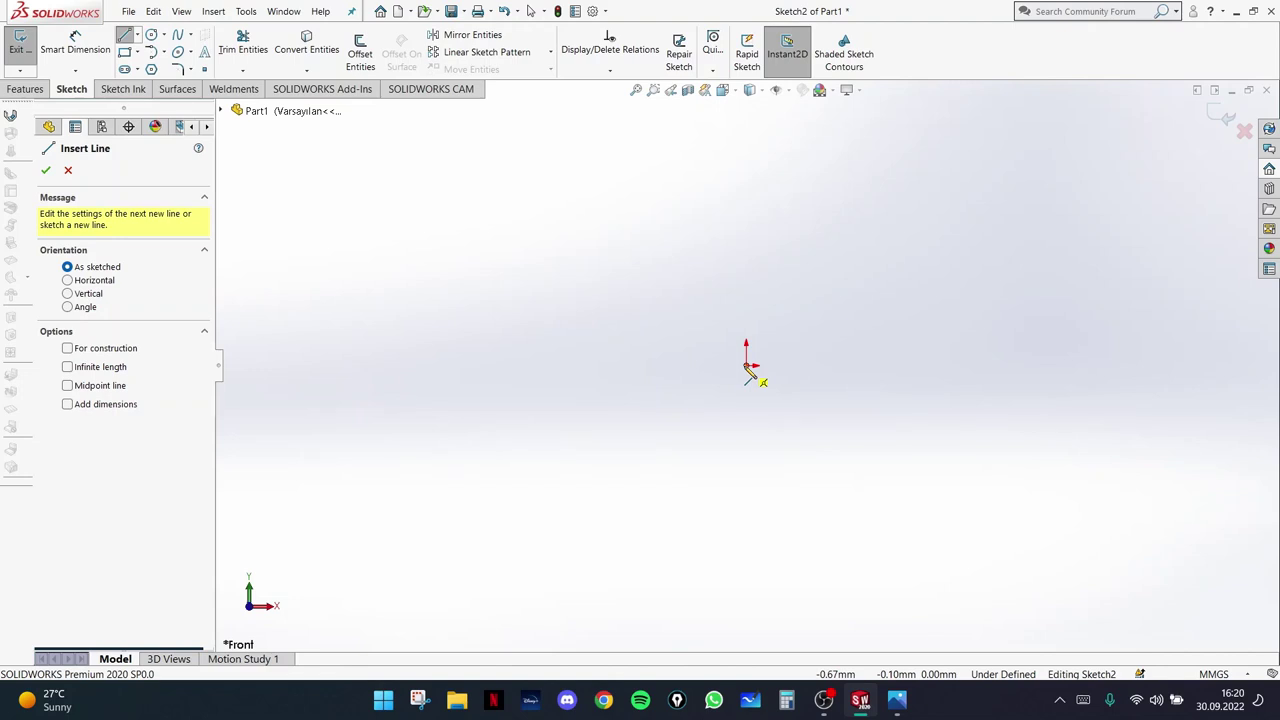
pyautogui.scroll(-1, 857, 380)
pyautogui.click(720, 363)
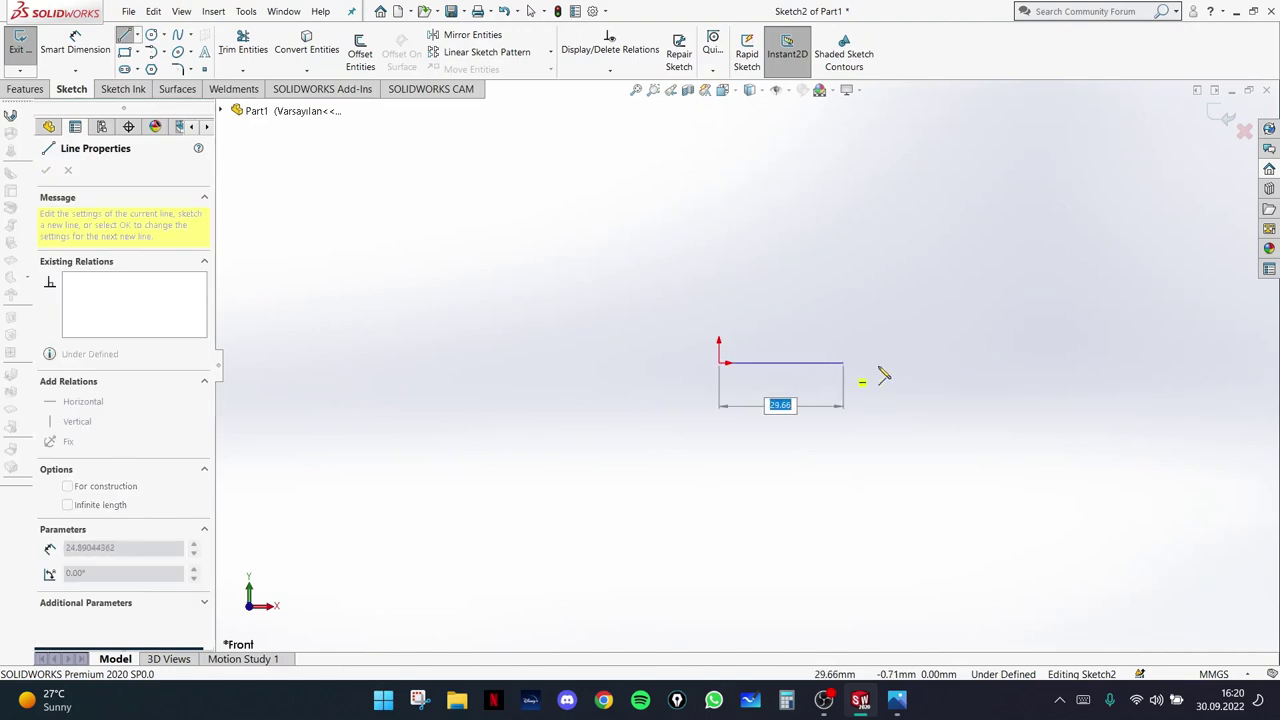
pyautogui.click(971, 366)
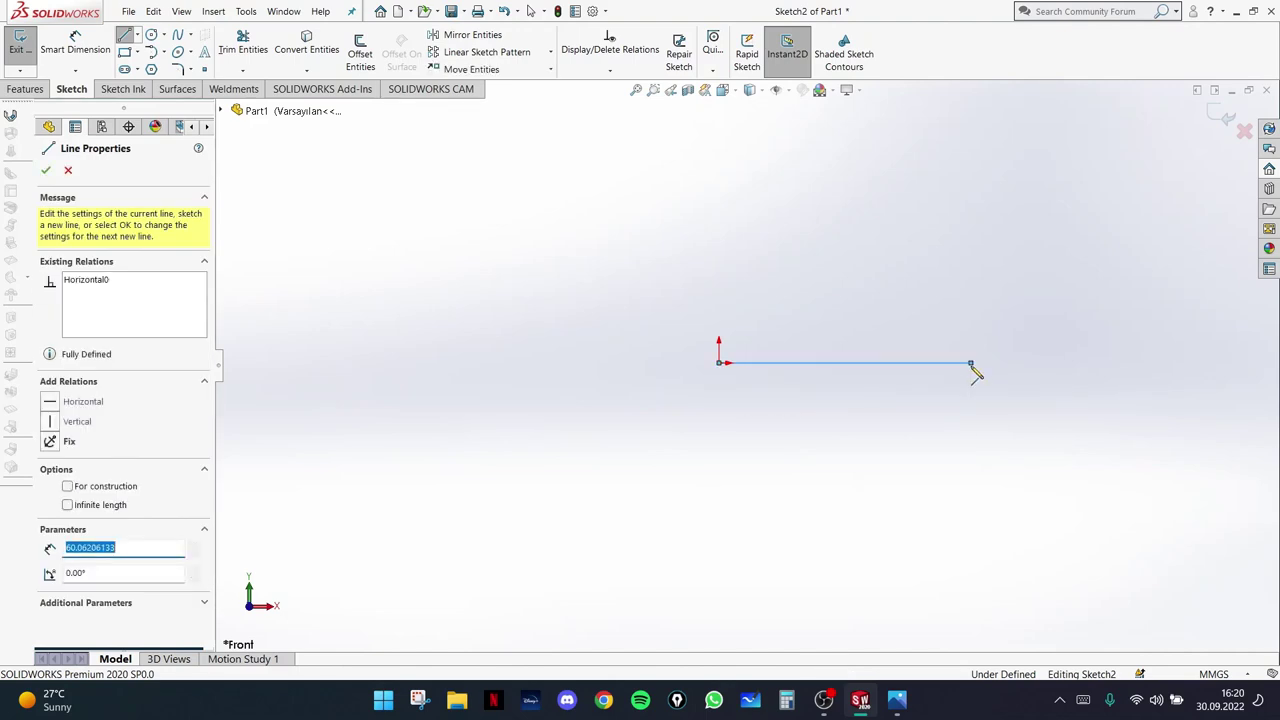
pyautogui.click(970, 397)
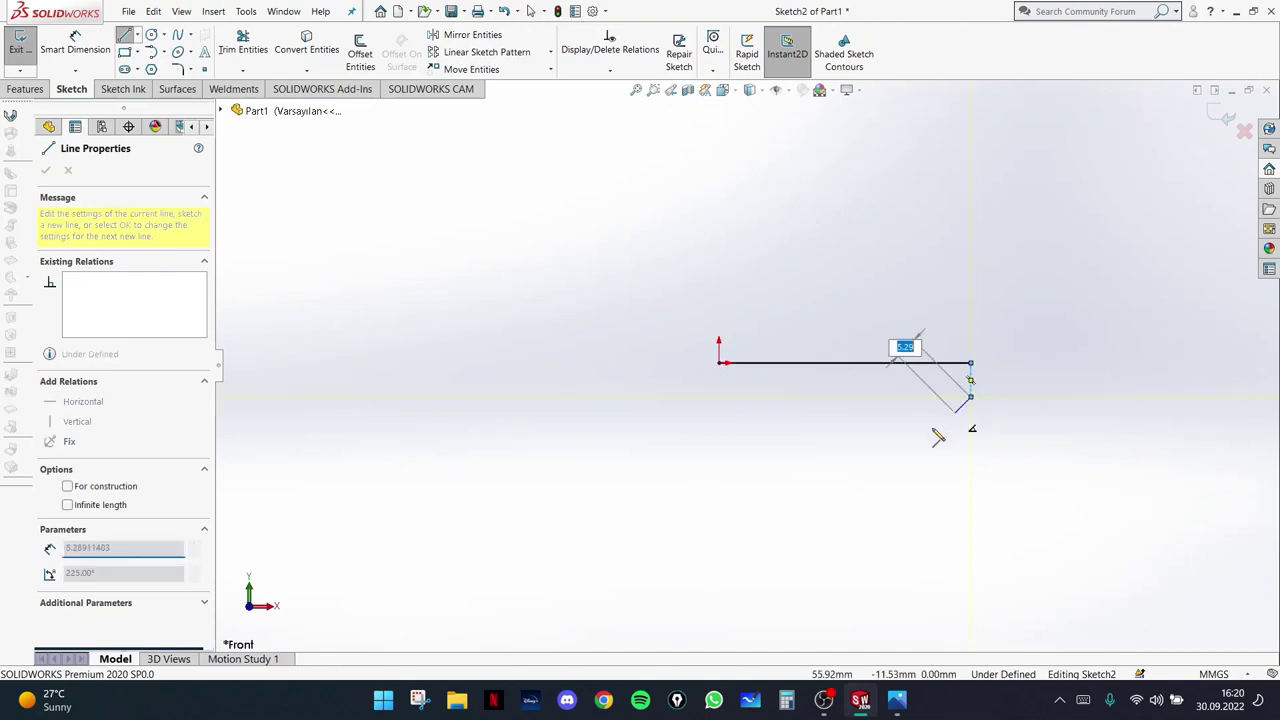
pyautogui.click(882, 486)
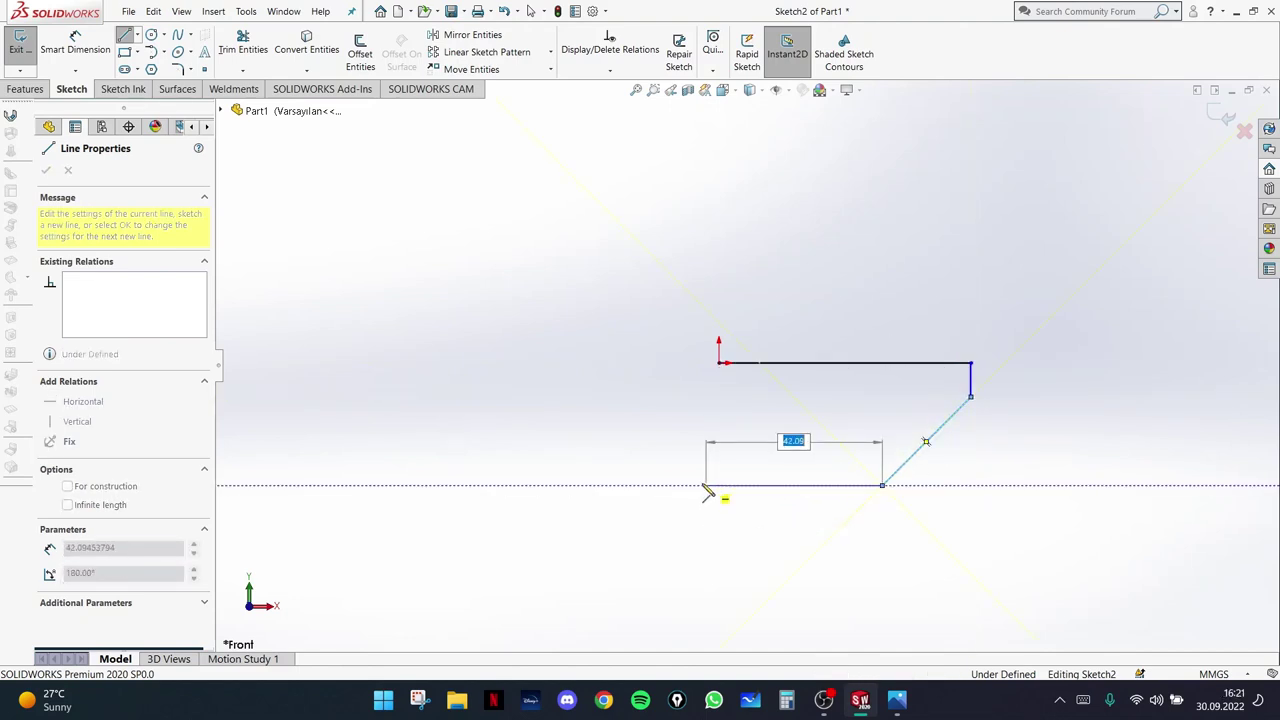
pyautogui.click(651, 486)
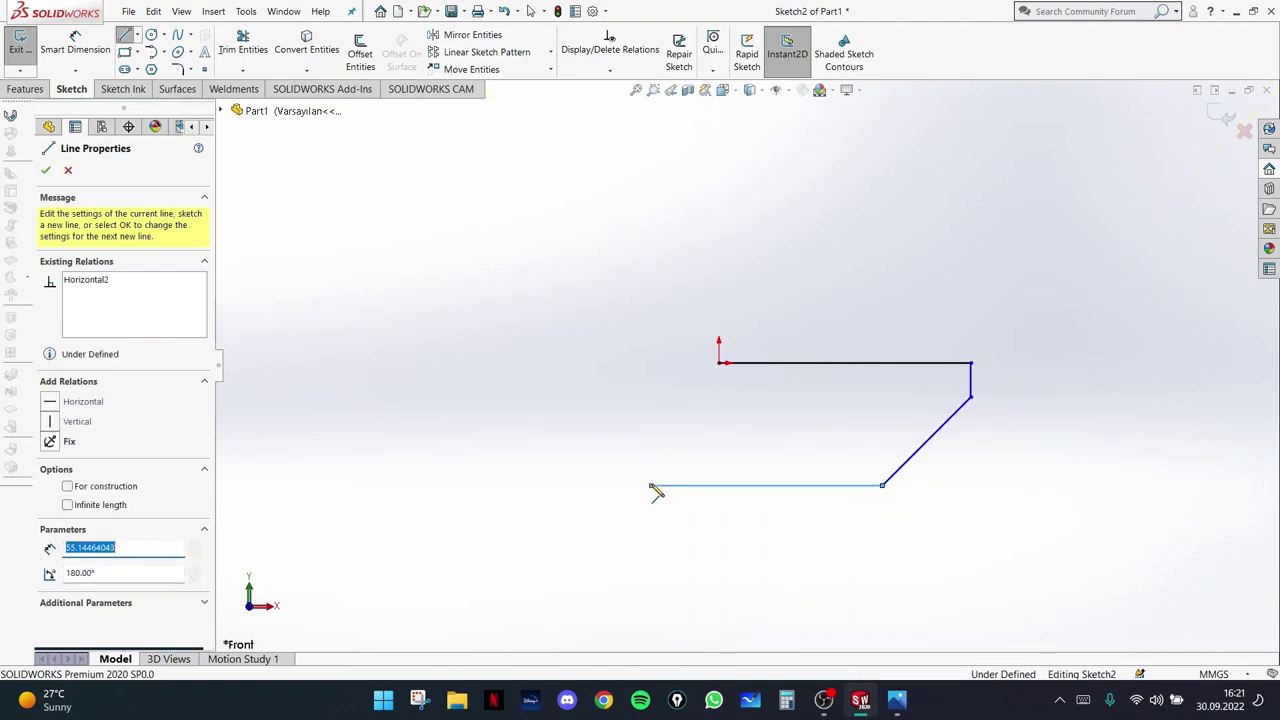
pyautogui.click(652, 388)
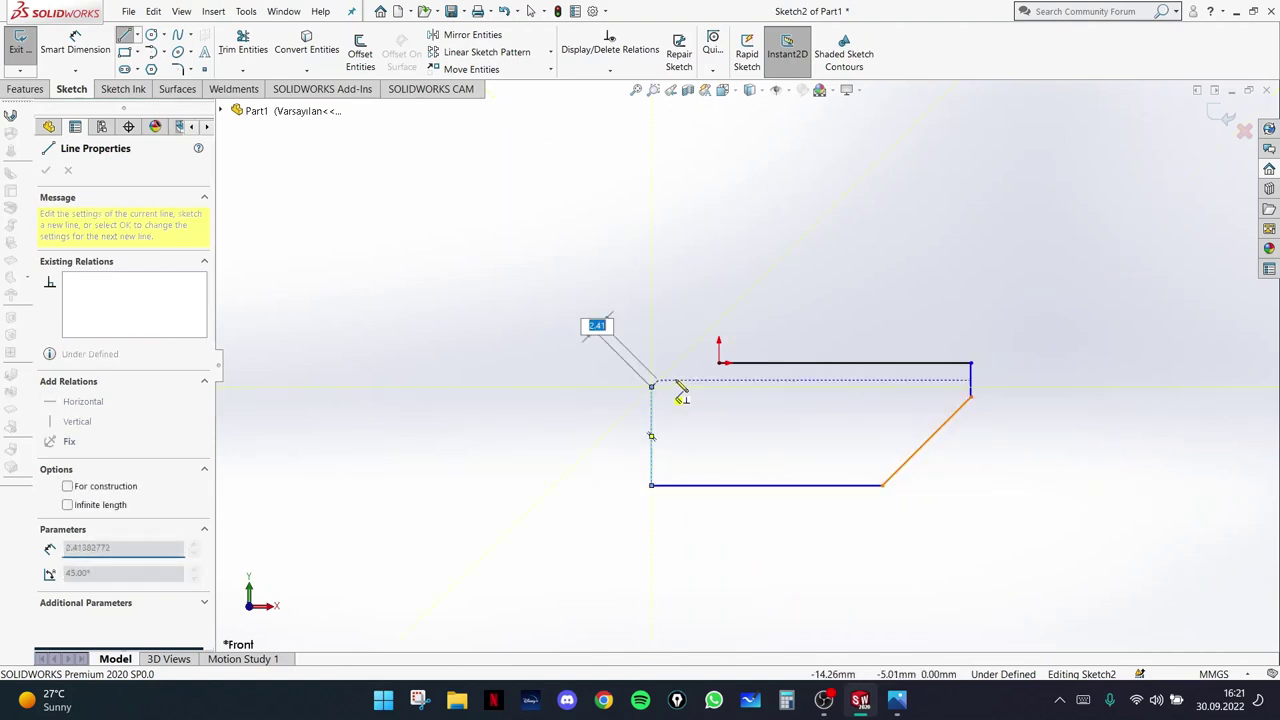
pyautogui.click(720, 364)
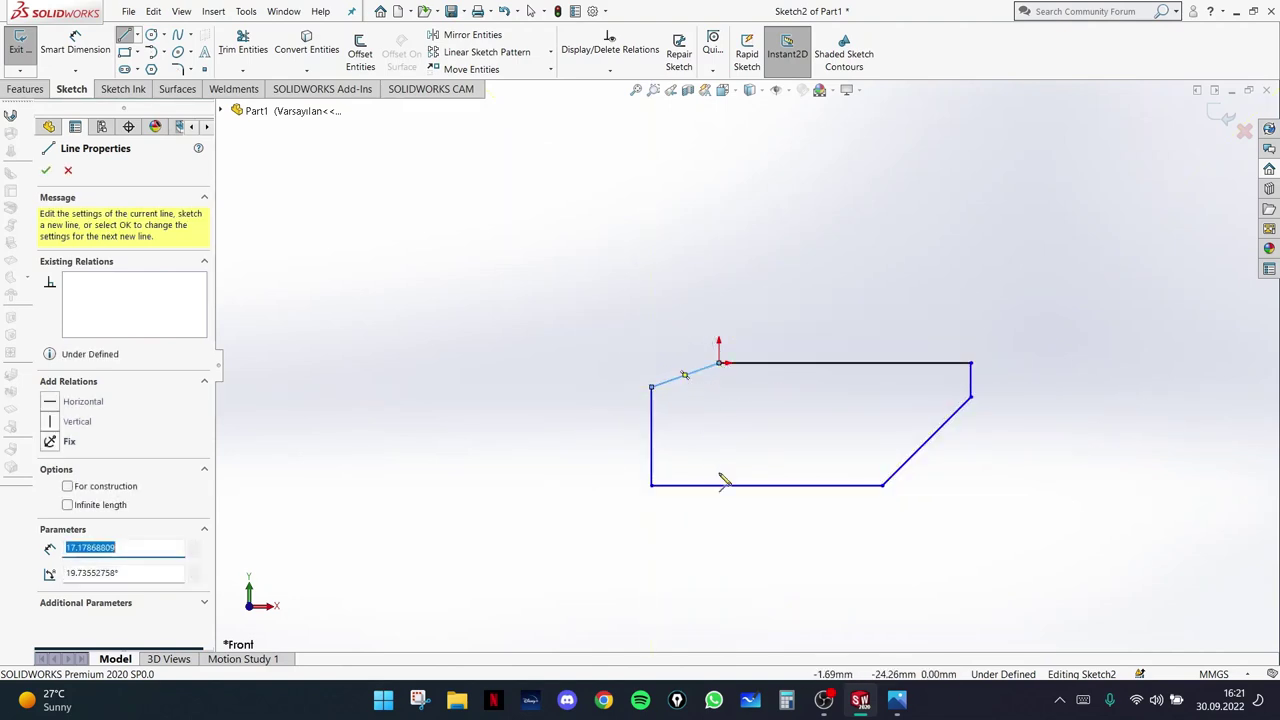
pyautogui.click(45, 170)
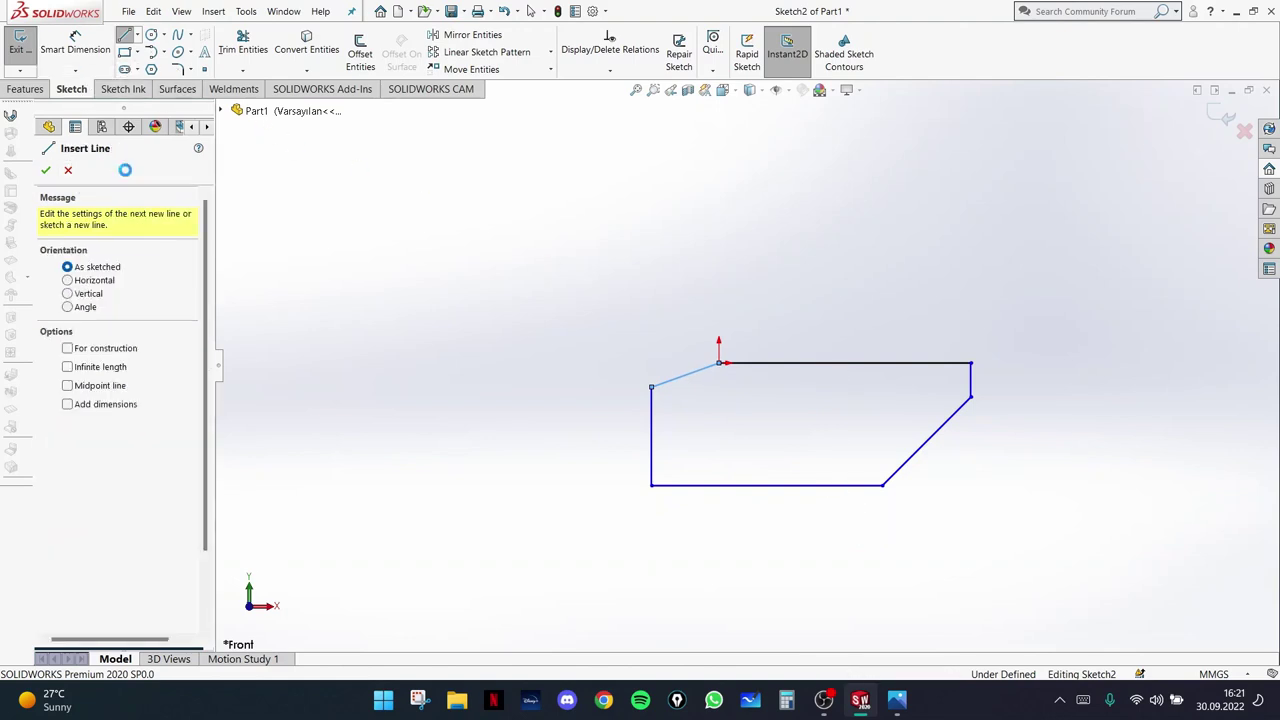
pyautogui.press('Escape')
pyautogui.scroll(-2, 971, 429)
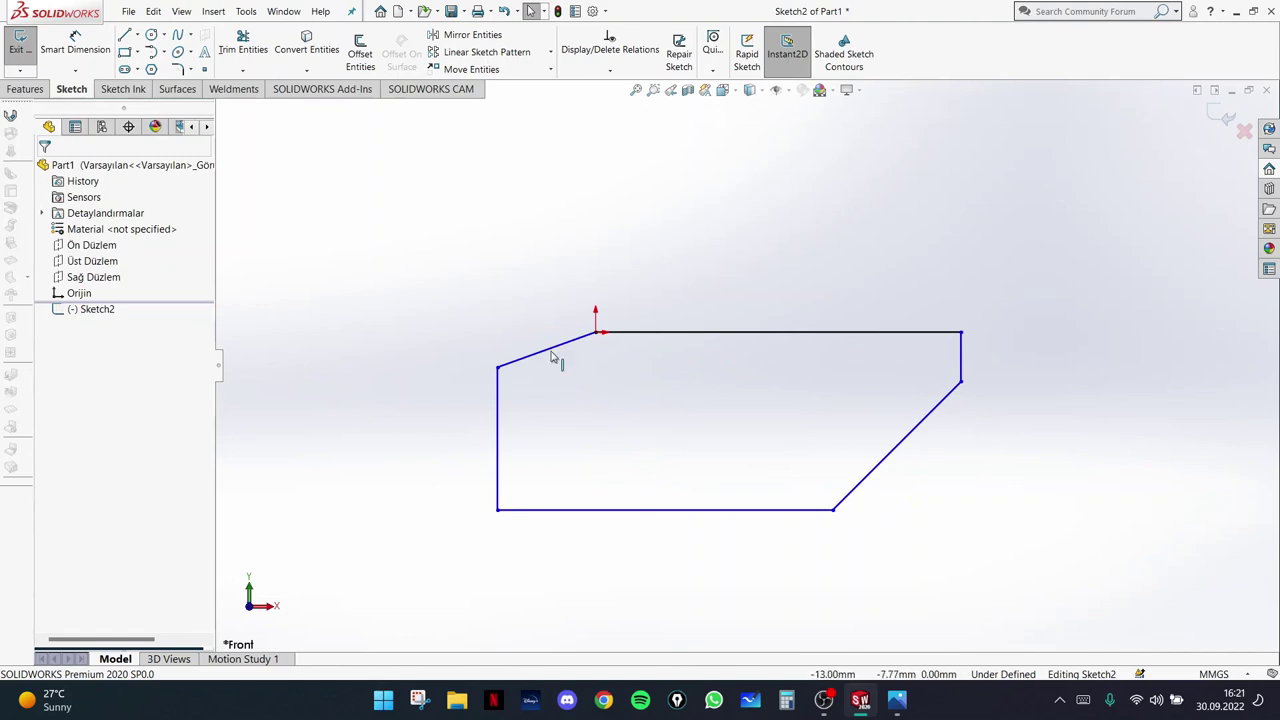
# - Bring up the images.png reference beside the sketch, review its dimensions, and minimize it again
pyautogui.click(908, 706)
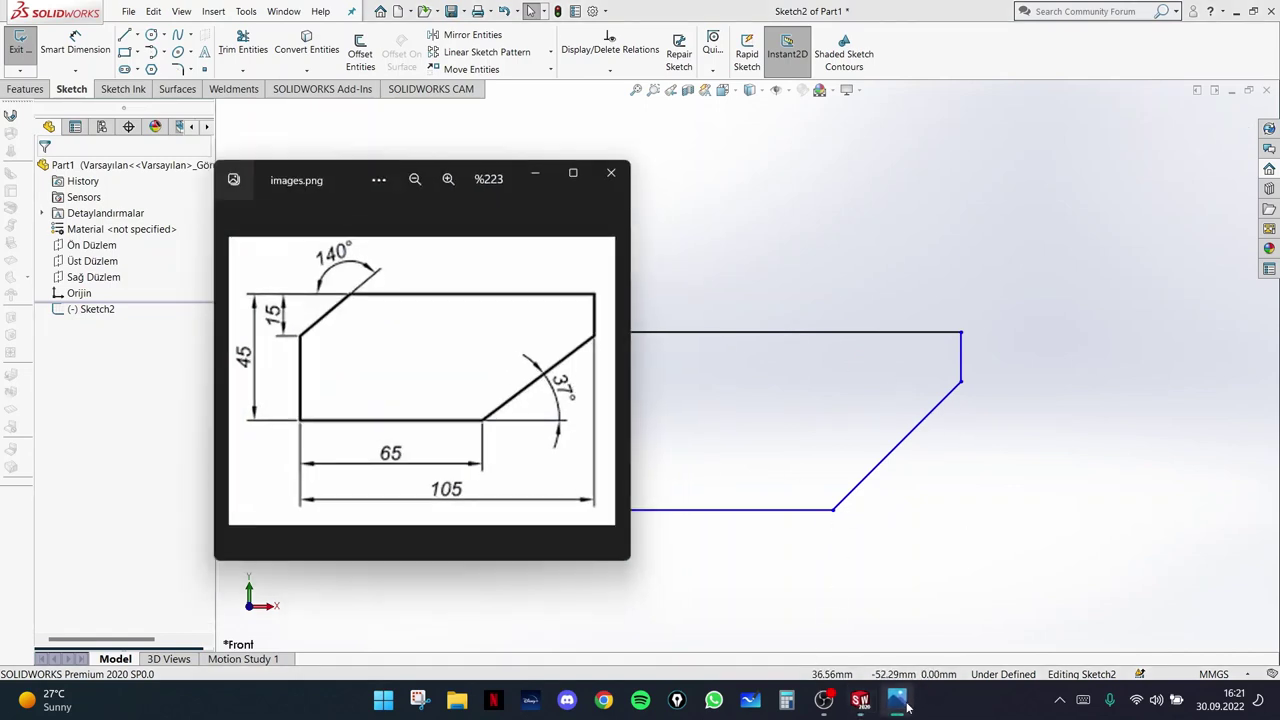
pyautogui.click(906, 706)
pyautogui.click(897, 700)
pyautogui.moveTo(354, 168)
pyautogui.mouseDown()
pyautogui.moveTo(807, 160)
pyautogui.moveTo(911, 150)
pyautogui.moveTo(1002, 116)
pyautogui.moveTo(378, 109)
pyautogui.moveTo(224, 66)
pyautogui.moveTo(193, 85)
pyautogui.moveTo(199, 163)
pyautogui.mouseUp()
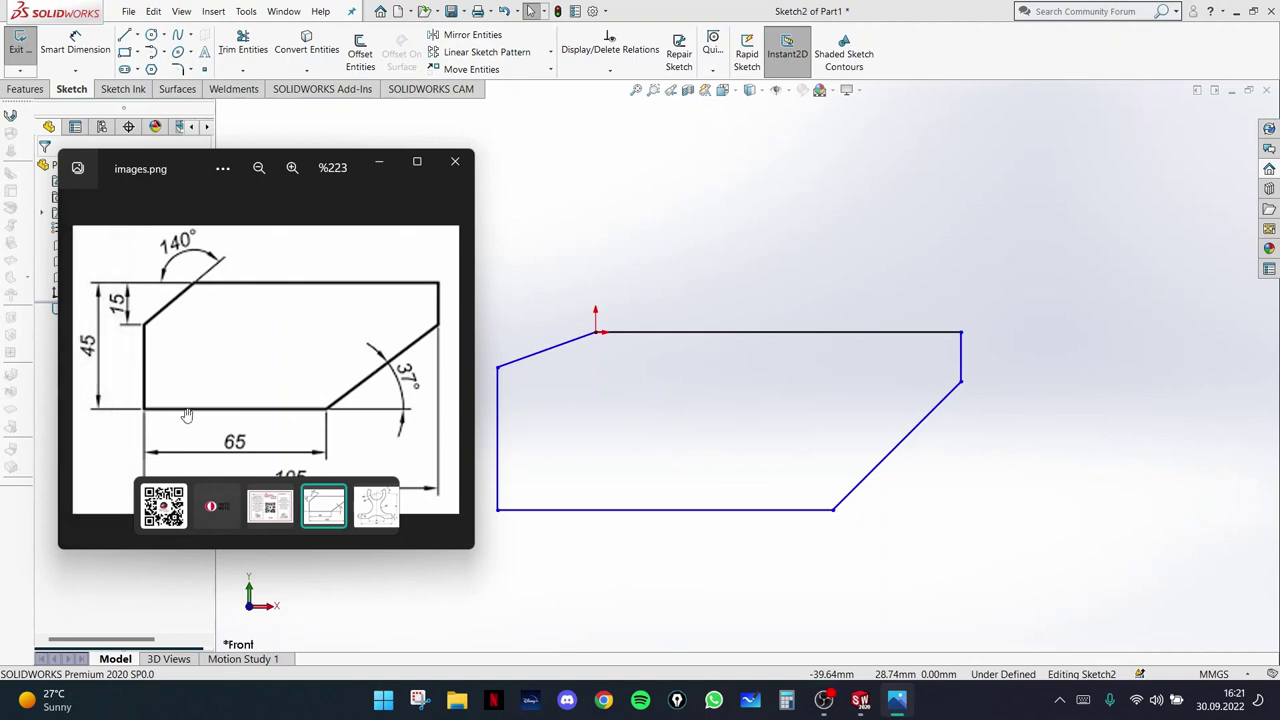
pyautogui.click(379, 161)
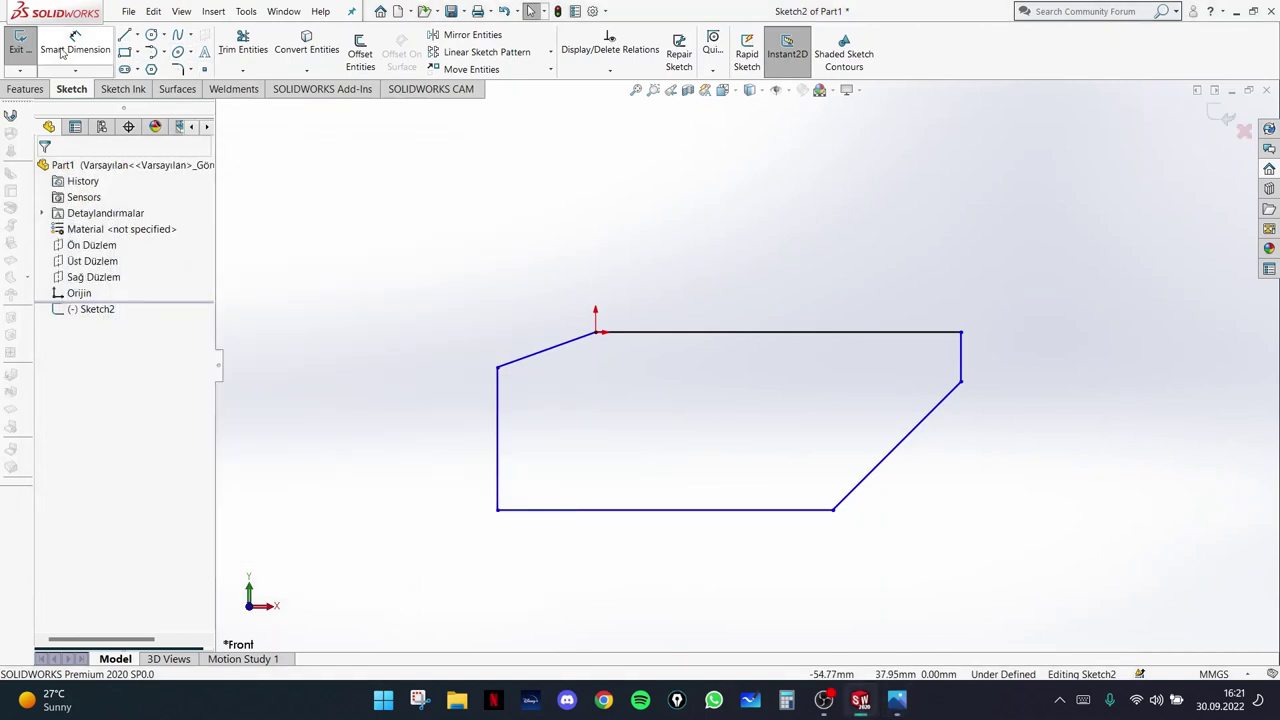
# - Dimension the vertical distance between the profile's upper and lower horizontal edges as 45 mm
pyautogui.click(60, 52)
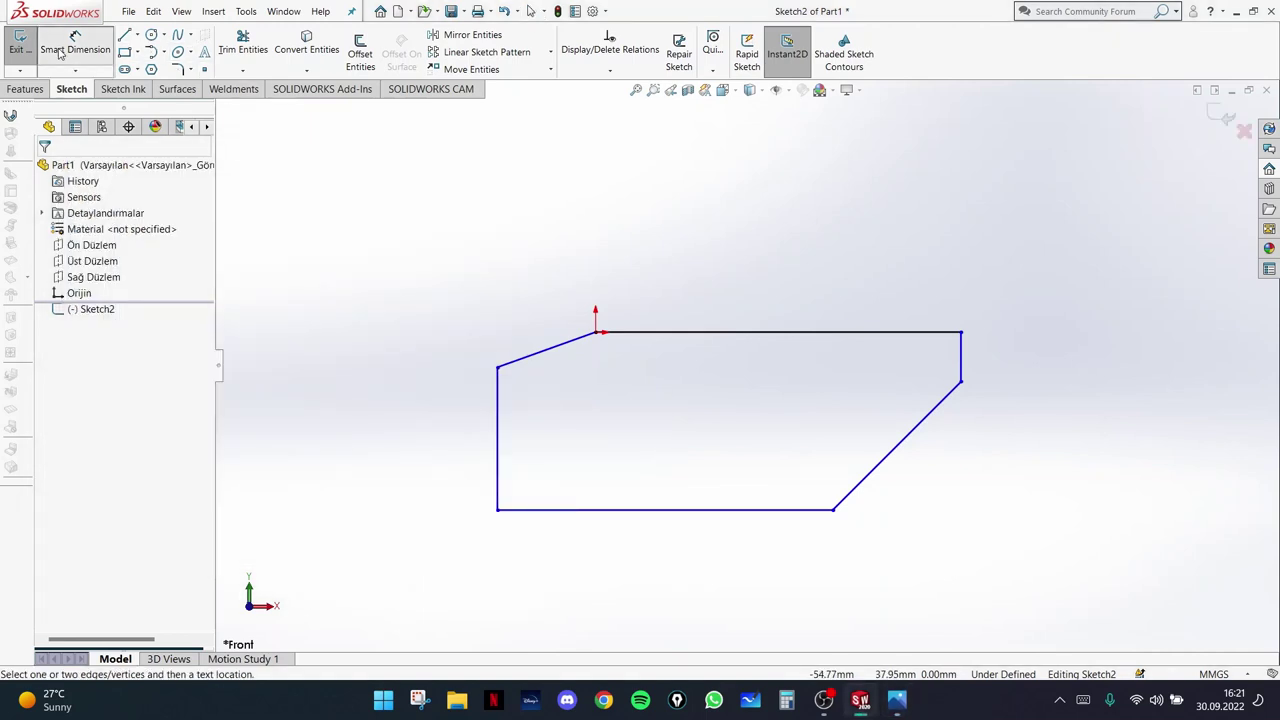
pyautogui.click(691, 333)
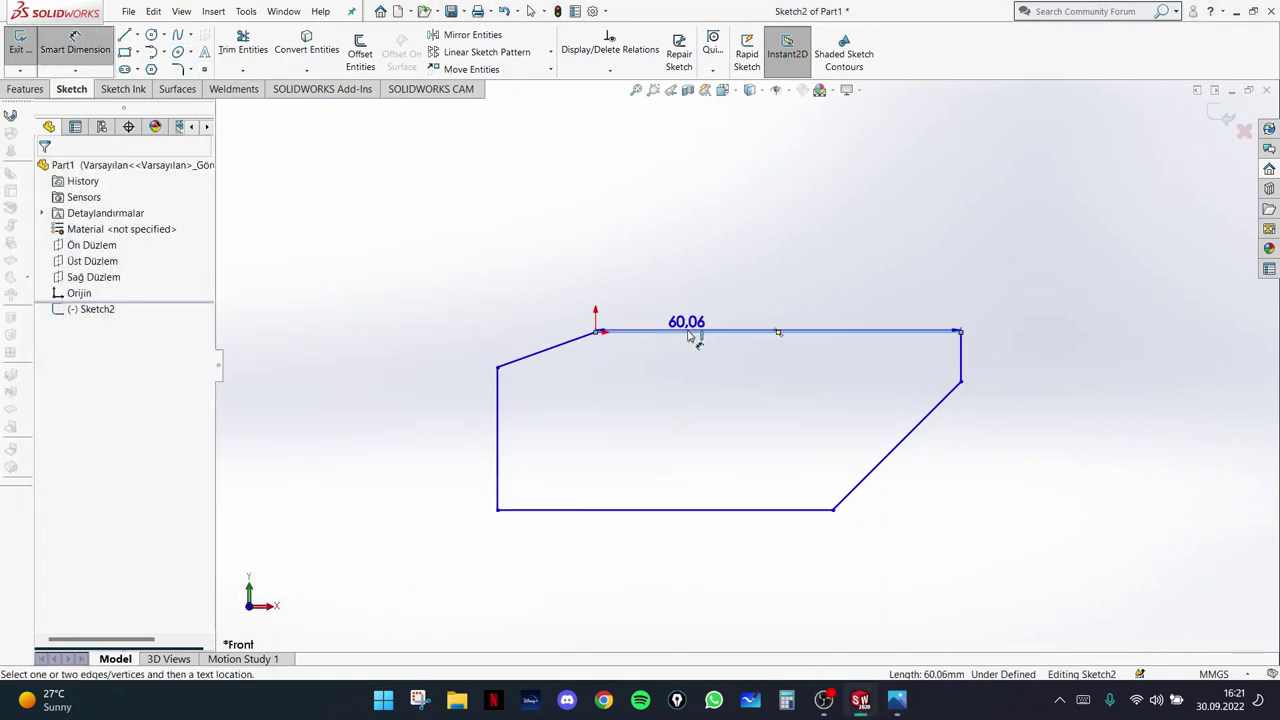
pyautogui.click(625, 511)
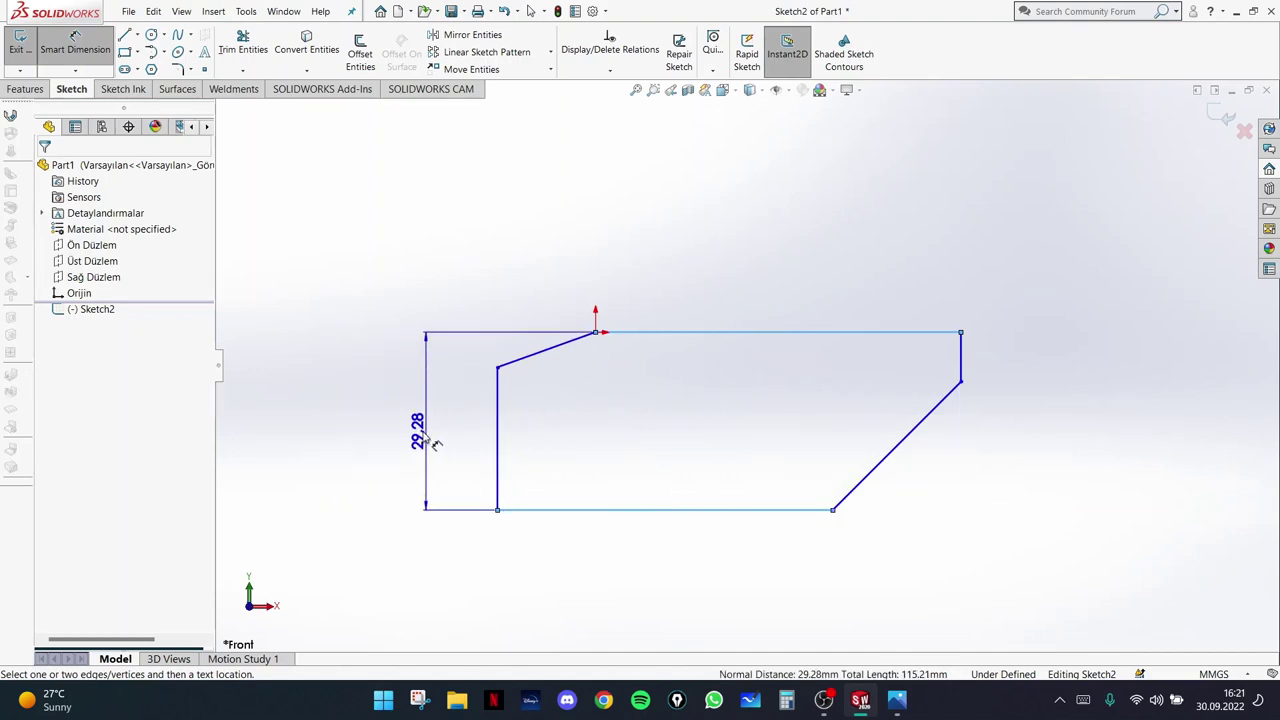
pyautogui.click(357, 436)
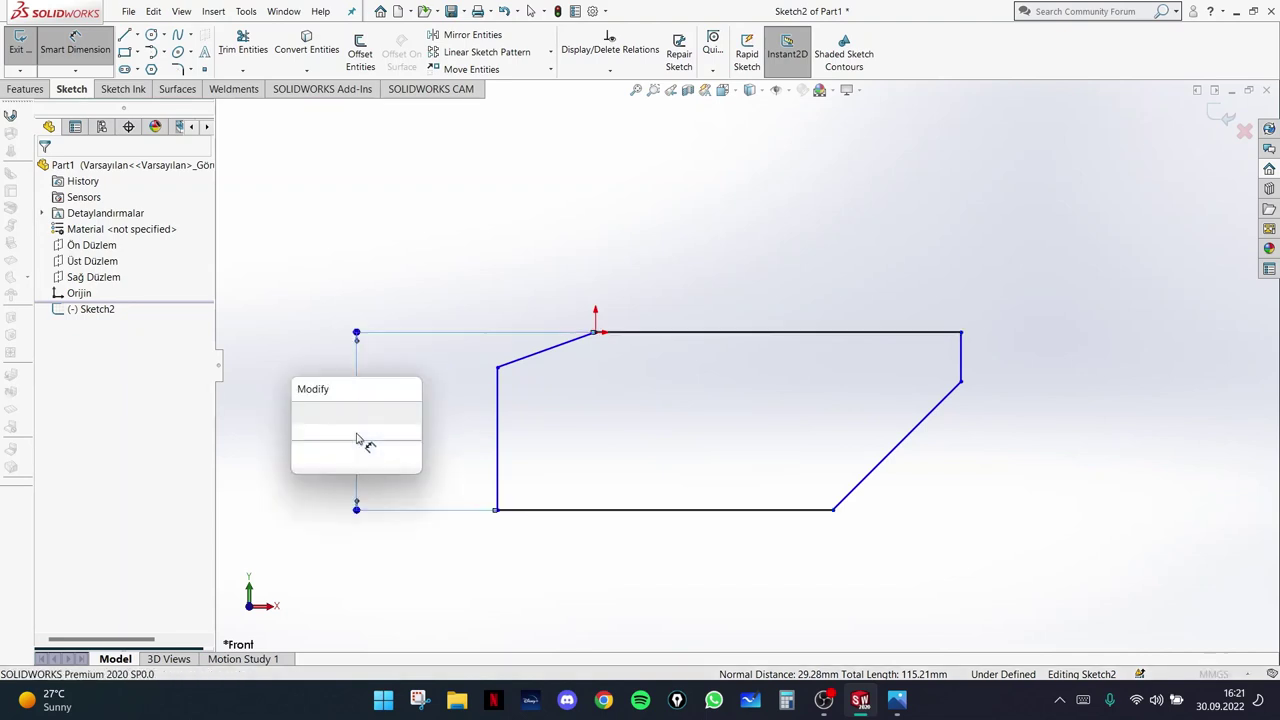
pyautogui.write('45')
pyautogui.press('Return')
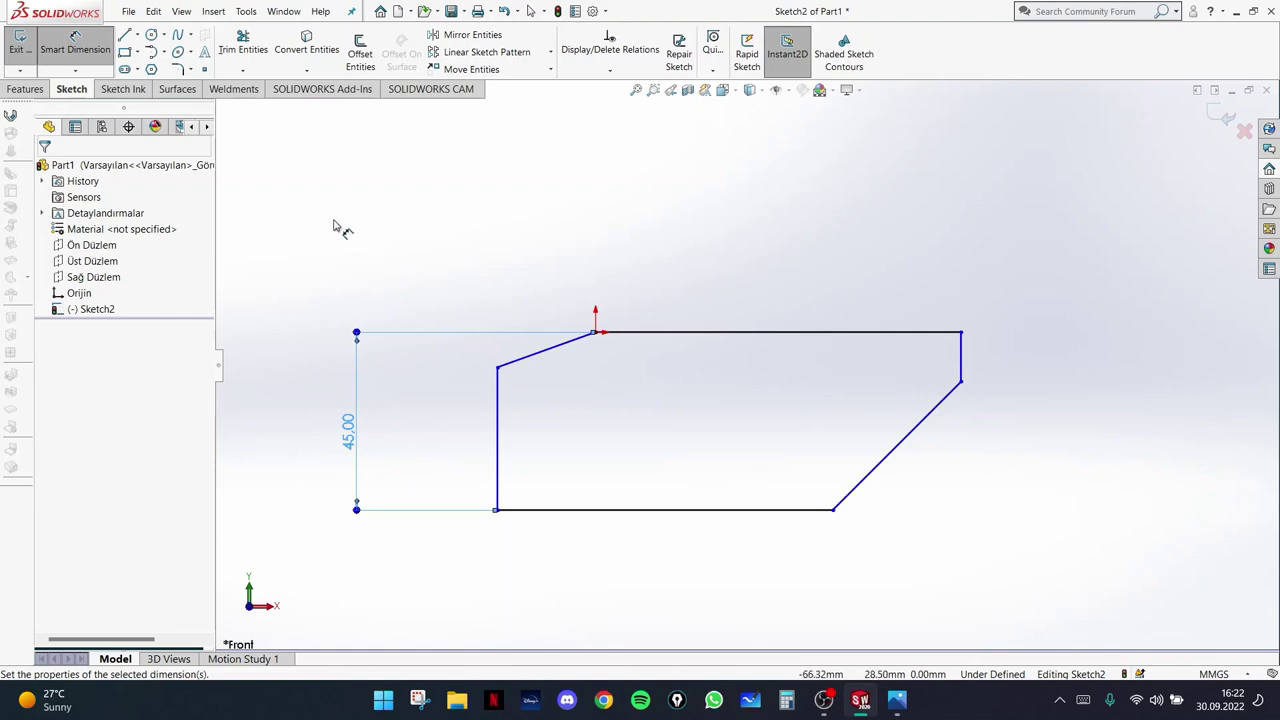
# - Check the images.png reference and dimension the vertical distance from the upper edge to the slanted upper-left corner's lower endpoint as 15 mm
pyautogui.click(896, 700)
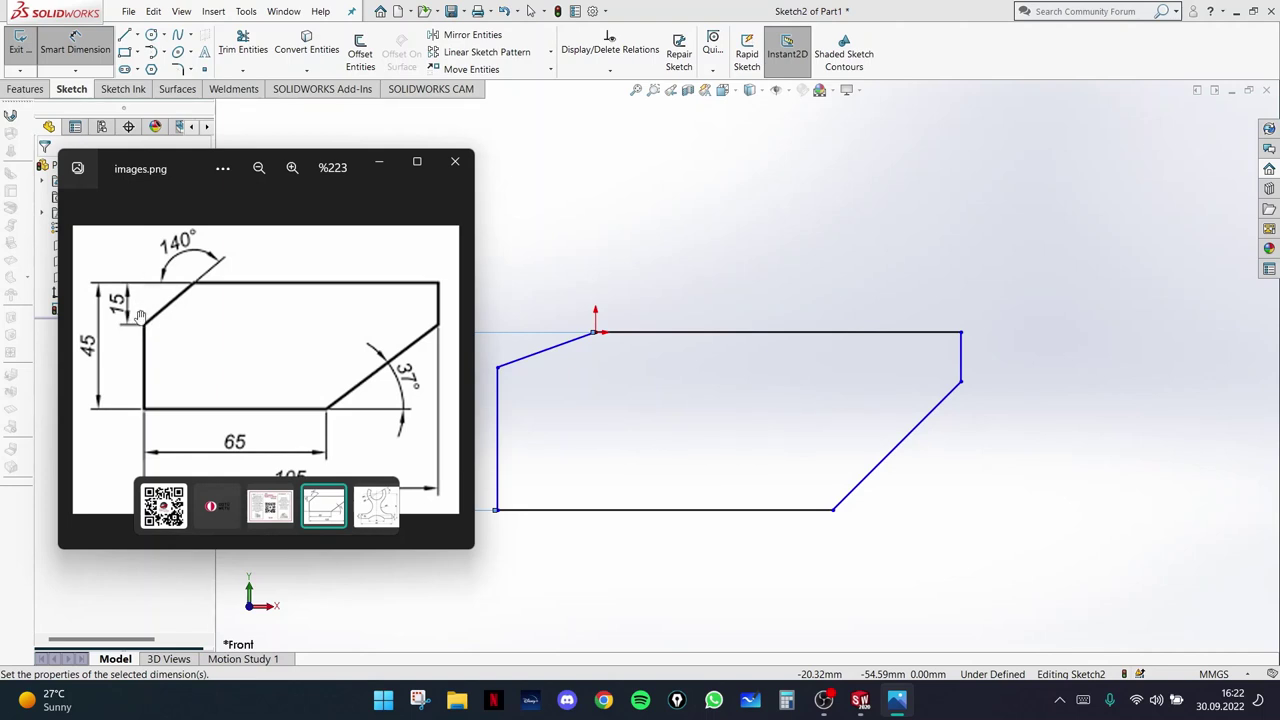
pyautogui.click(378, 166)
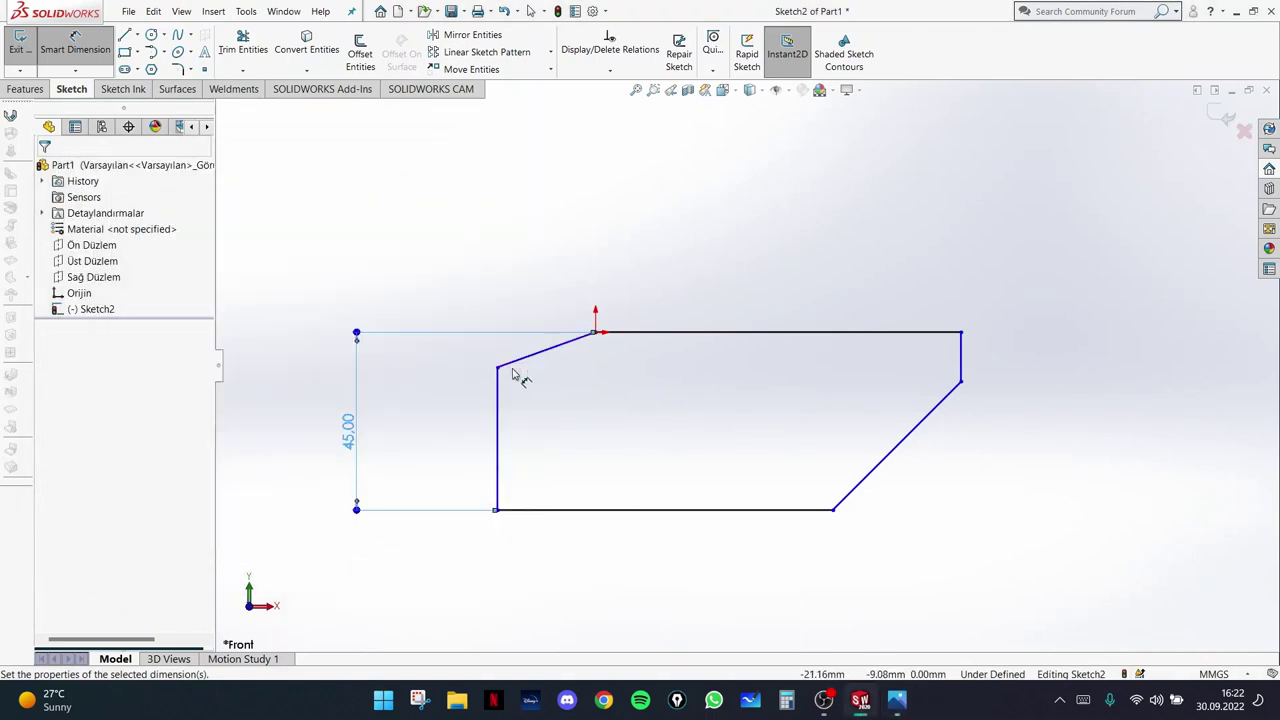
pyautogui.press('Escape')
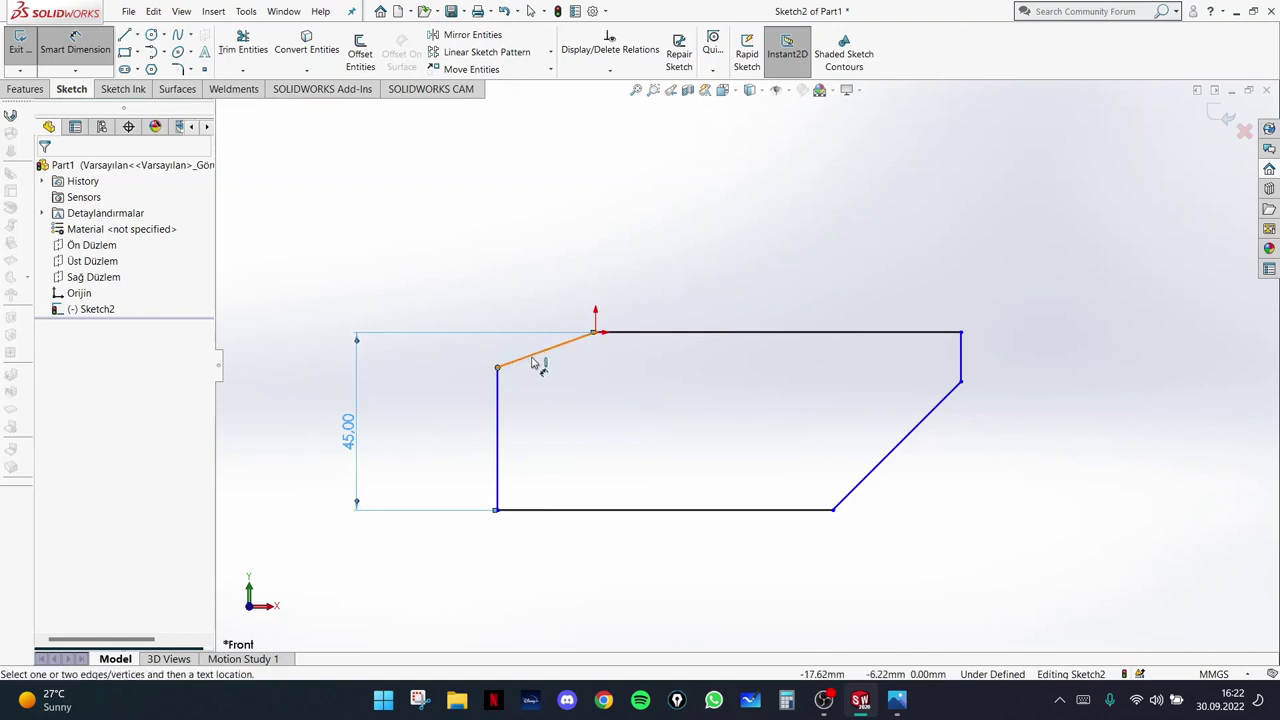
pyautogui.click(641, 337)
pyautogui.click(497, 367)
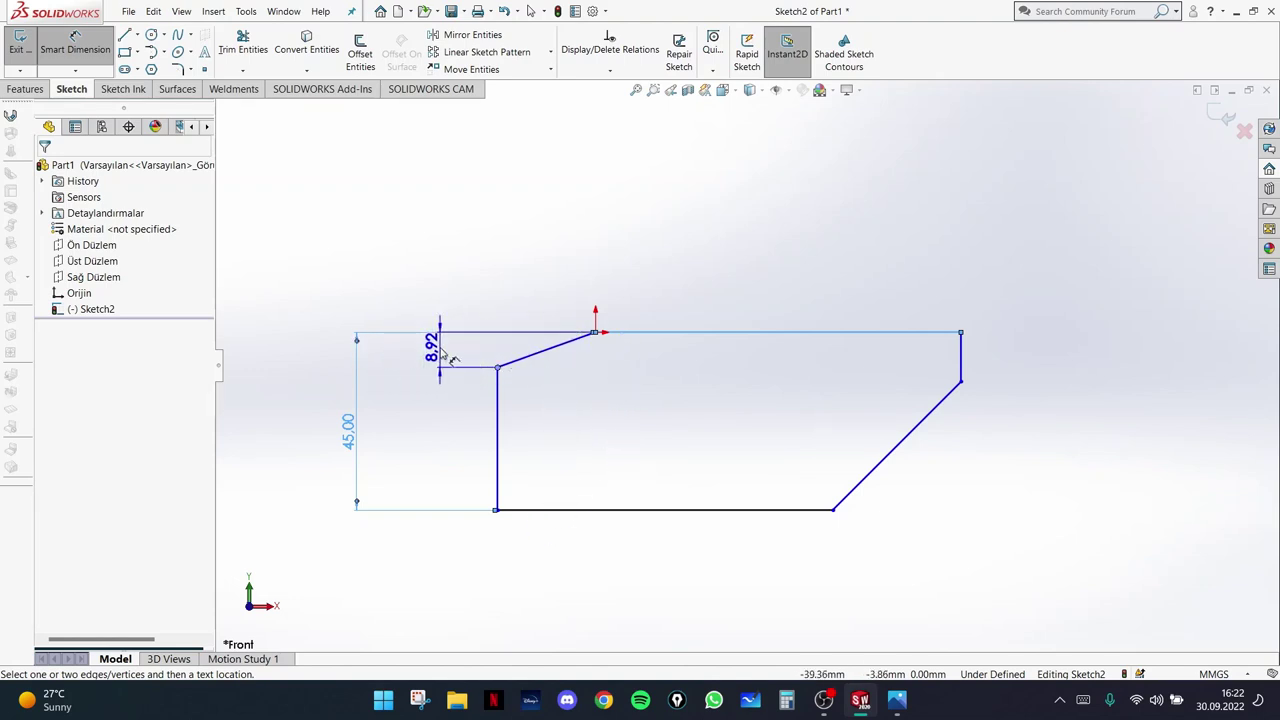
pyautogui.click(417, 352)
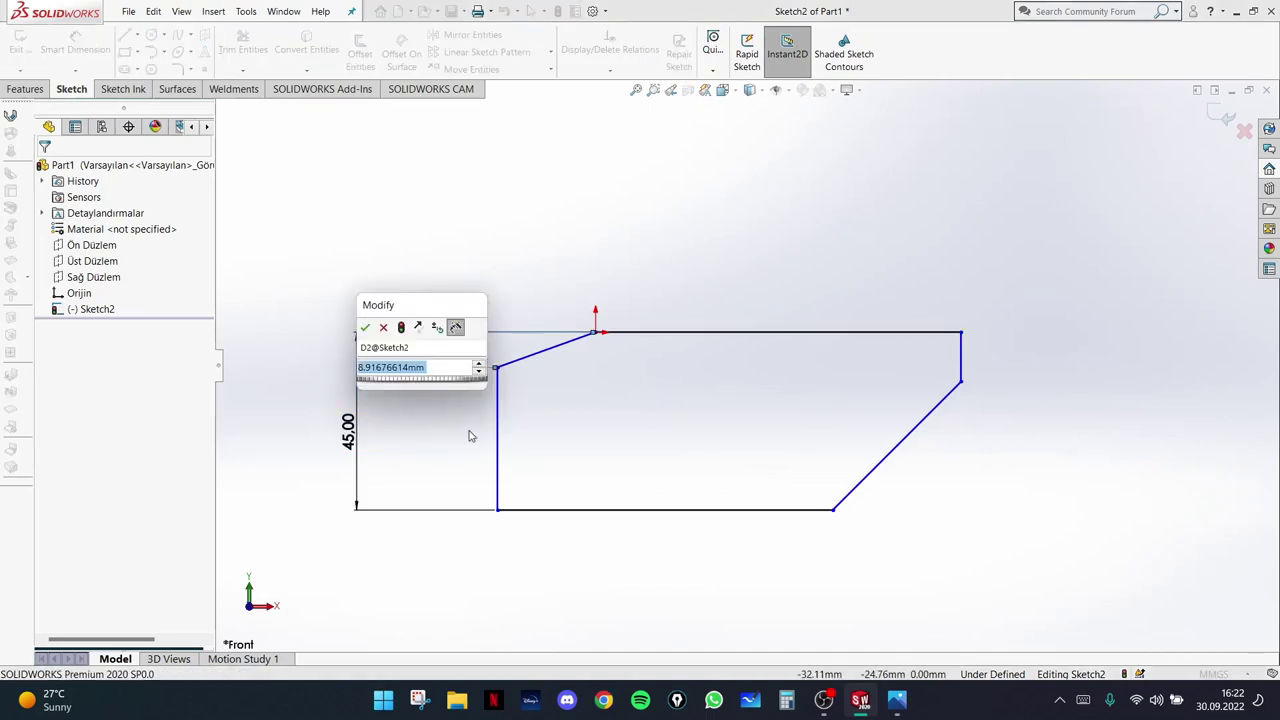
pyautogui.write('15')
pyautogui.press('Return')
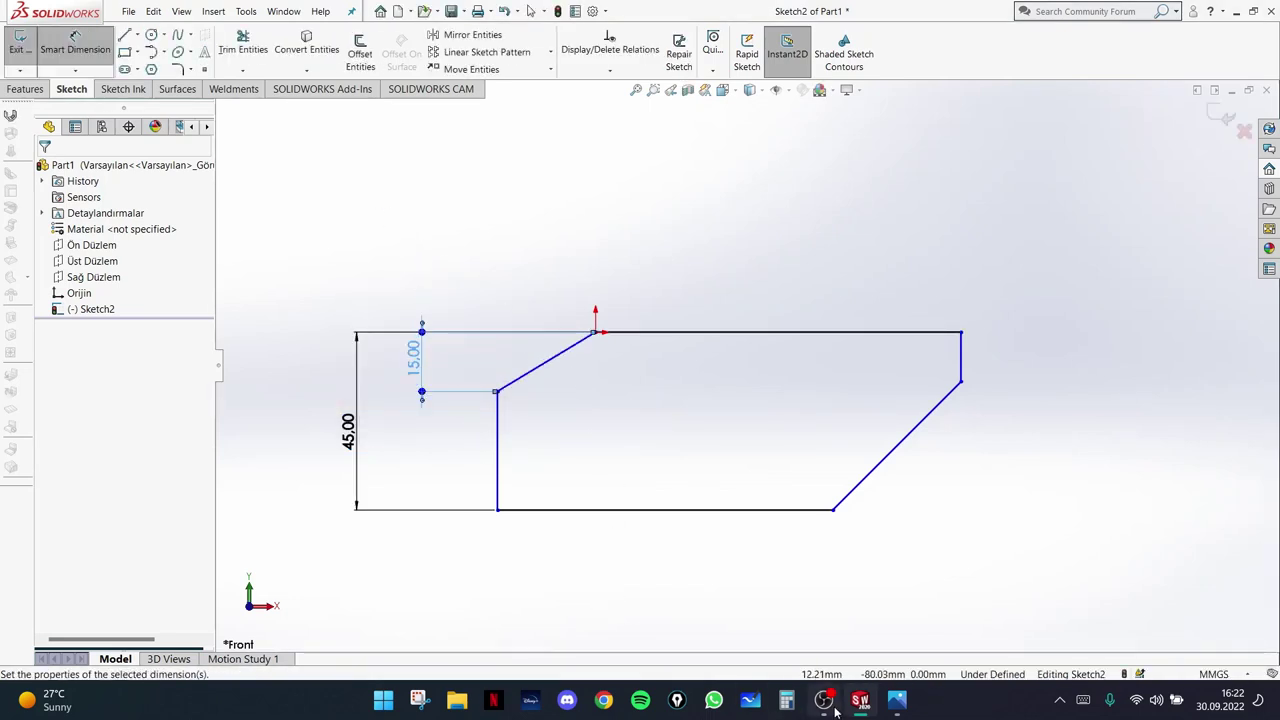
# - Consult images.png again and dimension the profile's lower horizontal edge as 65 mm, placing the dimension below it
pyautogui.click(896, 703)
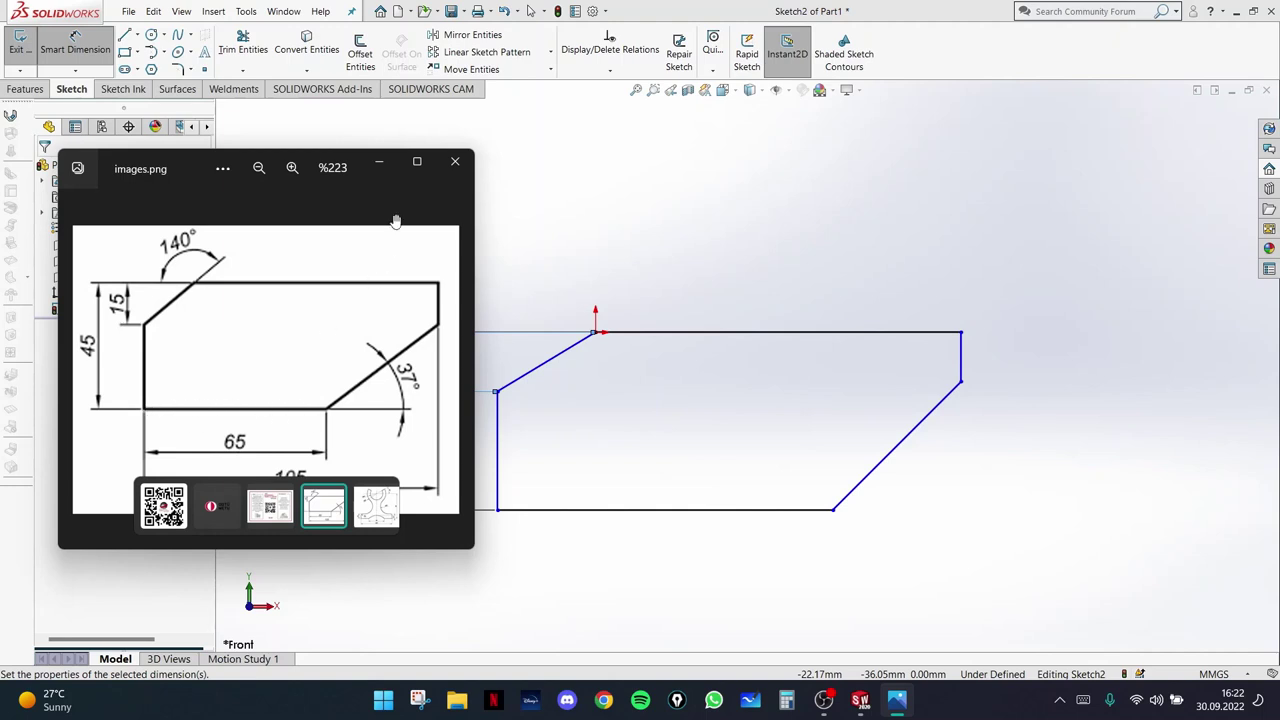
pyautogui.click(380, 162)
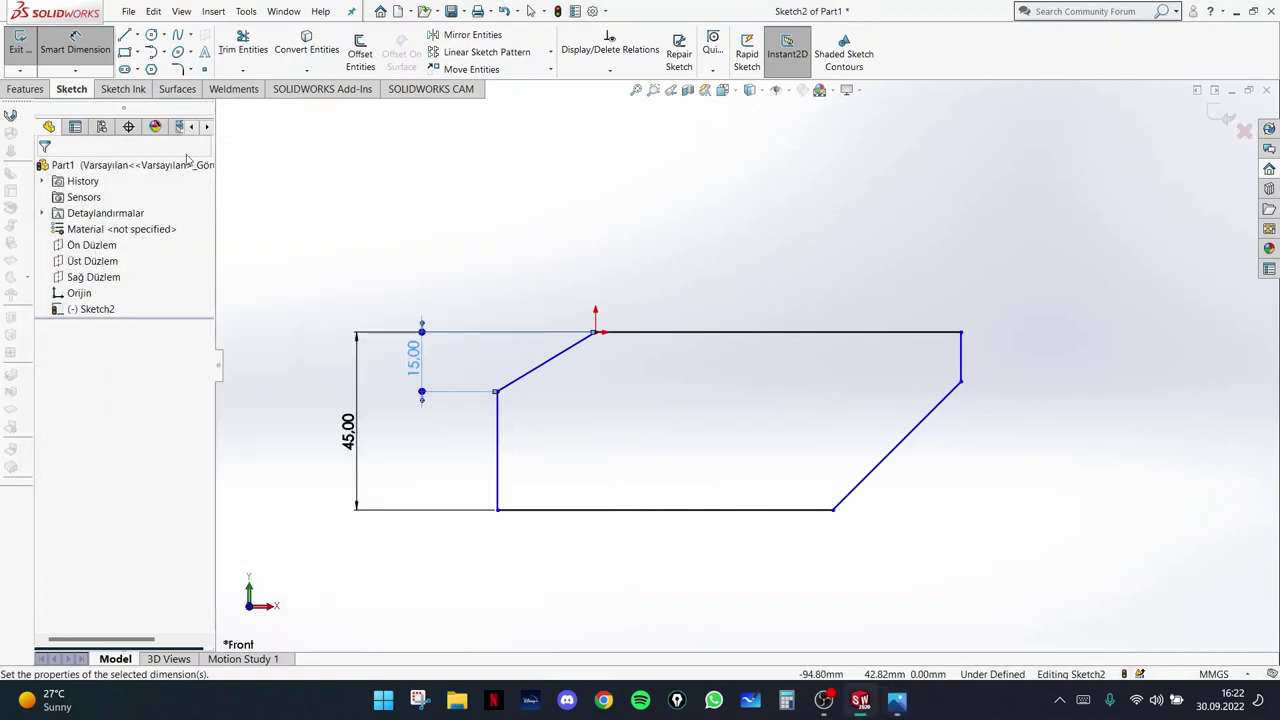
pyautogui.click(635, 518)
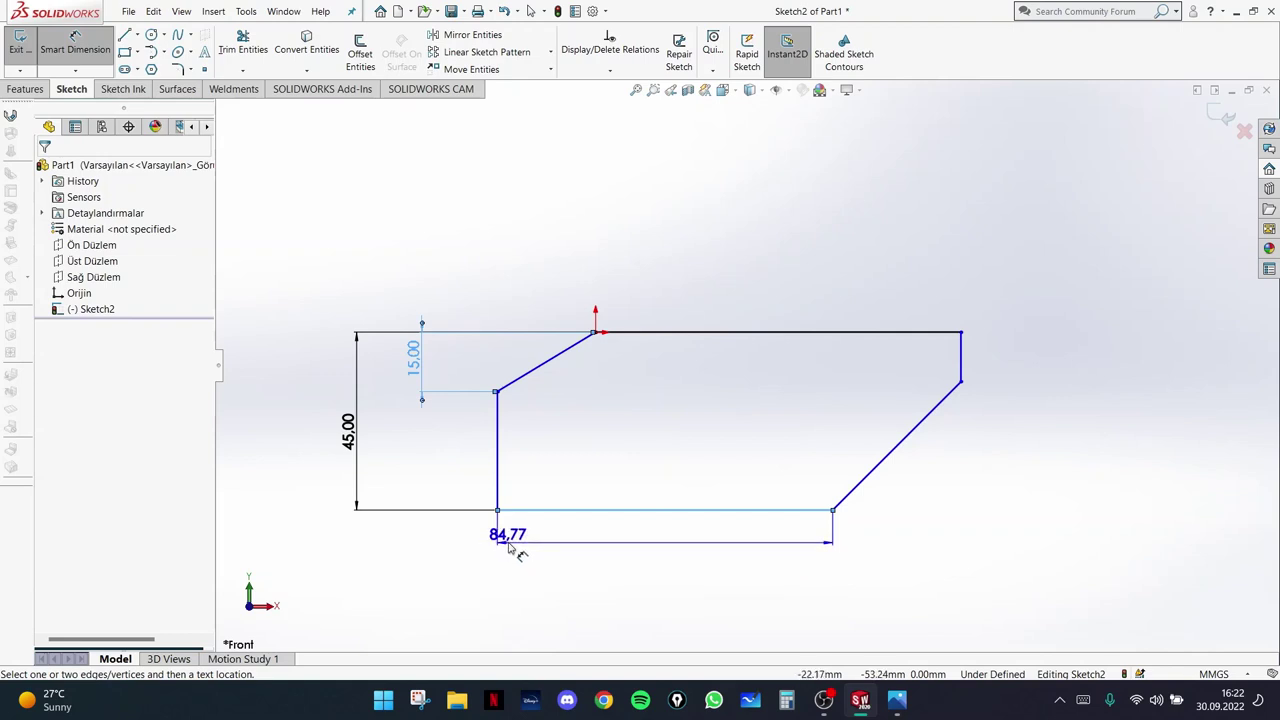
pyautogui.click(614, 604)
pyautogui.write('65')
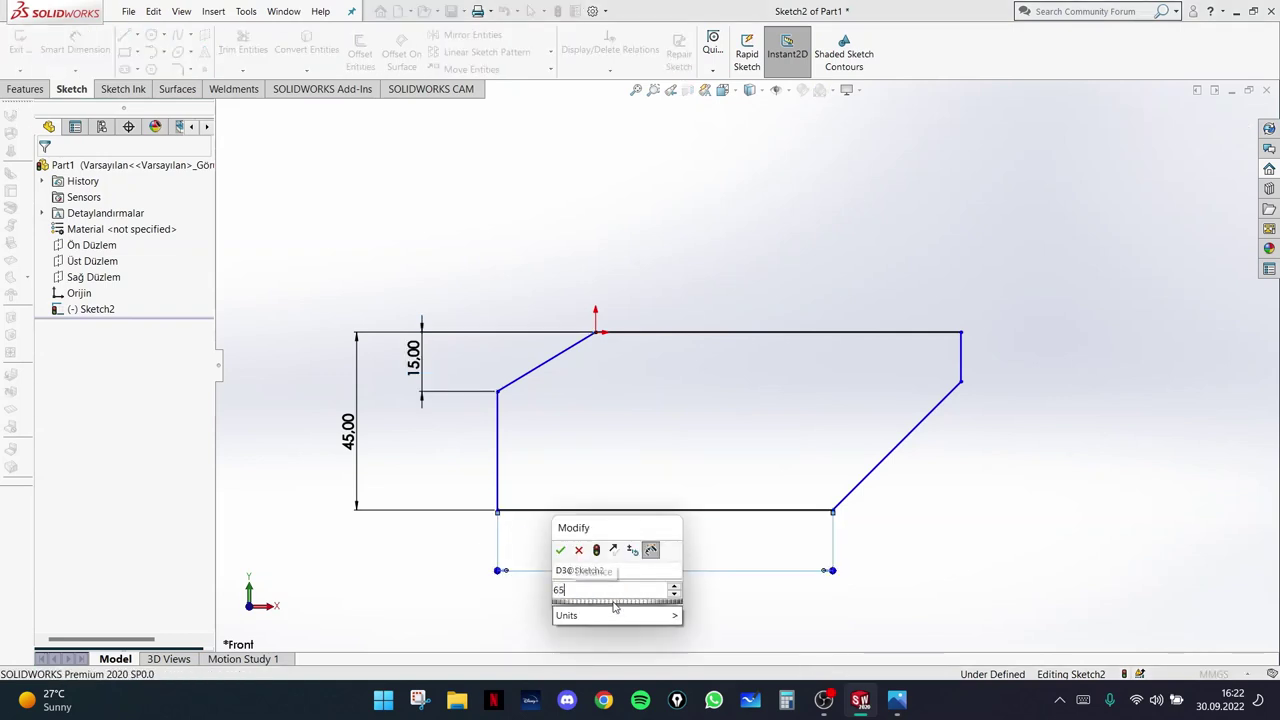
pyautogui.press('Return')
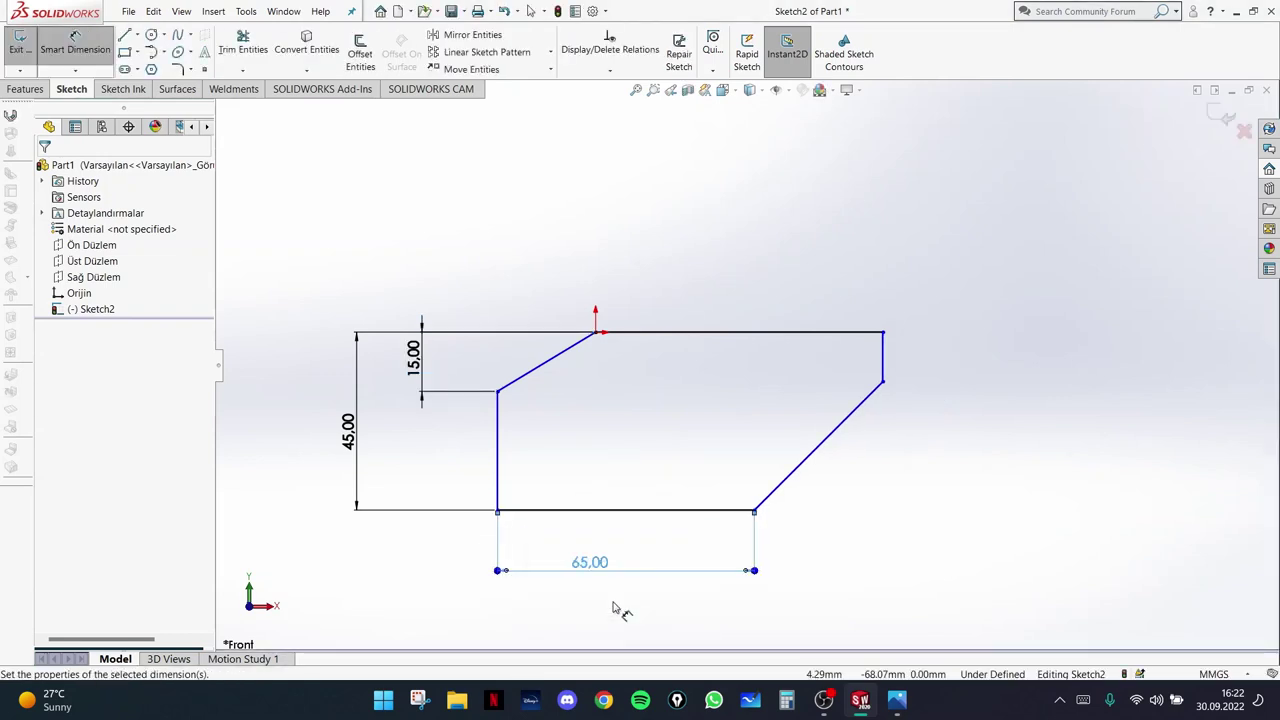
# - Check images.png for the overall width and dimension the distance from the lower-left corner to the right vertical edge as 105 mm
pyautogui.click(896, 700)
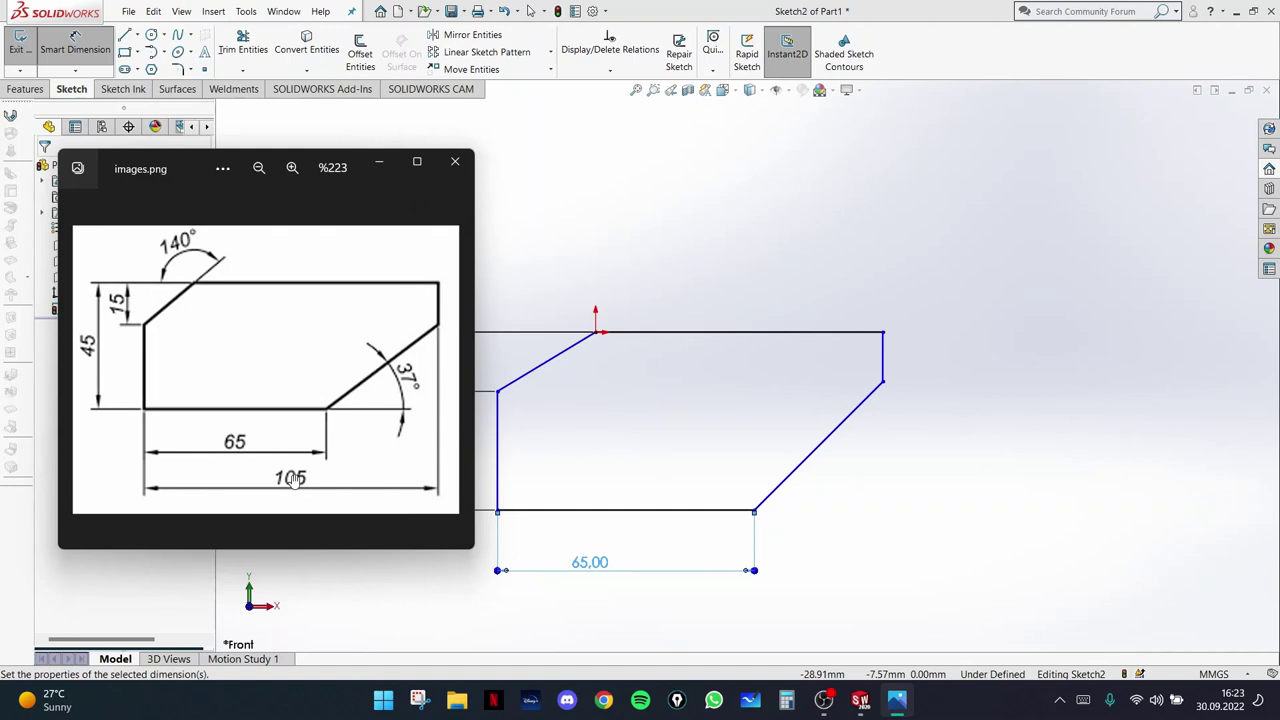
pyautogui.click(379, 162)
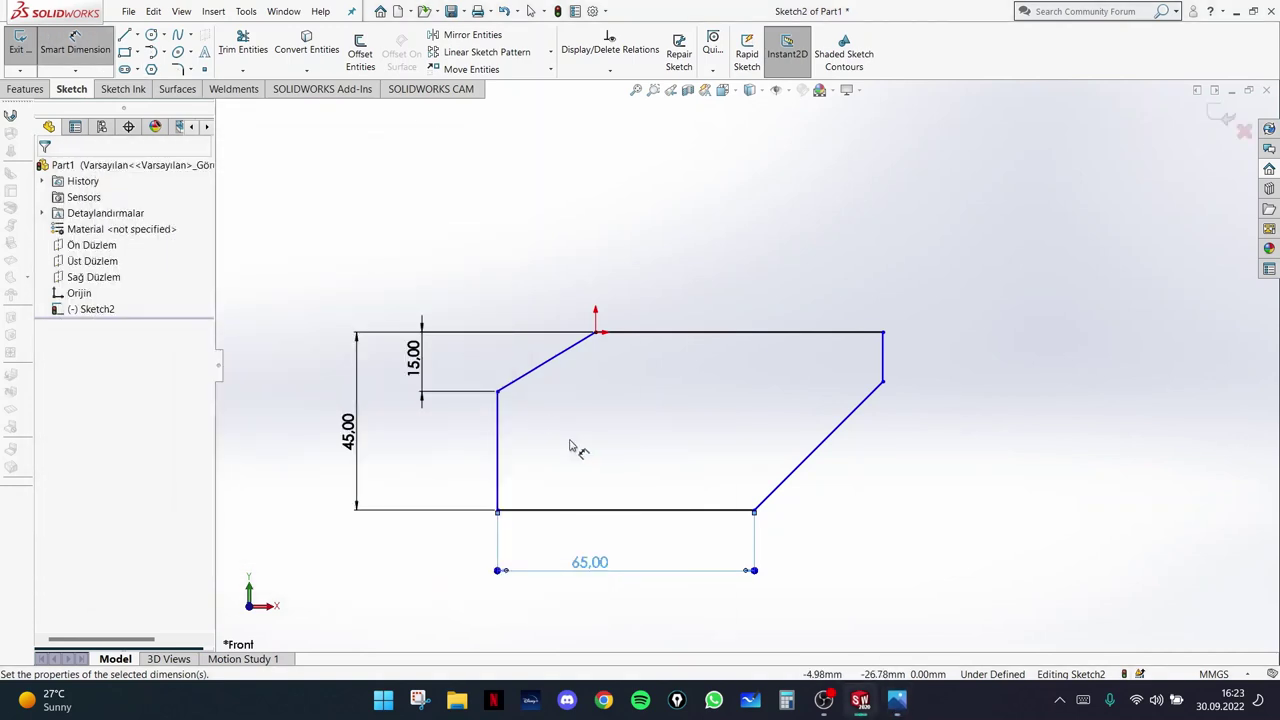
pyautogui.click(497, 511)
pyautogui.click(883, 356)
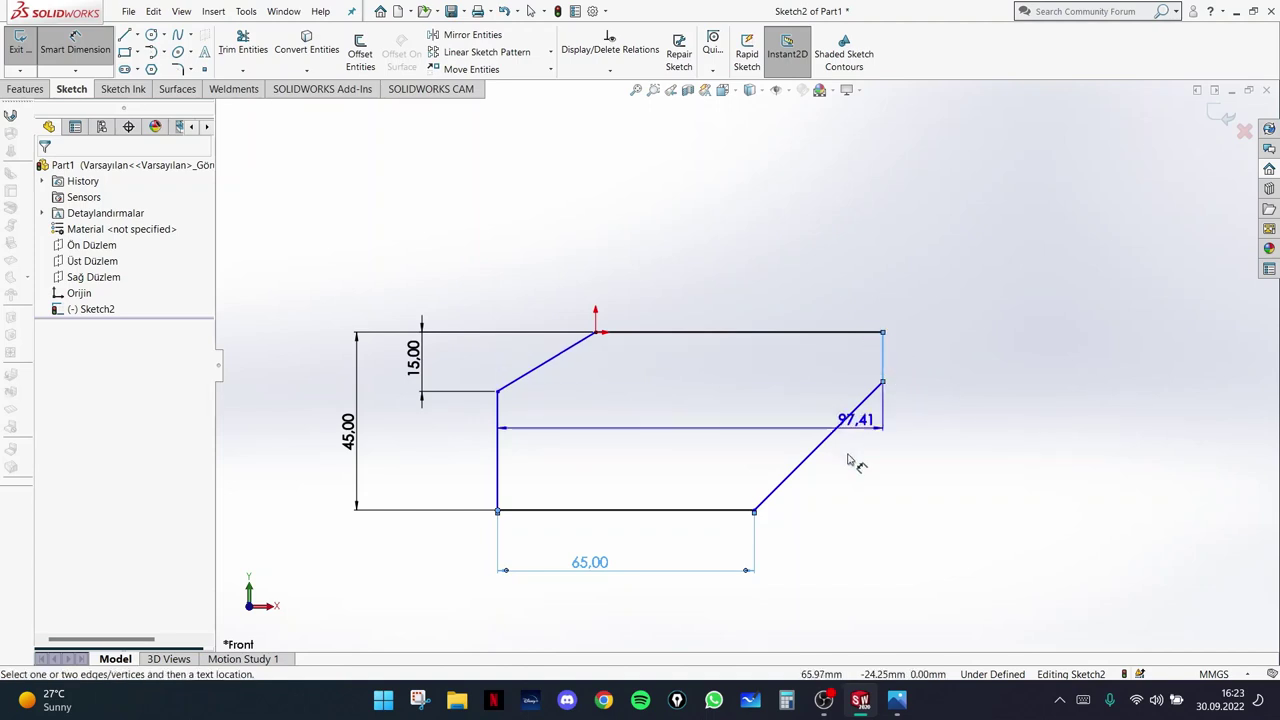
pyautogui.click(735, 604)
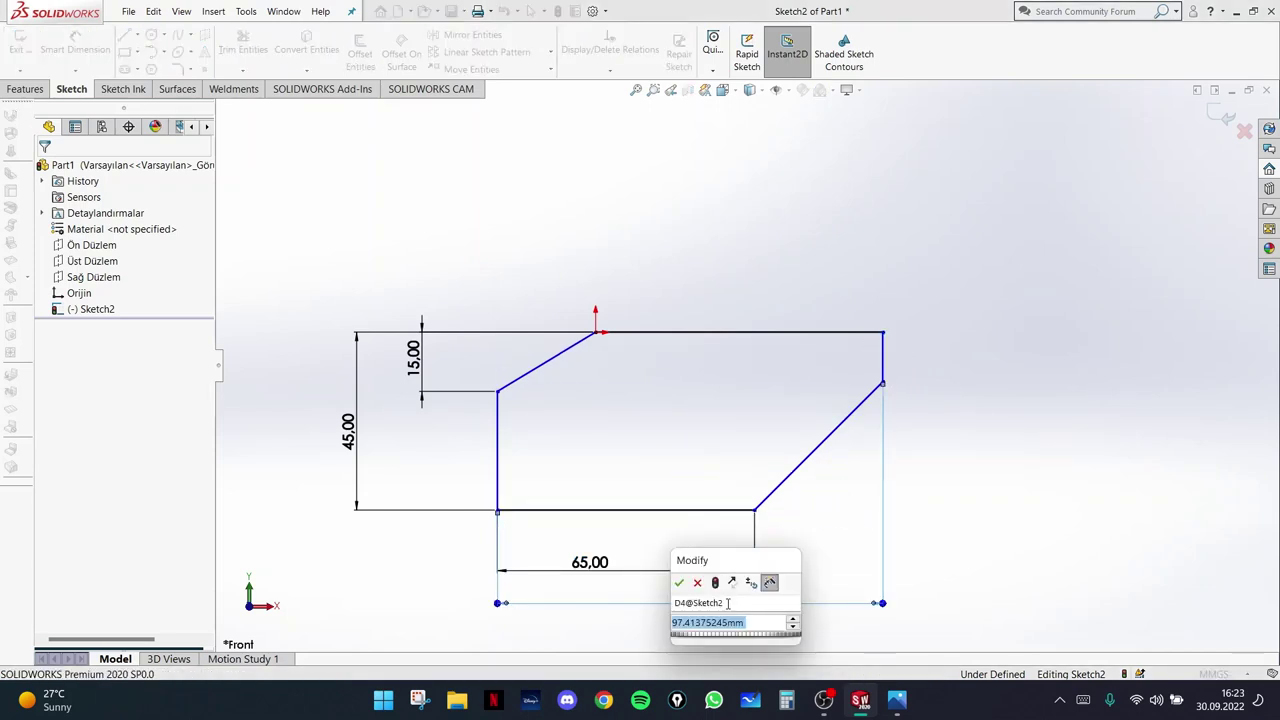
pyautogui.write('105')
pyautogui.press('Return')
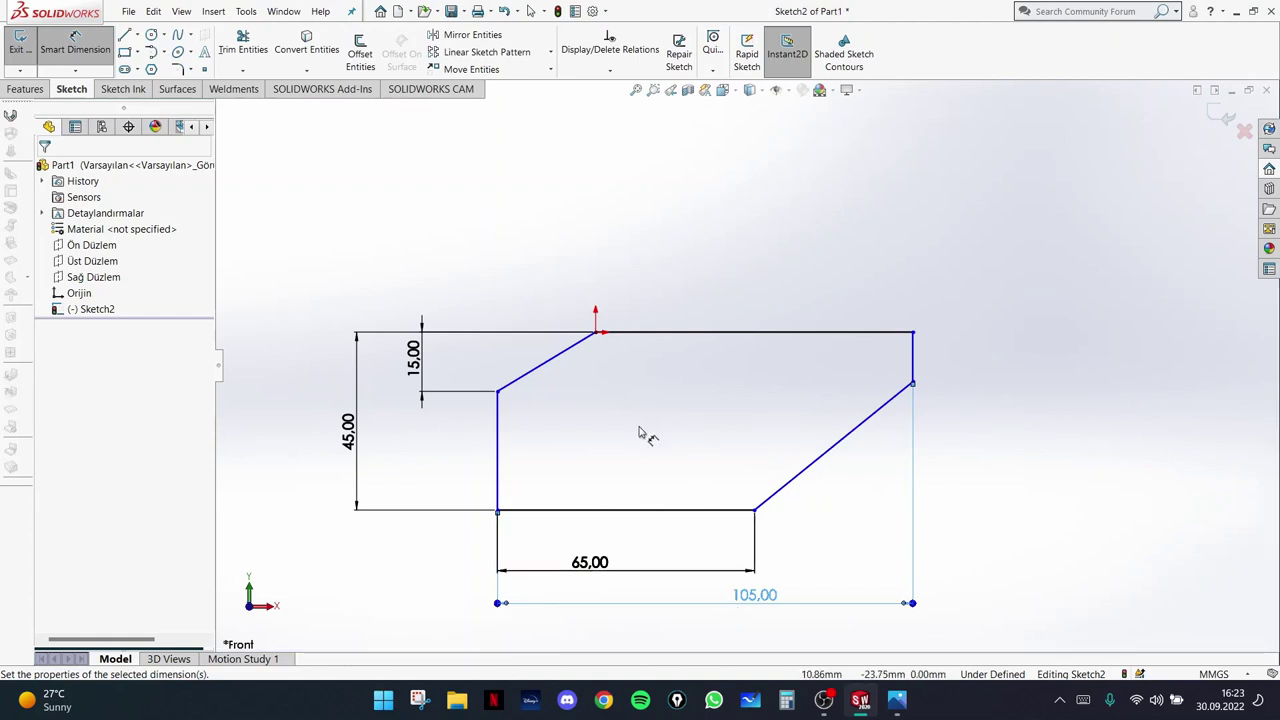
# - Review the angles in images.png and dimension the inside angle between the slanted upper-left edge and the upper edge as 140°
pyautogui.click(897, 704)
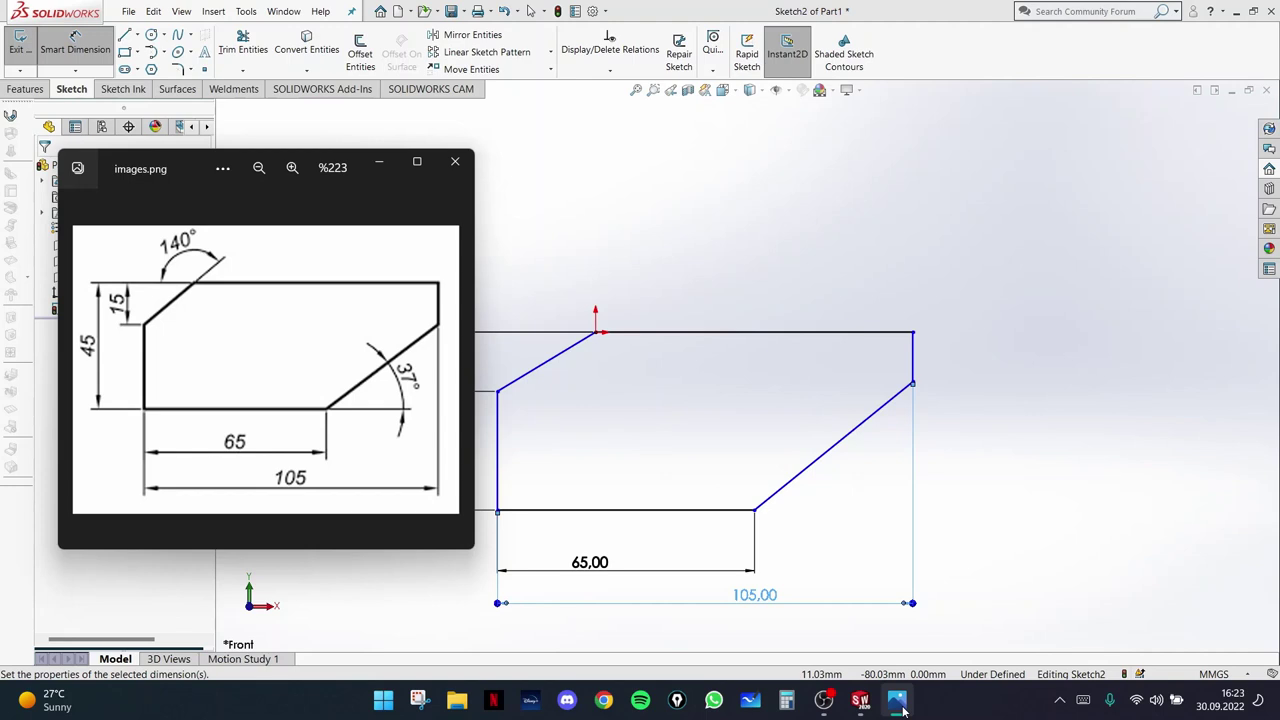
pyautogui.click(897, 704)
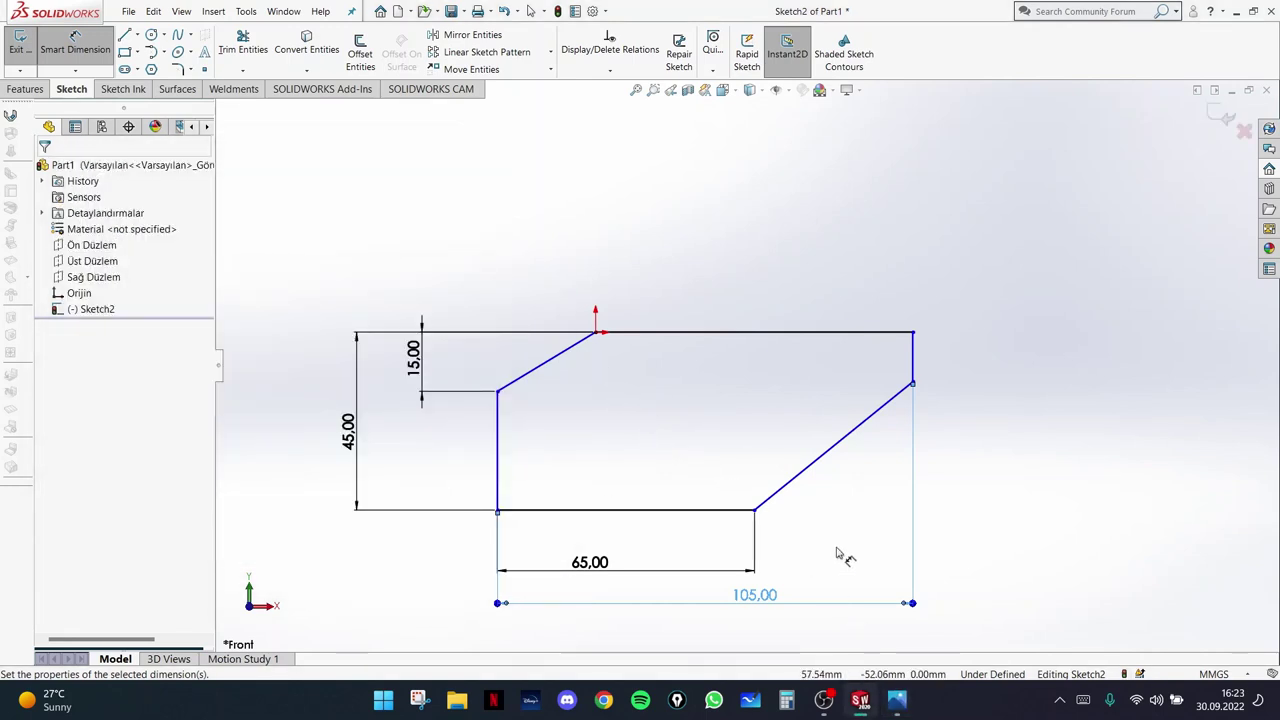
pyautogui.click(897, 704)
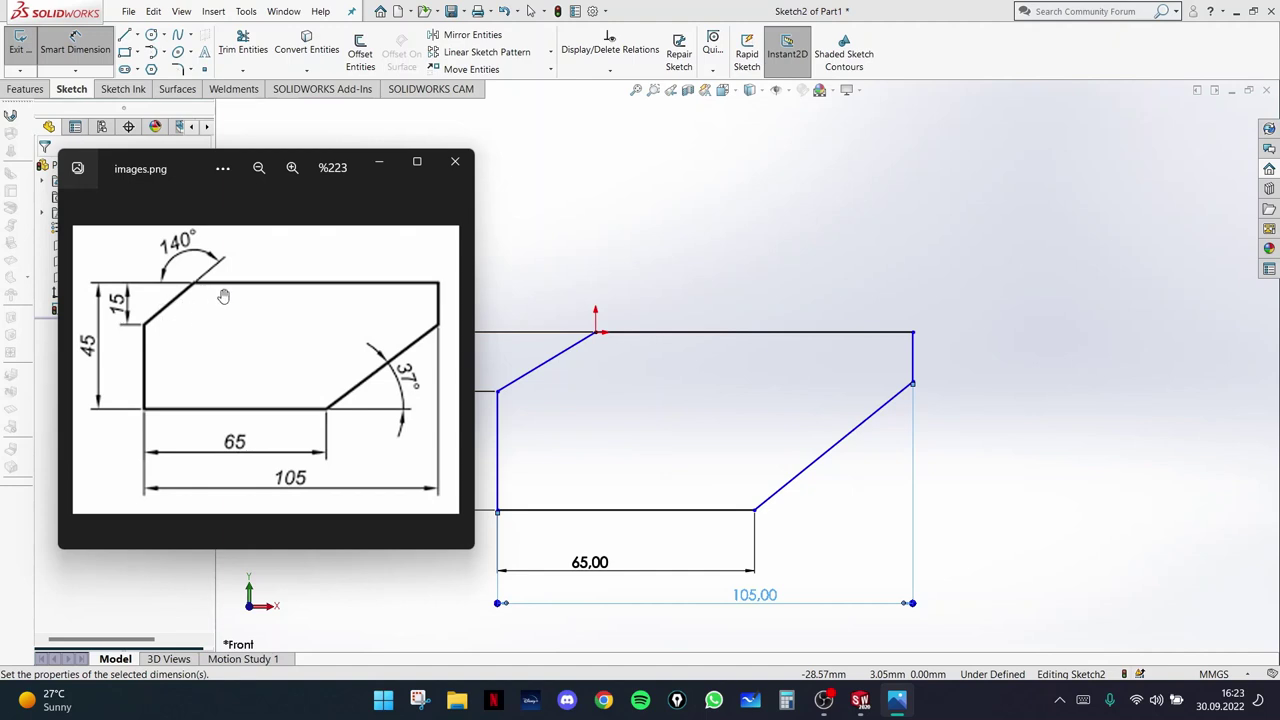
pyautogui.click(370, 168)
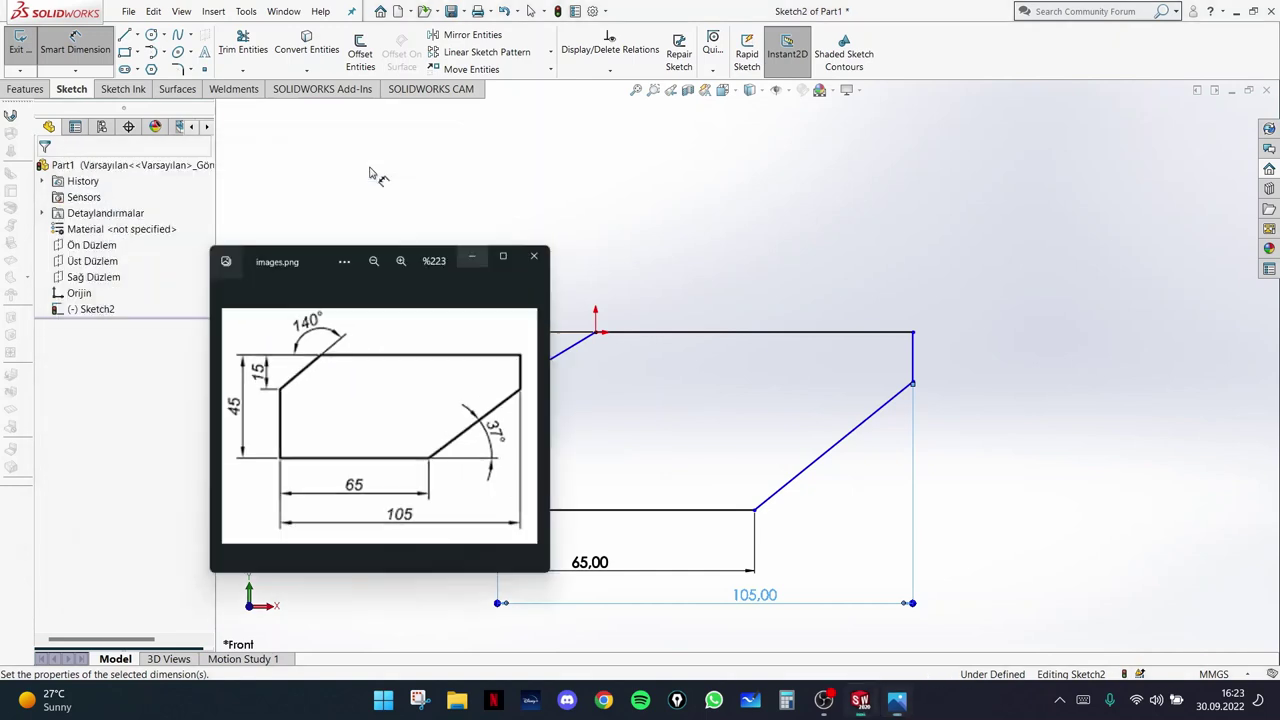
pyautogui.click(556, 365)
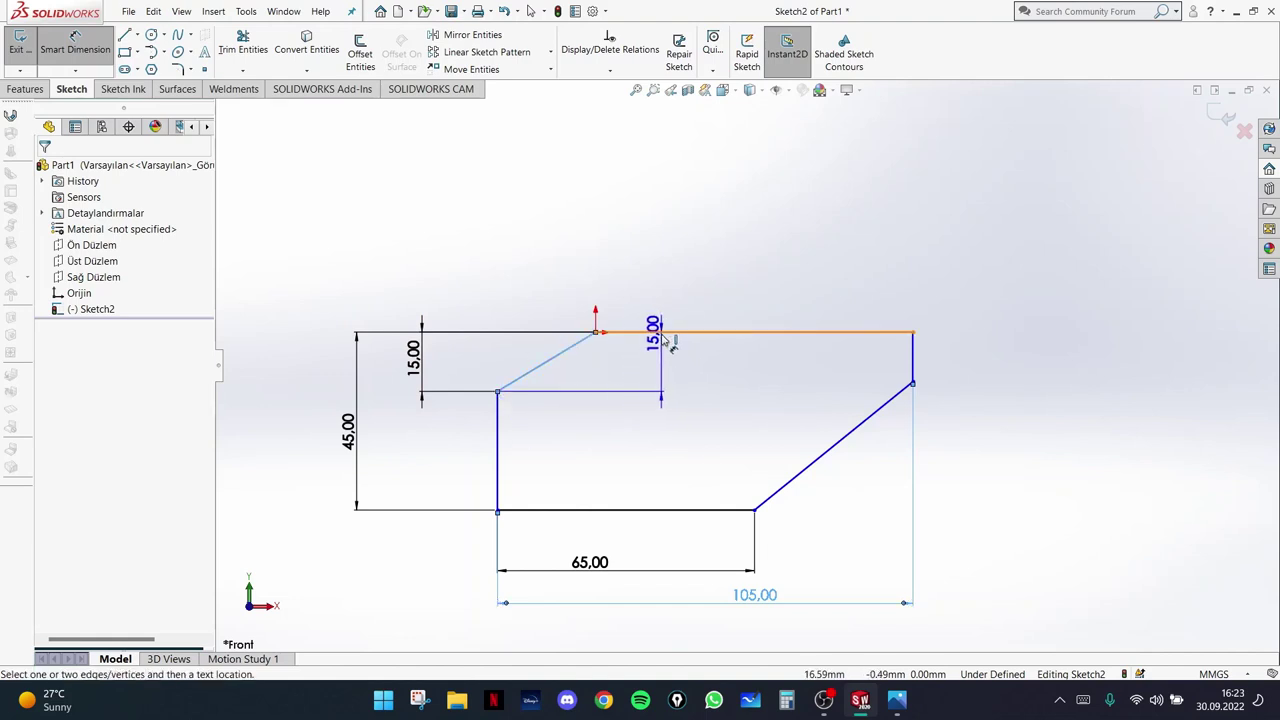
pyautogui.click(757, 332)
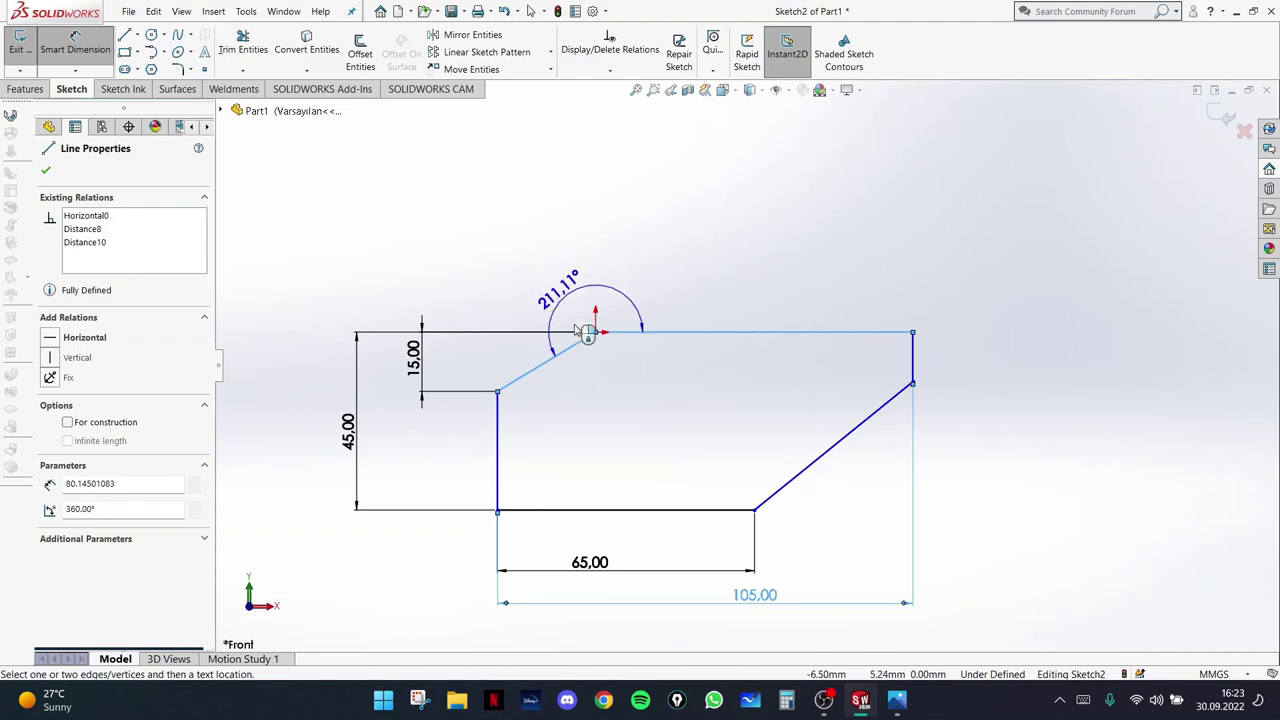
pyautogui.click(614, 384)
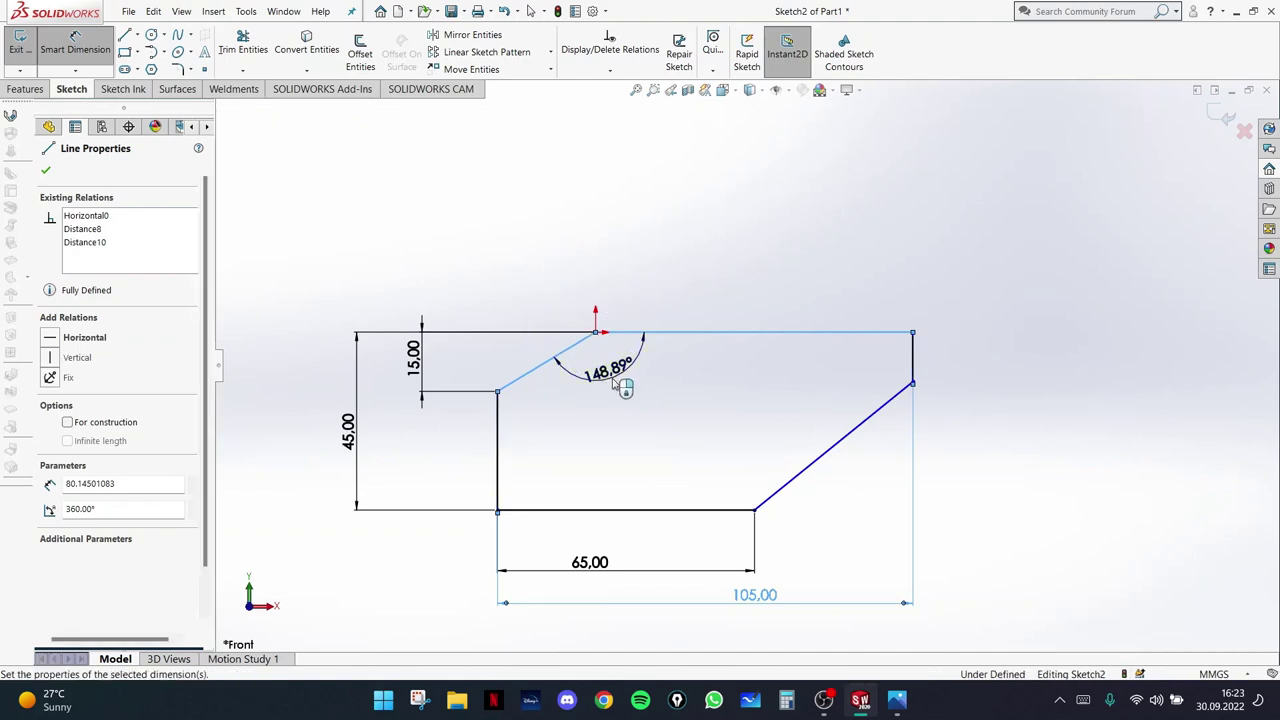
pyautogui.write('140')
pyautogui.press('Return')
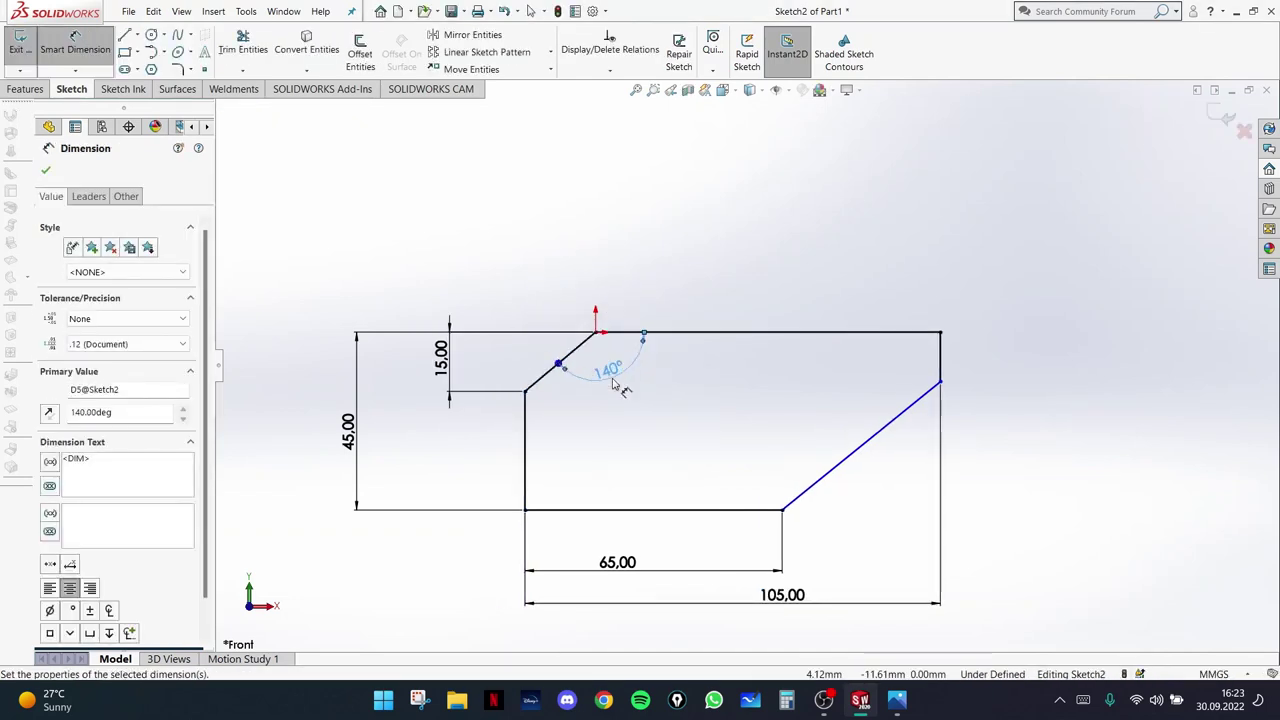
pyautogui.press('Escape')
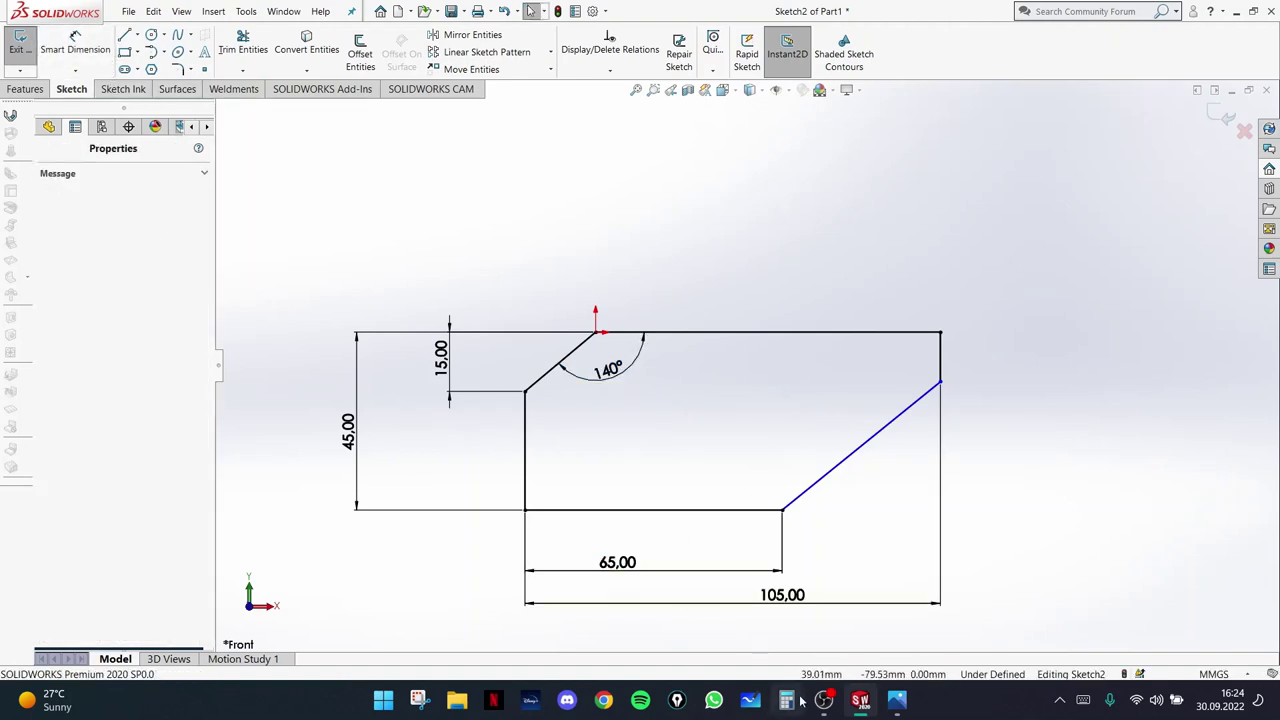
# - Check images.png and dimension the slanted lower-right edge at 37° from the extension of the lower edge, and leave the dimension command
pyautogui.click(896, 700)
pyautogui.click(896, 700)
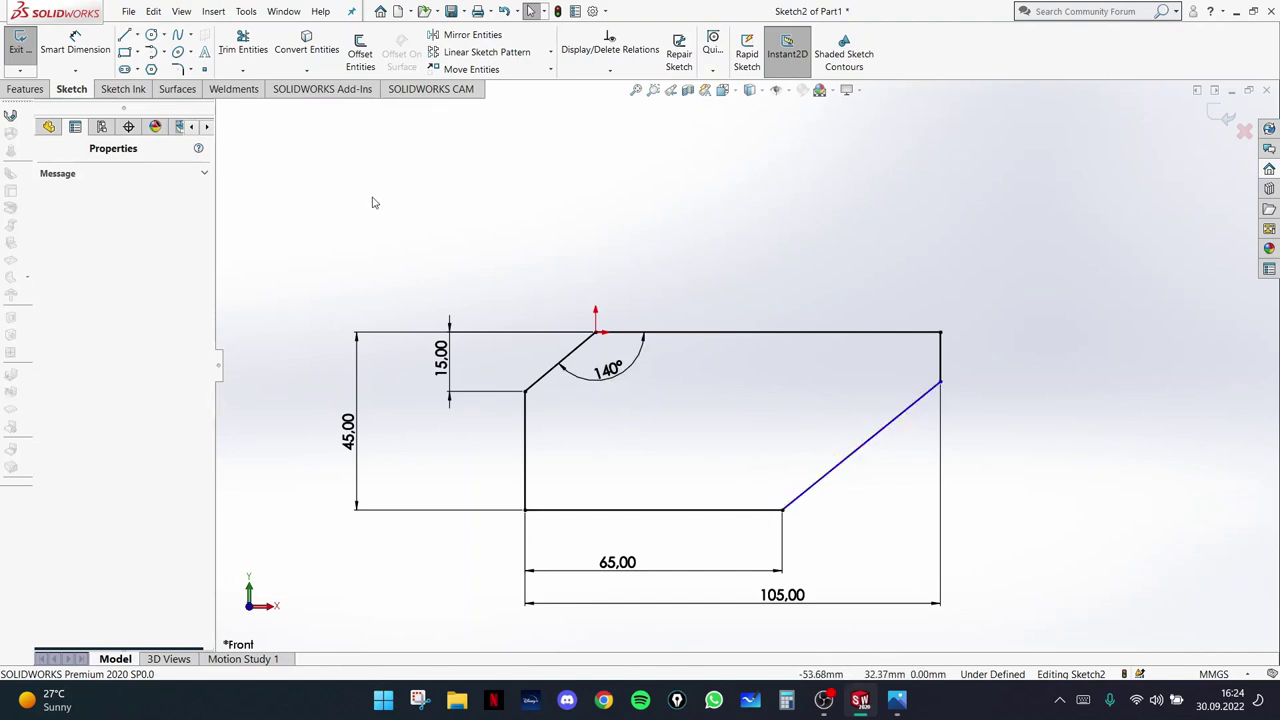
pyautogui.click(75, 45)
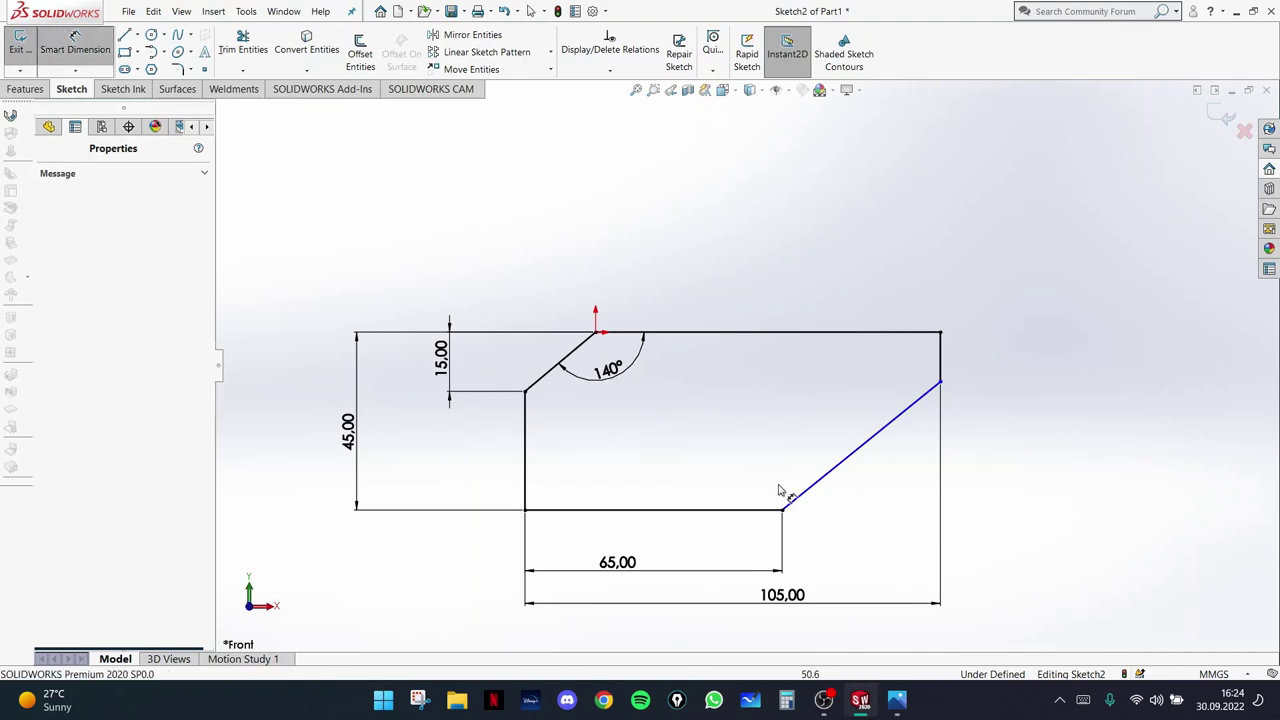
pyautogui.click(743, 510)
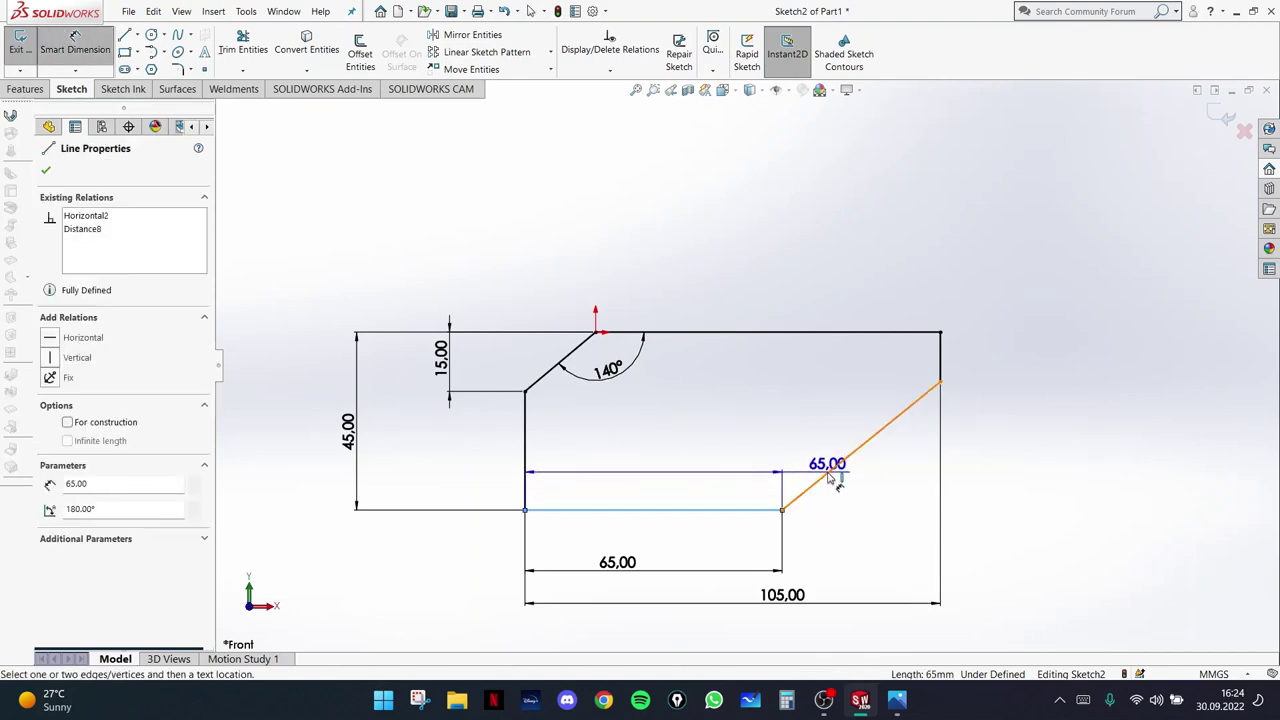
pyautogui.click(858, 447)
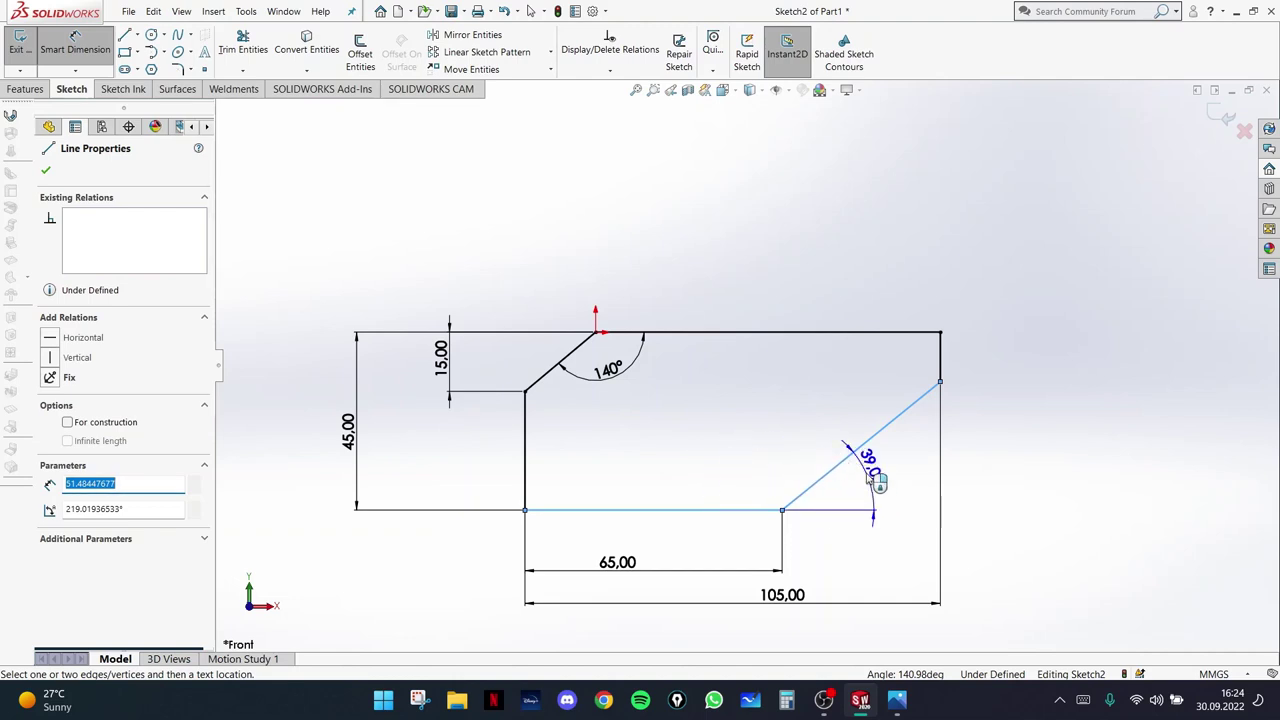
pyautogui.click(867, 470)
pyautogui.write('37')
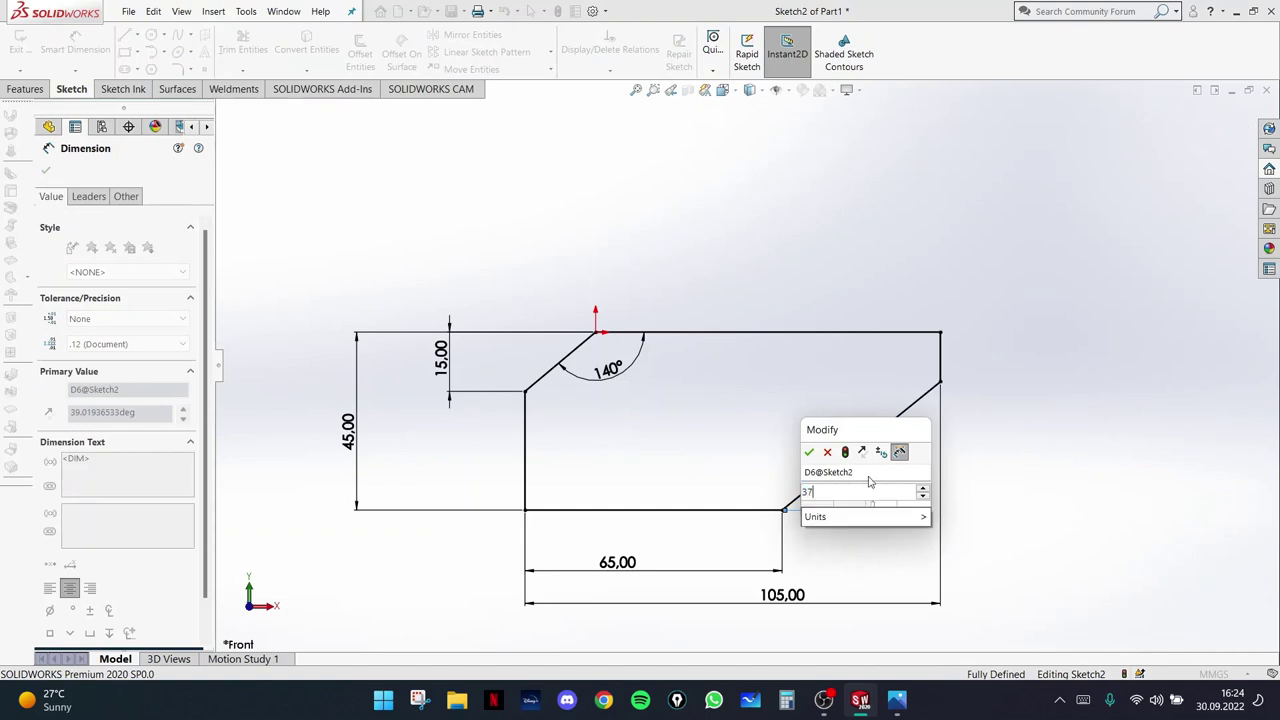
pyautogui.press('Return')
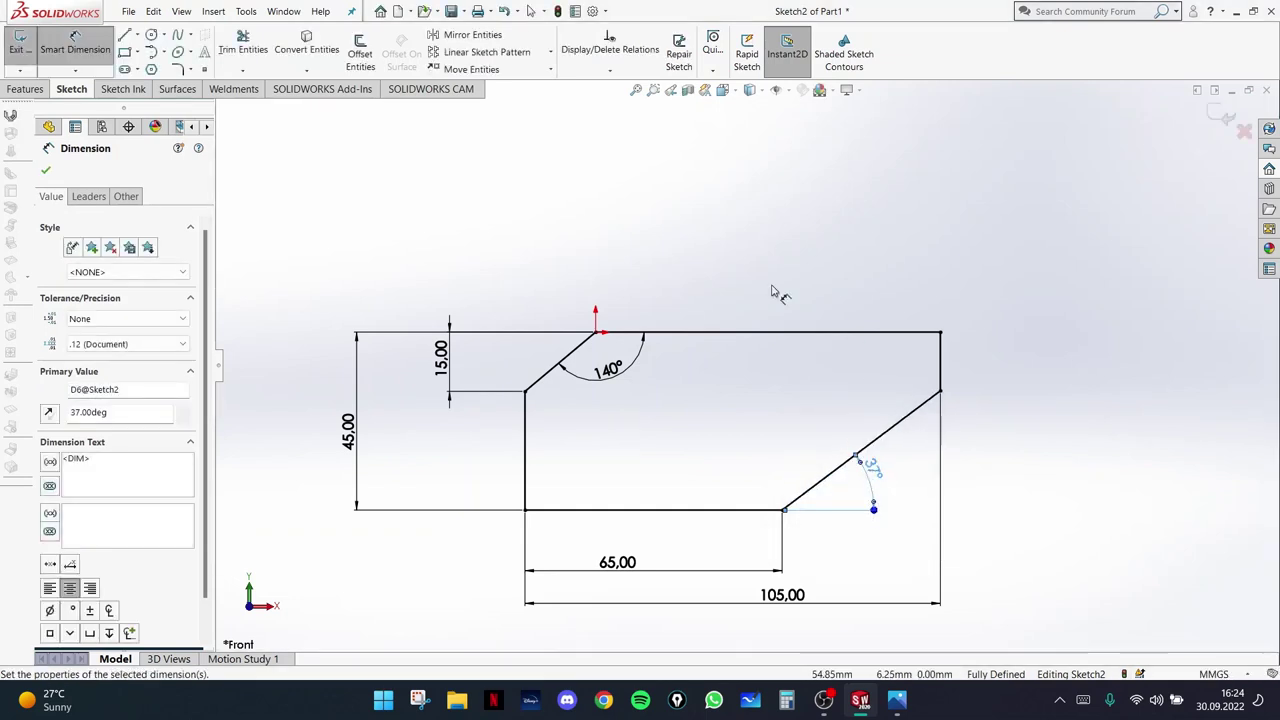
pyautogui.press('Escape')
pyautogui.press('Escape')
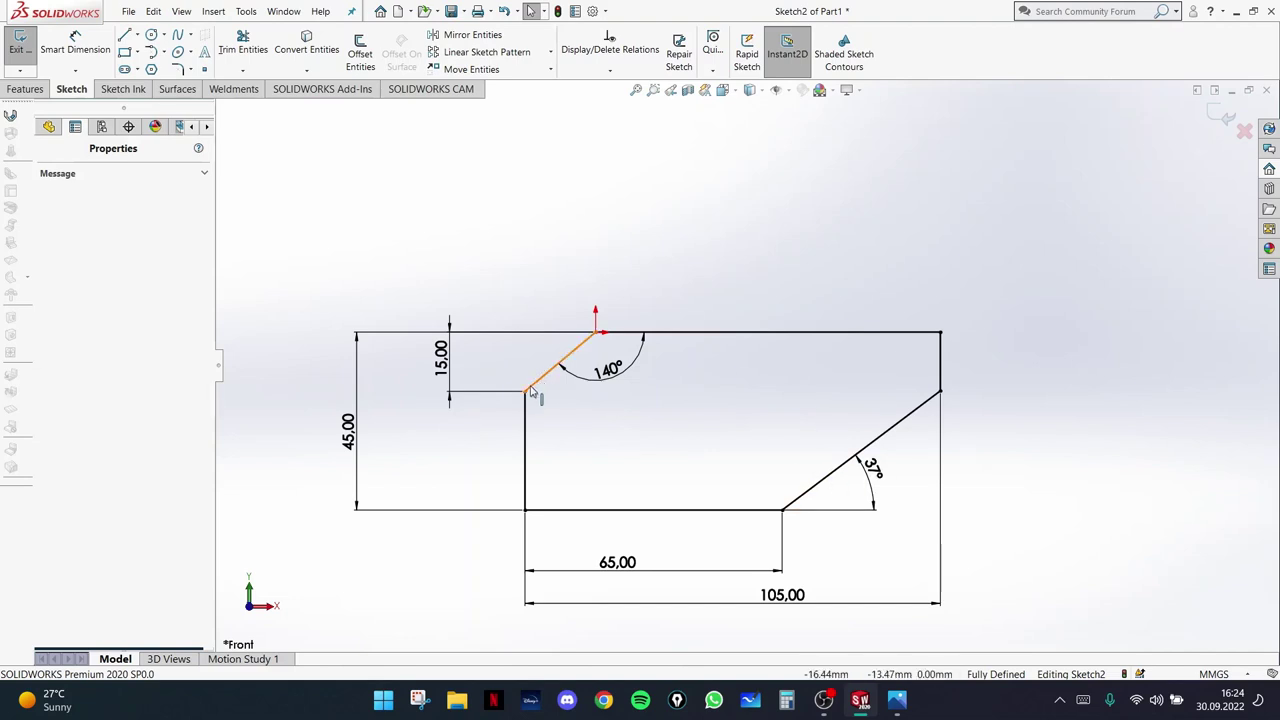
pyautogui.click(75, 42)
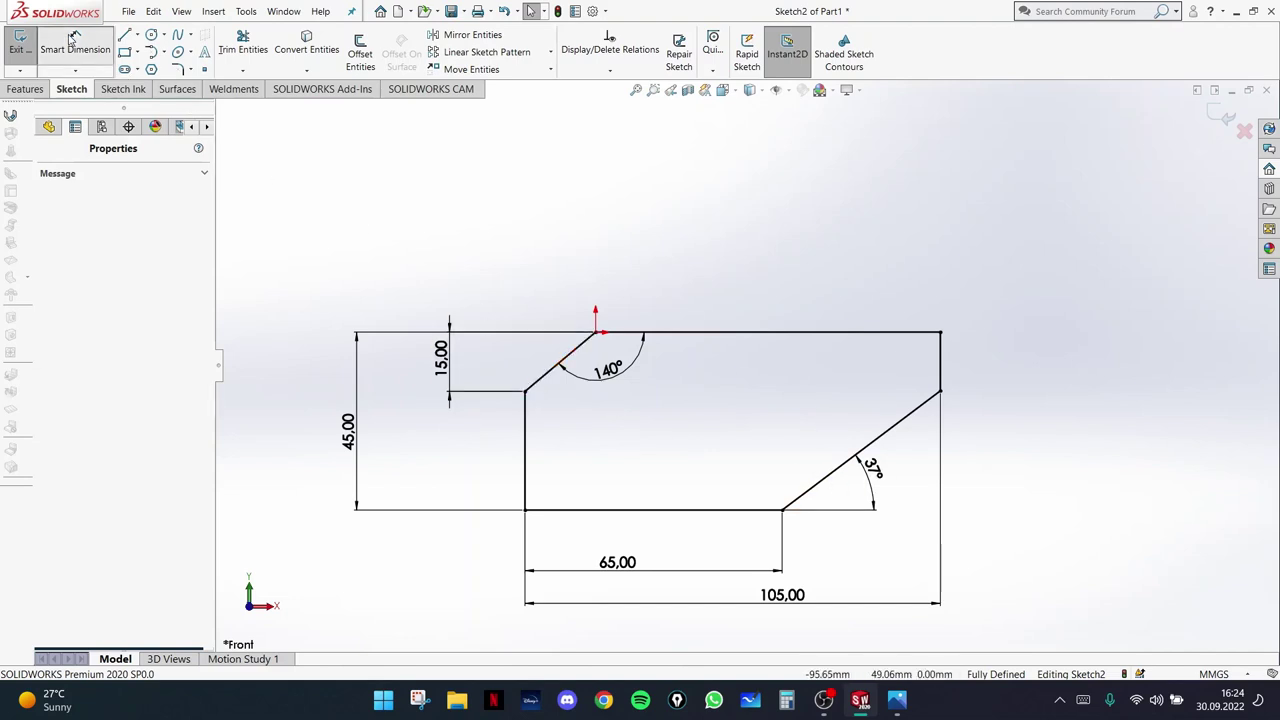
pyautogui.click(540, 383)
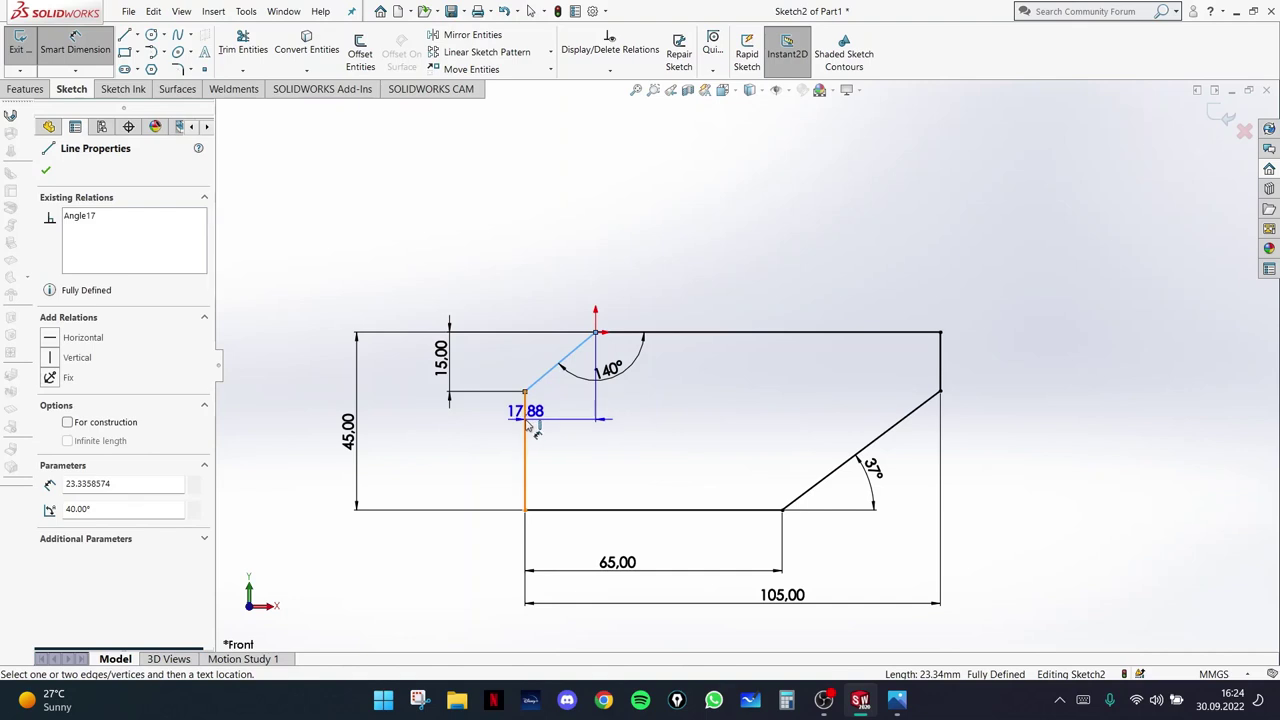
pyautogui.click(525, 418)
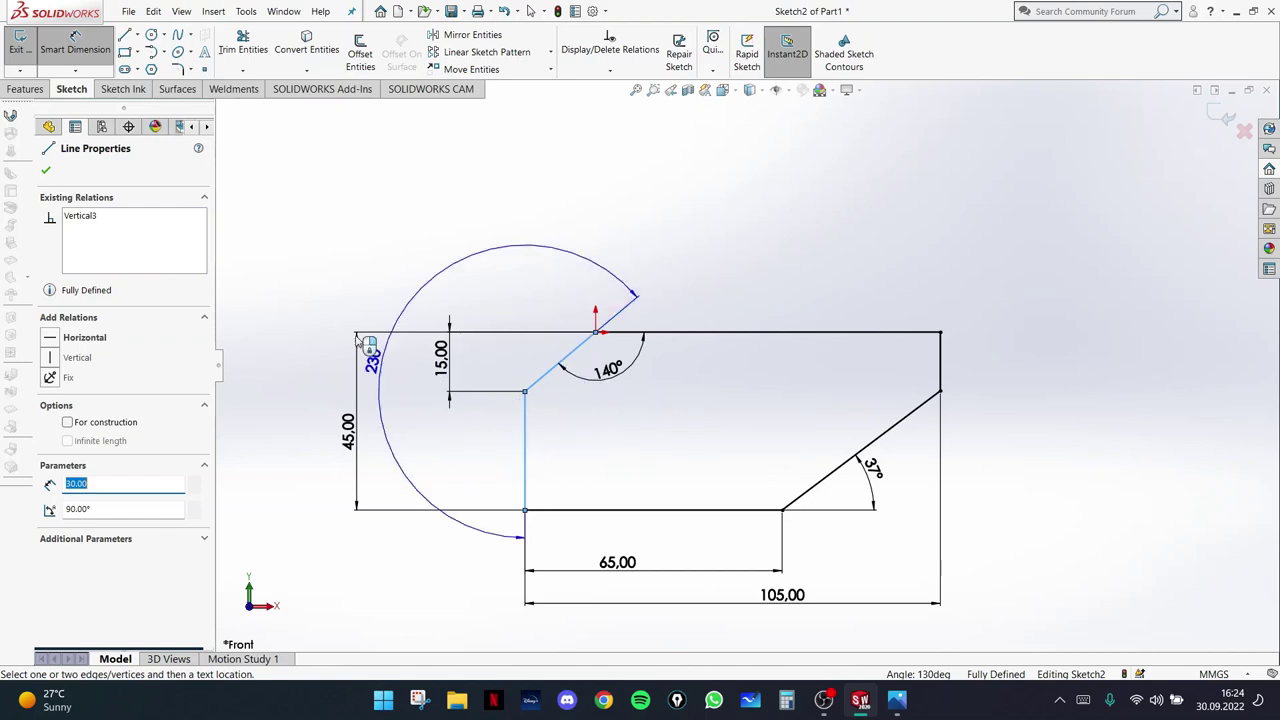
pyautogui.click(75, 45)
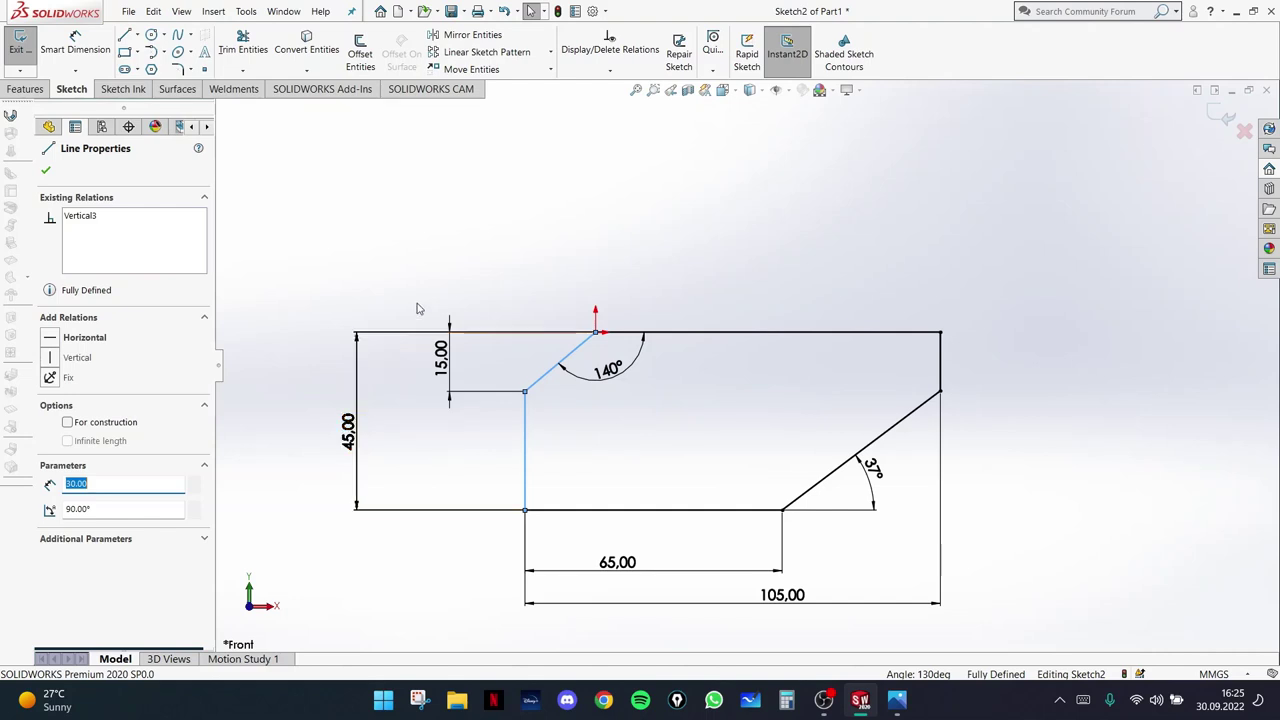
# - Delete the entire six-sided profile together with all its dimensions from the sketch
pyautogui.click(428, 238)
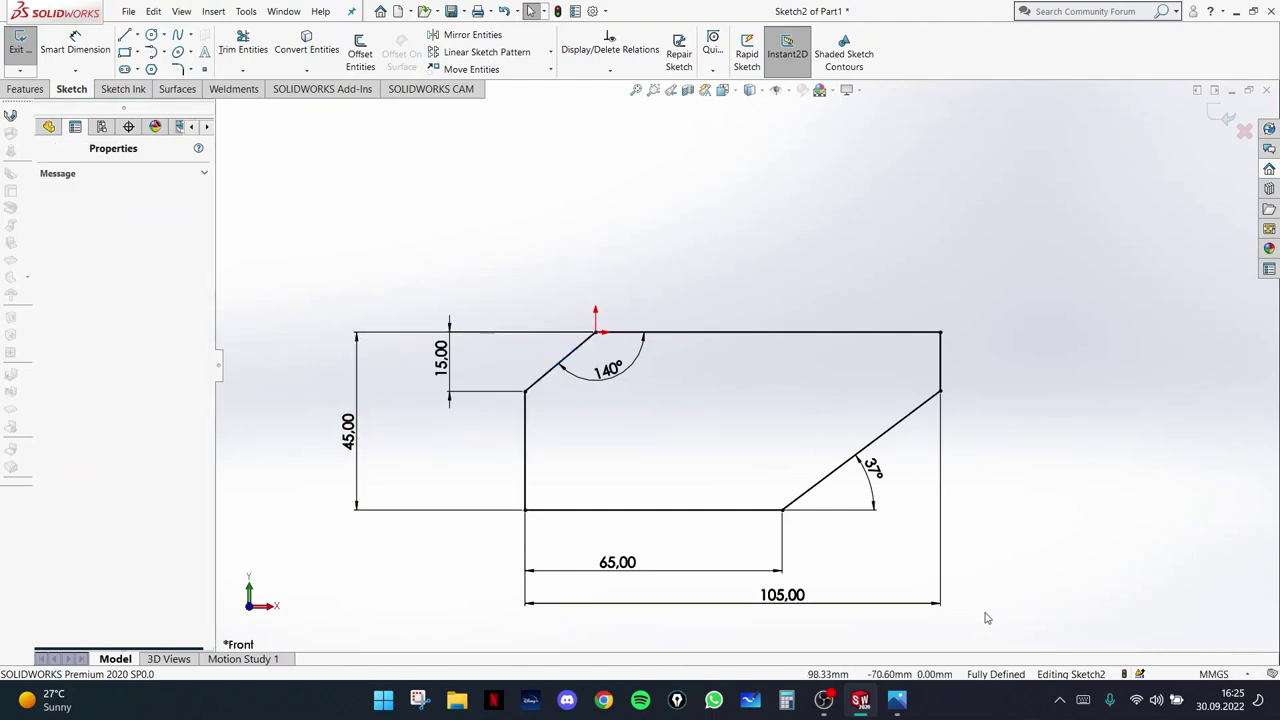
pyautogui.moveTo(926, 609)
pyautogui.mouseDown()
pyautogui.moveTo(451, 283)
pyautogui.moveTo(340, 253)
pyautogui.mouseUp()
pyautogui.press('Delete')
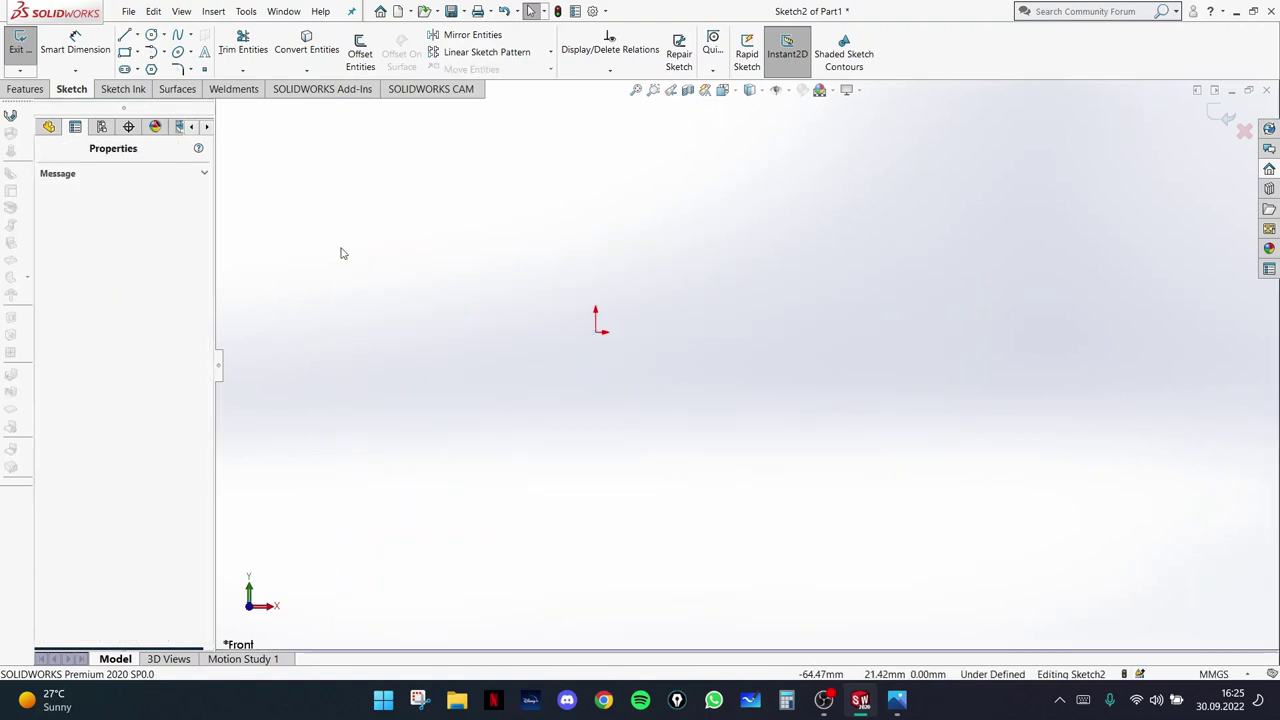
# - Switch to the image viewer, bring up images.jfif and examine its dimensions enlarged, then minimize the viewer
pyautogui.click(897, 700)
pyautogui.moveTo(305, 475)
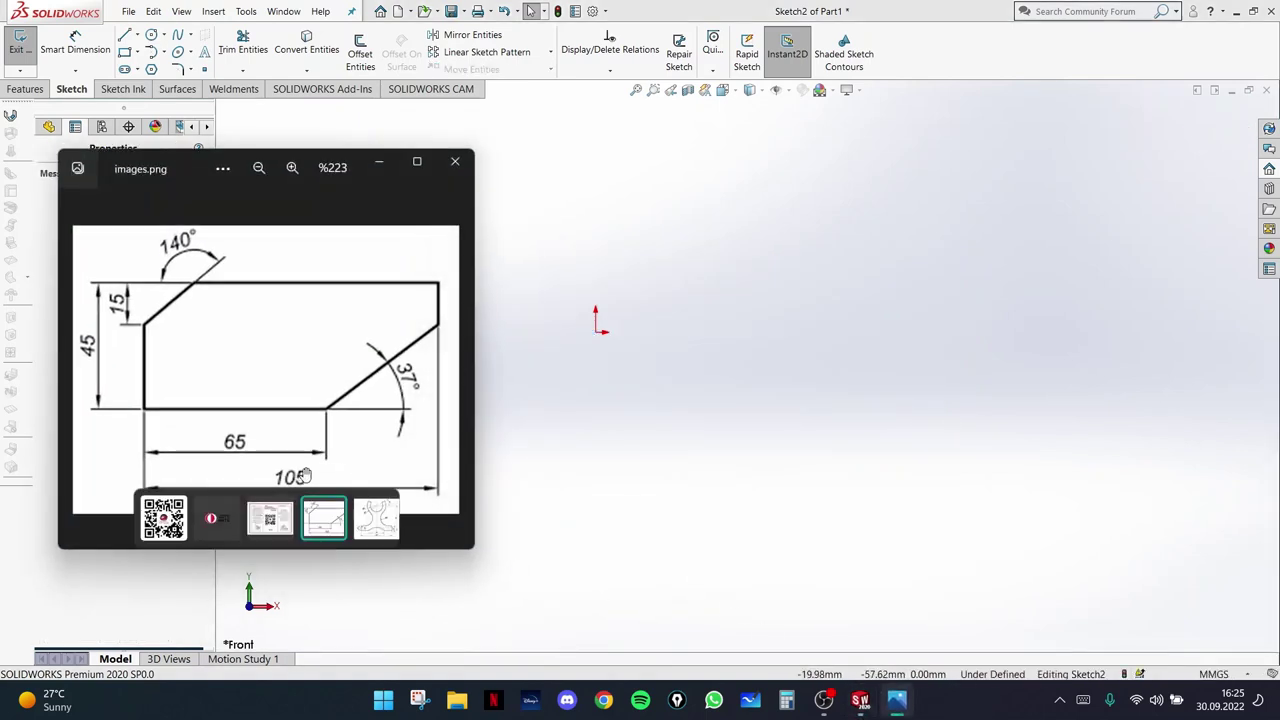
pyautogui.click(374, 506)
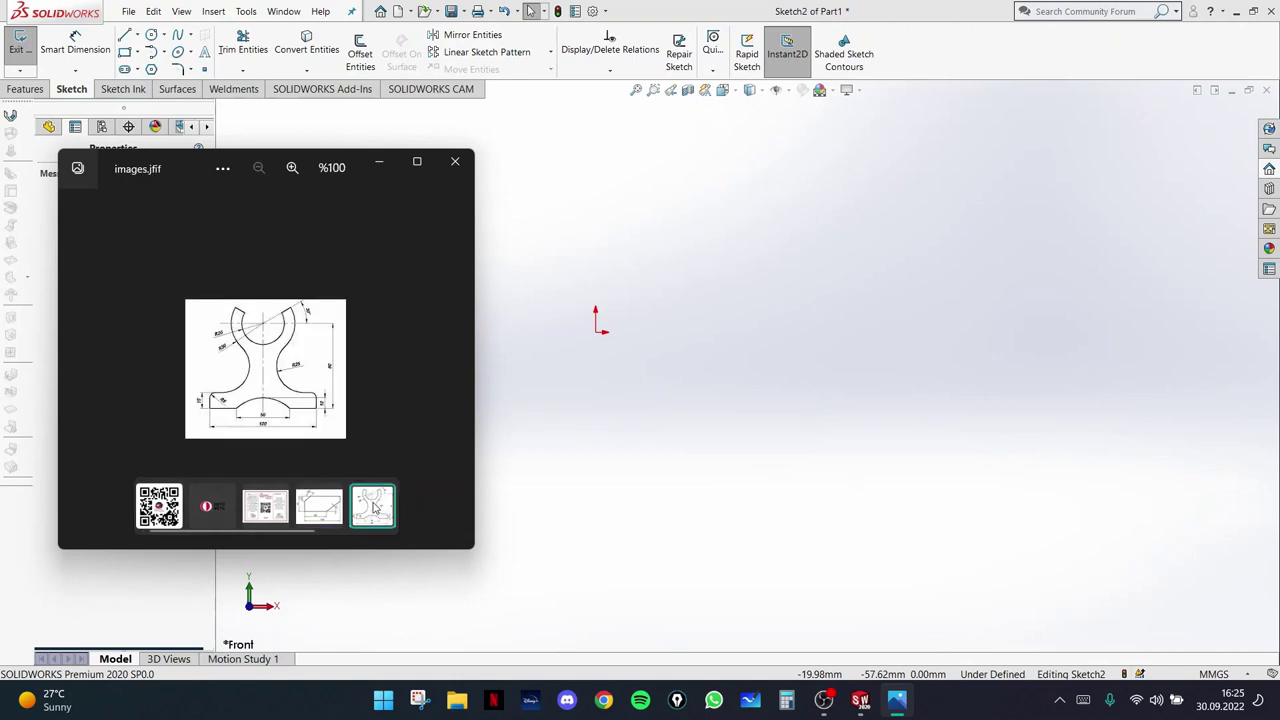
pyautogui.scroll(4, 278, 367)
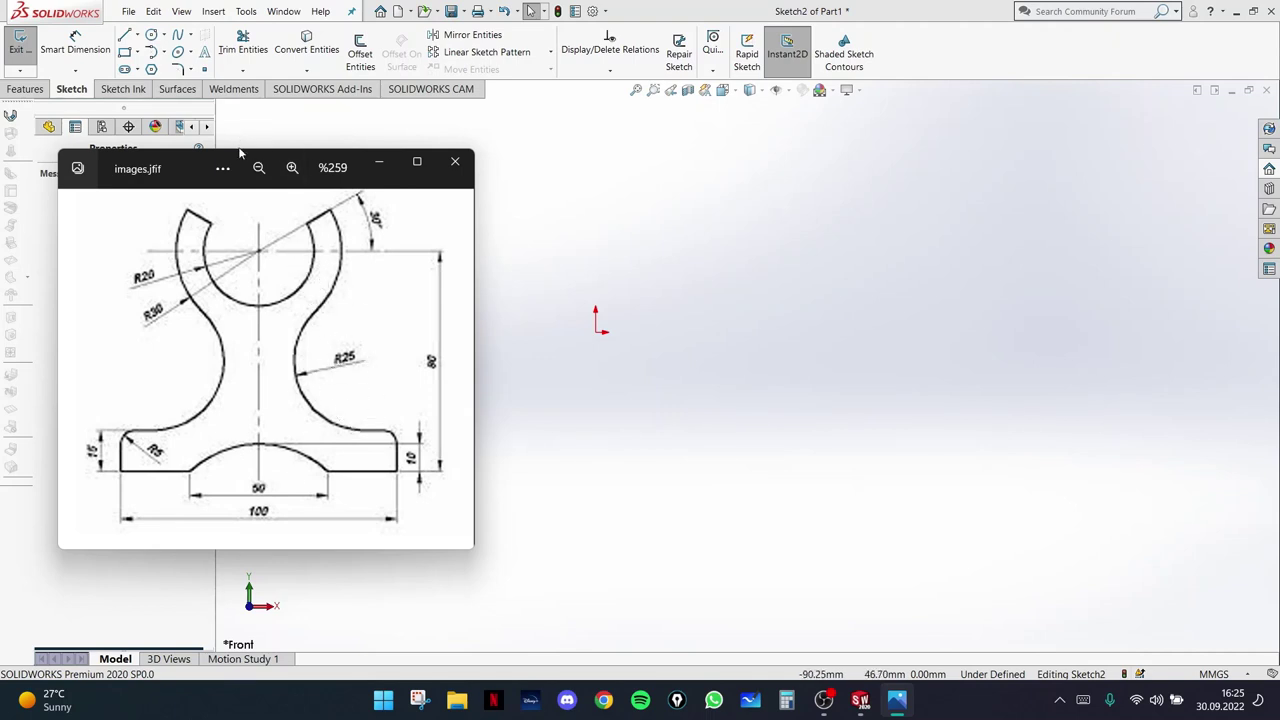
pyautogui.moveTo(183, 161); pyautogui.dragTo(185, 117)
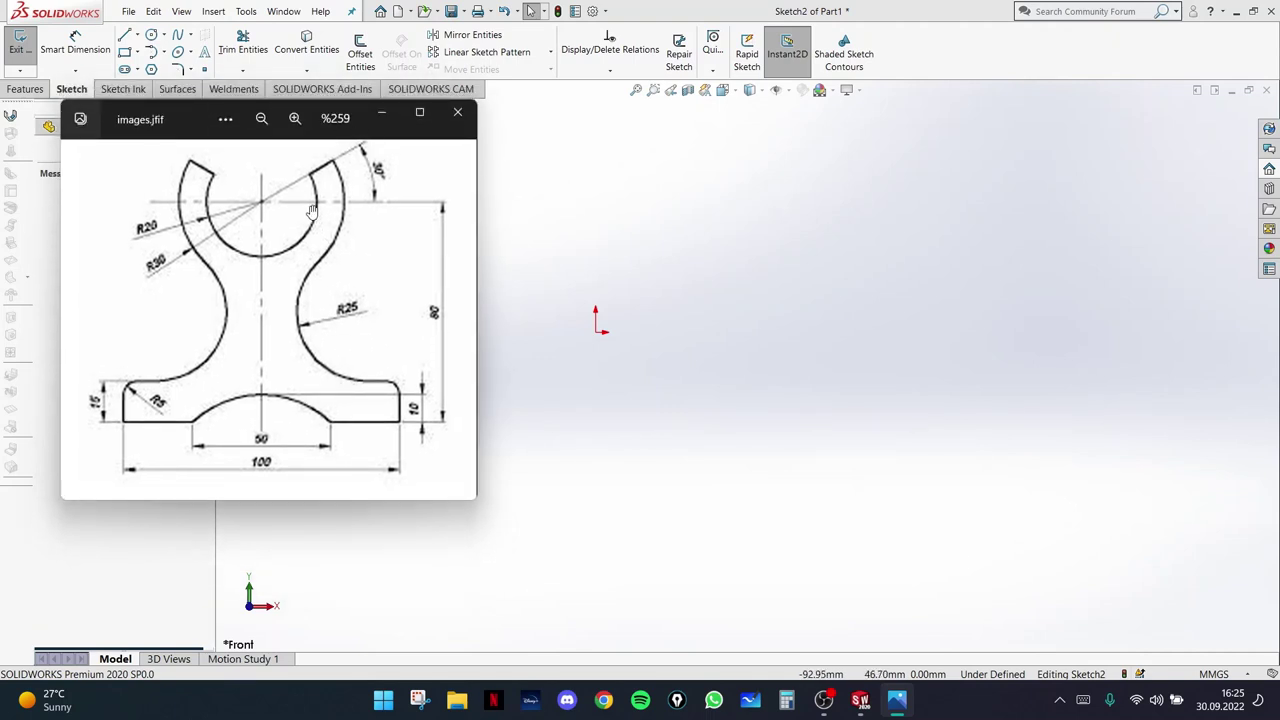
pyautogui.click(383, 113)
# - Sketch a vertical construction centerline about 35 mm long upward from the origin and leave the line command
pyautogui.click(138, 36)
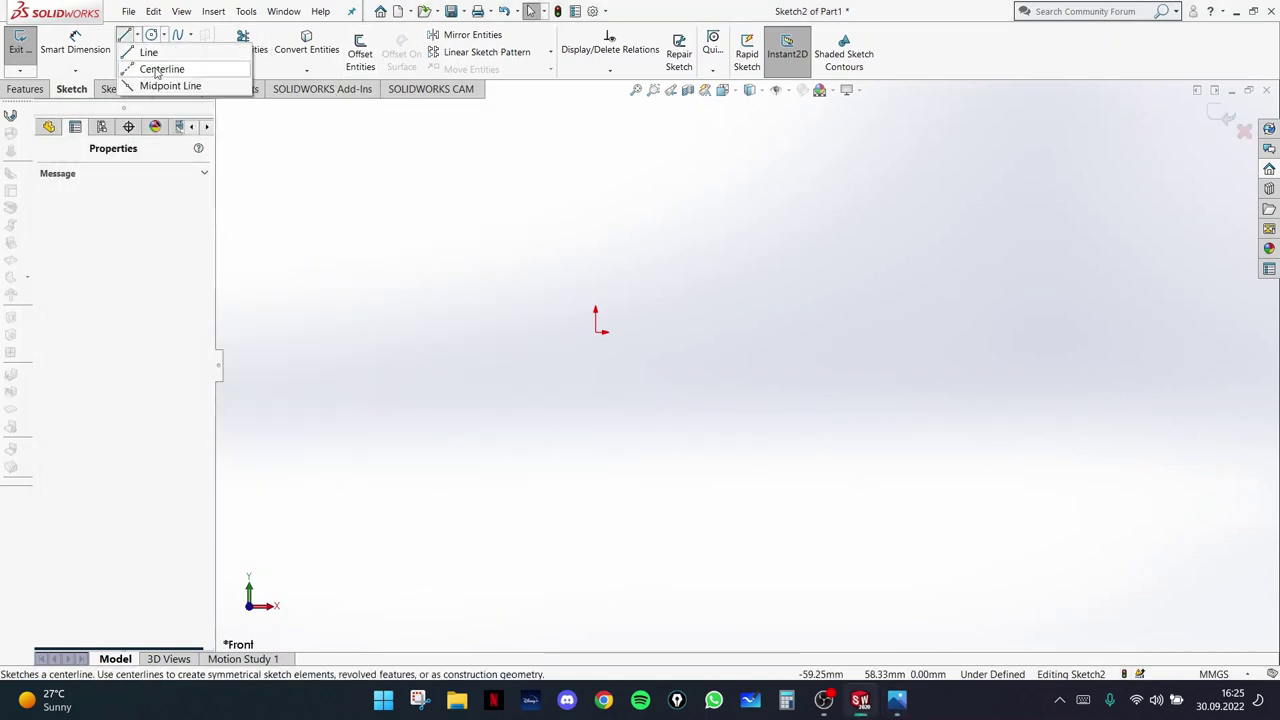
pyautogui.click(150, 68)
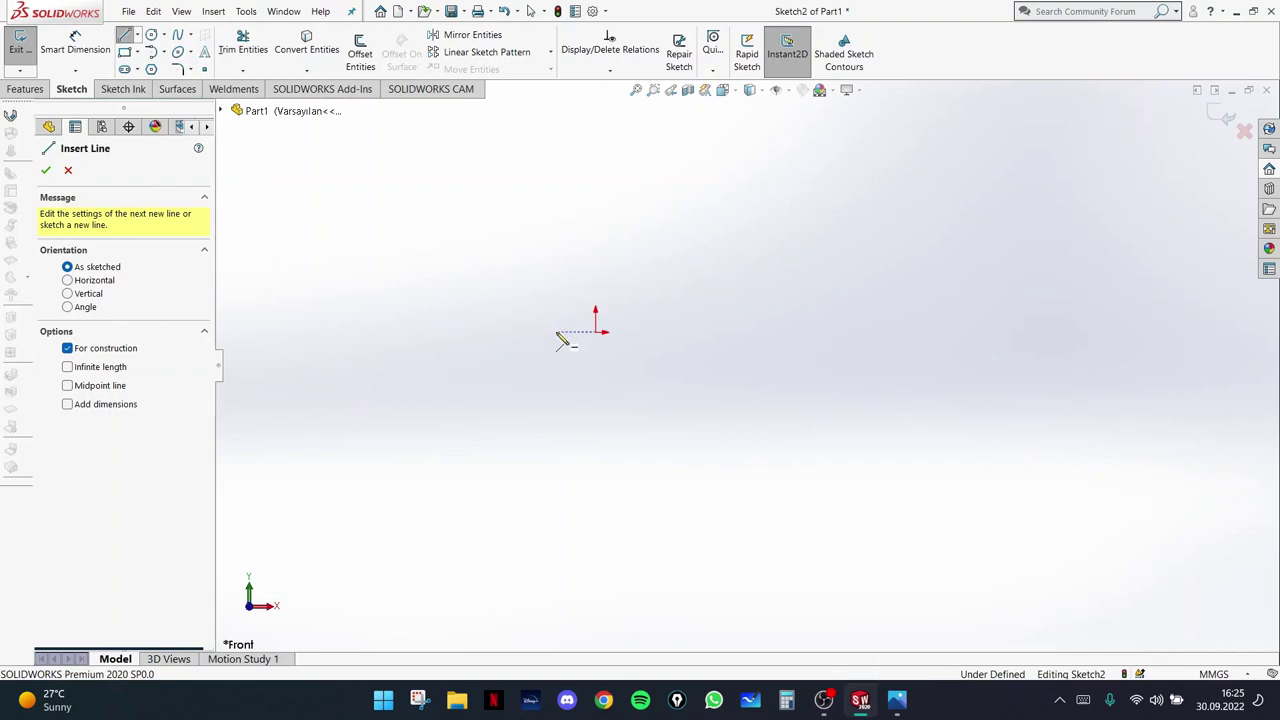
pyautogui.click(596, 333)
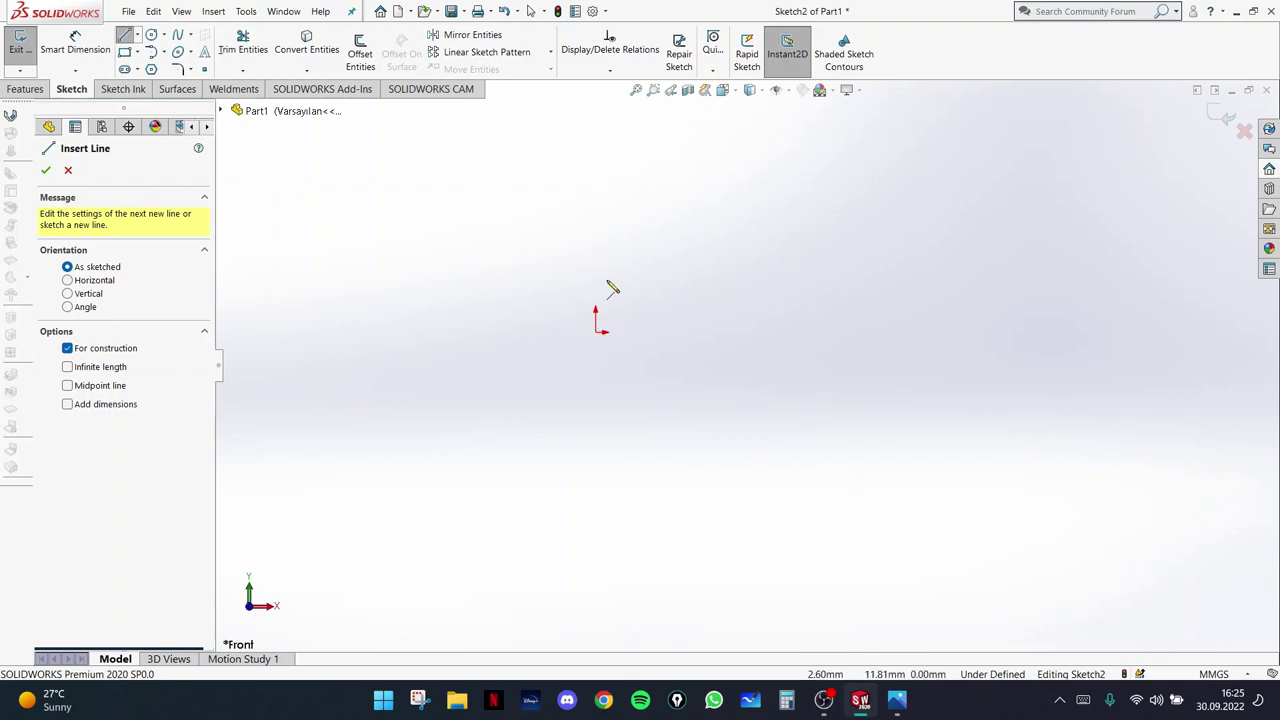
pyautogui.click(596, 195)
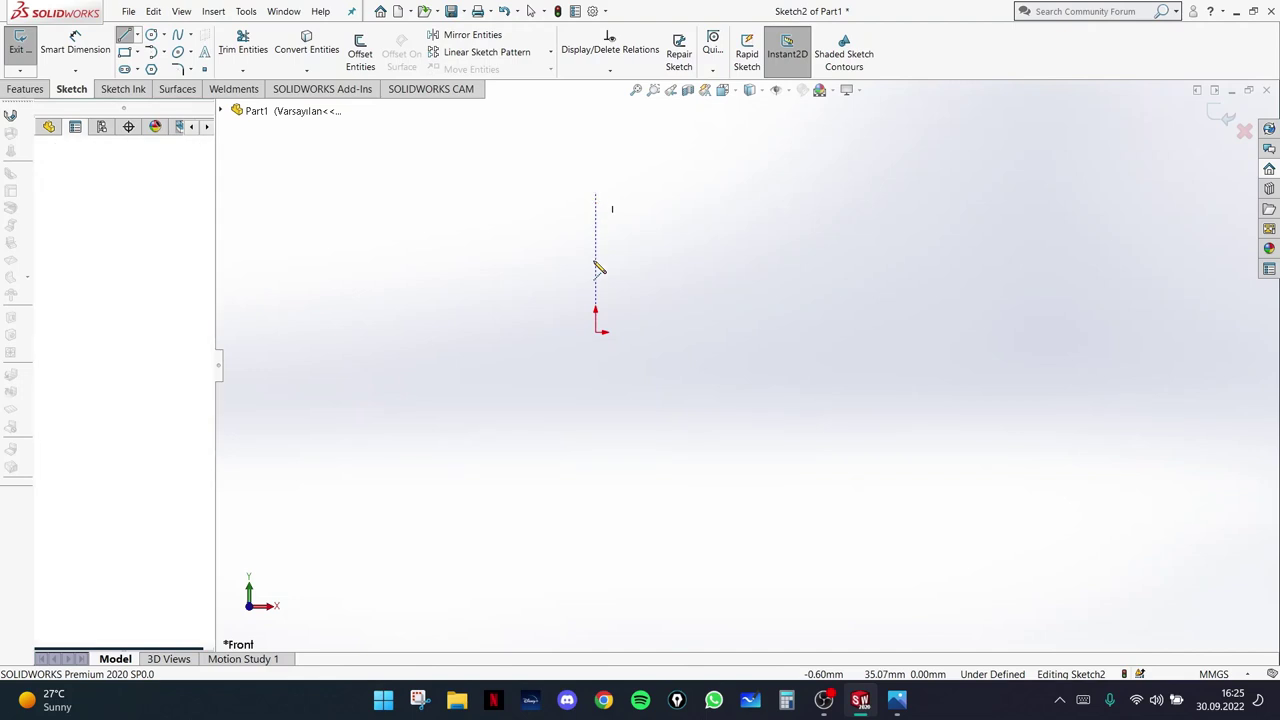
pyautogui.doubleClick(597, 335)
pyautogui.click(578, 371)
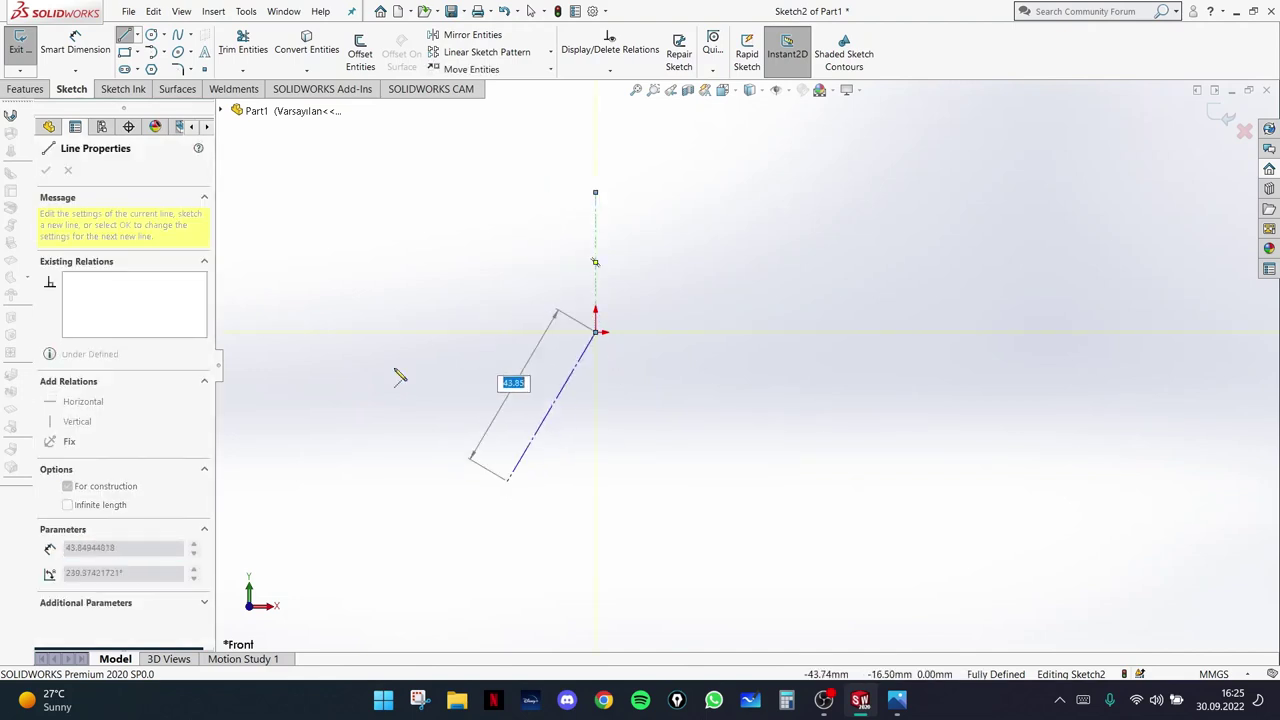
pyautogui.click(125, 36)
pyautogui.click(125, 36)
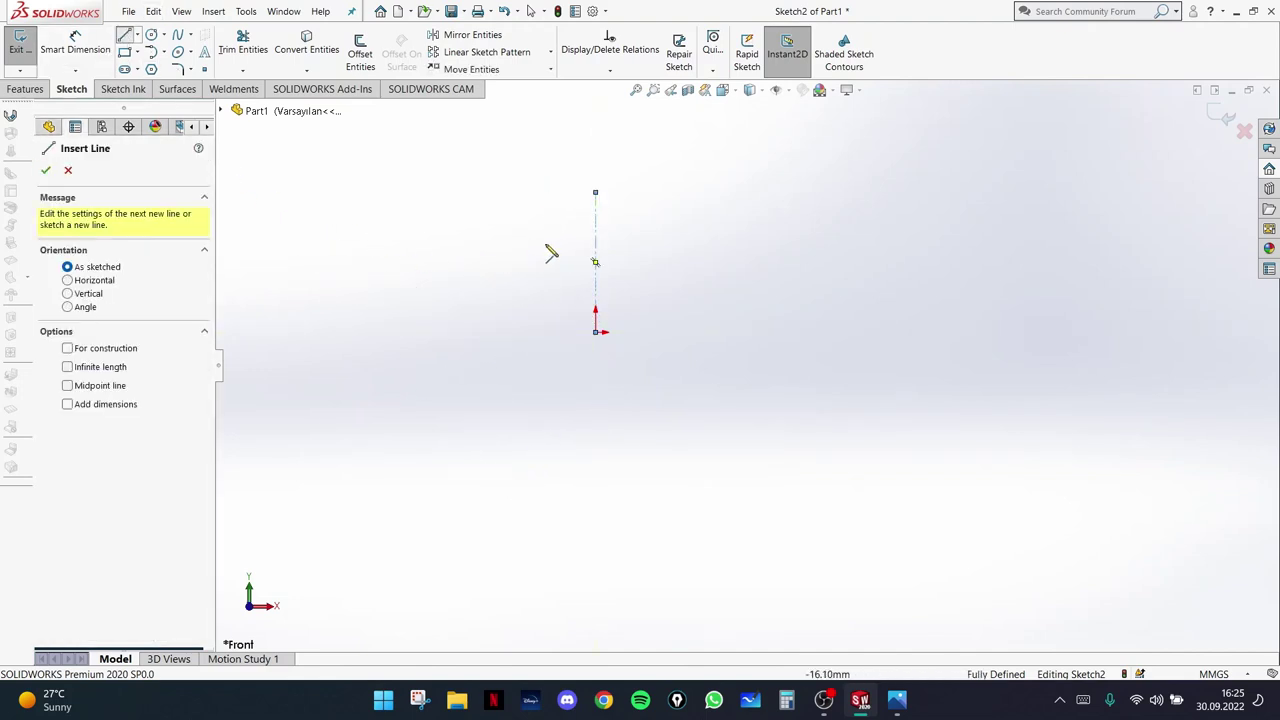
pyautogui.click(125, 36)
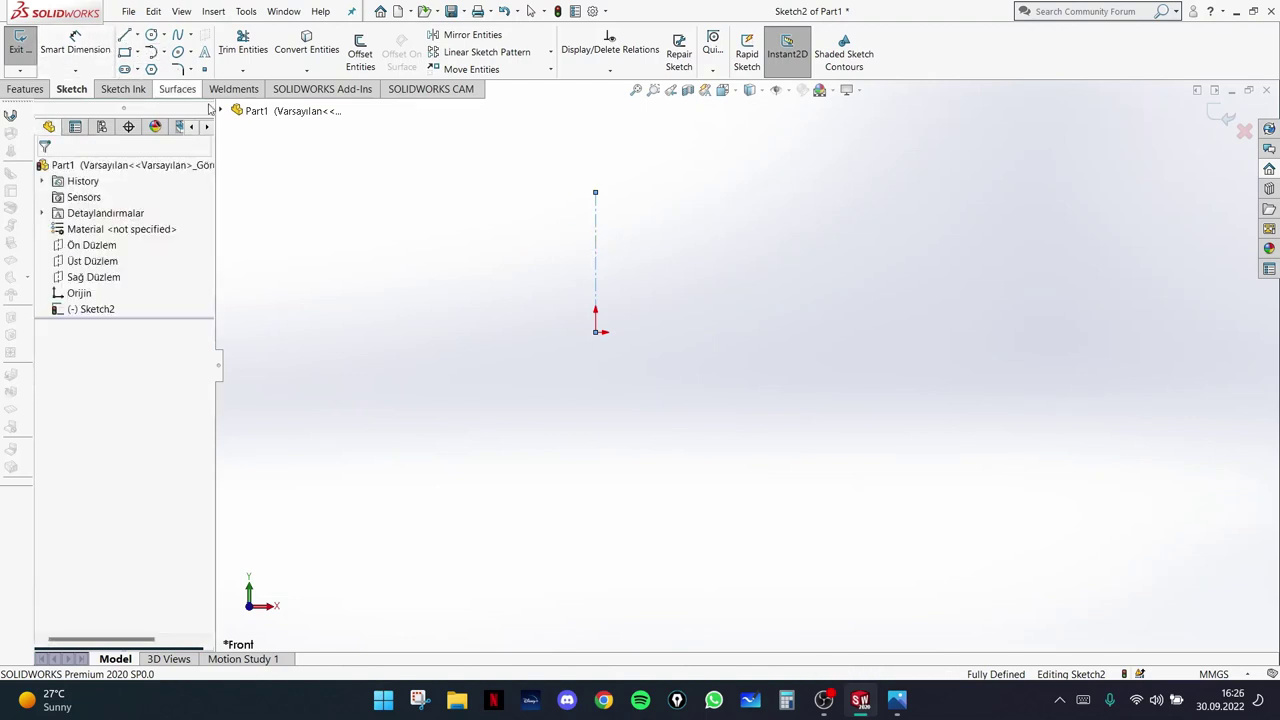
# - Make the vertical centerline infinite in length
pyautogui.click(596, 251)
pyautogui.click(75, 128)
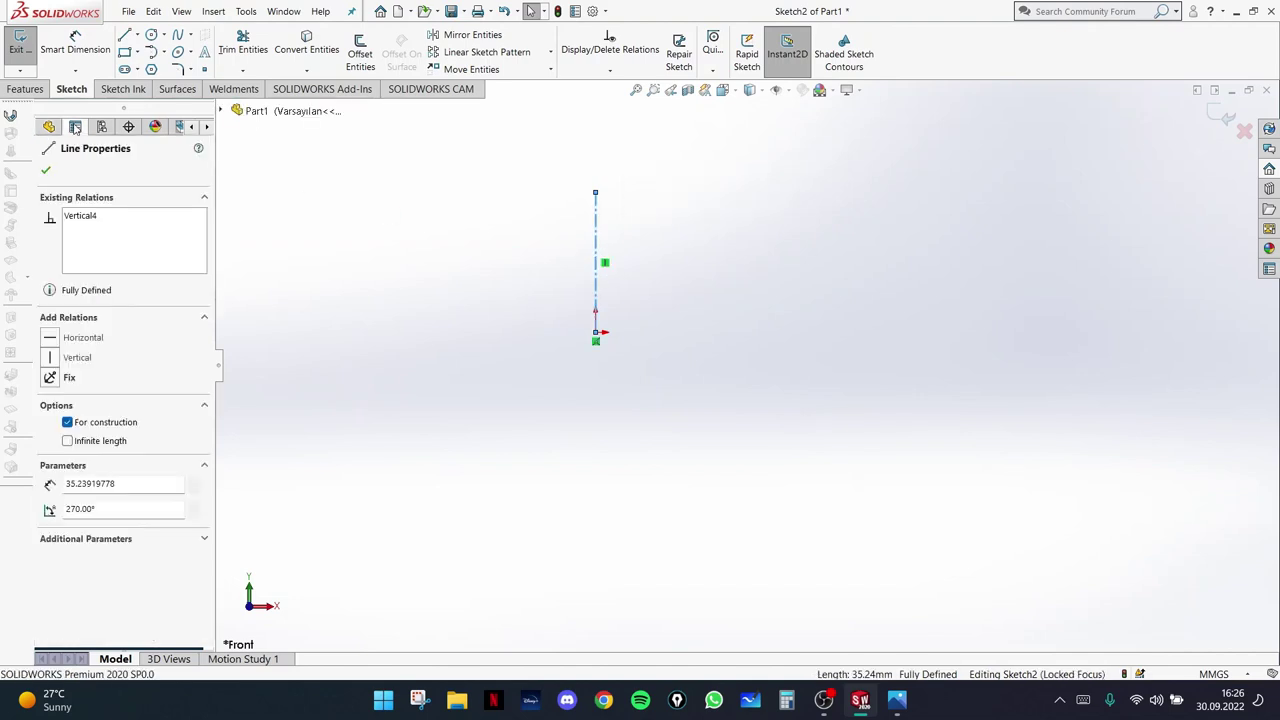
pyautogui.click(67, 442)
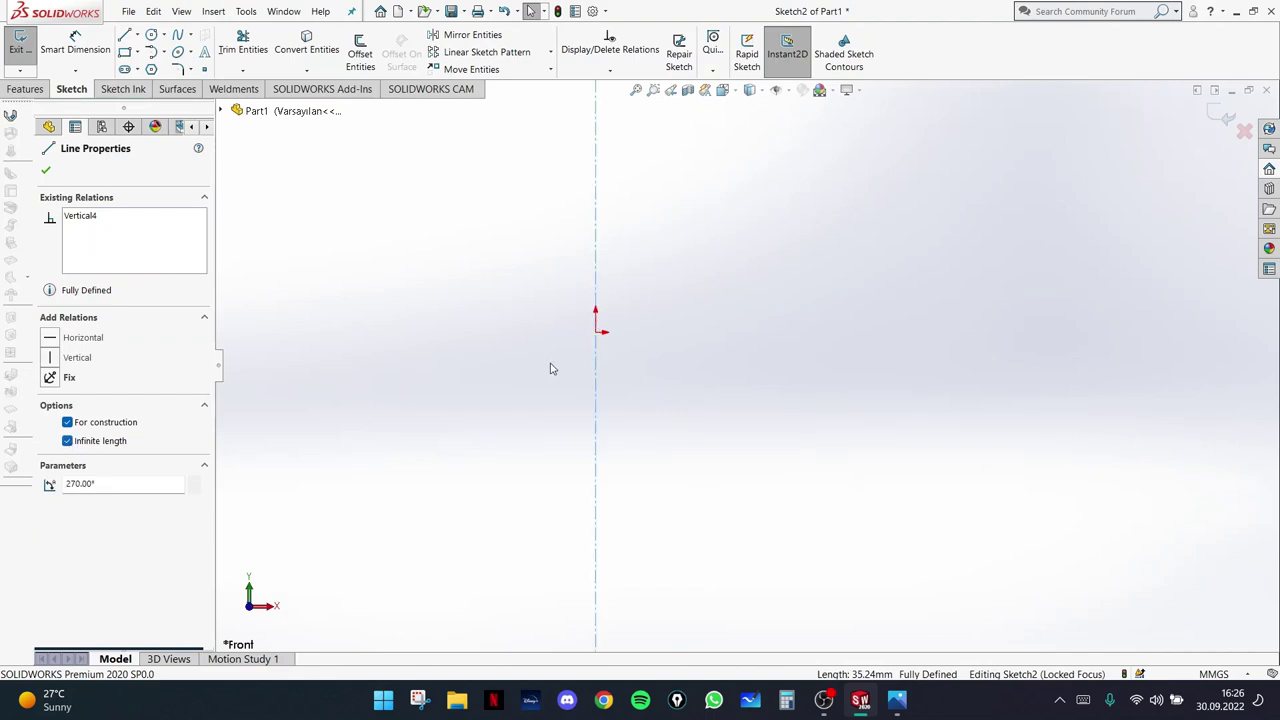
pyautogui.keyDown('ctrl'); pyautogui.moveTo(629, 357); pyautogui.dragTo(676, 345, button='middle'); pyautogui.keyUp('ctrl')
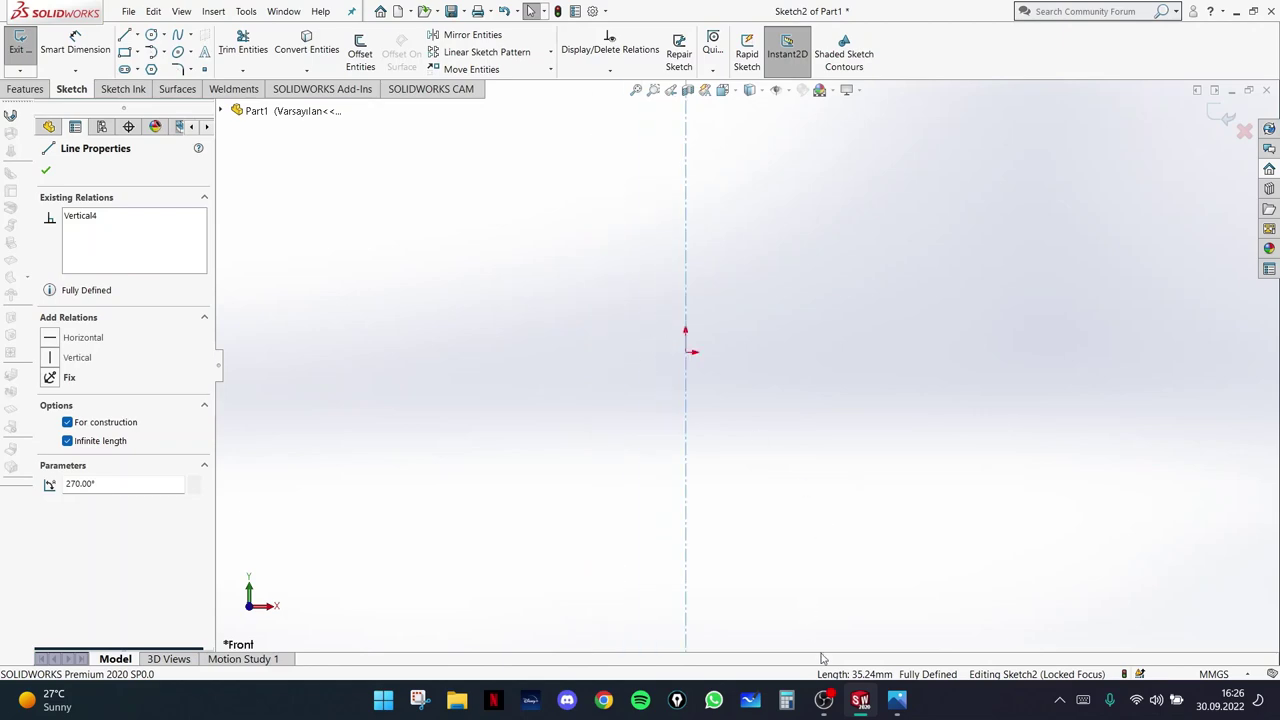
pyautogui.click(824, 701)
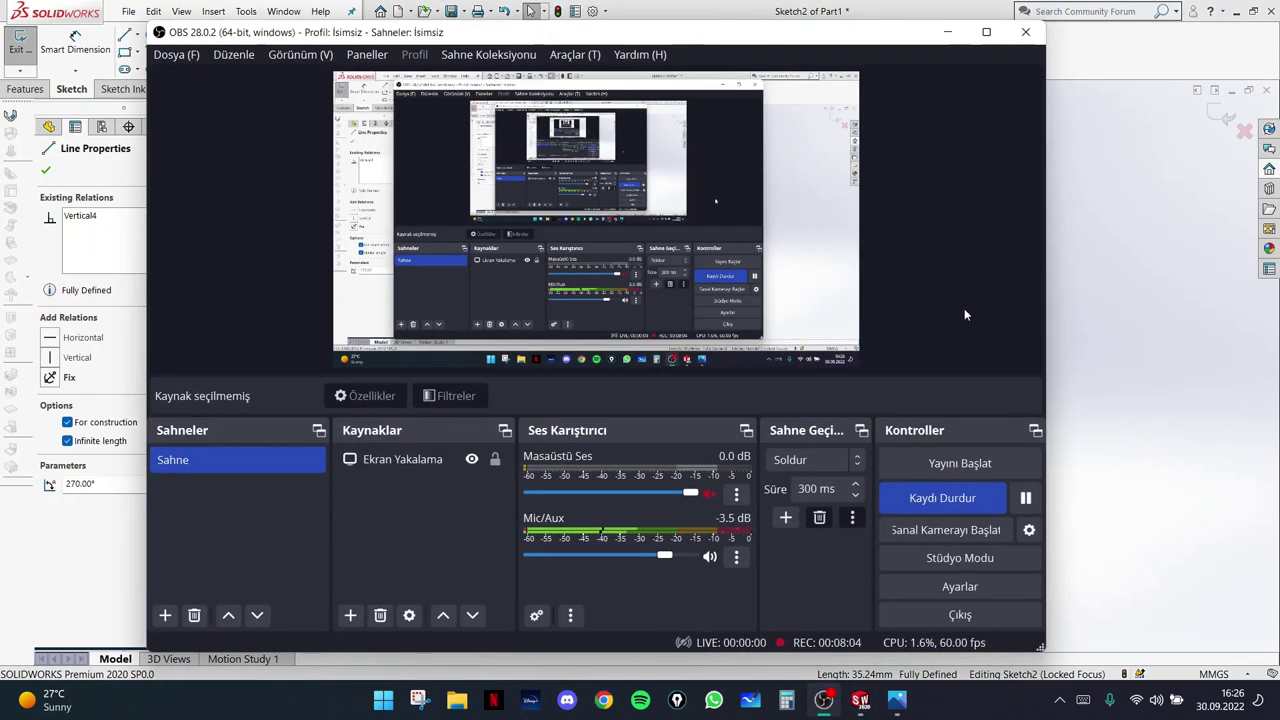
pyautogui.click(947, 32)
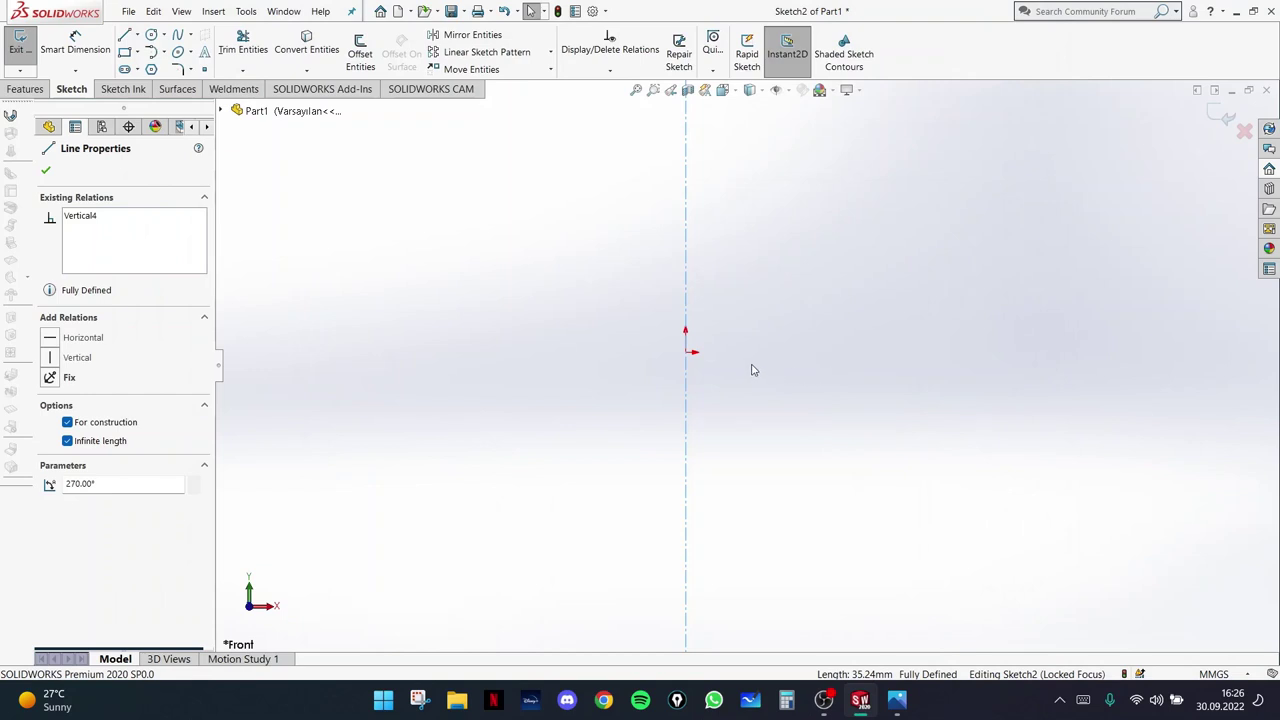
# - Shift the infinite centerline horizontally off the origin, about 44 mm toward negative X
pyautogui.click(634, 304)
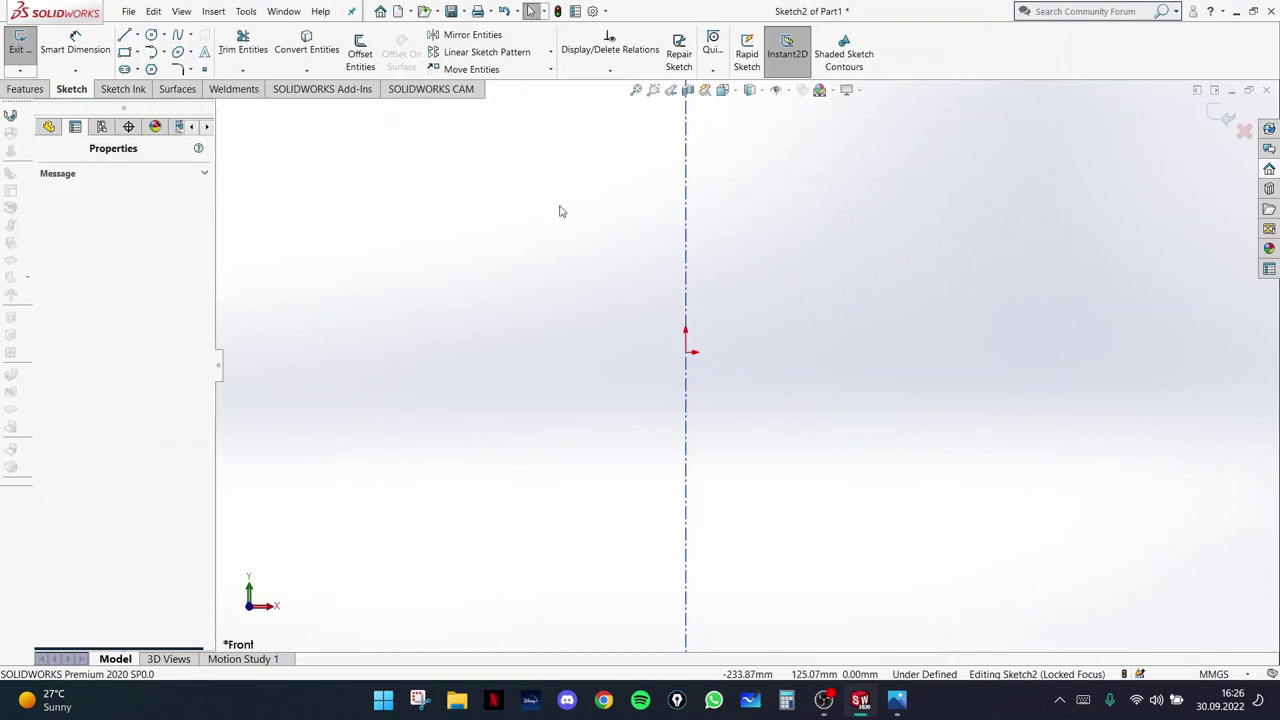
pyautogui.click(685, 299)
pyautogui.click(714, 403)
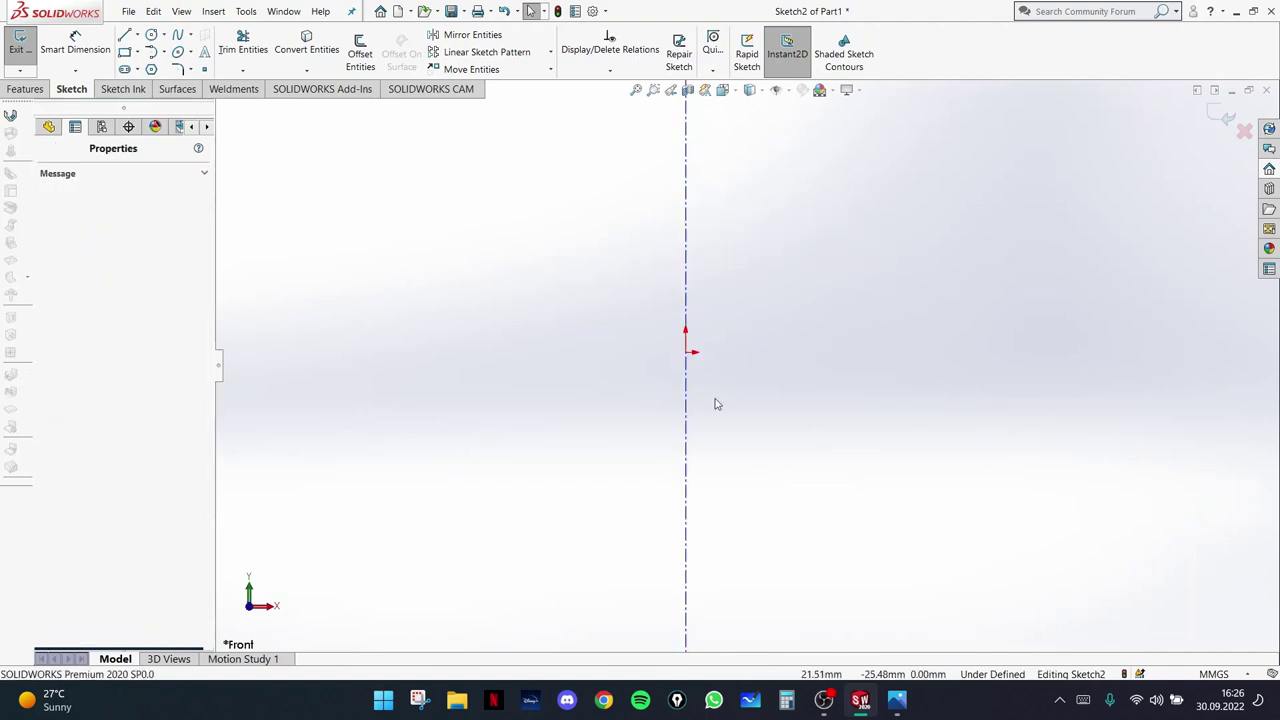
pyautogui.moveTo(689, 429); pyautogui.dragTo(737, 437)
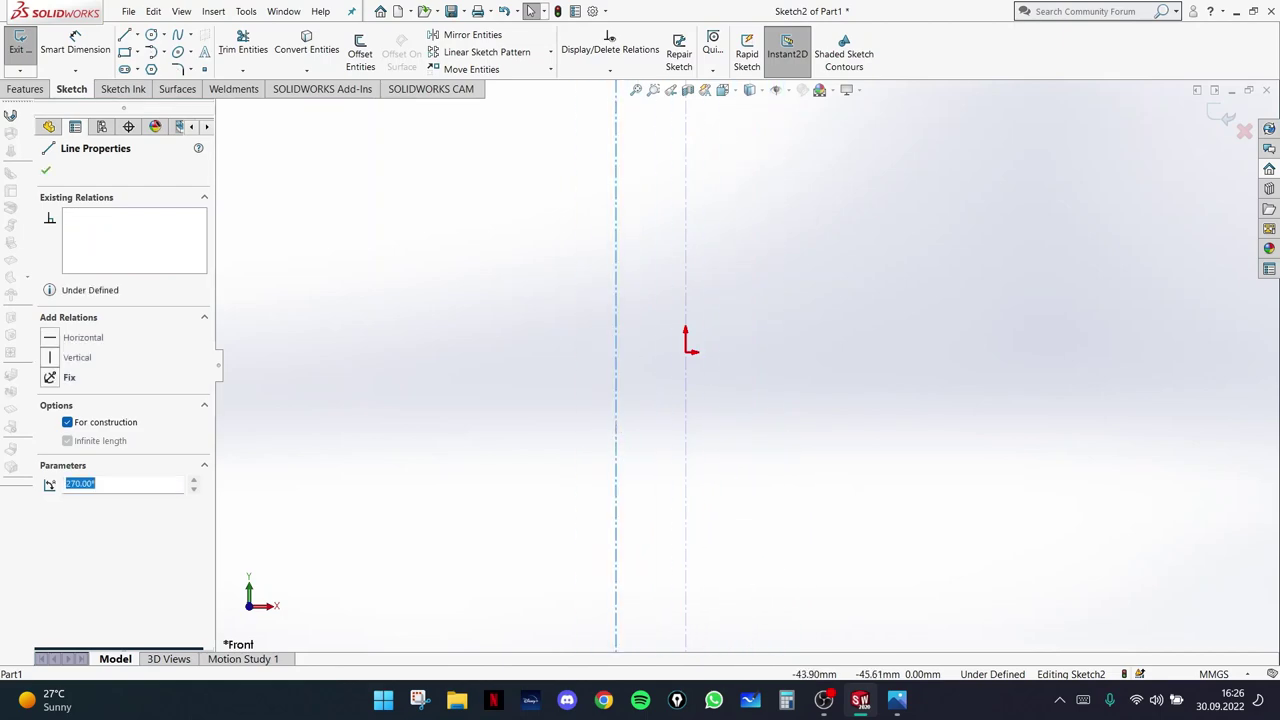
pyautogui.click(824, 704)
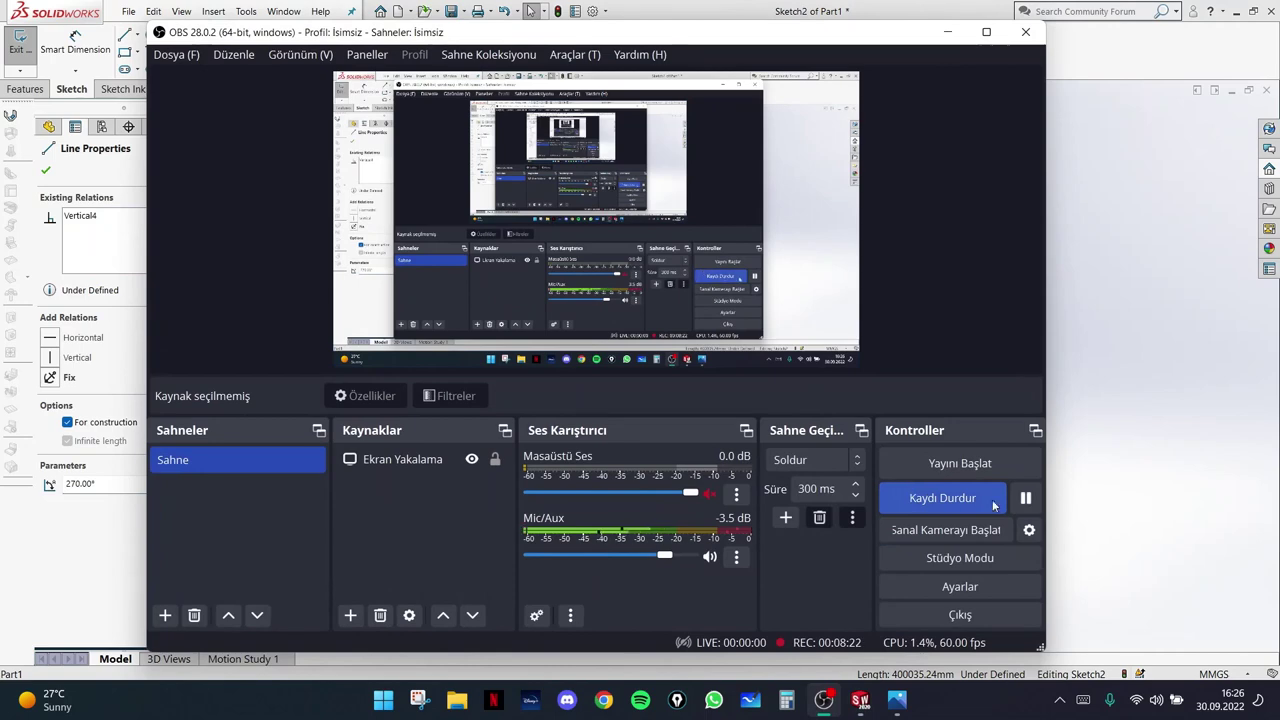
pyautogui.click(1026, 498)
pyautogui.click(1026, 498)
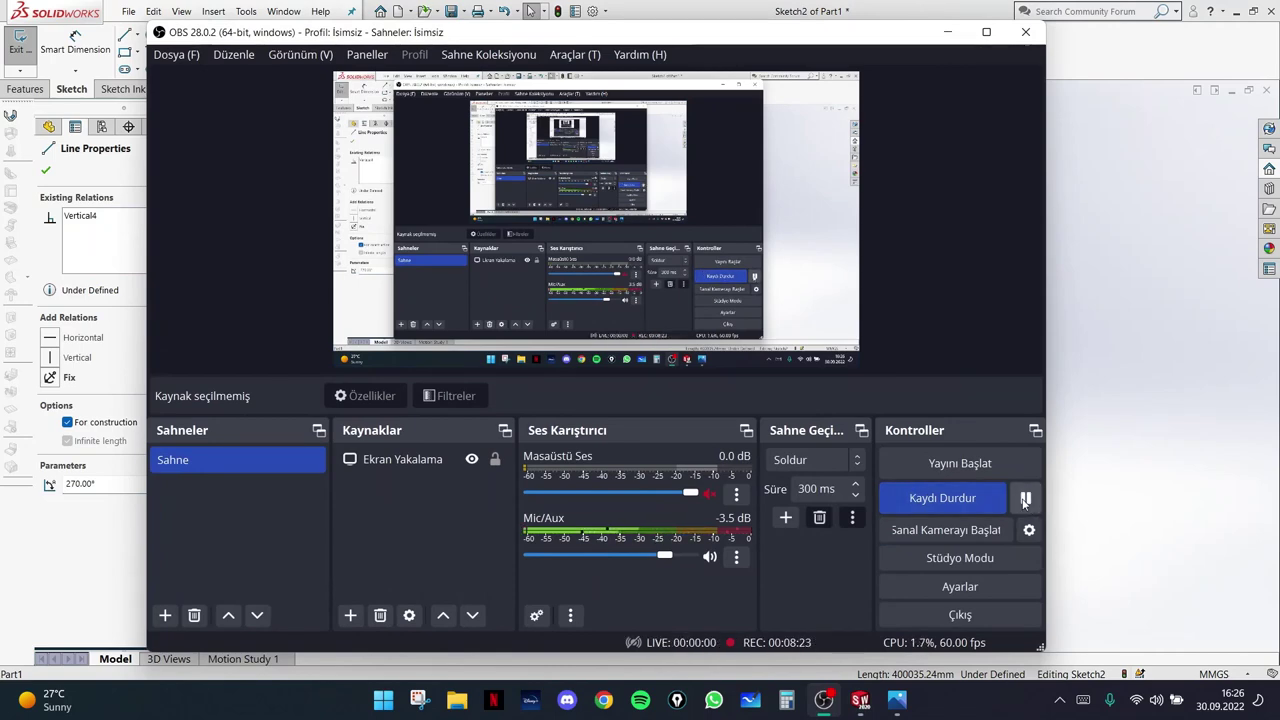
pyautogui.click(947, 32)
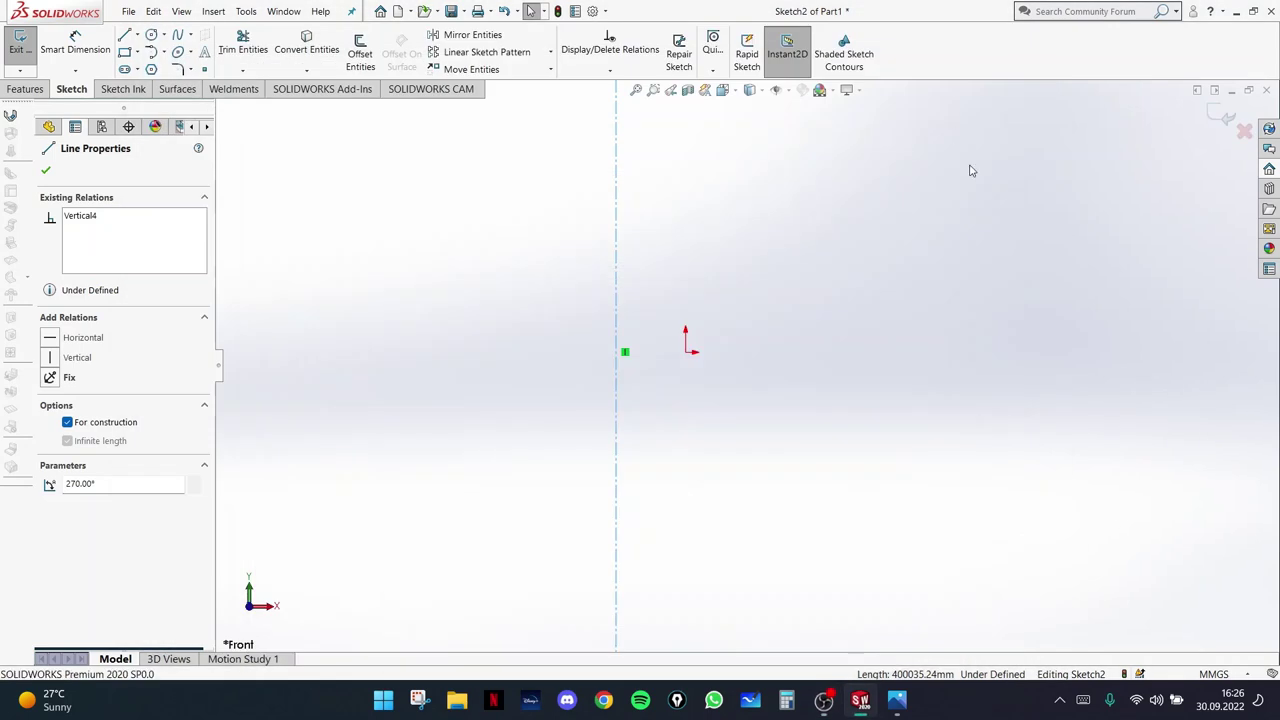
# - Add a coincident relation between the infinite vertical centerline and the origin, and clear the selection
pyautogui.click(680, 382)
pyautogui.click(616, 349)
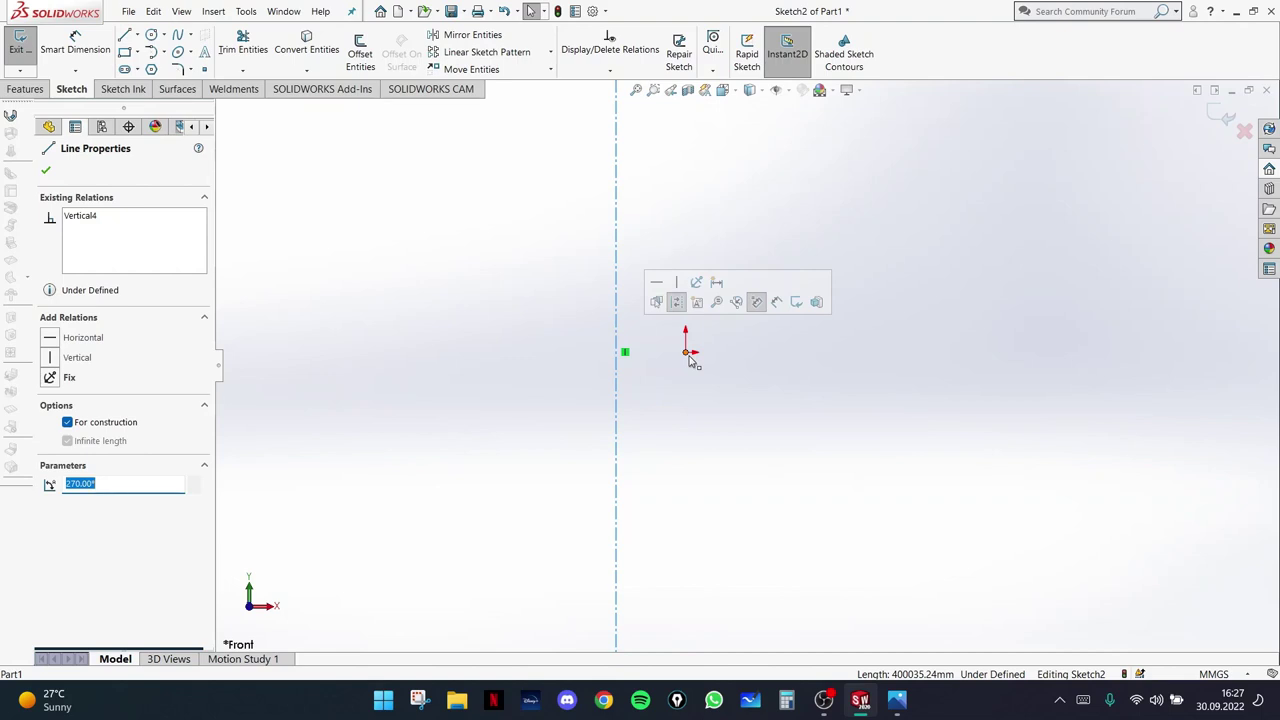
pyautogui.click(689, 370)
pyautogui.click(618, 372)
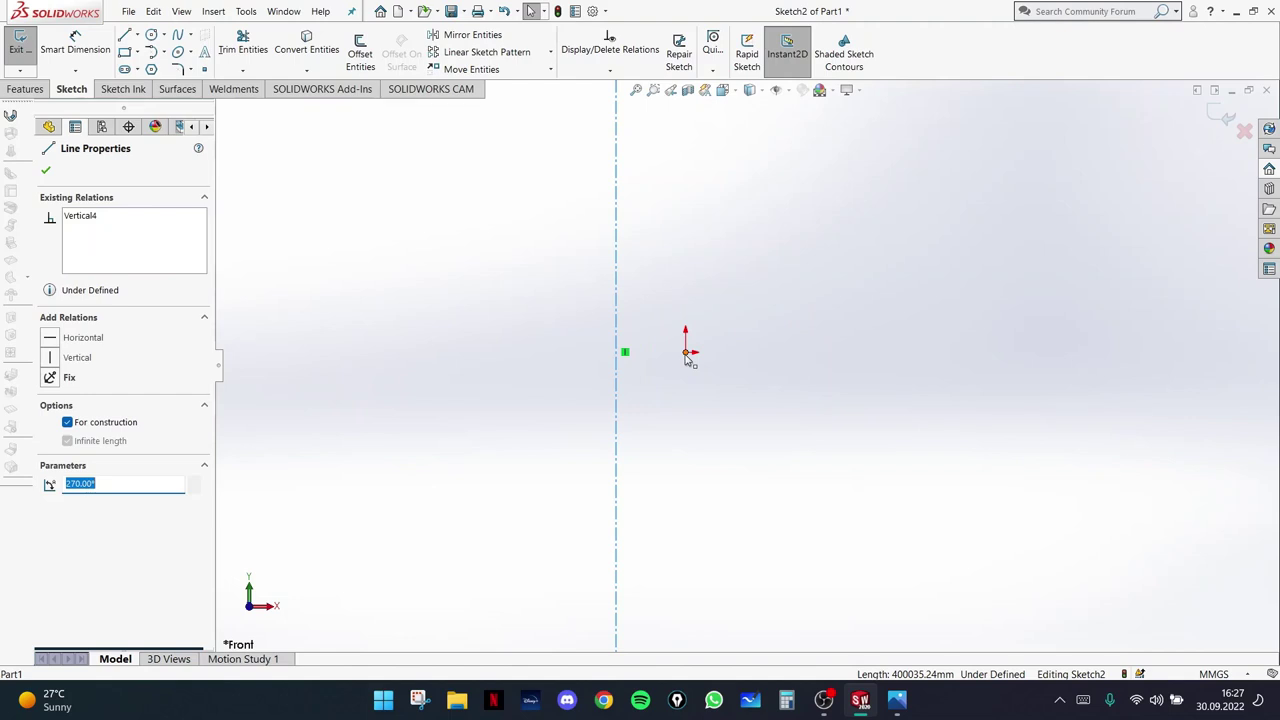
pyautogui.keyDown('ctrl'); pyautogui.click(687, 356); pyautogui.keyUp('ctrl')
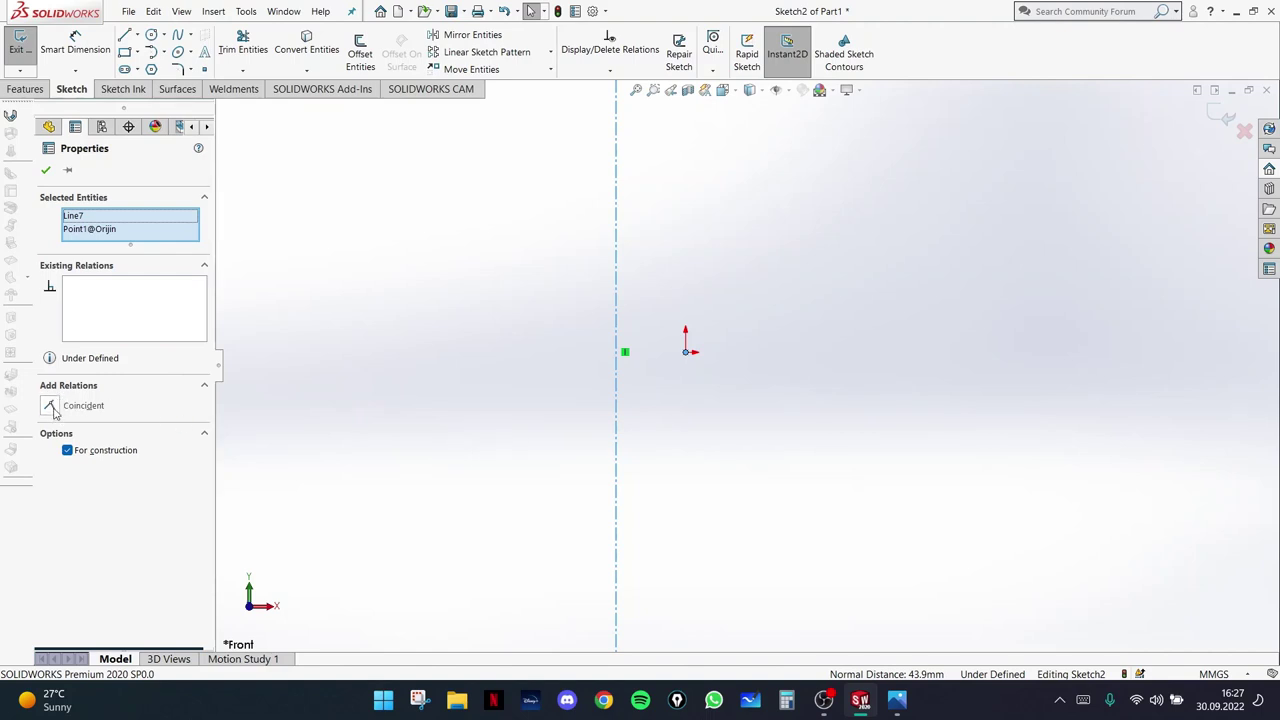
pyautogui.click(50, 406)
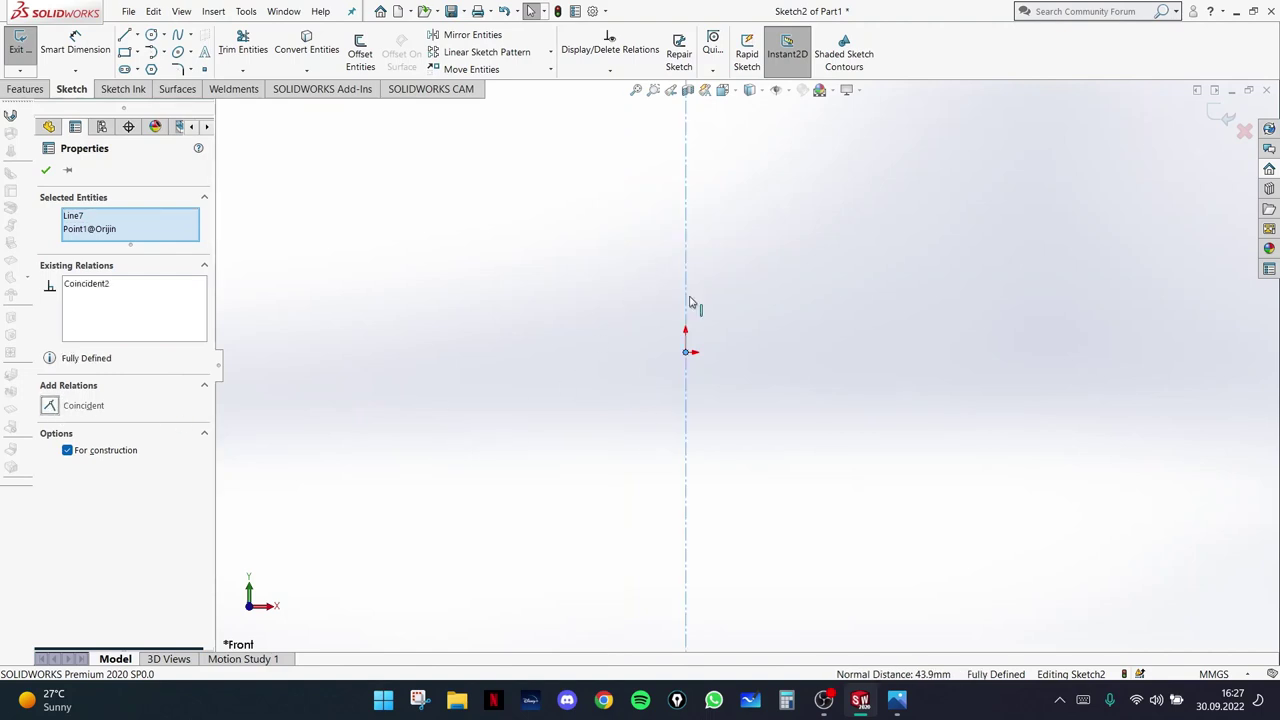
pyautogui.click(766, 298)
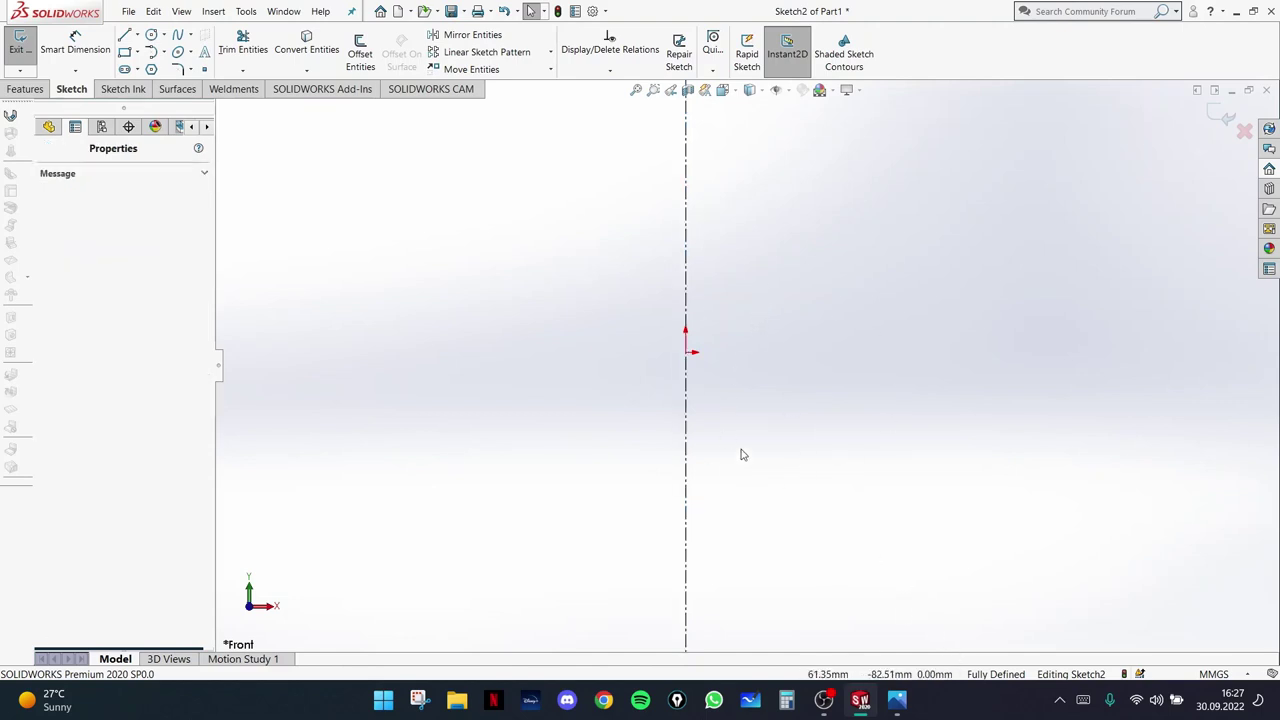
# - Consult the reference drawing images.jfif in the image viewer for the radii and overall dimensions of the part
pyautogui.click(905, 704)
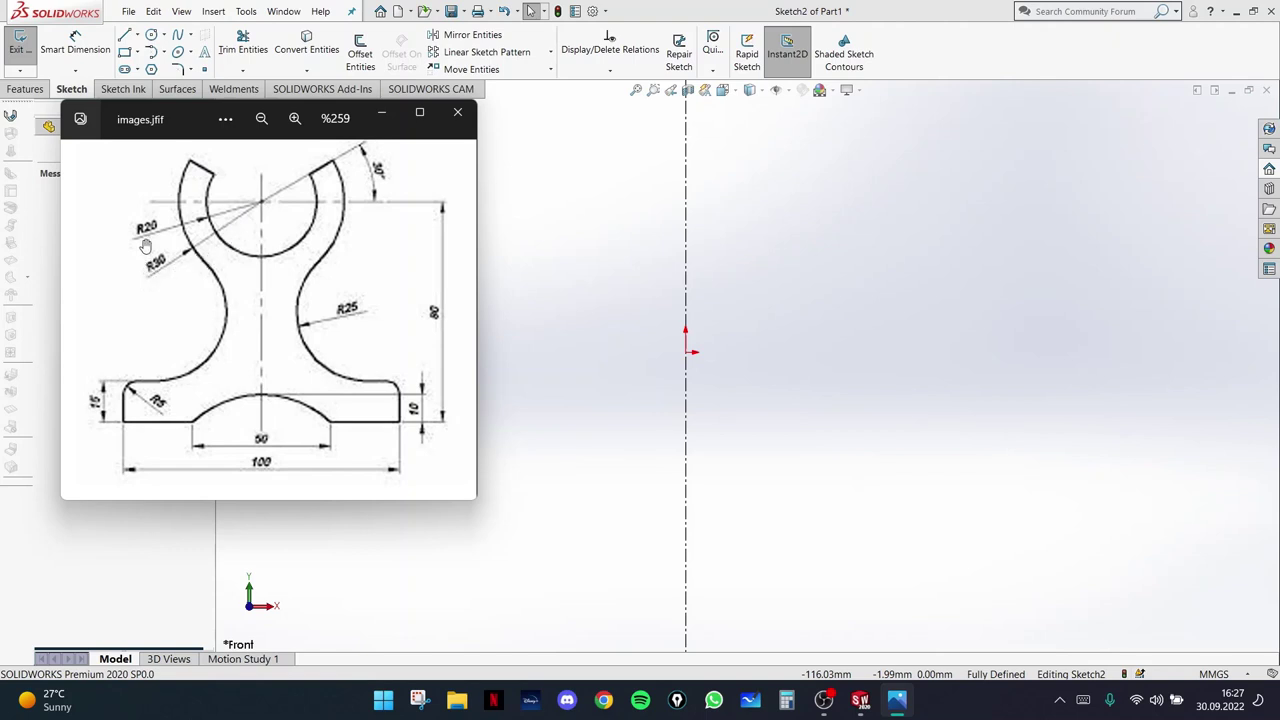
pyautogui.click(369, 115)
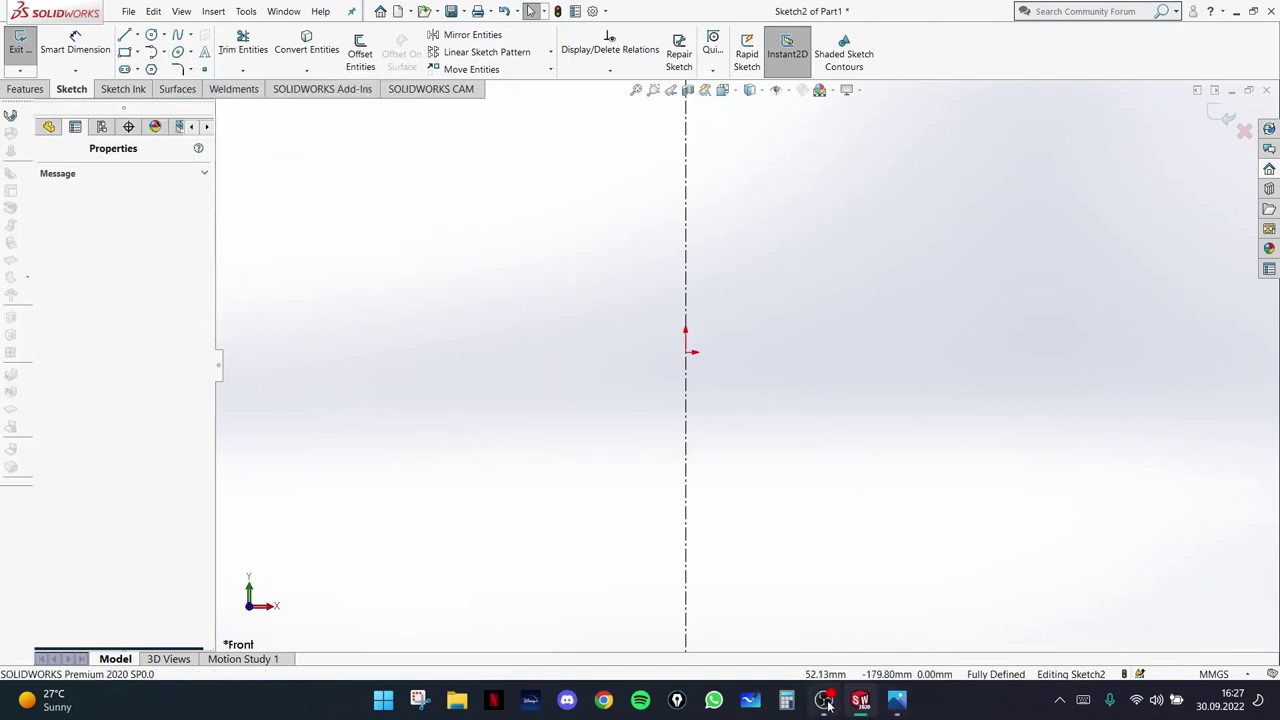
# - Sketch a centerpoint arc about the origin with a radius of about 91 mm, spanning about 75° on the negative X side
pyautogui.click(897, 702)
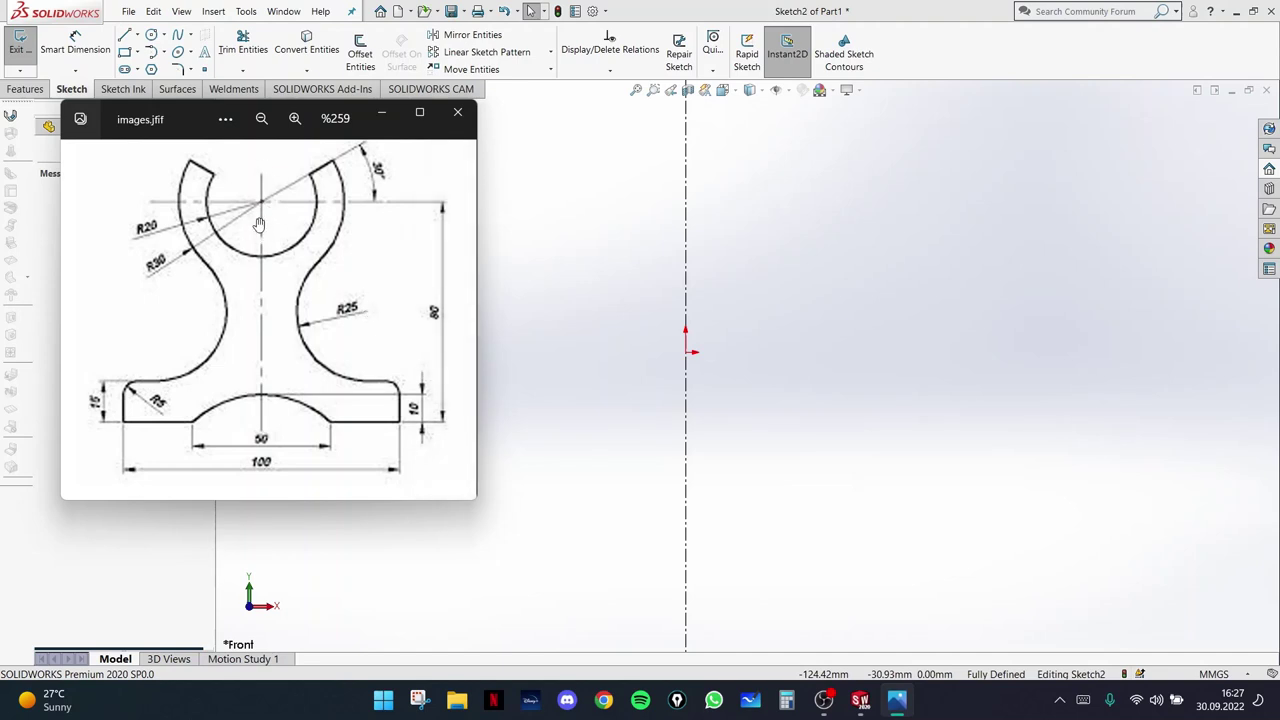
pyautogui.click(381, 113)
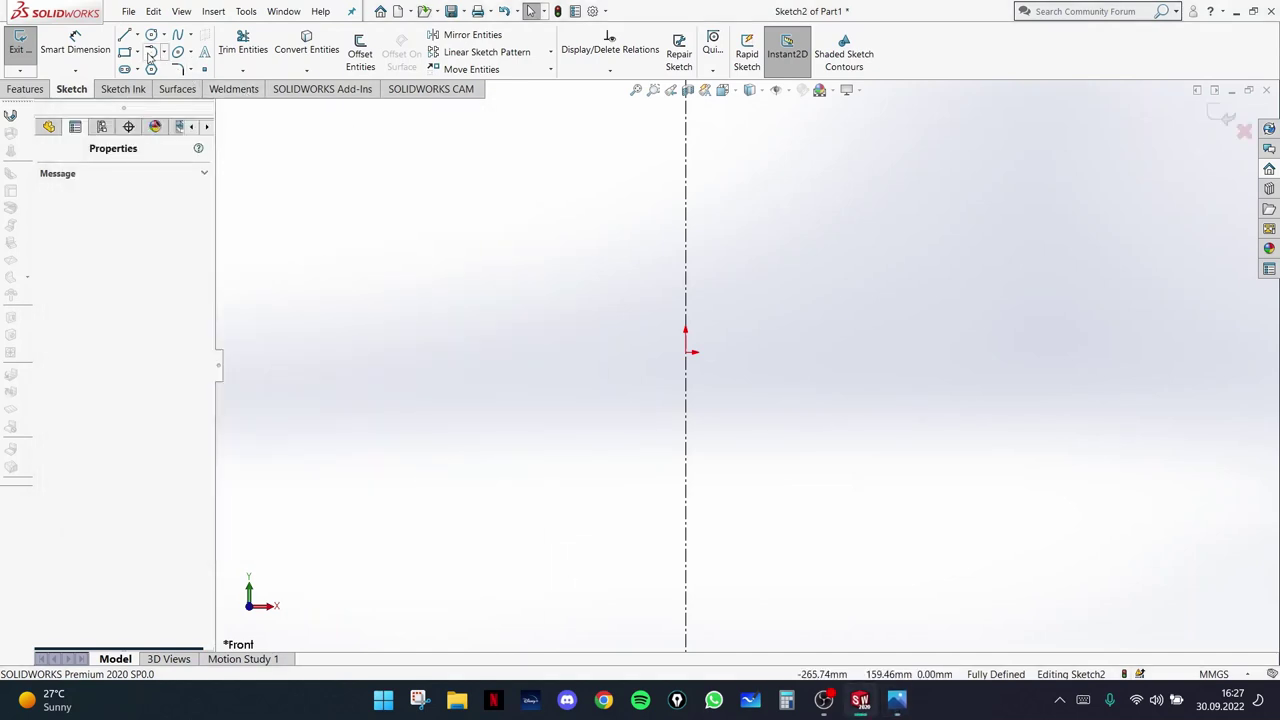
pyautogui.click(164, 52)
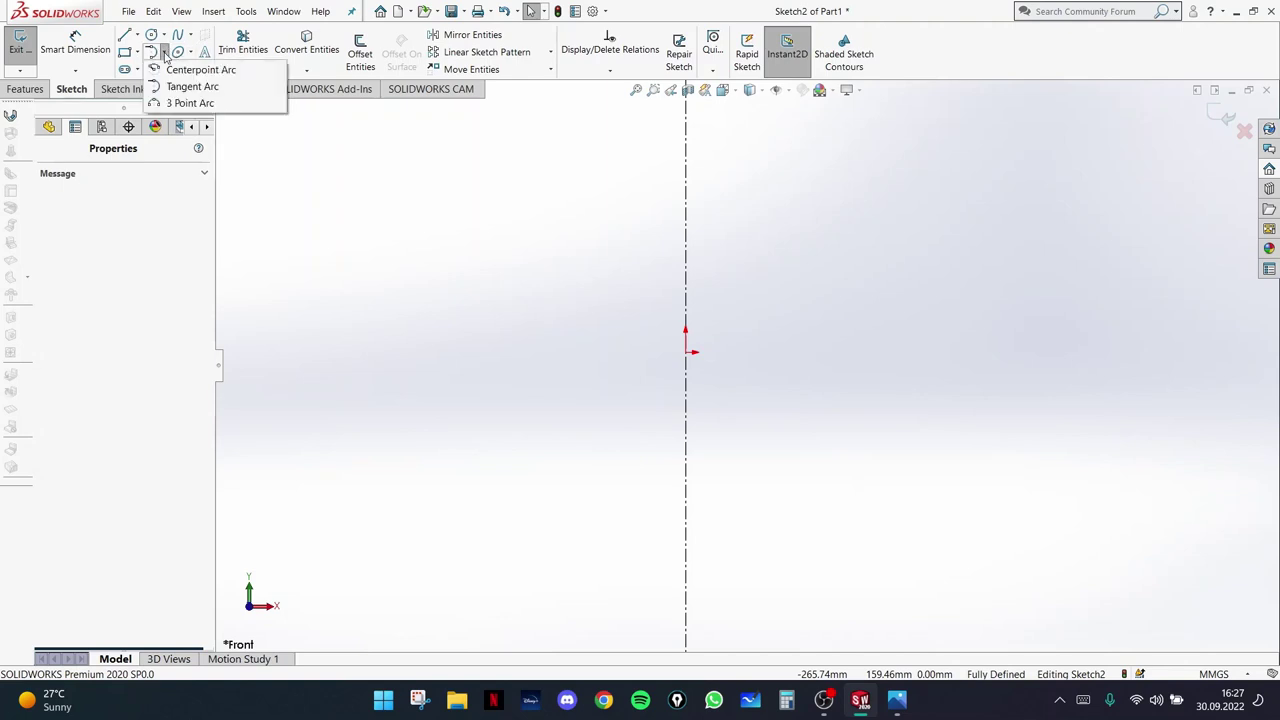
pyautogui.click(190, 70)
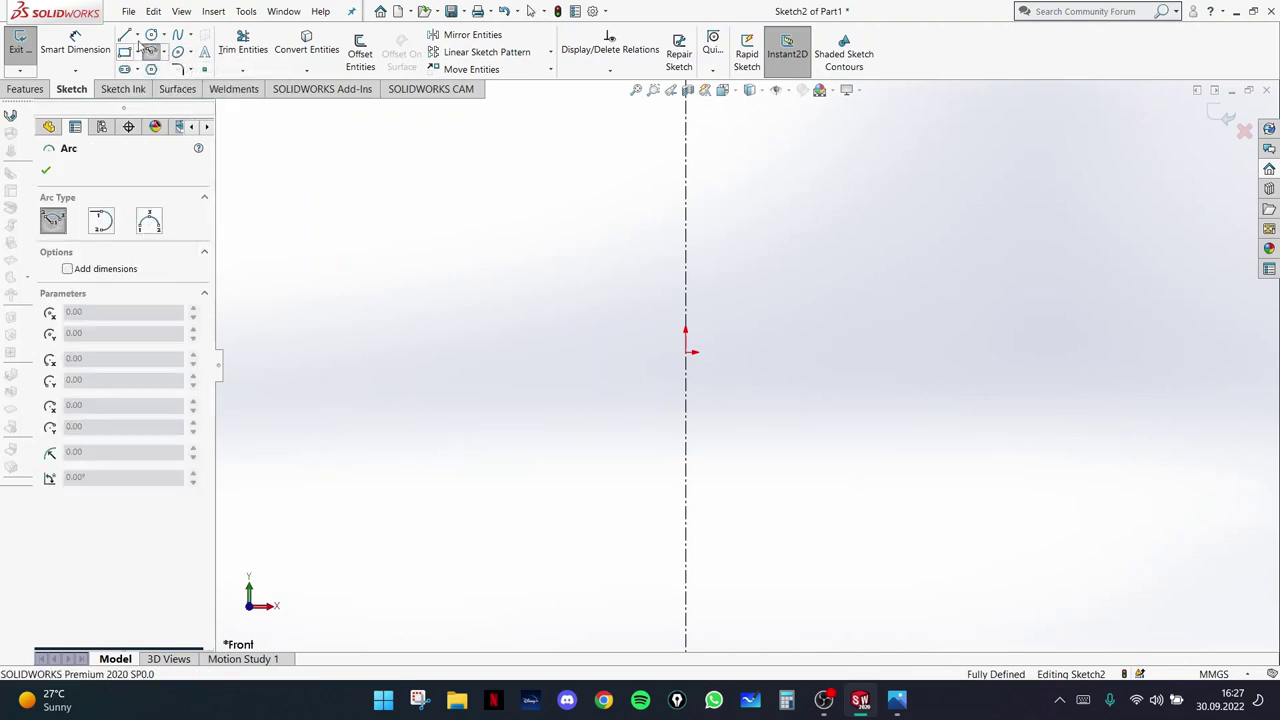
pyautogui.click(164, 52)
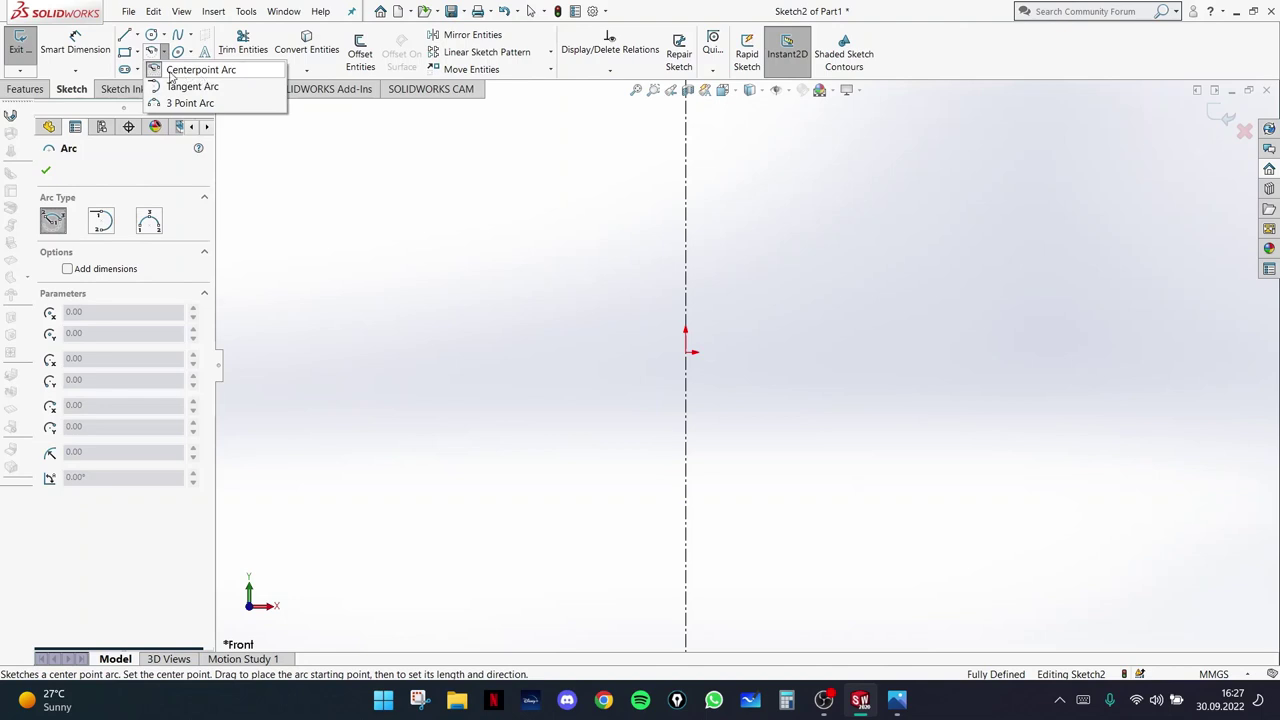
pyautogui.click(176, 70)
pyautogui.click(151, 52)
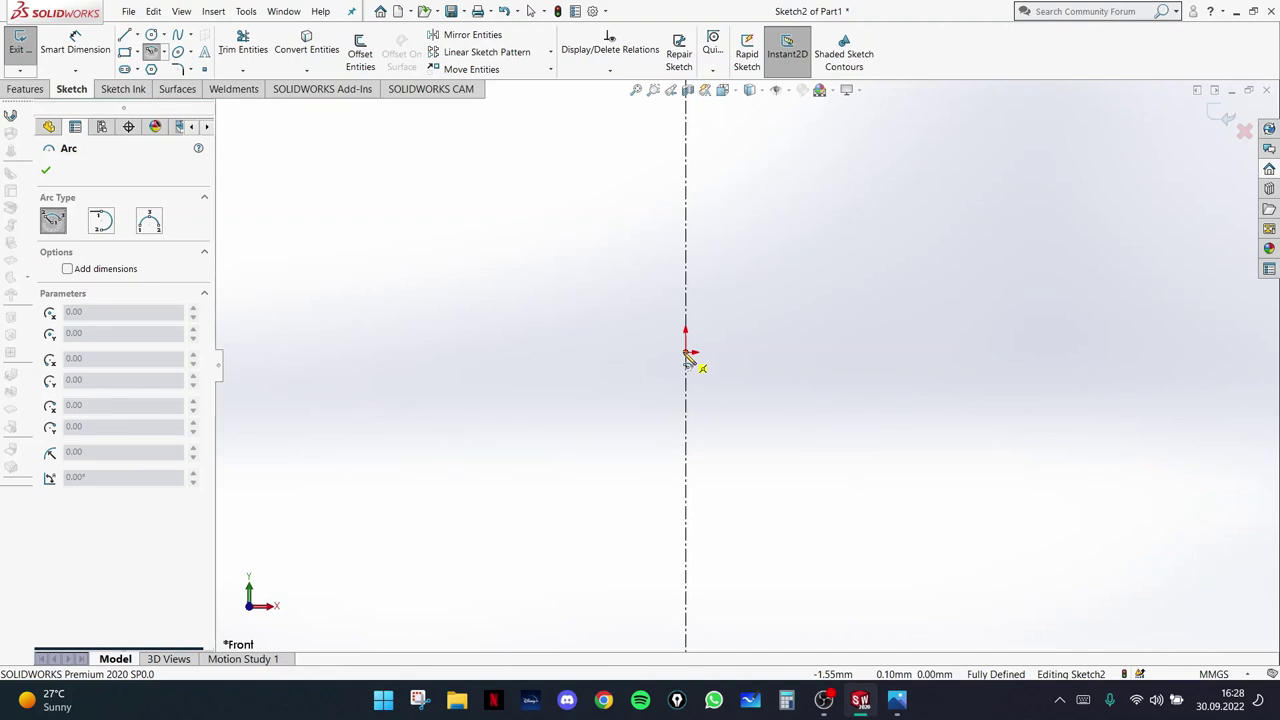
pyautogui.click(688, 358)
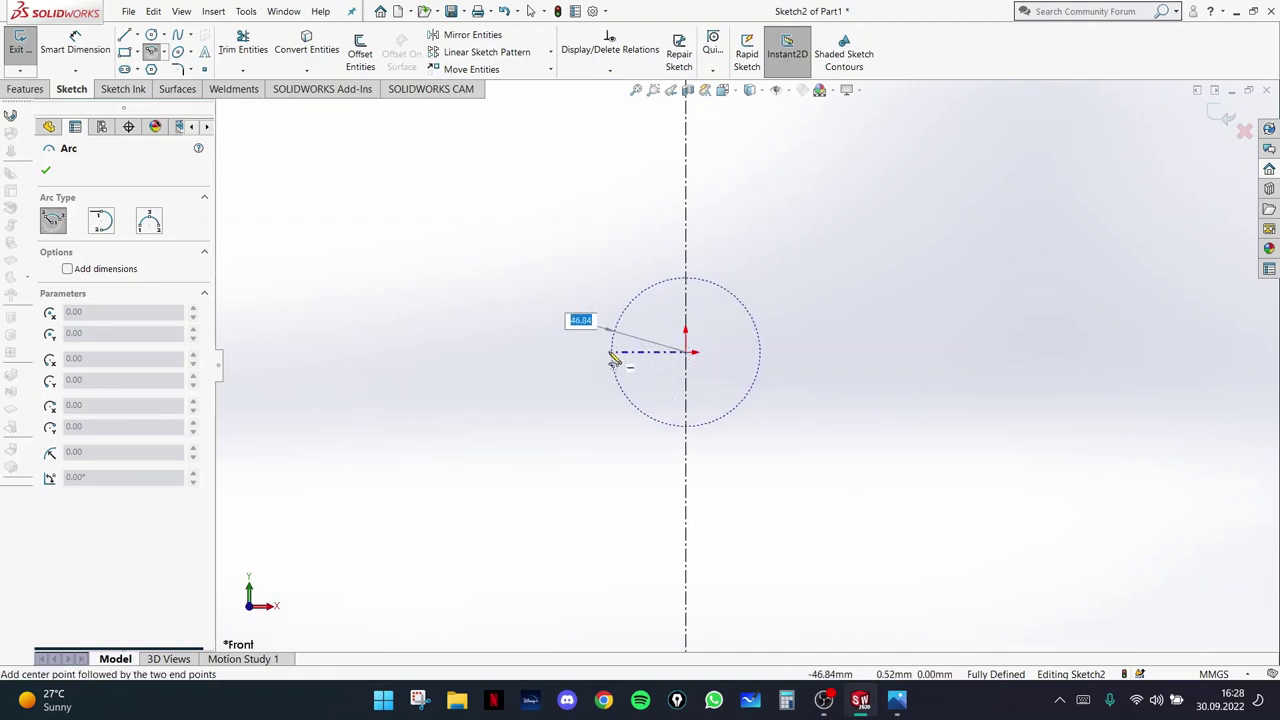
pyautogui.click(551, 298)
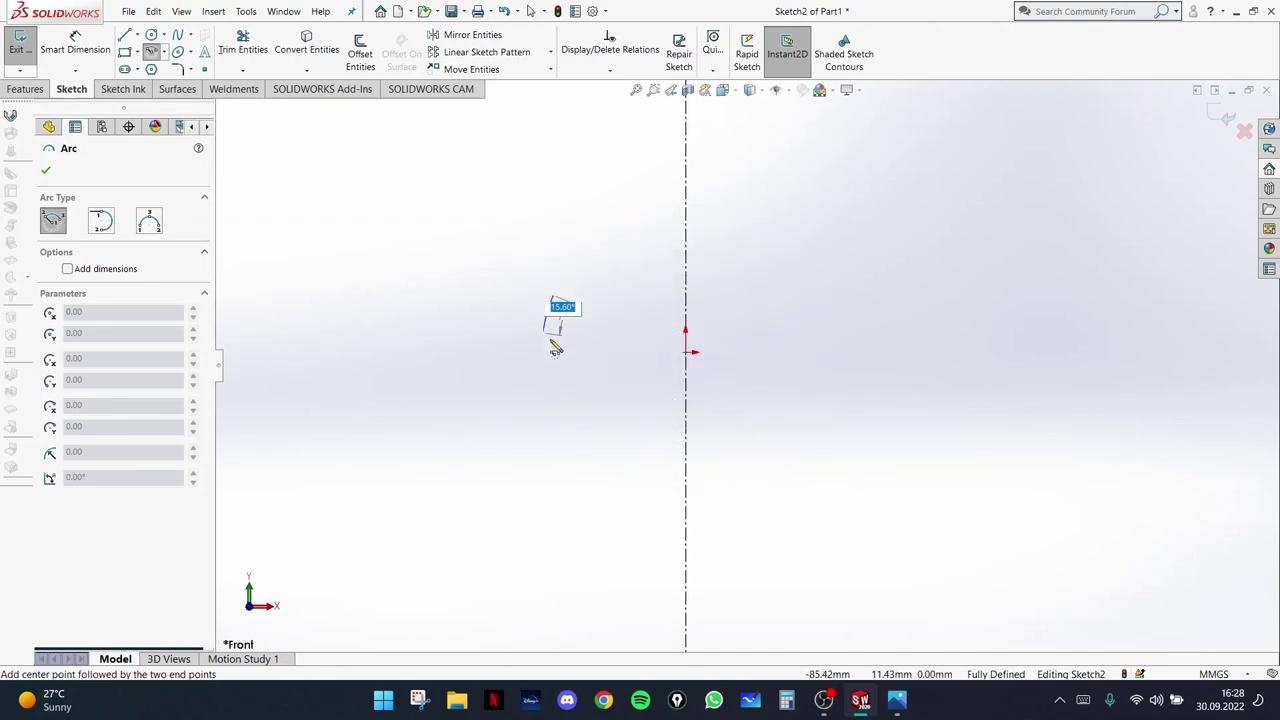
pyautogui.click(619, 451)
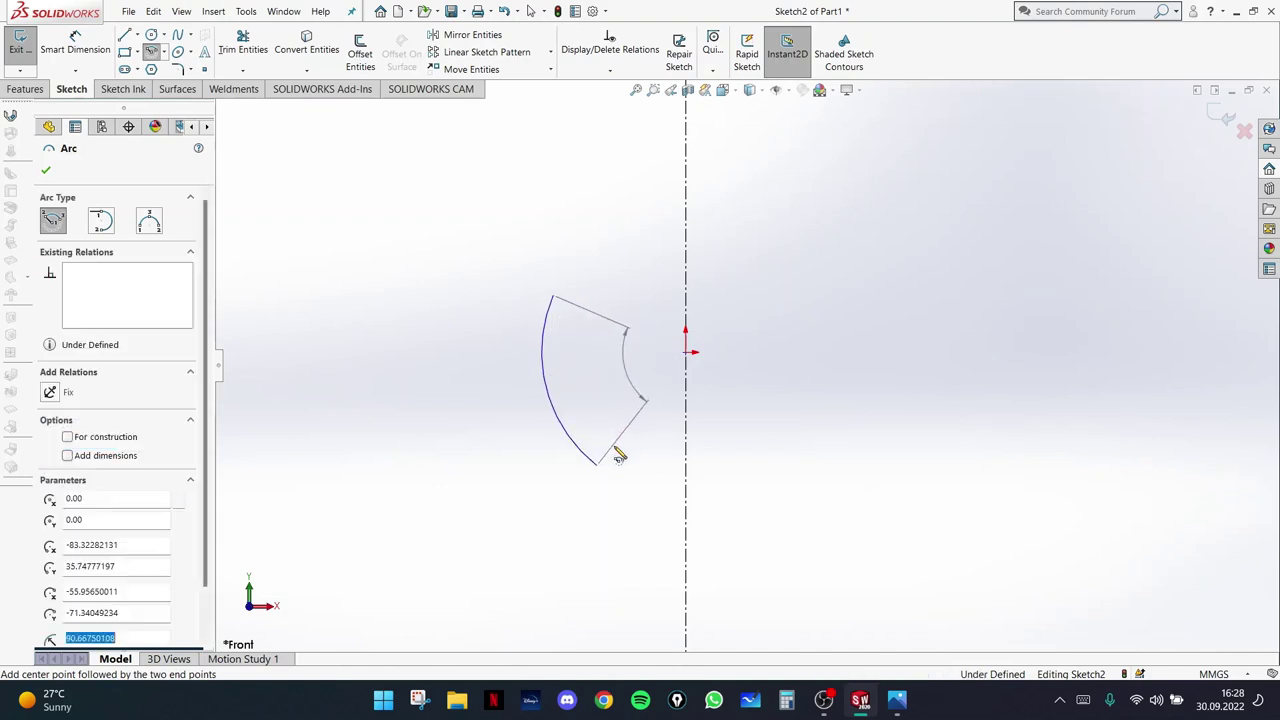
# - Sketch a second, larger centerpoint arc about the origin outside the first one, with a radius of about 126 mm
pyautogui.click(686, 353)
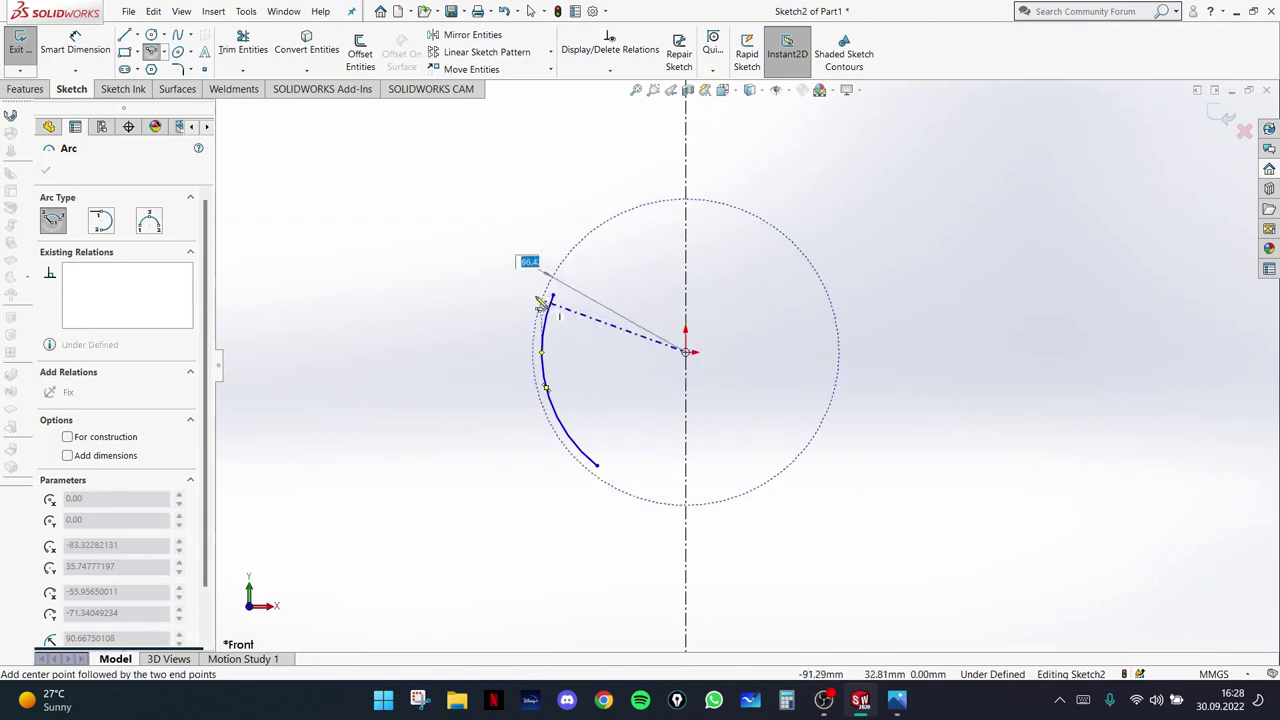
pyautogui.click(499, 278)
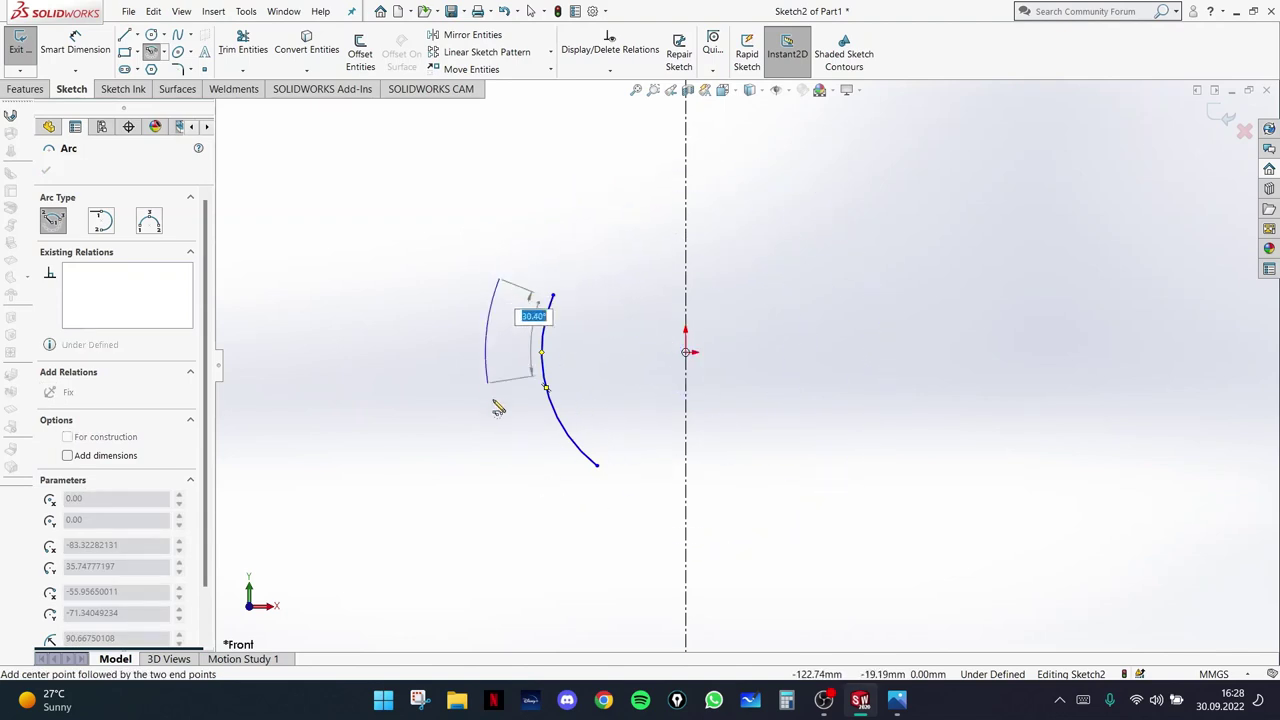
pyautogui.click(546, 521)
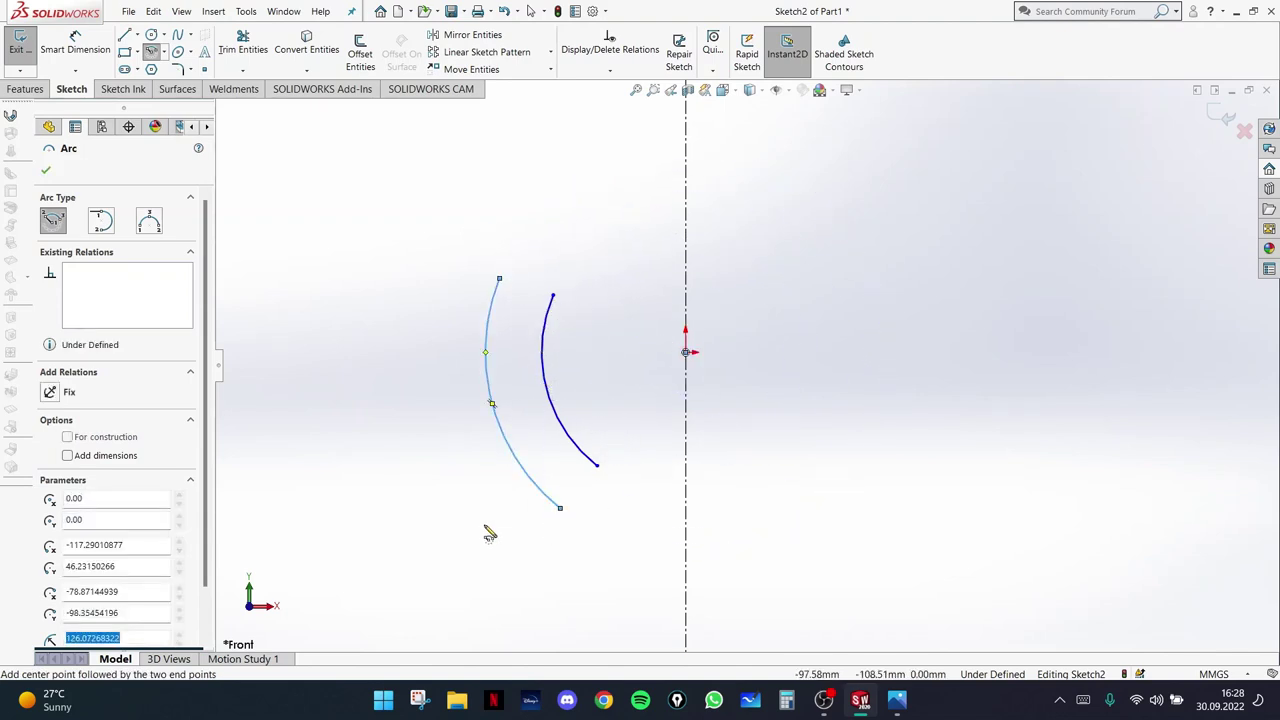
# - Dimension the inner arc with a radius of 20 mm
pyautogui.click(76, 45)
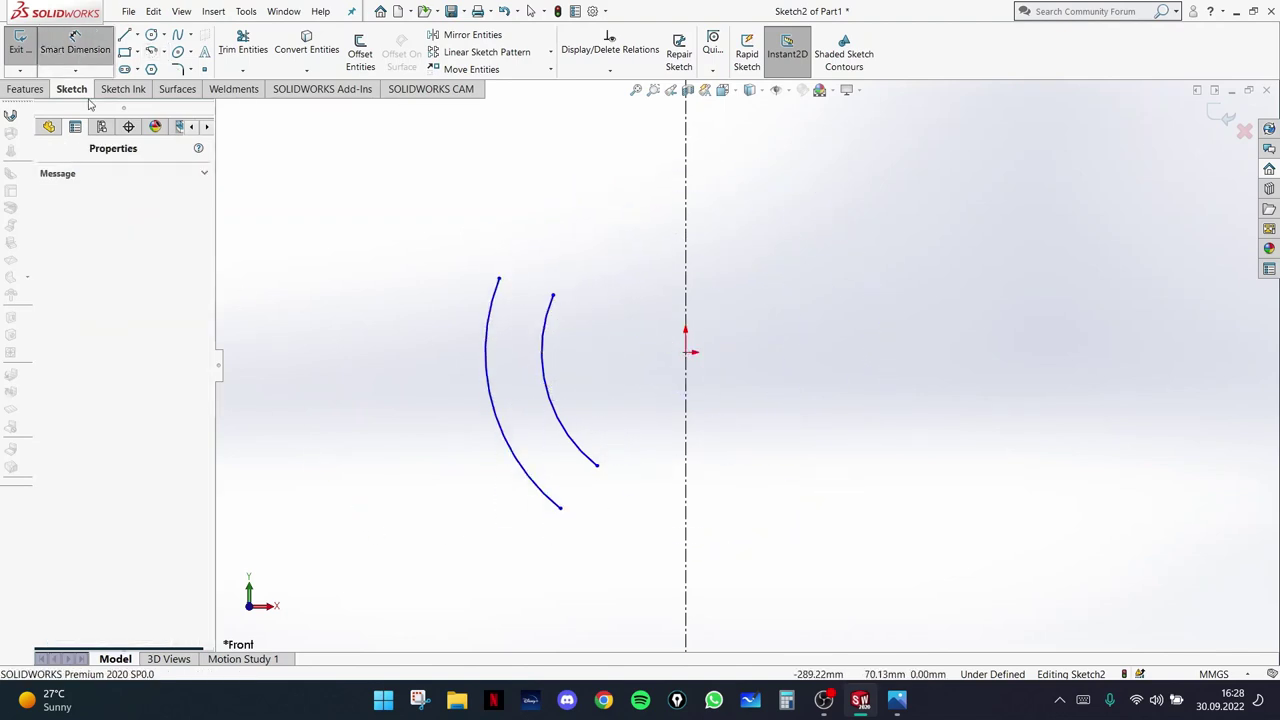
pyautogui.click(557, 403)
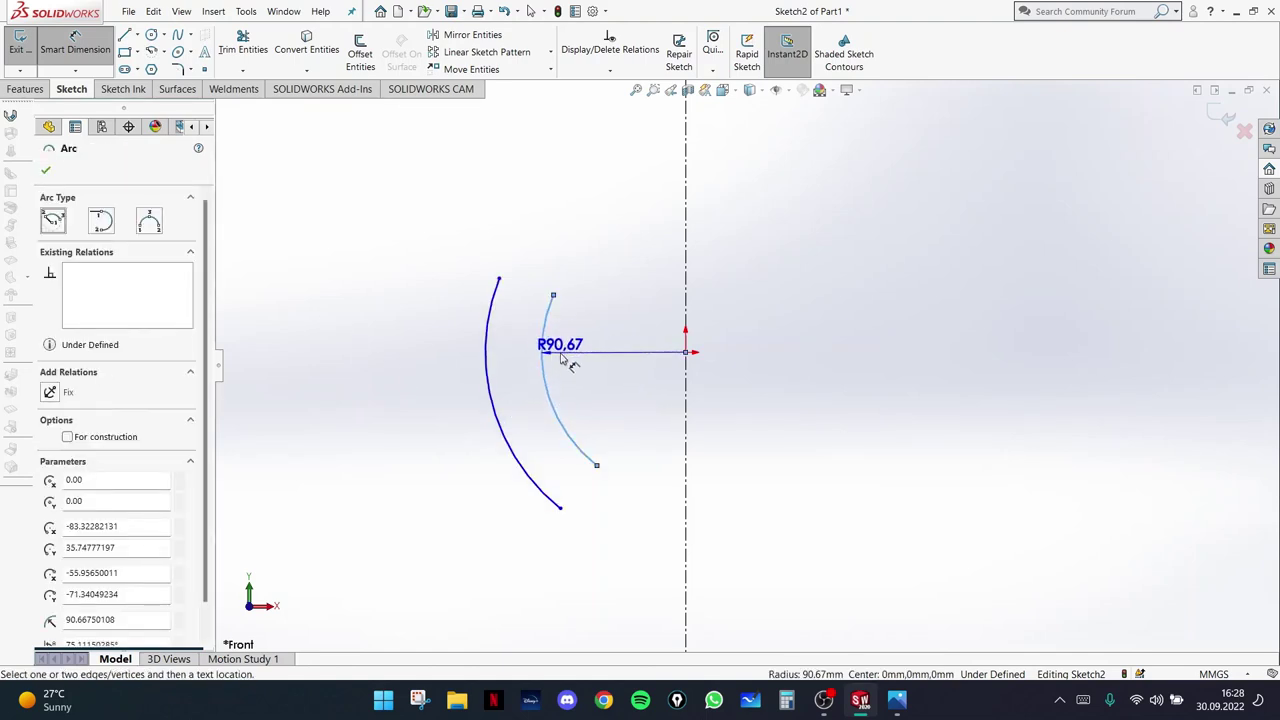
pyautogui.click(560, 350)
pyautogui.write('20')
pyautogui.press('Return')
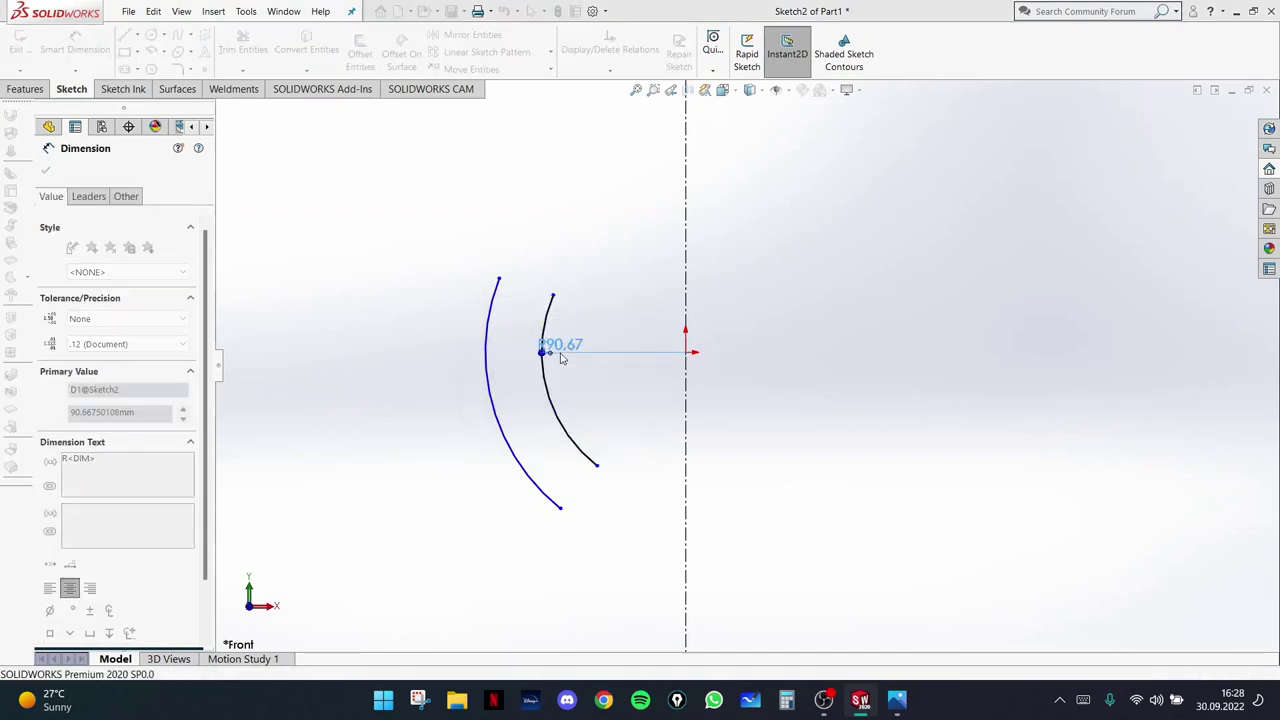
# - Dimension the outer arc with a radius of 30 mm
pyautogui.click(490, 367)
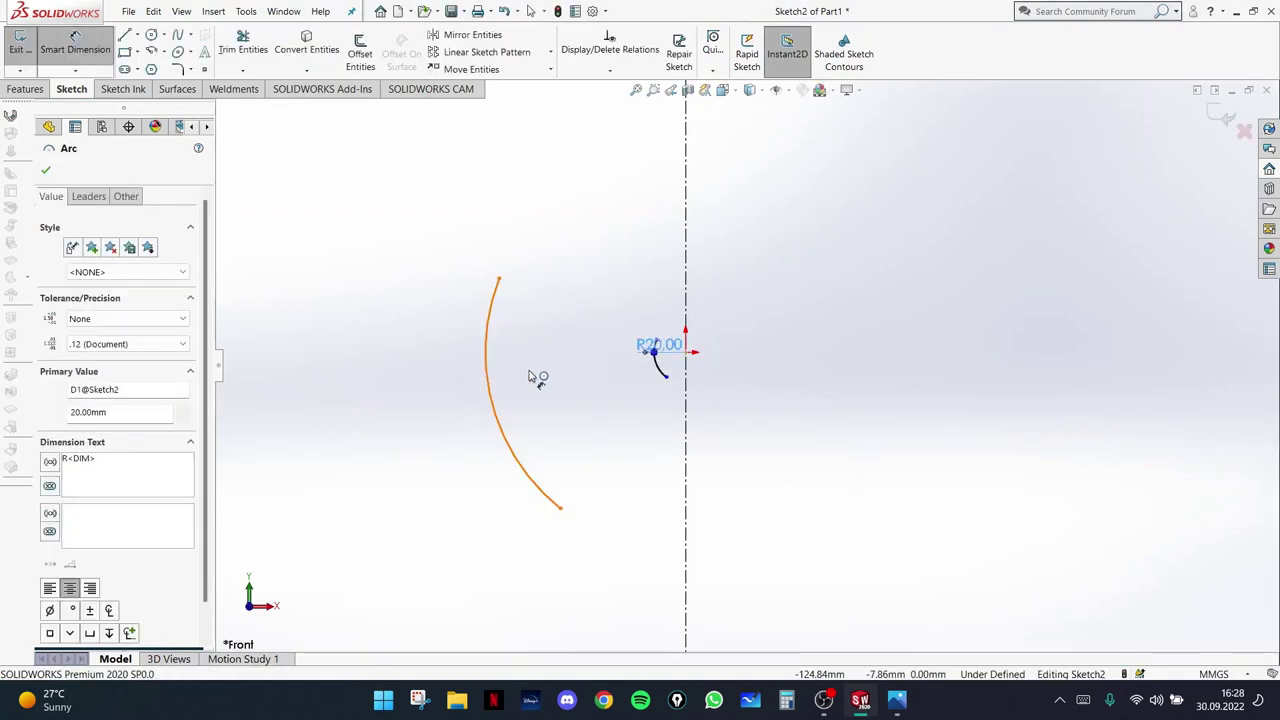
pyautogui.click(540, 375)
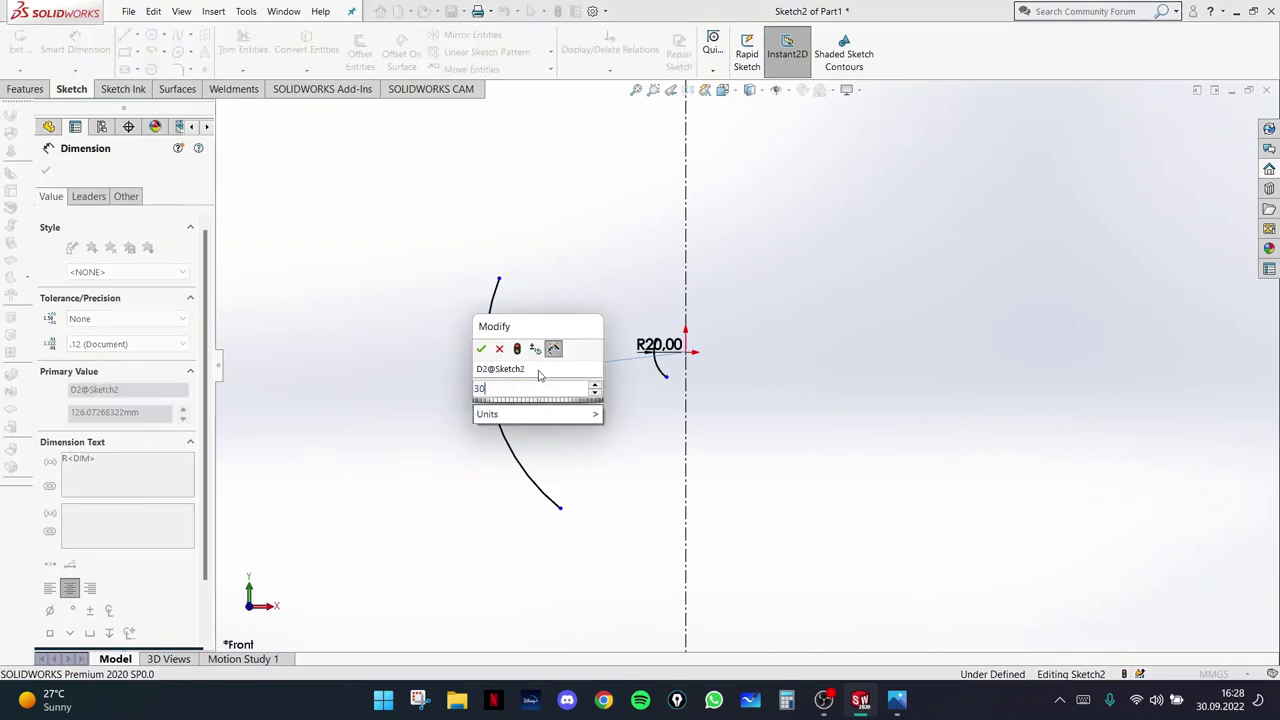
pyautogui.write('30')
pyautogui.press('Return')
pyautogui.scroll(-1, 657, 380)
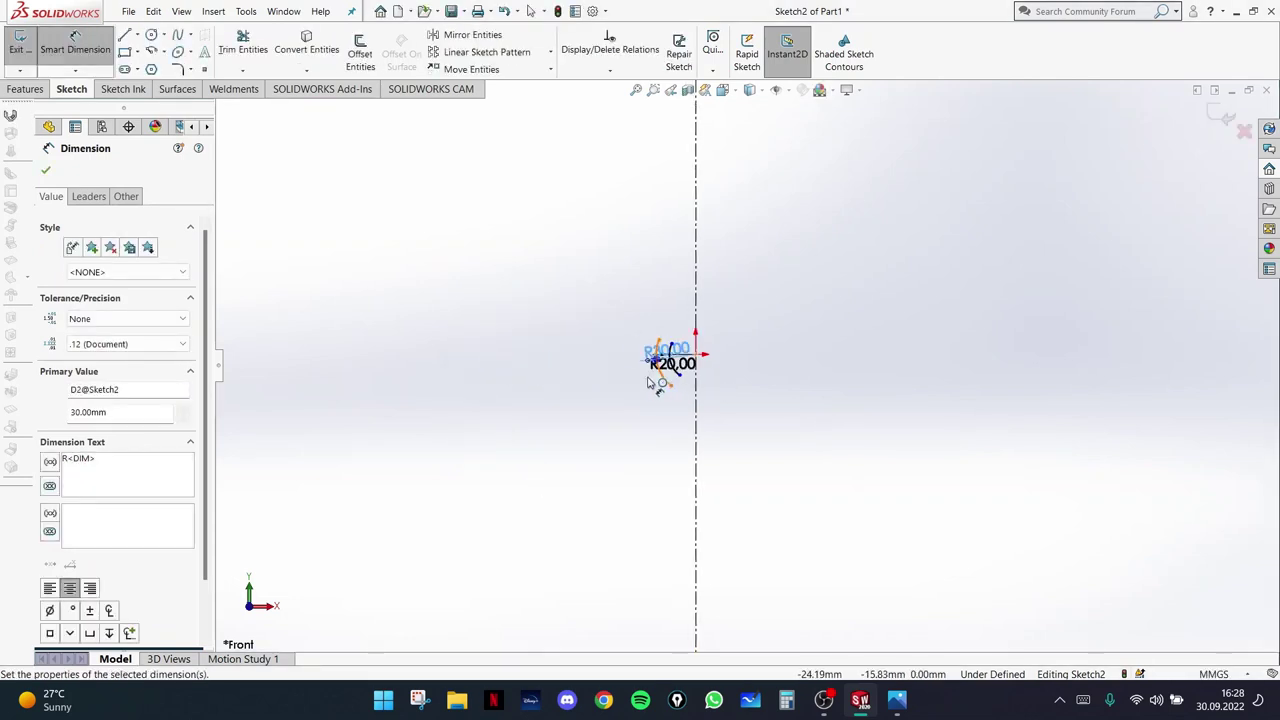
pyautogui.scroll(-6, 697, 368)
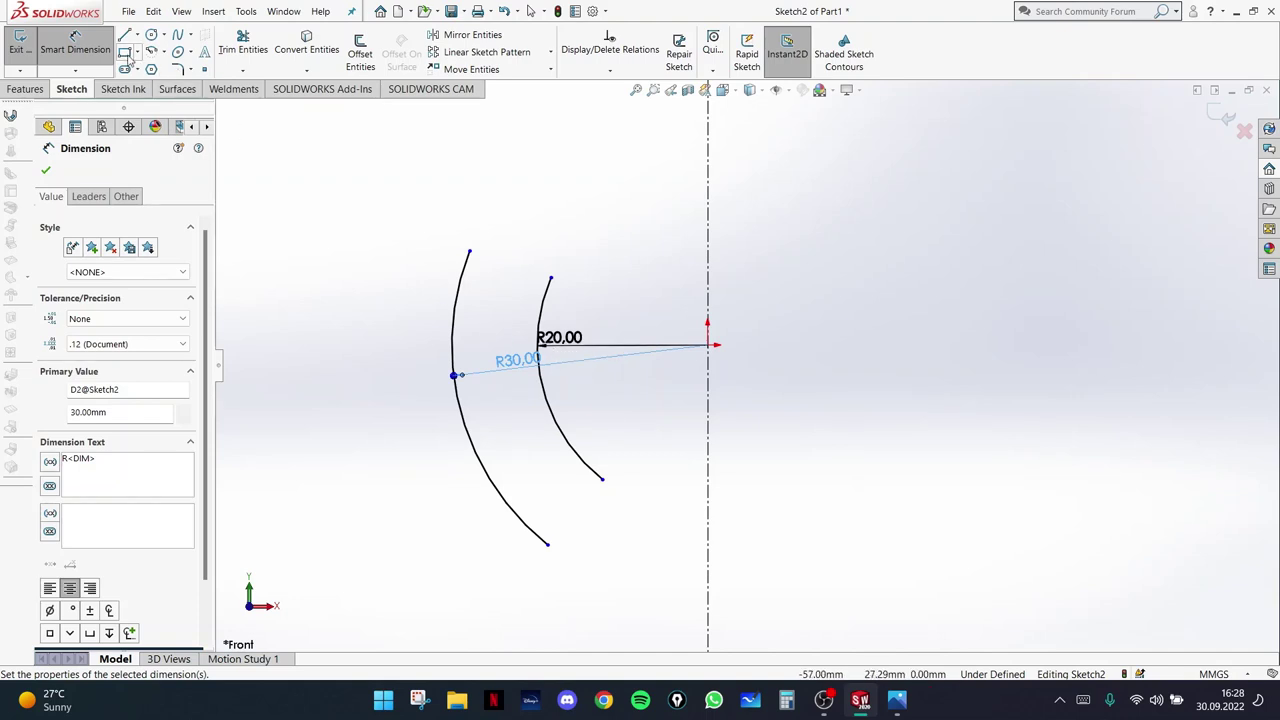
# - Reposition the R30 and R20 dimension texts slightly lower so that they are clearly separated
pyautogui.click(505, 393)
pyautogui.click(560, 338)
pyautogui.click(588, 358)
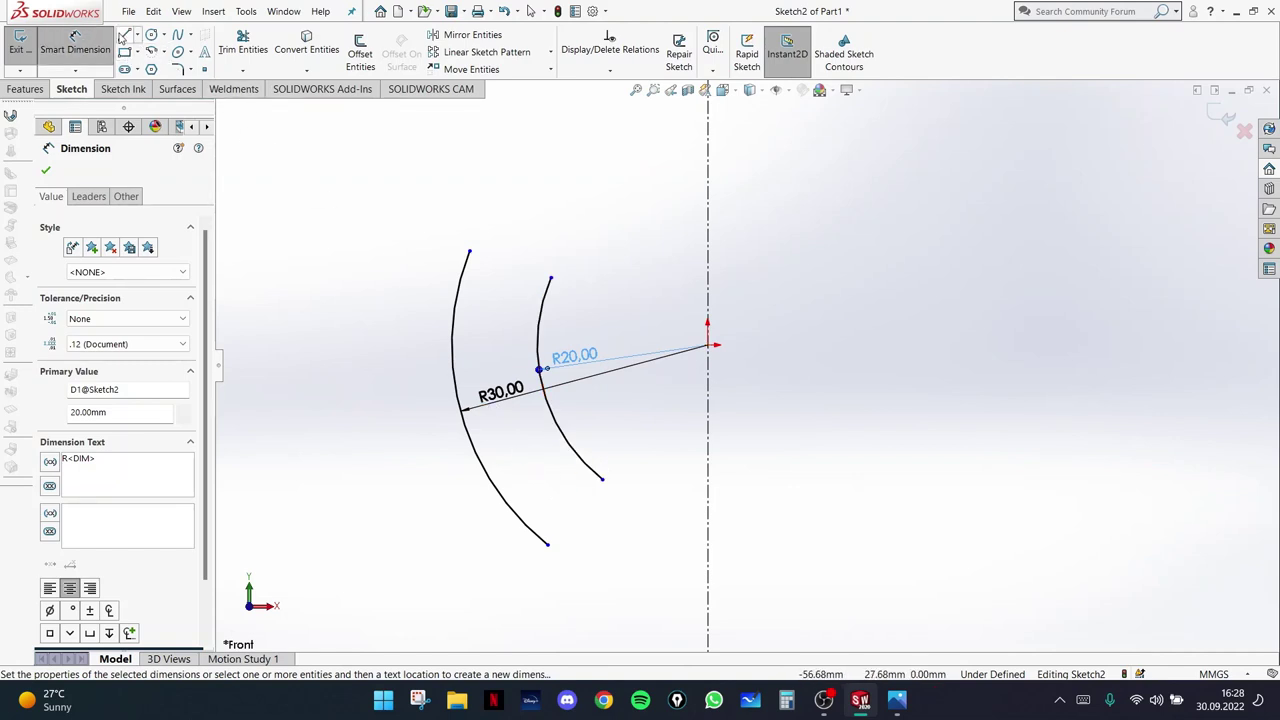
# - After checking the reference drawing, connect the upper endpoints of the outer and inner arcs with a straight line
pyautogui.click(886, 706)
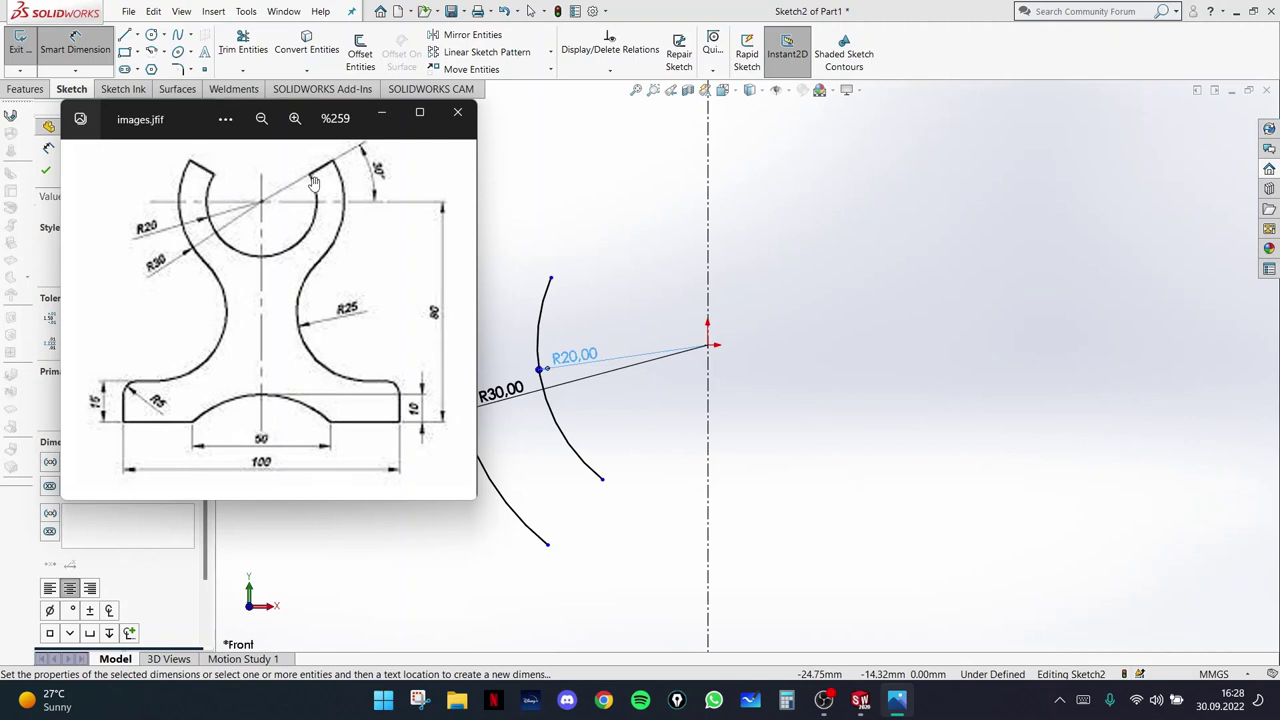
pyautogui.click(381, 113)
pyautogui.click(129, 37)
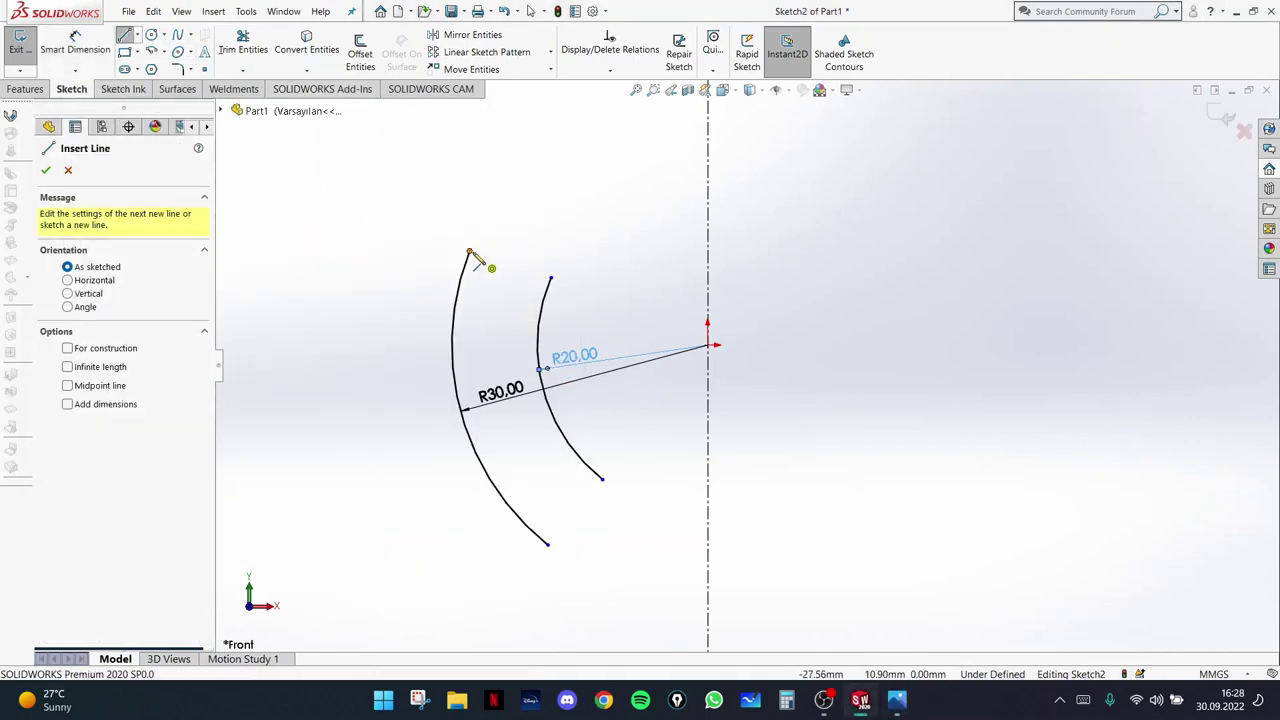
pyautogui.click(470, 252)
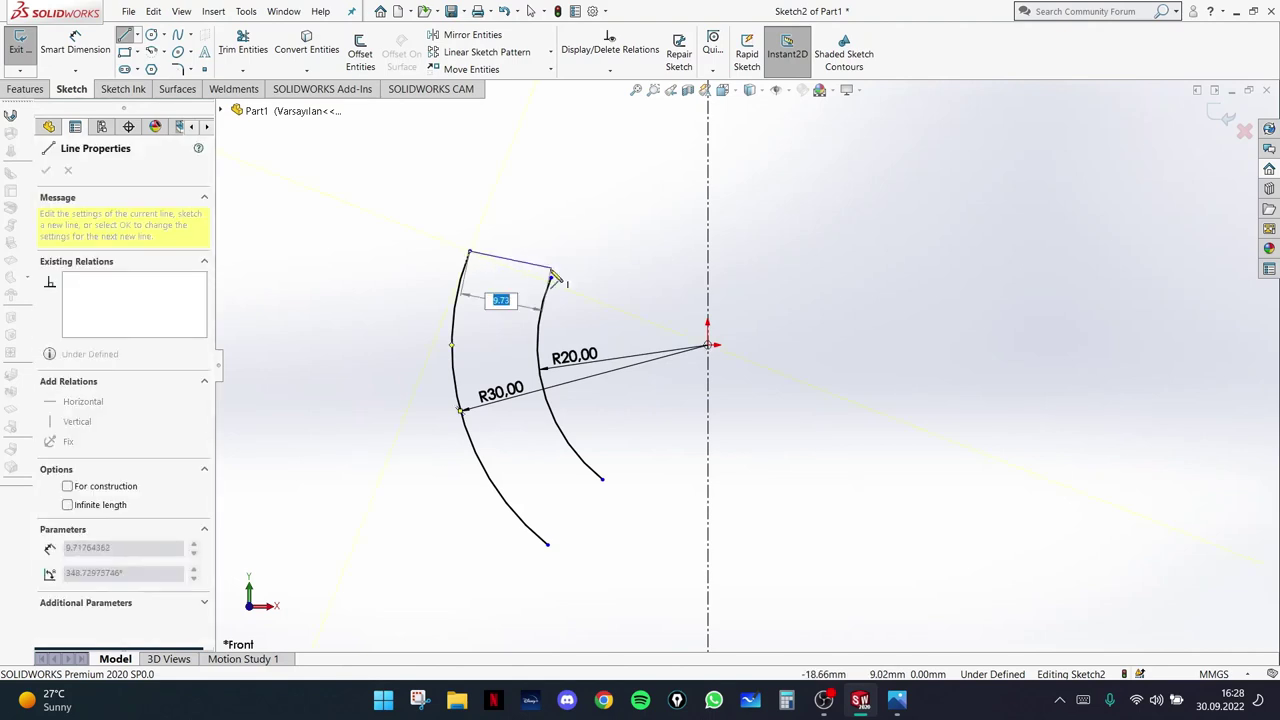
pyautogui.doubleClick(550, 277)
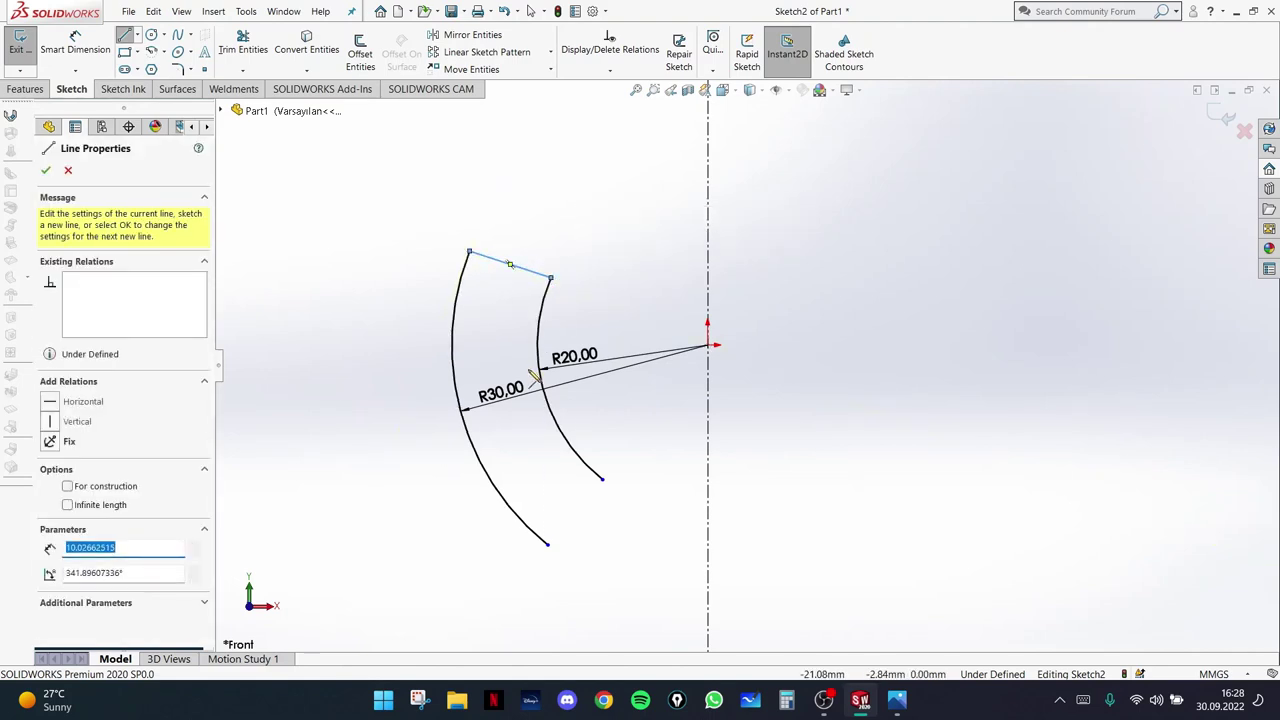
pyautogui.click(127, 37)
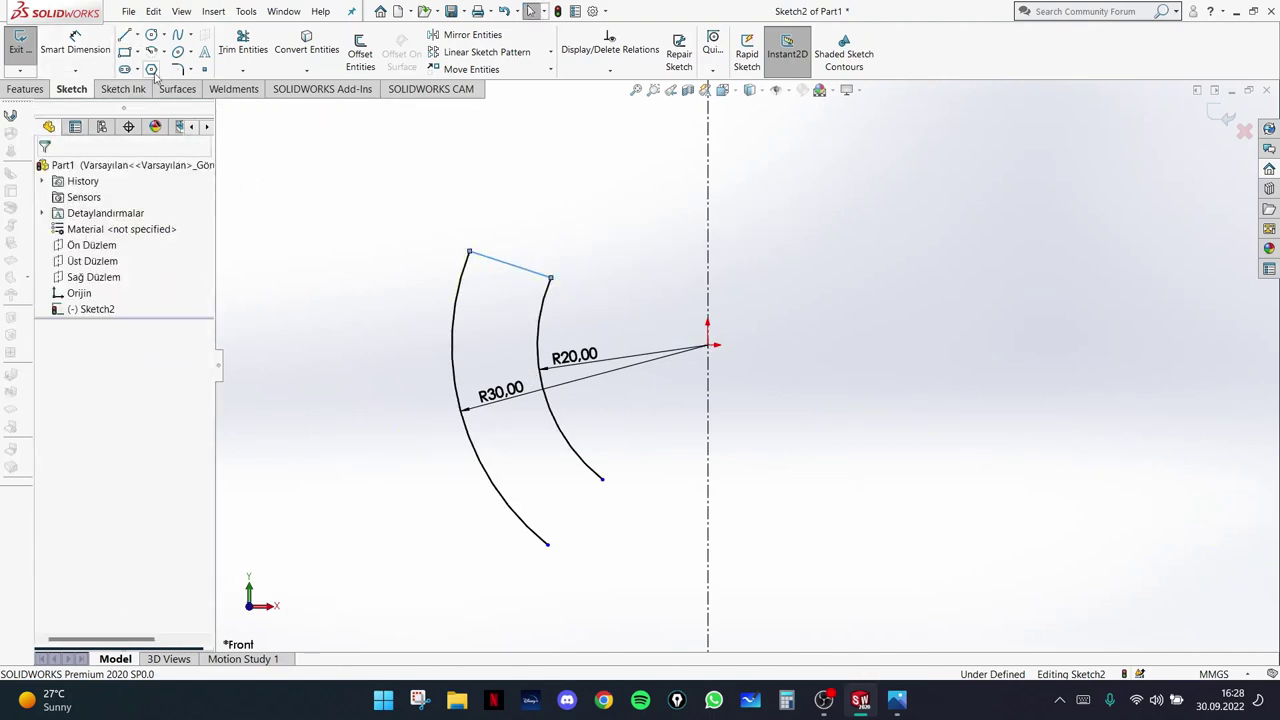
# - Check the reference drawing again and sketch a horizontal centerline about 11 mm long from the origin toward negative X
pyautogui.click(897, 700)
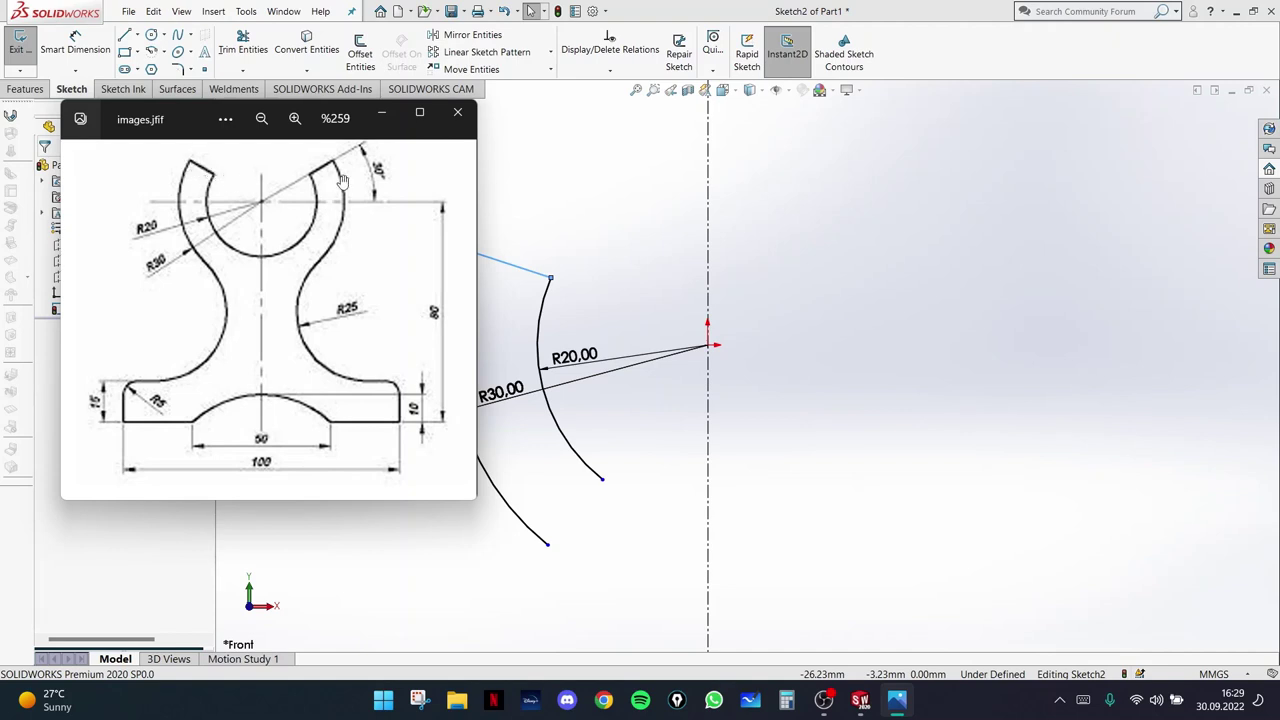
pyautogui.click(381, 116)
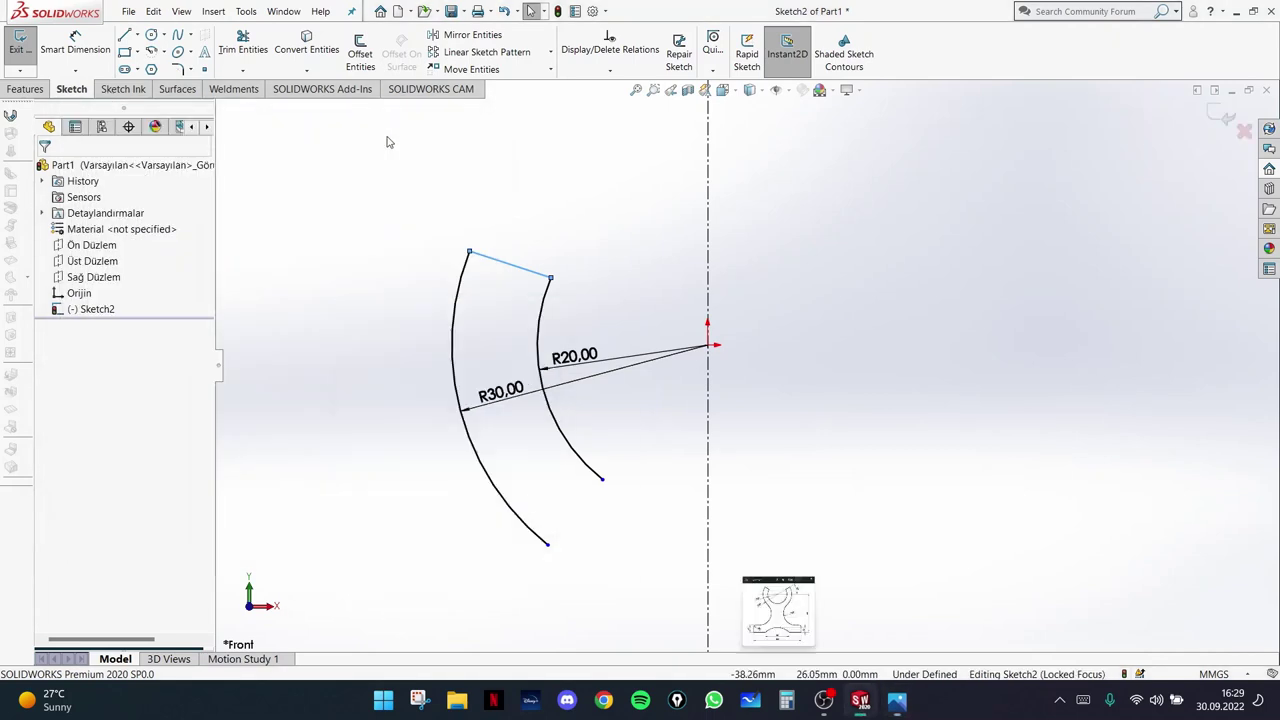
pyautogui.click(140, 37)
pyautogui.click(152, 66)
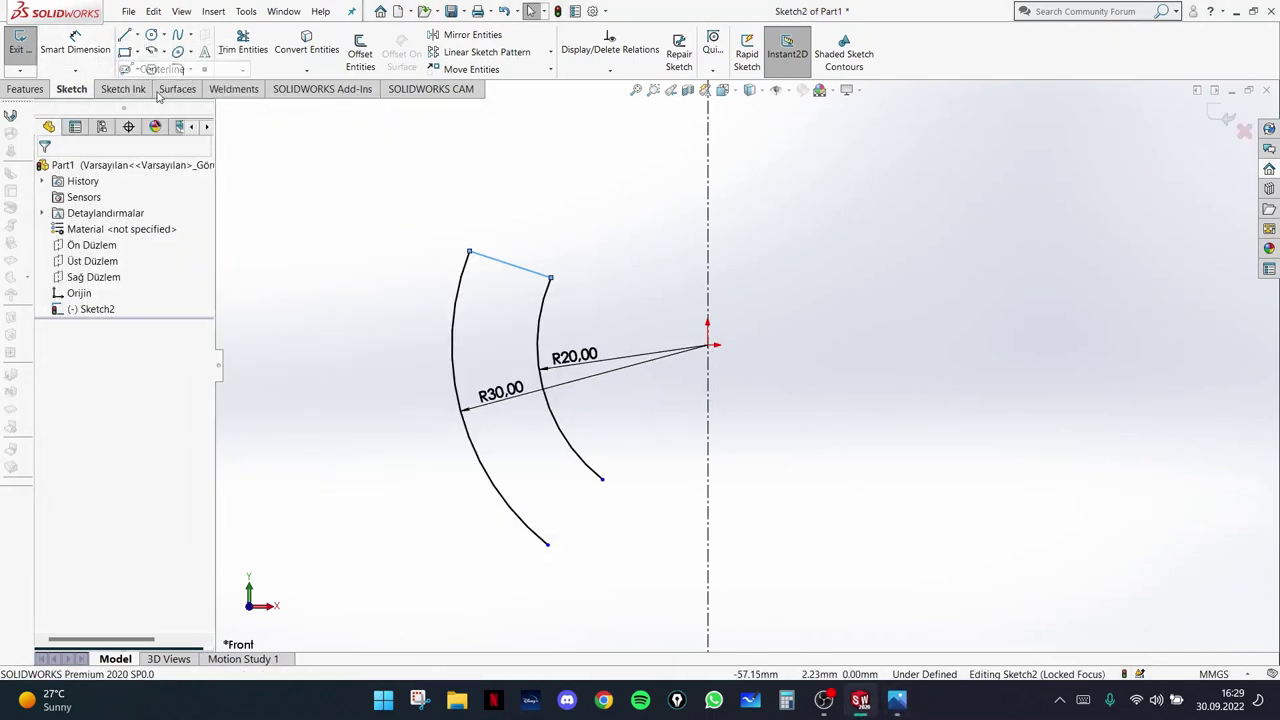
pyautogui.click(707, 345)
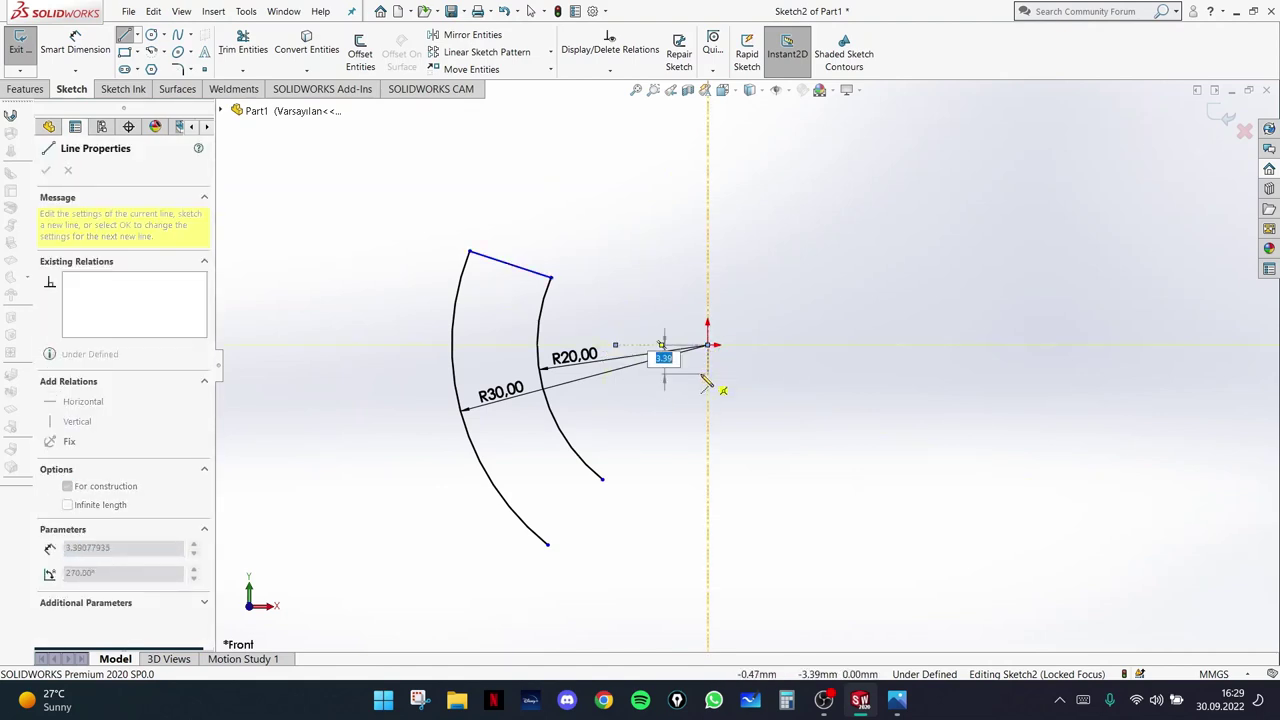
pyautogui.click(125, 35)
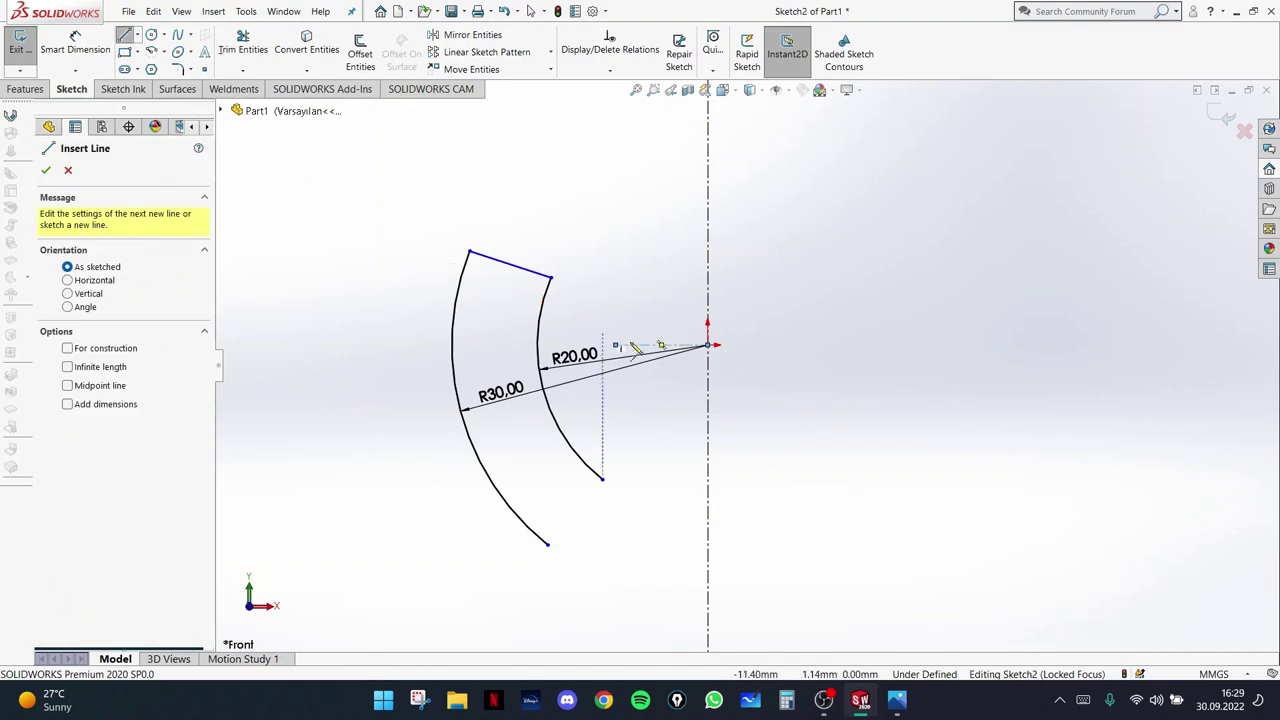
pyautogui.press('Escape')
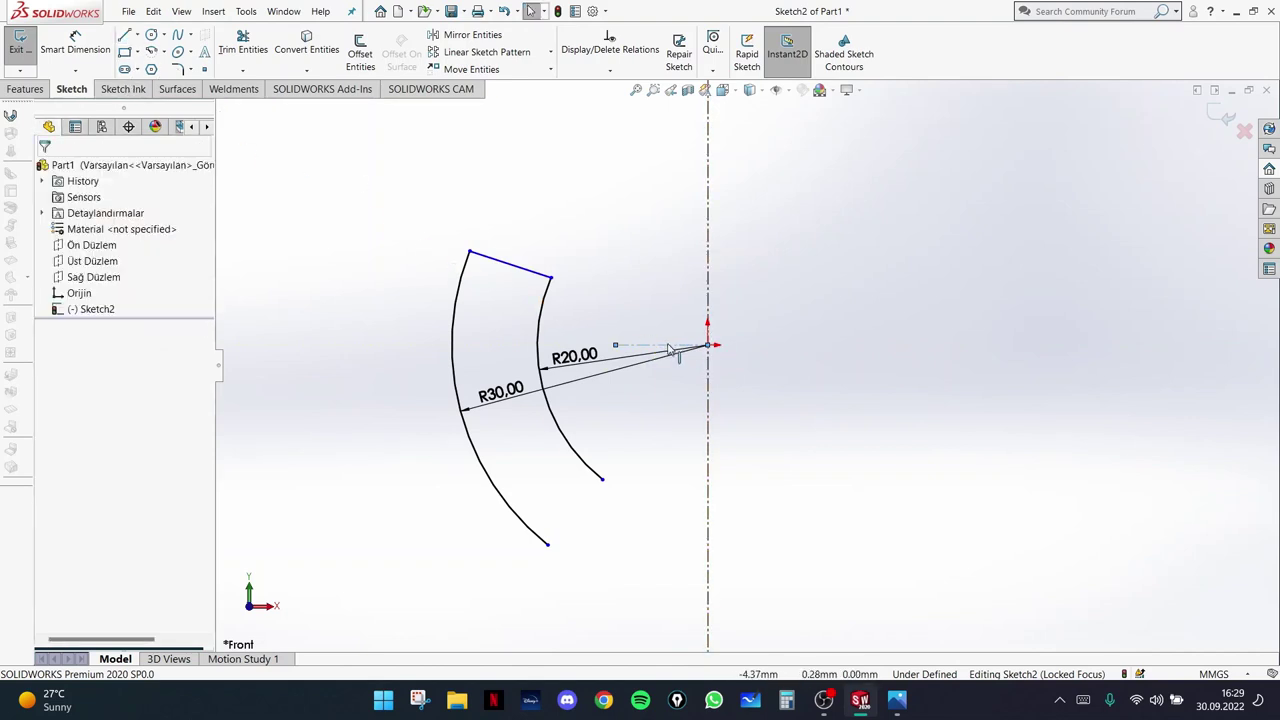
# - Make the horizontal centerline through the origin infinite in length and clear the selection
pyautogui.rightClick(668, 349)
pyautogui.click(663, 349)
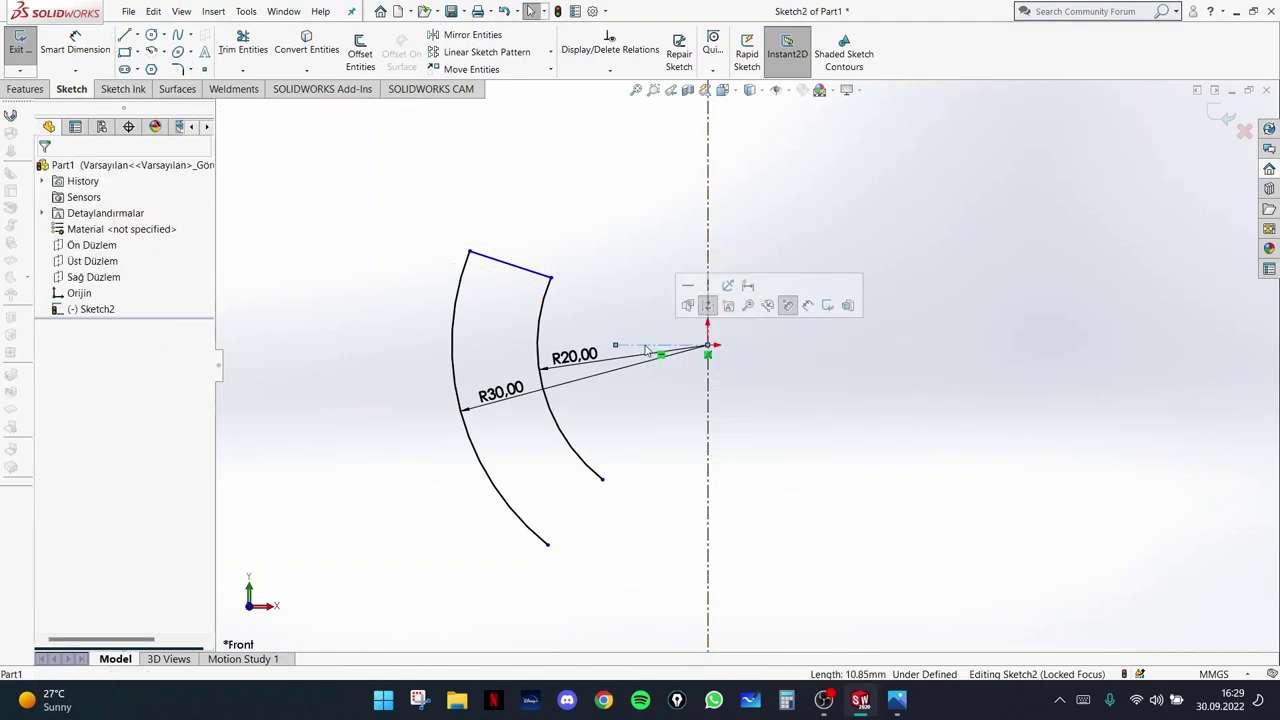
pyautogui.click(75, 126)
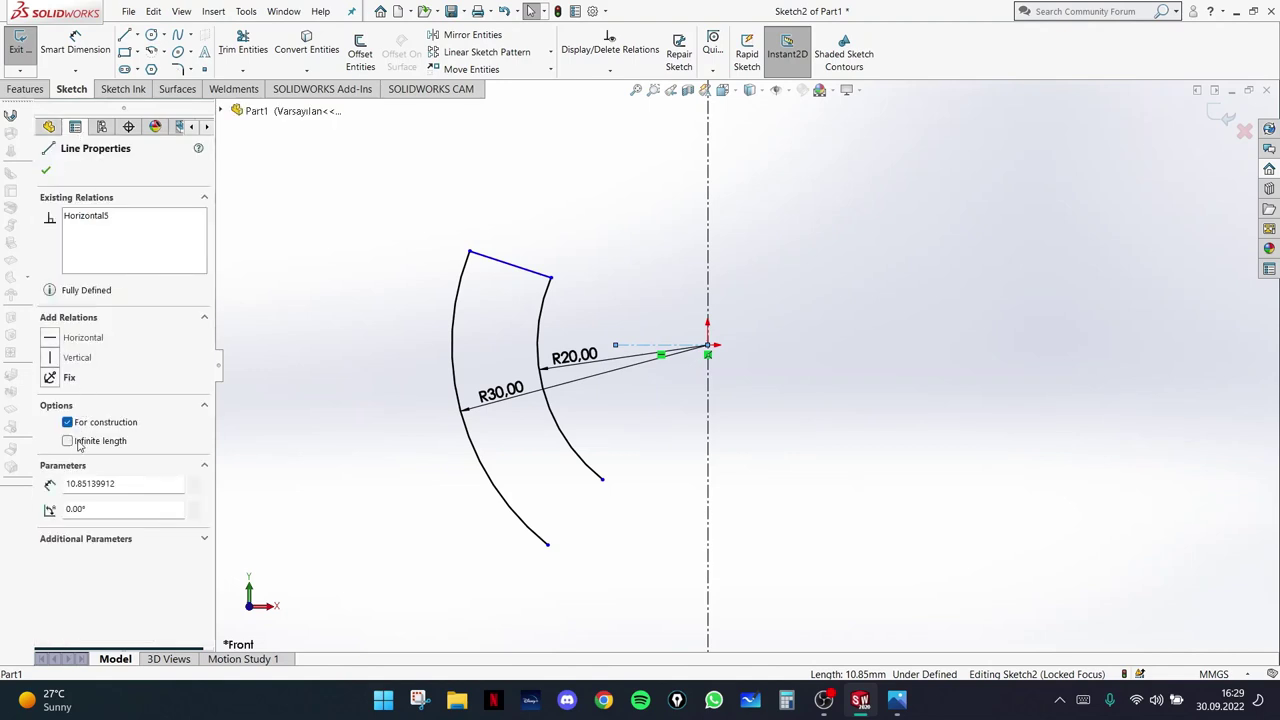
pyautogui.click(68, 441)
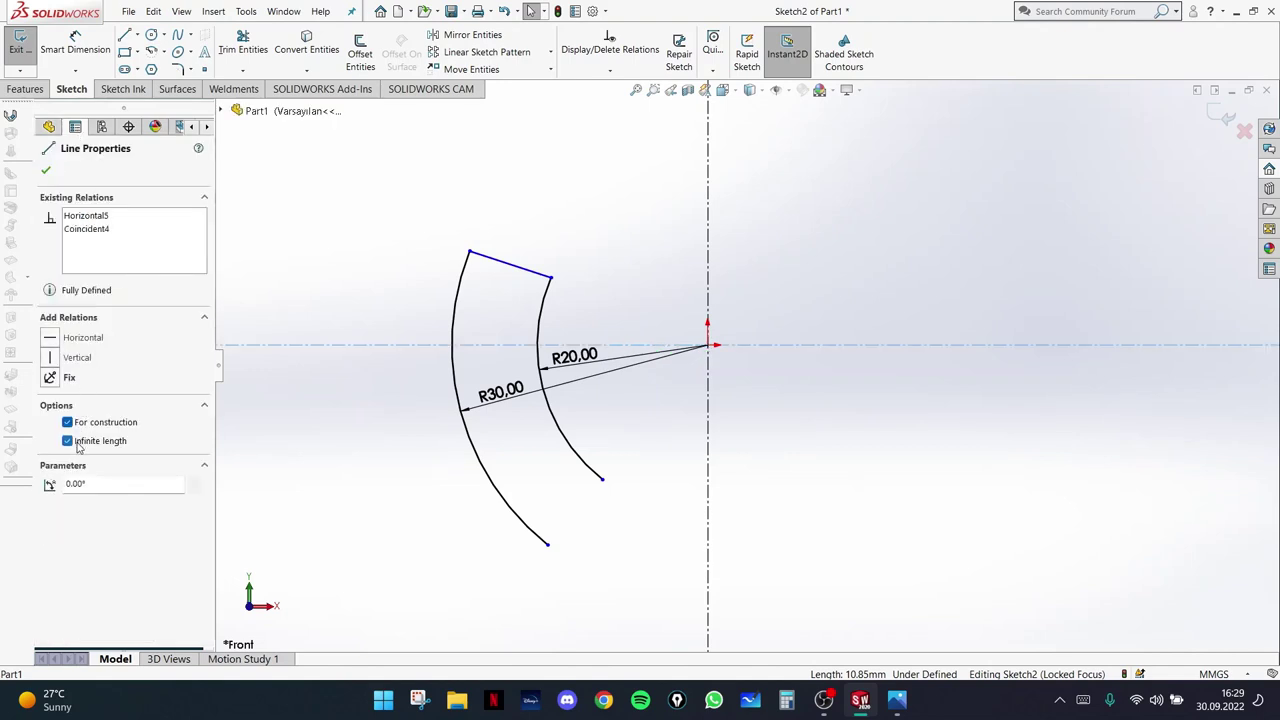
pyautogui.click(329, 266)
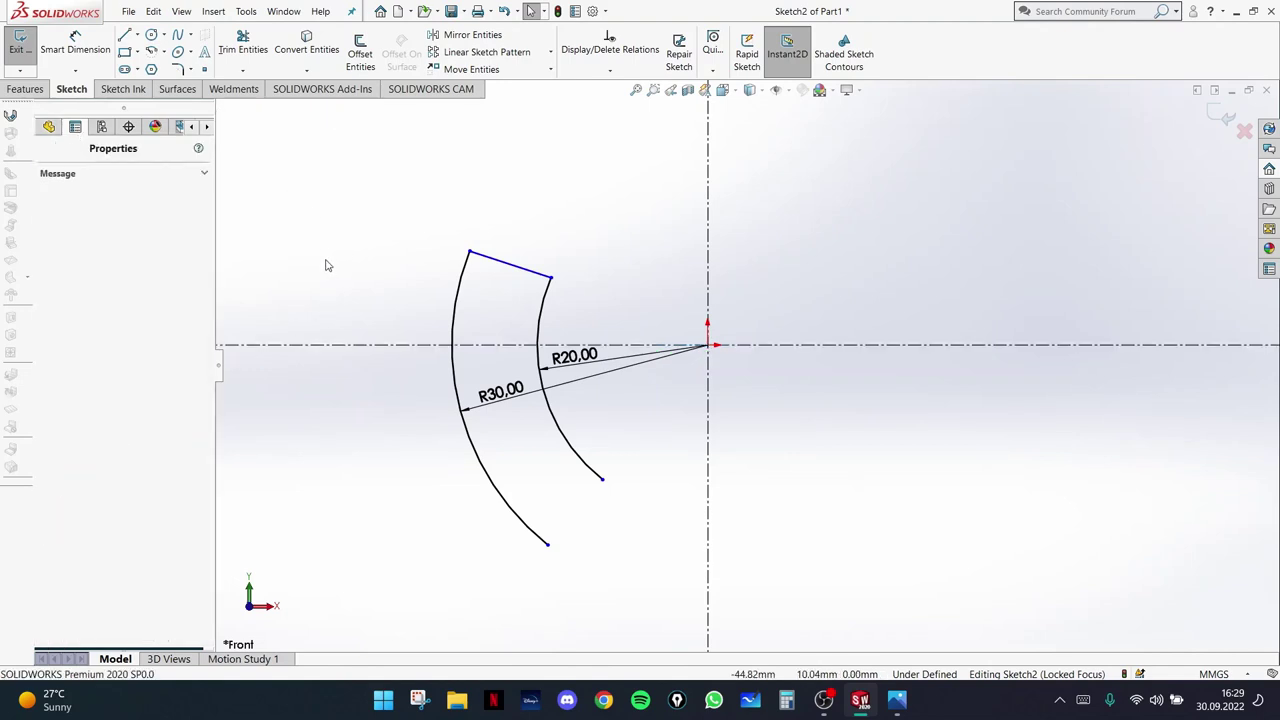
# - Dimension the angle between the line closing the arcs' upper ends and the horizontal centerline at 30°
pyautogui.click(676, 349)
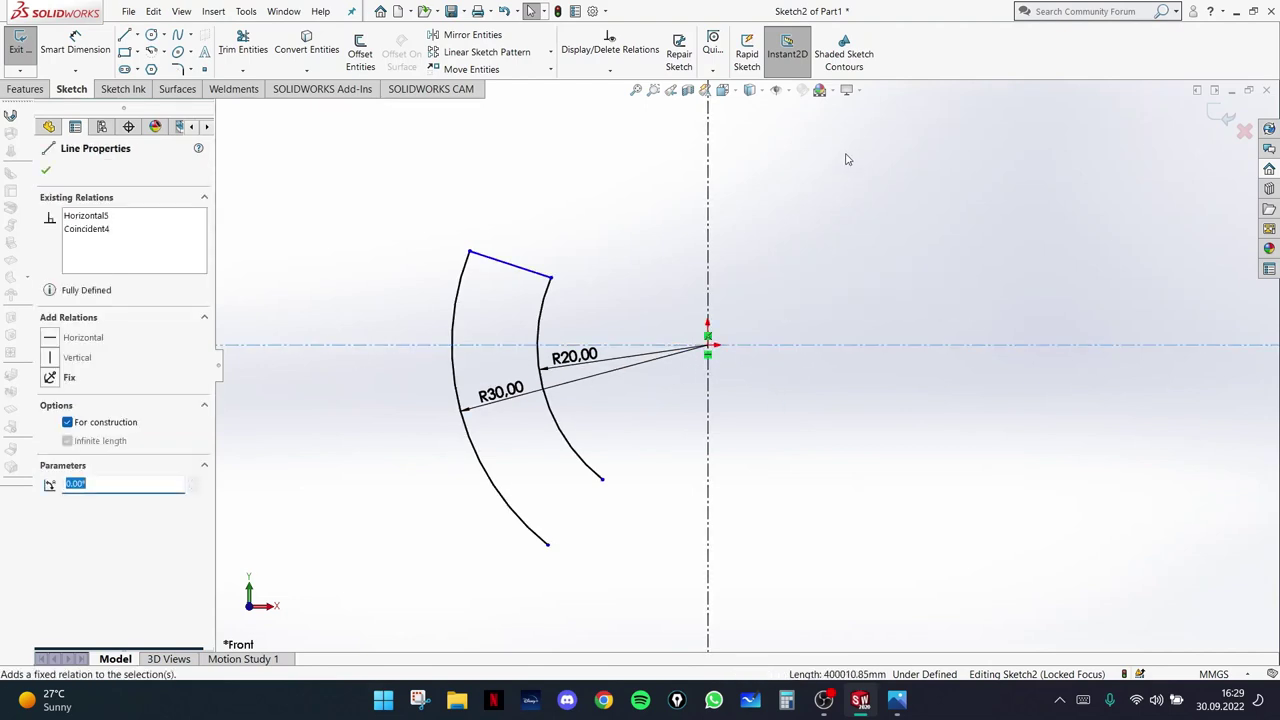
pyautogui.click(797, 200)
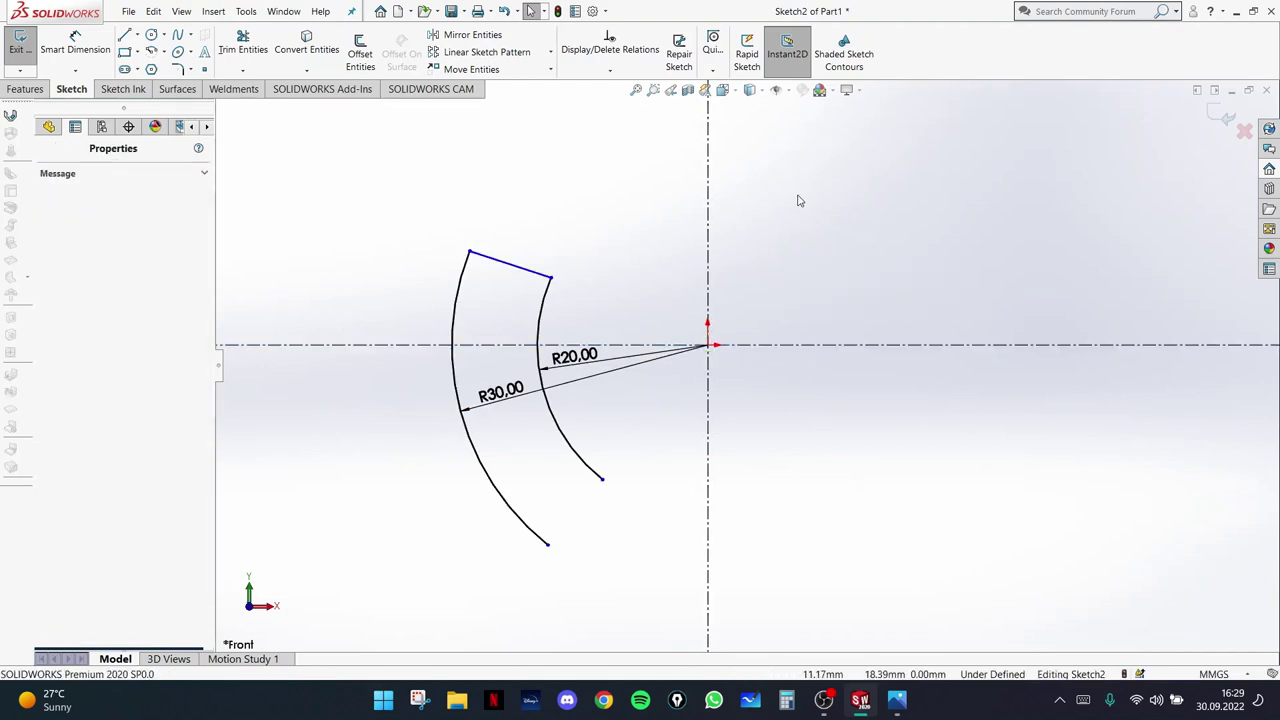
pyautogui.click(74, 40)
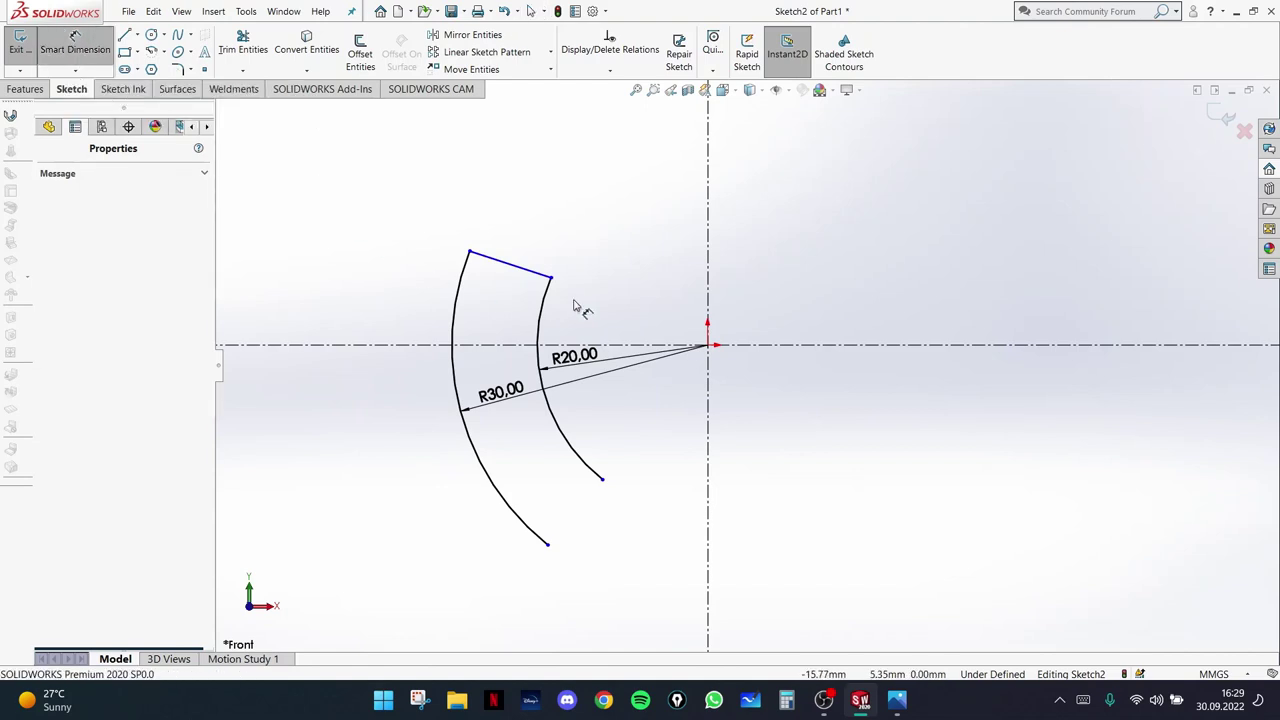
pyautogui.click(530, 272)
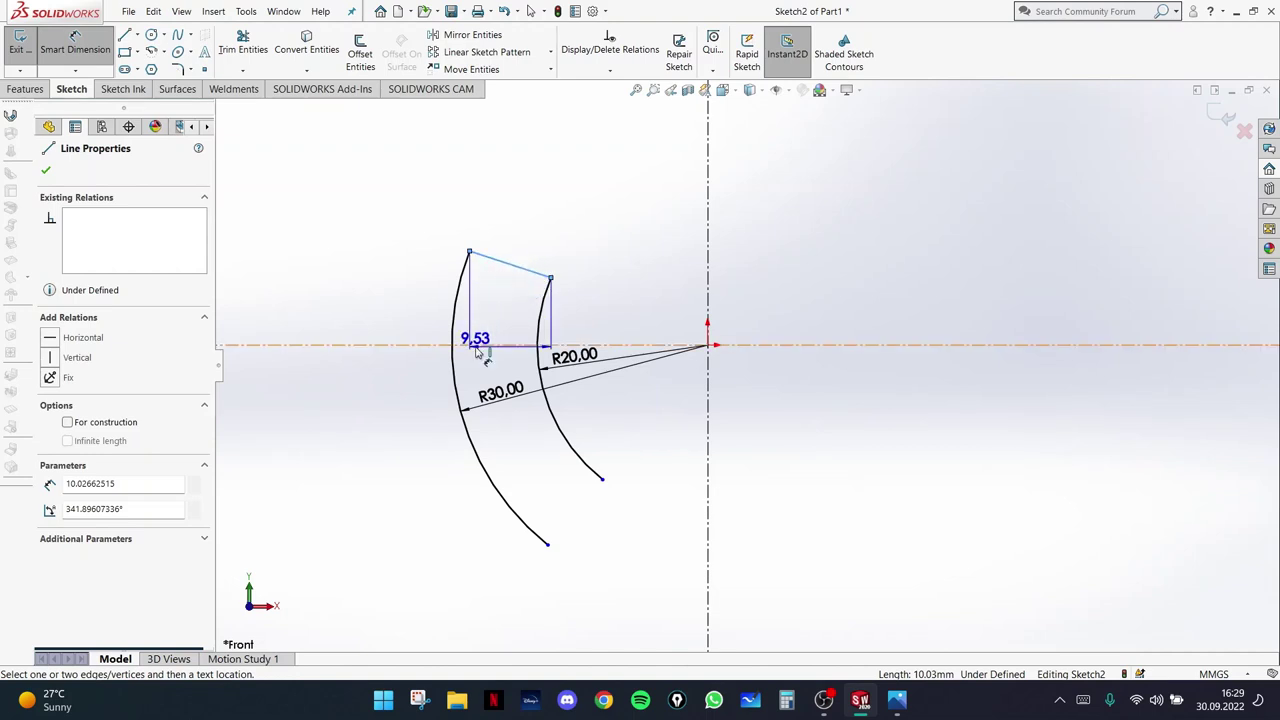
pyautogui.click(477, 348)
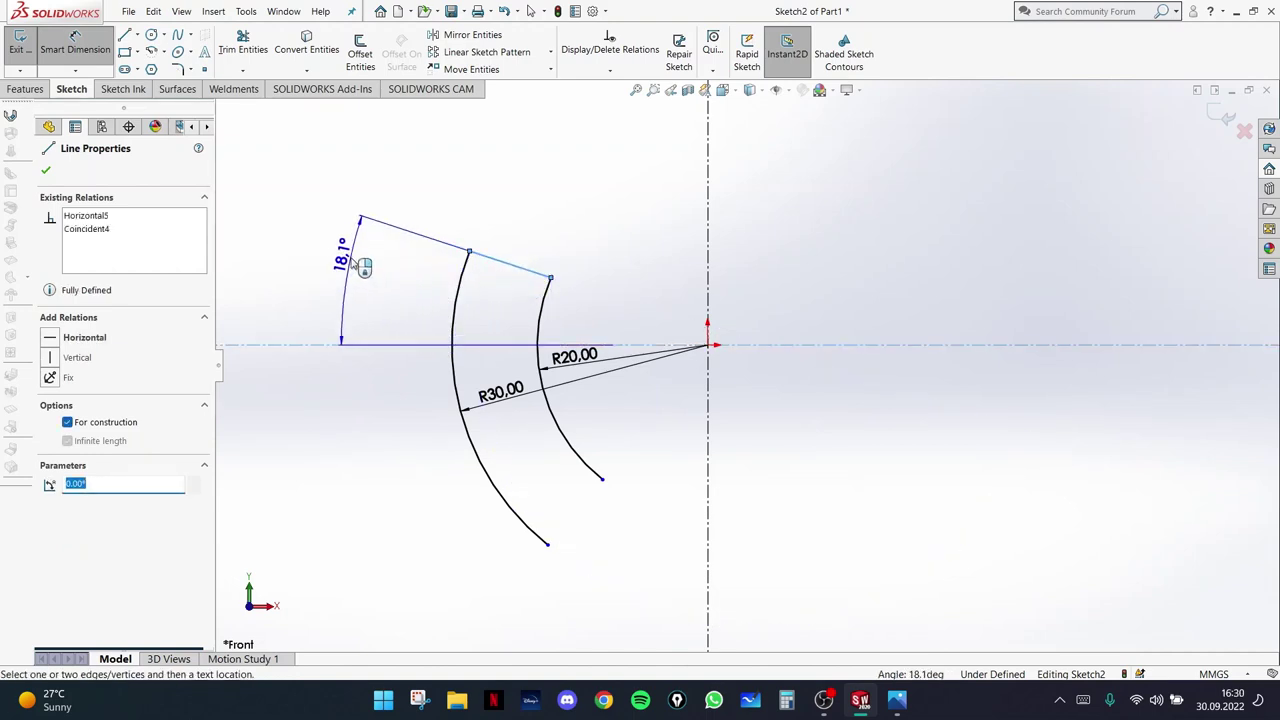
pyautogui.click(350, 262)
pyautogui.write('30')
pyautogui.press('Return')
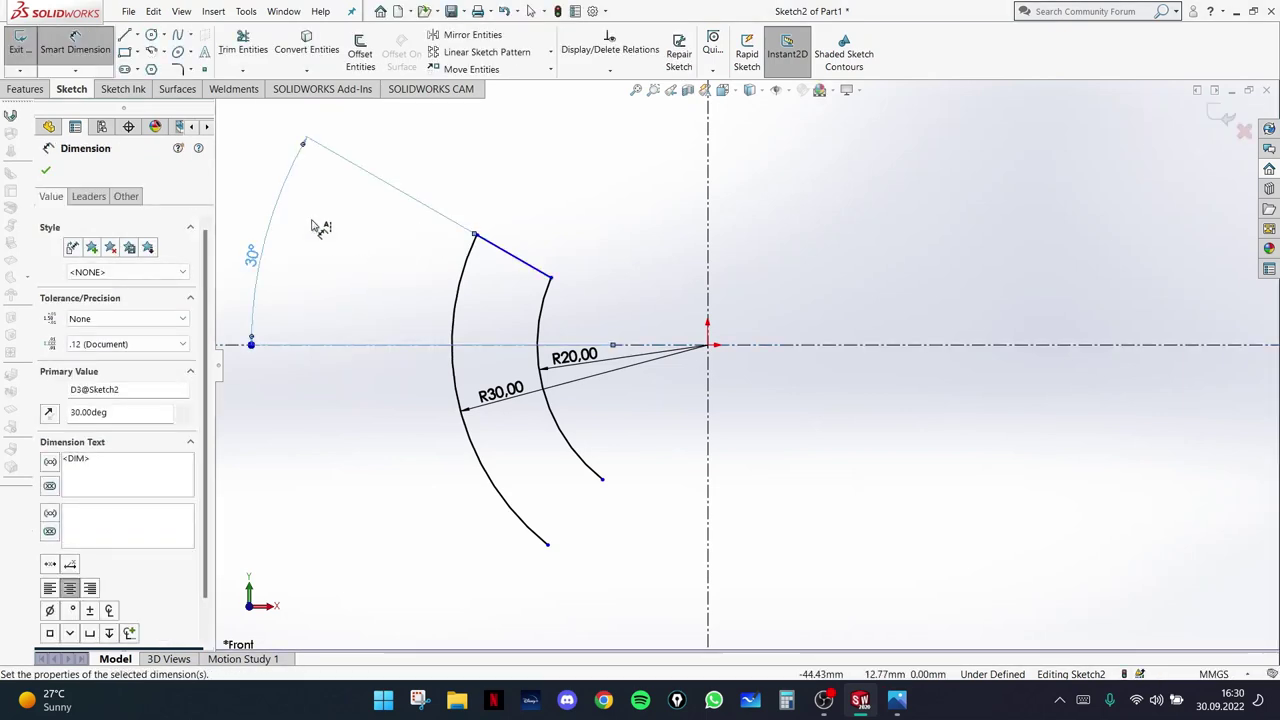
# - Reposition the 30° angle dimension closer to the outer arc and clear the selection
pyautogui.moveTo(240, 272); pyautogui.dragTo(403, 289)
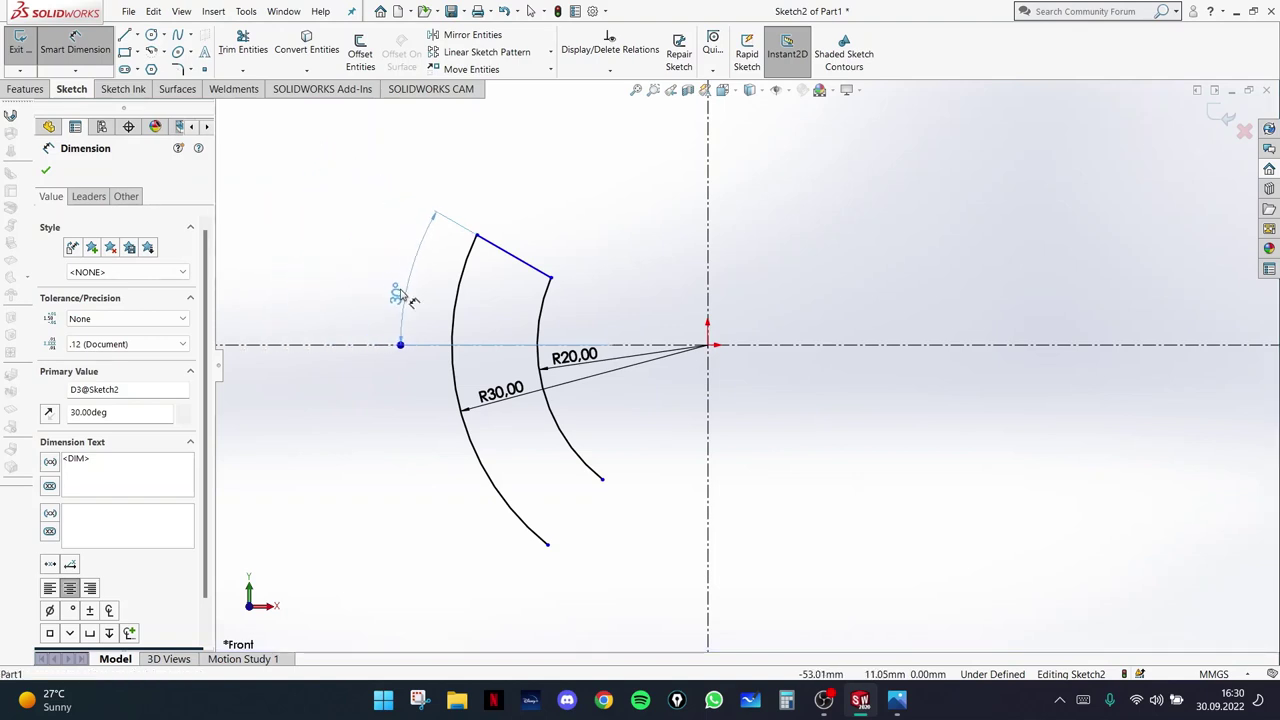
pyautogui.click(75, 40)
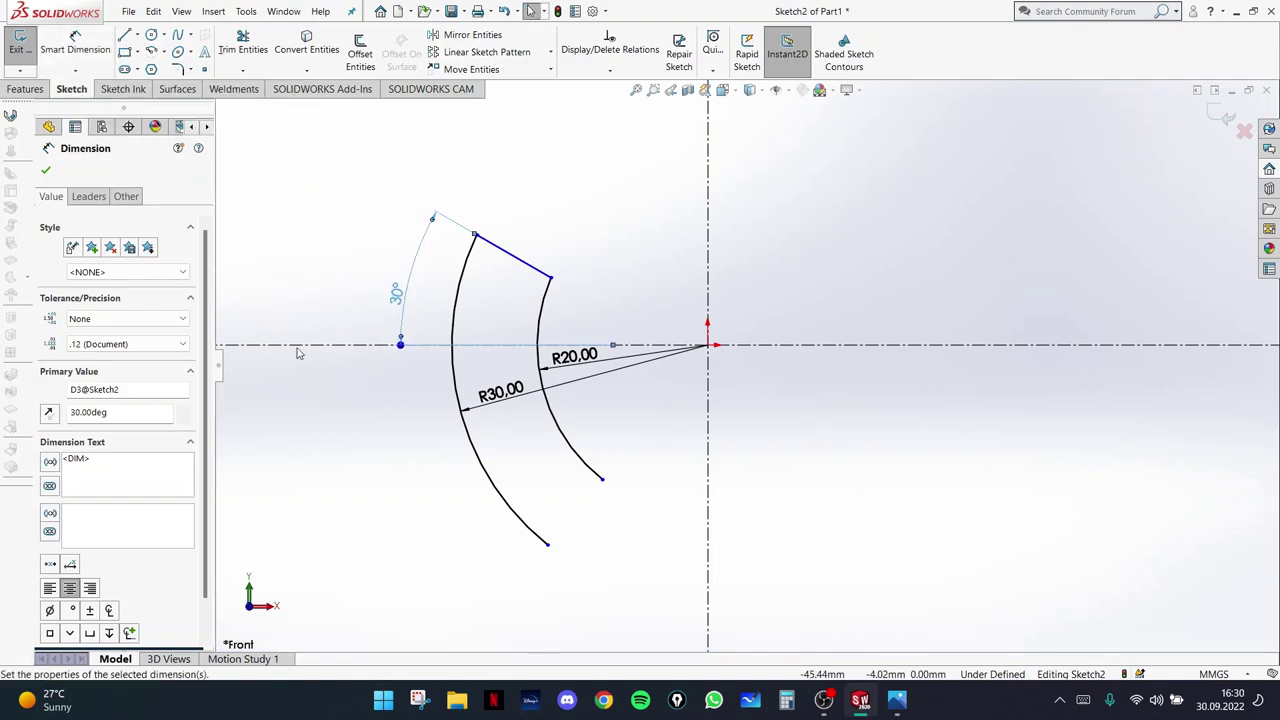
pyautogui.click(385, 422)
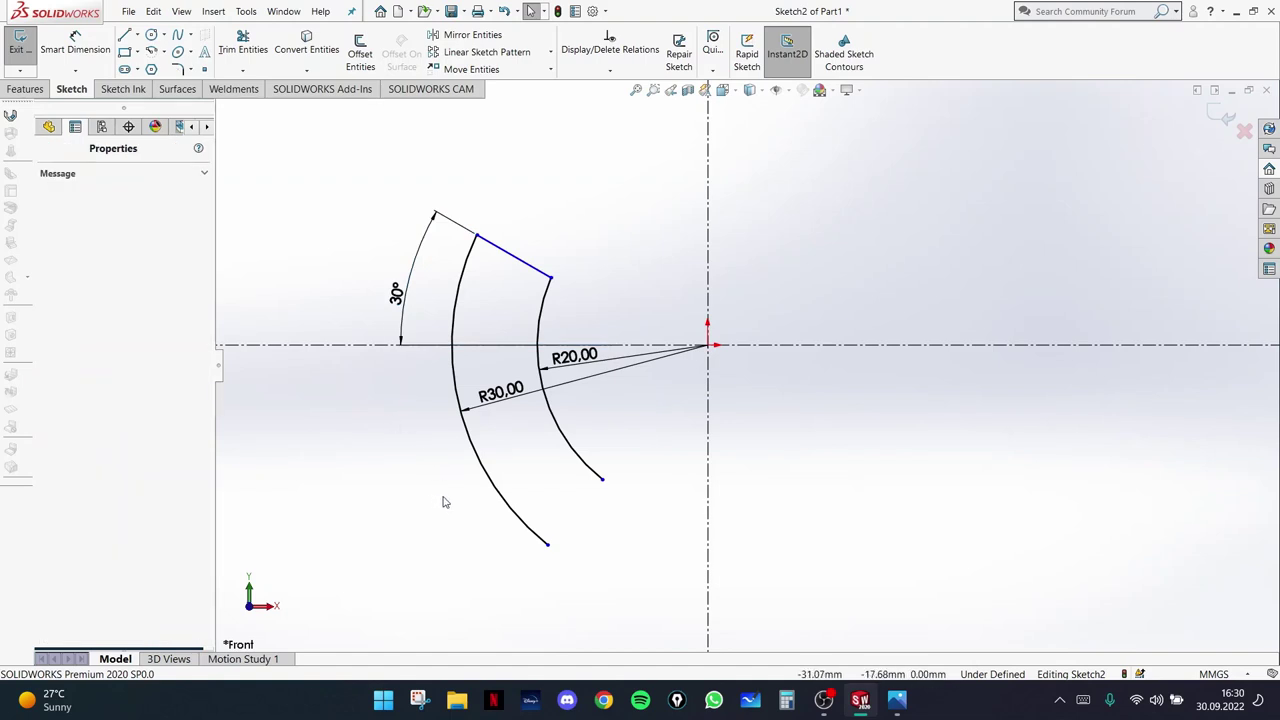
# - After checking the reference drawing, make the lower endpoint of the R20 arc coincident with the vertical centerline
pyautogui.click(897, 700)
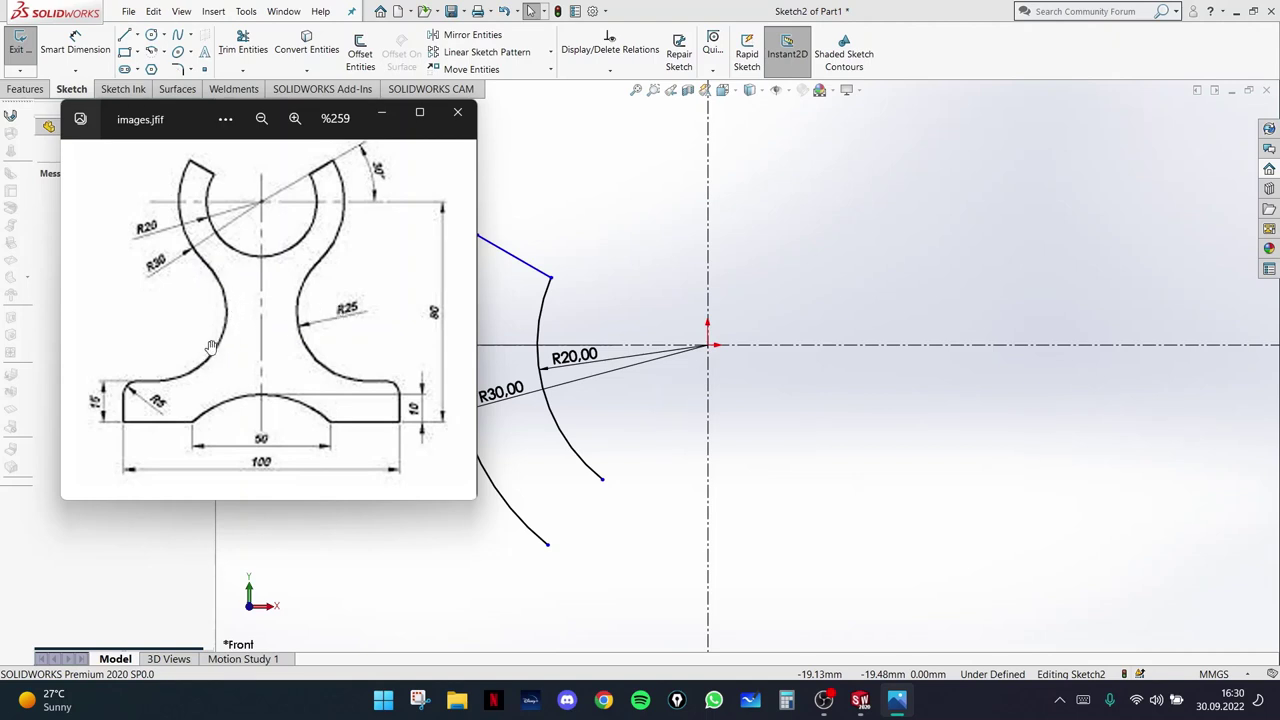
pyautogui.click(597, 194)
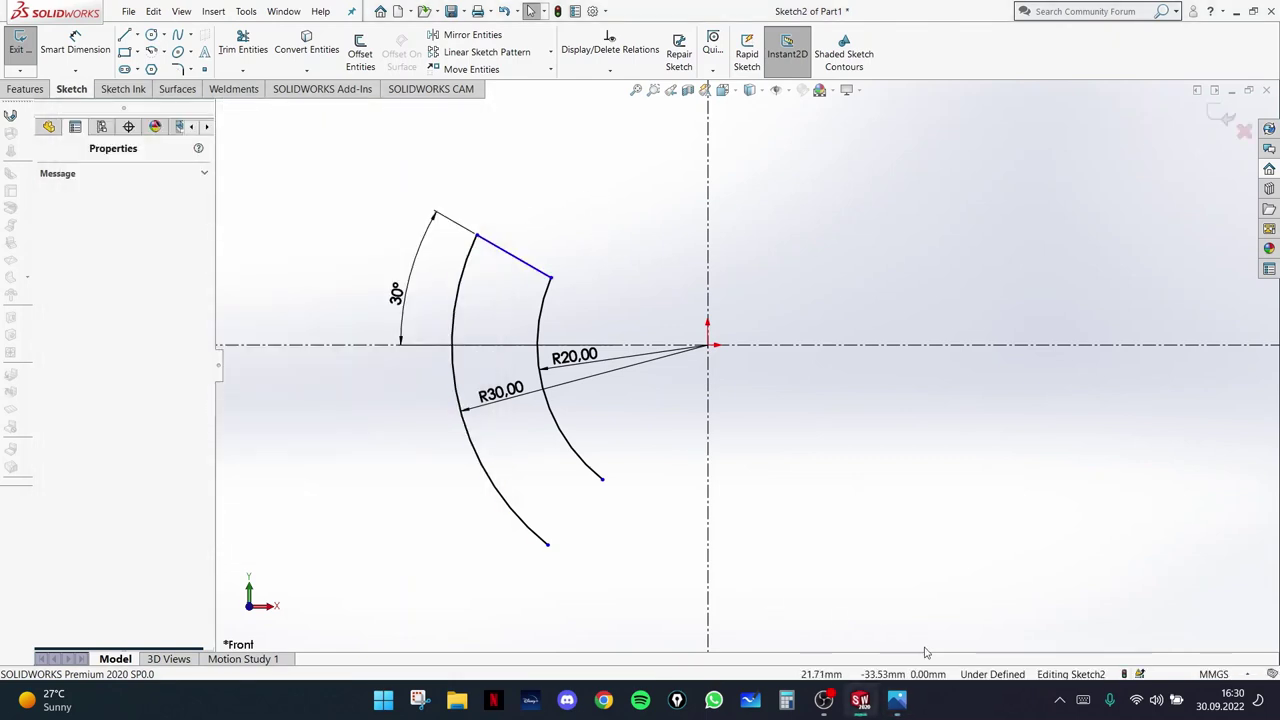
pyautogui.click(896, 702)
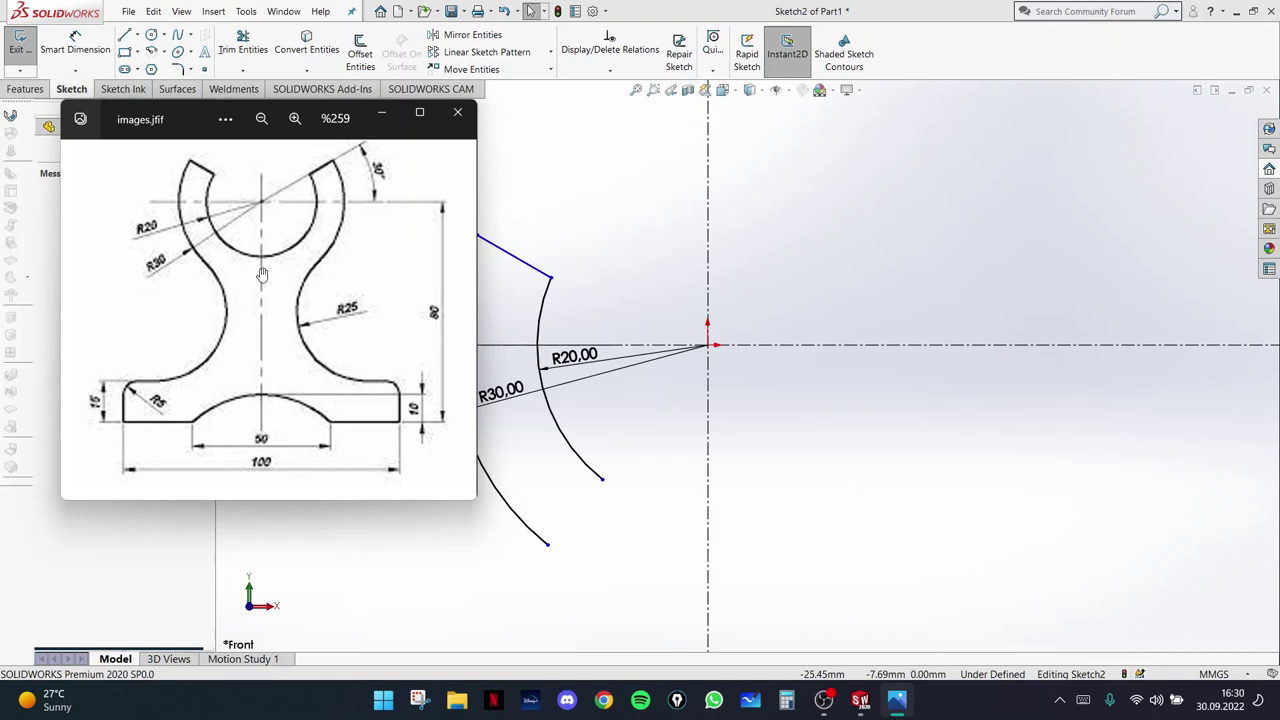
pyautogui.click(737, 509)
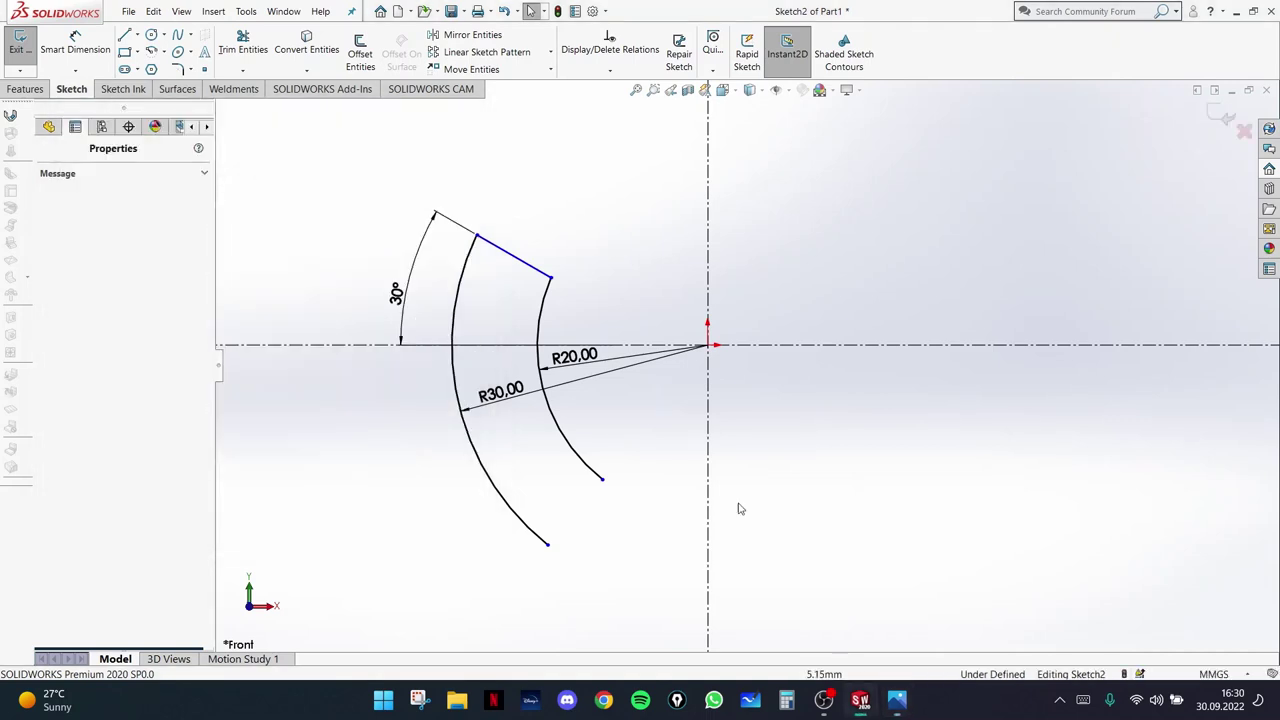
pyautogui.click(602, 480)
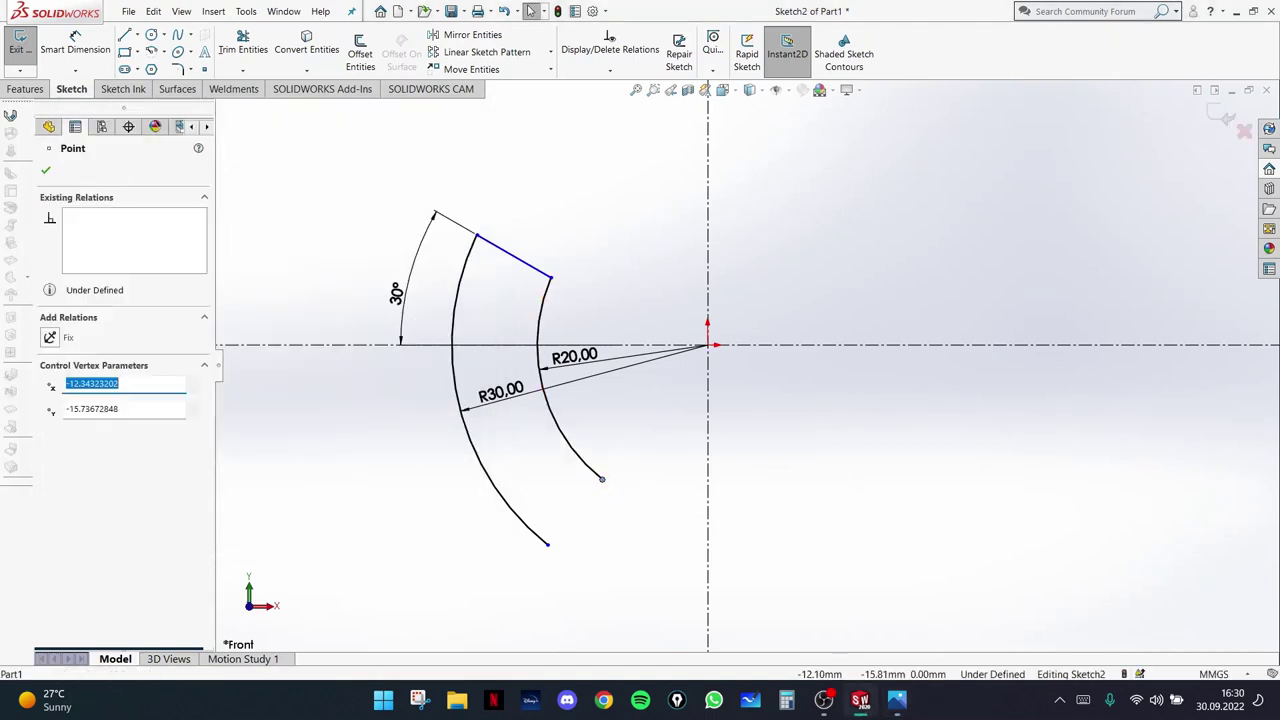
pyautogui.keyDown('ctrl'); pyautogui.click(713, 432); pyautogui.keyUp('ctrl')
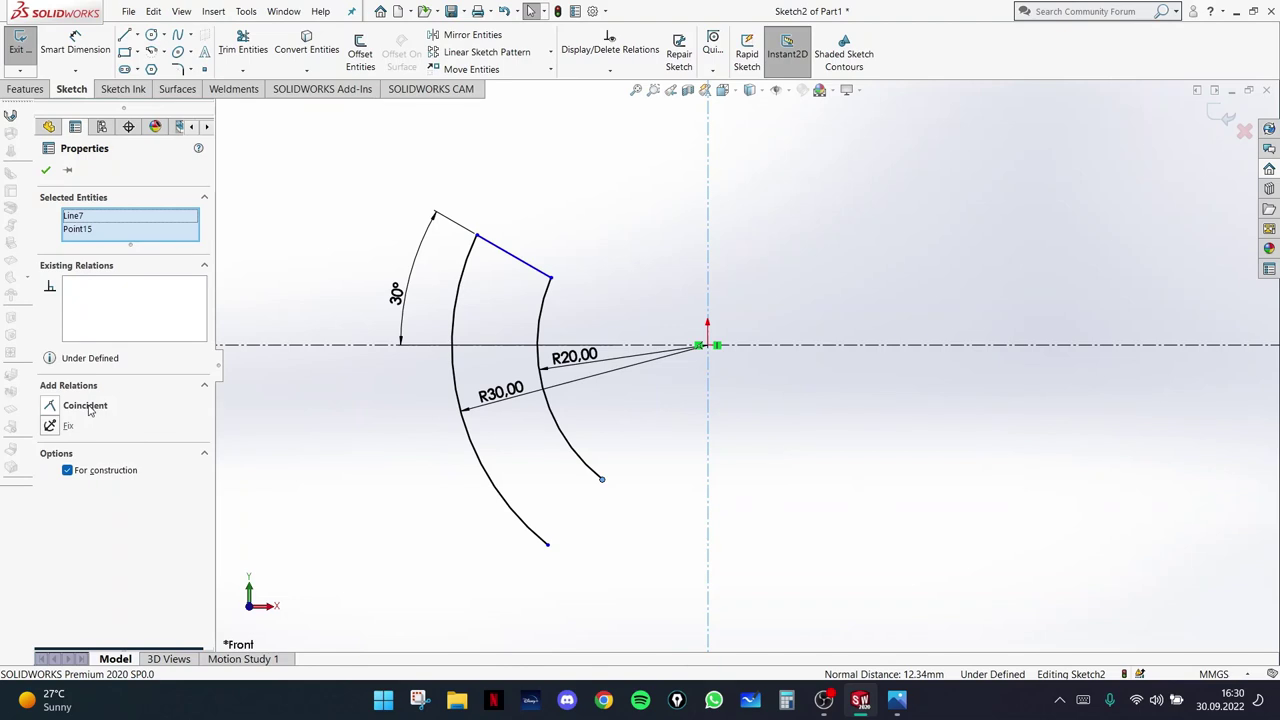
pyautogui.click(59, 410)
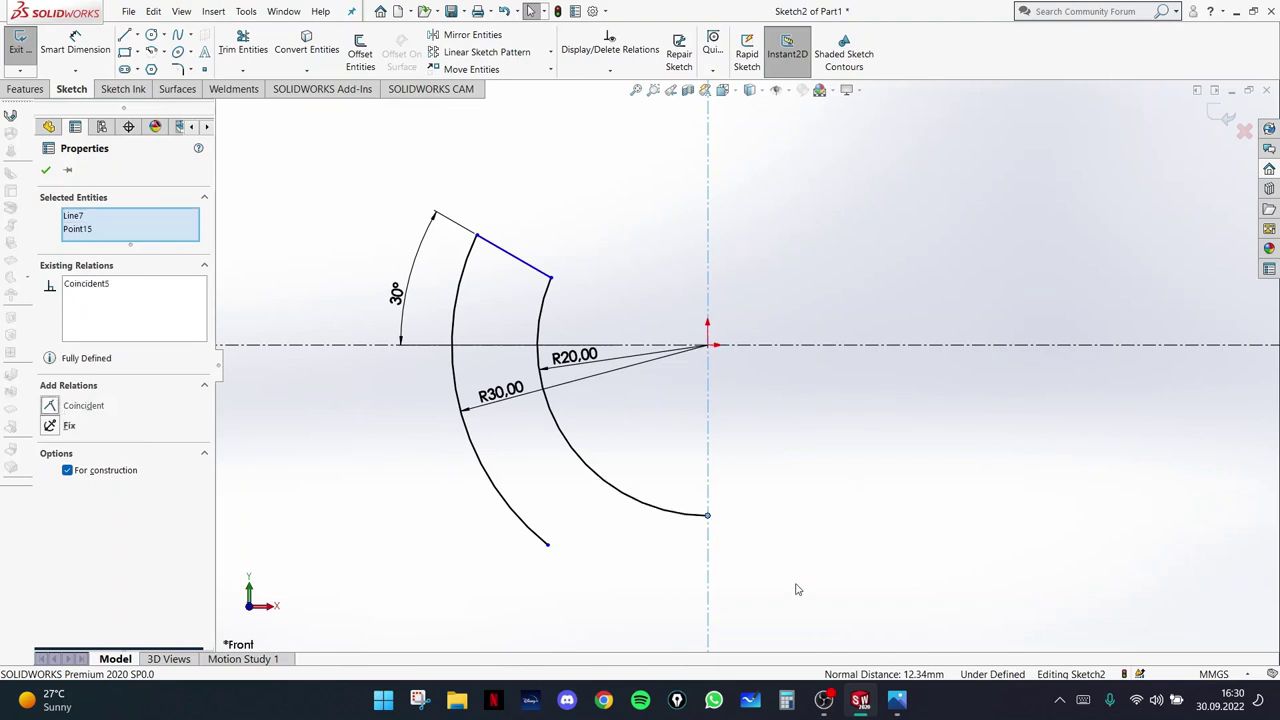
pyautogui.click(826, 557)
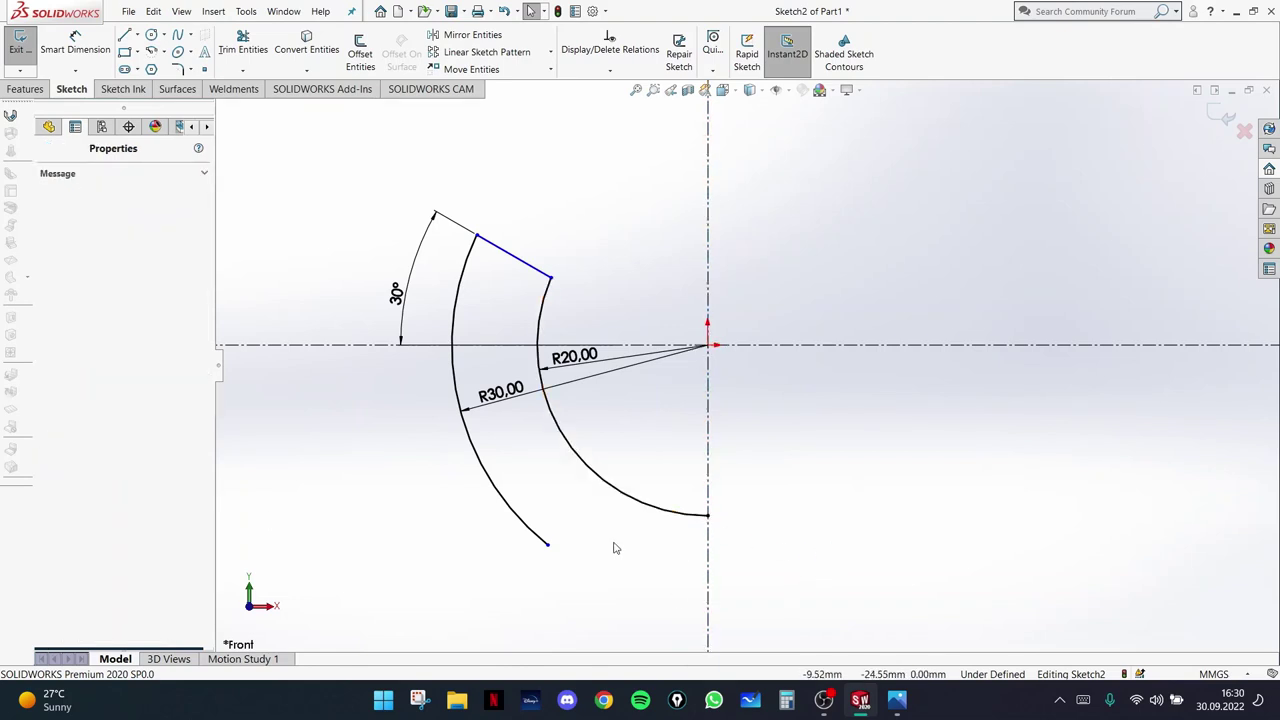
# - Check the reference drawing and sketch a tangent arc of about 25.5 mm radius from the R30 arc's lower endpoint, curving down toward negative X
pyautogui.scroll(-2, 612, 530)
pyautogui.scroll(5, 640, 512)
pyautogui.scroll(-1, 800, 410)
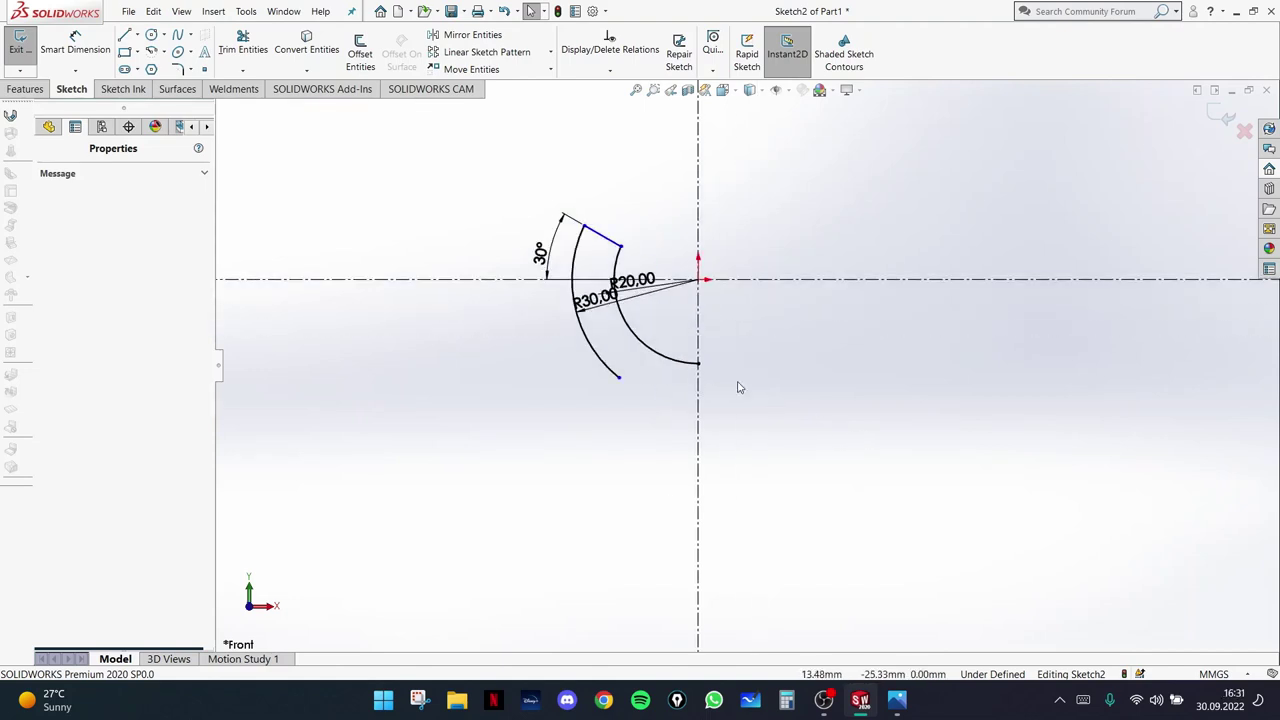
pyautogui.click(163, 55)
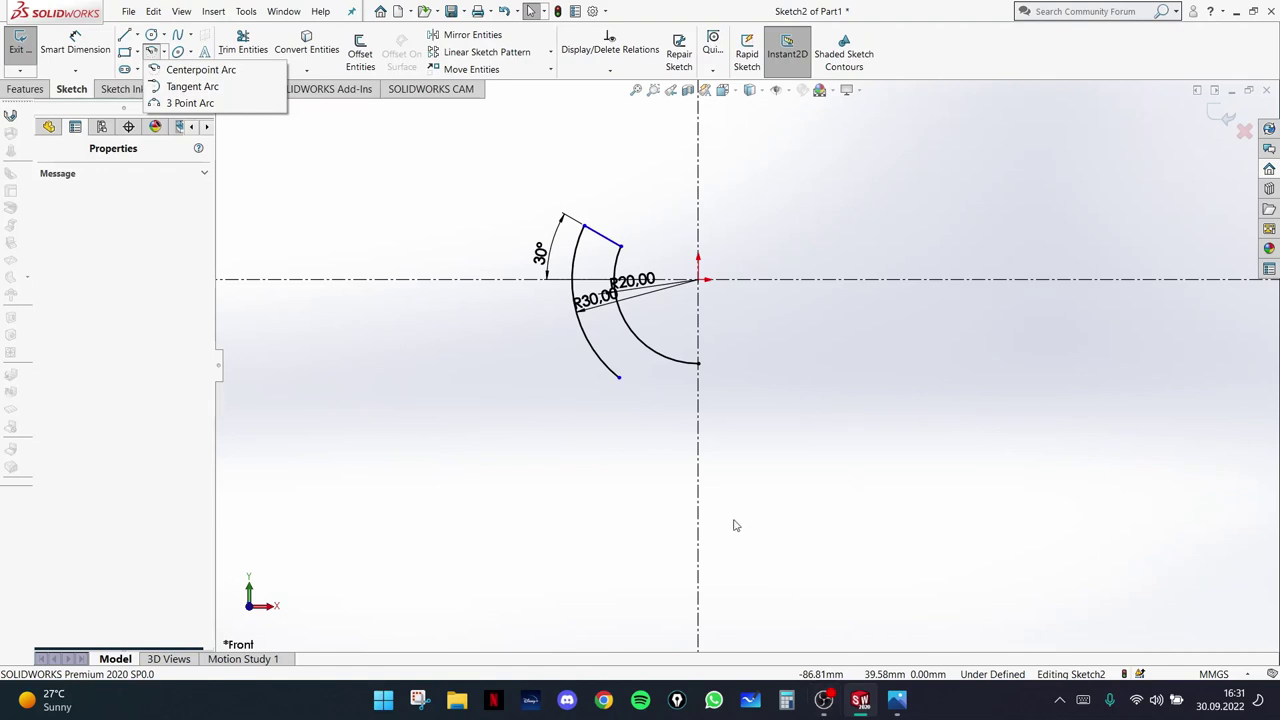
pyautogui.click(896, 700)
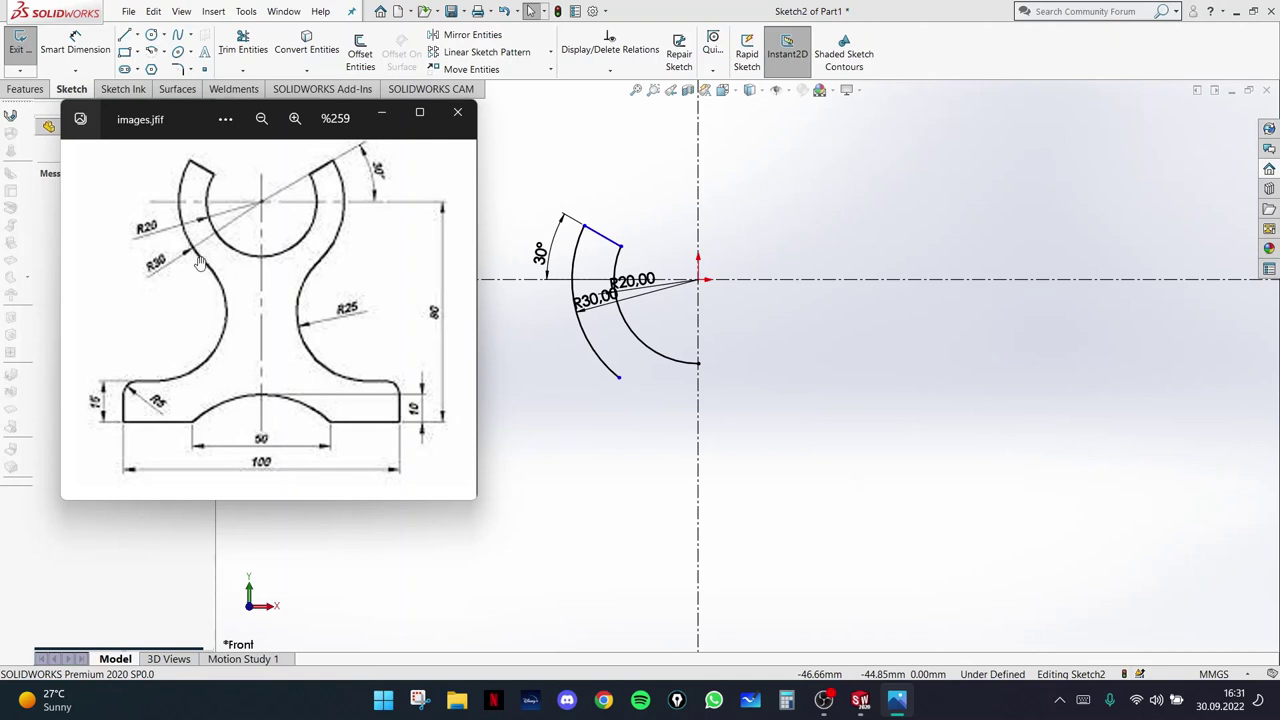
pyautogui.click(531, 389)
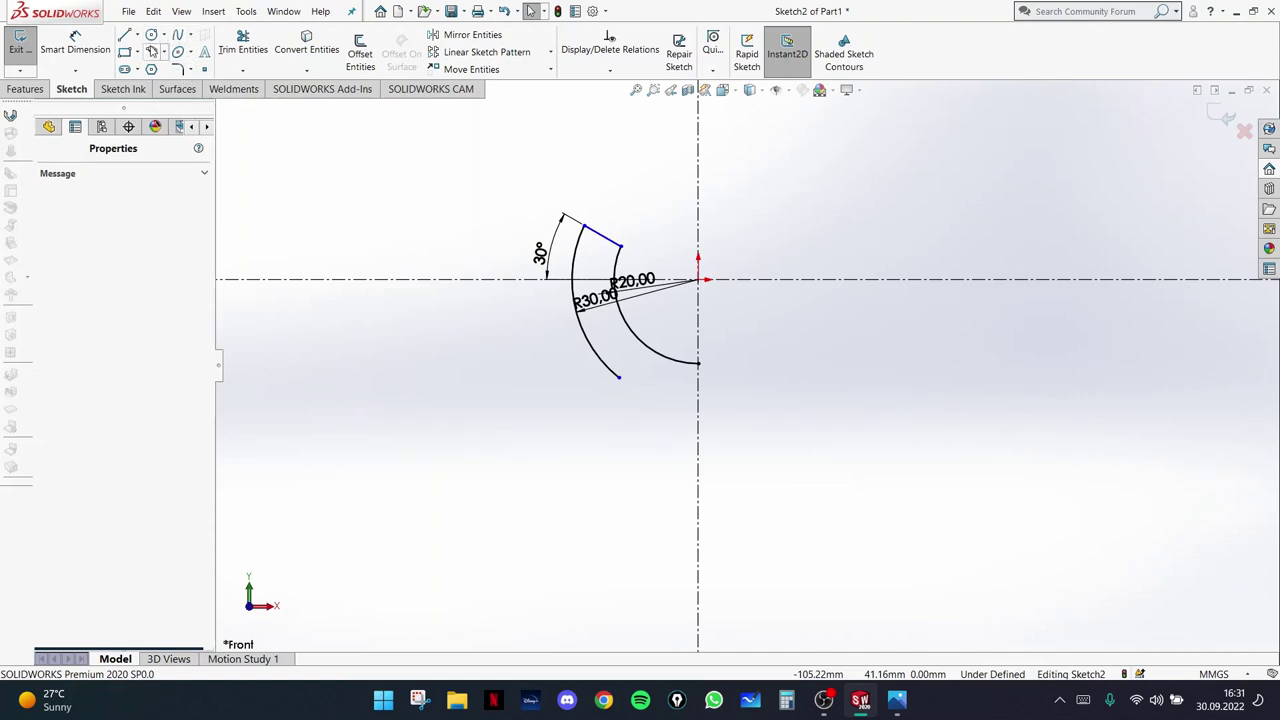
pyautogui.click(152, 52)
pyautogui.click(164, 51)
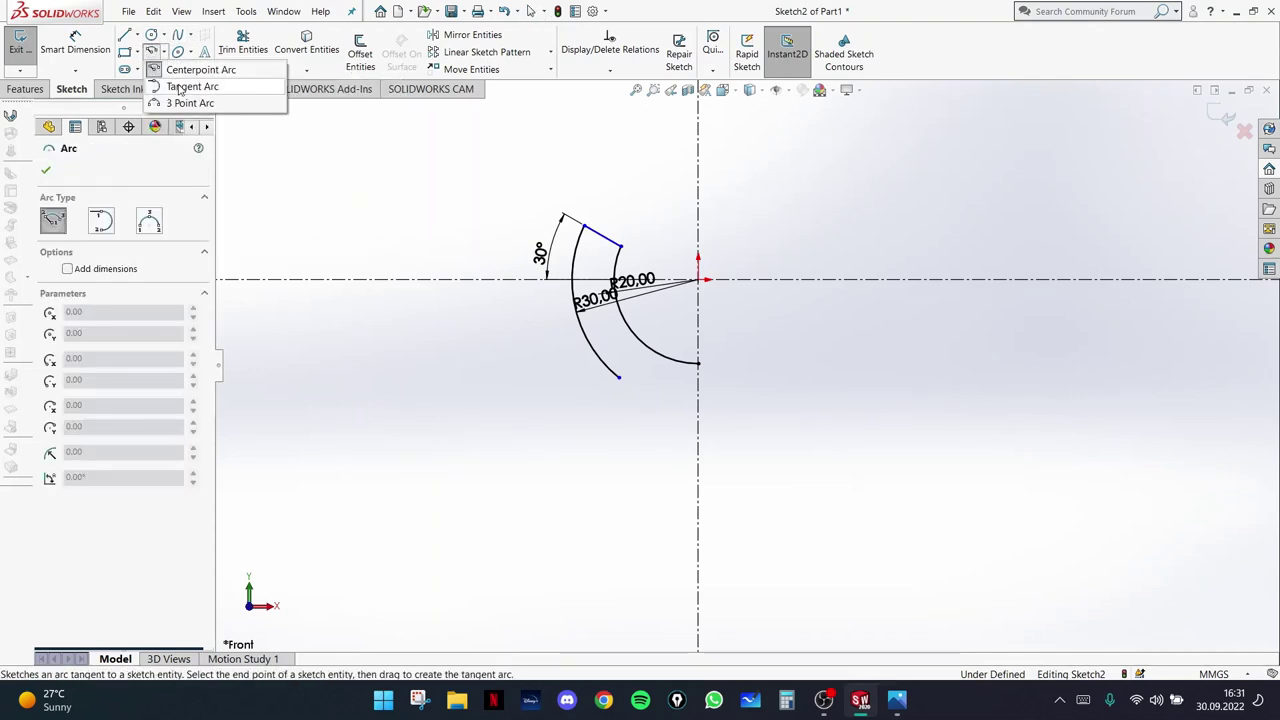
pyautogui.click(180, 87)
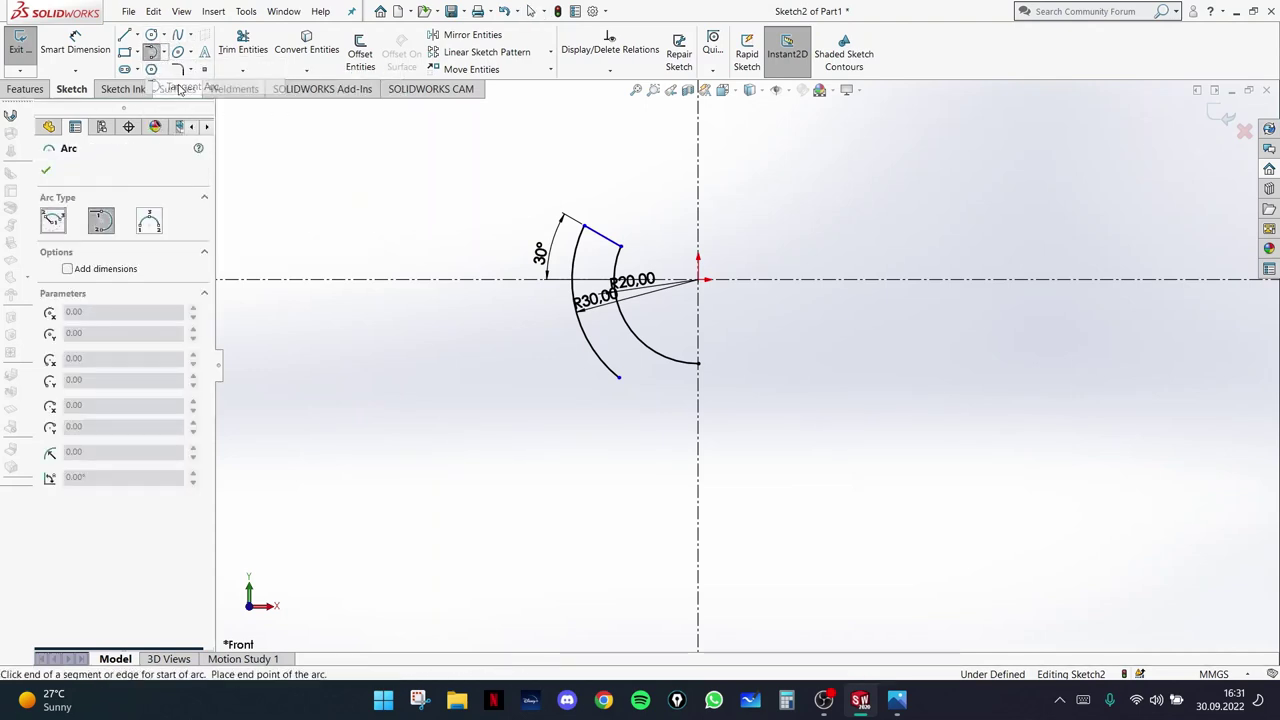
pyautogui.click(620, 380)
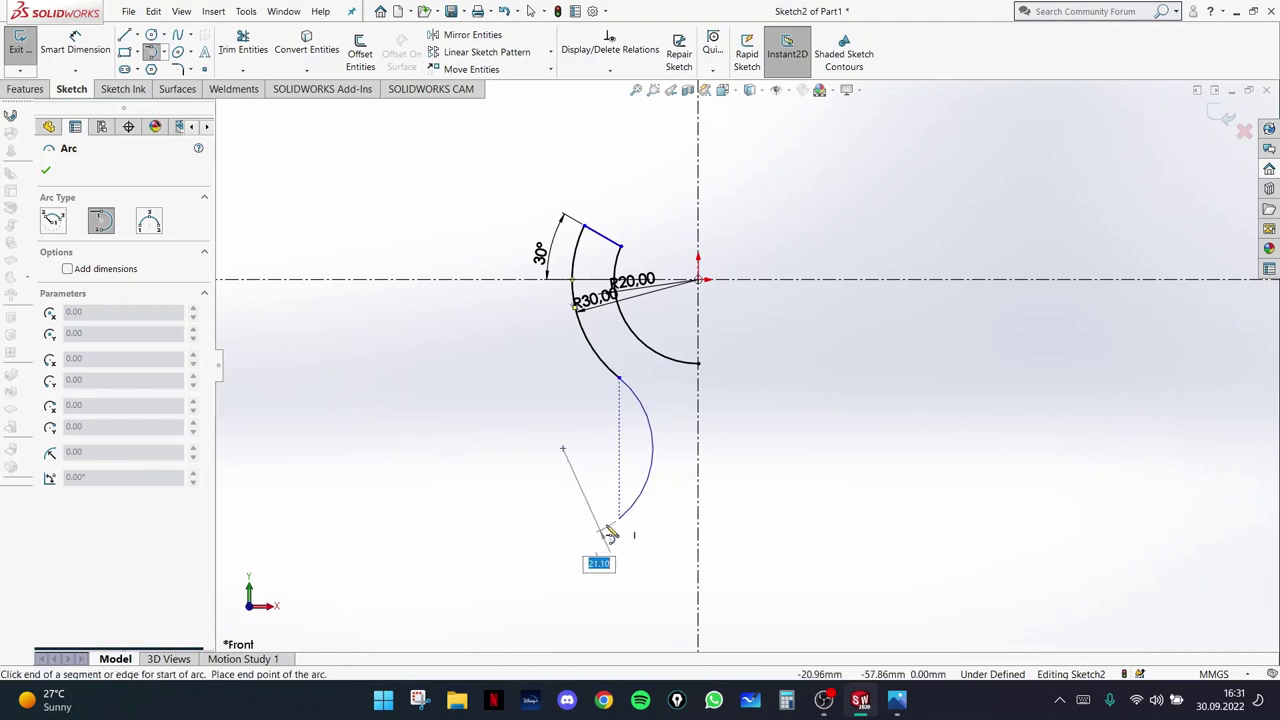
pyautogui.click(532, 568)
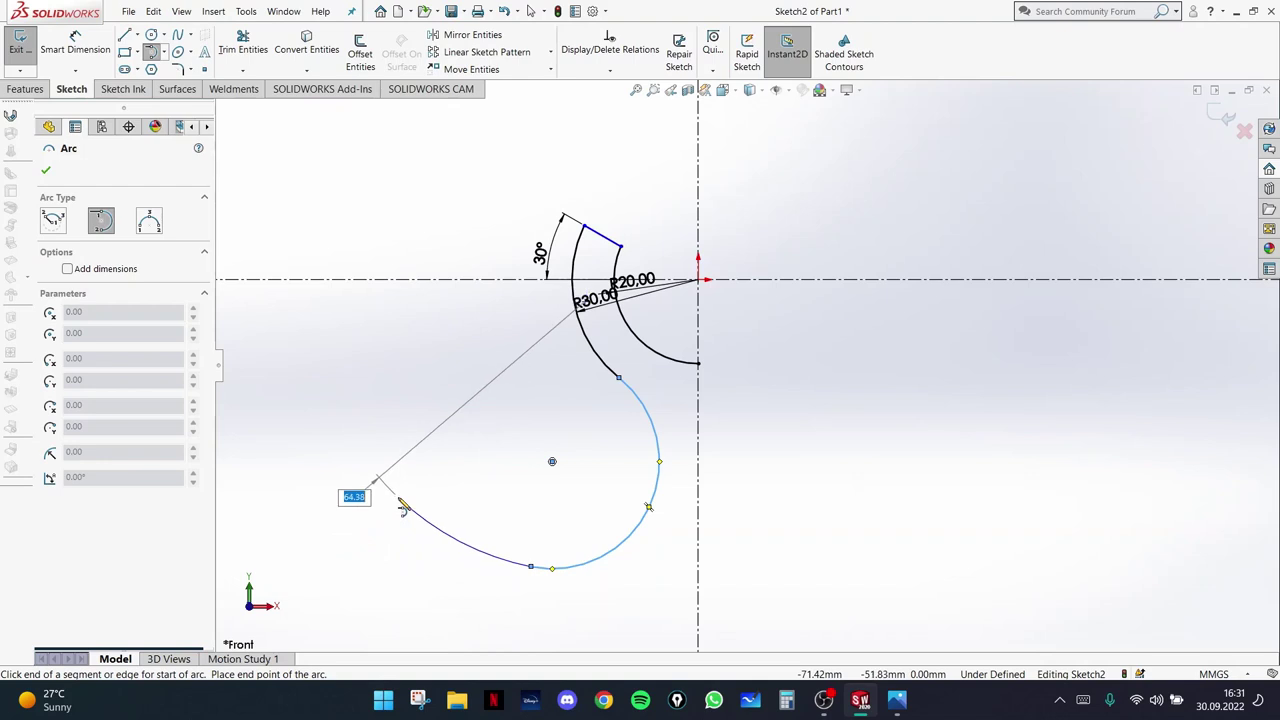
pyautogui.press('Escape')
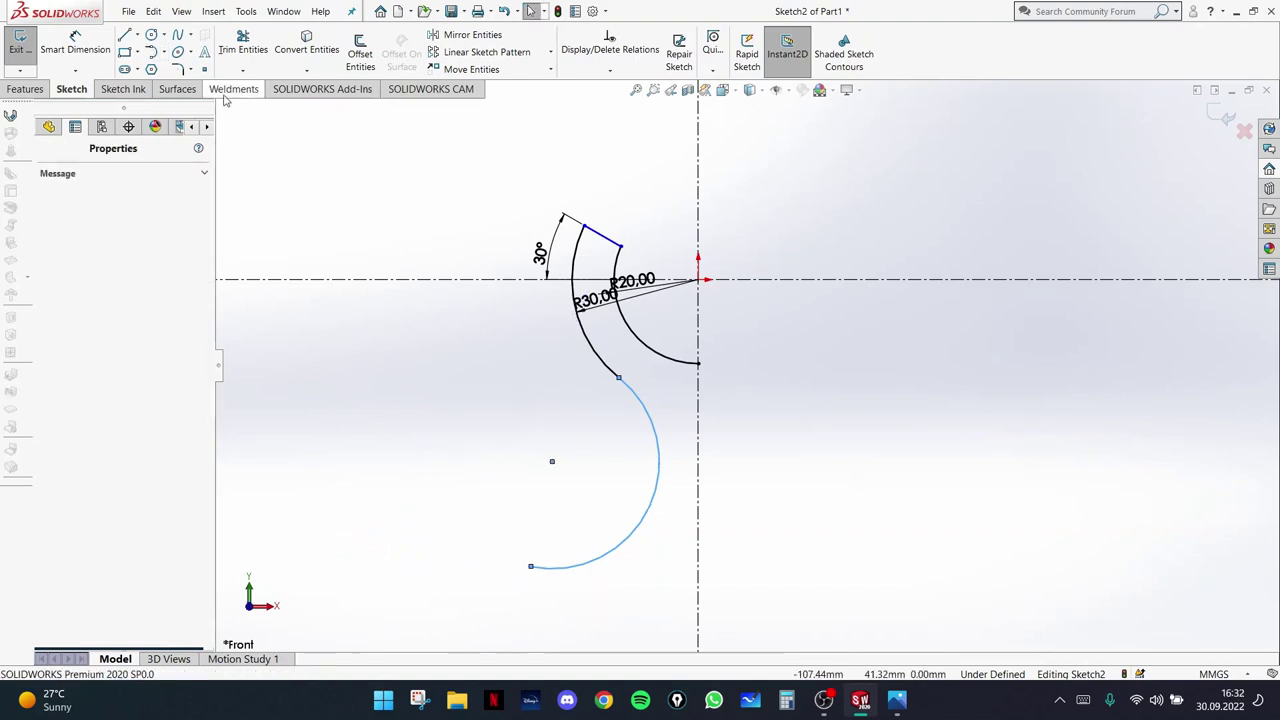
# - Dimension the tangent arc below the R30 arc with a radius of 25 mm
pyautogui.click(84, 60)
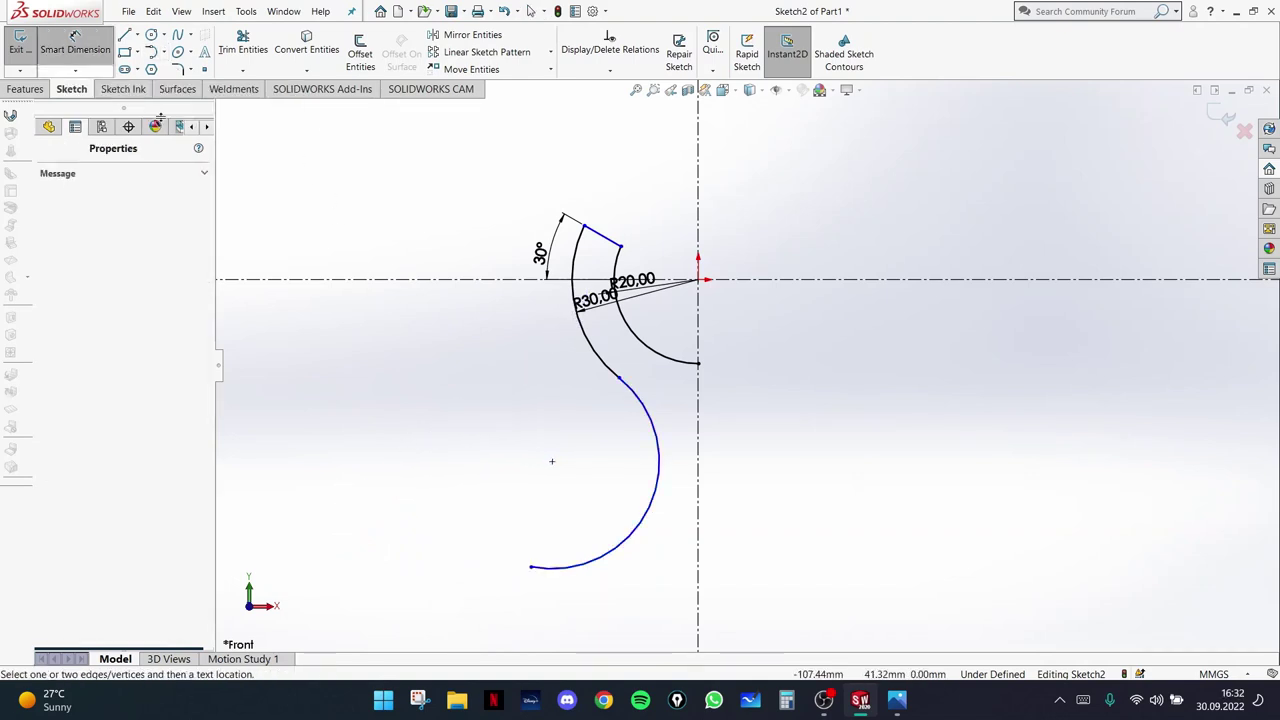
pyautogui.click(627, 550)
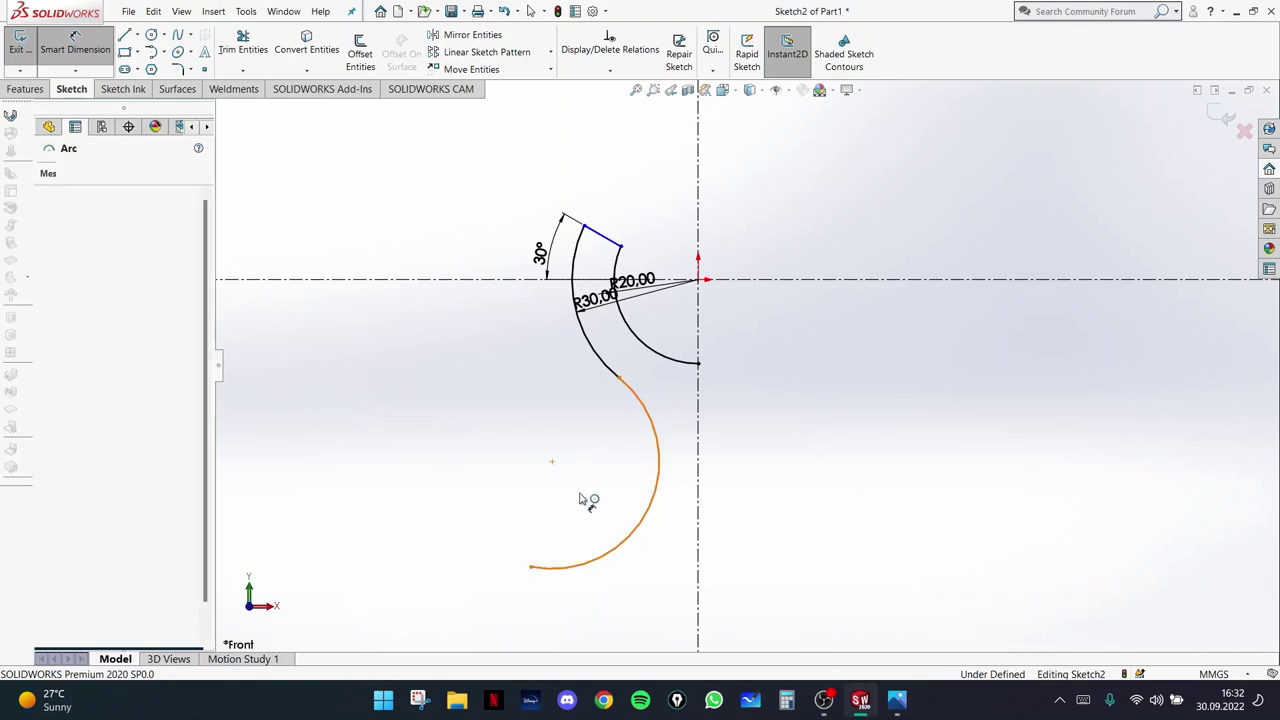
pyautogui.click(603, 487)
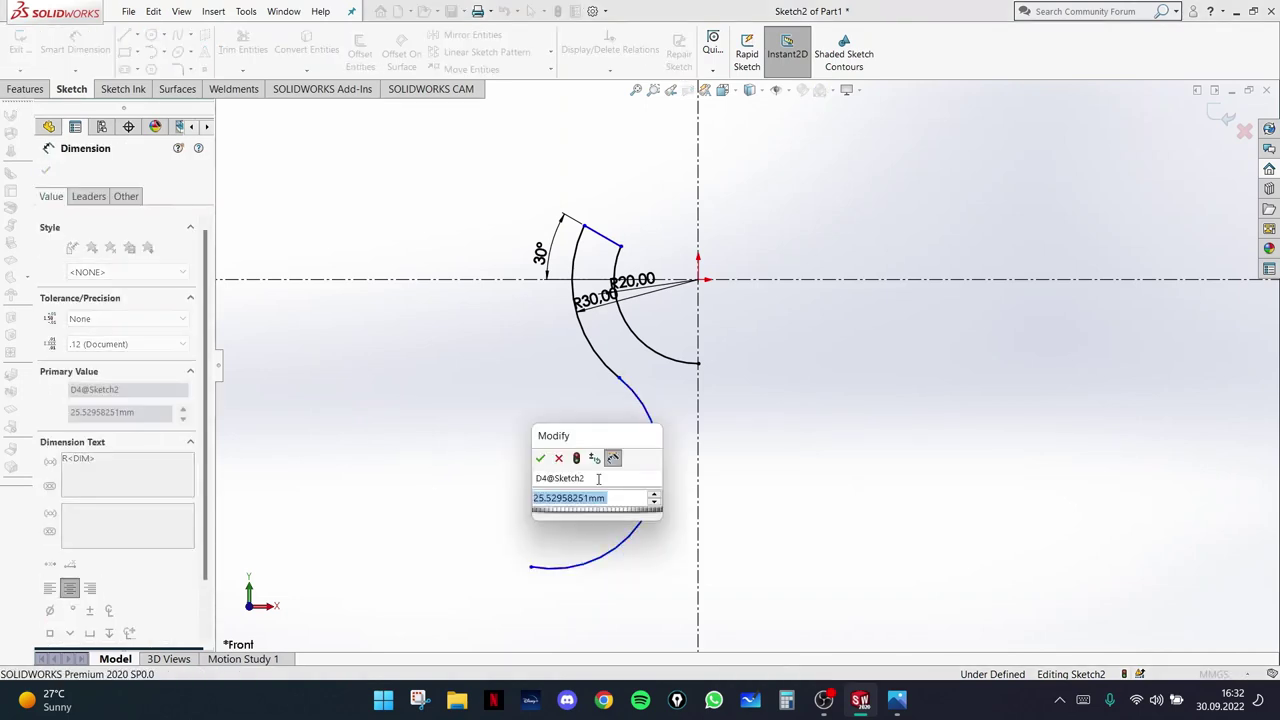
pyautogui.write('25')
pyautogui.press('Return')
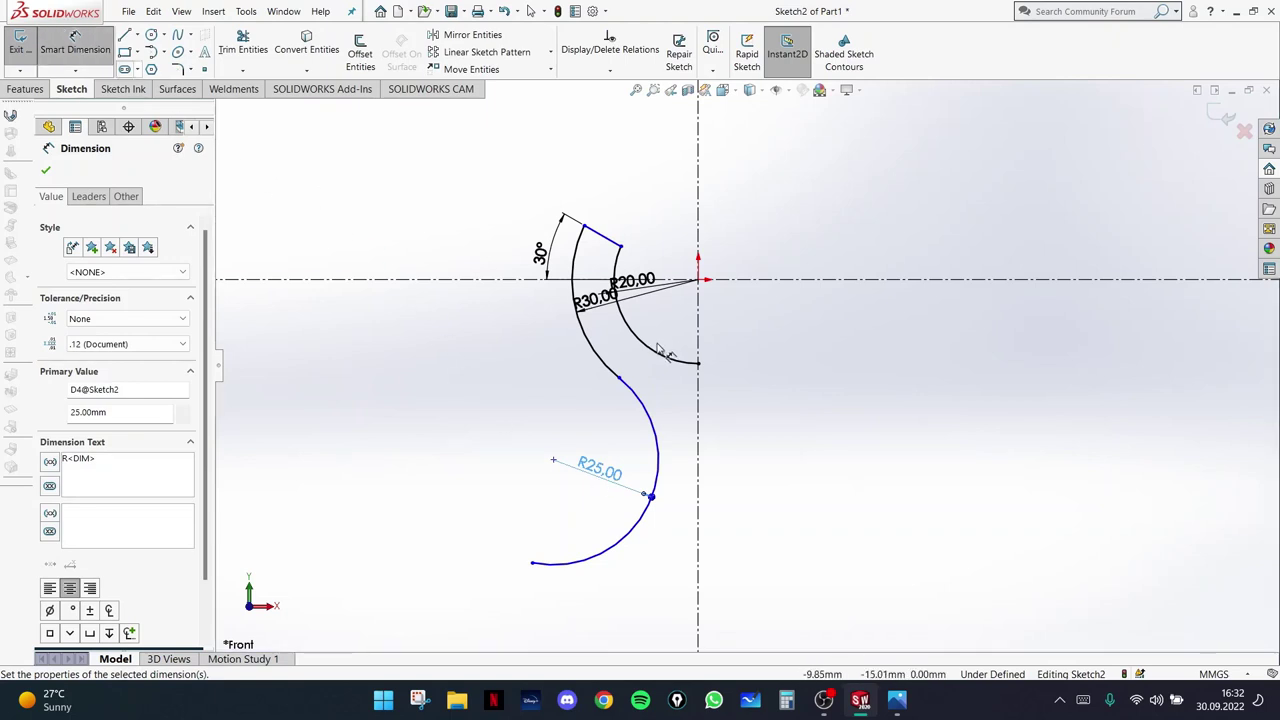
# - Check the reference drawing and sketch a tangent arc of about 11.4 mm radius from the R25 arc's lower endpoint, curving down toward negative X
pyautogui.moveTo(708, 408)
pyautogui.keyDown('ctrl'); pyautogui.mouseDown(button='middle')
pyautogui.moveTo(755, 420)
pyautogui.moveTo(797, 457)
pyautogui.mouseUp(button='middle'); pyautogui.keyUp('ctrl')
pyautogui.scroll(2, 791, 423)
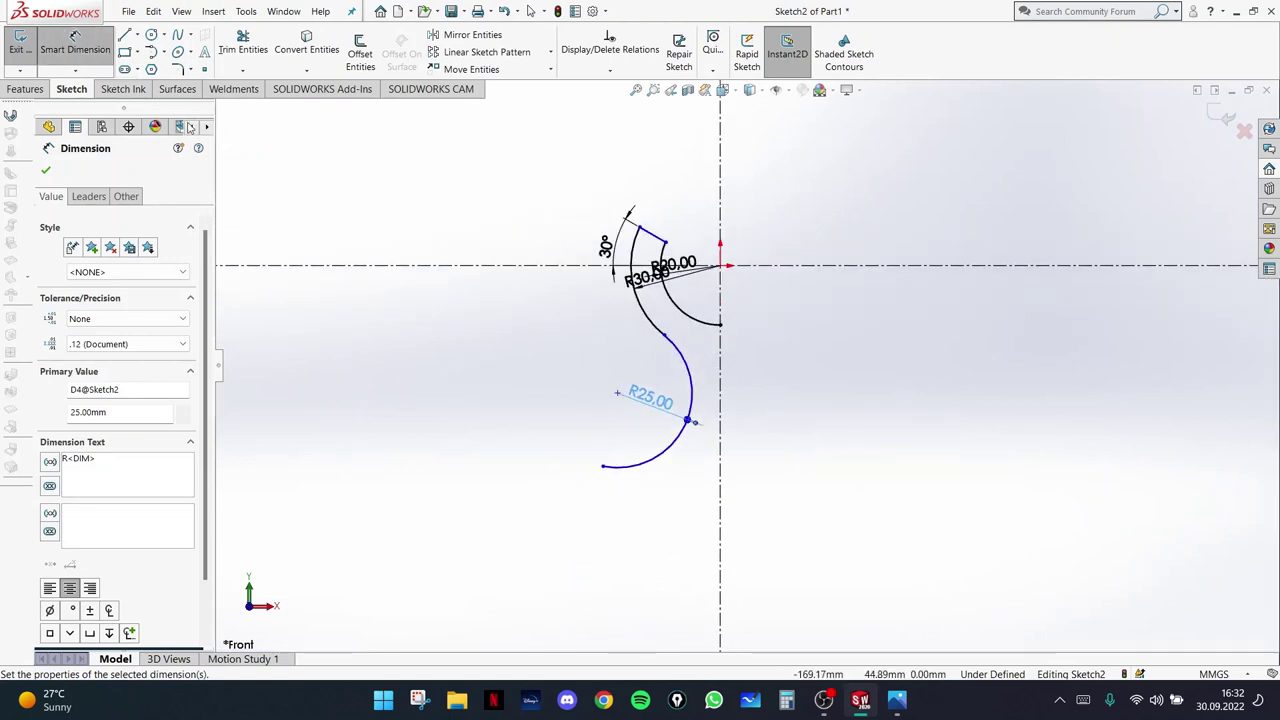
pyautogui.click(897, 700)
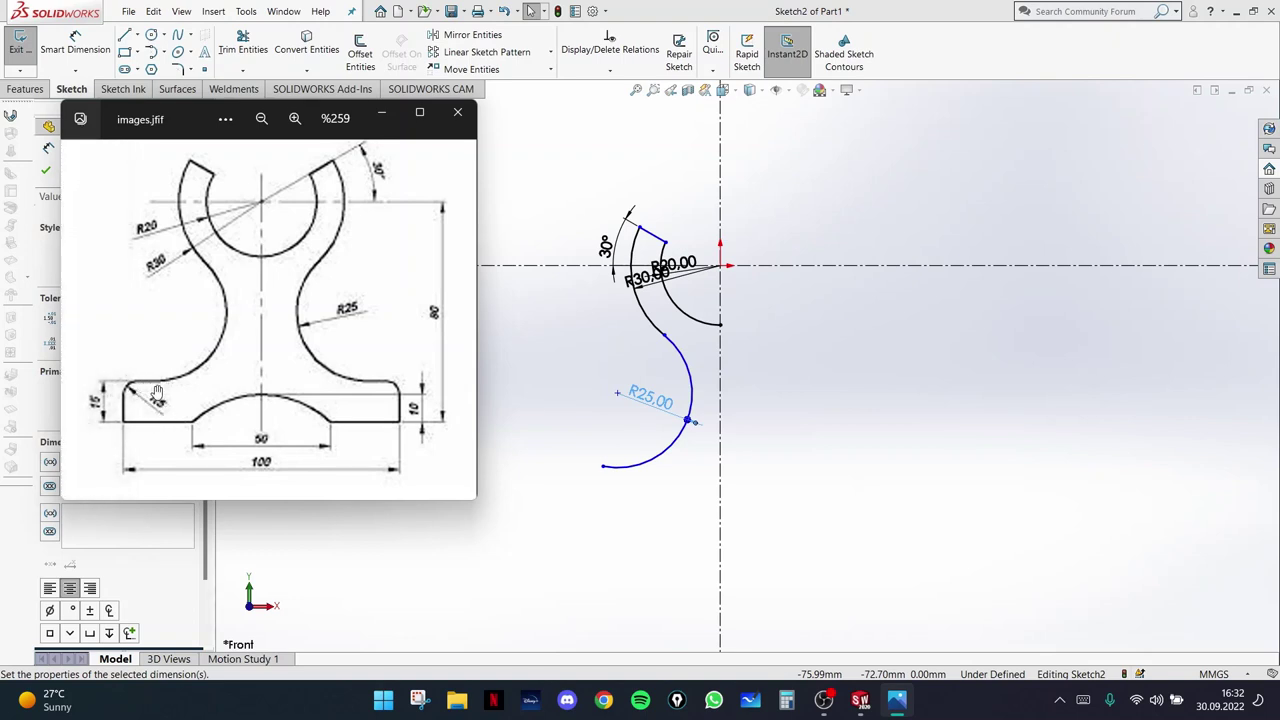
pyautogui.click(382, 113)
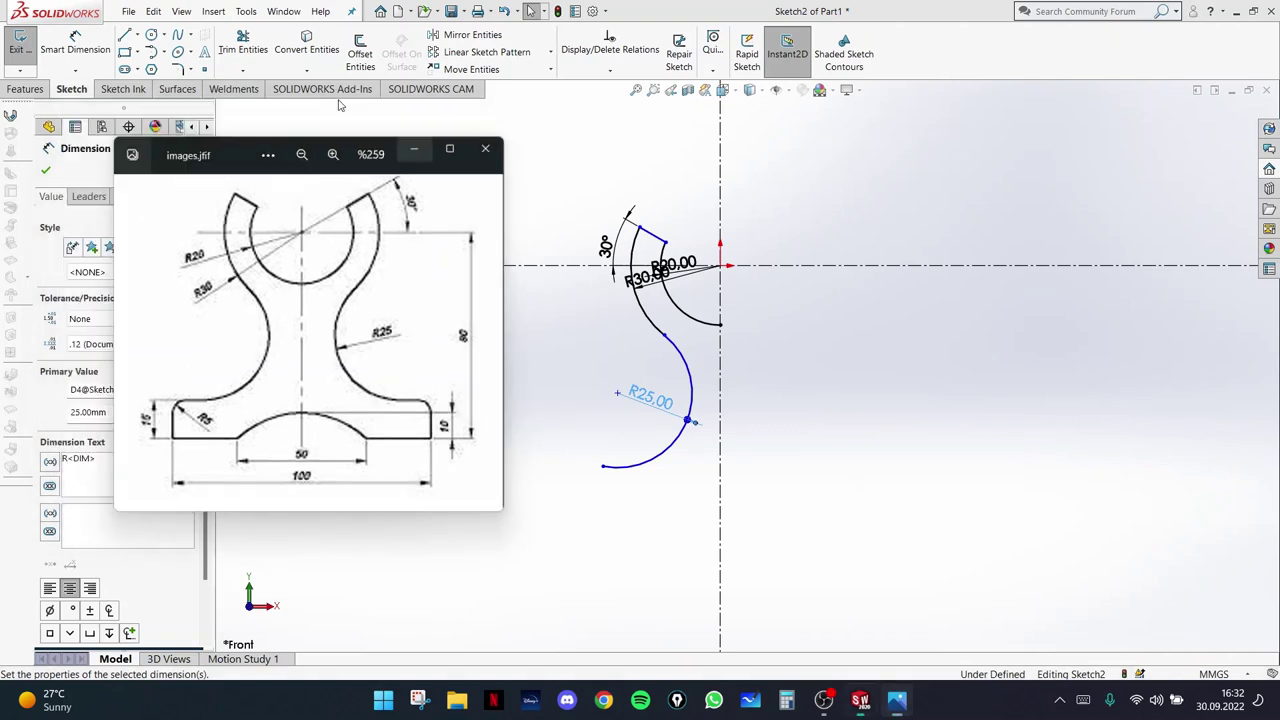
pyautogui.click(149, 51)
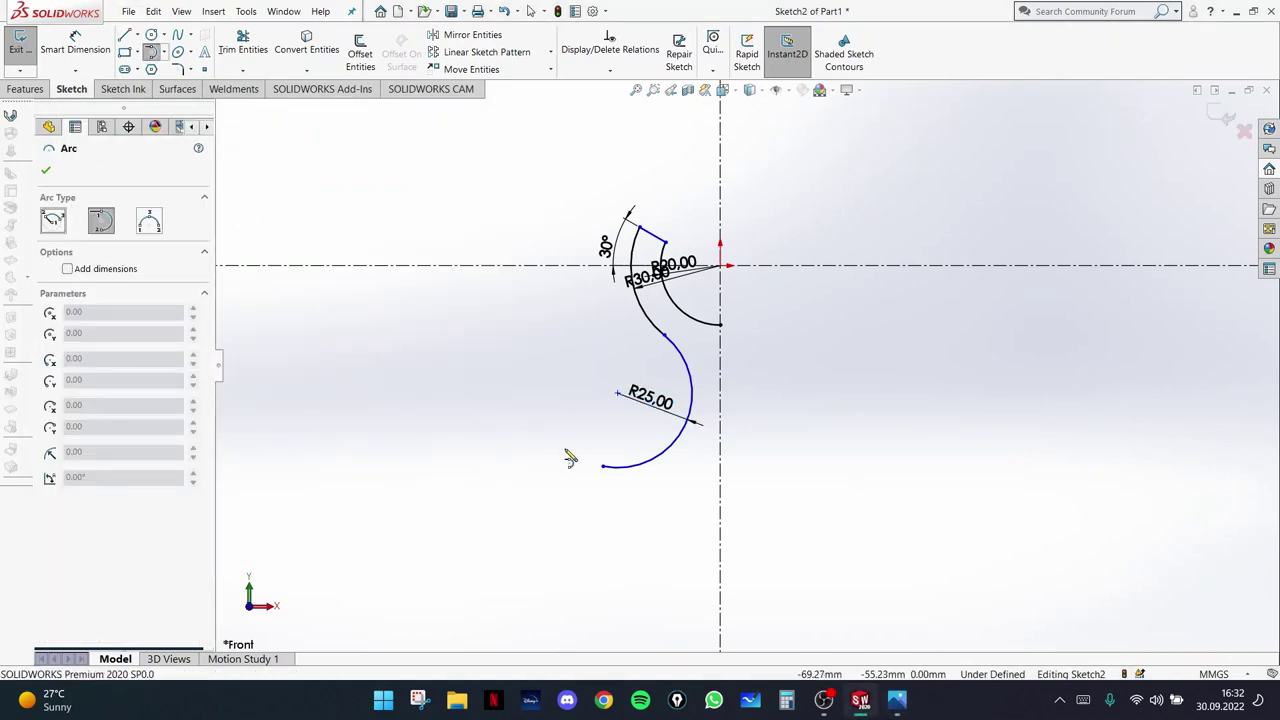
pyautogui.click(603, 468)
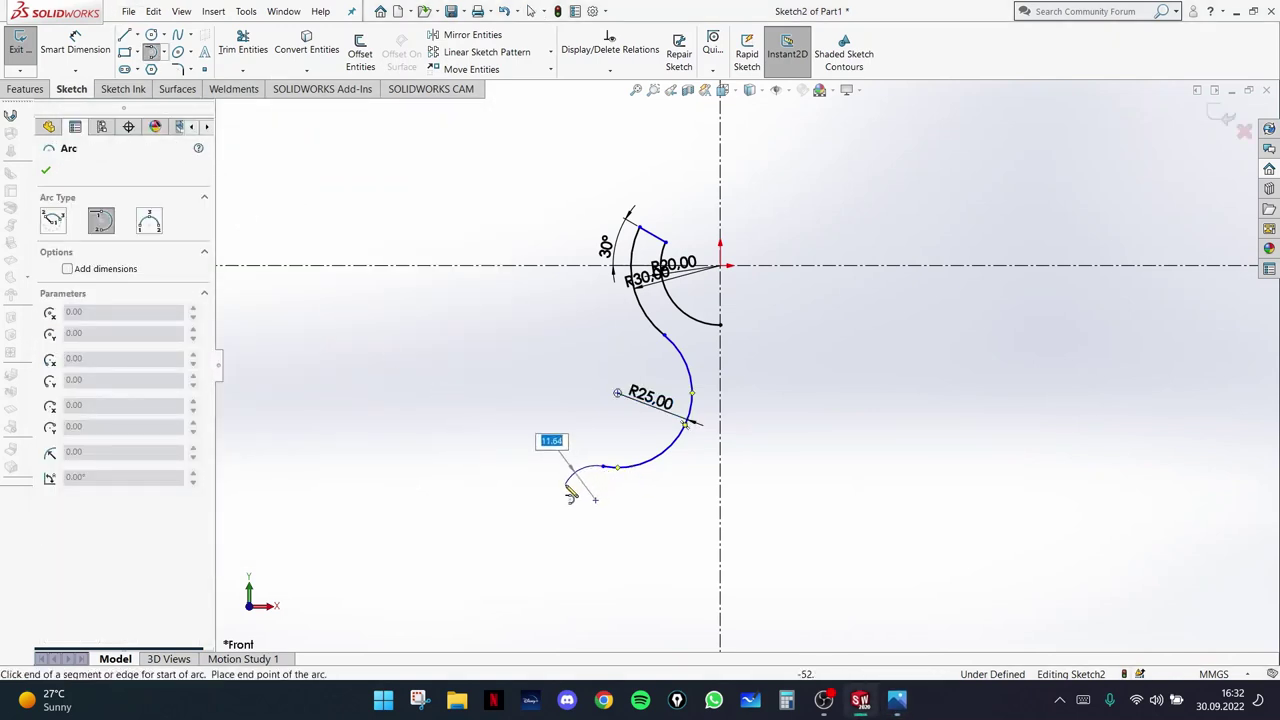
pyautogui.click(566, 484)
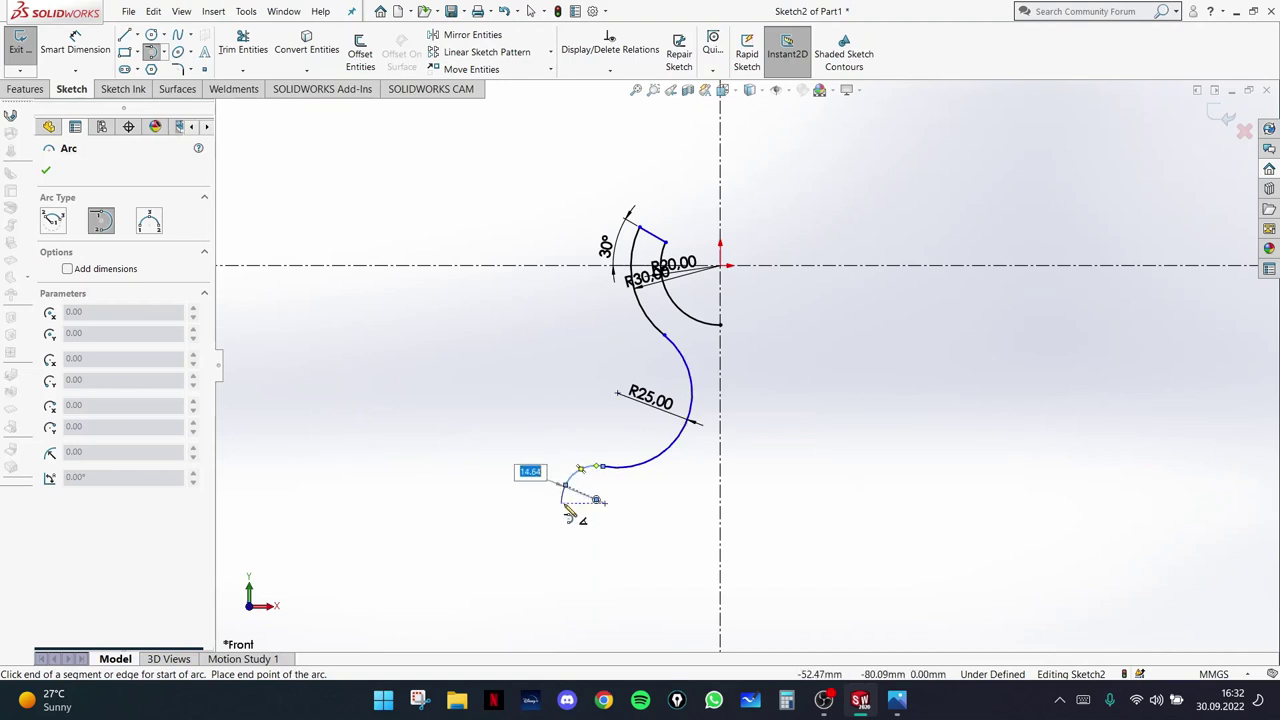
# - Dimension the small tangent arc at the foot with a radius of 5 mm and move its dimension text closer to the R25 arc
pyautogui.click(75, 45)
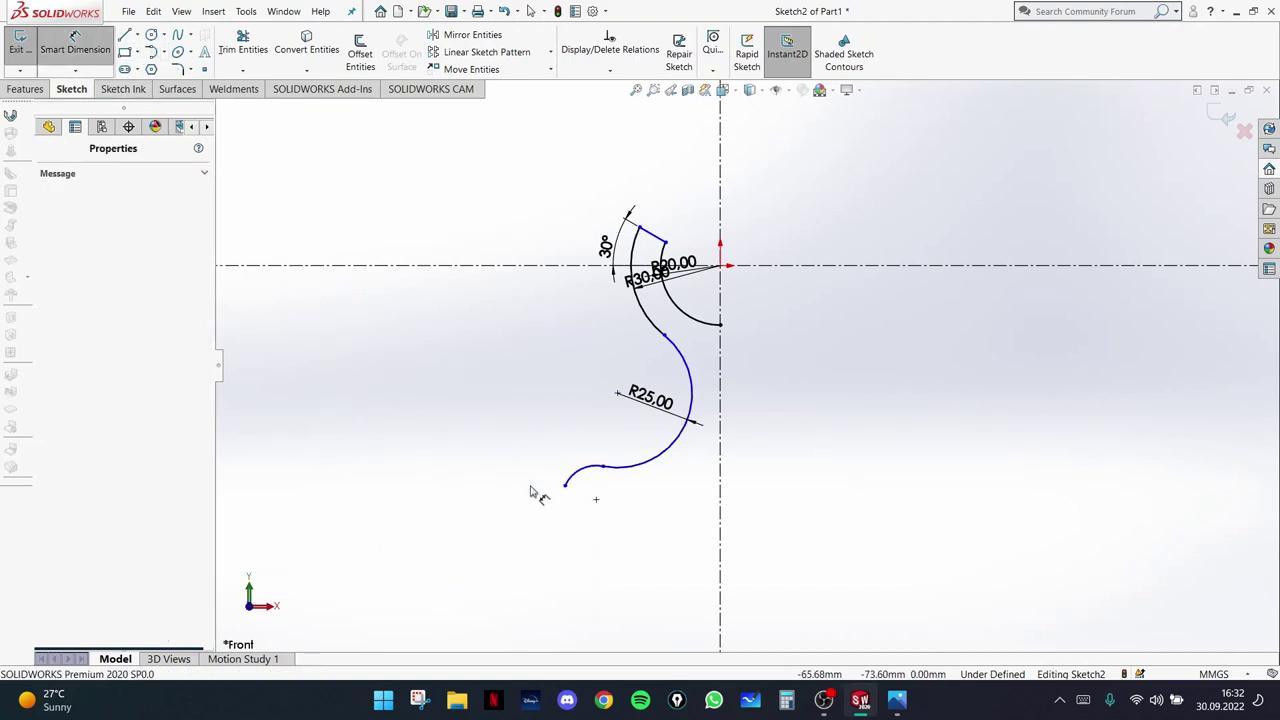
pyautogui.click(584, 473)
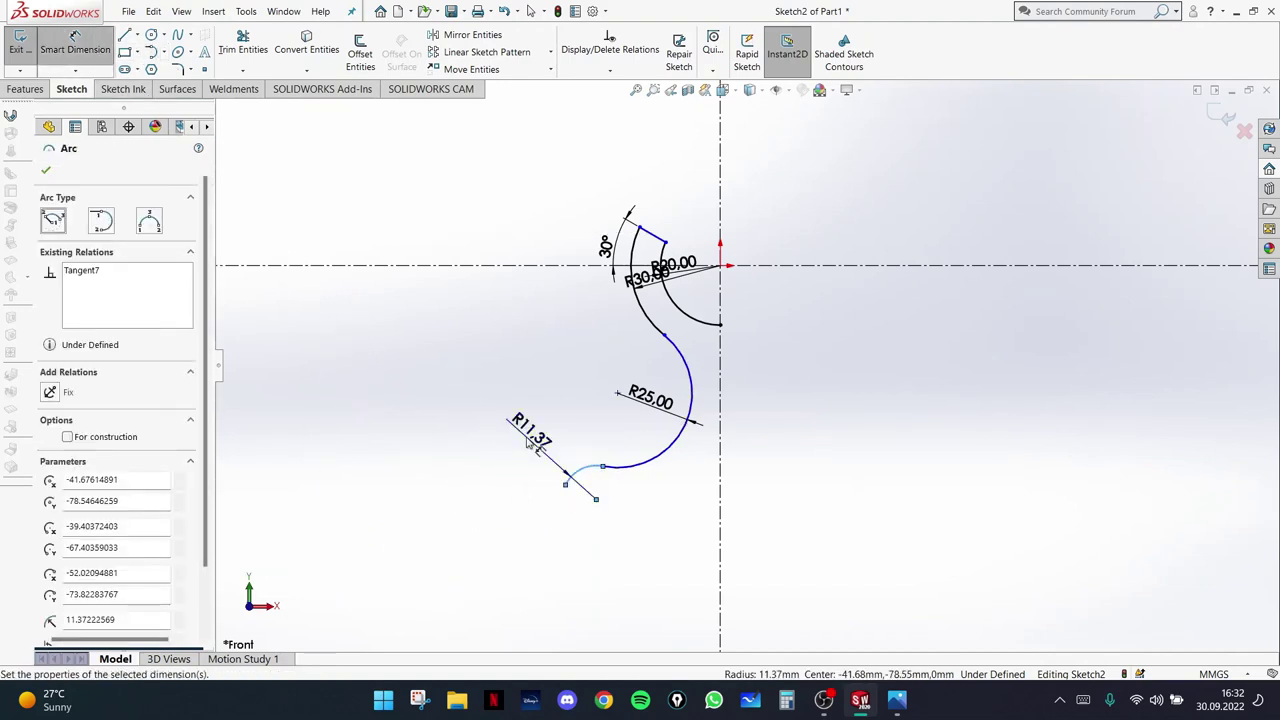
pyautogui.click(528, 439)
pyautogui.write('5')
pyautogui.press('Return')
pyautogui.scroll(-4, 643, 486)
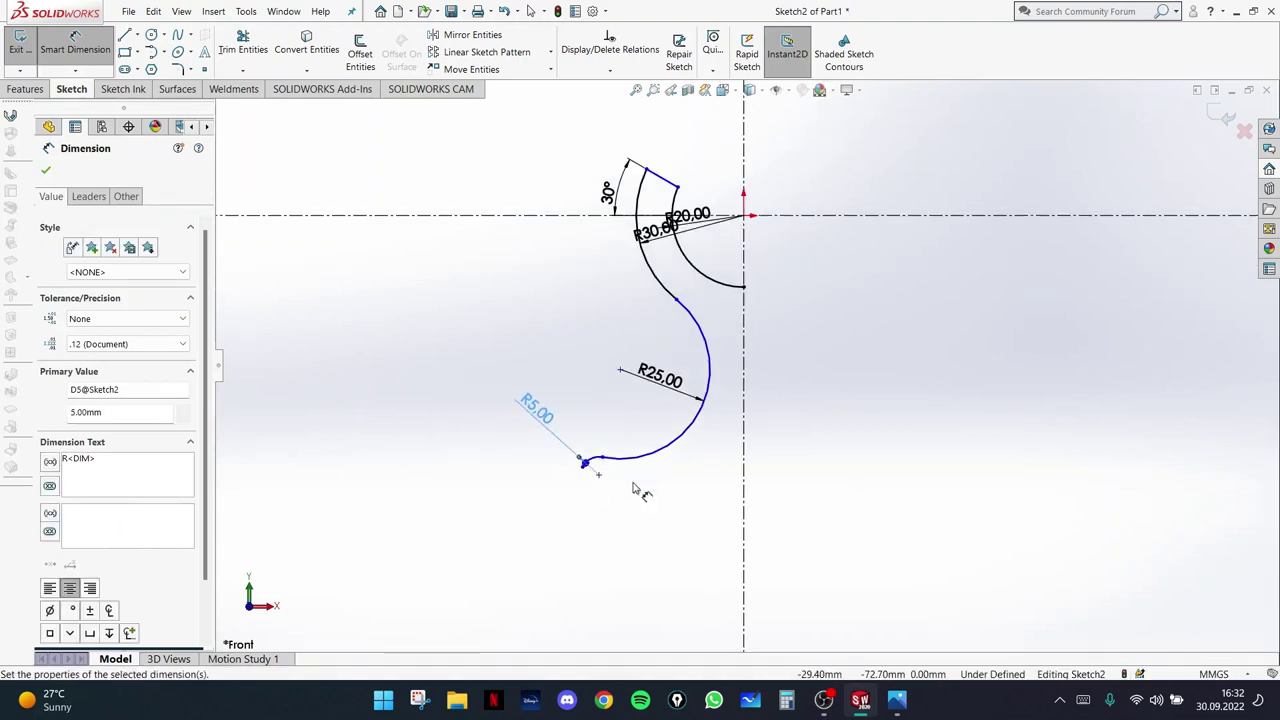
pyautogui.press('Escape')
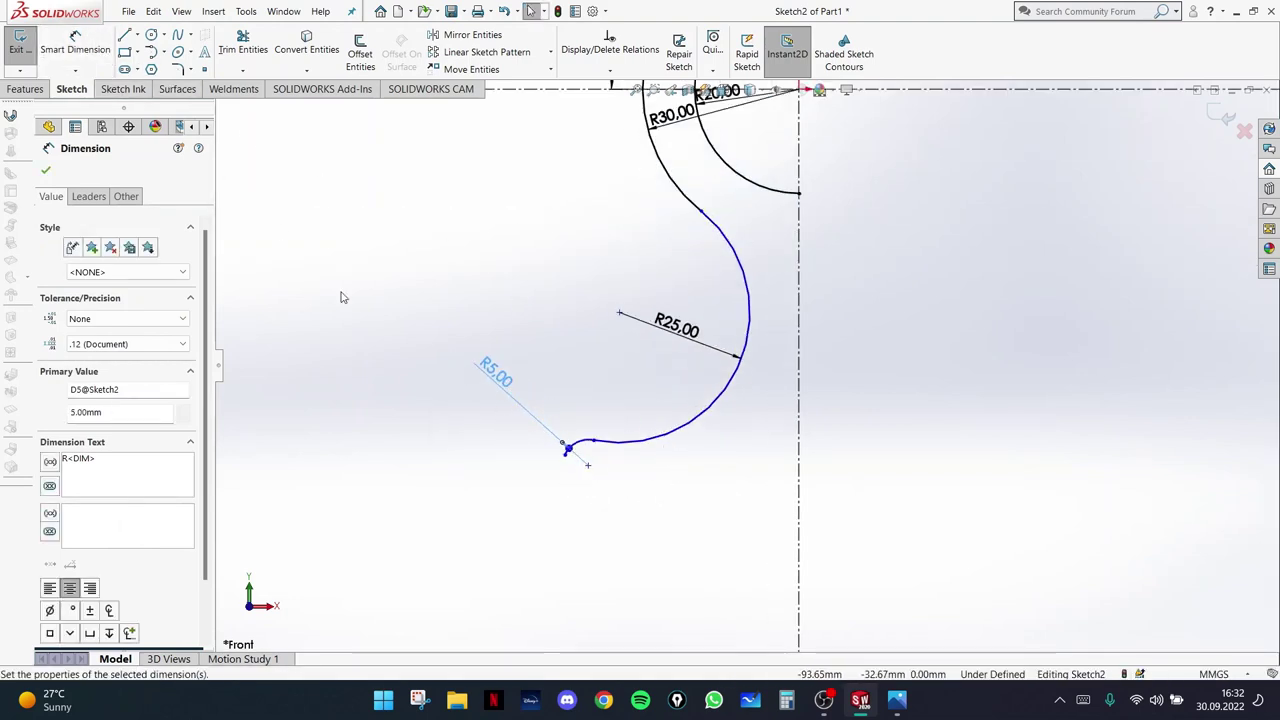
pyautogui.press('Escape')
pyautogui.moveTo(503, 382); pyautogui.dragTo(556, 356)
# - Following the reference drawing, sketch a short vertical line down from the R5 arc's free endpoint and a horizontal base line toward the vertical centerline
pyautogui.click(908, 708)
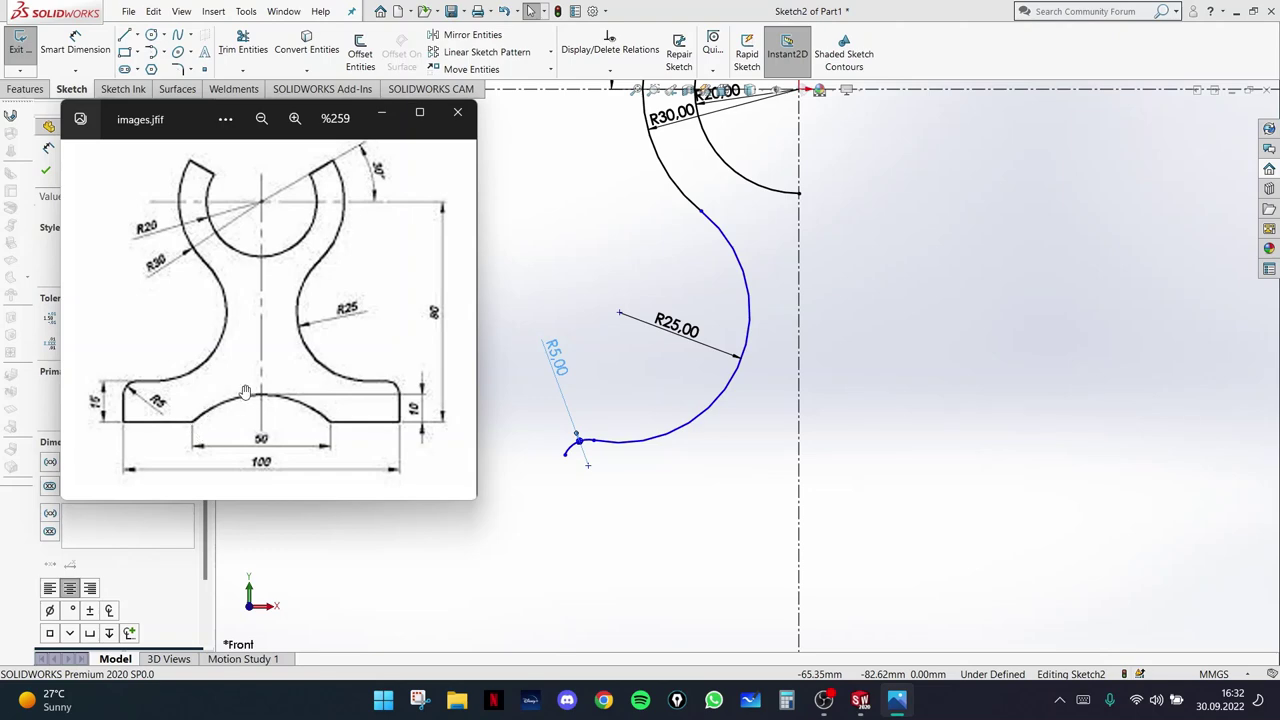
pyautogui.click(382, 116)
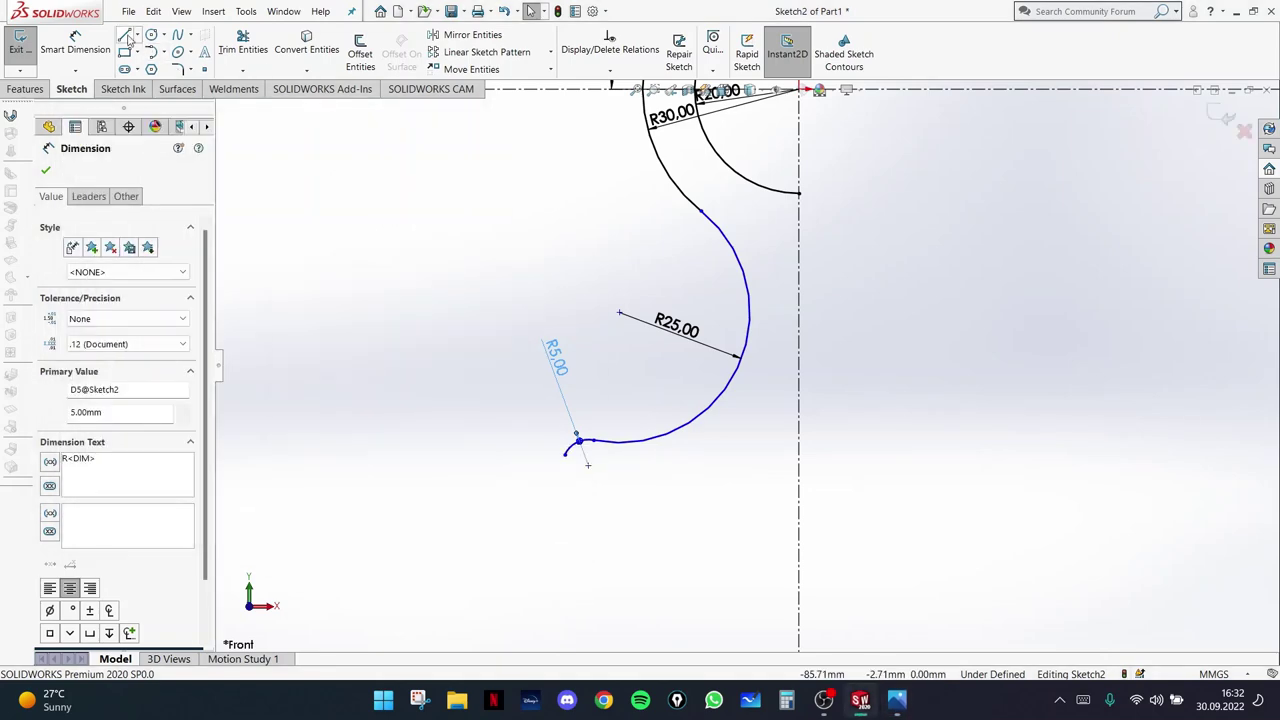
pyautogui.click(124, 34)
pyautogui.click(576, 441)
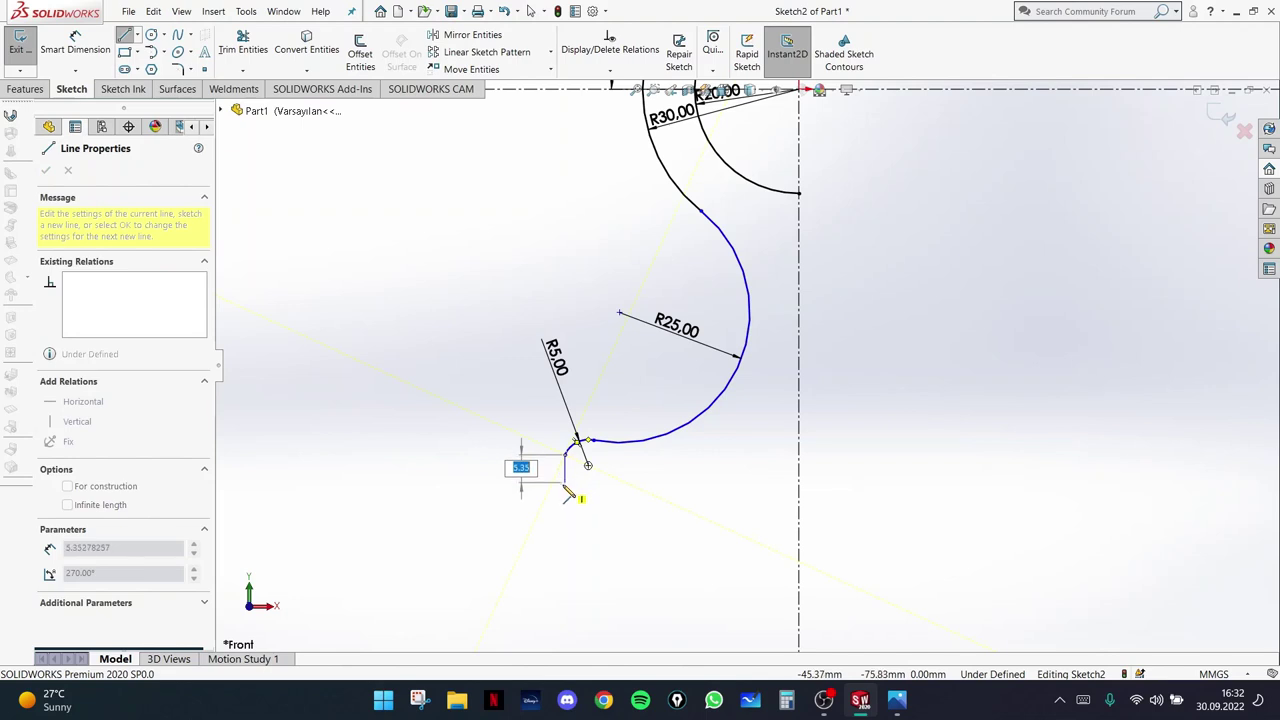
pyautogui.click(565, 487)
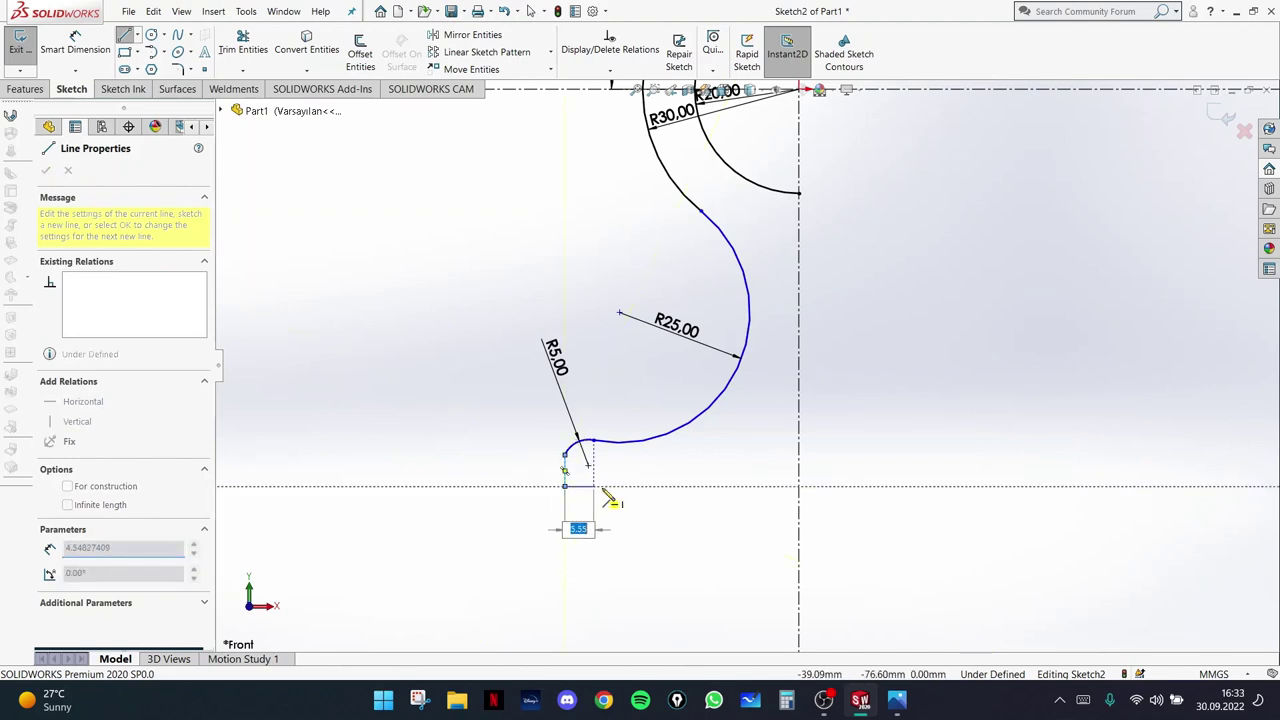
pyautogui.click(713, 488)
pyautogui.press('Escape')
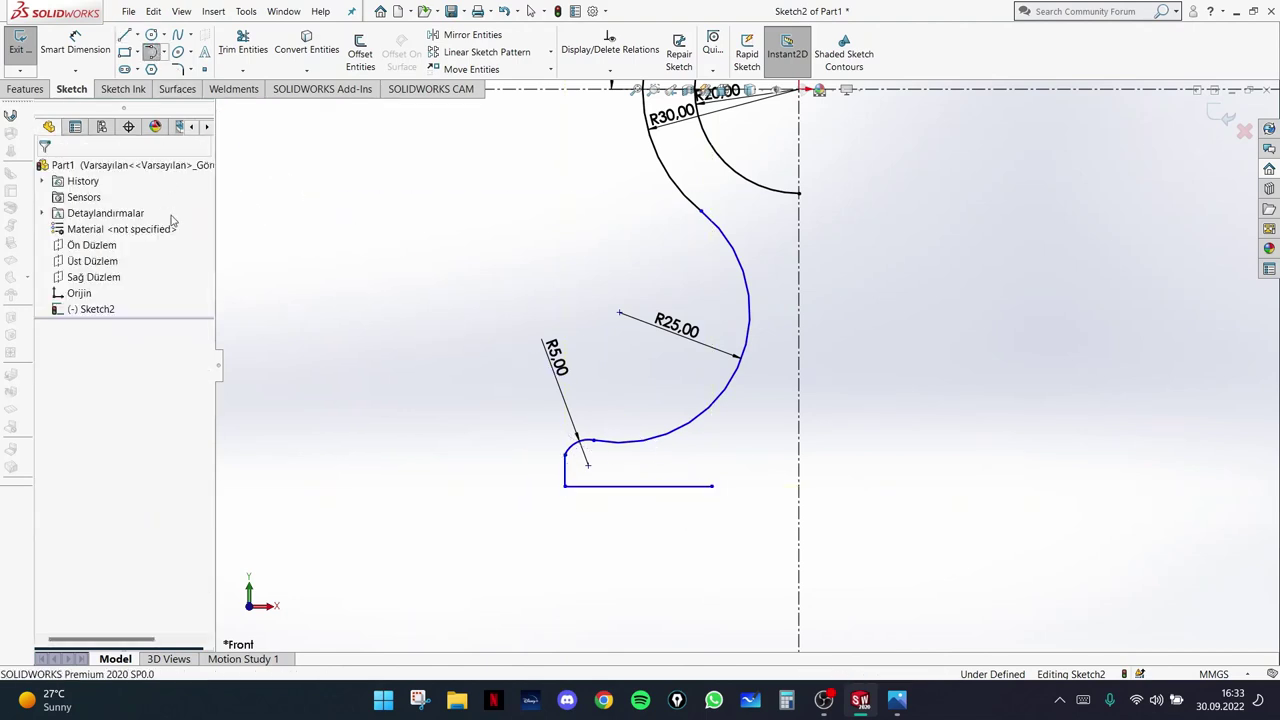
# - Following the reference drawing, sketch an upward-bulging 3-point arc from the base line's inner endpoint to a point on the vertical centerline
pyautogui.click(896, 700)
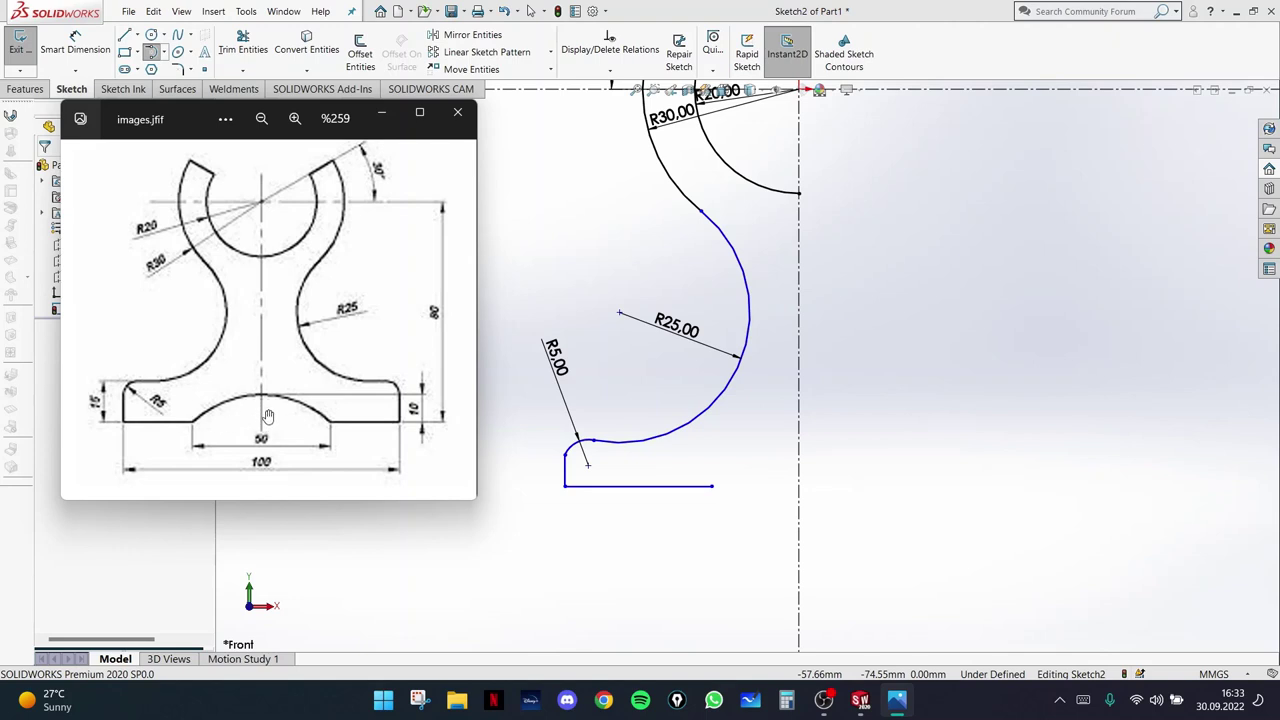
pyautogui.click(381, 112)
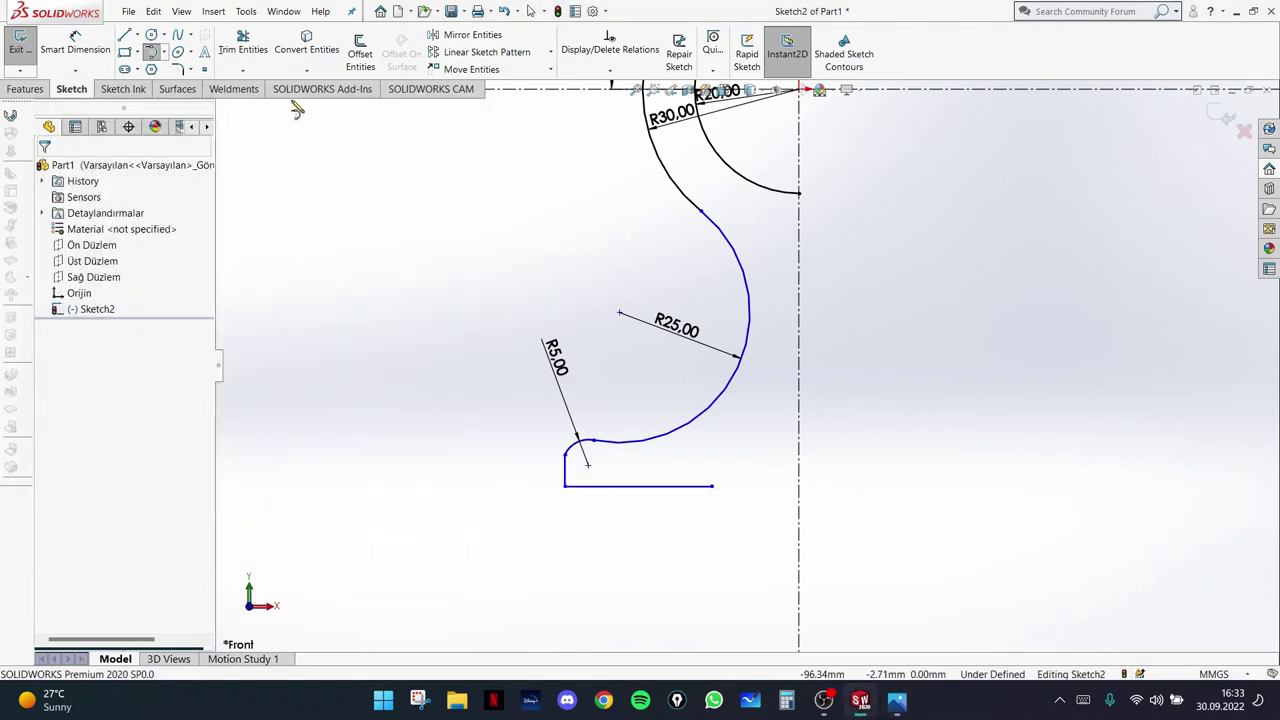
pyautogui.click(162, 52)
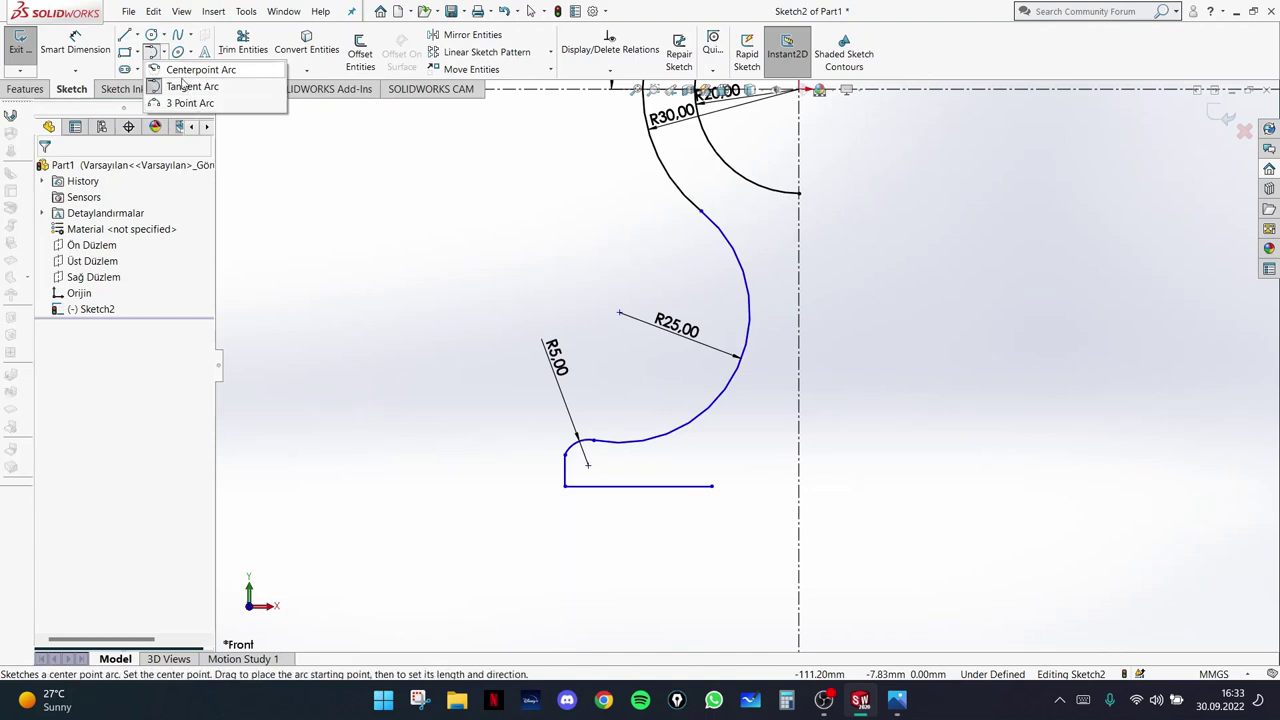
pyautogui.click(182, 103)
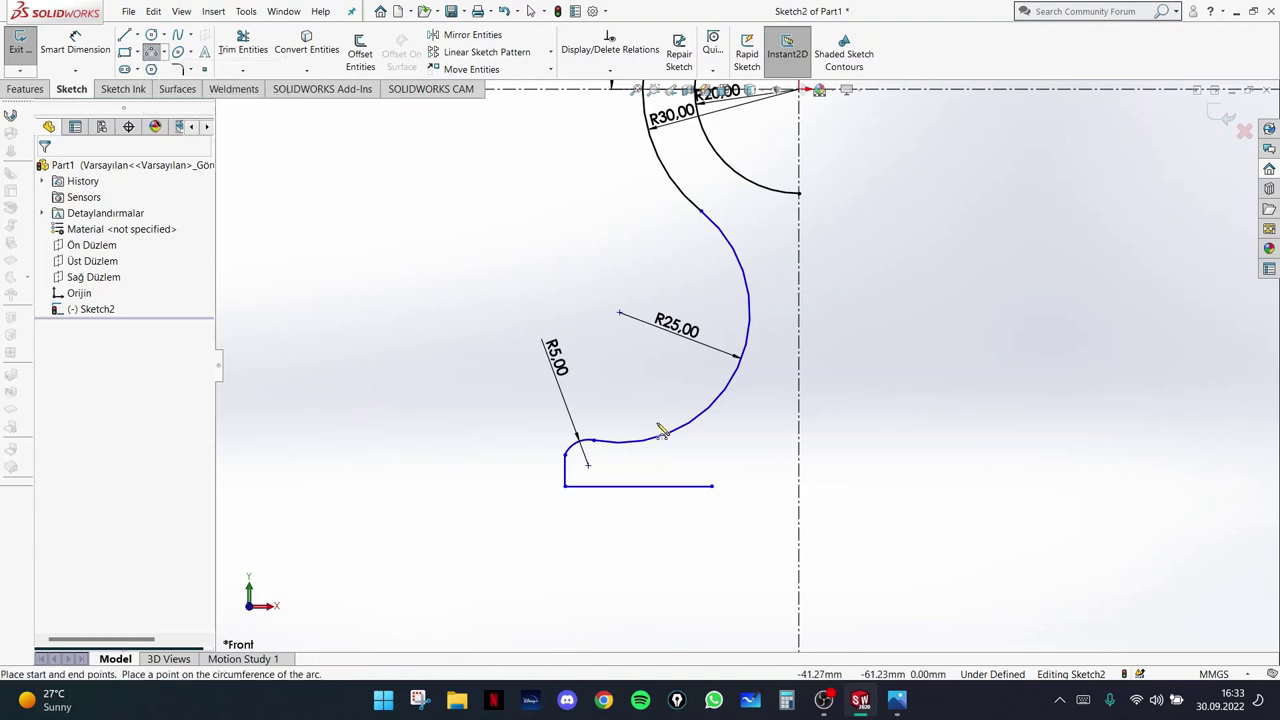
pyautogui.click(712, 487)
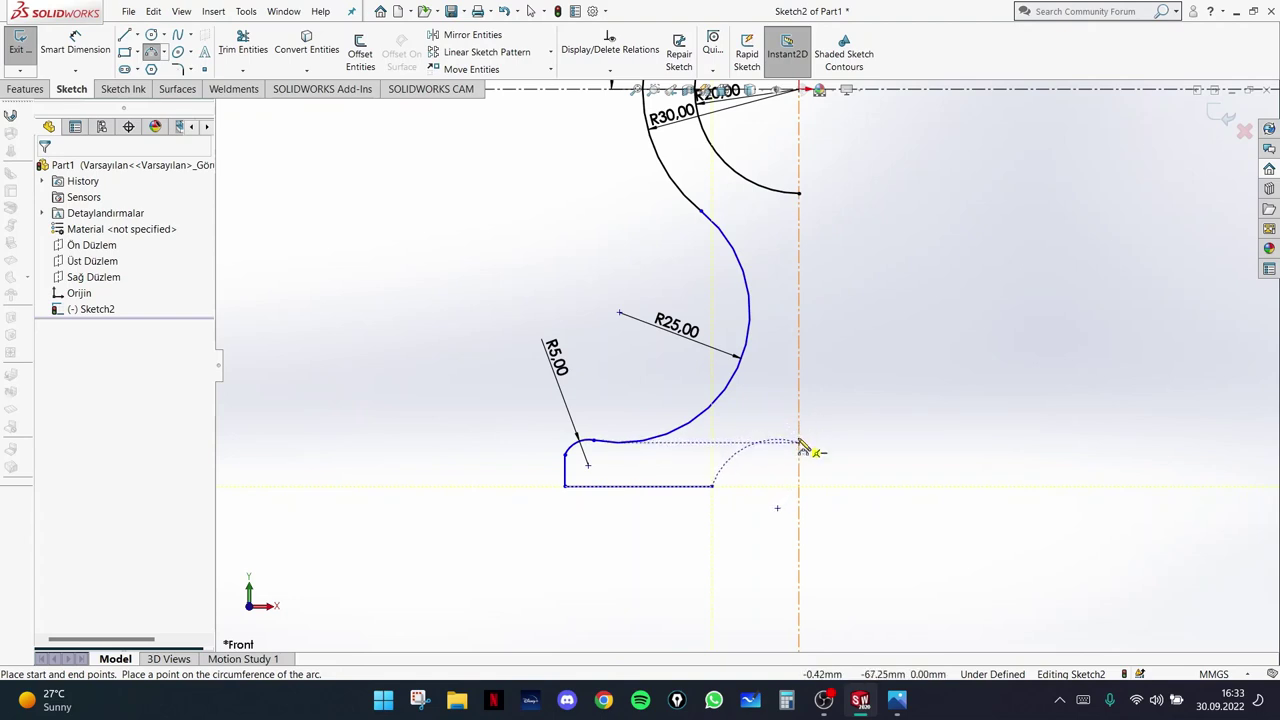
pyautogui.click(800, 440)
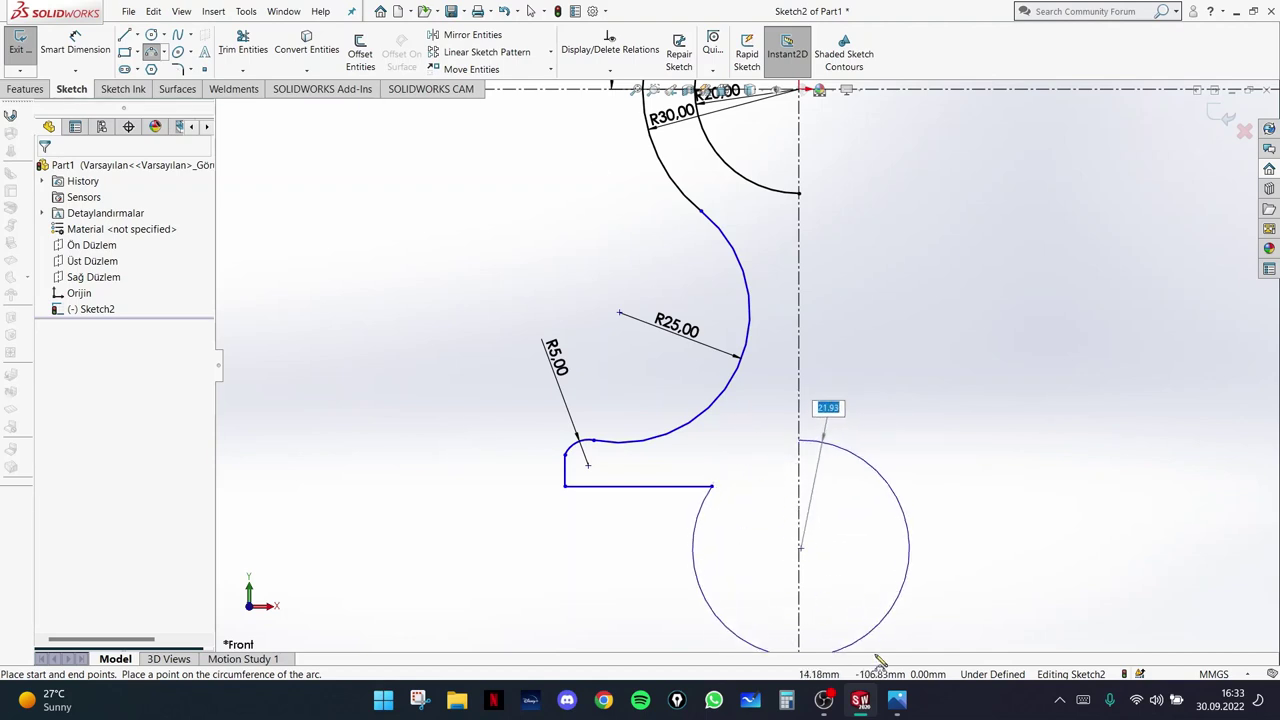
pyautogui.click(894, 701)
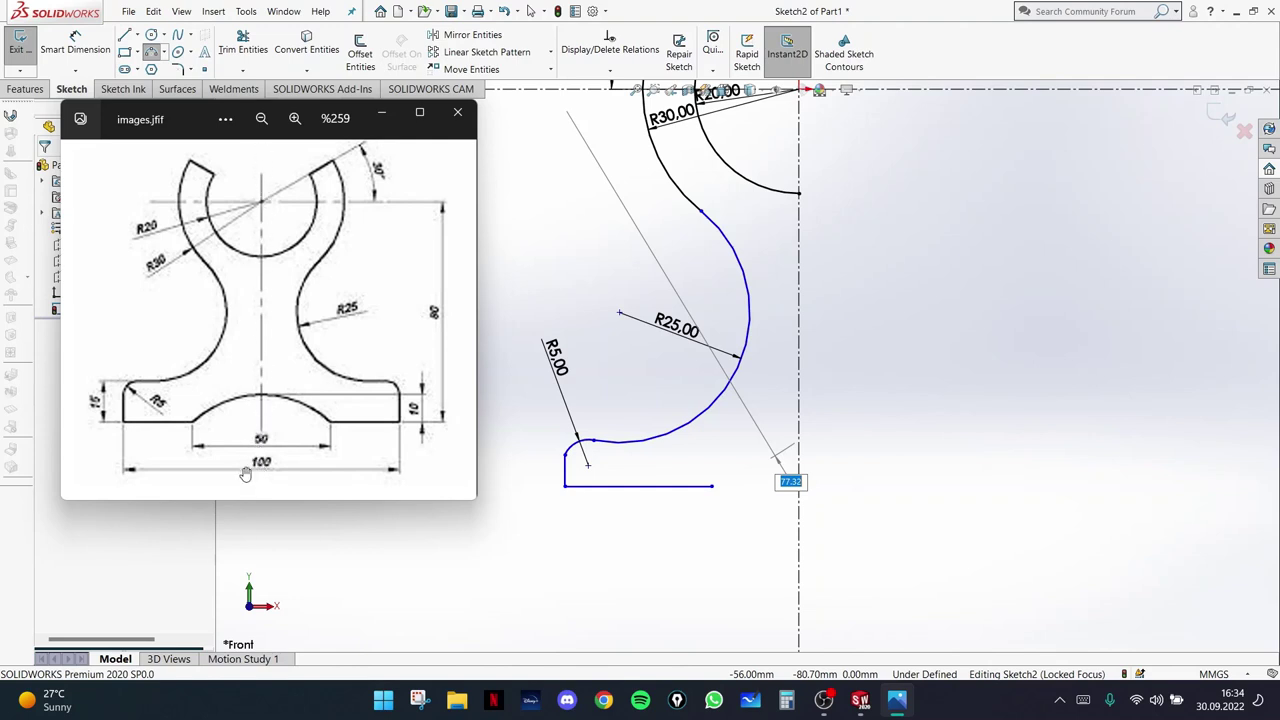
pyautogui.click(383, 117)
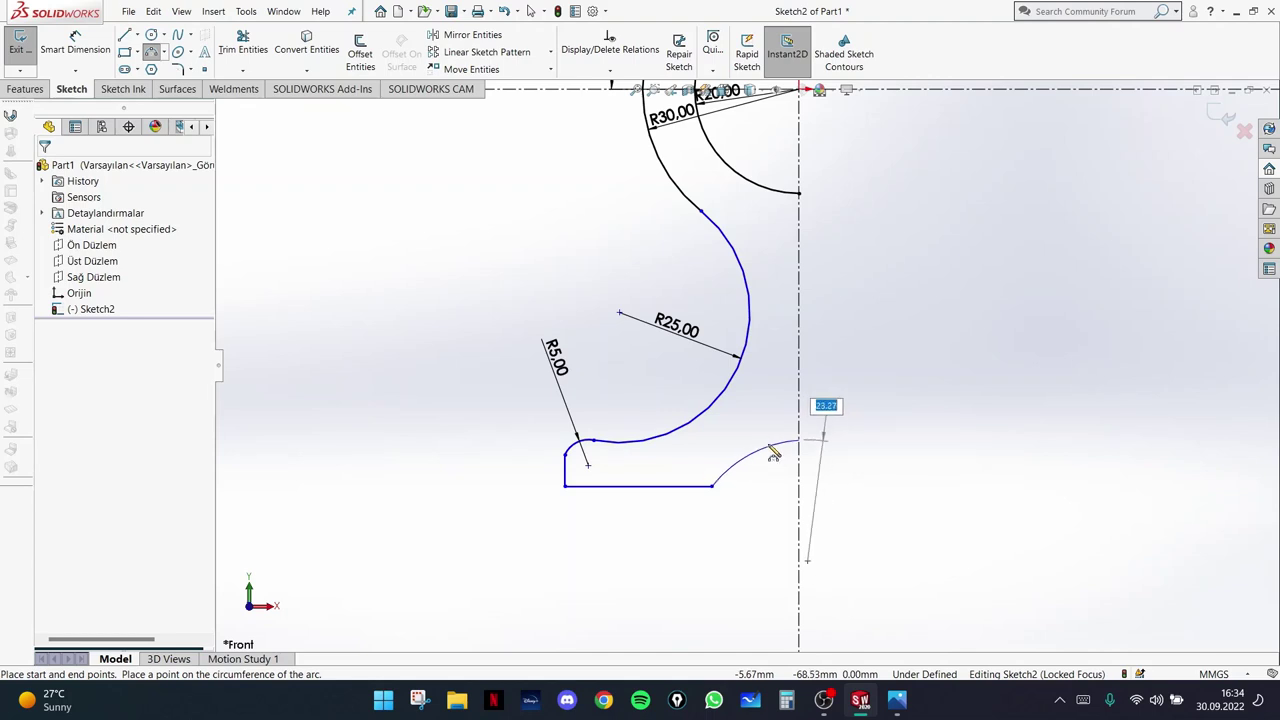
pyautogui.click(772, 451)
pyautogui.scroll(-2, 758, 528)
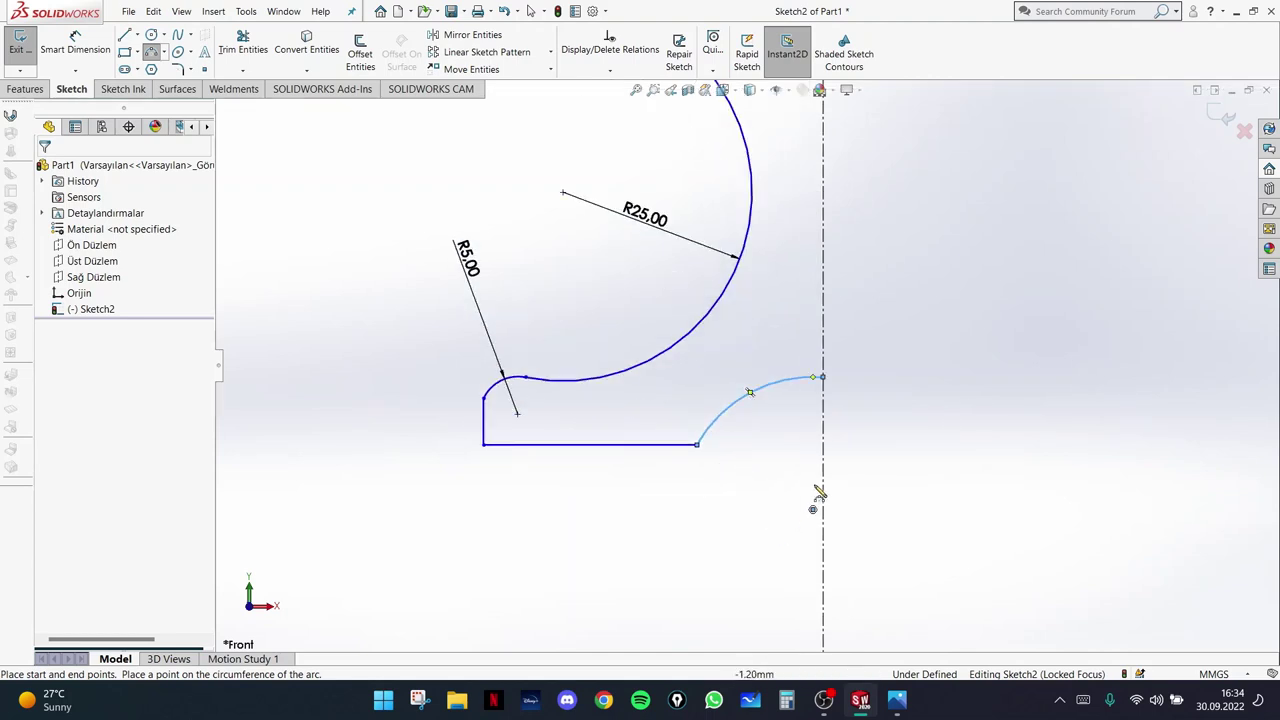
pyautogui.press('Escape')
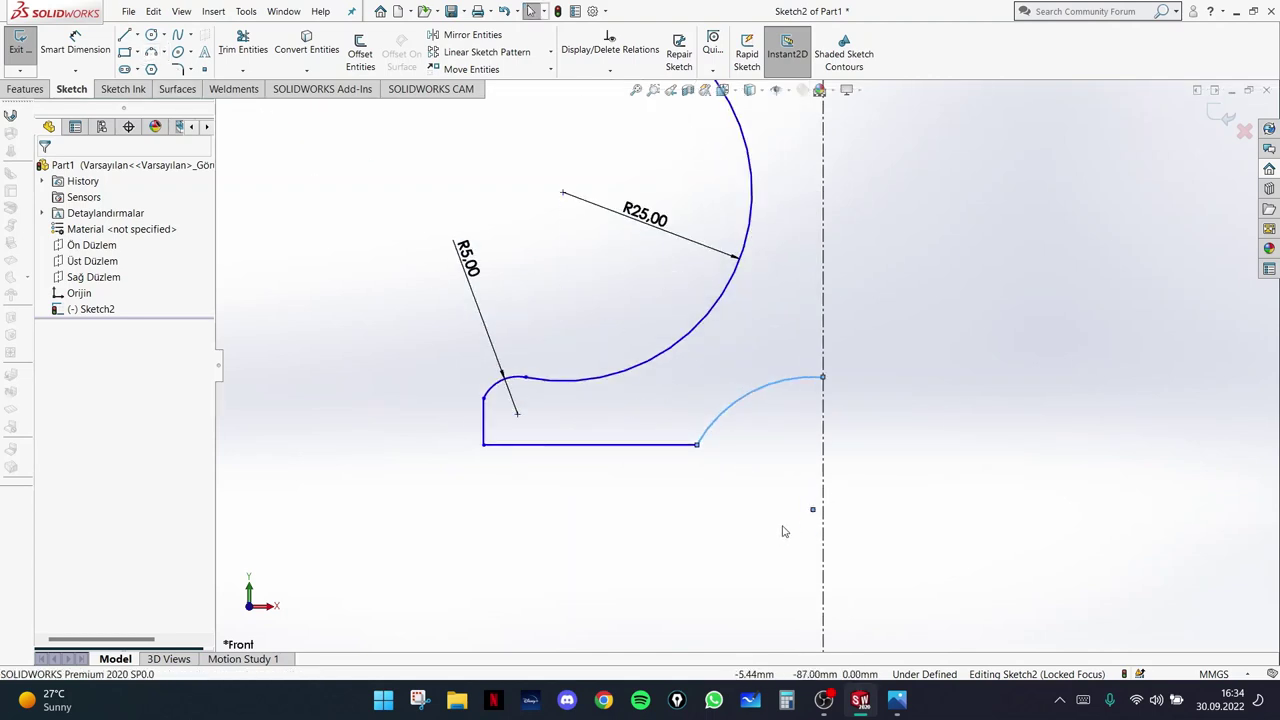
pyautogui.press('Escape')
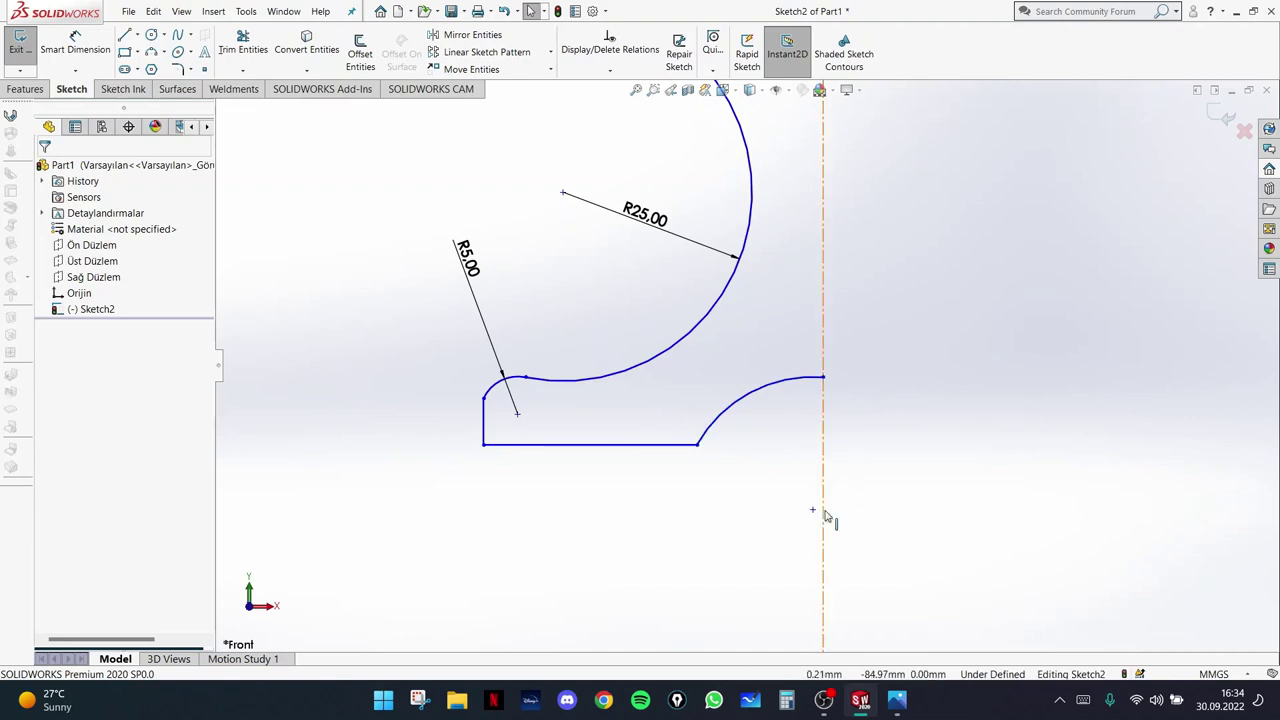
# - Make the center point of the bottom arc coincident with the vertical centerline and clear the selection
pyautogui.click(813, 511)
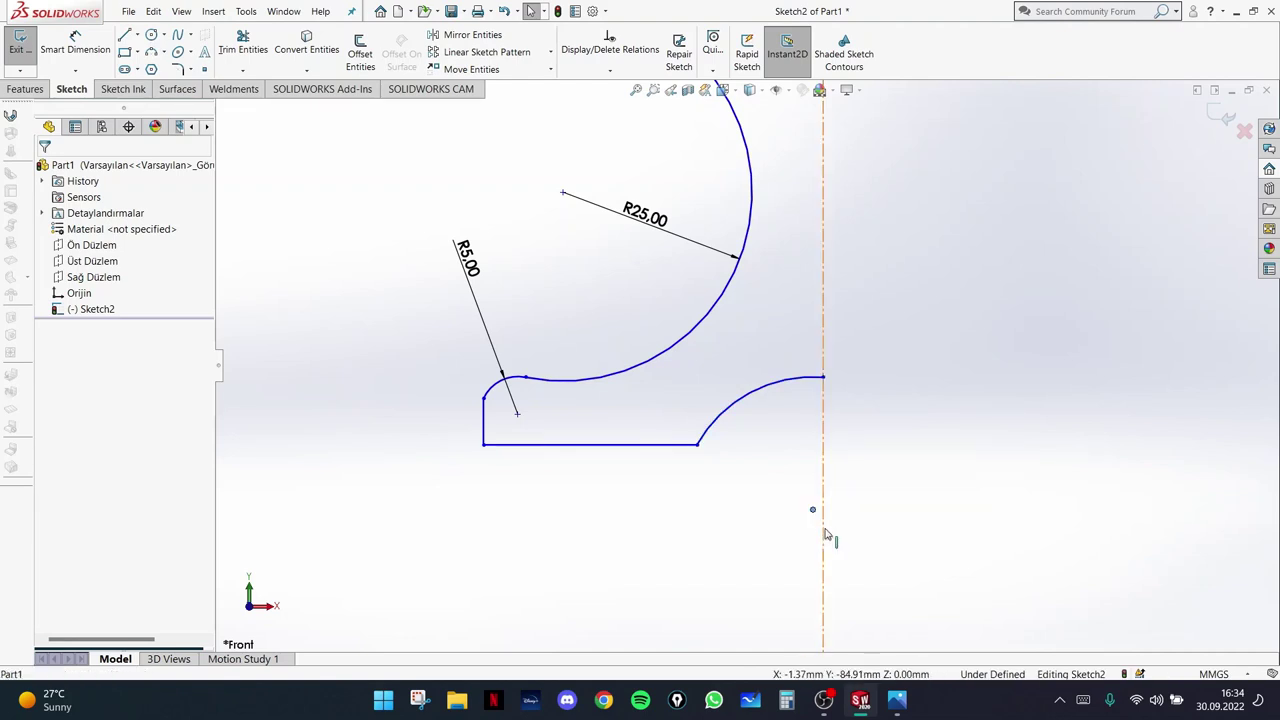
pyautogui.keyDown('ctrl'); pyautogui.click(824, 534); pyautogui.keyUp('ctrl')
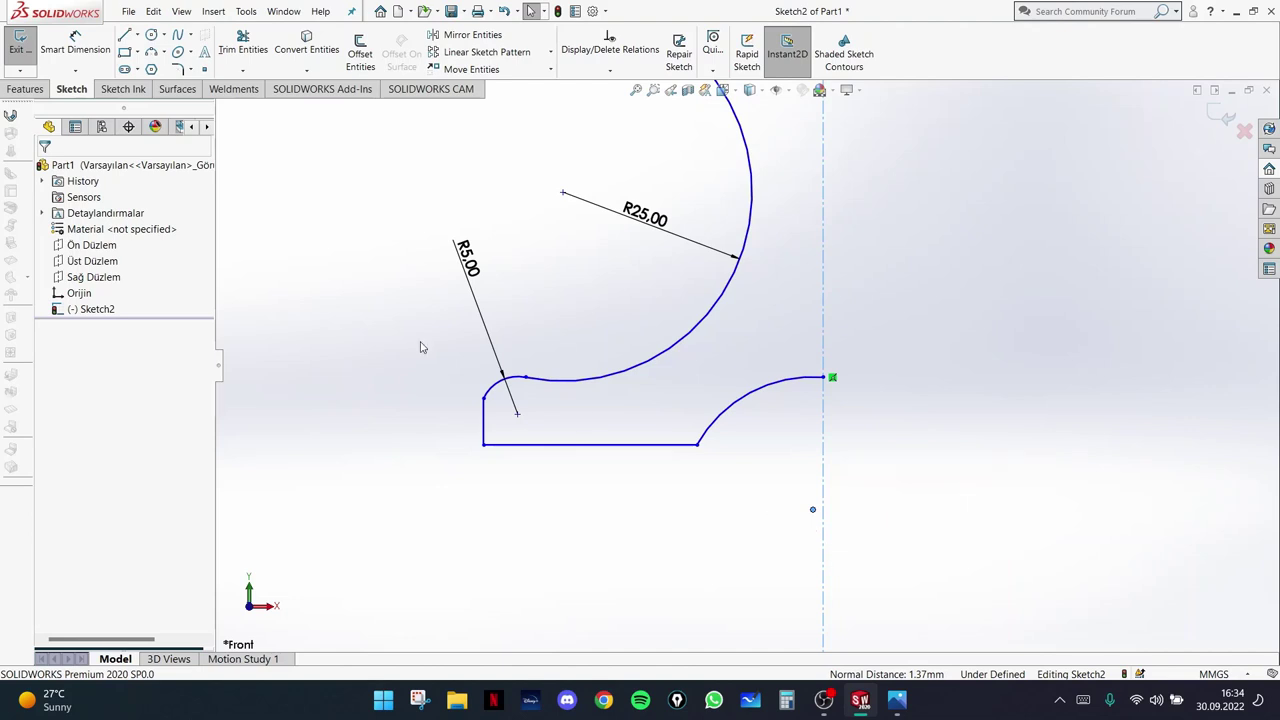
pyautogui.click(75, 127)
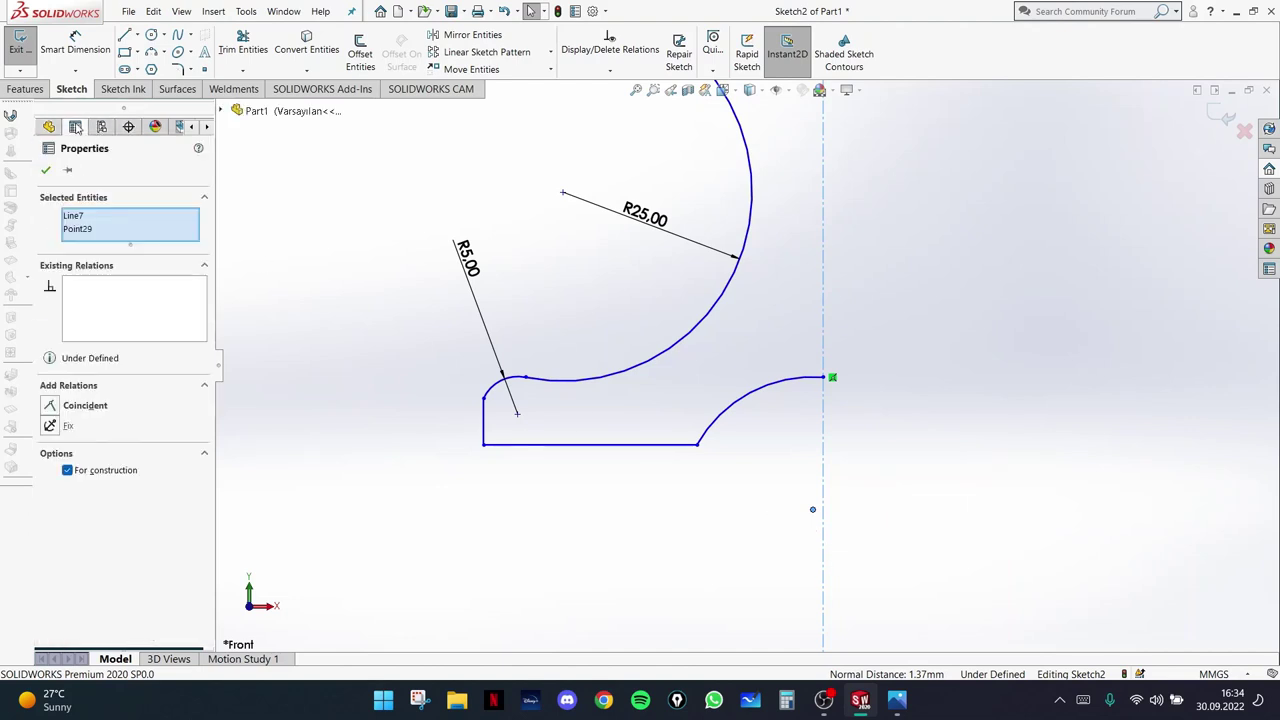
pyautogui.click(85, 406)
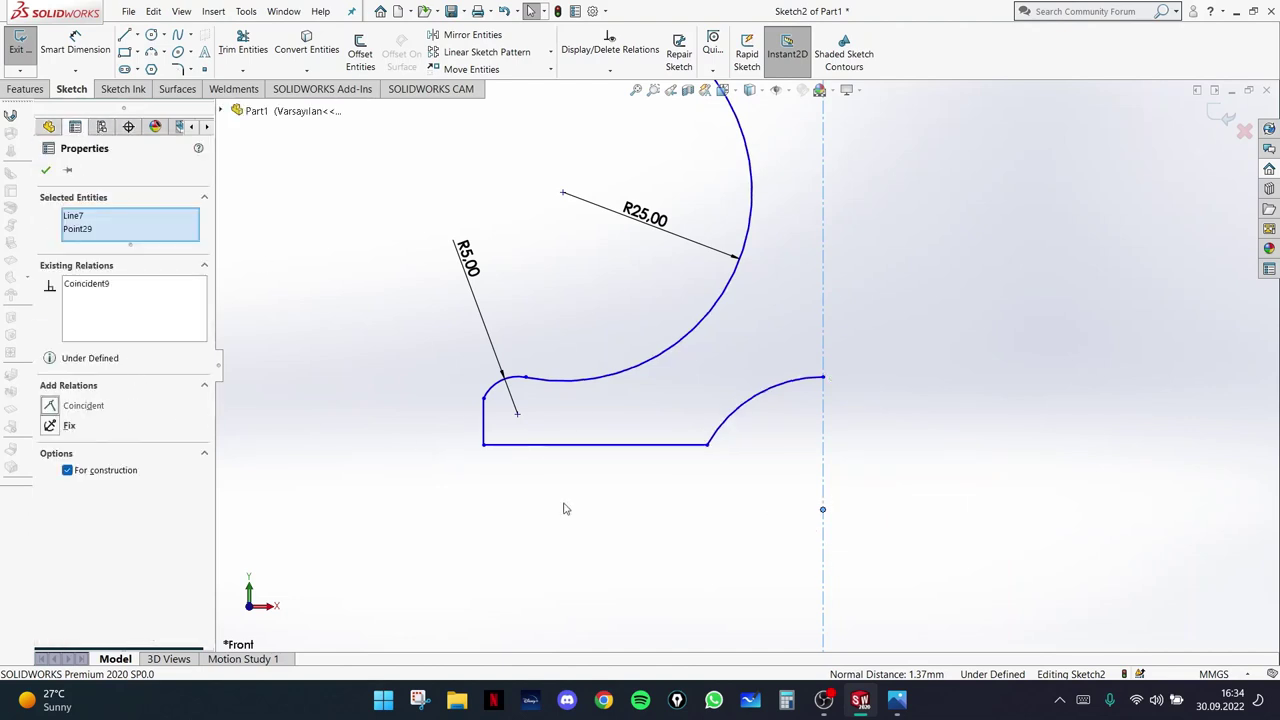
pyautogui.click(598, 535)
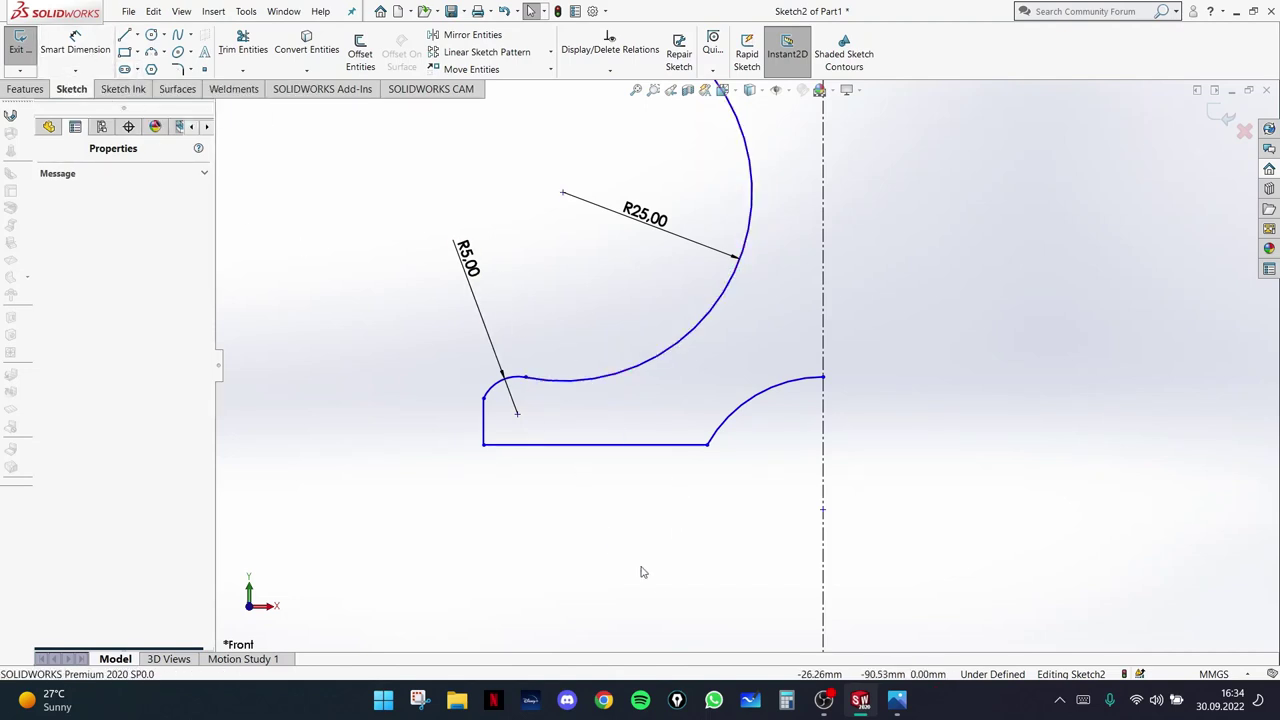
# - Following the reference drawing, dimension the horizontal distance from the base arch's lower endpoint to the vertical centerline as 25 mm
pyautogui.click(897, 701)
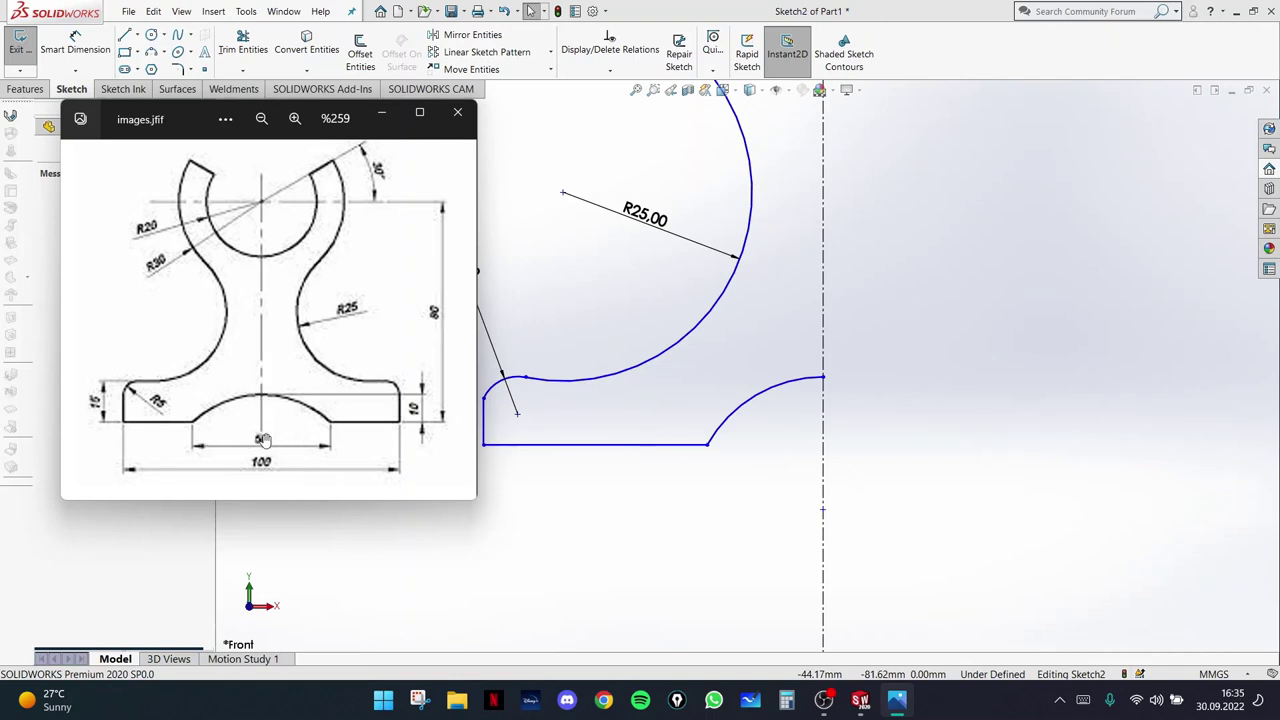
pyautogui.click(381, 112)
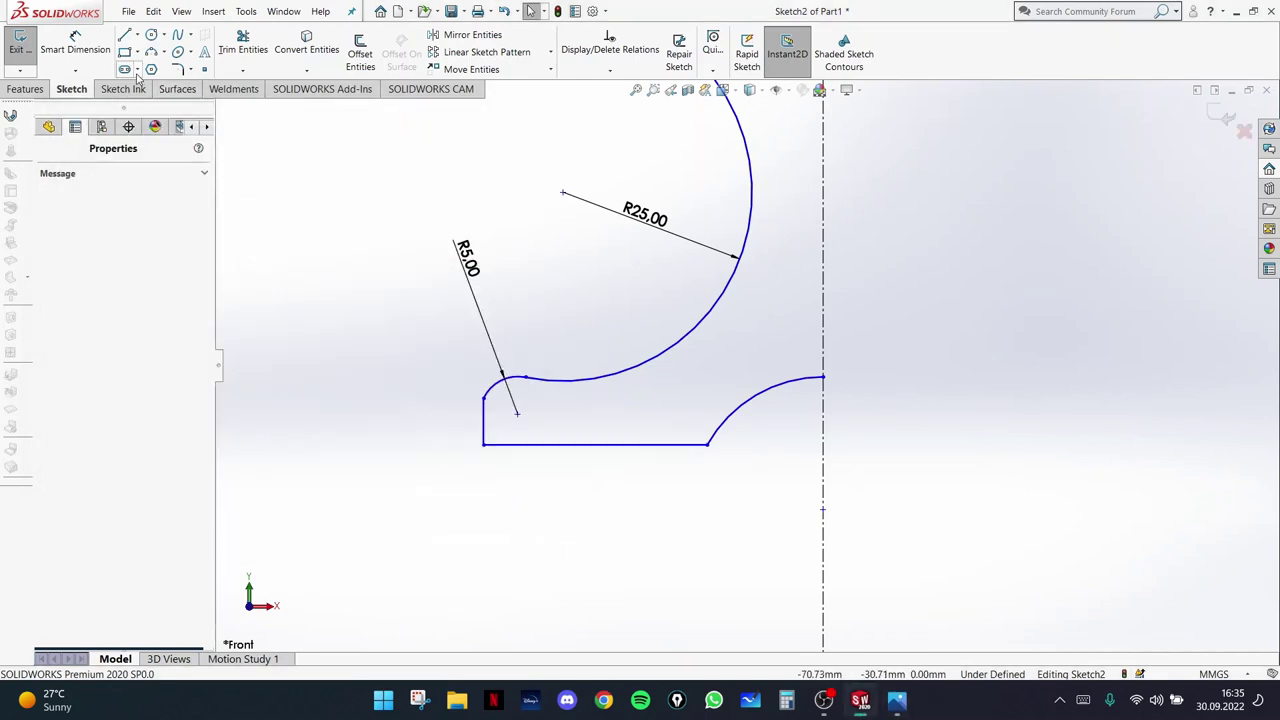
pyautogui.click(80, 48)
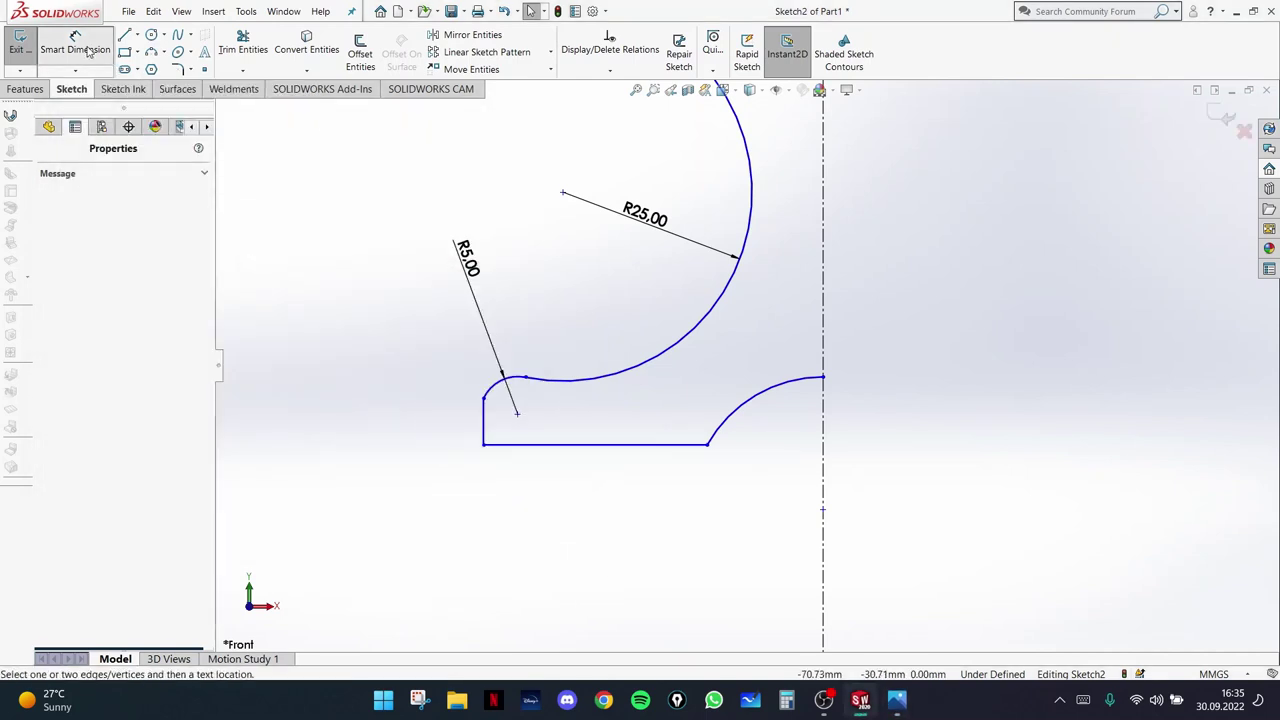
pyautogui.click(707, 444)
pyautogui.click(823, 450)
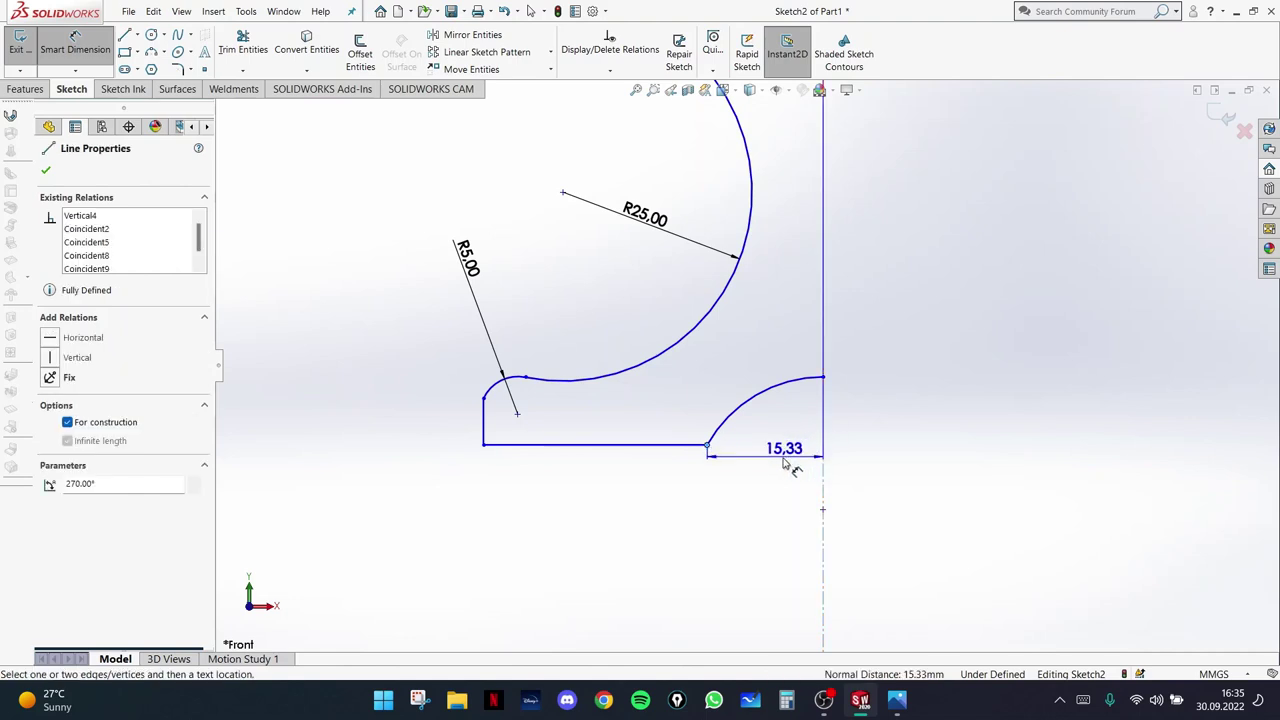
pyautogui.click(770, 500)
pyautogui.write('25')
pyautogui.press('Return')
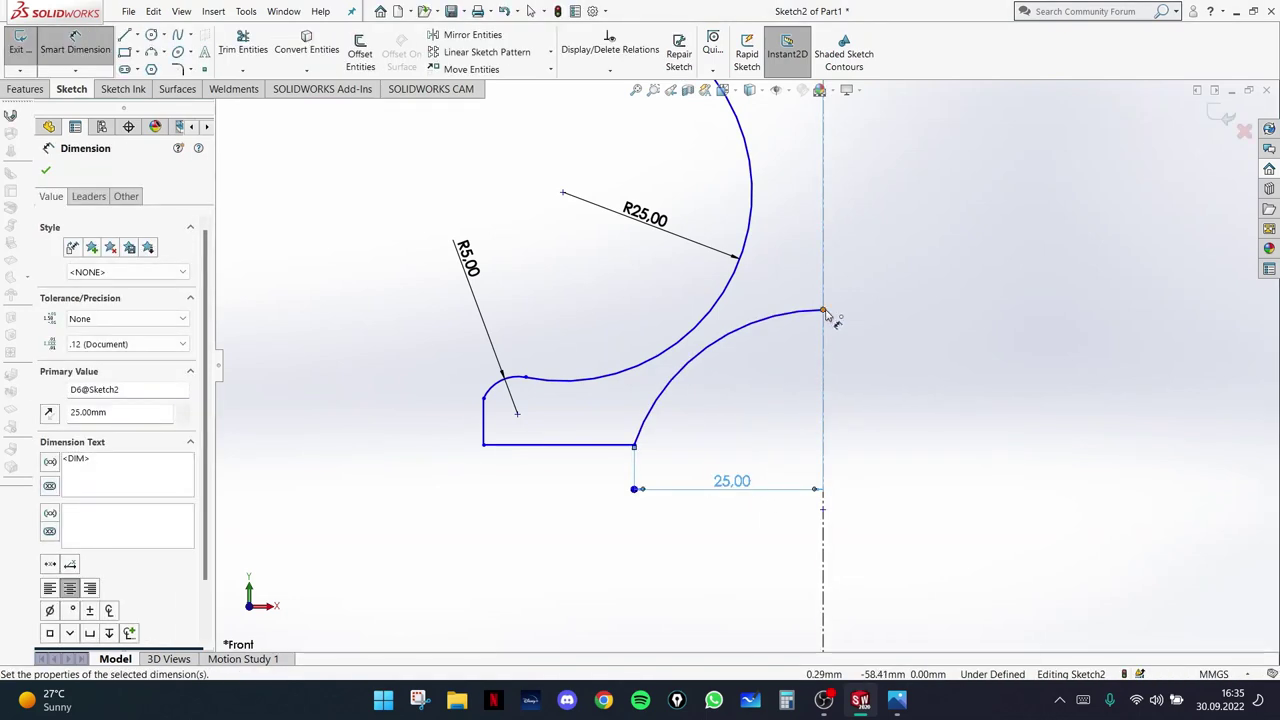
# - Dimension the arch height from the base line to the arc's upper endpoint on the centerline as 10 mm
pyautogui.click(633, 446)
pyautogui.click(628, 444)
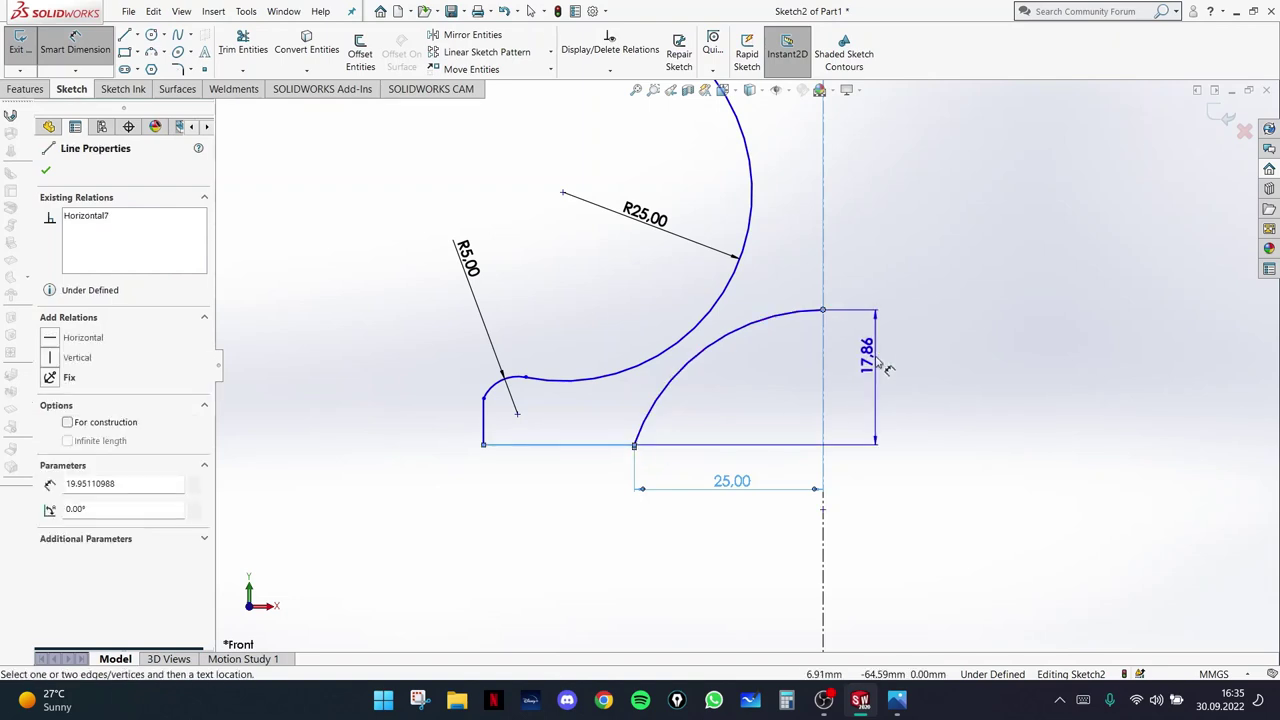
pyautogui.write('0')
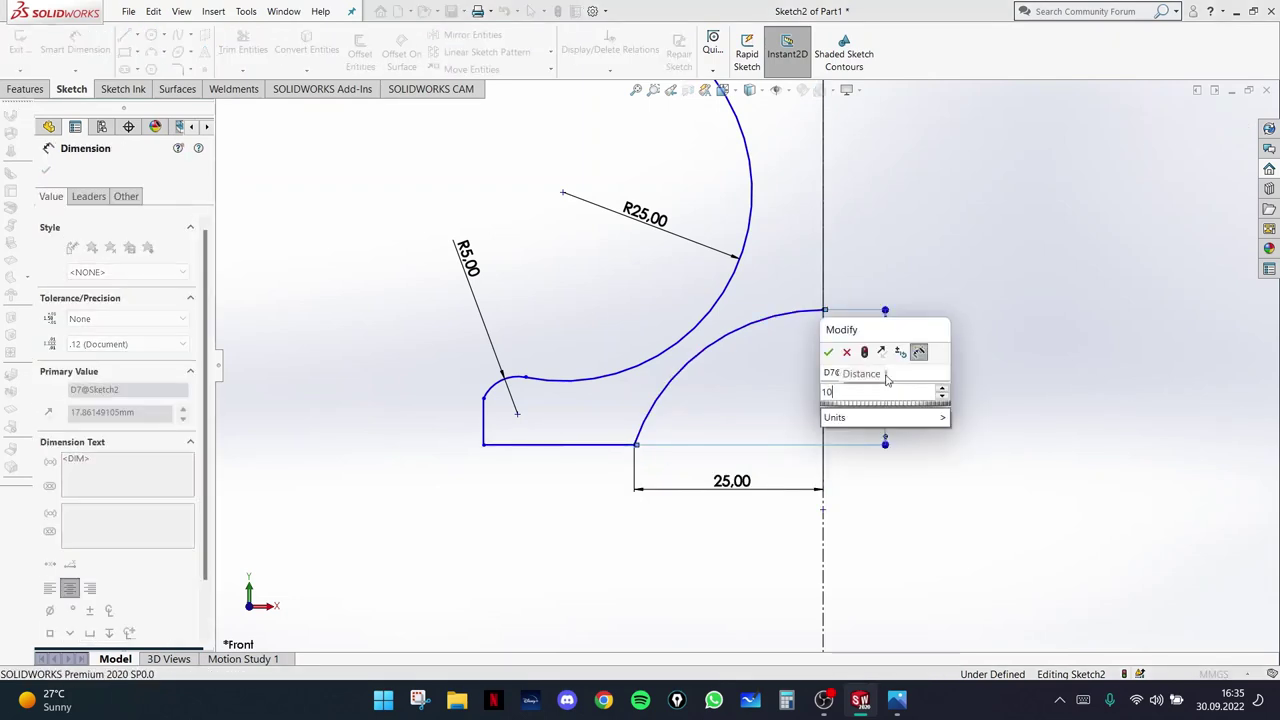
pyautogui.press('Return')
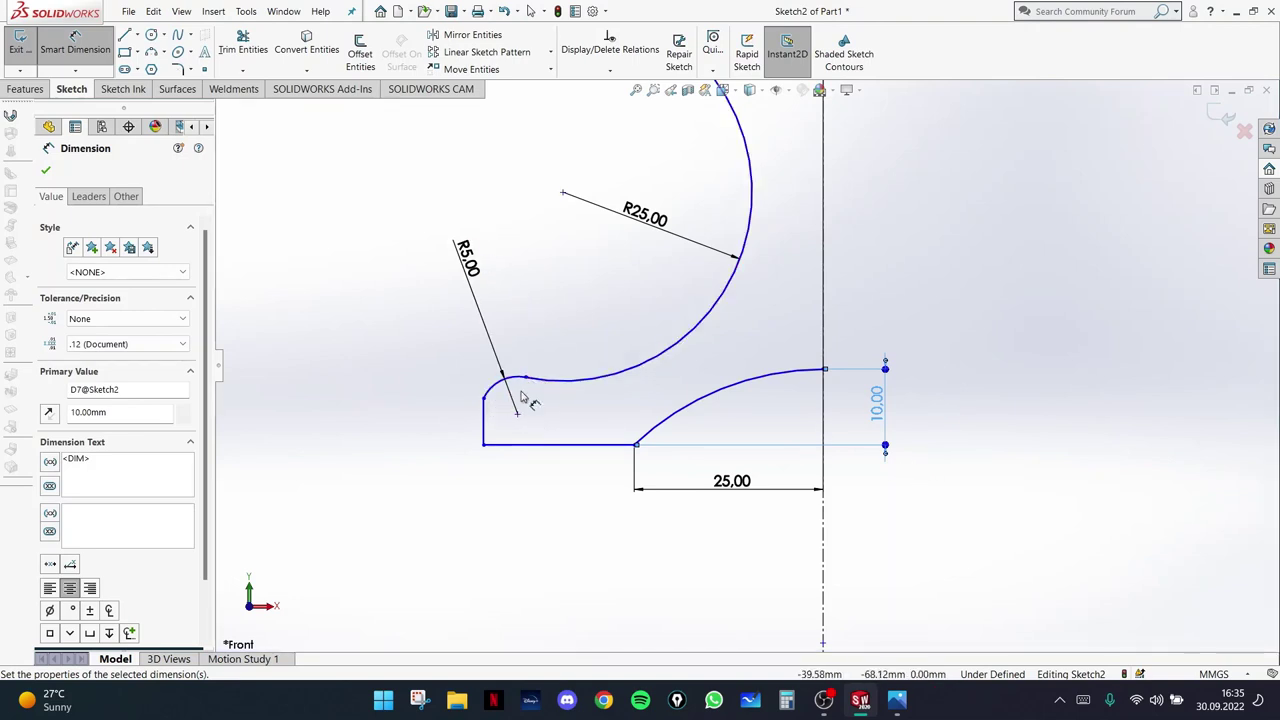
# - Following the reference drawing, dimension the foot height from the base line to the junction of the R5 and R25 arcs as 15 mm
pyautogui.click(897, 702)
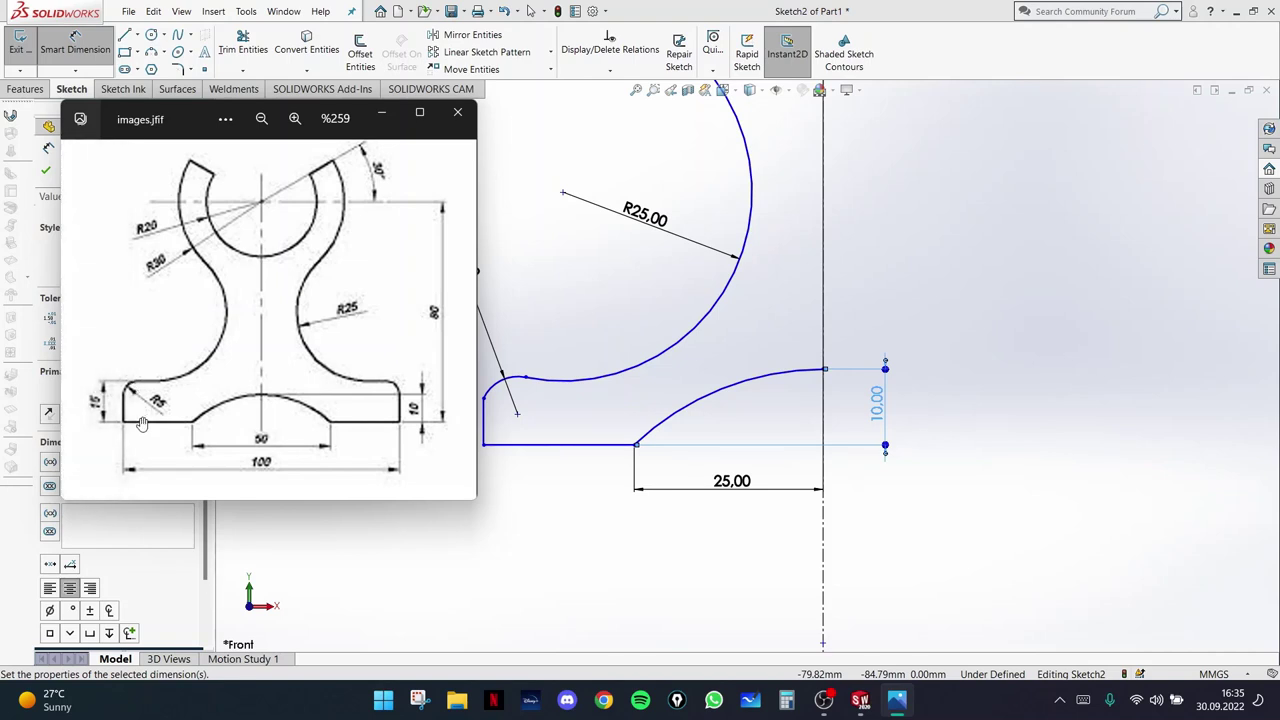
pyautogui.click(381, 113)
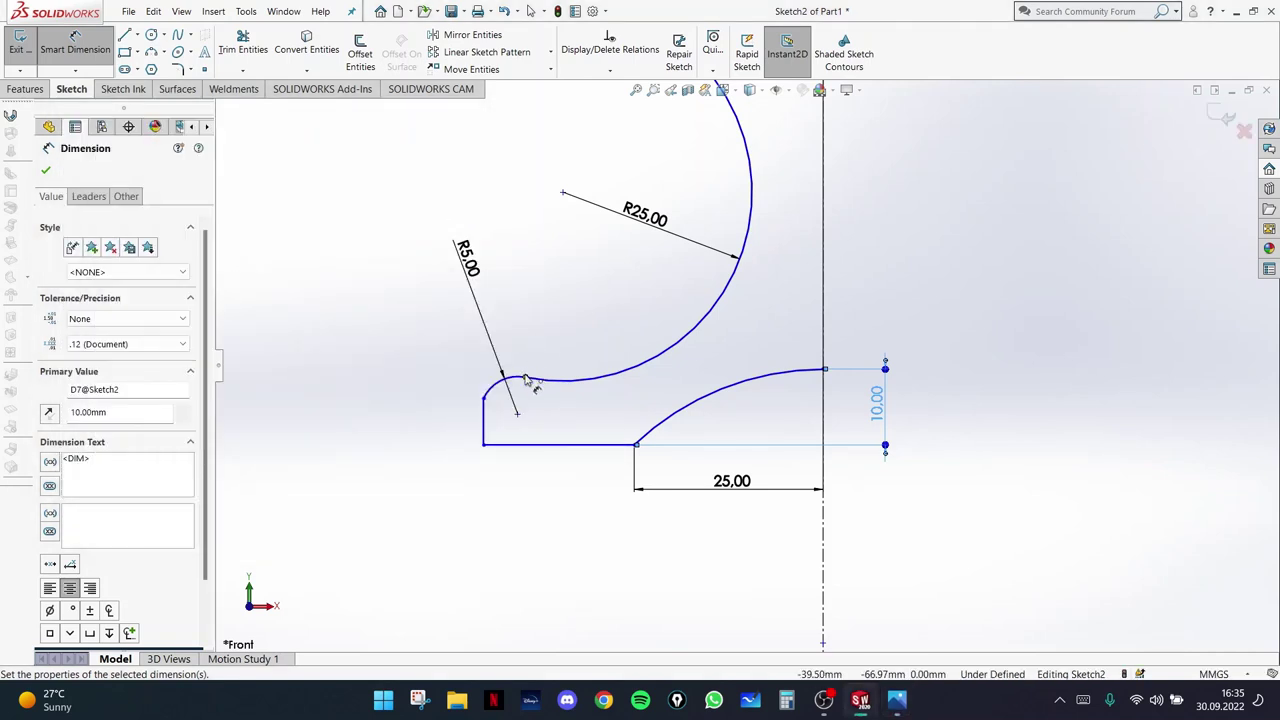
pyautogui.click(525, 377)
pyautogui.click(516, 444)
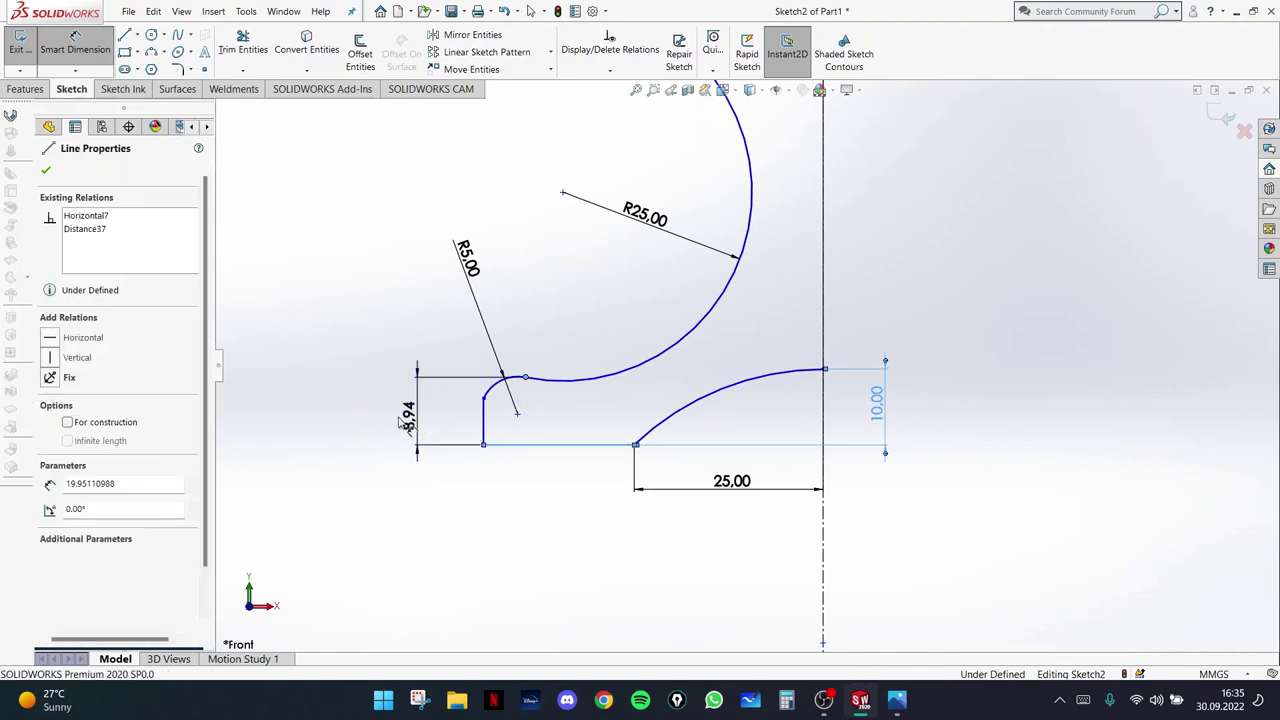
pyautogui.click(398, 423)
pyautogui.write('15')
pyautogui.press('Return')
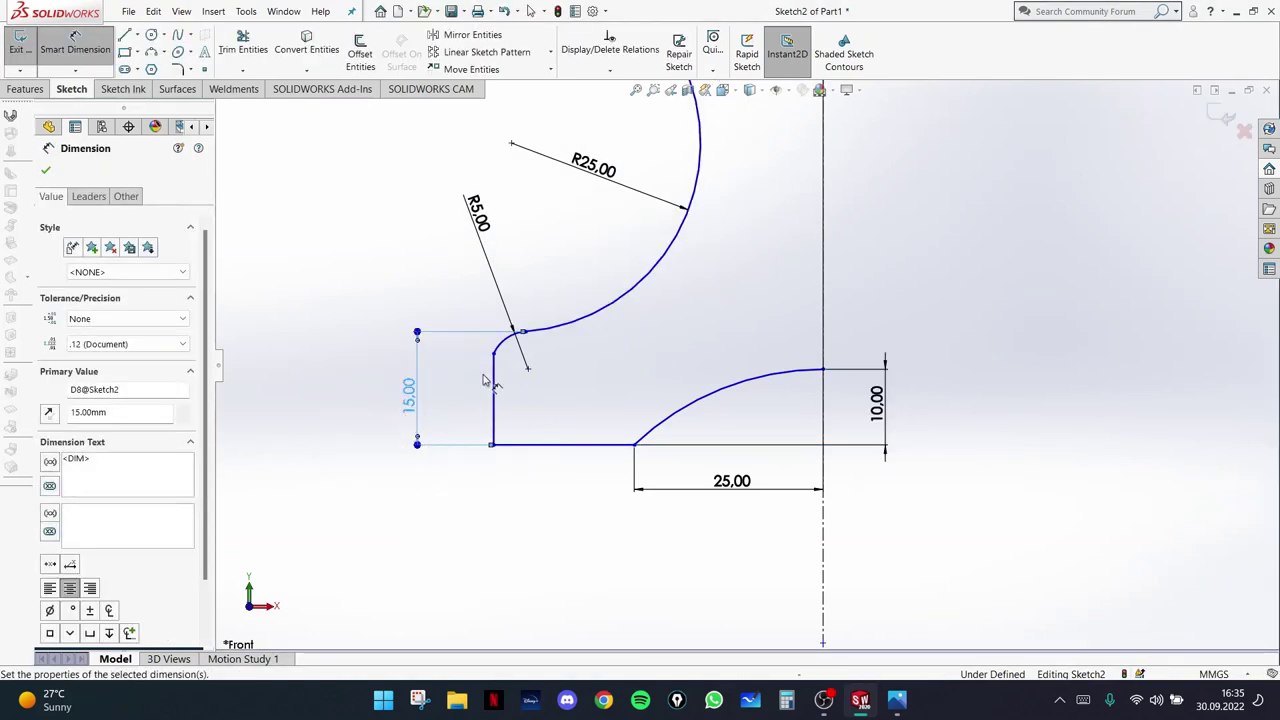
pyautogui.click(90, 62)
pyautogui.click(563, 518)
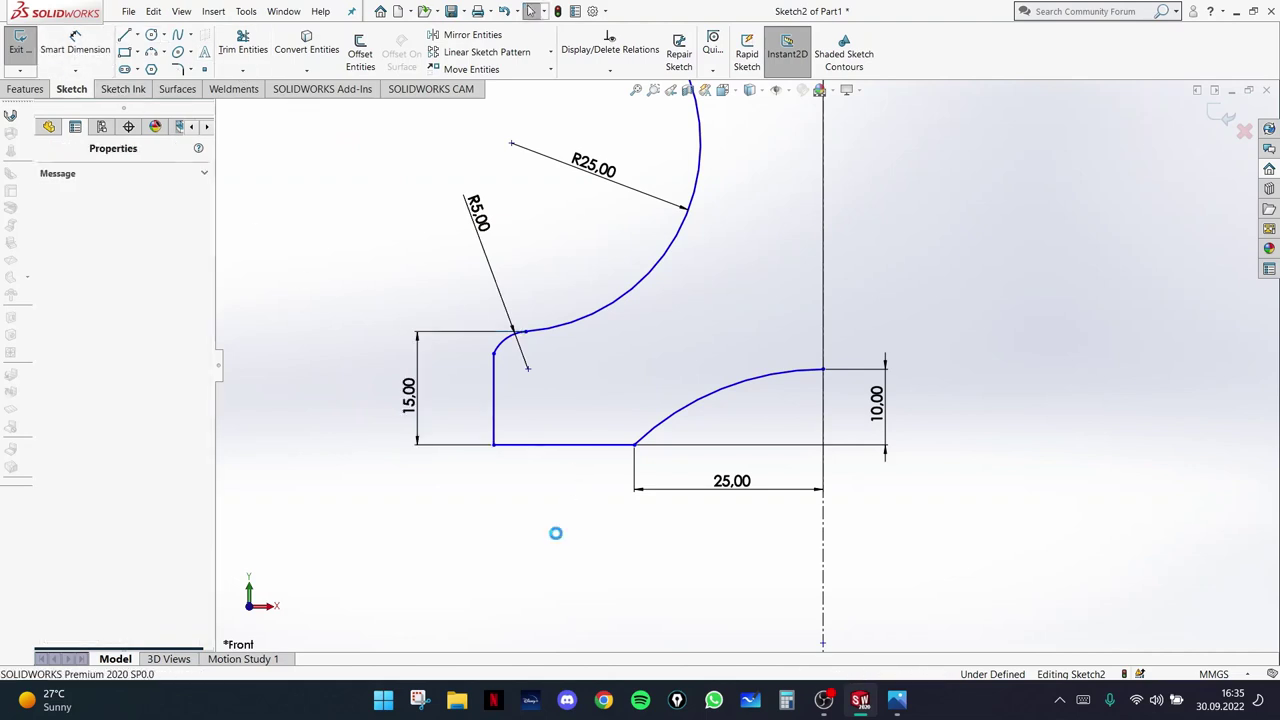
# - Following the reference drawing, dimension the distance from the foot's outer bottom corner to the vertical centerline as 50 mm
pyautogui.click(896, 700)
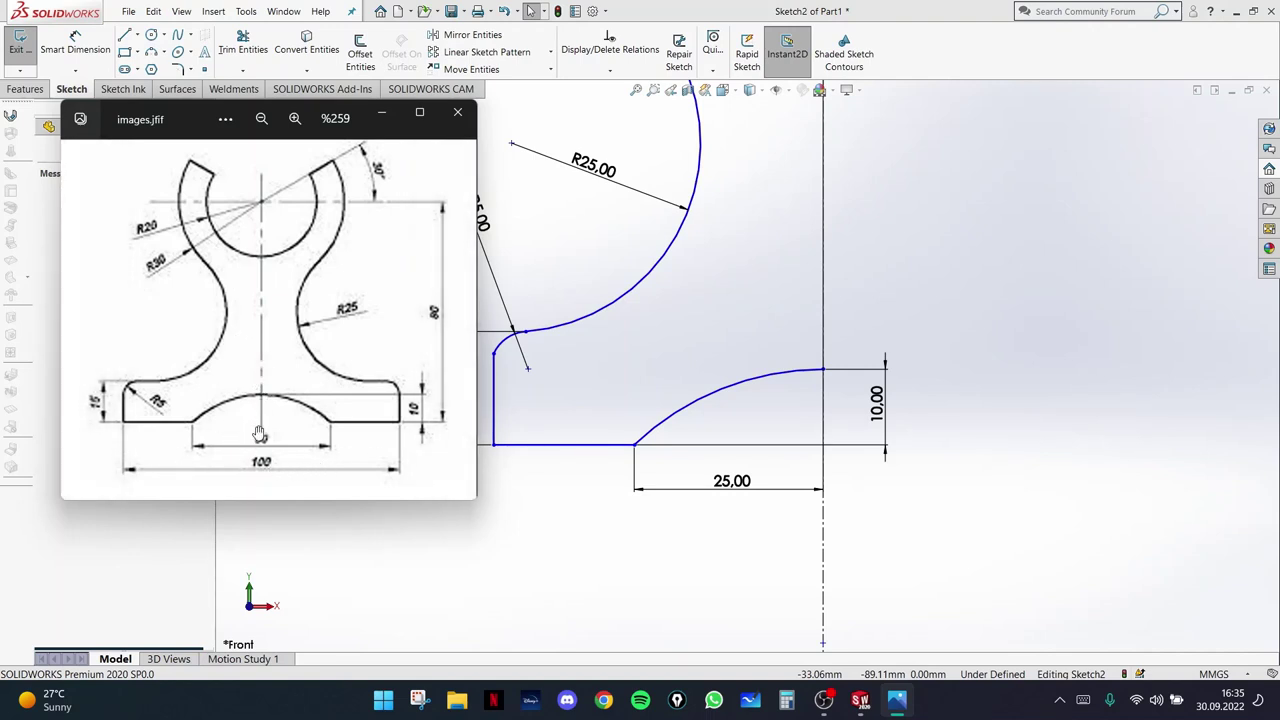
pyautogui.click(381, 112)
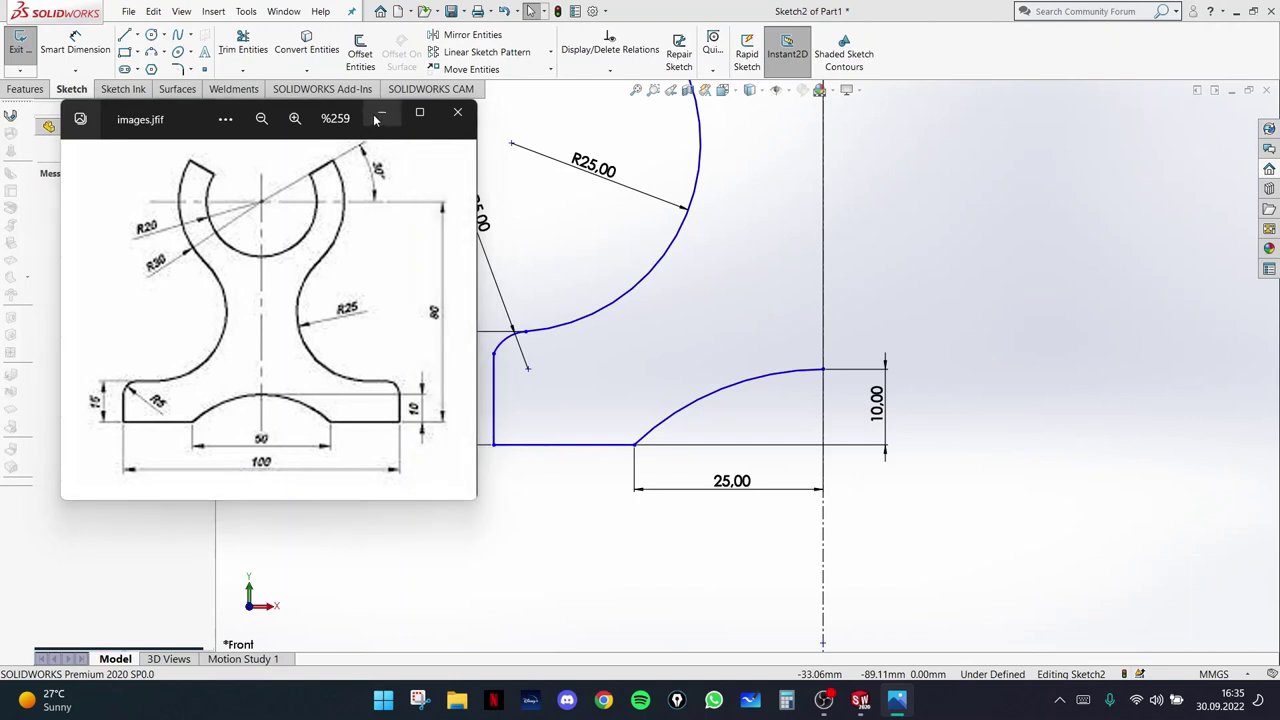
pyautogui.click(493, 444)
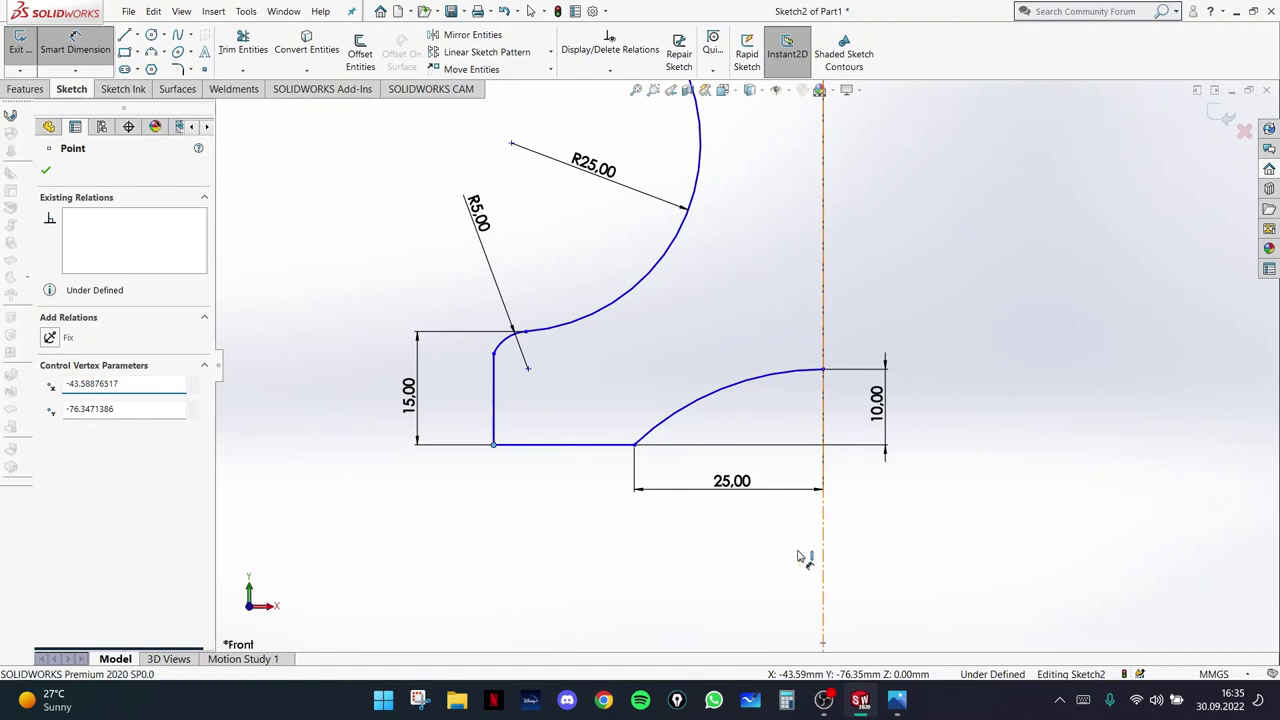
pyautogui.click(822, 556)
pyautogui.click(667, 561)
pyautogui.write('50')
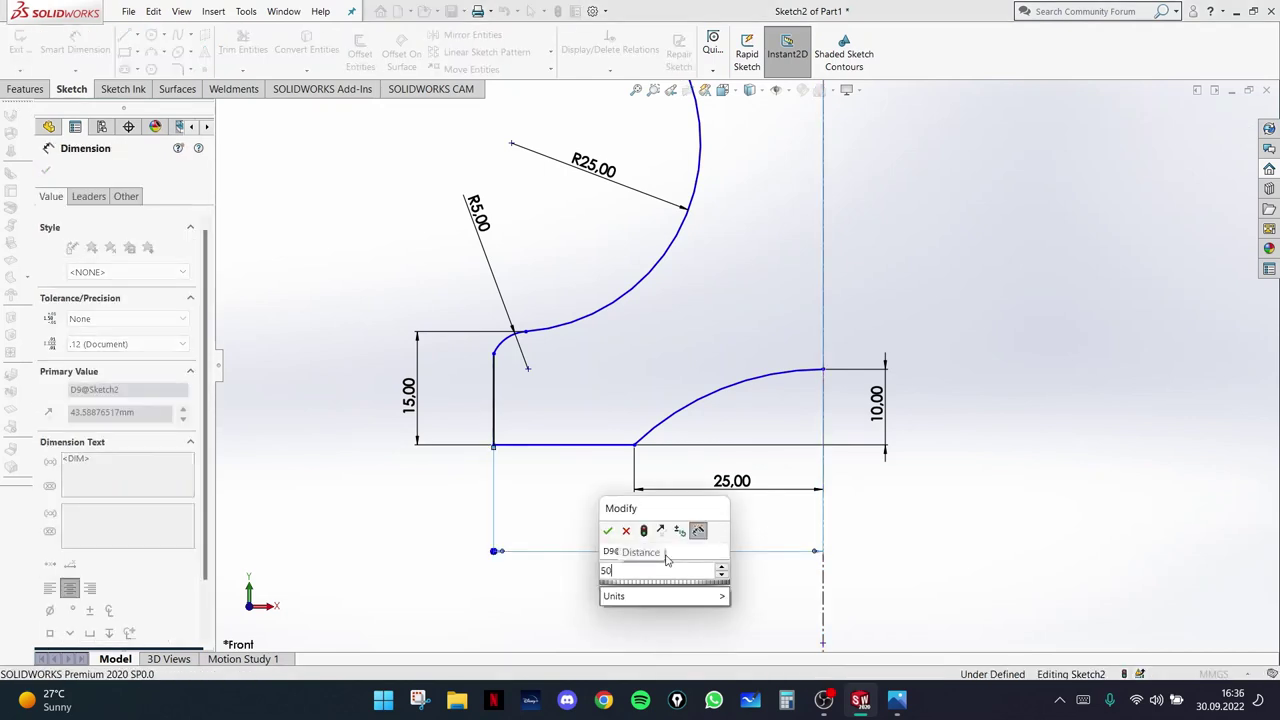
pyautogui.press('Return')
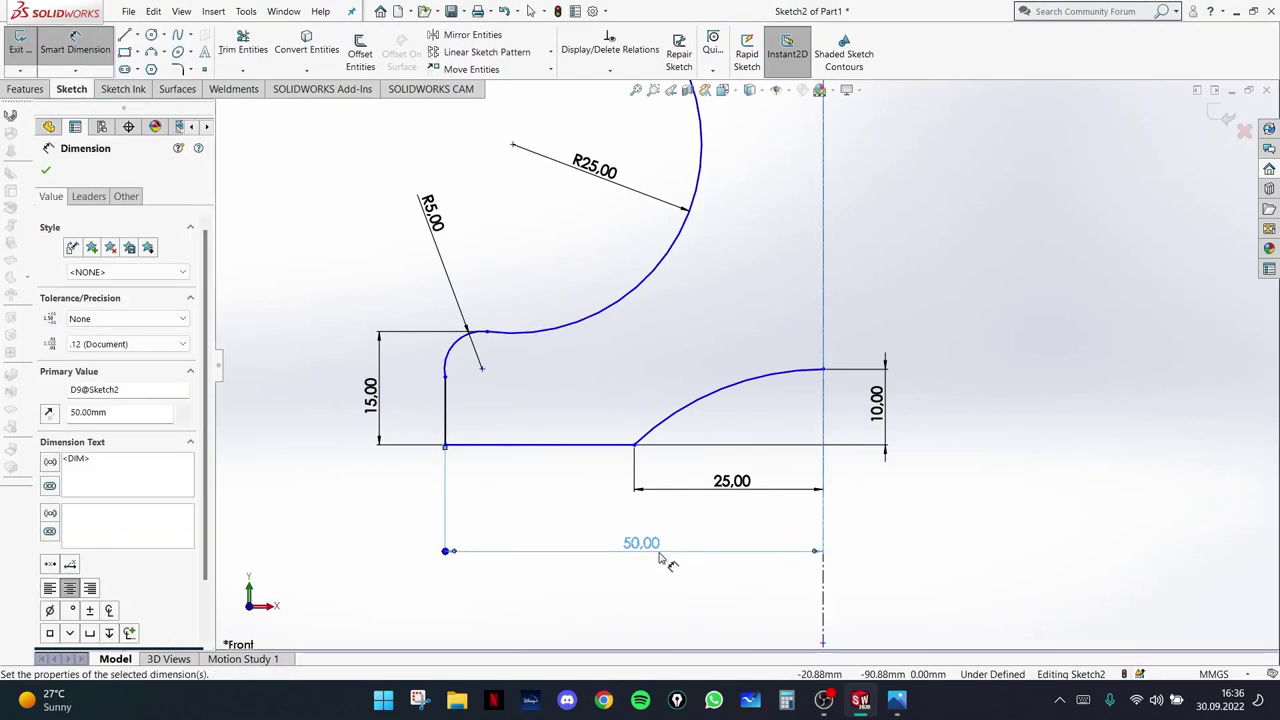
pyautogui.click(75, 45)
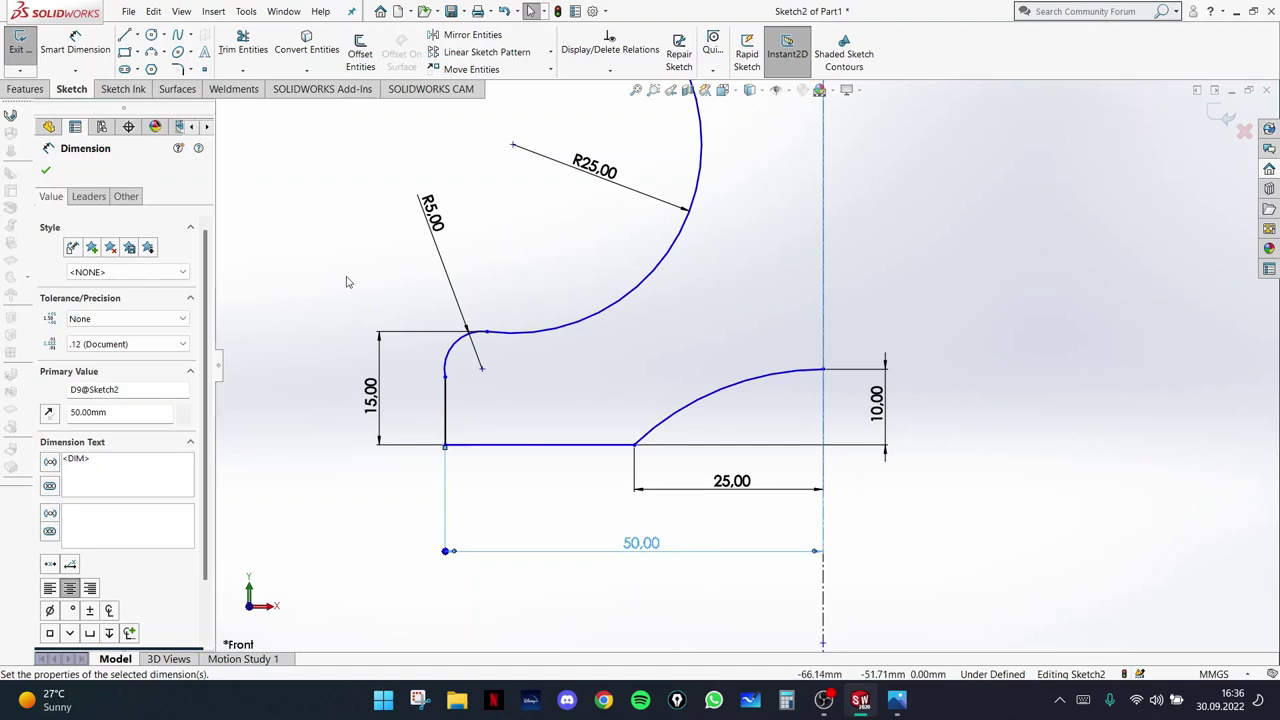
# - Following the reference drawing, dimension the vertical distance from the origin to the base line as 80 mm
pyautogui.click(896, 700)
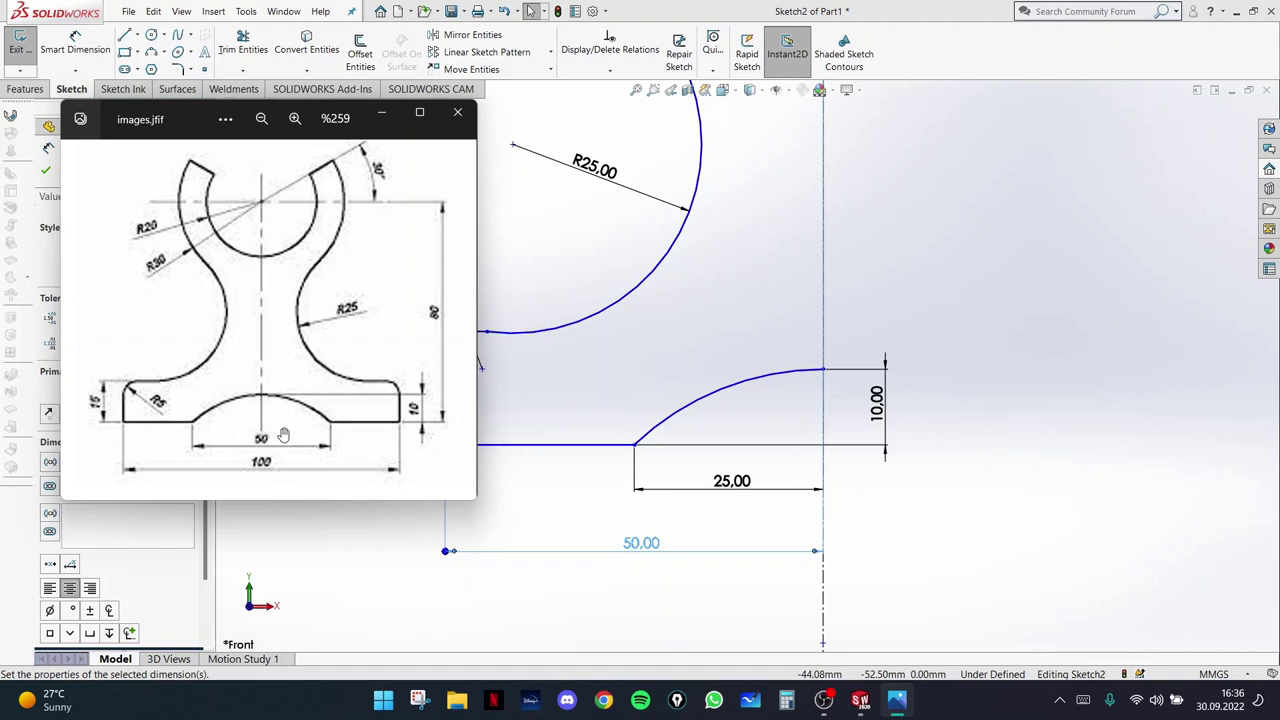
pyautogui.scroll(6, 879, 235)
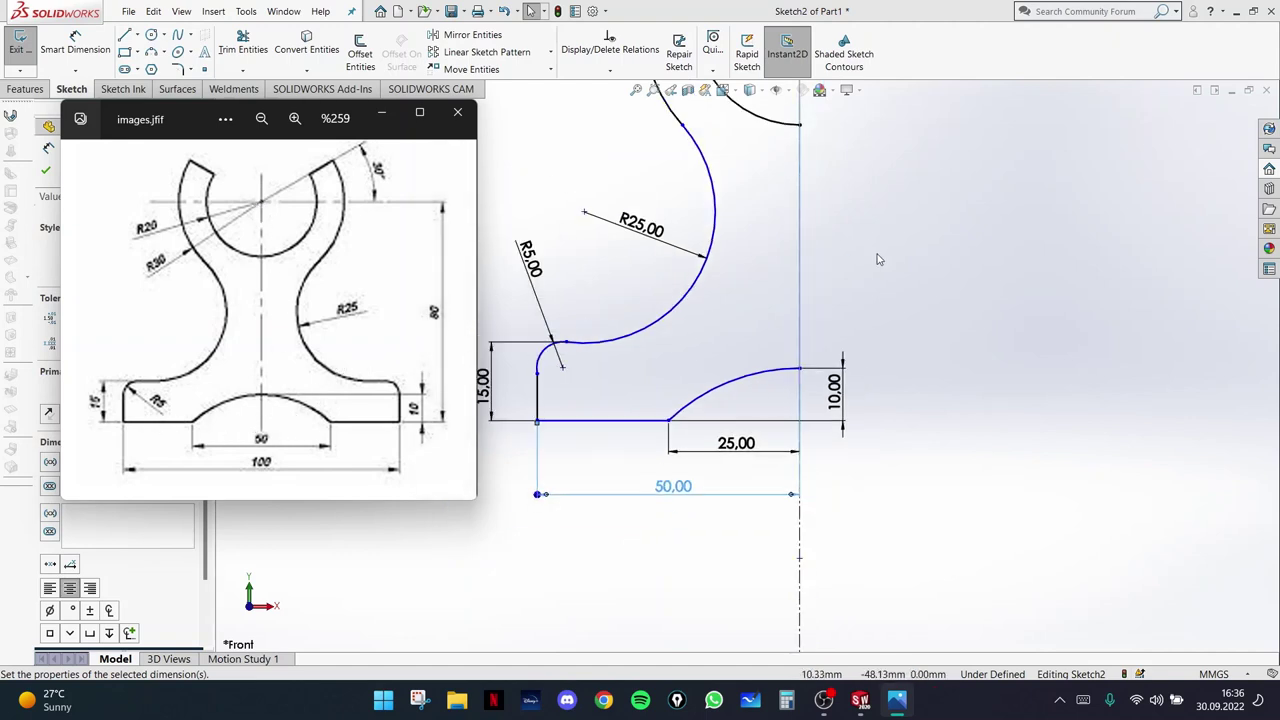
pyautogui.click(381, 113)
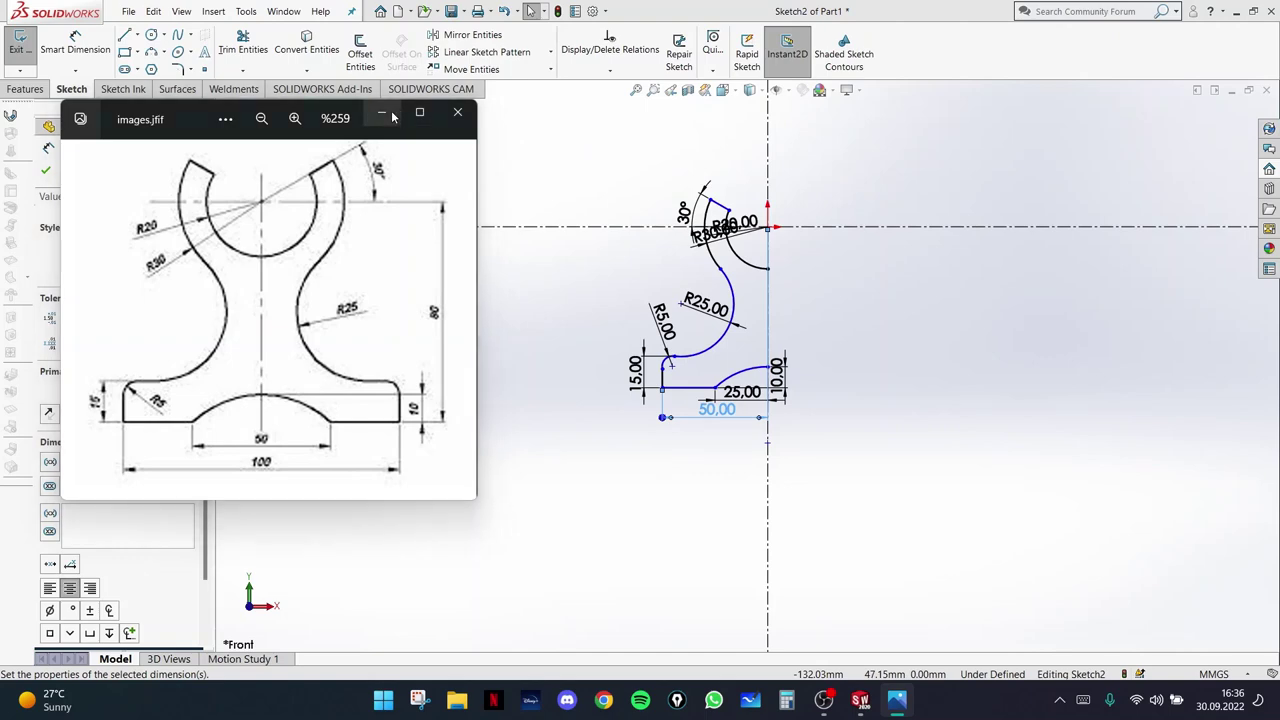
pyautogui.click(70, 44)
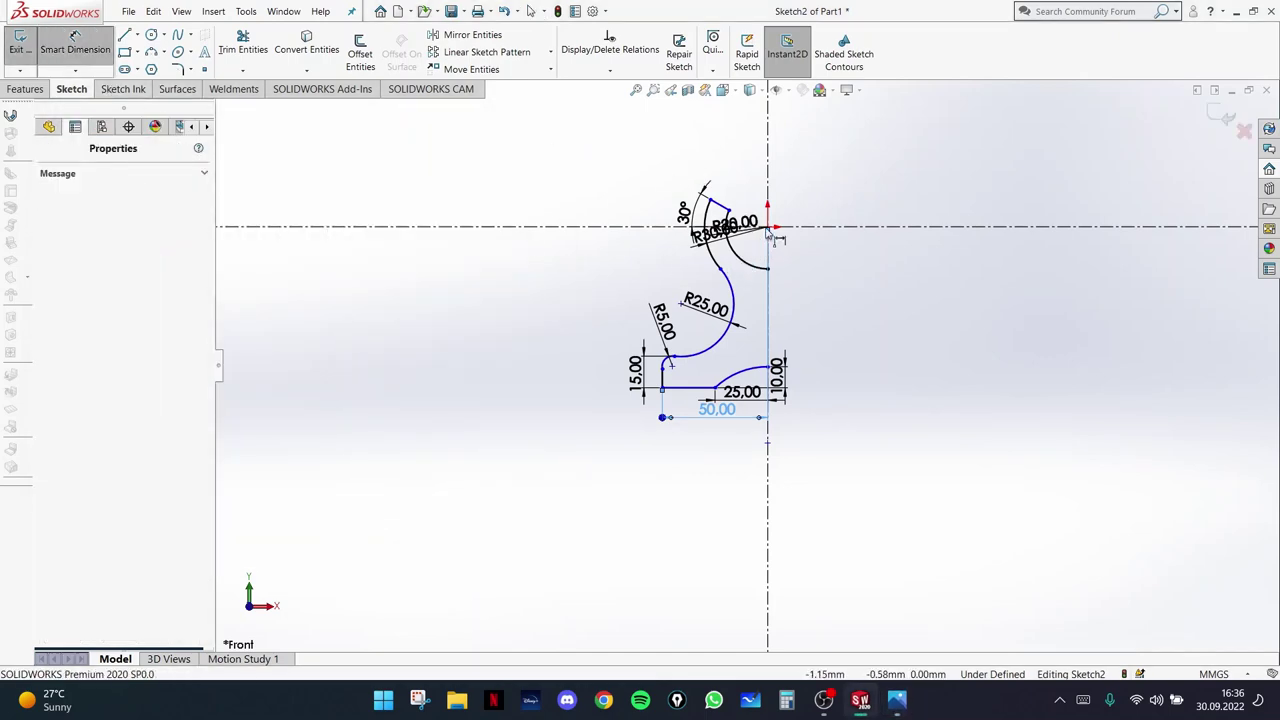
pyautogui.scroll(-2, 775, 248)
pyautogui.scroll(-4, 760, 258)
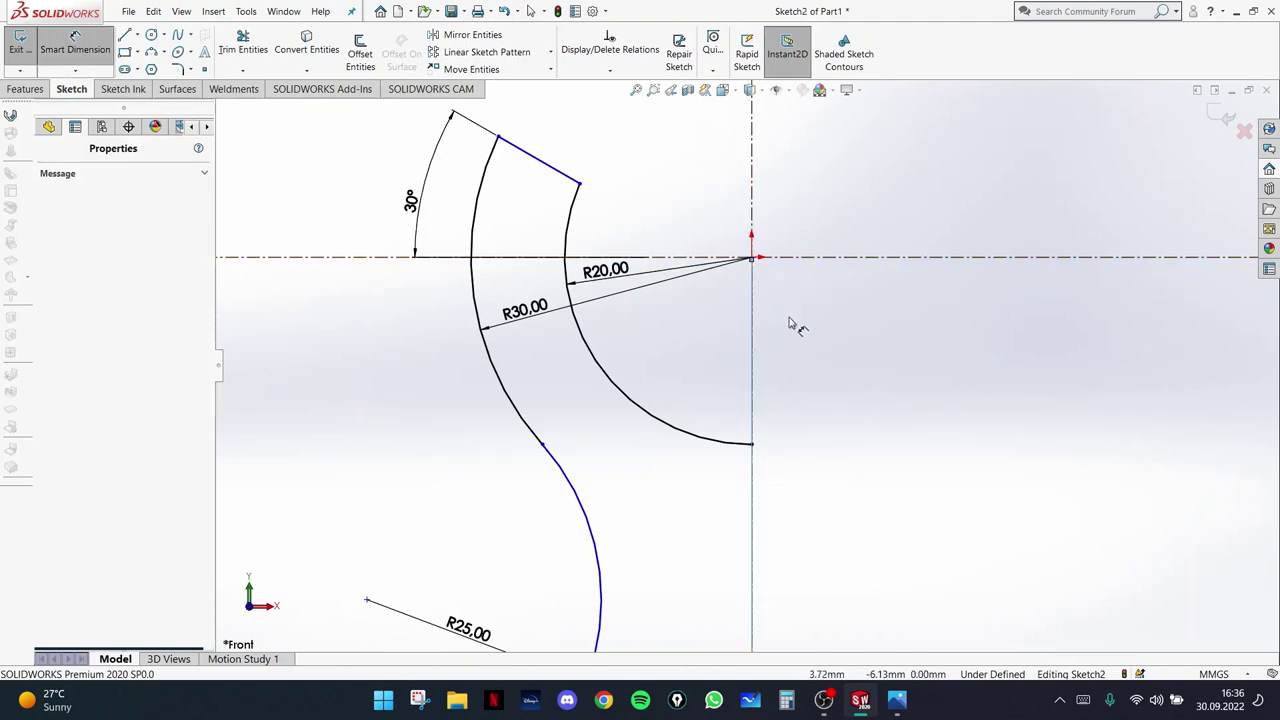
pyautogui.click(754, 260)
pyautogui.scroll(5, 780, 430)
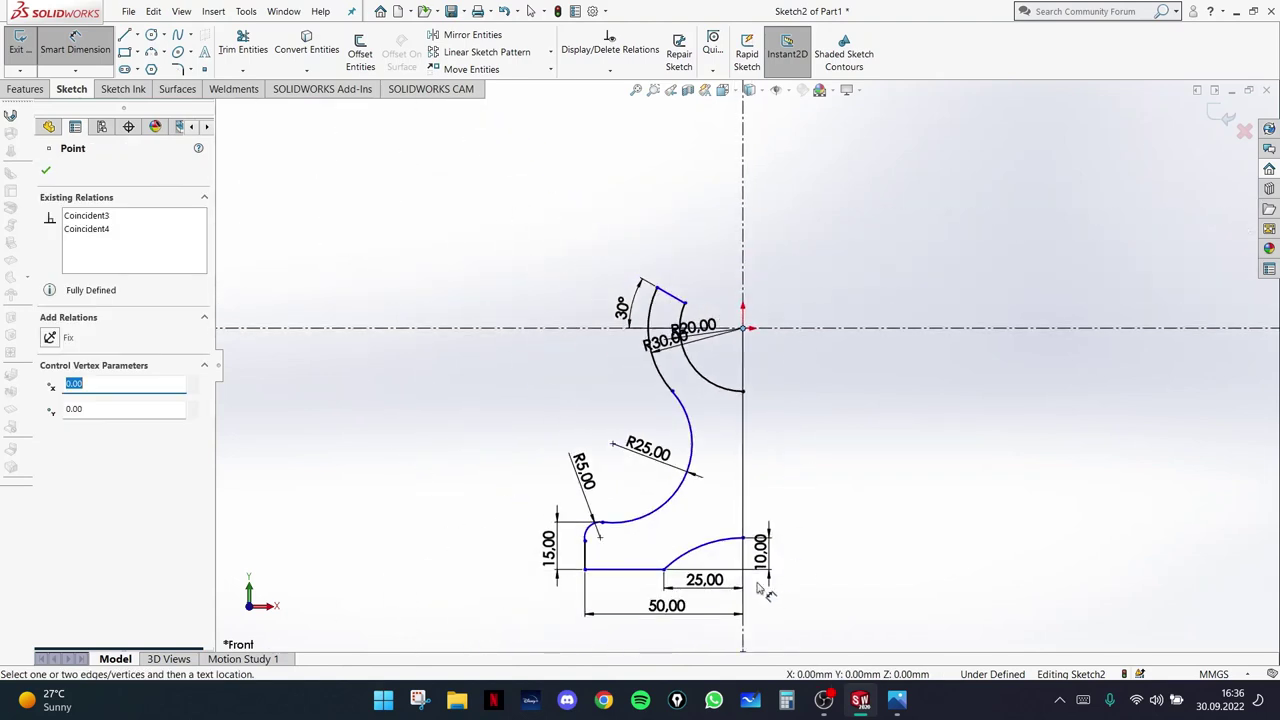
pyautogui.click(642, 569)
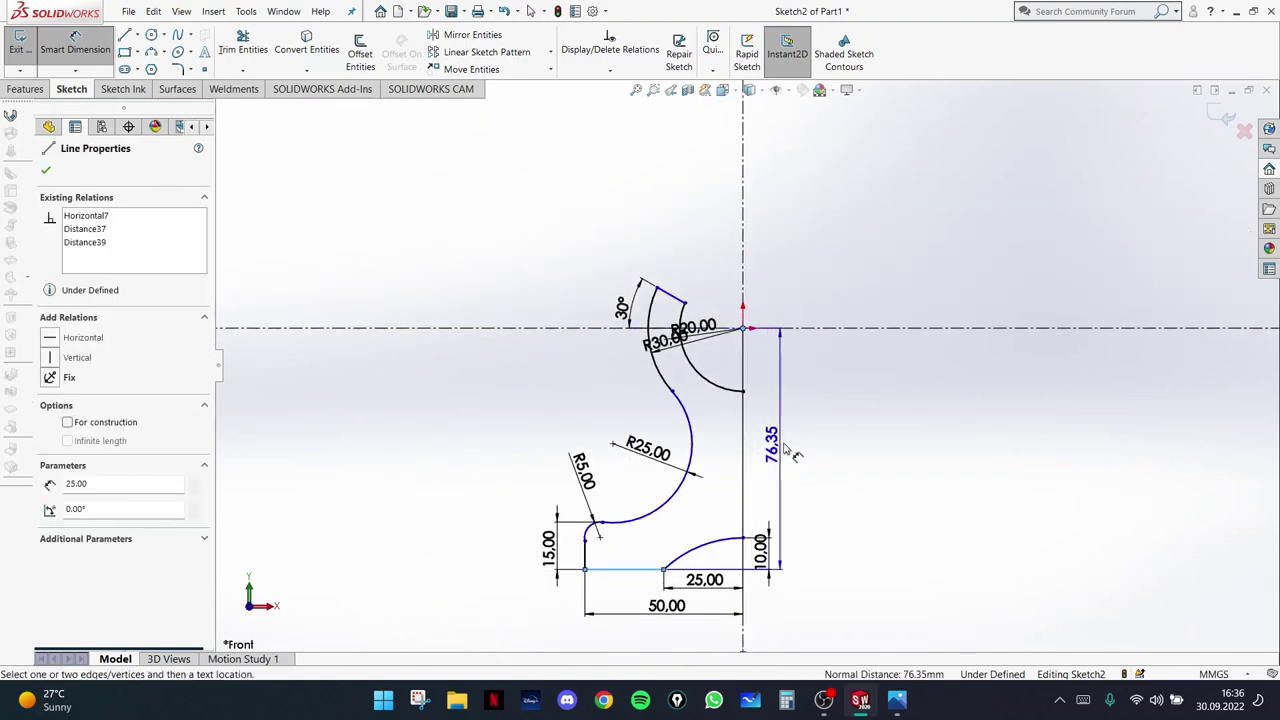
pyautogui.click(837, 549)
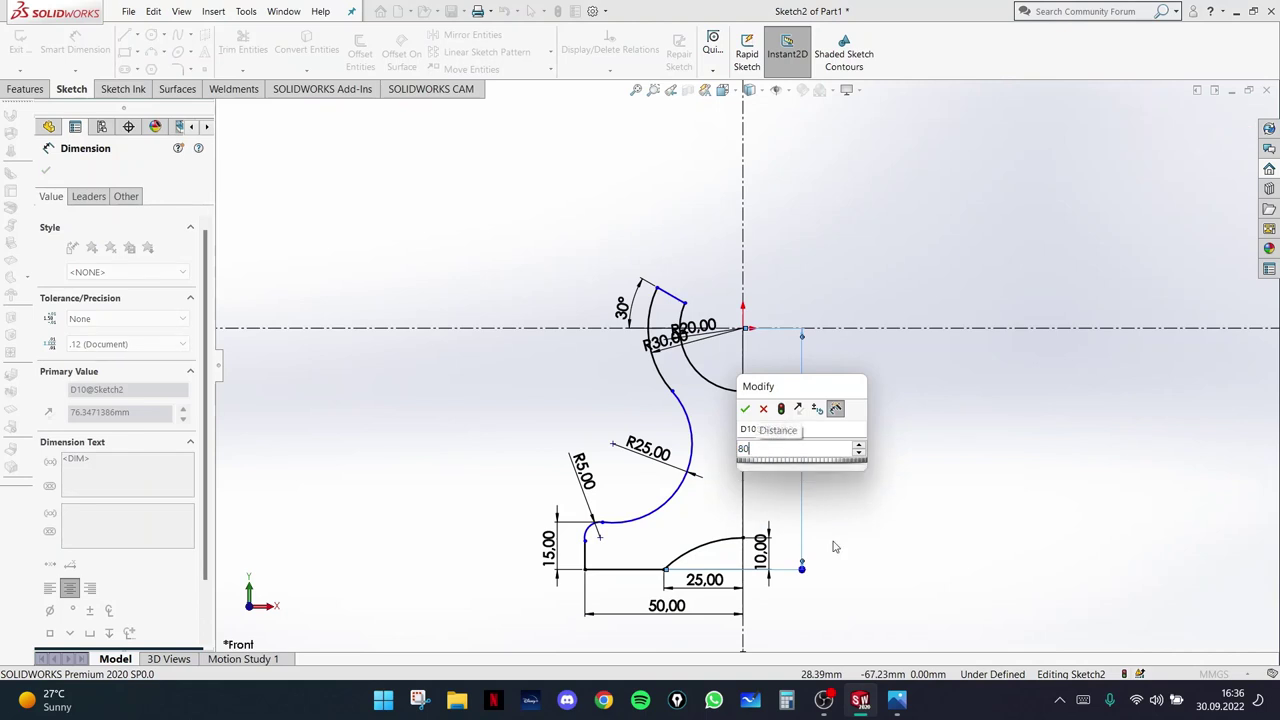
pyautogui.press('Return')
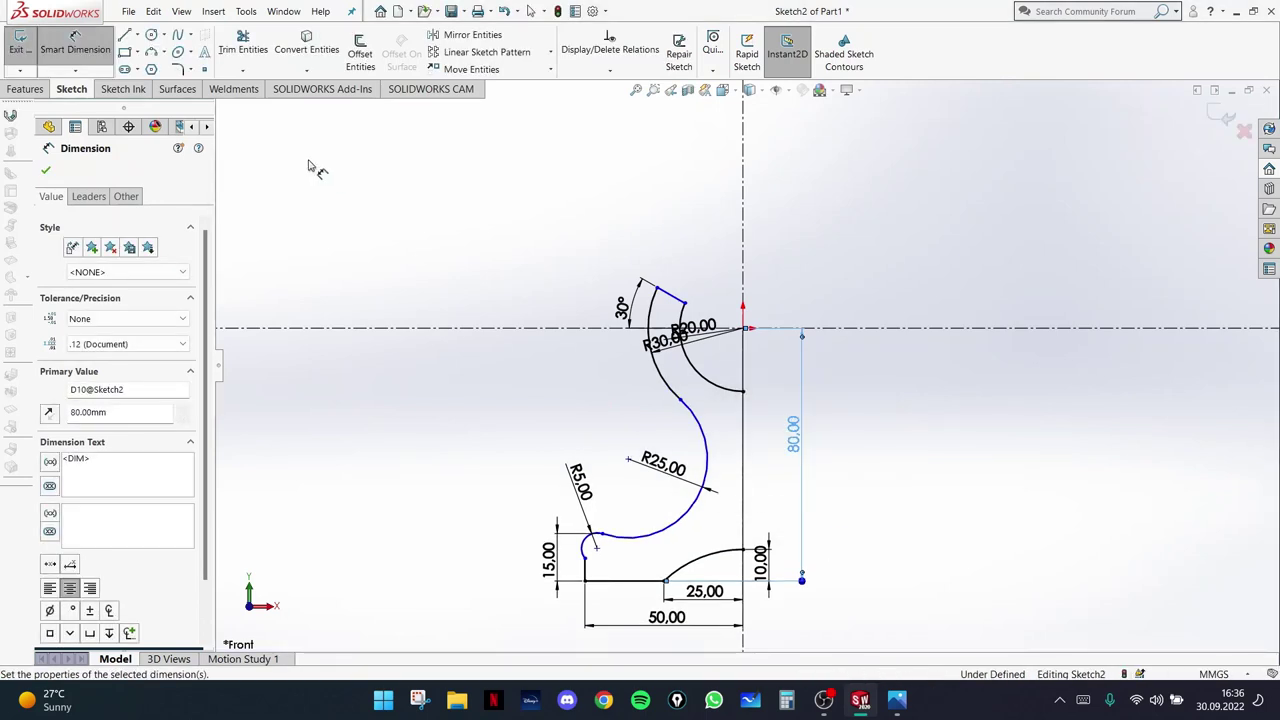
# - Following the reference drawing, add a tangent relation between the R5 corner arc and the foot's short outer vertical line
pyautogui.scroll(2, 859, 460)
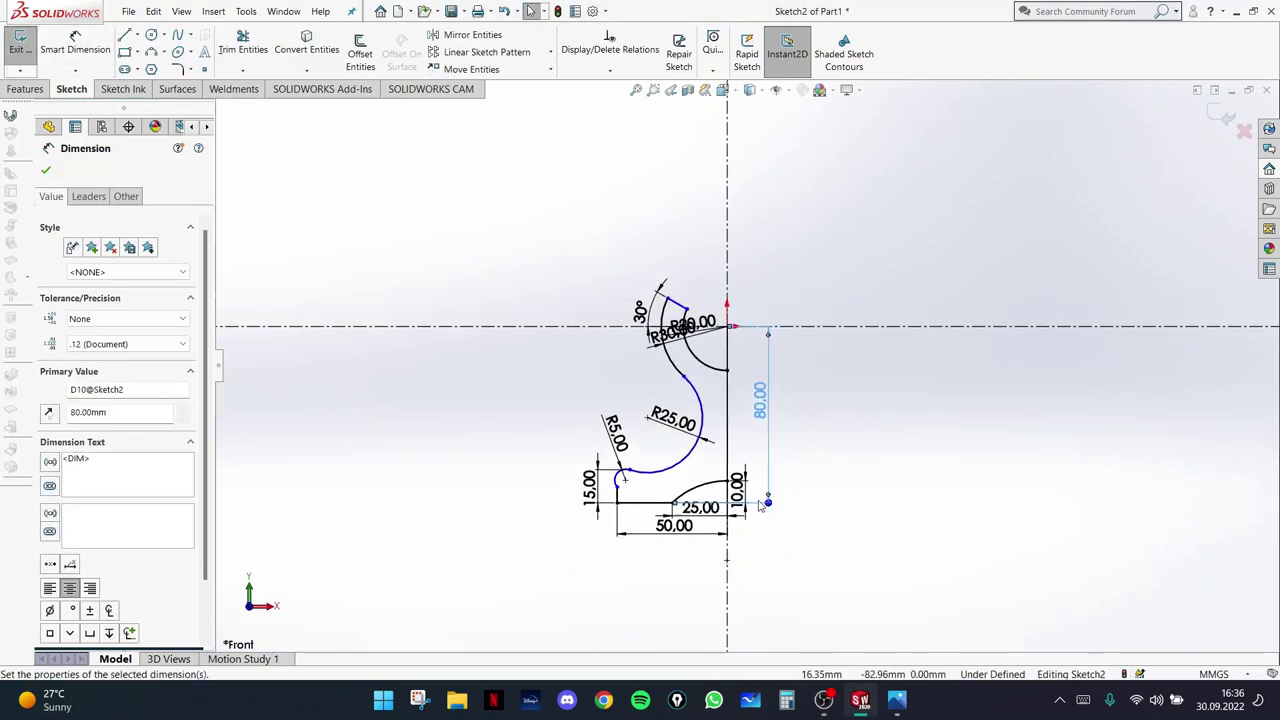
pyautogui.scroll(-1, 750, 495)
pyautogui.scroll(-2, 740, 487)
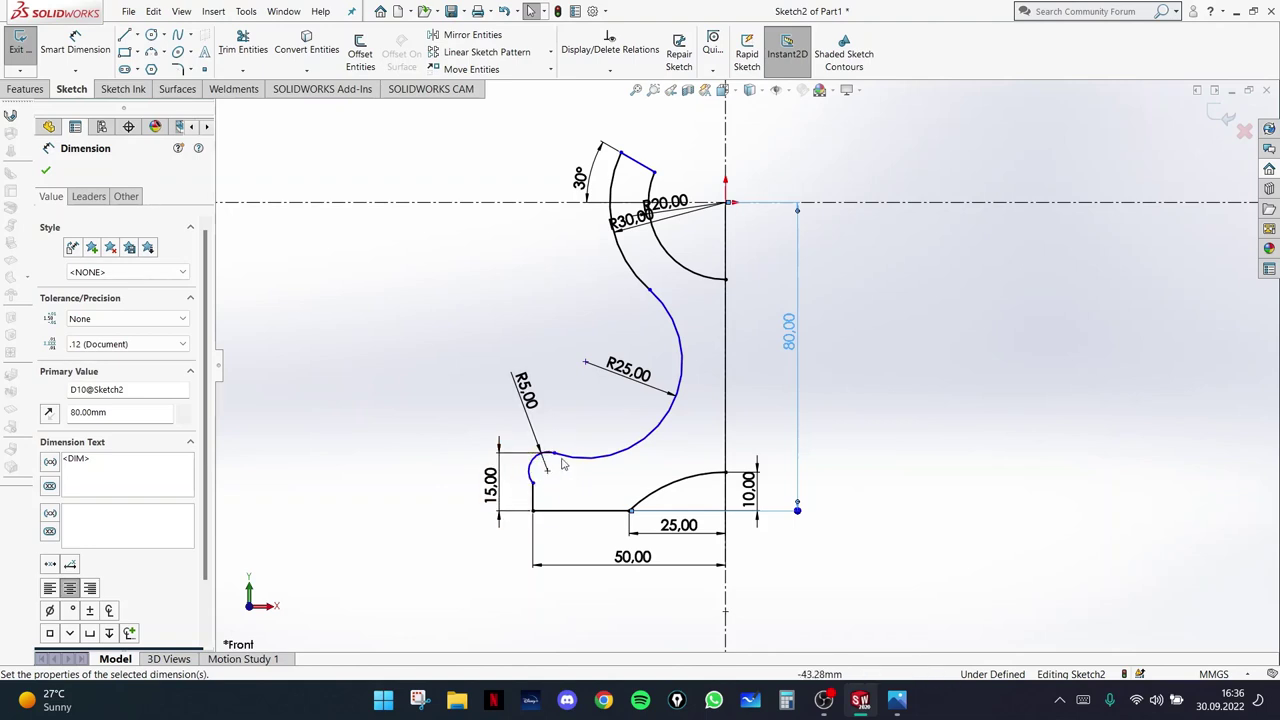
pyautogui.click(899, 701)
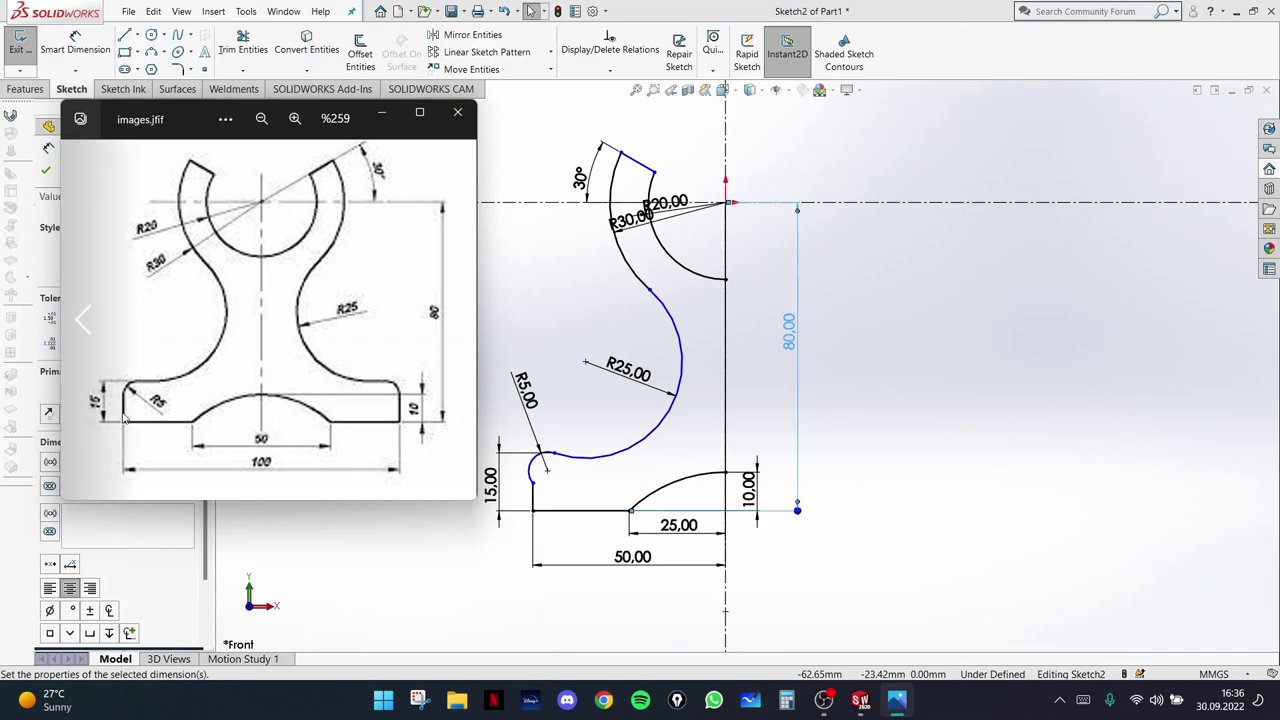
pyautogui.click(540, 495)
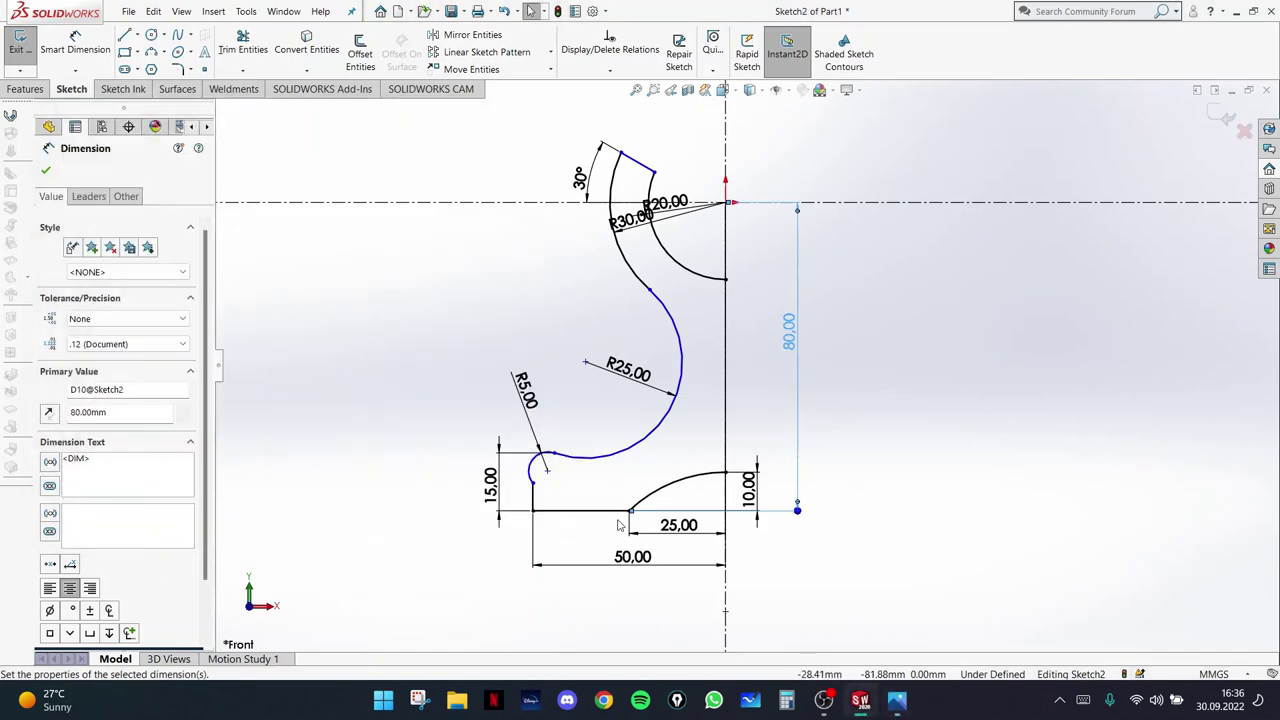
pyautogui.scroll(-4, 542, 495)
pyautogui.click(560, 474)
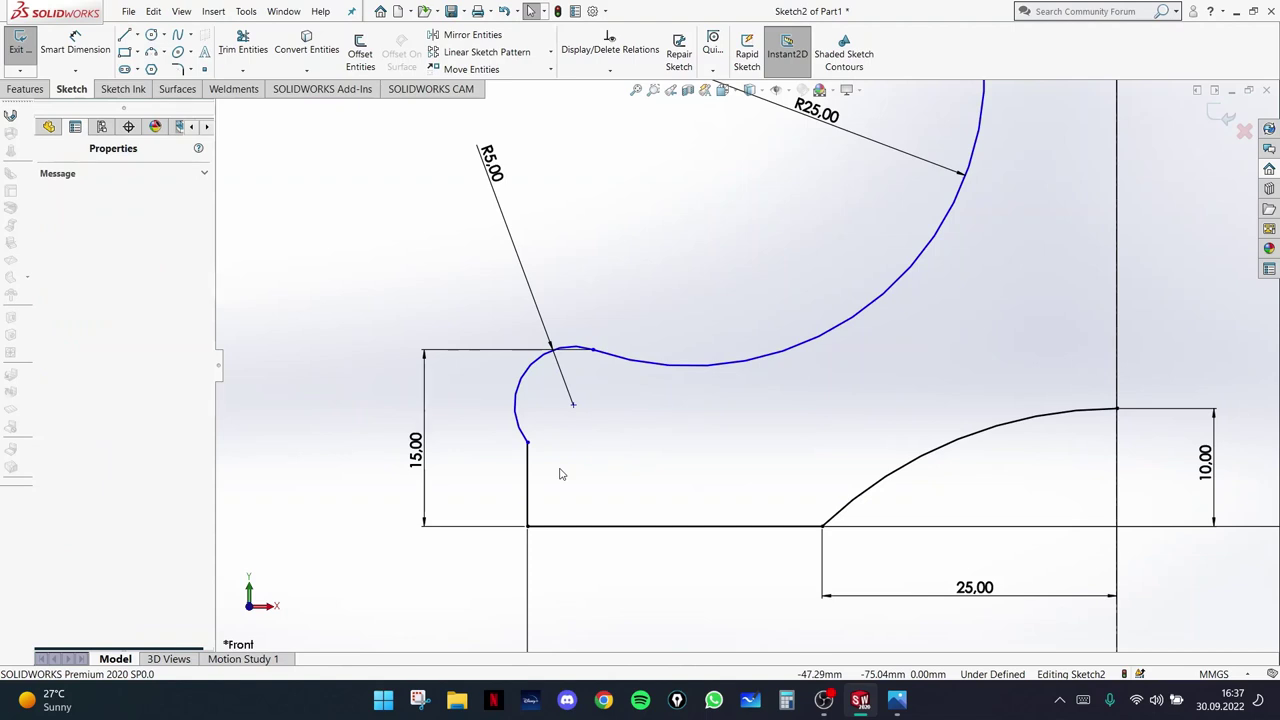
pyautogui.click(528, 480)
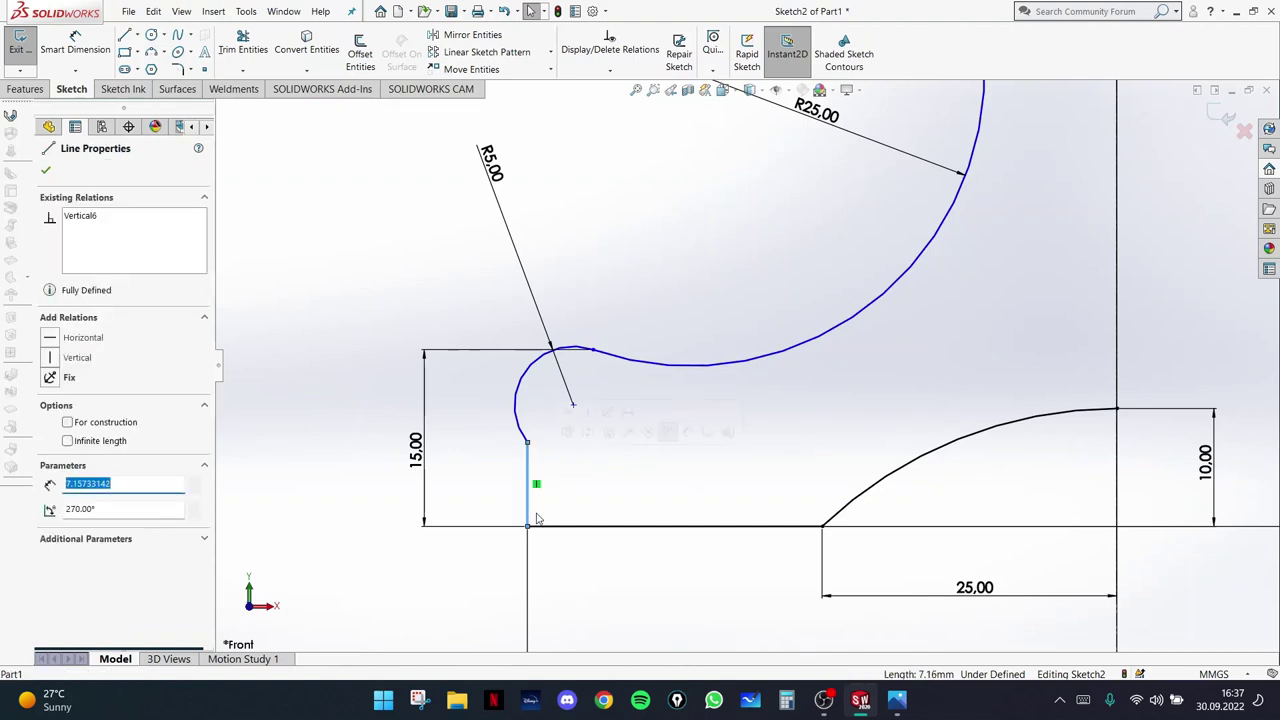
pyautogui.keyDown('ctrl'); pyautogui.click(516, 408); pyautogui.keyUp('ctrl')
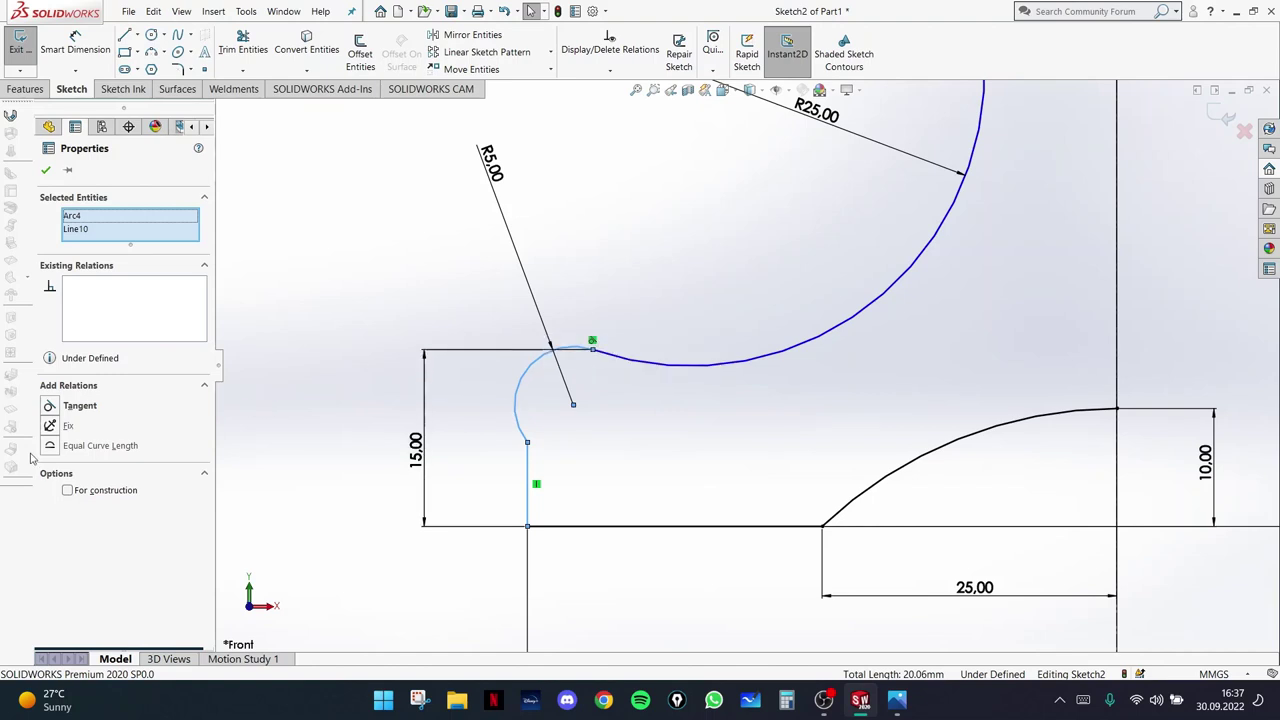
pyautogui.click(50, 406)
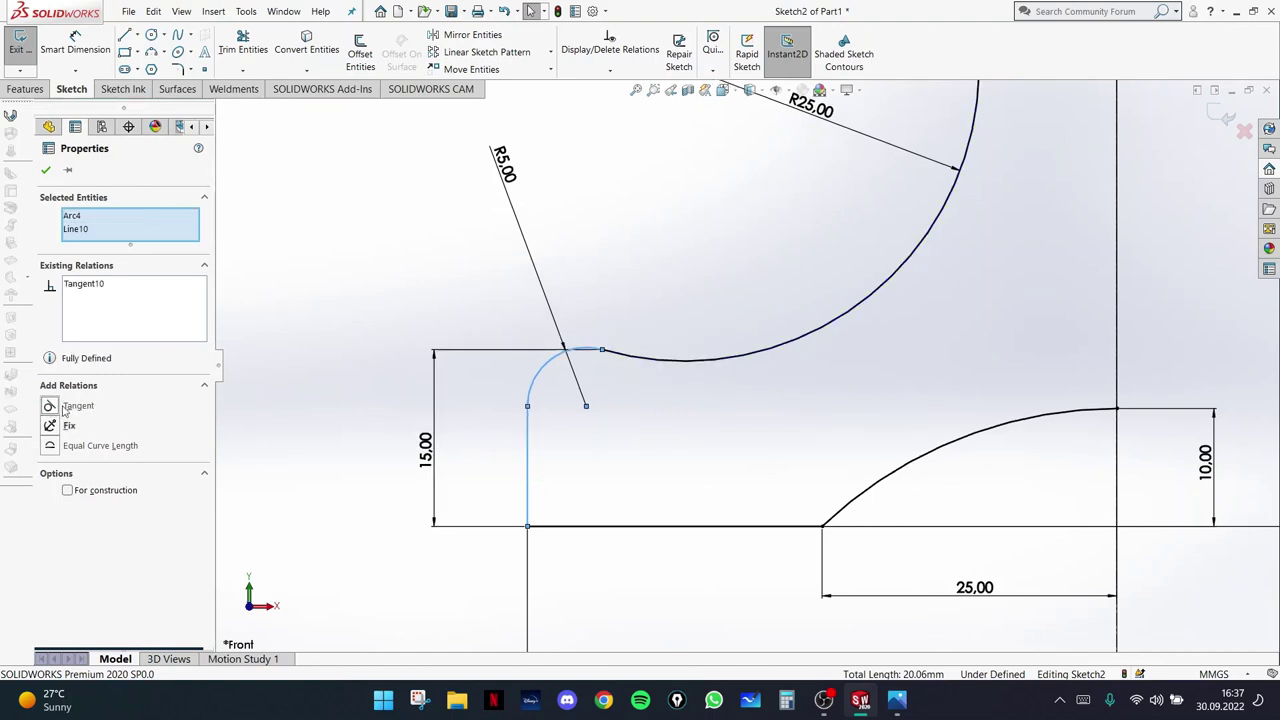
pyautogui.scroll(10, 1100, 345)
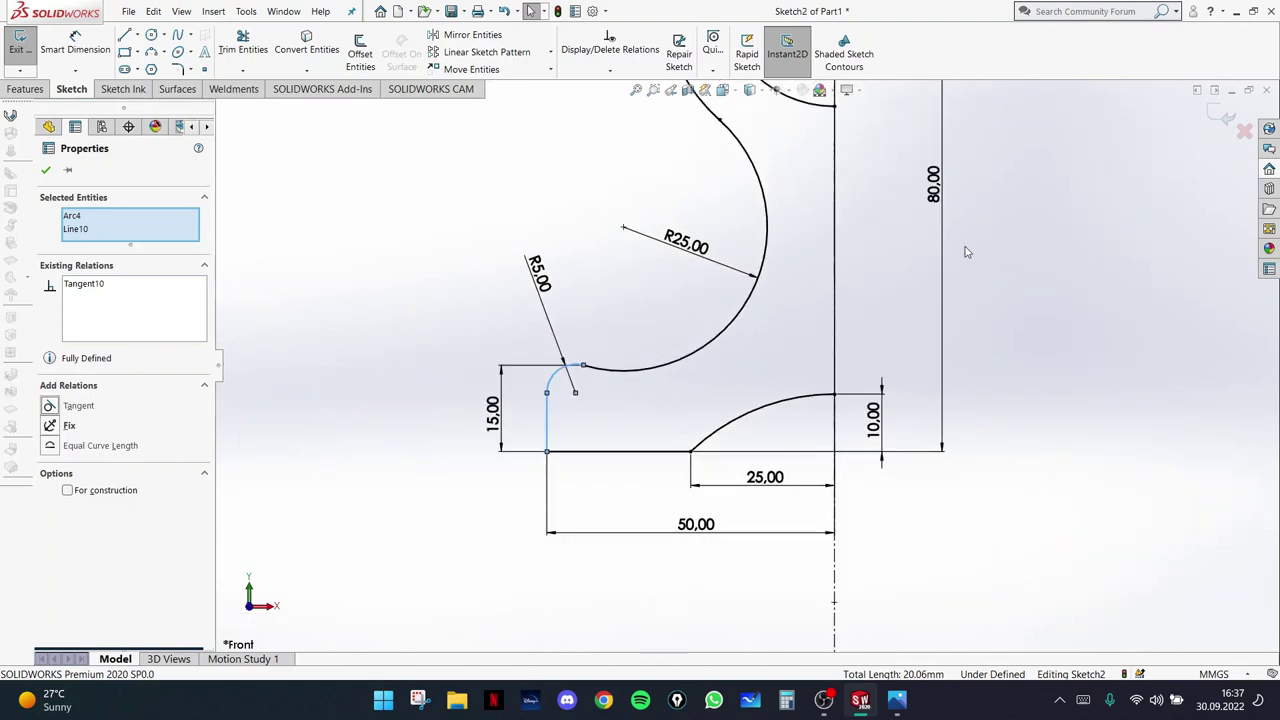
pyautogui.scroll(-5, 890, 258)
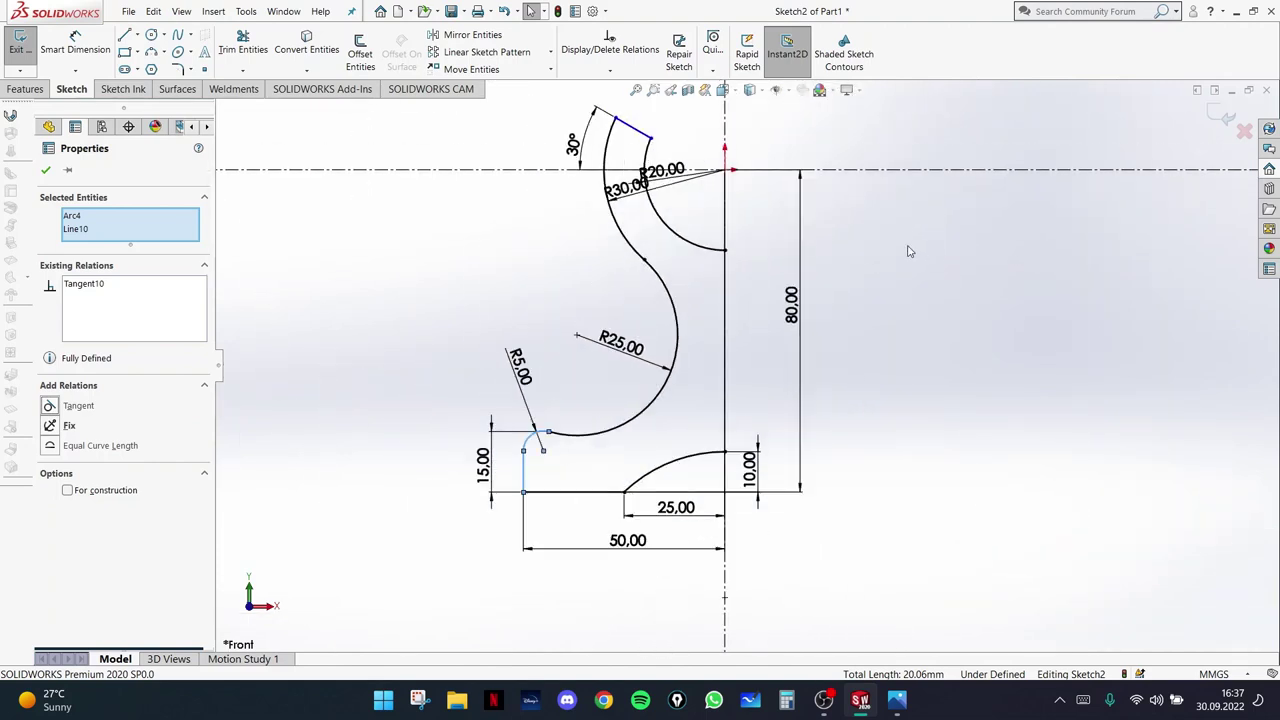
pyautogui.click(903, 286)
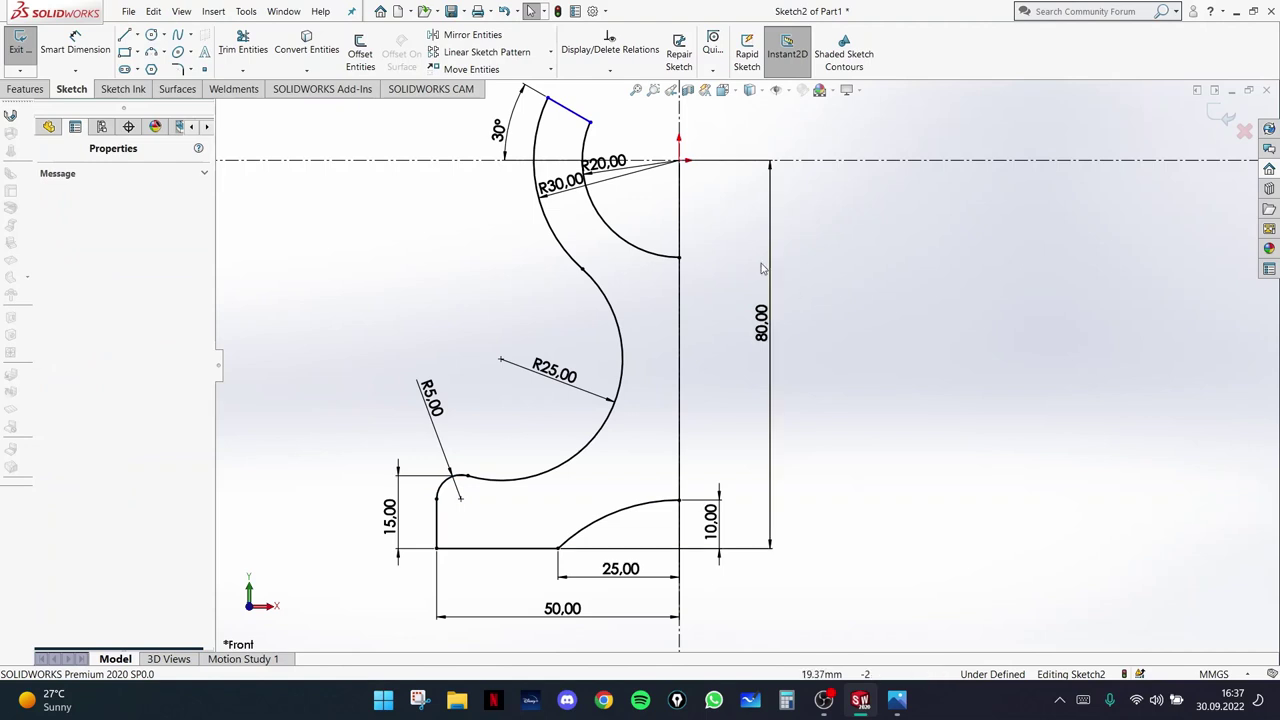
# - Move the fork's angled end line higher along the R20 and R30 arcs to test its remaining freedom
pyautogui.scroll(4, 746, 359)
pyautogui.scroll(-4, 660, 228)
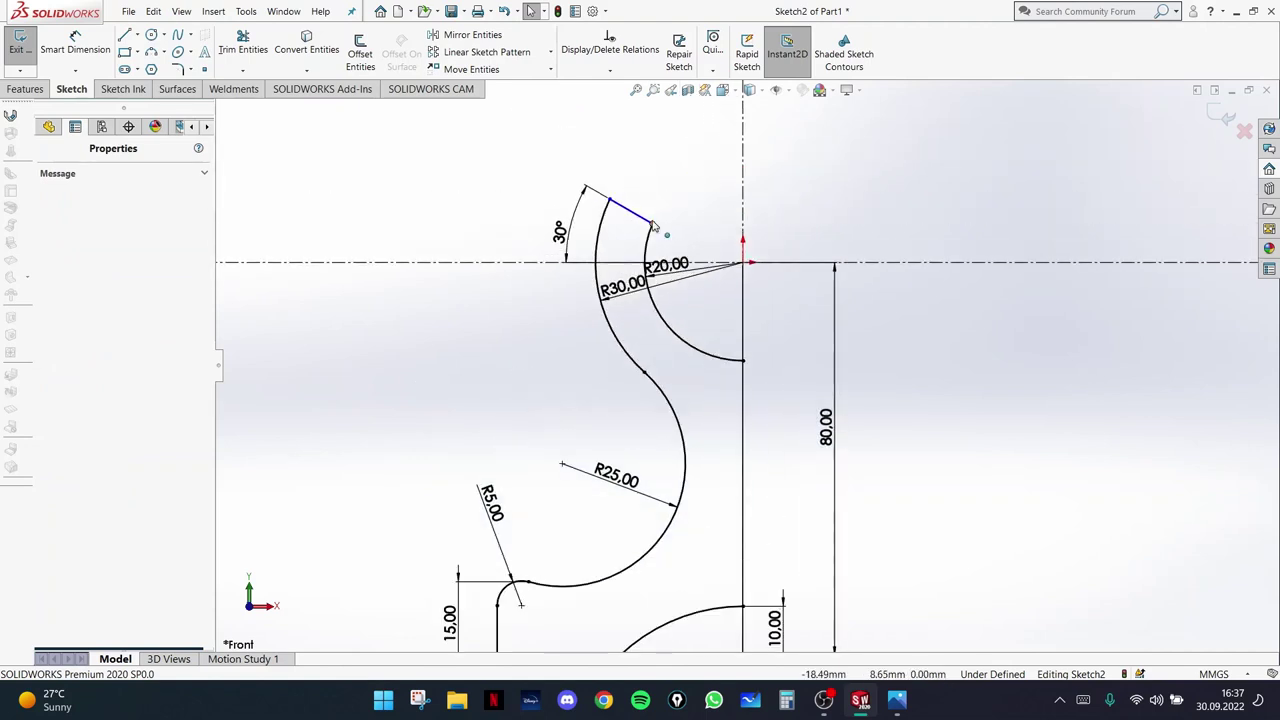
pyautogui.scroll(3, 700, 270)
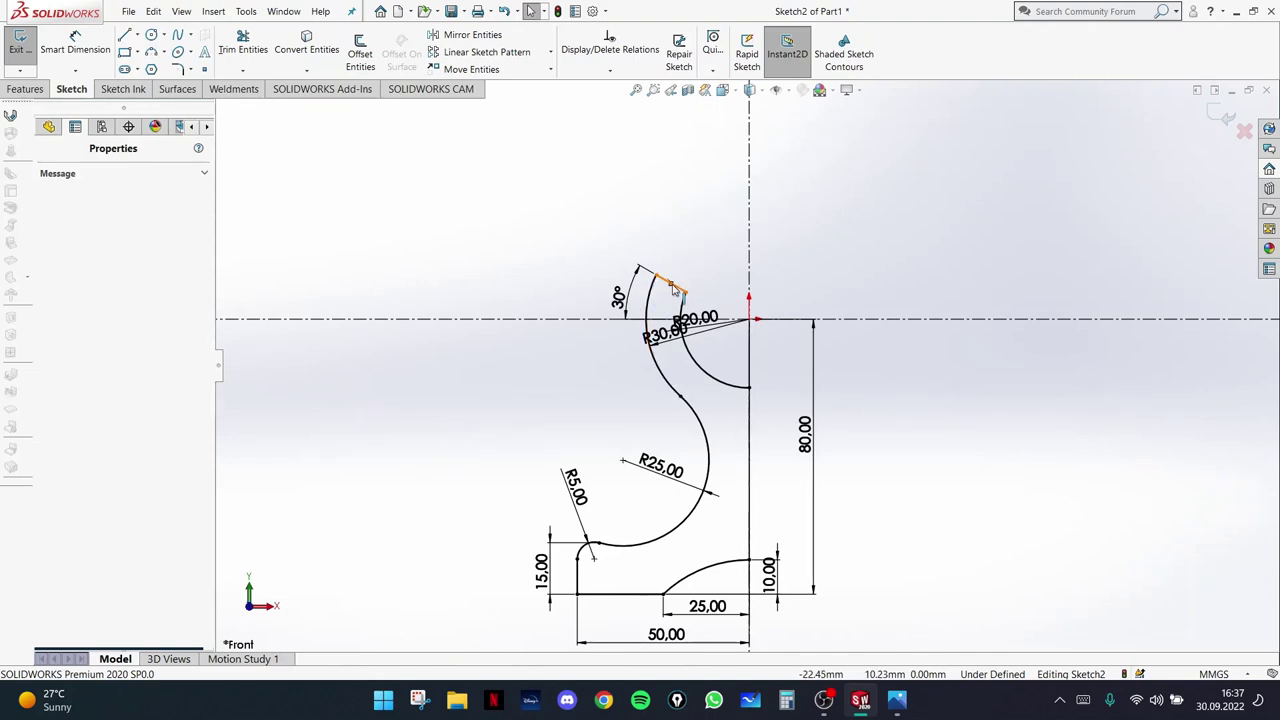
pyautogui.scroll(-1, 757, 314)
pyautogui.scroll(-1, 690, 298)
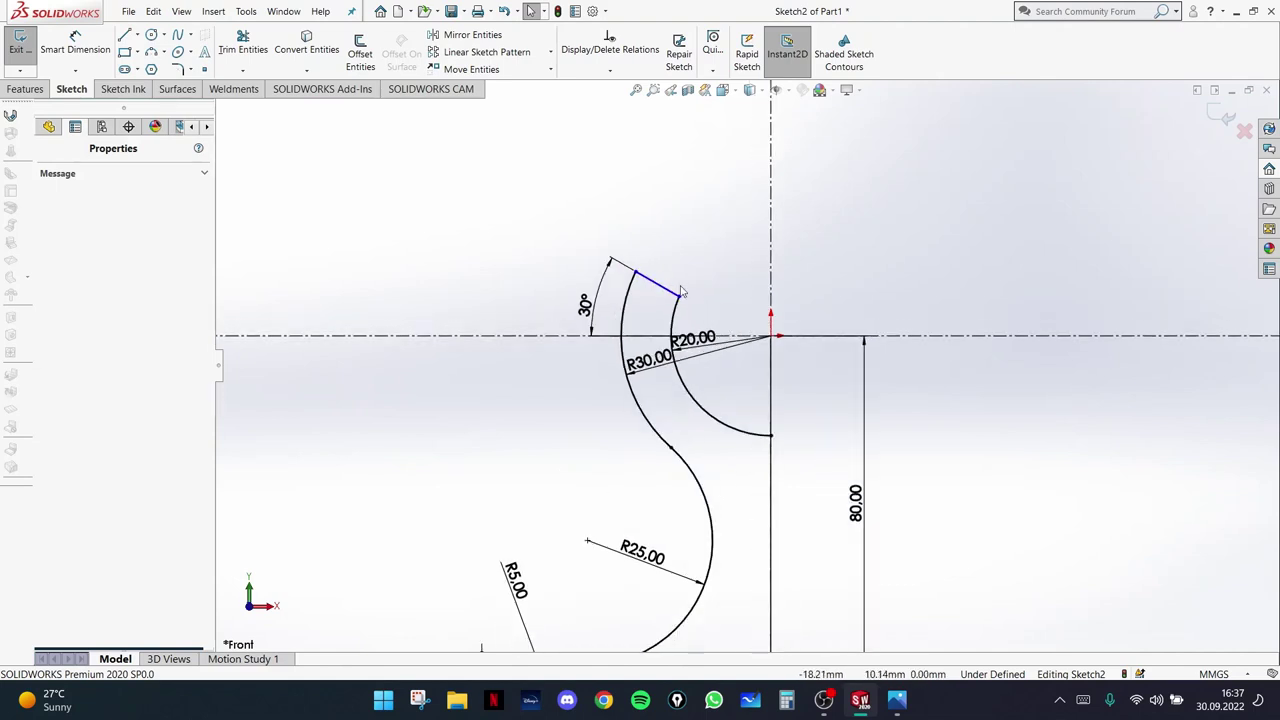
pyautogui.moveTo(676, 298)
pyautogui.mouseDown()
pyautogui.moveTo(760, 205)
pyautogui.moveTo(786, 205)
pyautogui.moveTo(655, 288)
pyautogui.moveTo(657, 225)
pyautogui.moveTo(651, 257)
pyautogui.moveTo(646, 234)
pyautogui.moveTo(655, 241)
pyautogui.mouseUp()
pyautogui.moveTo(702, 286); pyautogui.dragTo(578, 335)
pyautogui.press('Escape')
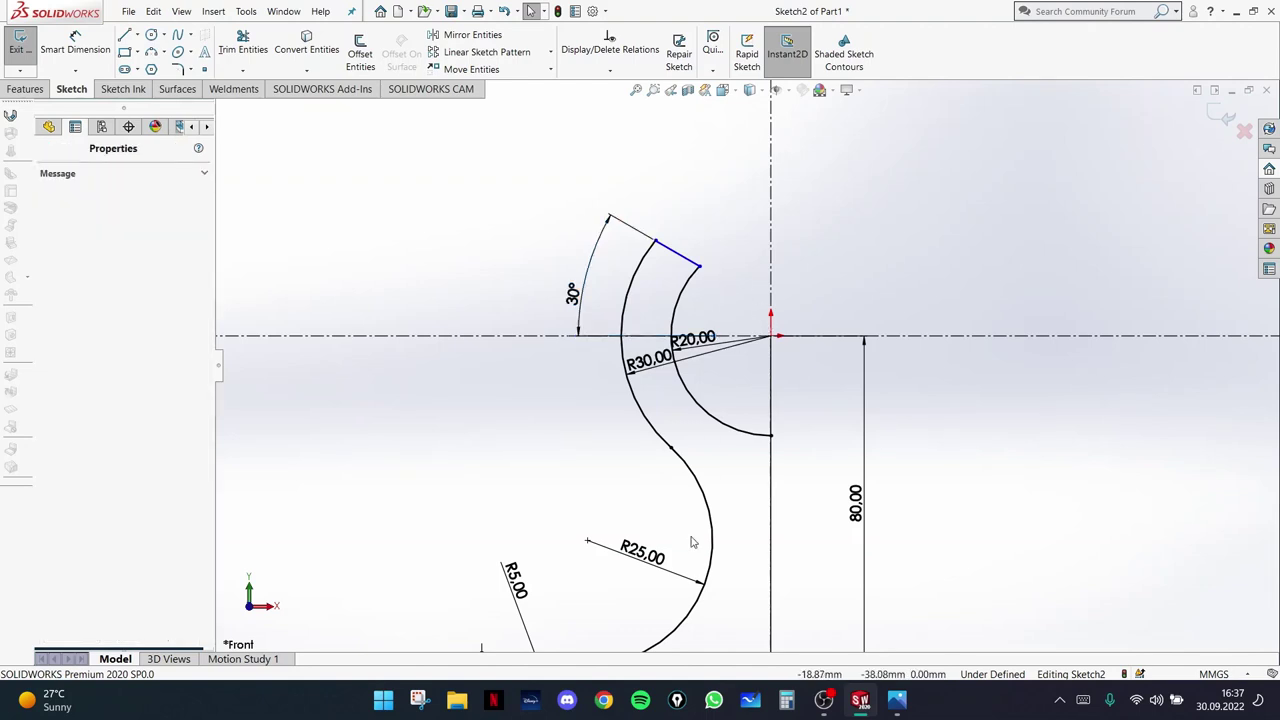
# - Compare the fork tip with the reference drawing and reposition the 30° end line slightly lower along both arcs
pyautogui.click(897, 712)
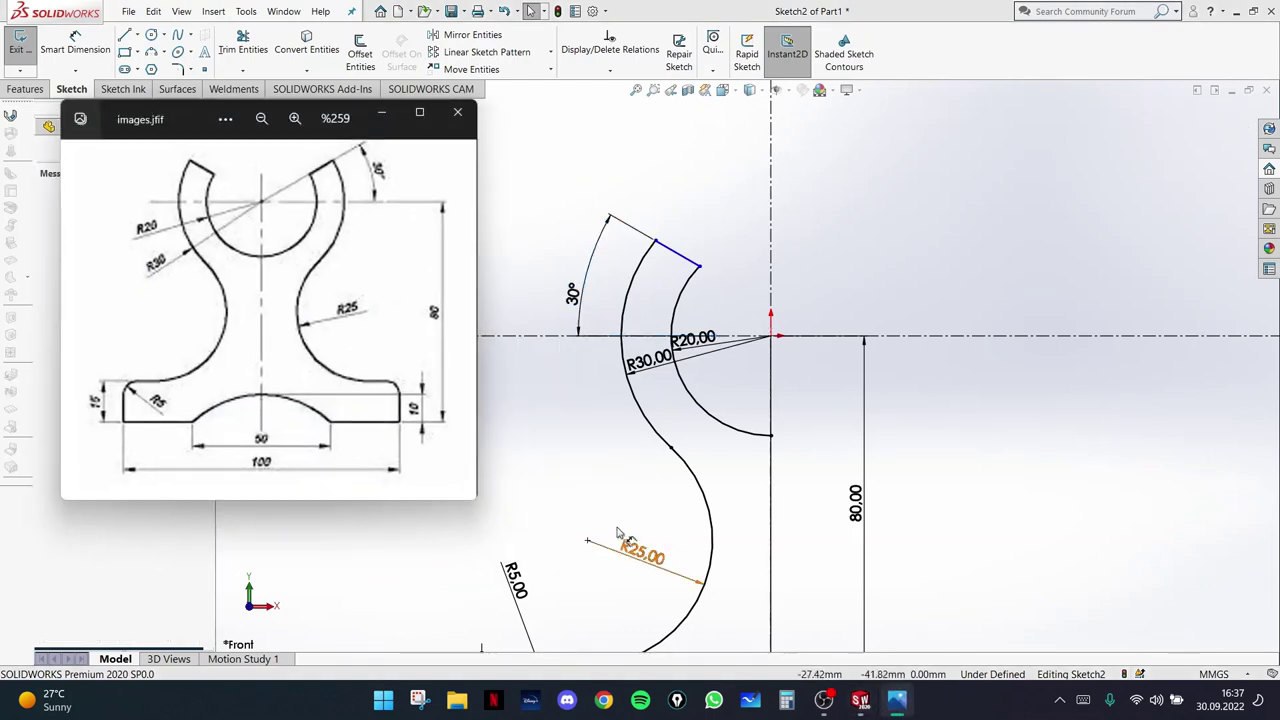
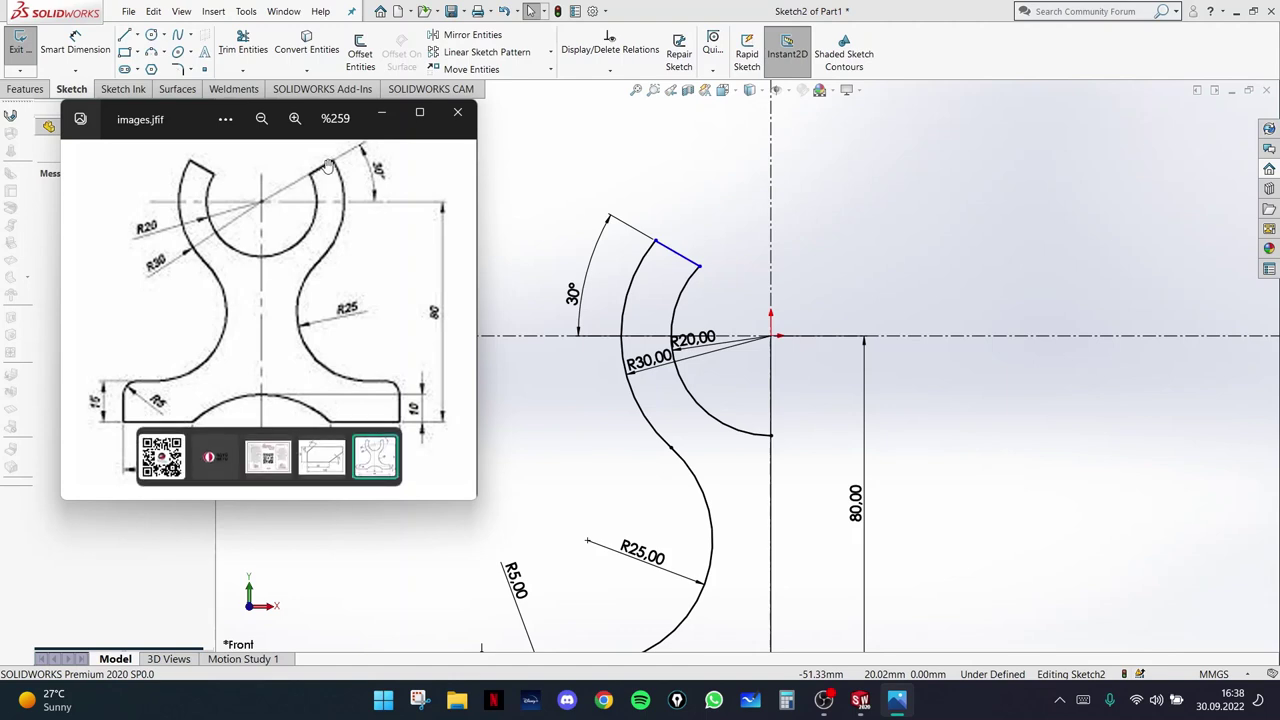
pyautogui.click(381, 110)
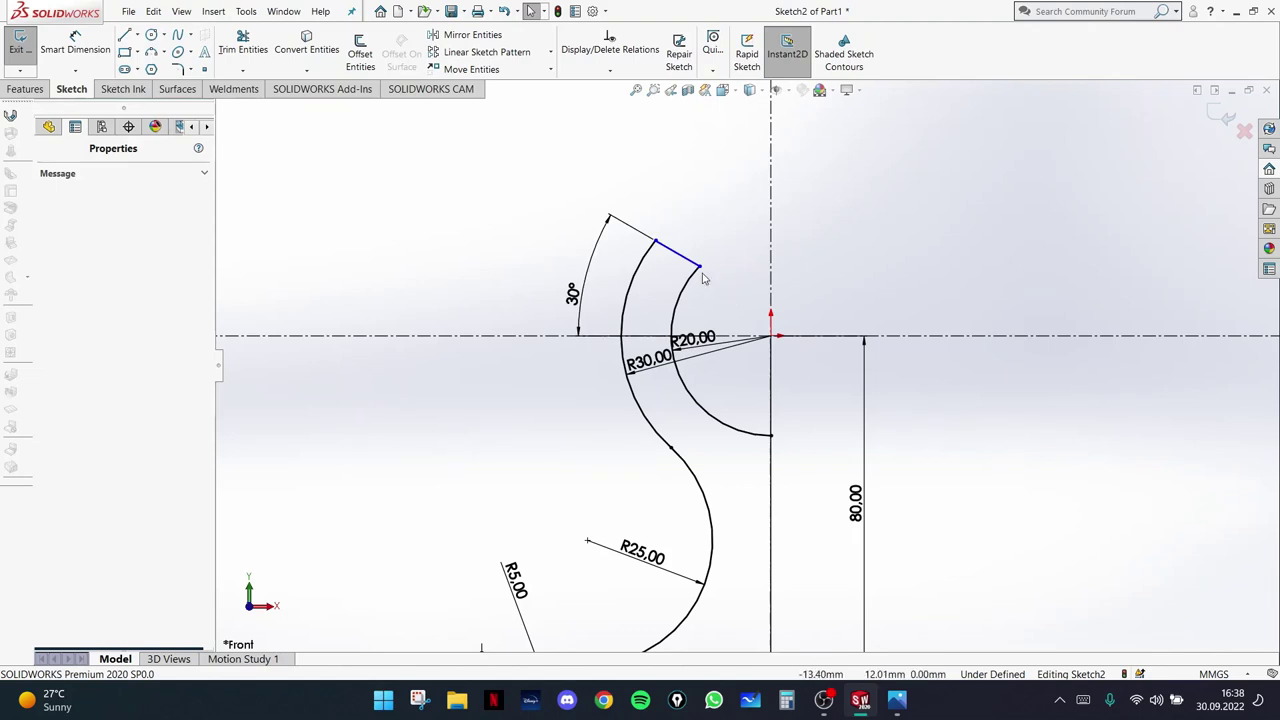
pyautogui.moveTo(697, 272)
pyautogui.mouseDown()
pyautogui.moveTo(677, 306)
pyautogui.moveTo(703, 295)
pyautogui.moveTo(684, 288)
pyautogui.mouseUp()
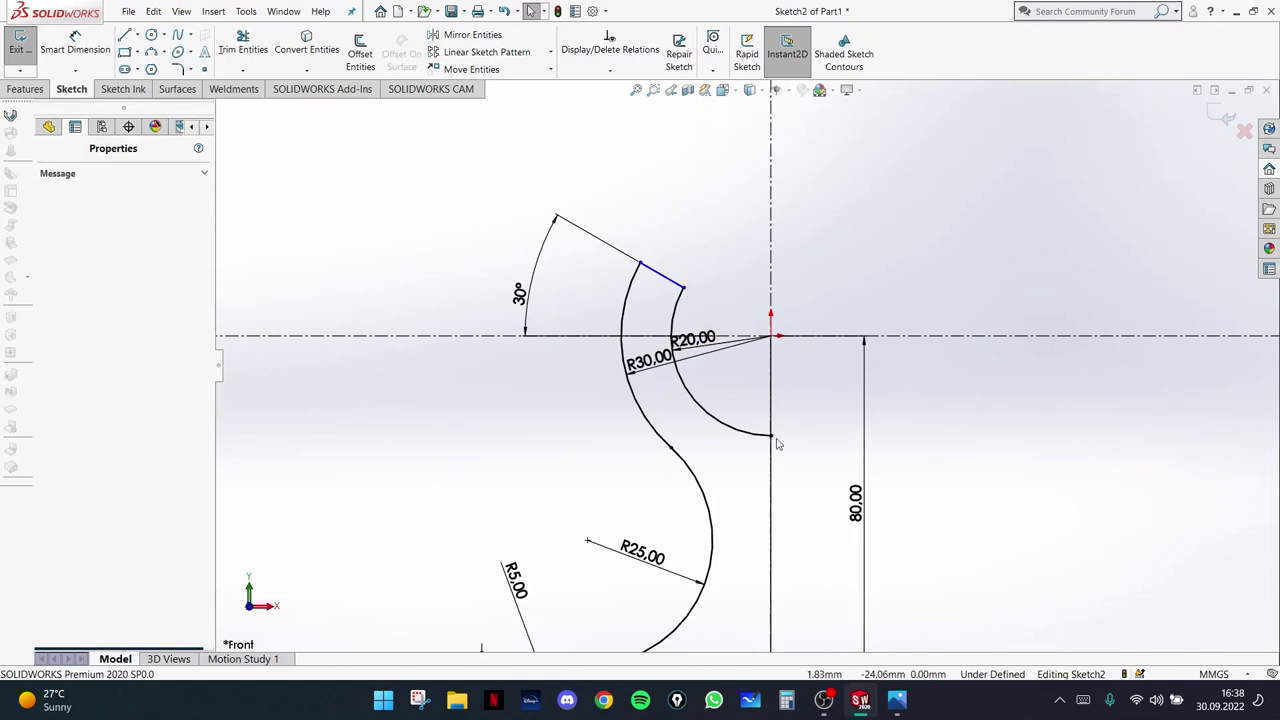
pyautogui.click(682, 289)
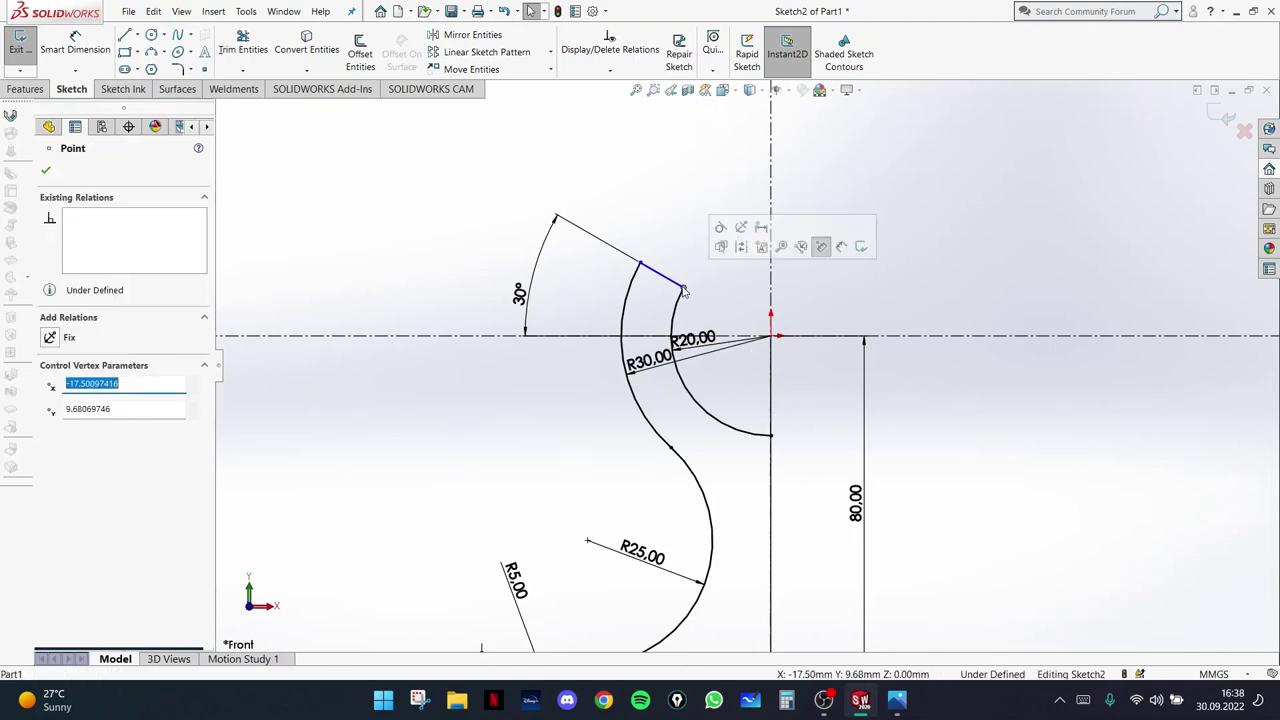
pyautogui.keyDown('ctrl'); pyautogui.click(771, 338); pyautogui.keyUp('ctrl')
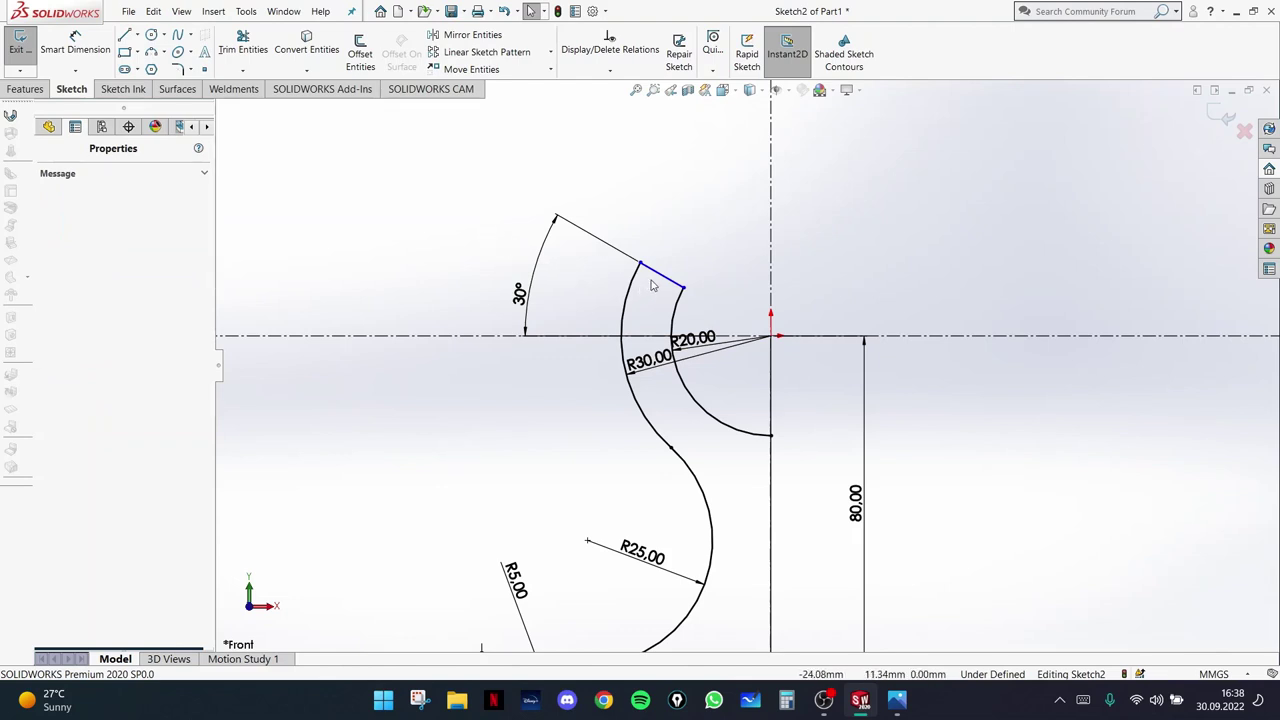
pyautogui.click(899, 703)
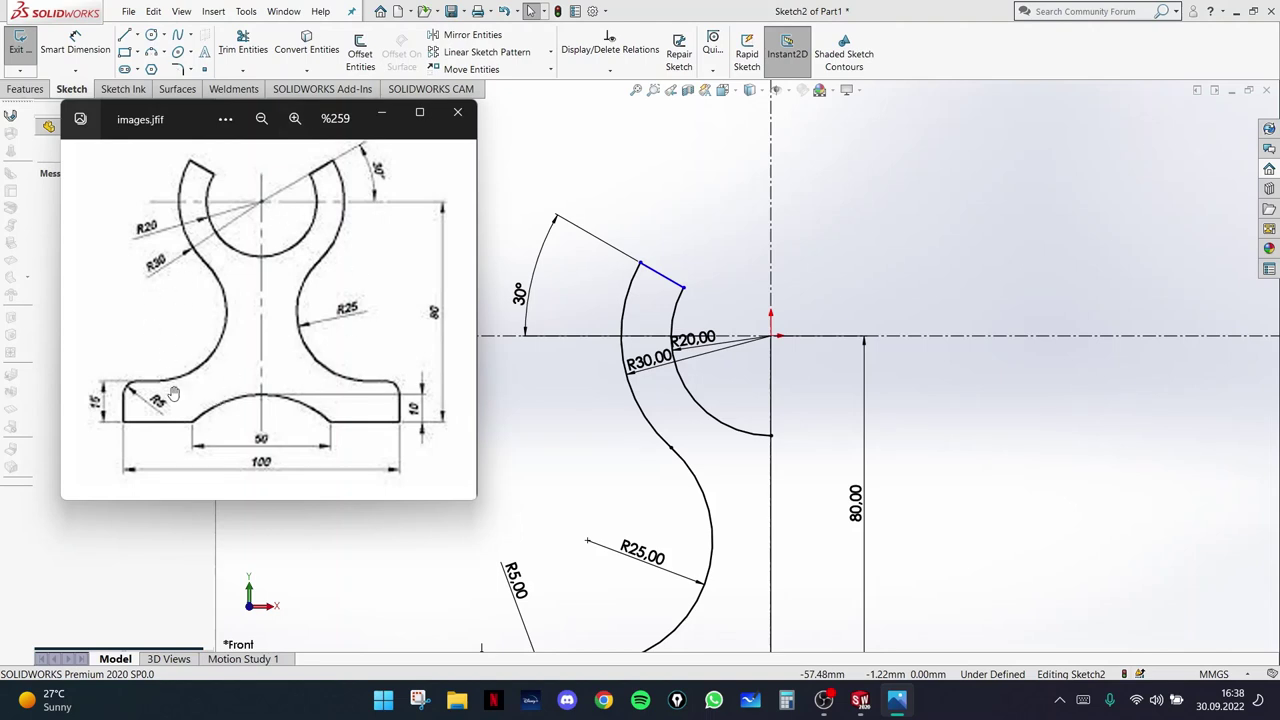
pyautogui.click(382, 113)
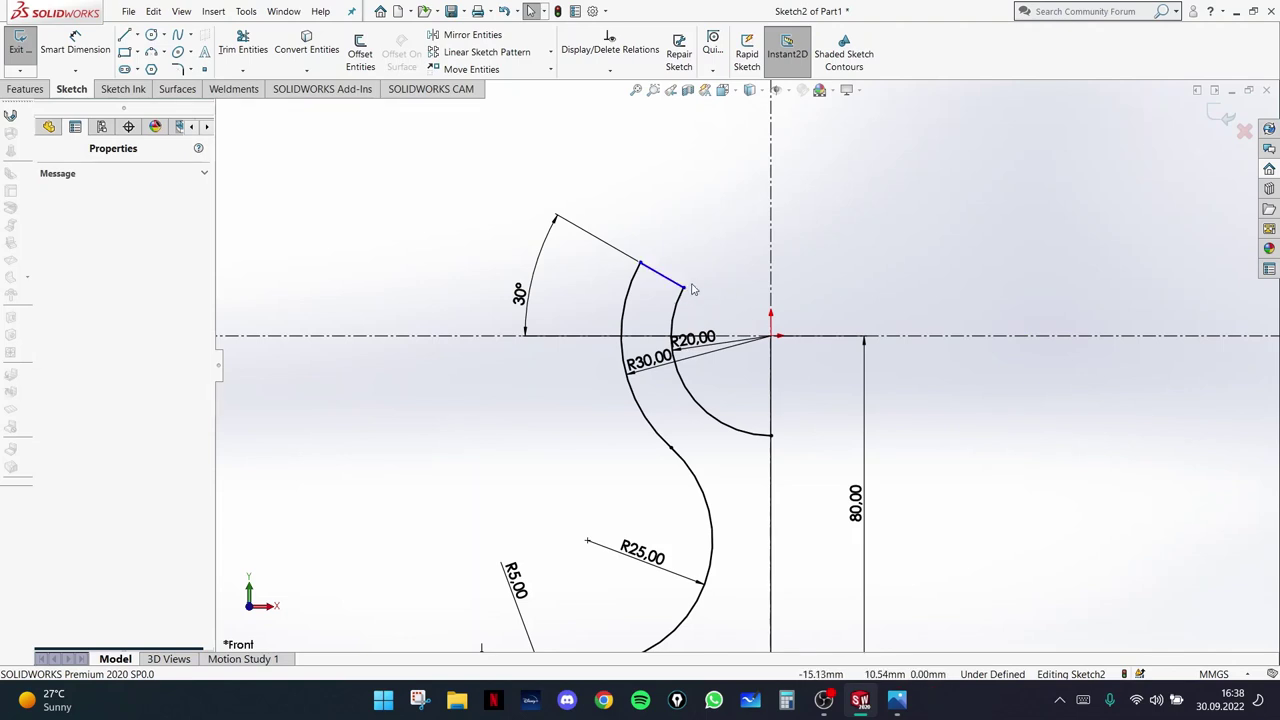
pyautogui.moveTo(678, 288)
pyautogui.mouseDown()
pyautogui.moveTo(645, 316)
pyautogui.moveTo(680, 266)
pyautogui.moveTo(822, 220)
pyautogui.moveTo(730, 262)
pyautogui.moveTo(695, 298)
pyautogui.moveTo(688, 290)
pyautogui.mouseUp()
pyautogui.click(671, 206)
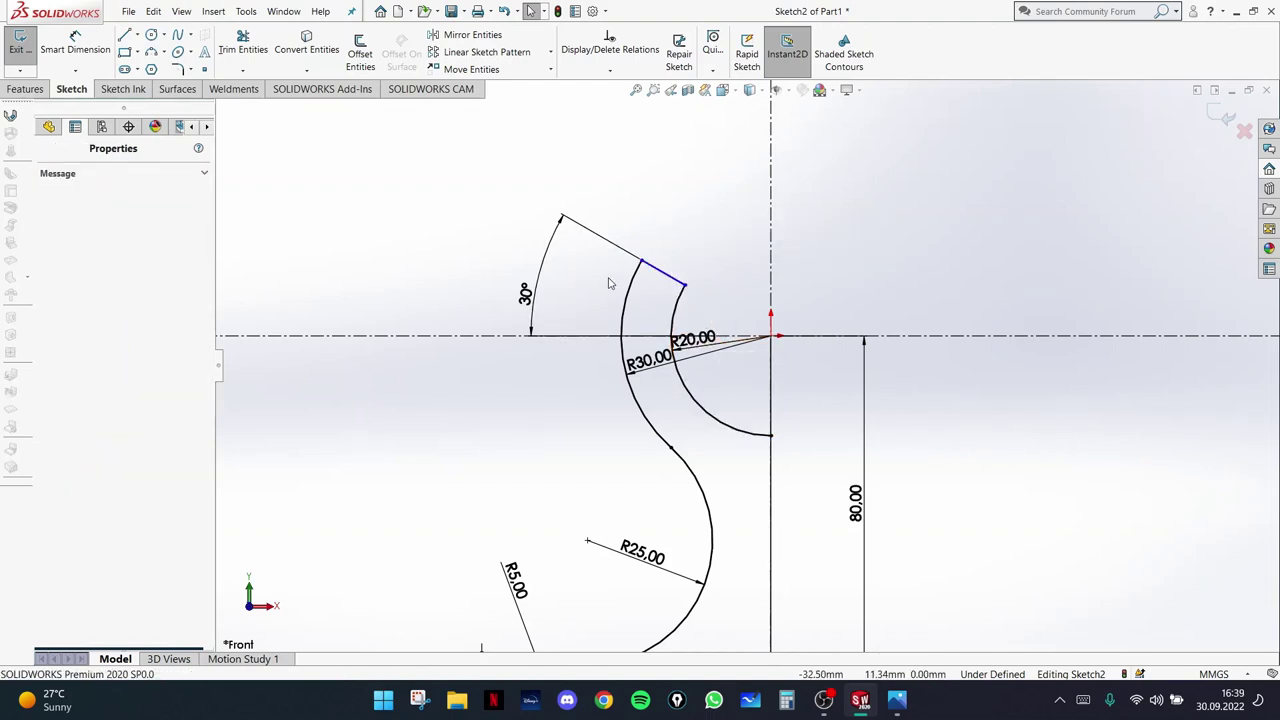
# - Delete the end line's 30° dimension and try to dimension its inner endpoint's height from the horizontal centerline
pyautogui.click(607, 244)
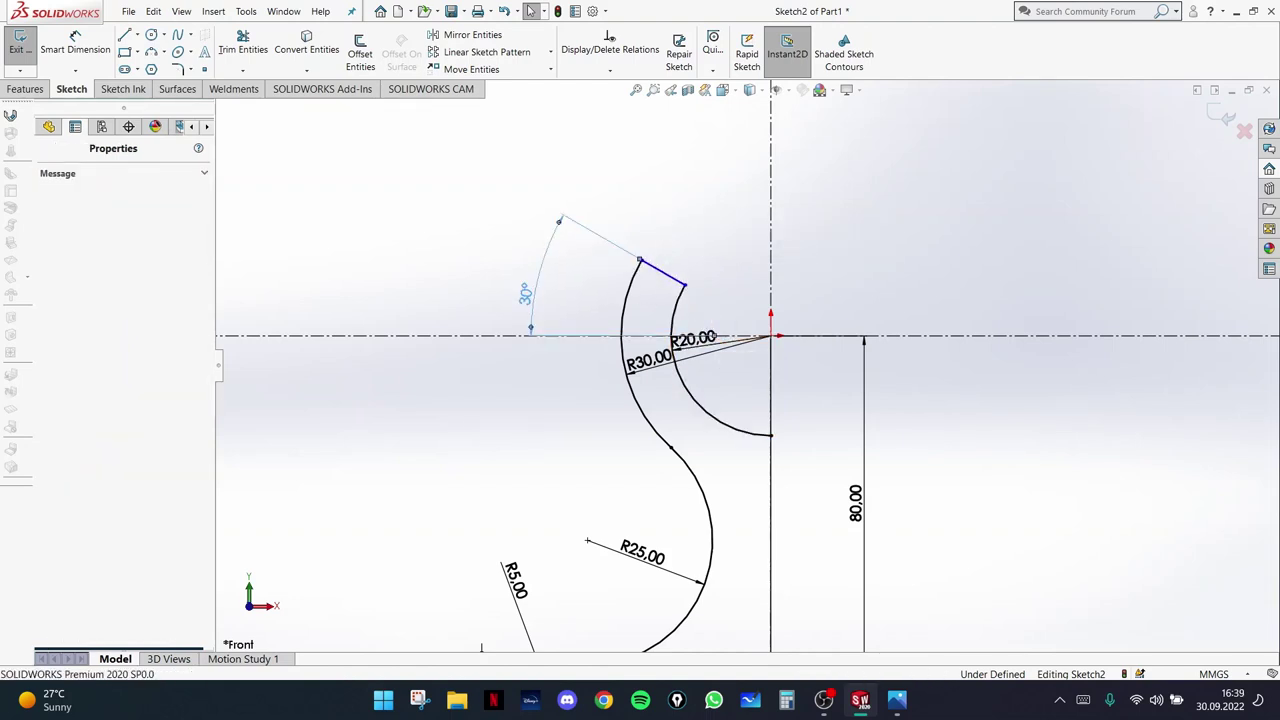
pyautogui.press('Delete')
pyautogui.click(72, 48)
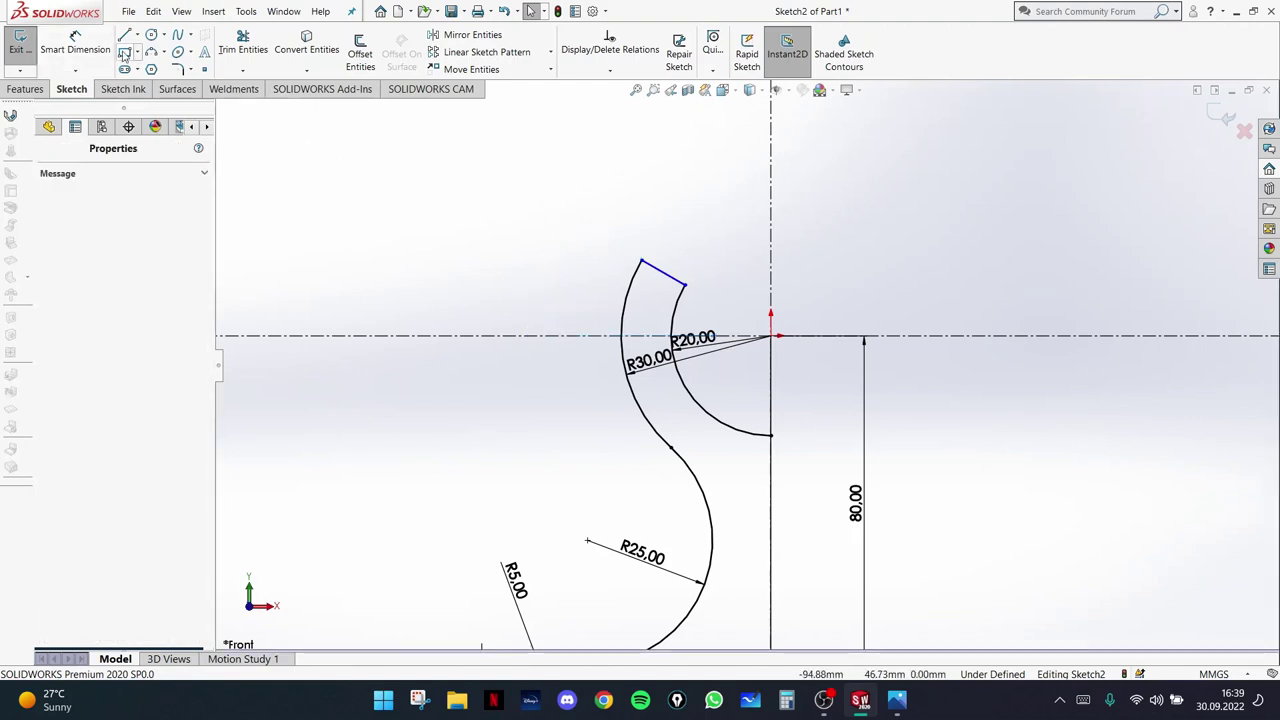
pyautogui.click(684, 285)
pyautogui.click(571, 337)
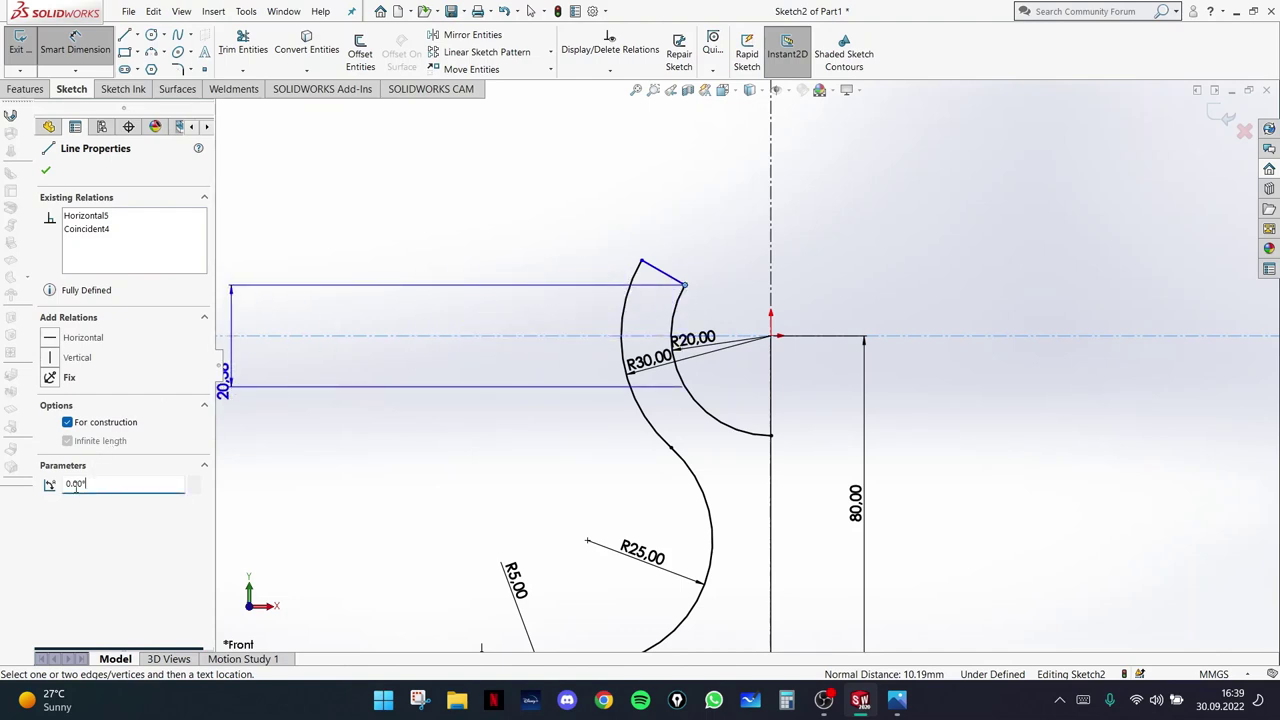
pyautogui.click(60, 437)
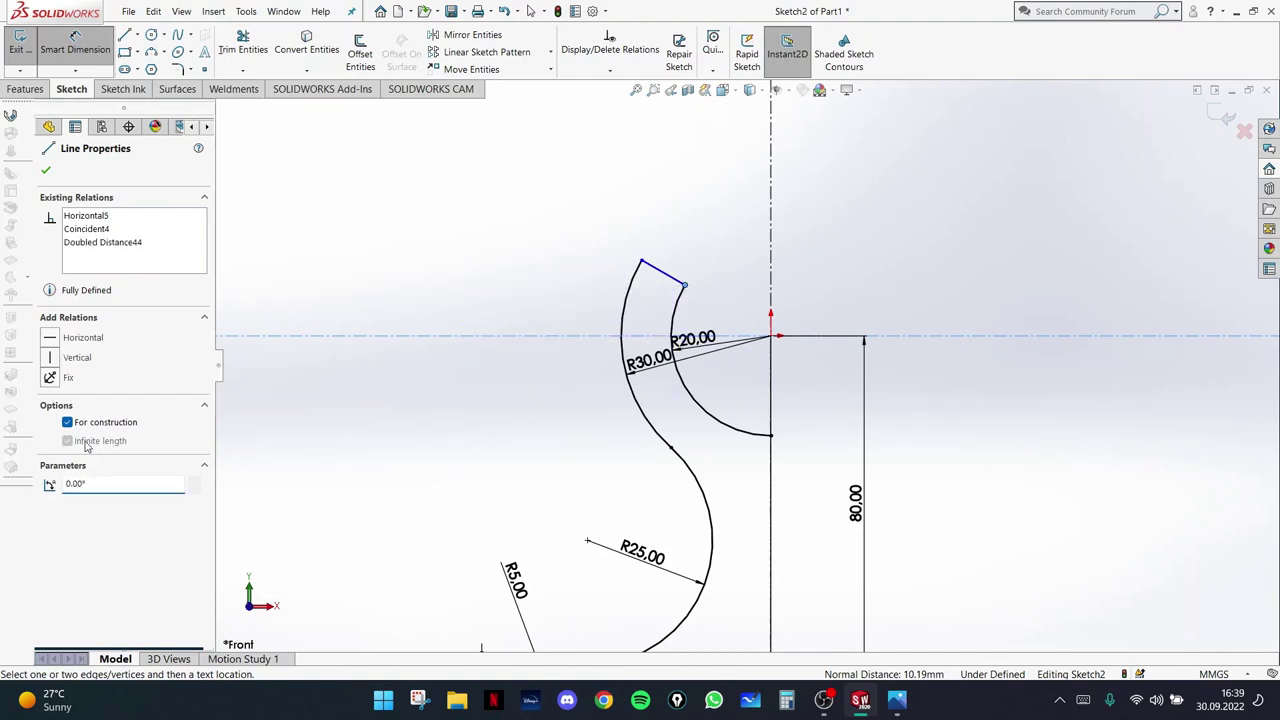
pyautogui.click(255, 336)
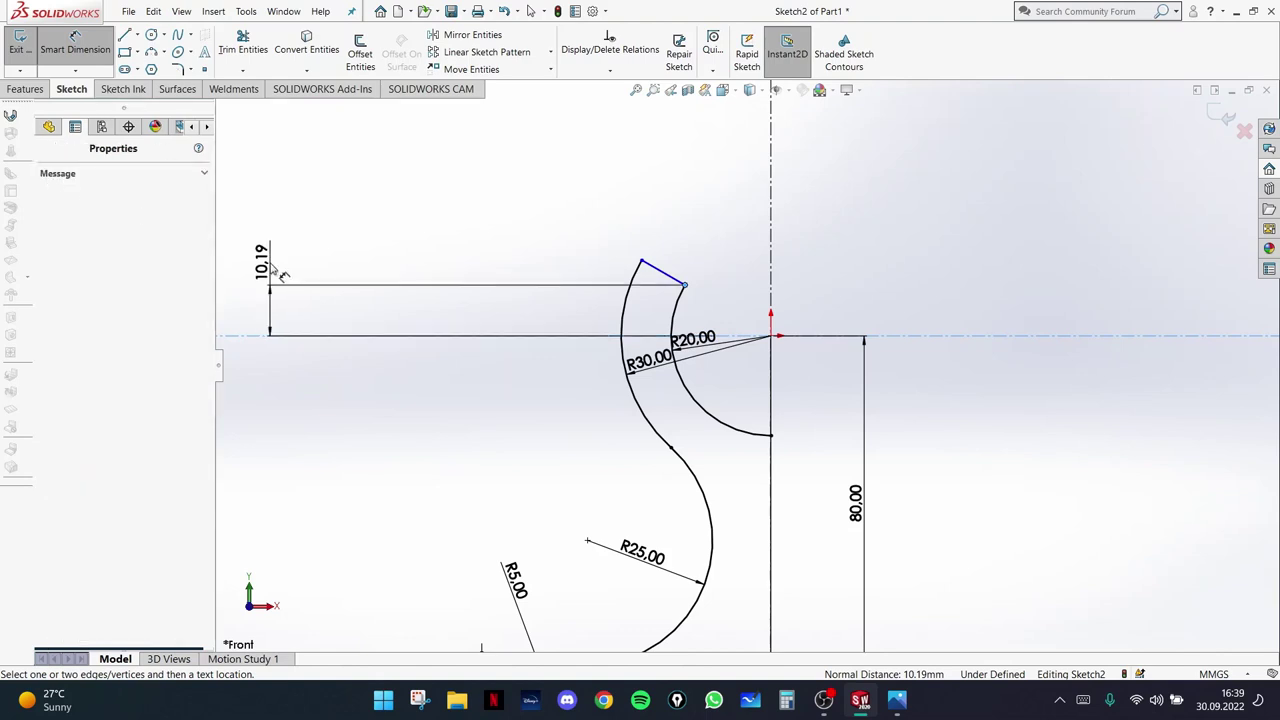
pyautogui.press('Escape')
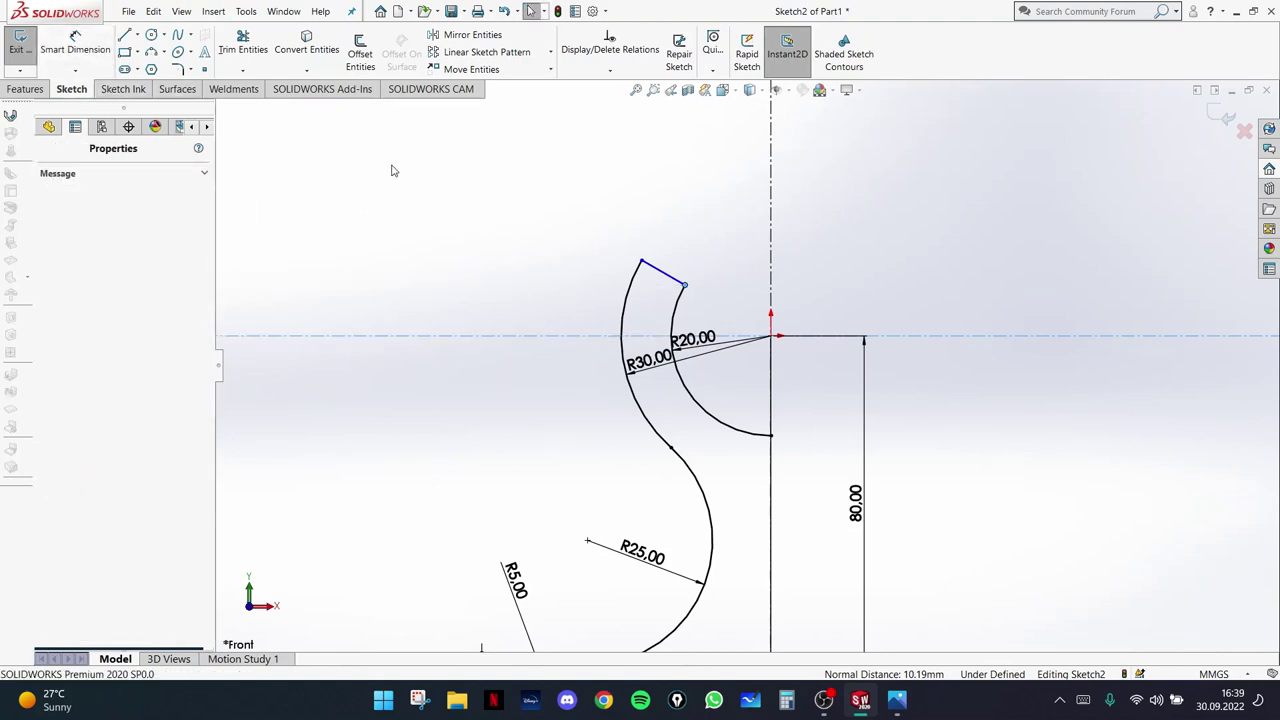
pyautogui.press('Escape')
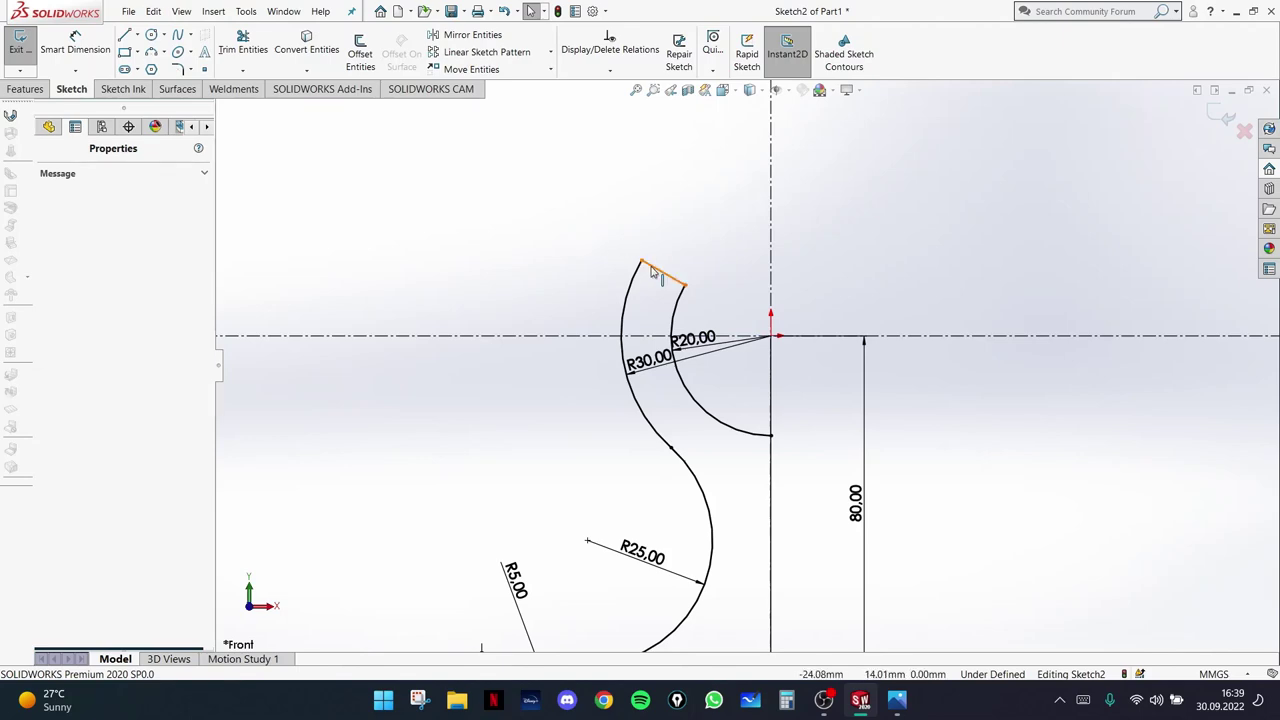
pyautogui.click(826, 702)
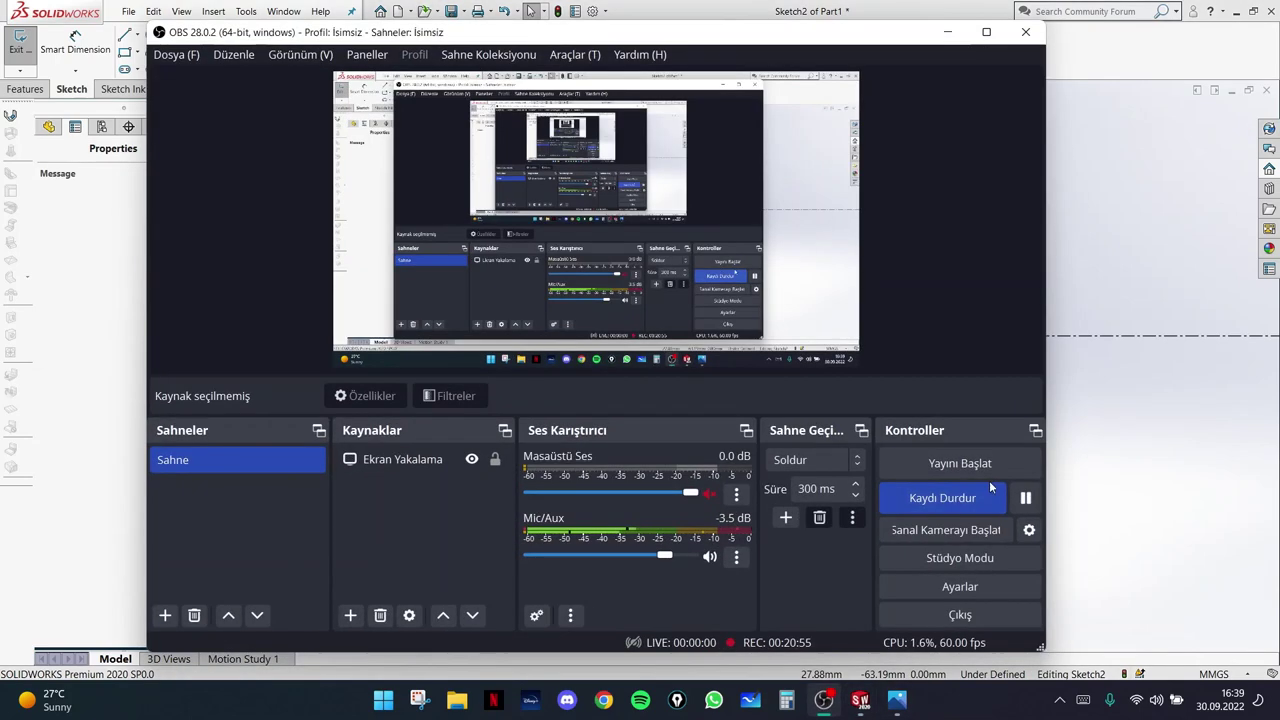
pyautogui.click(951, 32)
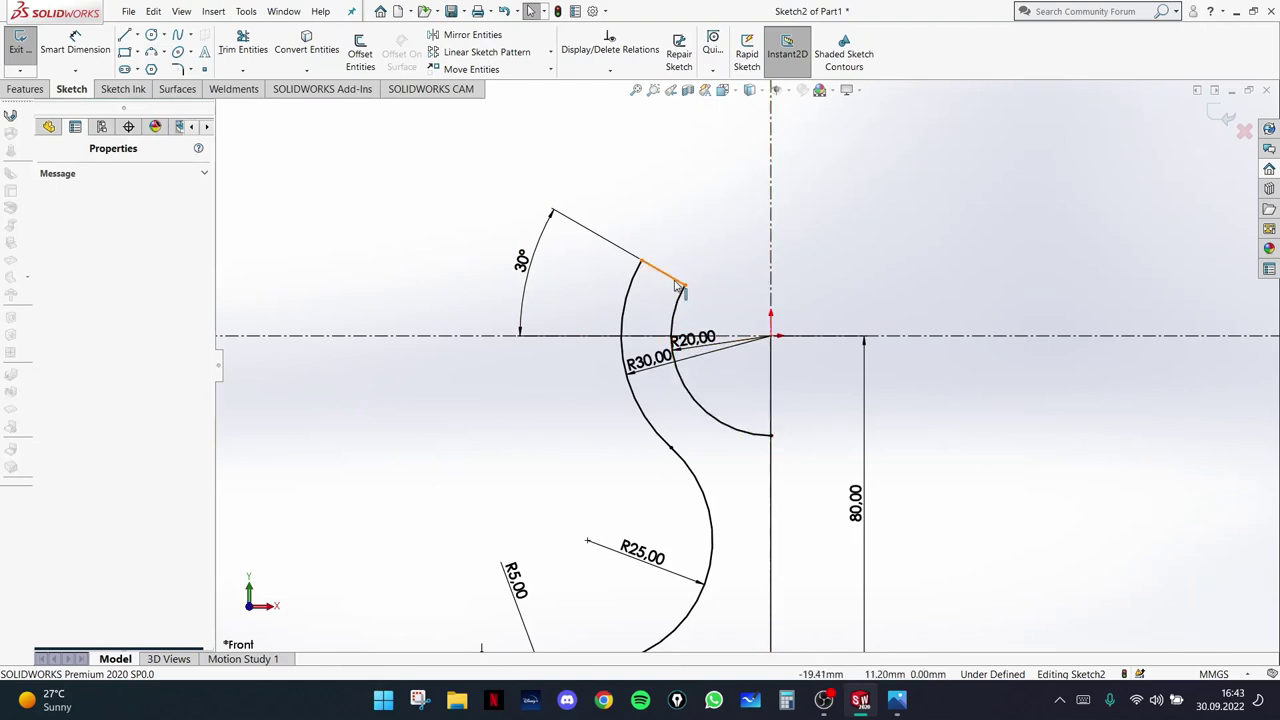
# - Move the fork's 30° end line higher along the R20 and R30 arcs, to a length of about 11.4 mm
pyautogui.moveTo(678, 287); pyautogui.dragTo(733, 252)
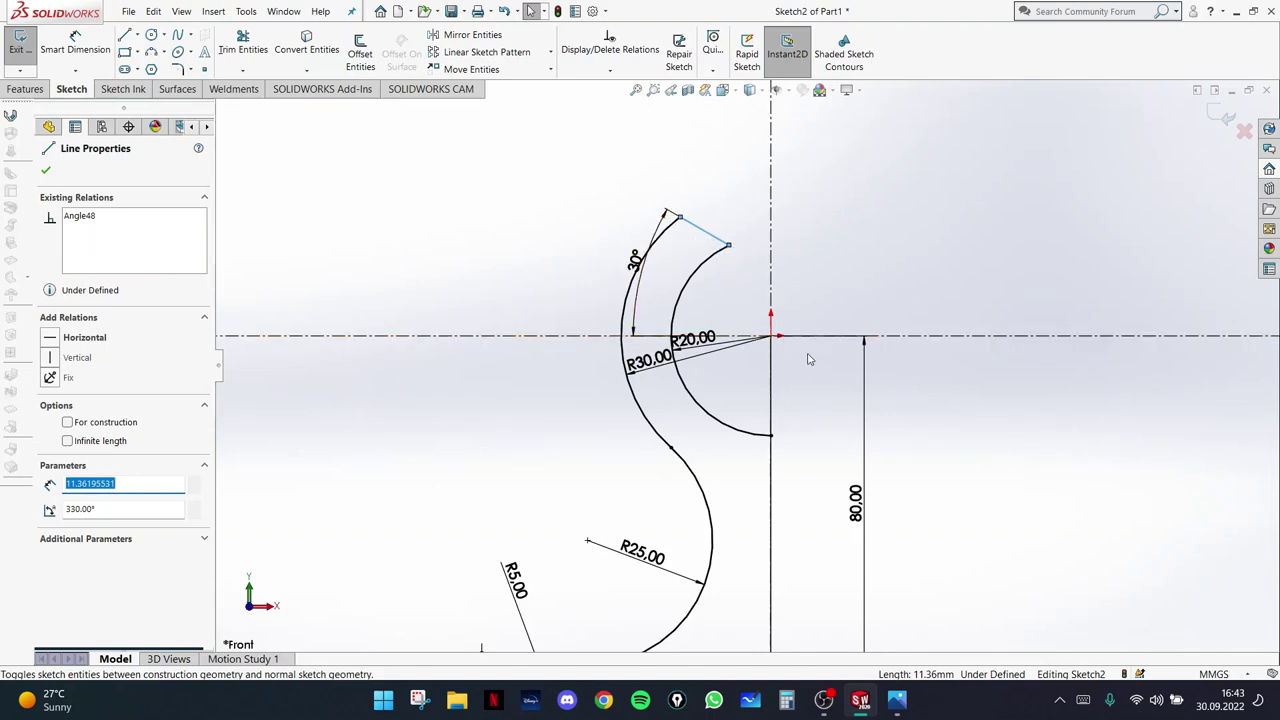
pyautogui.click(808, 286)
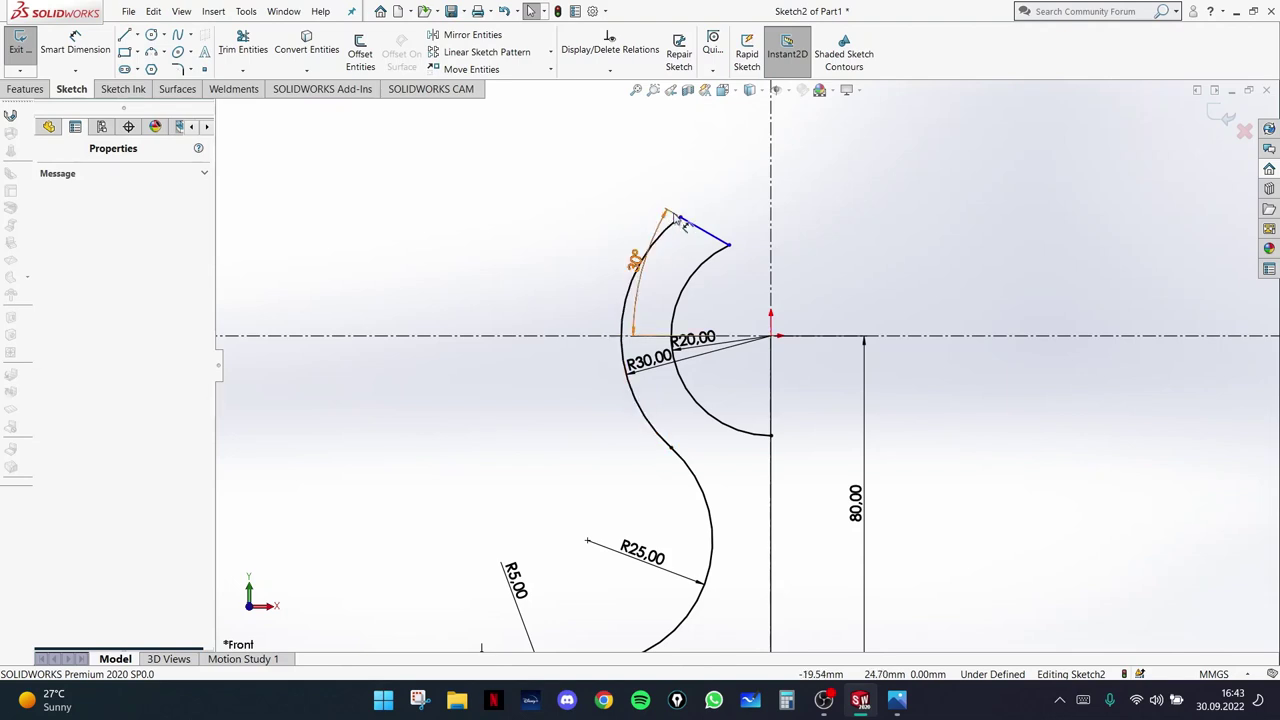
# - Compare the fork's end angle with the reference drawing and delete the end line's 30° dimension
pyautogui.click(896, 700)
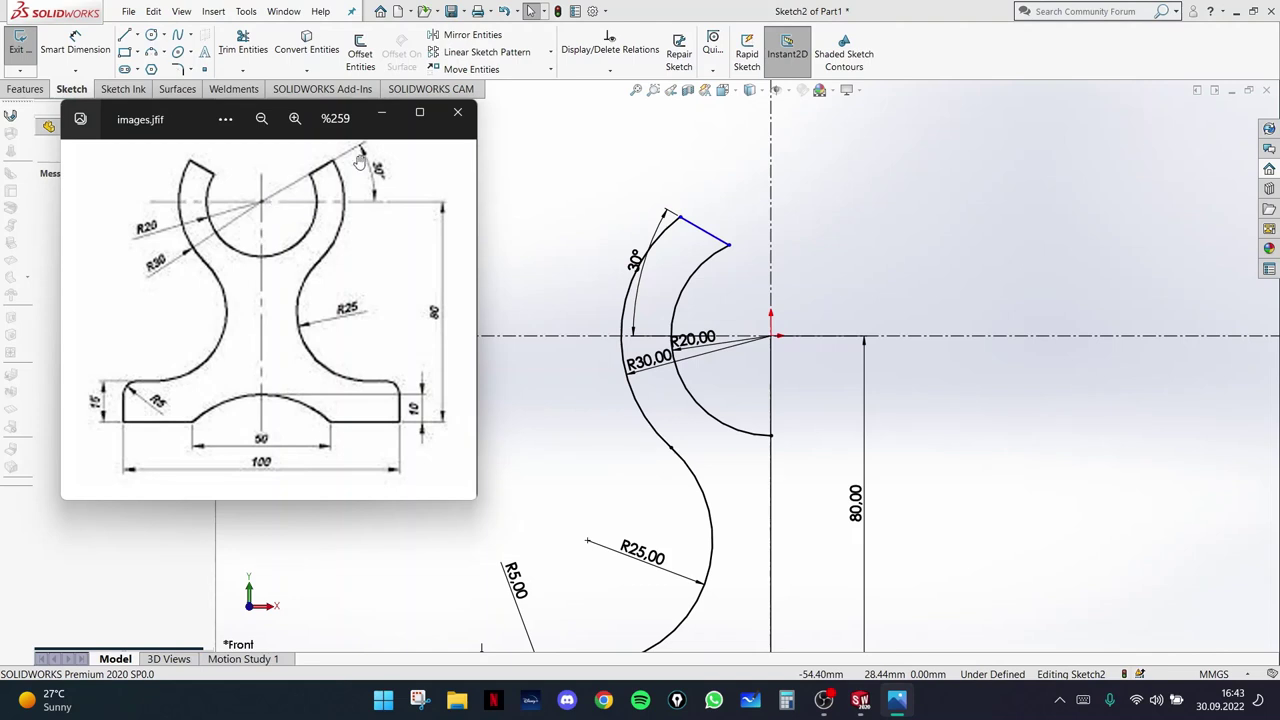
pyautogui.click(381, 113)
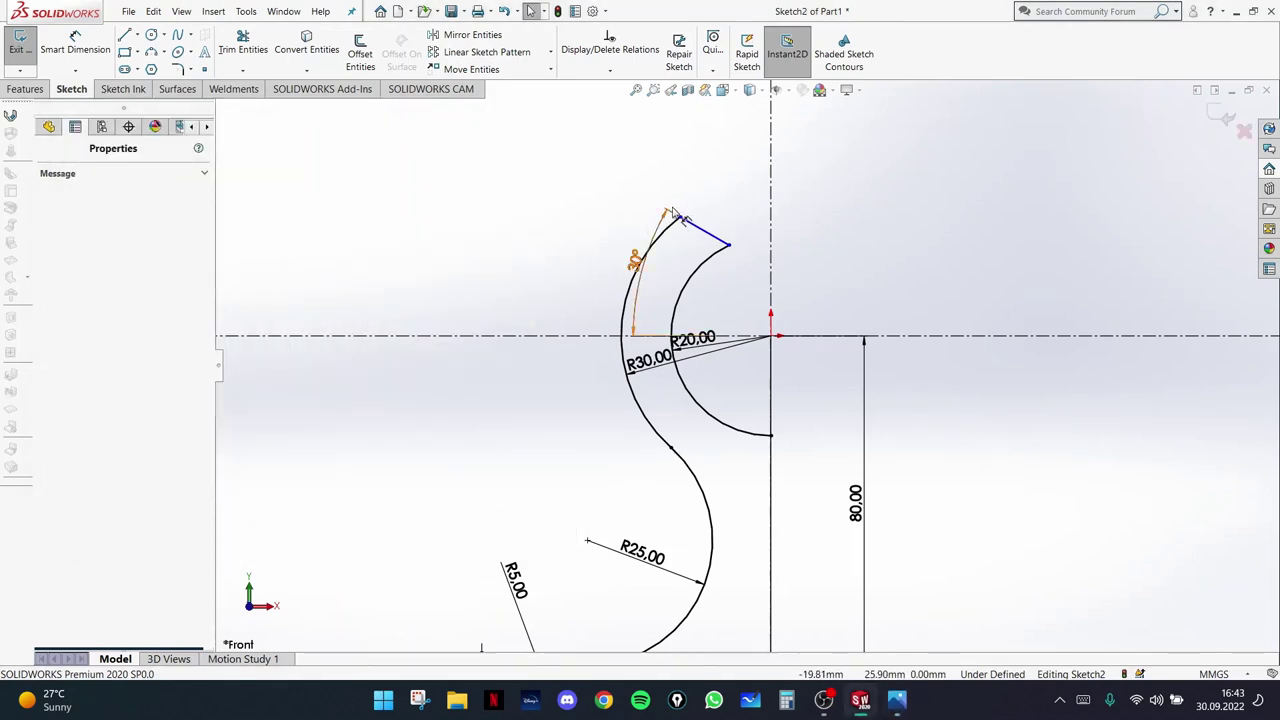
pyautogui.click(634, 259)
pyautogui.press('Delete')
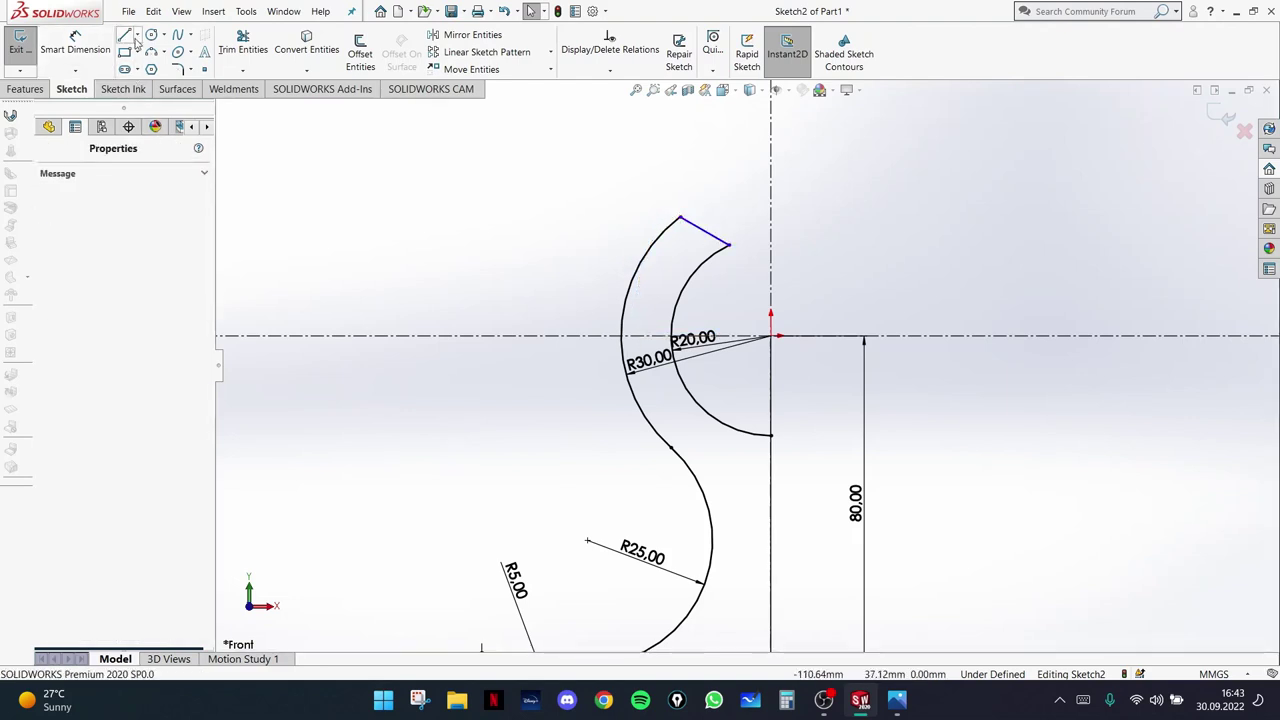
# - Draw a slanted centerline about 47 mm long from the origin up and outward across the R20 and R30 arcs
pyautogui.click(137, 34)
pyautogui.click(160, 65)
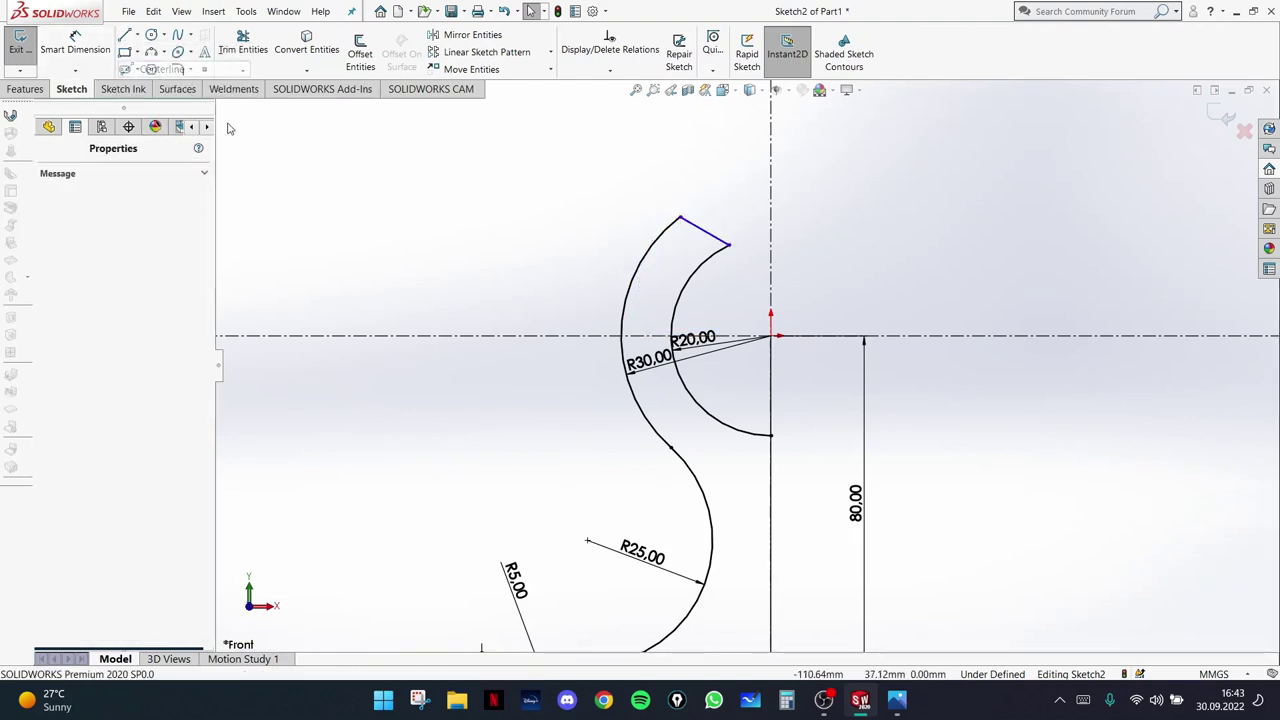
pyautogui.click(772, 335)
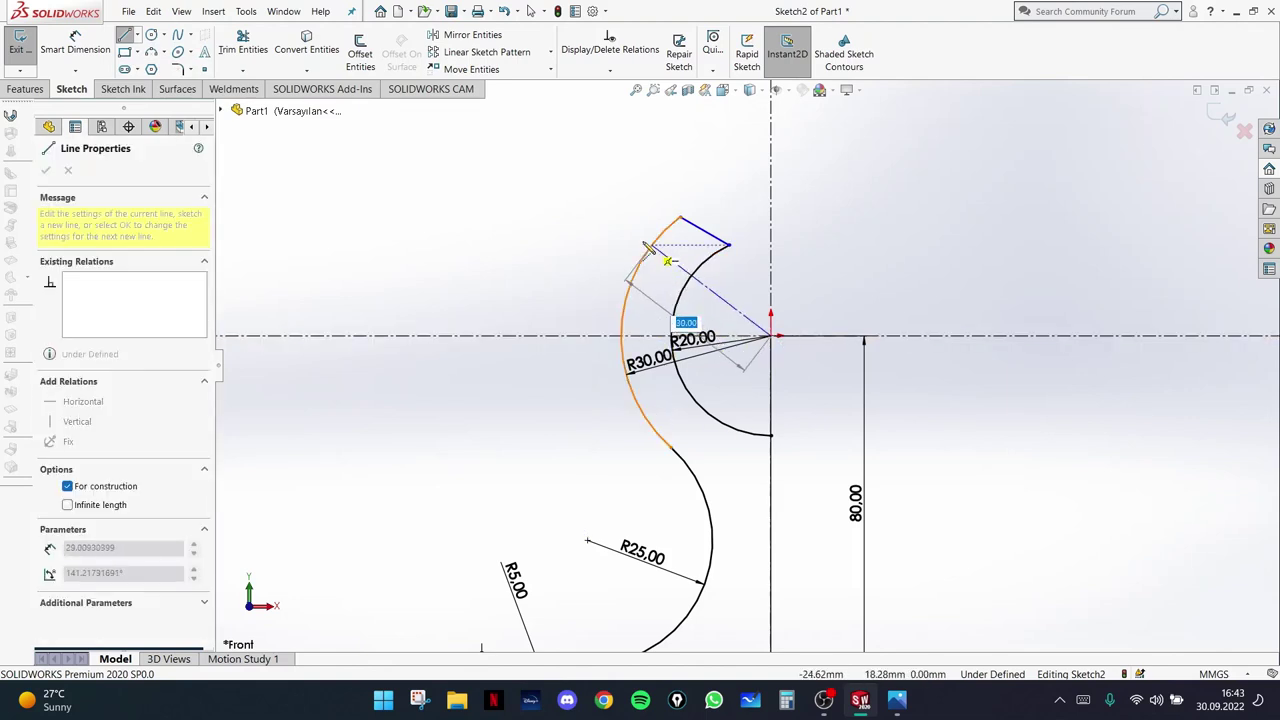
pyautogui.click(574, 205)
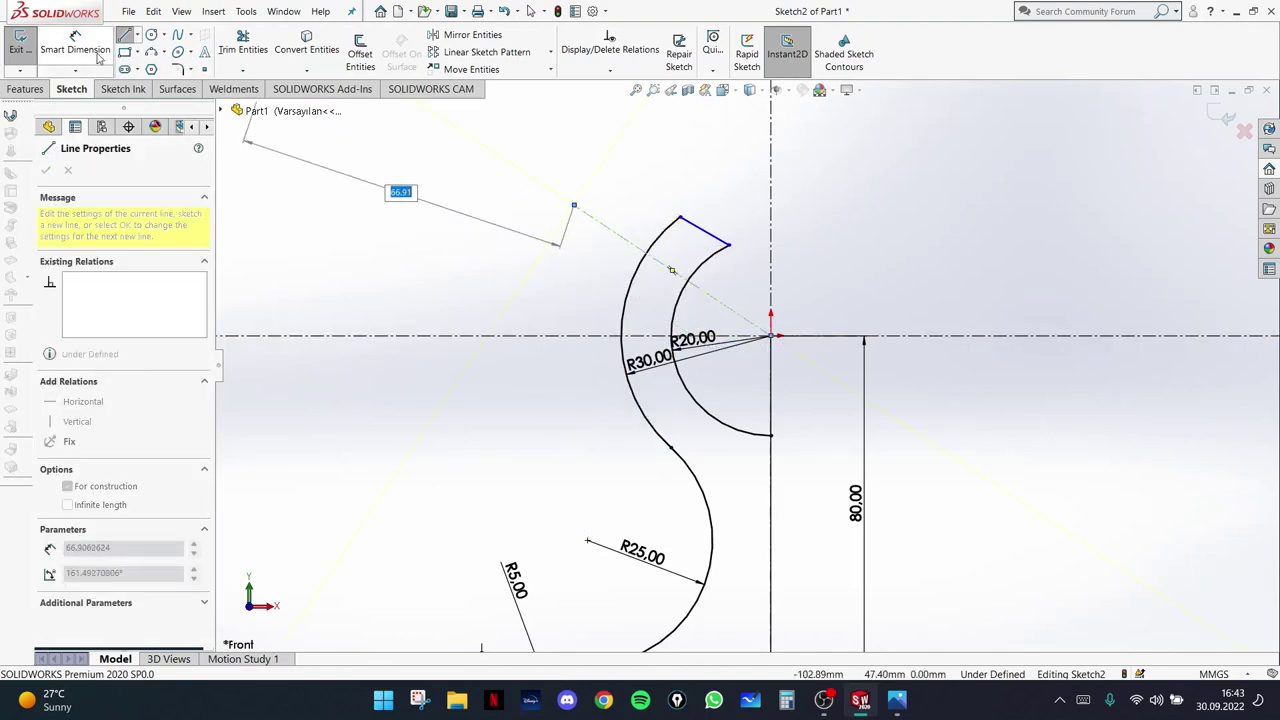
pyautogui.press('Escape')
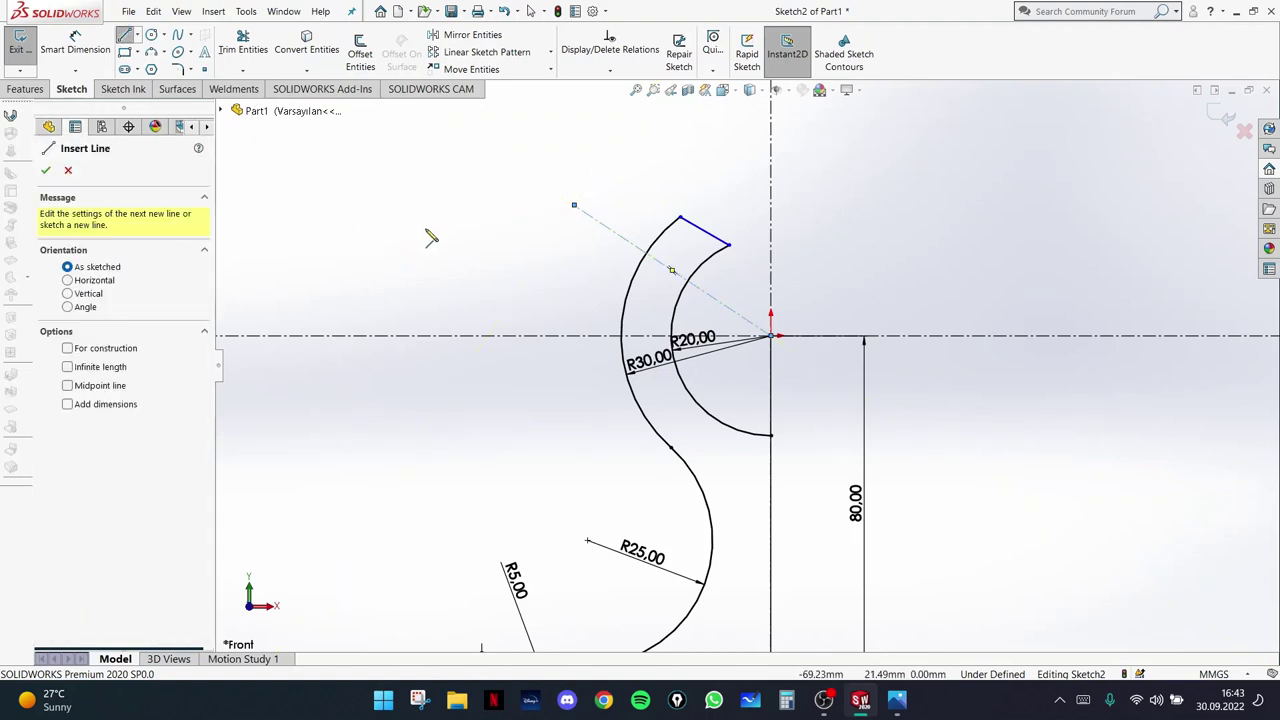
# - Dimension the angle between the slanted centerline and the horizontal centerline as 30°
pyautogui.click(76, 48)
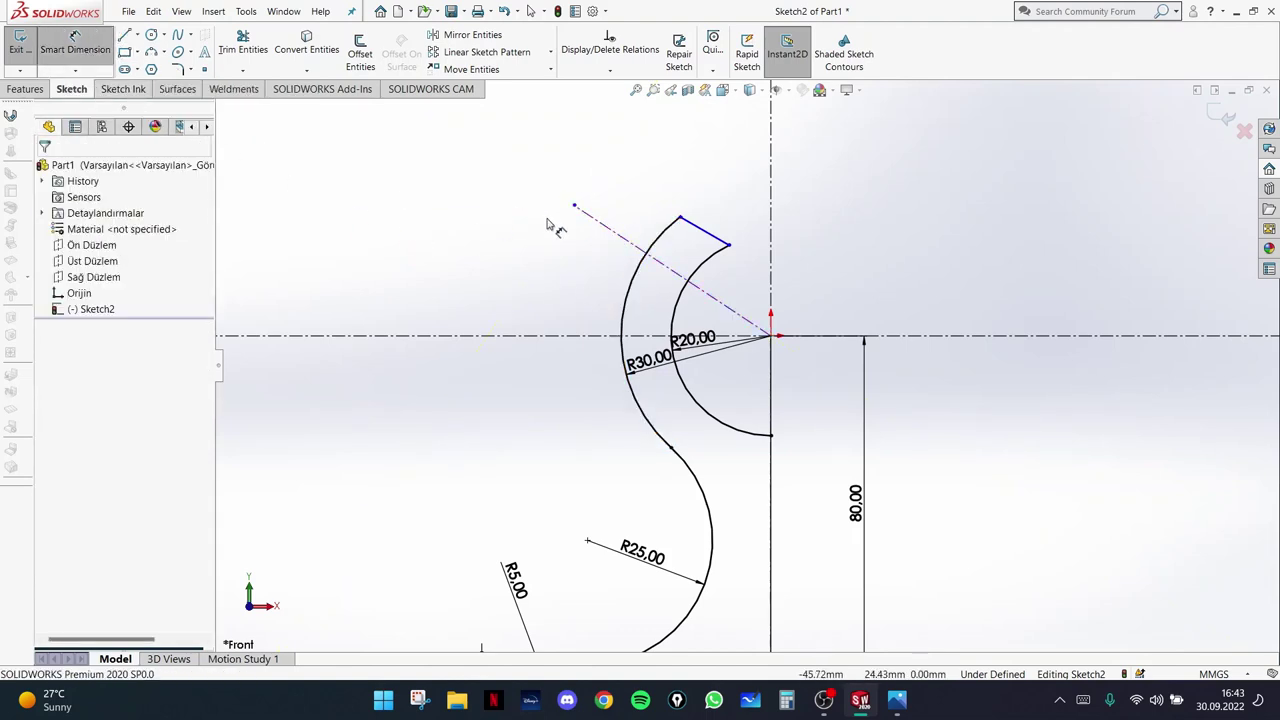
pyautogui.click(597, 260)
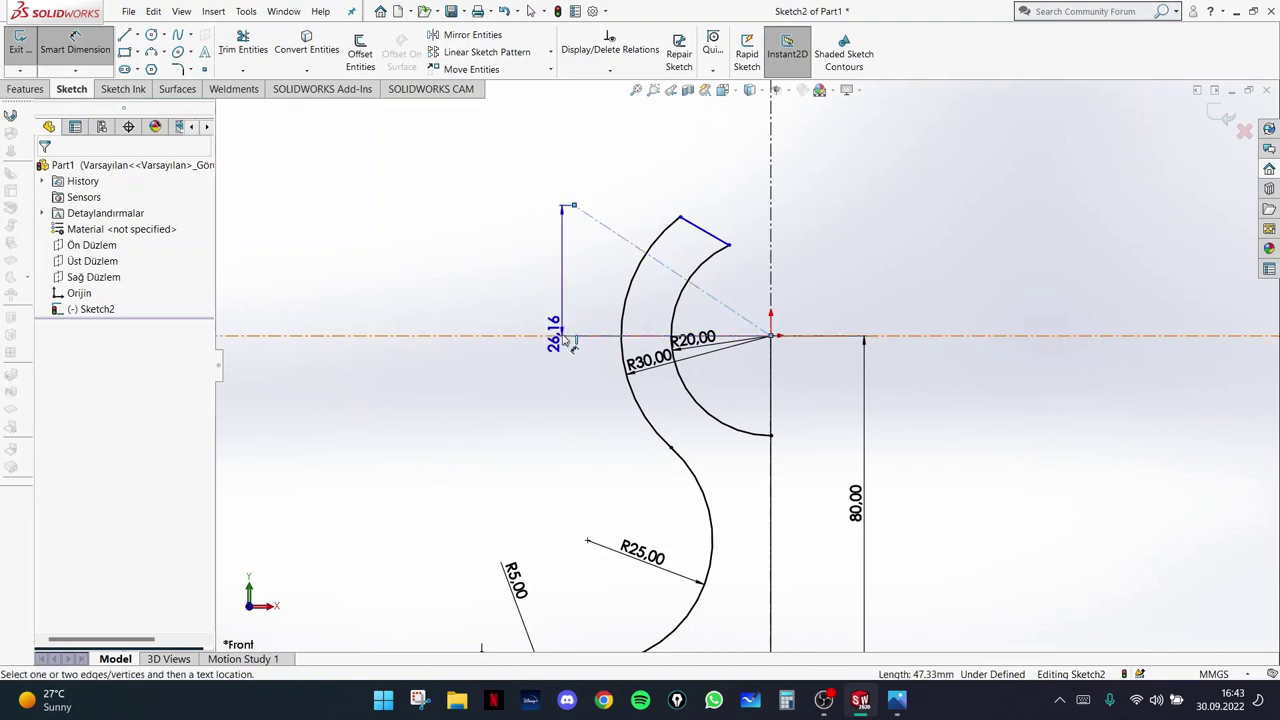
pyautogui.click(560, 336)
pyautogui.click(482, 272)
pyautogui.write('30')
pyautogui.press('Return')
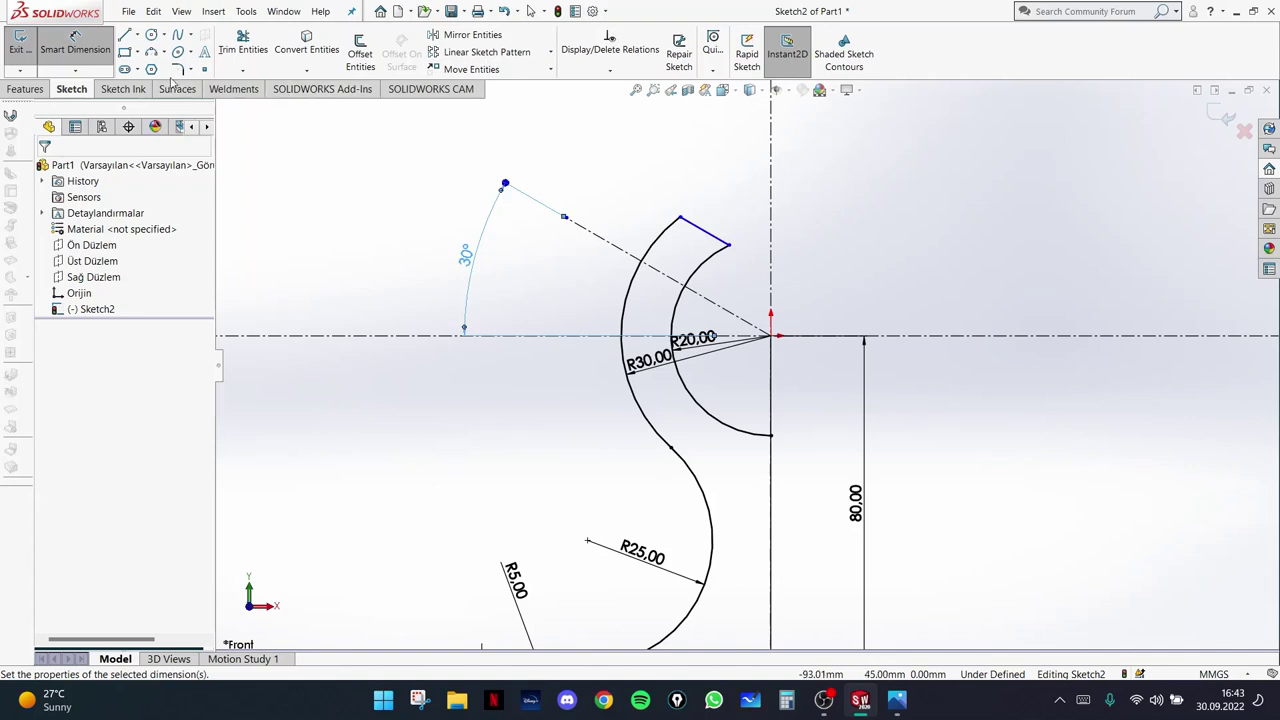
pyautogui.press('Escape')
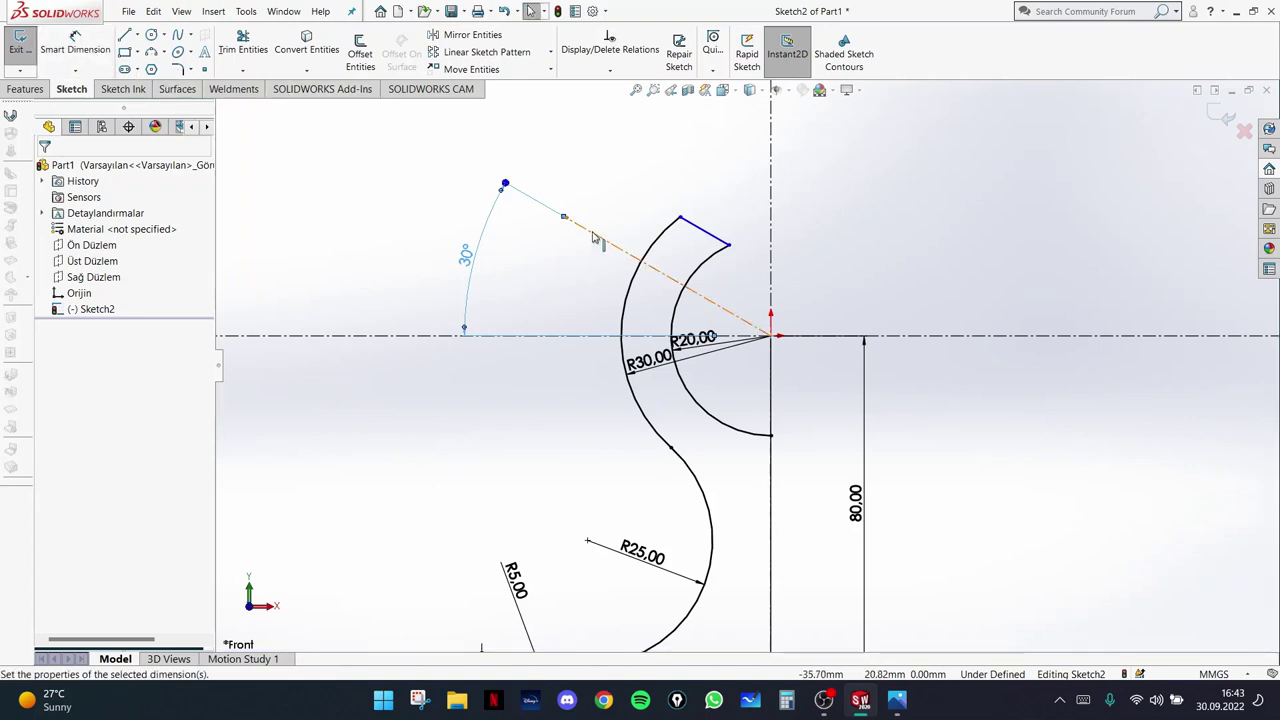
# - Make the end line's inner endpoint on the R20 arc coincident with the 30° centerline
pyautogui.click(688, 228)
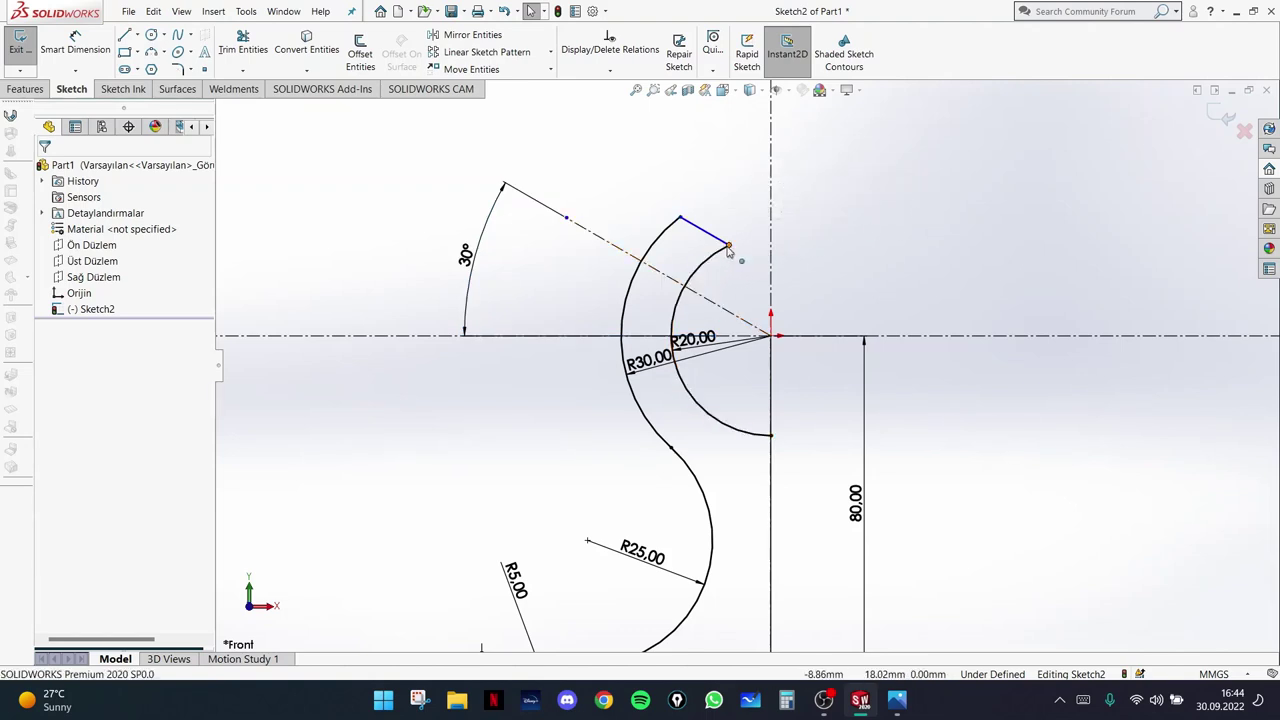
pyautogui.keyDown('ctrl'); pyautogui.click(713, 305); pyautogui.keyUp('ctrl')
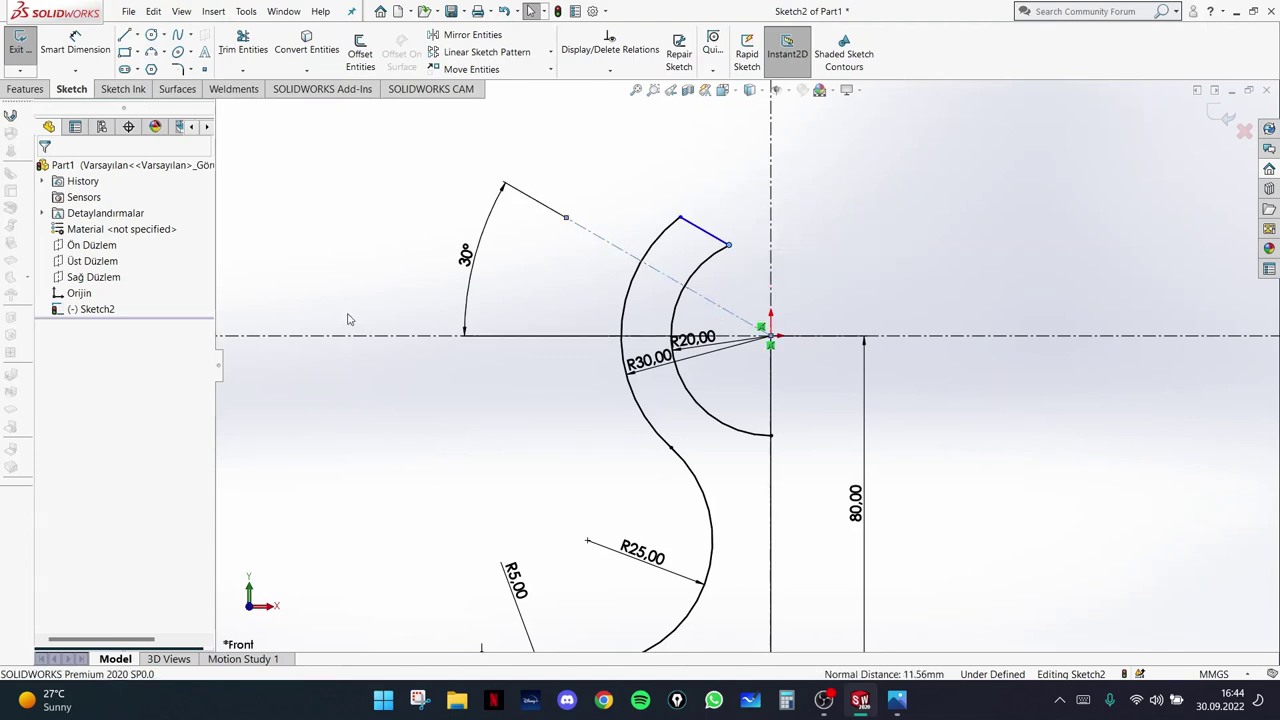
pyautogui.click(80, 125)
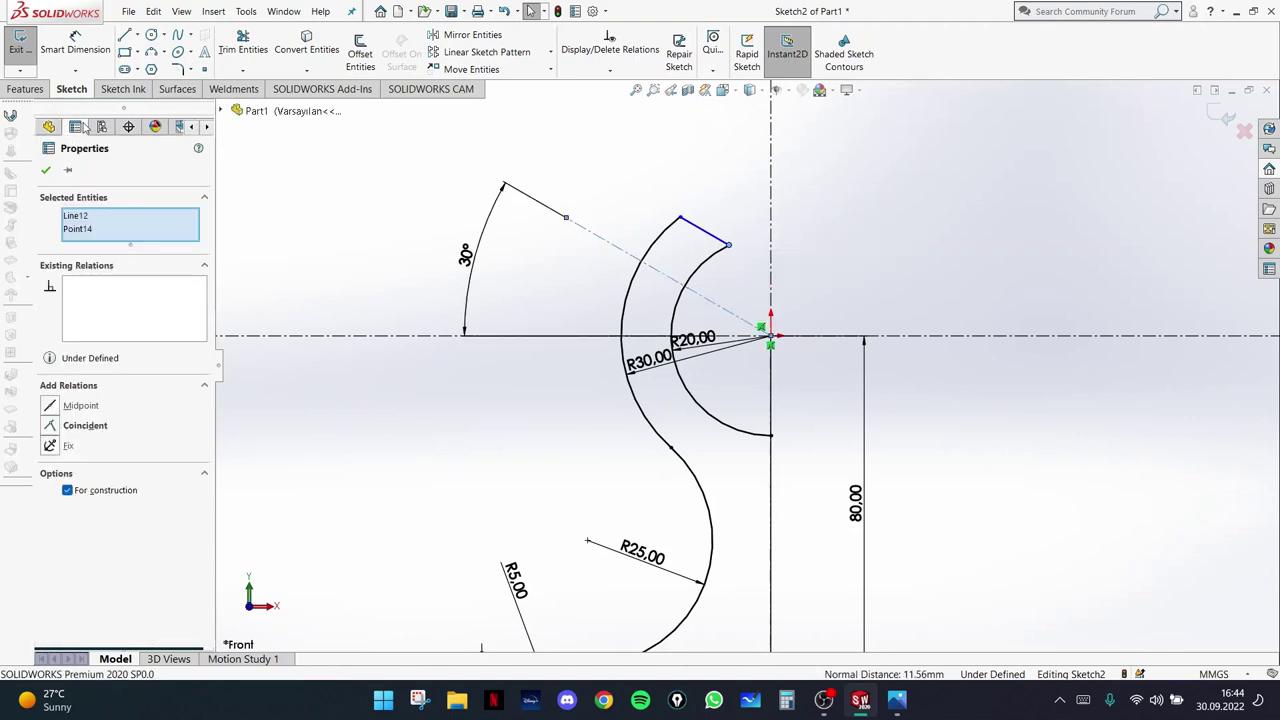
pyautogui.click(54, 427)
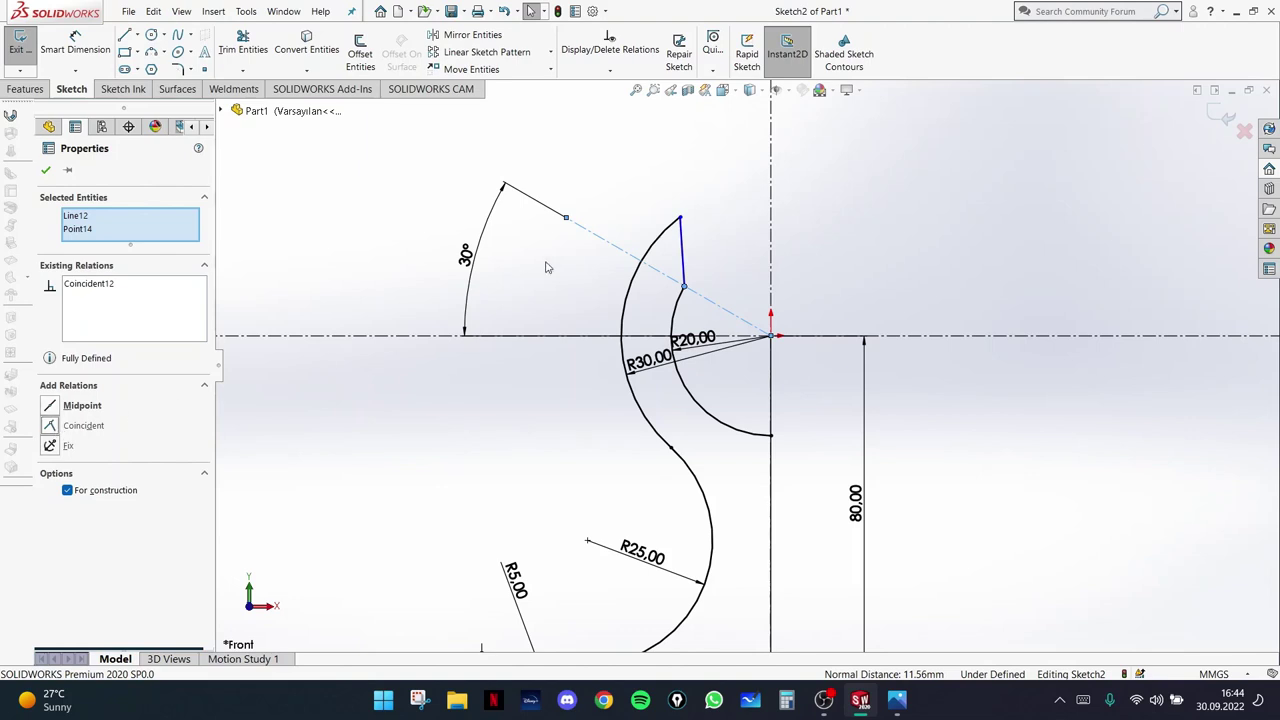
# - Try to make the end line's outer endpoint on the R30 arc coincident with the 30° centerline
pyautogui.click(681, 218)
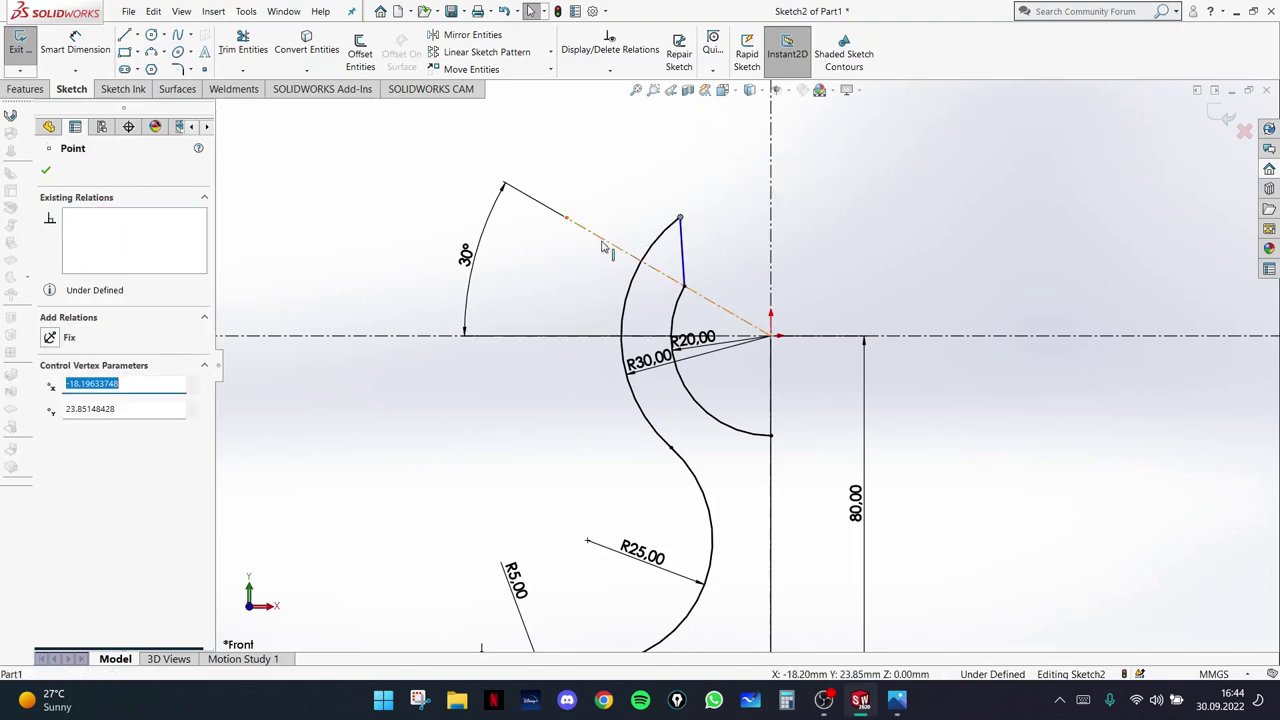
pyautogui.keyDown('ctrl'); pyautogui.click(604, 248); pyautogui.keyUp('ctrl')
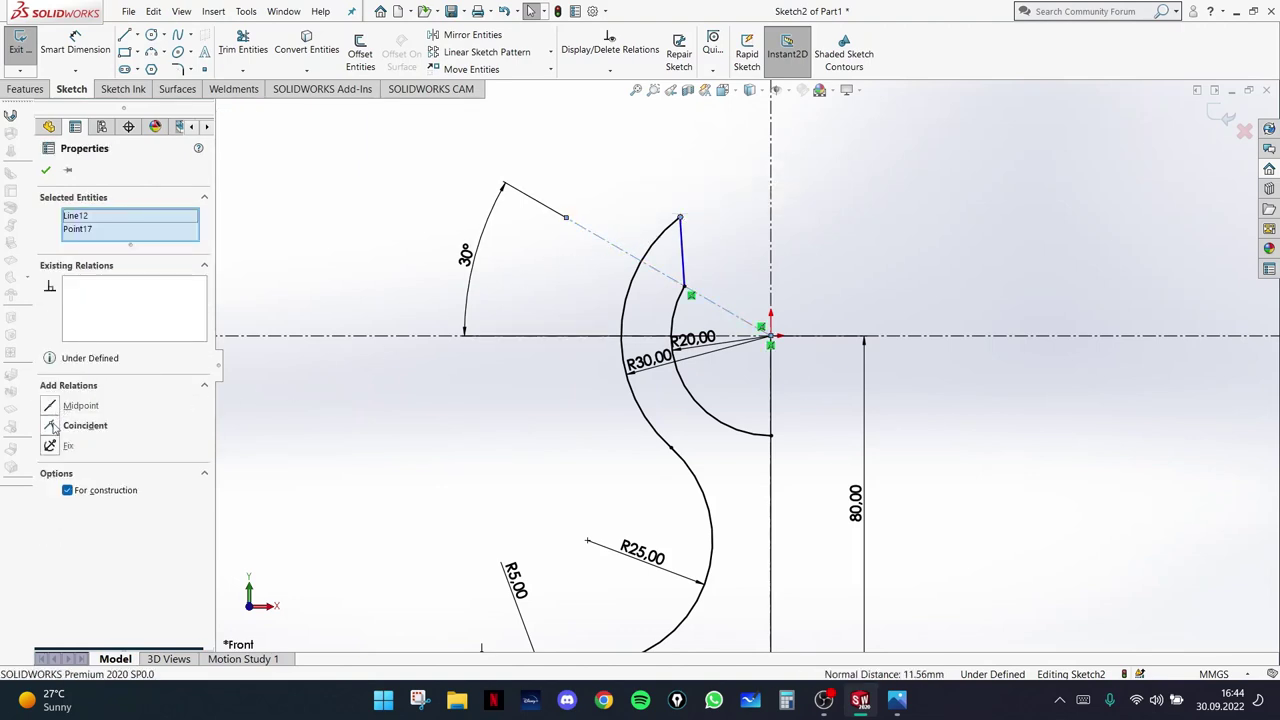
pyautogui.click(54, 426)
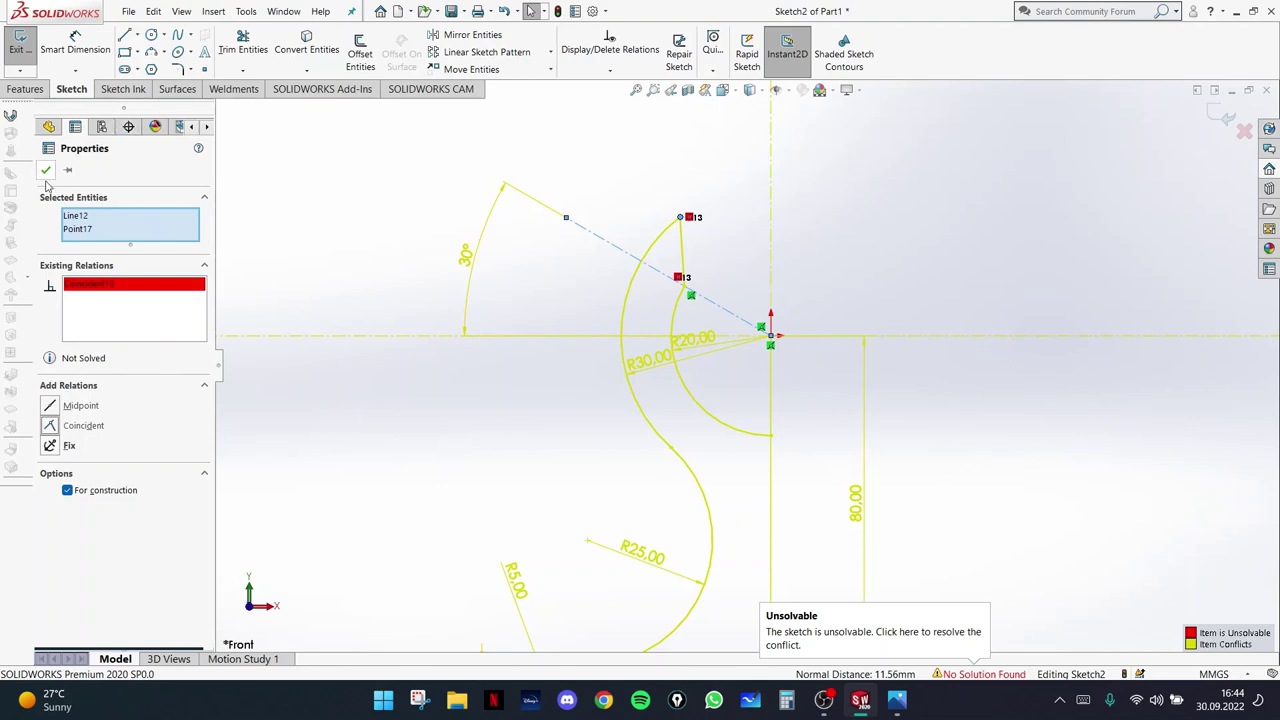
# - Undo the conflicting coincident relation between the outer arc's upper endpoint and the 30° construction line
pyautogui.click(983, 212)
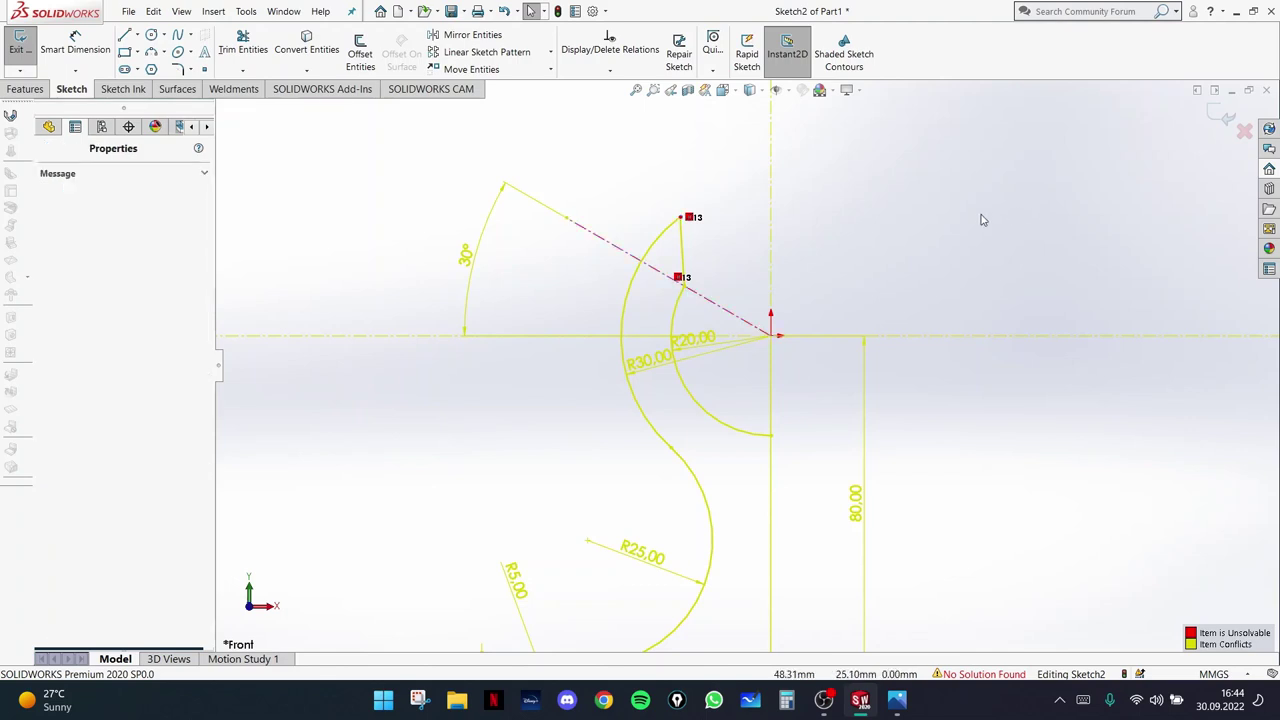
pyautogui.hotkey('ctrl', 'z')
pyautogui.press('Escape')
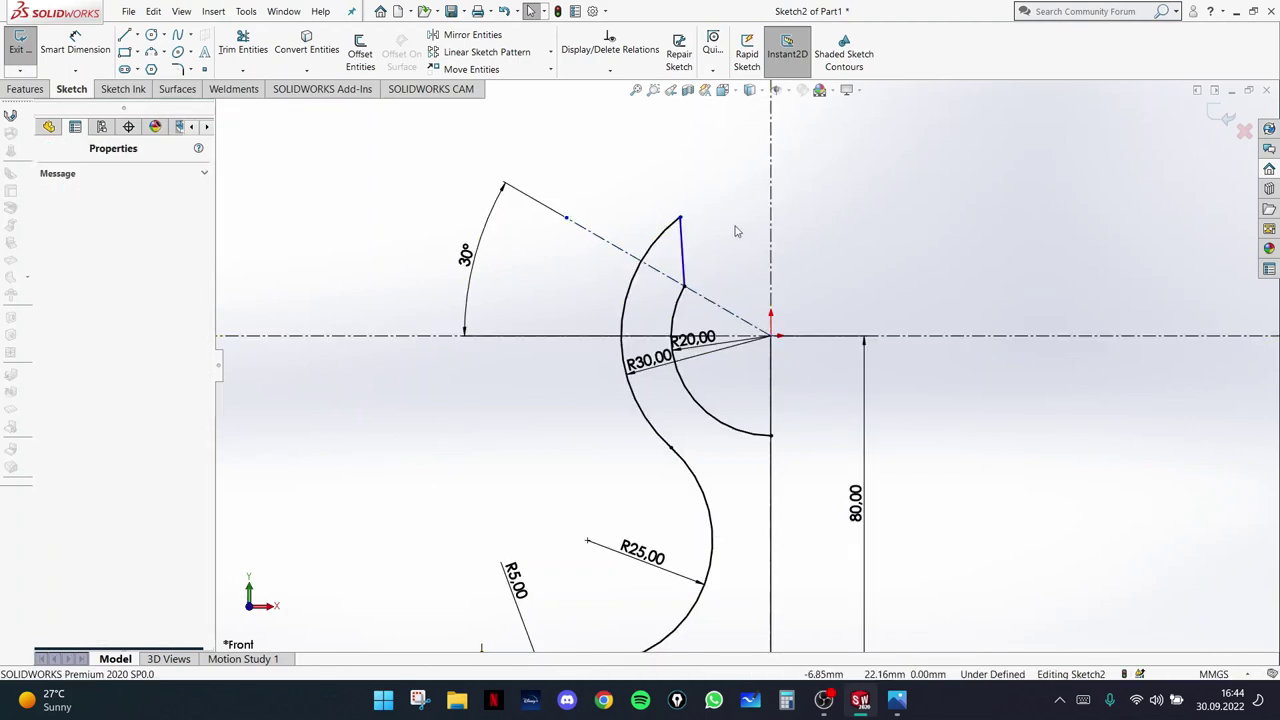
# - Move the outer arc's upper endpoint closer to the 30° construction line and make it coincident with that line
pyautogui.moveTo(670, 226)
pyautogui.mouseDown()
pyautogui.moveTo(655, 252)
pyautogui.moveTo(630, 218)
pyautogui.moveTo(656, 238)
pyautogui.mouseUp()
pyautogui.click(871, 245)
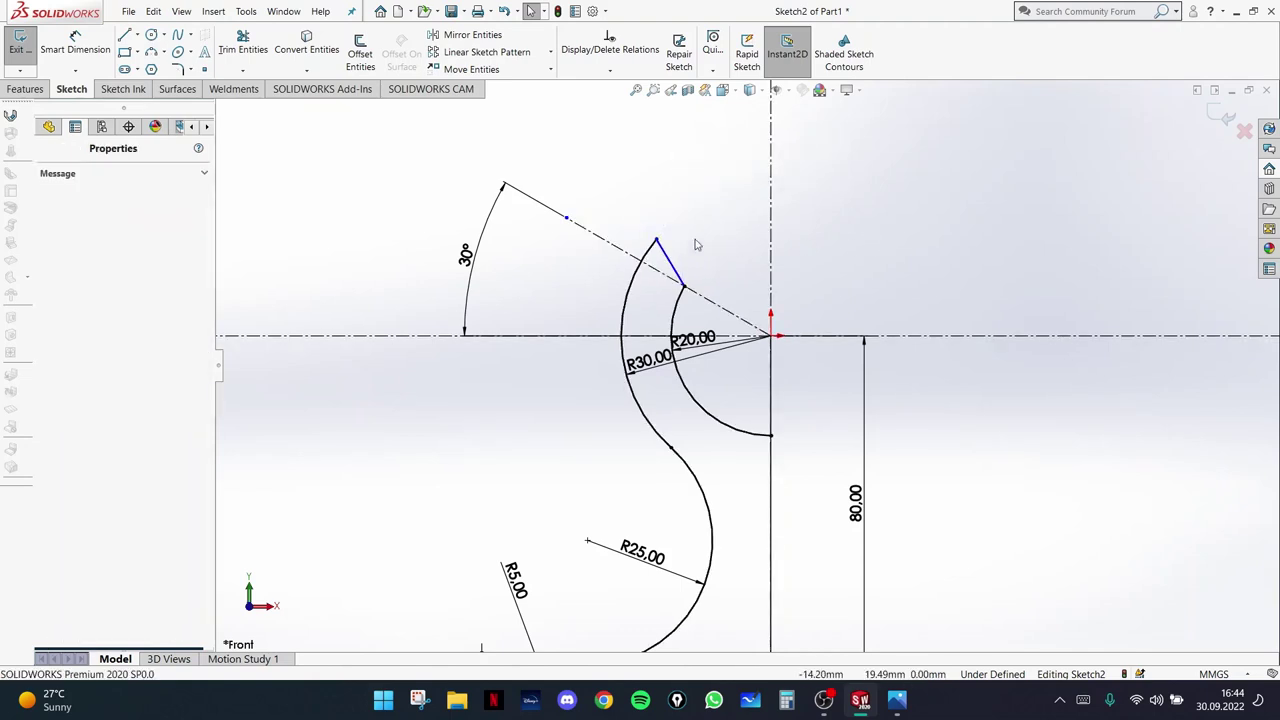
pyautogui.click(656, 241)
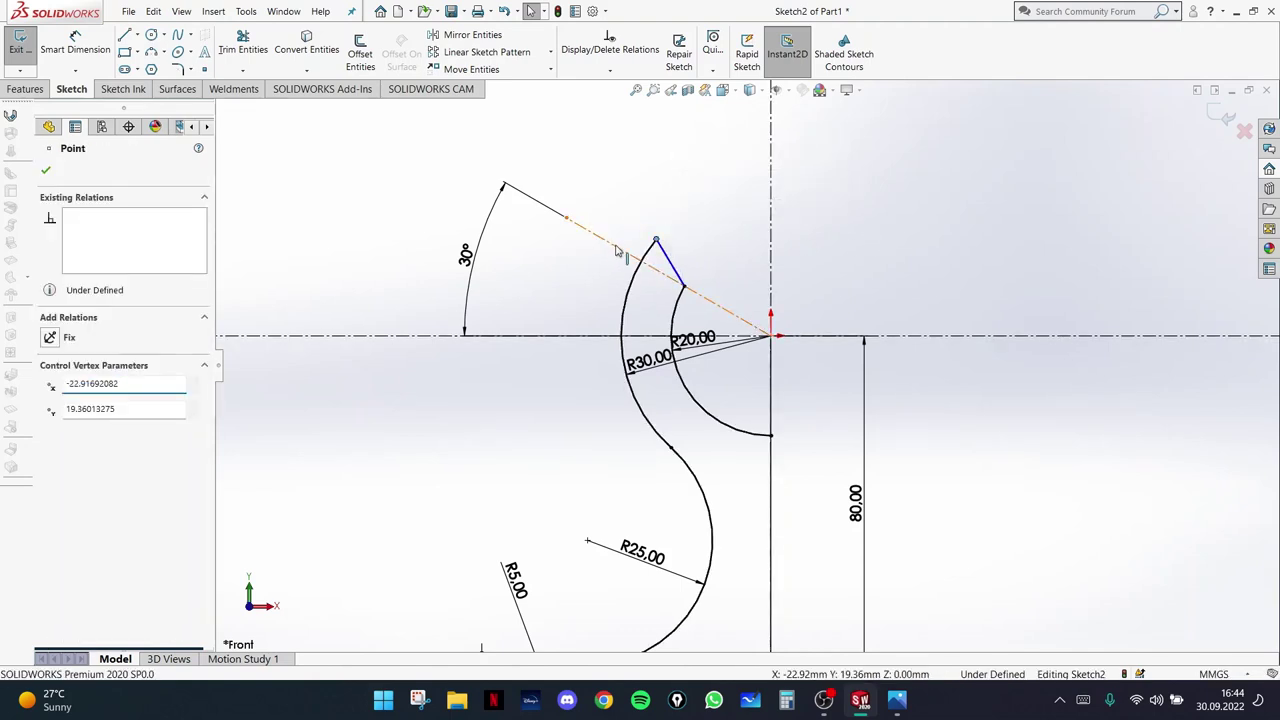
pyautogui.keyDown('ctrl'); pyautogui.click(617, 250); pyautogui.keyUp('ctrl')
pyautogui.click(50, 428)
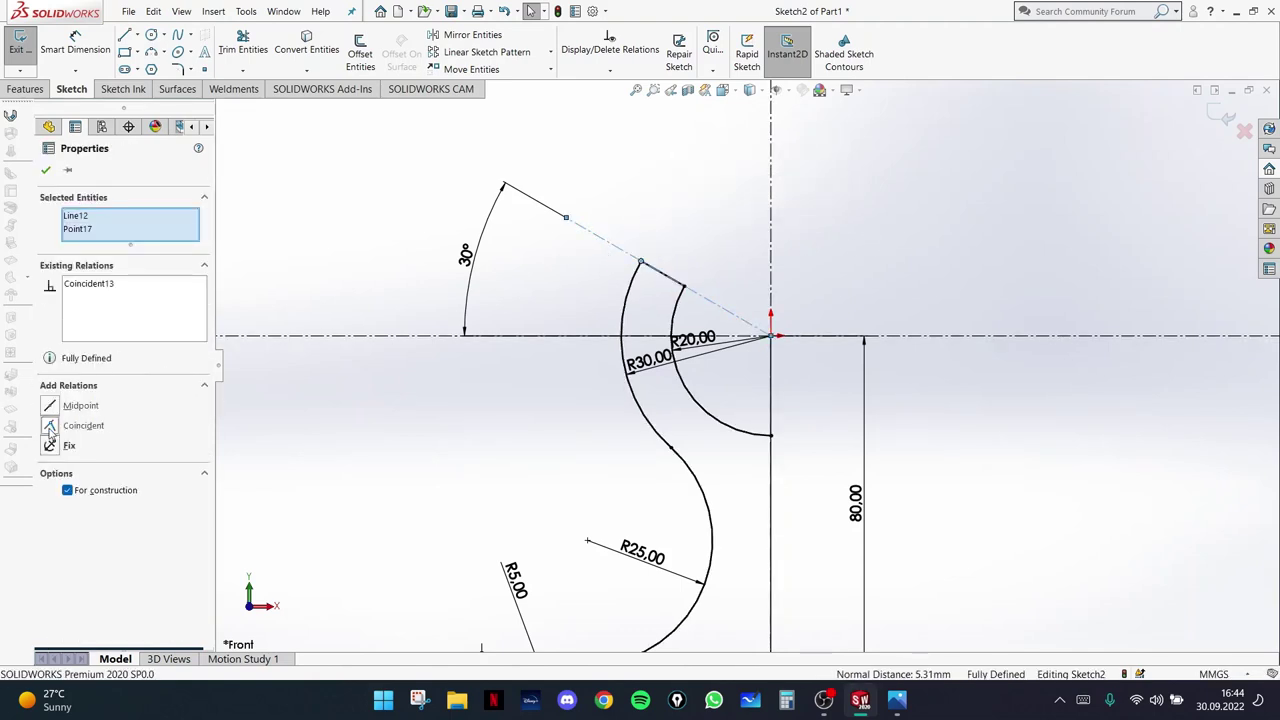
pyautogui.click(935, 209)
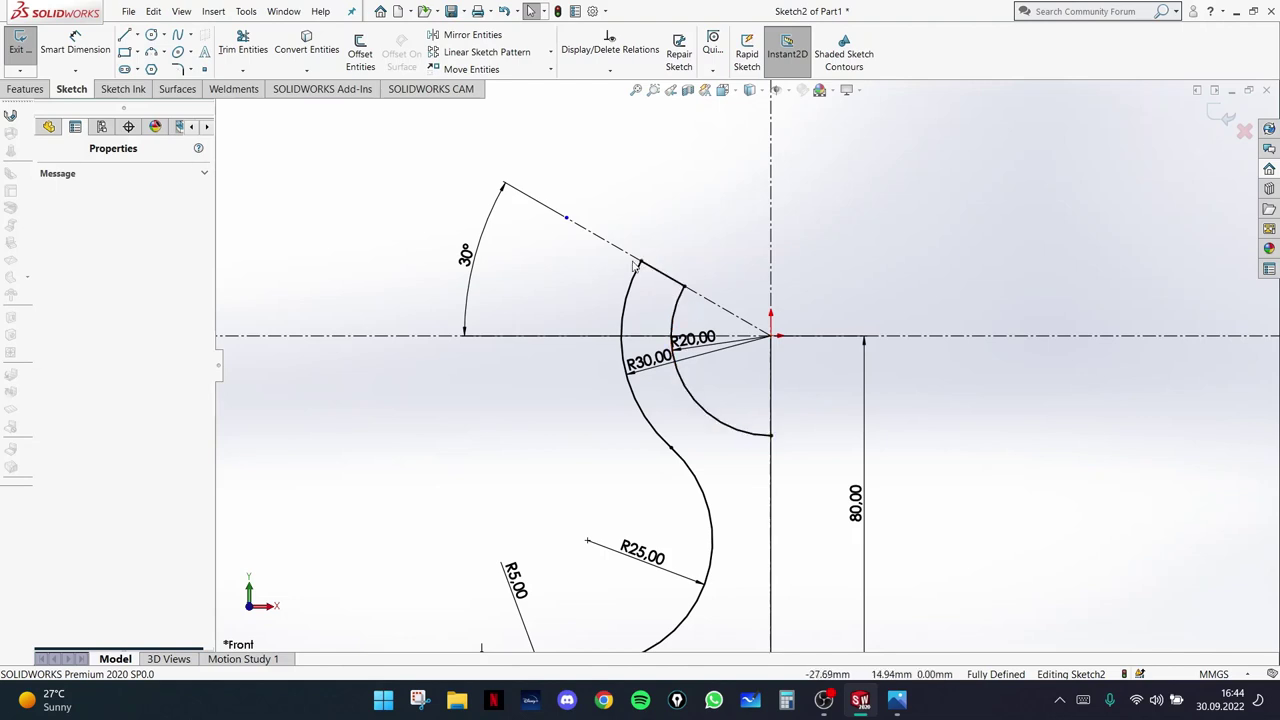
# - Start the Mirror Entities operation for the half profile
pyautogui.scroll(5, 886, 261)
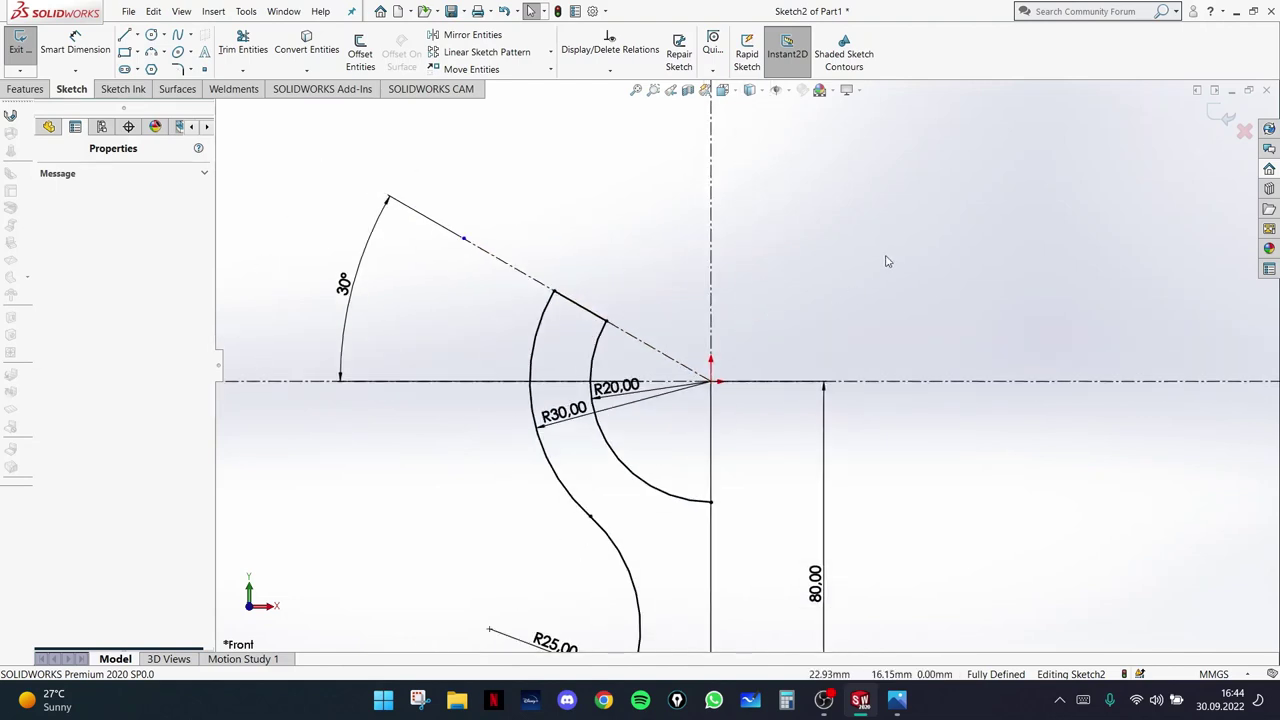
pyautogui.scroll(3, 860, 346)
pyautogui.scroll(-3, 777, 420)
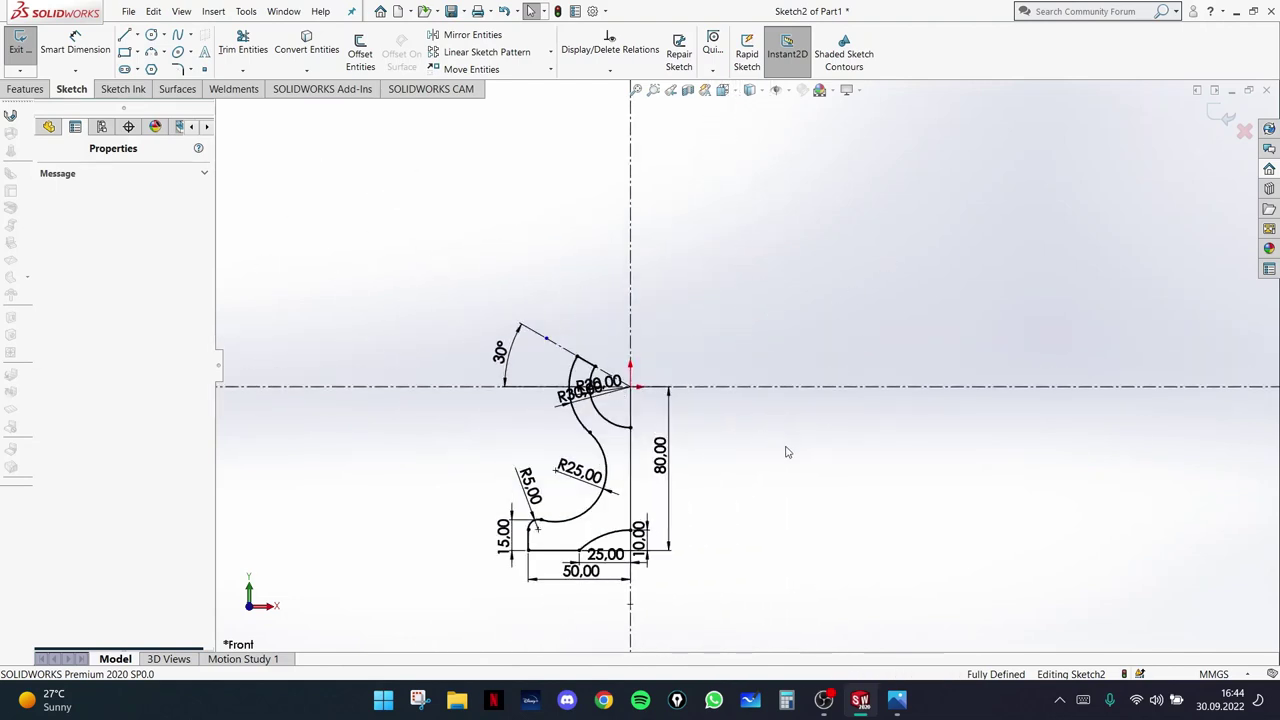
pyautogui.scroll(2, 626, 455)
pyautogui.scroll(-3, 763, 456)
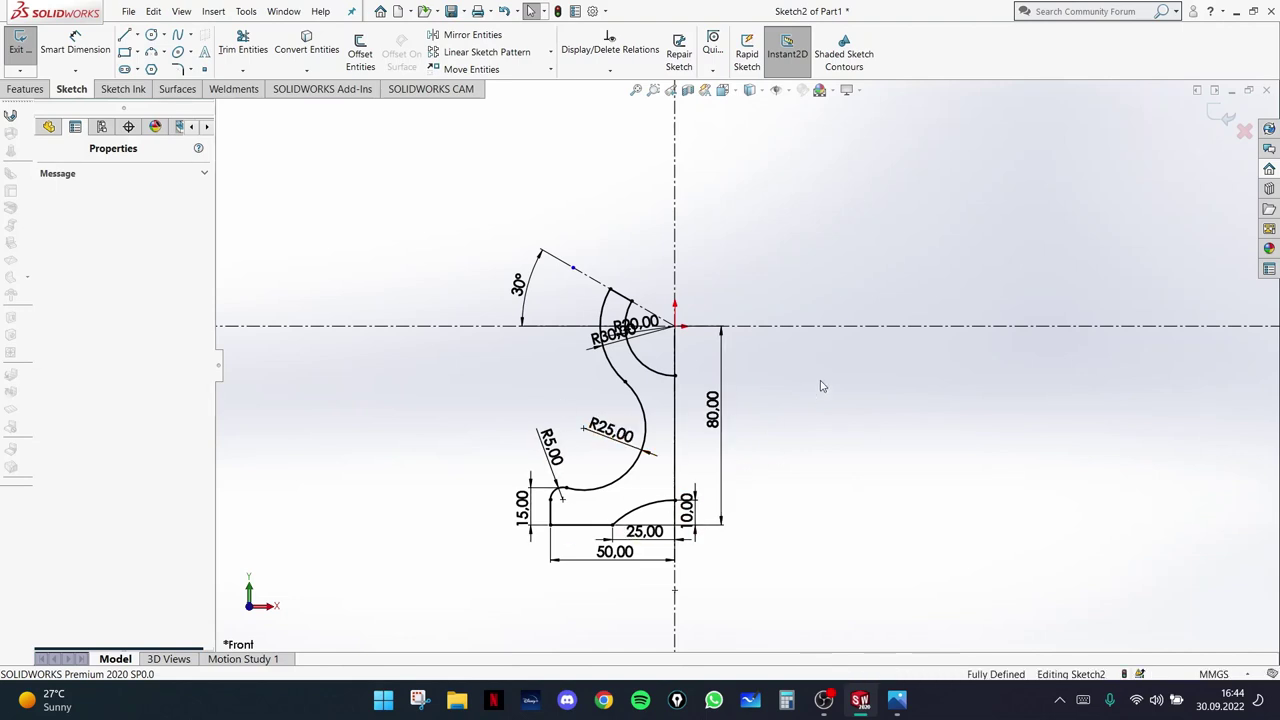
pyautogui.click(460, 35)
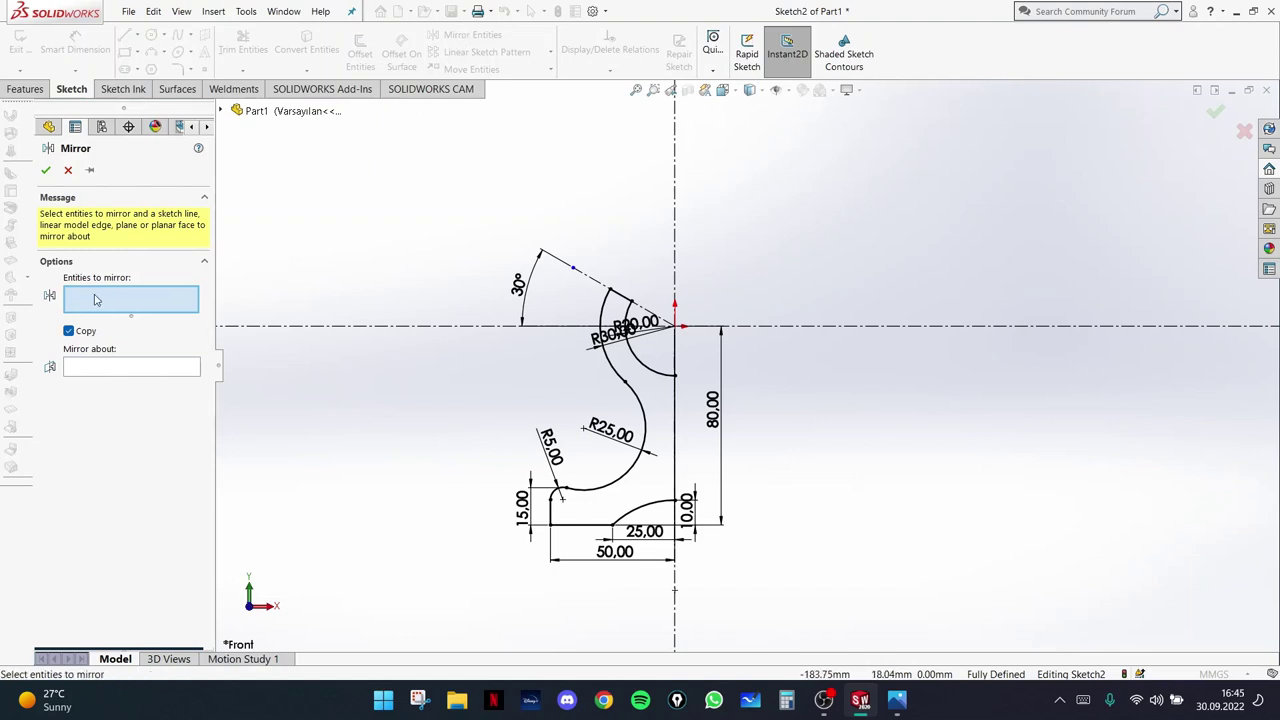
pyautogui.moveTo(590, 248)
pyautogui.mouseDown()
pyautogui.moveTo(606, 330)
pyautogui.moveTo(678, 500)
pyautogui.moveTo(683, 593)
pyautogui.mouseUp()
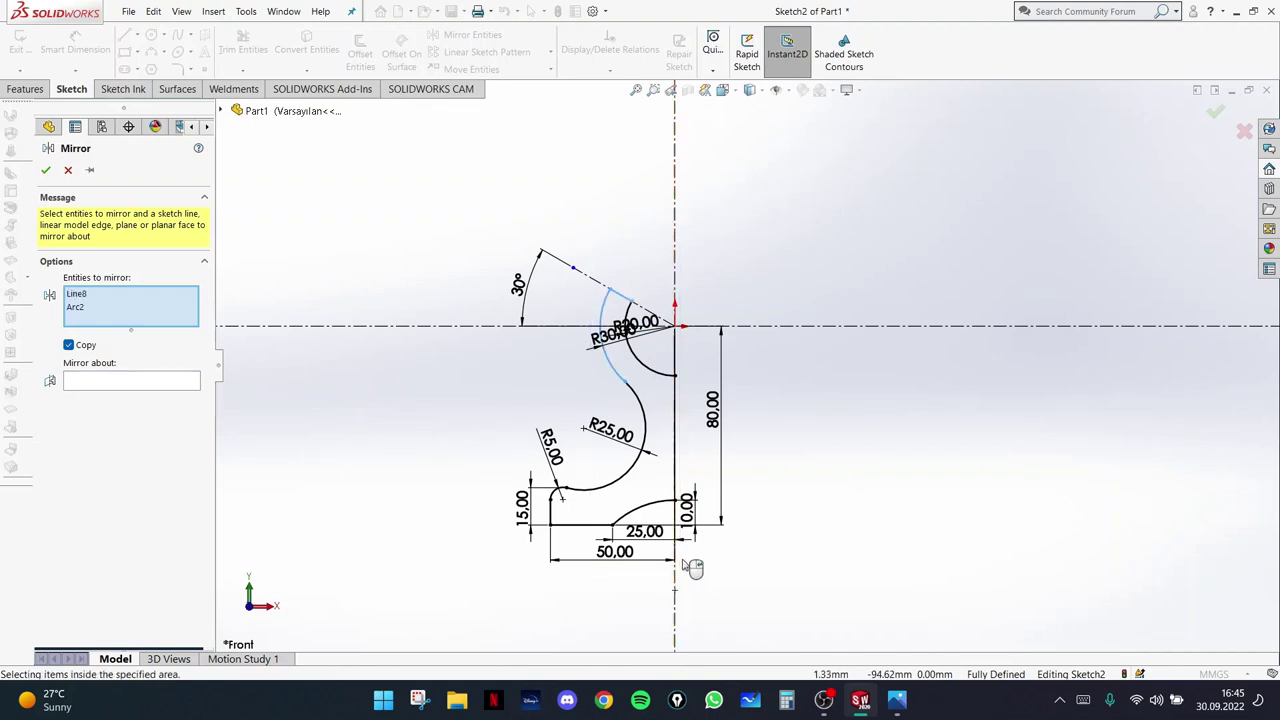
pyautogui.click(79, 308)
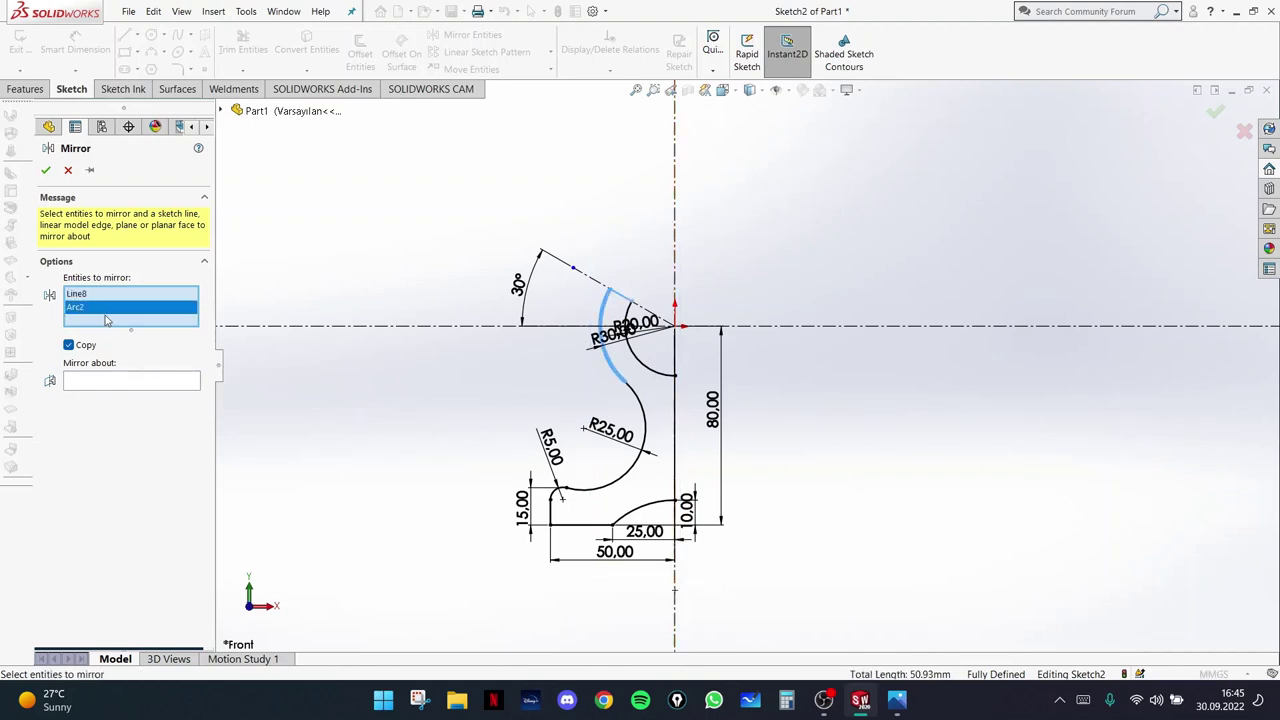
pyautogui.press('Delete')
pyautogui.click(79, 294)
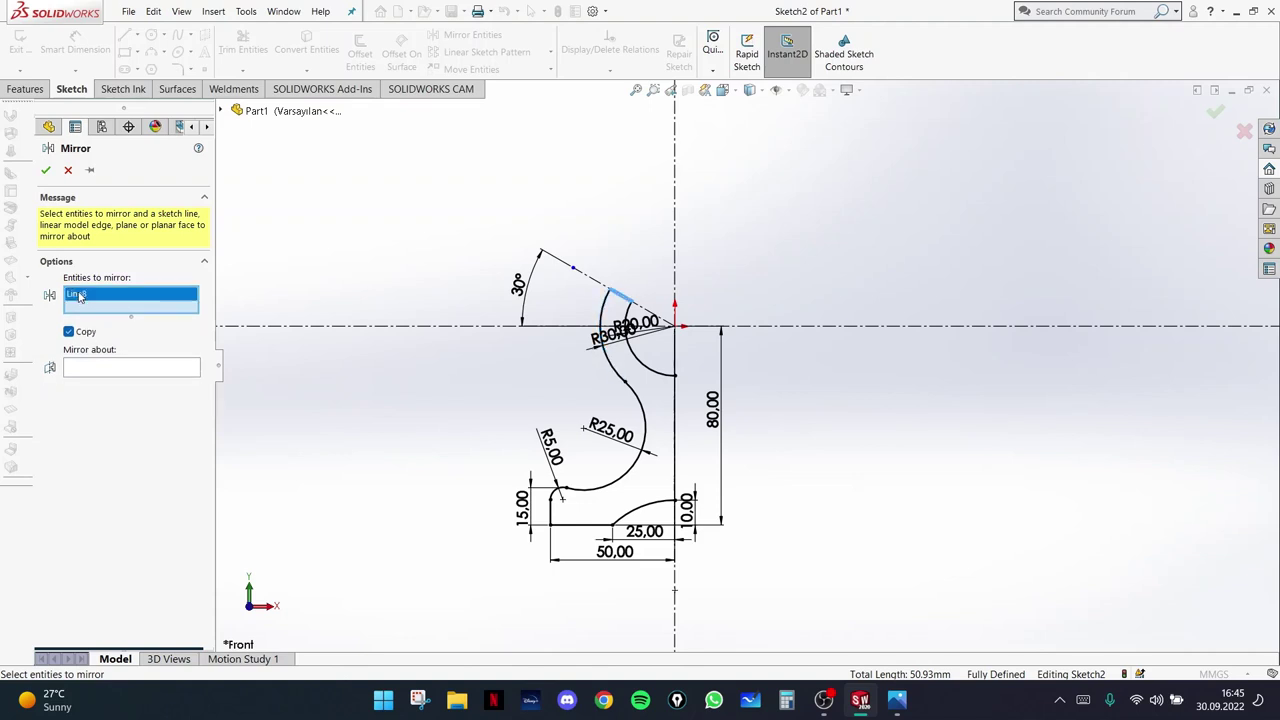
pyautogui.press('Delete')
# - Mirror the half profile and the 30° construction line about the vertical centreline, keeping the originals and excluding the horizontal centreline
pyautogui.moveTo(676, 576); pyautogui.dragTo(456, 250)
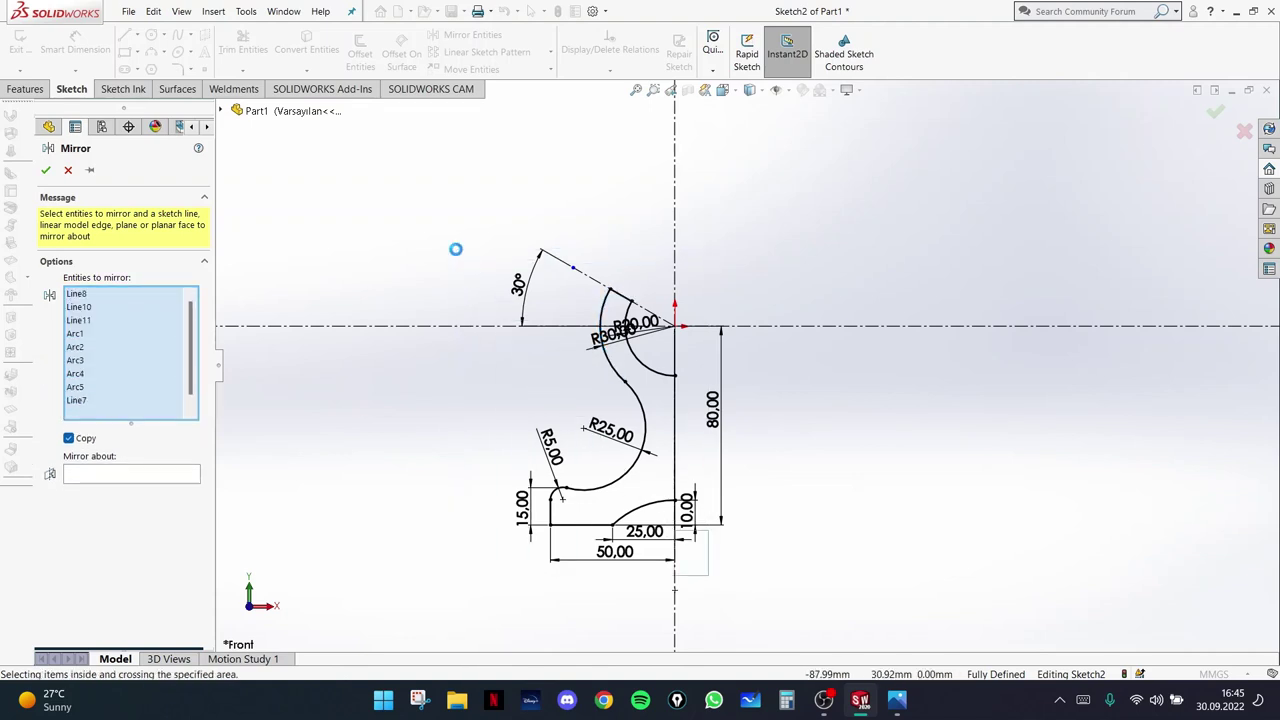
pyautogui.click(675, 232)
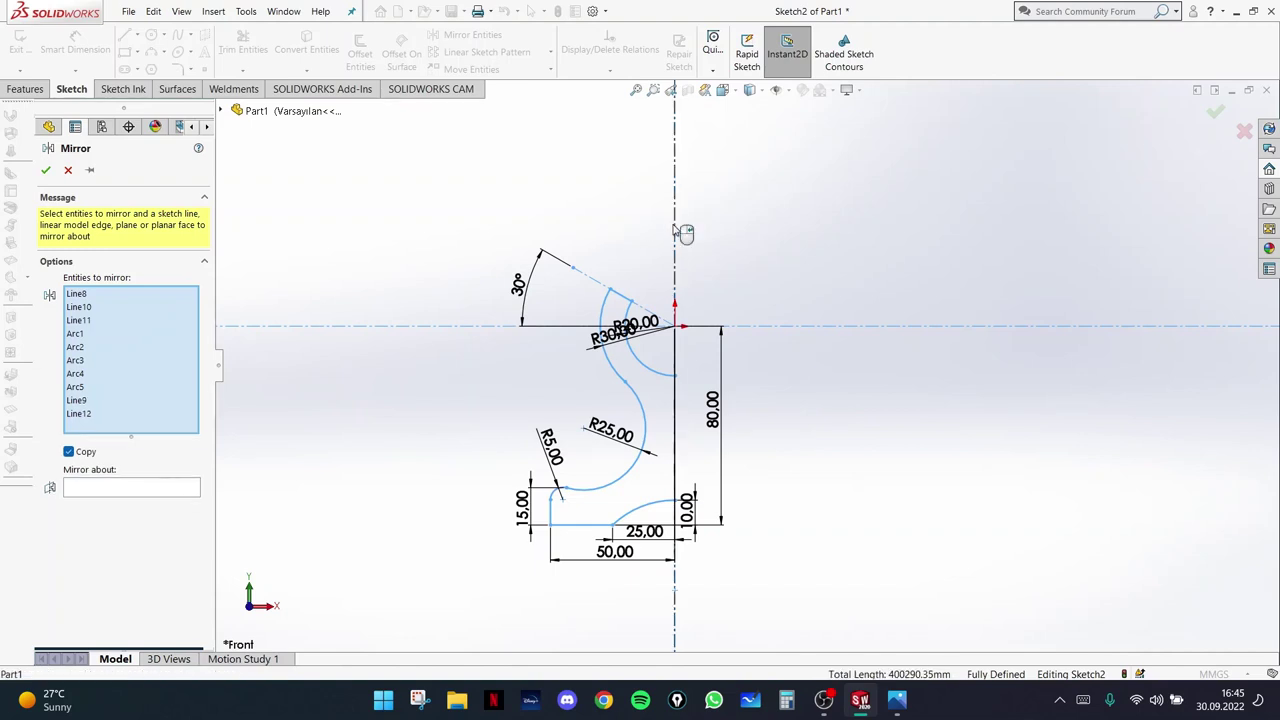
pyautogui.click(780, 325)
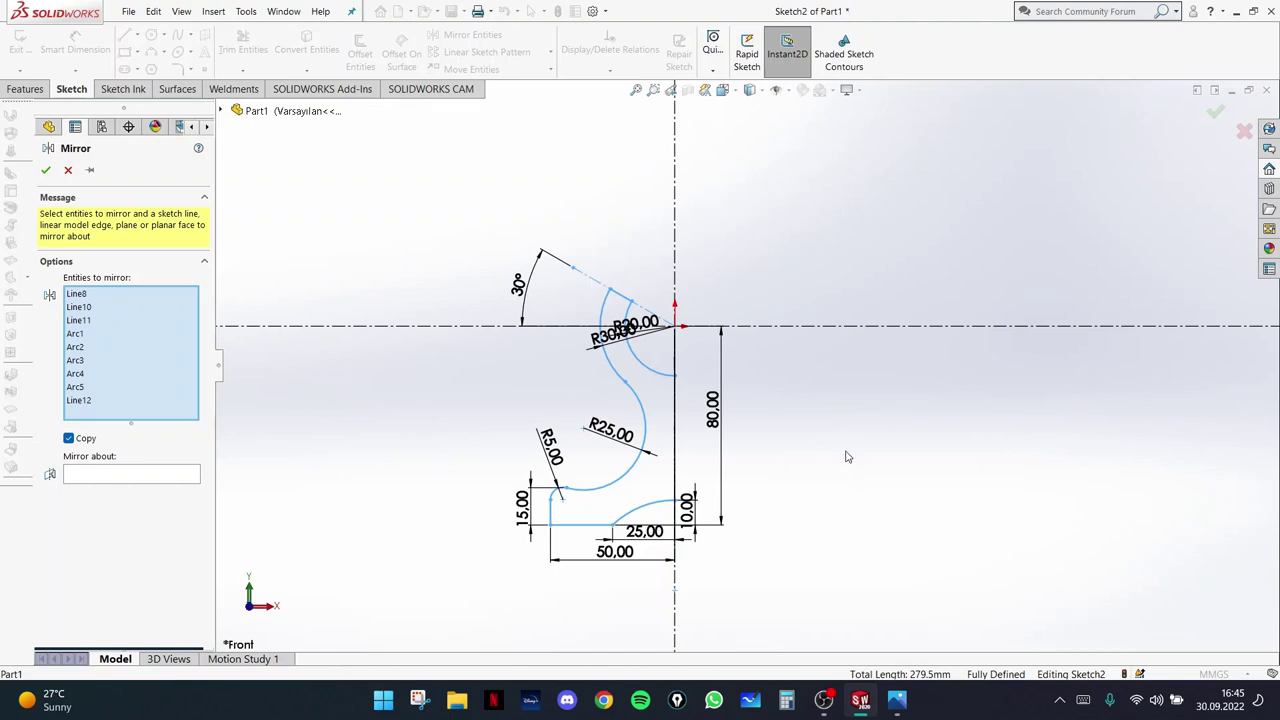
pyautogui.click(97, 476)
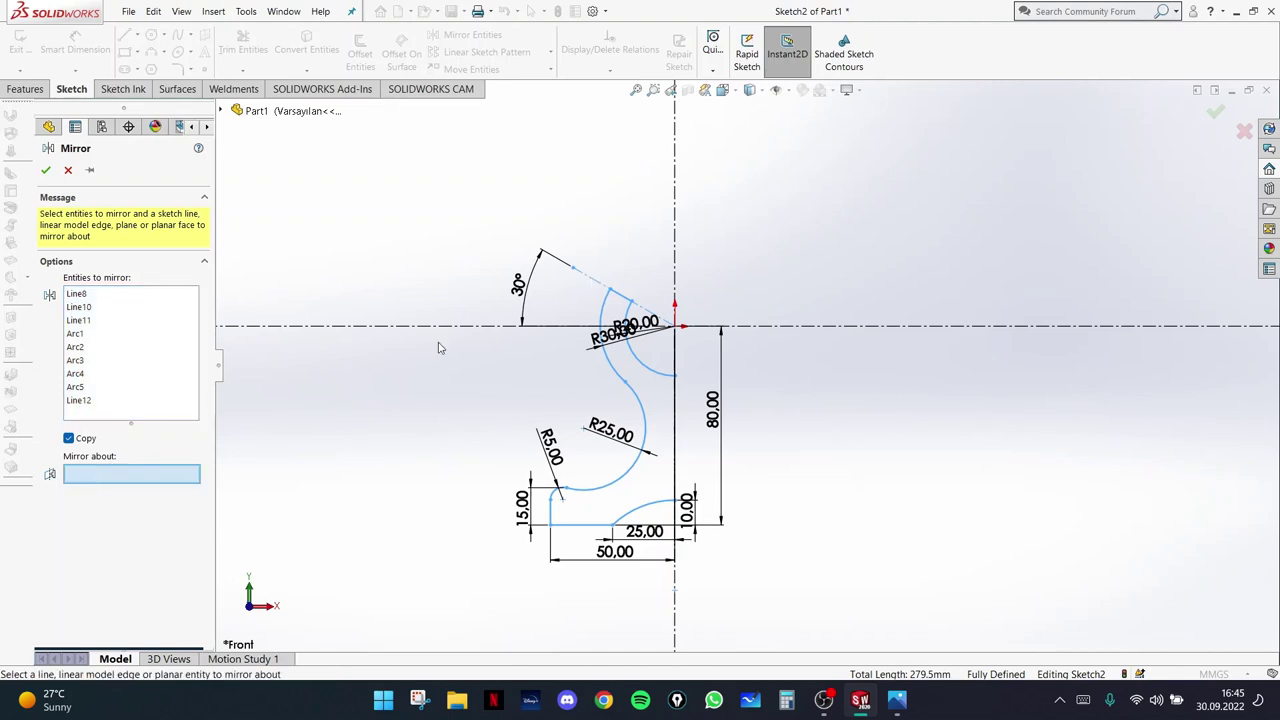
pyautogui.click(676, 196)
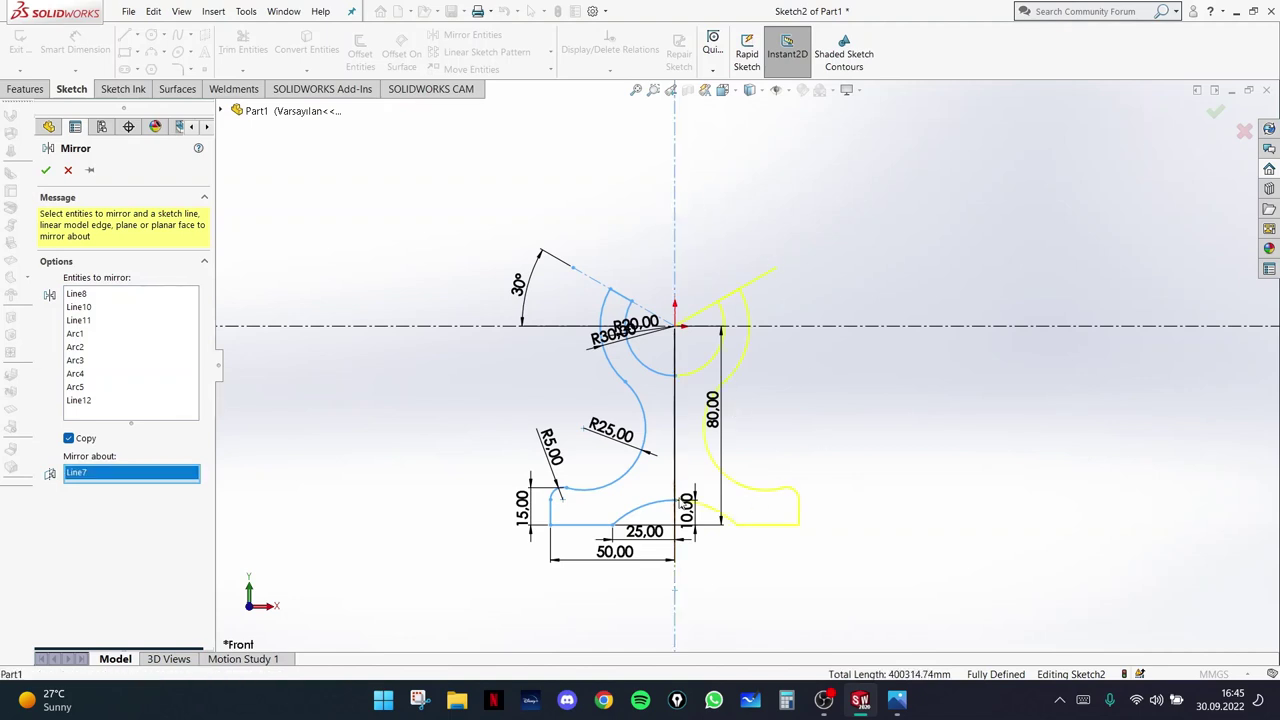
pyautogui.click(45, 171)
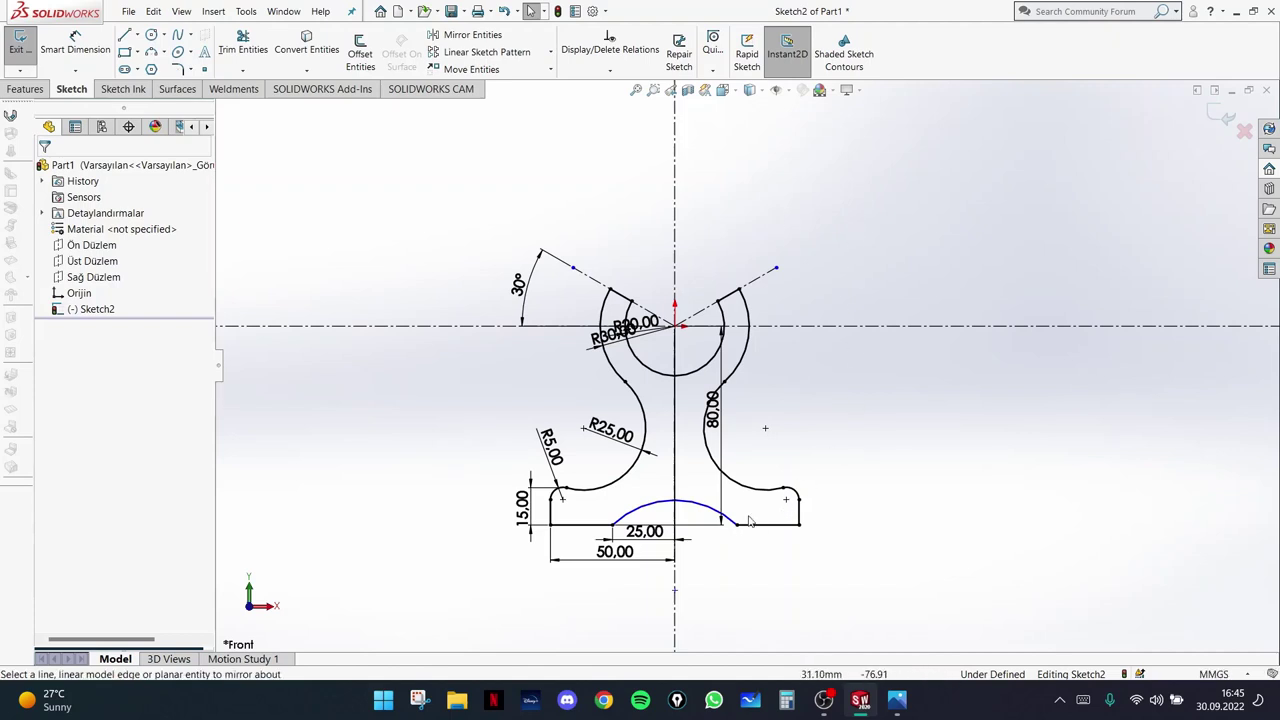
# - Test the base cutout arc for a missing constraint by pulling its crown lower
pyautogui.scroll(-2, 728, 505)
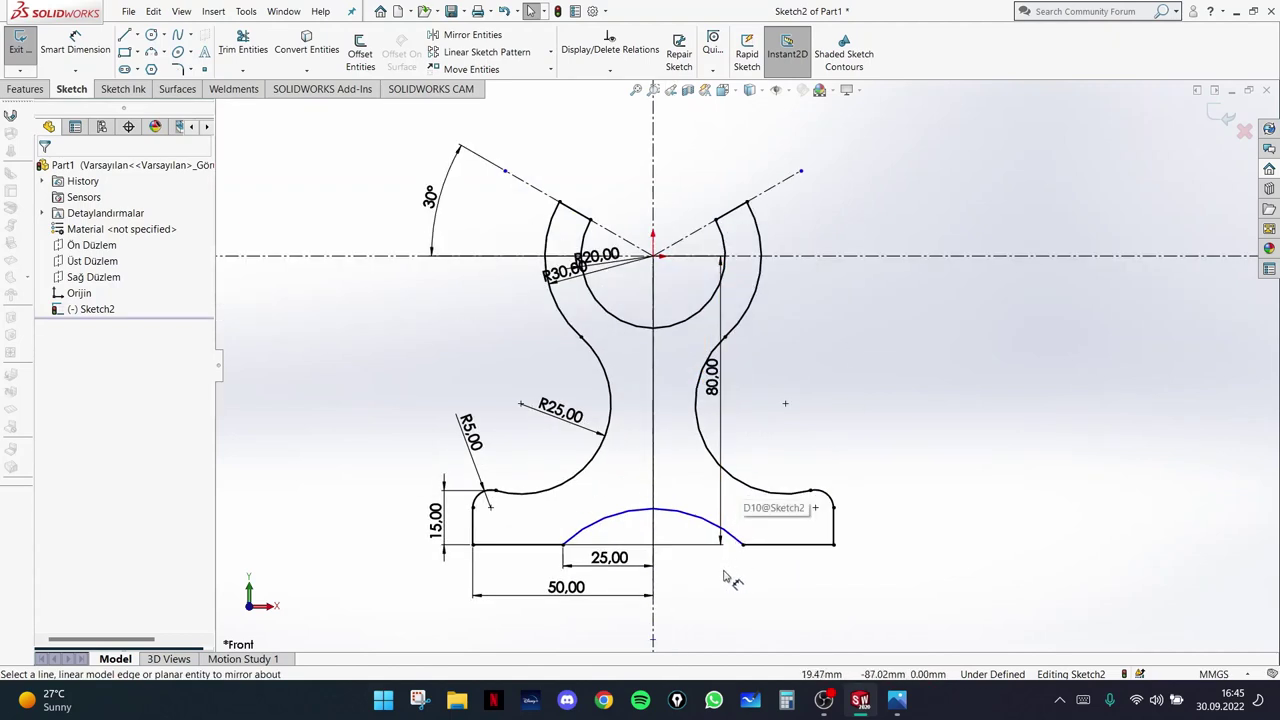
pyautogui.scroll(-2, 730, 512)
pyautogui.click(755, 513)
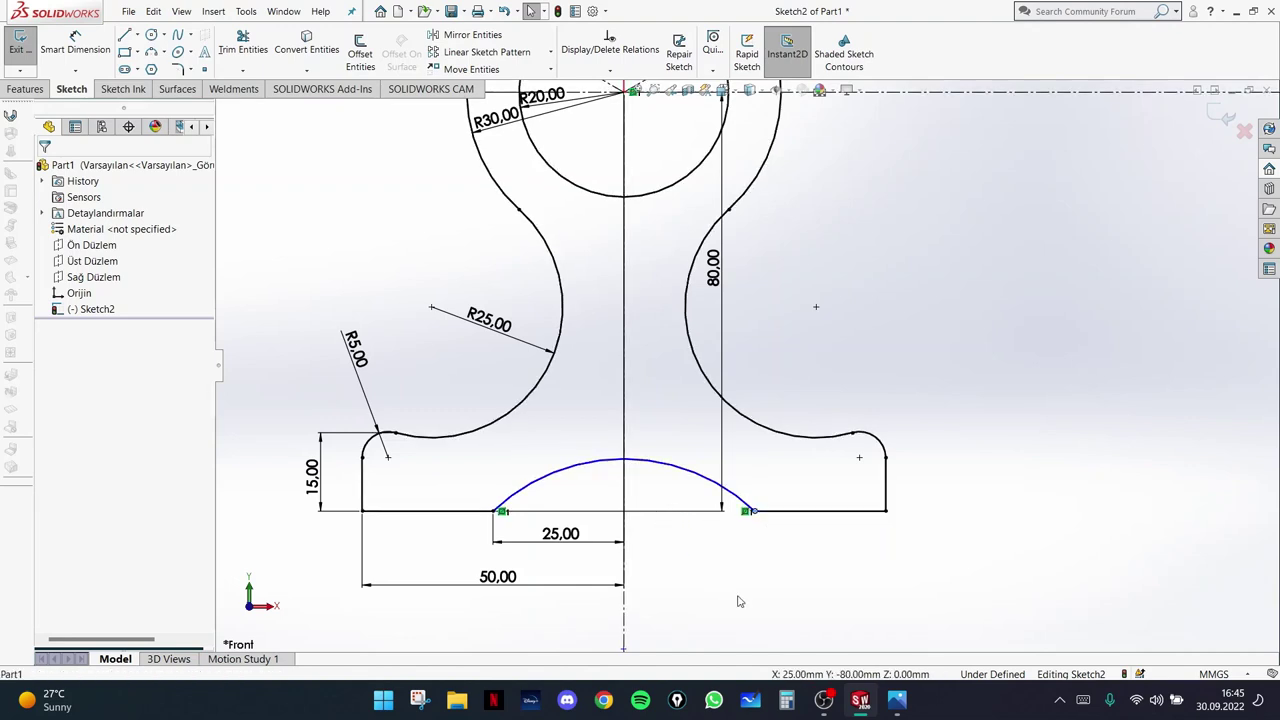
pyautogui.moveTo(648, 452)
pyautogui.mouseDown()
pyautogui.moveTo(643, 517)
pyautogui.moveTo(618, 448)
pyautogui.moveTo(618, 486)
pyautogui.moveTo(618, 400)
pyautogui.moveTo(640, 503)
pyautogui.moveTo(636, 442)
pyautogui.mouseUp()
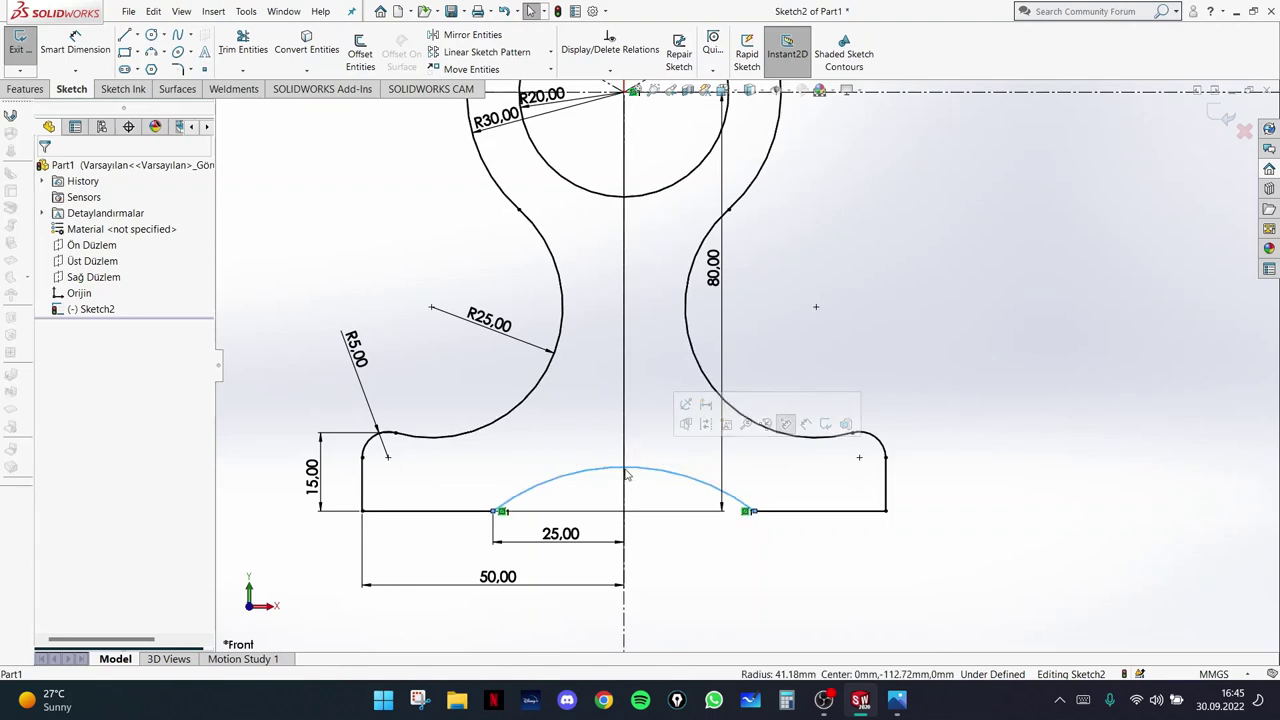
pyautogui.click(634, 537)
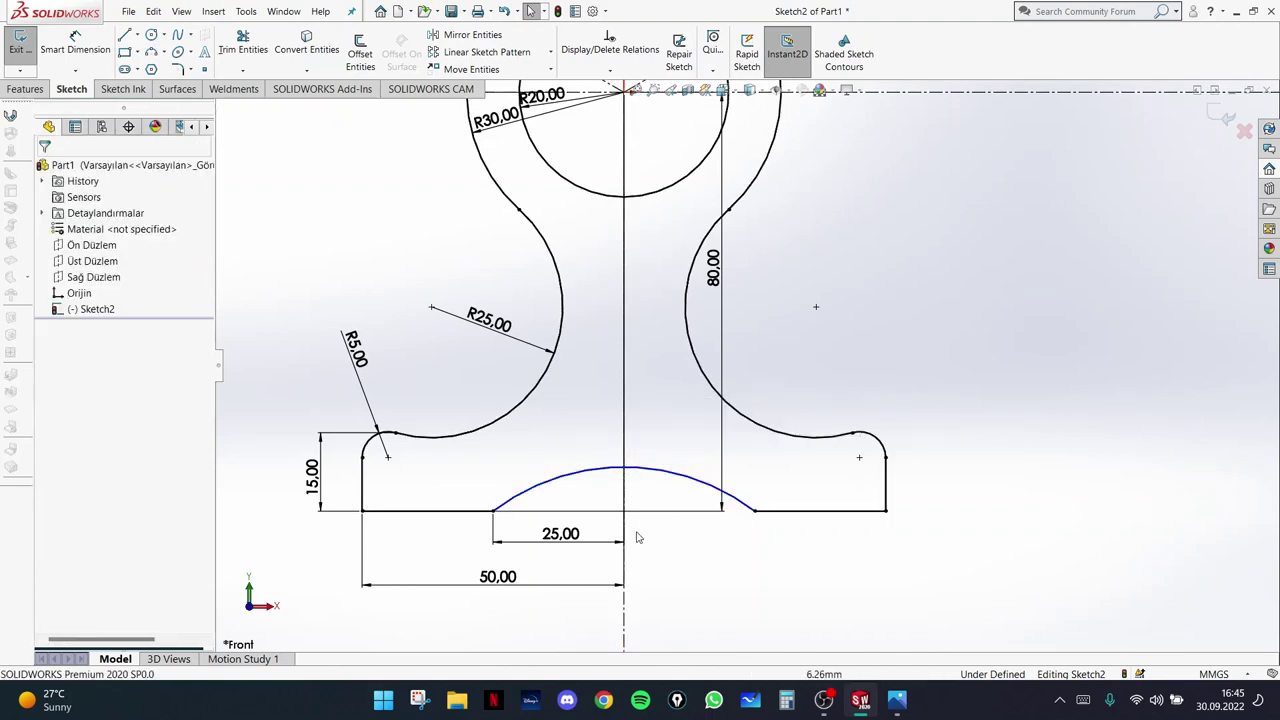
# - Dimension the height from the bottom edge to the crown of the base cutout arc as 10 mm
pyautogui.click(87, 56)
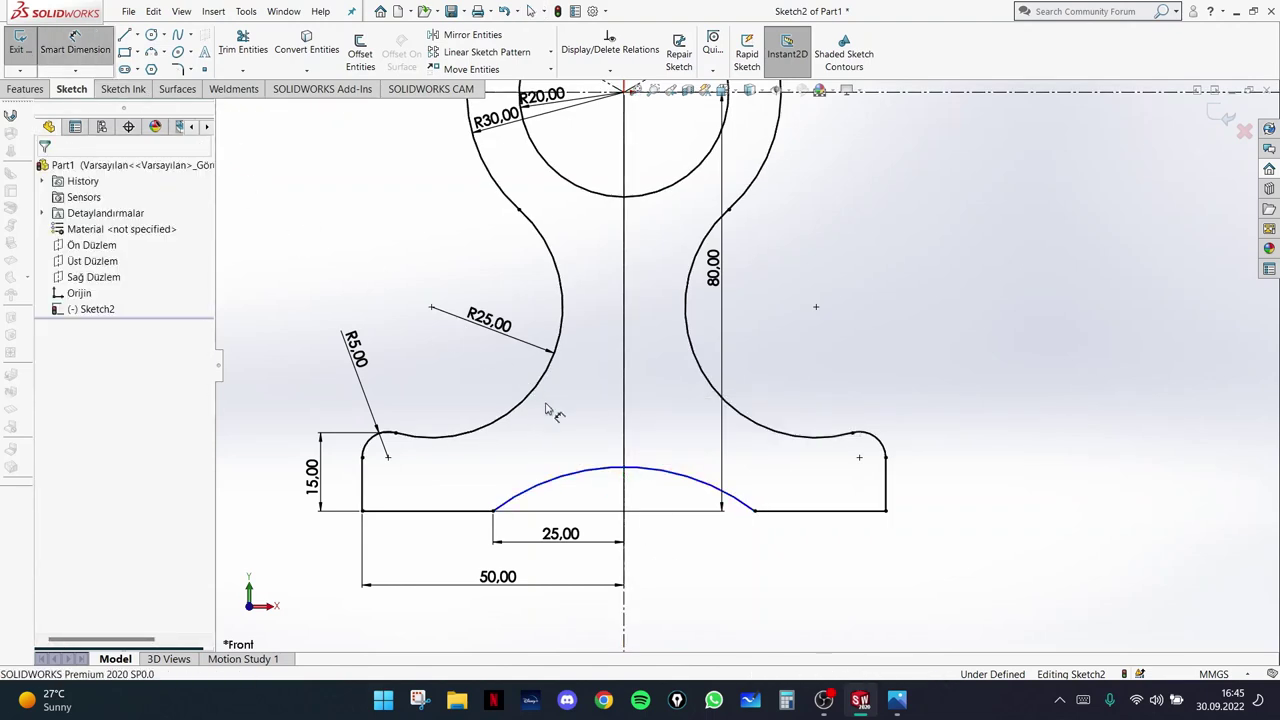
pyautogui.click(623, 467)
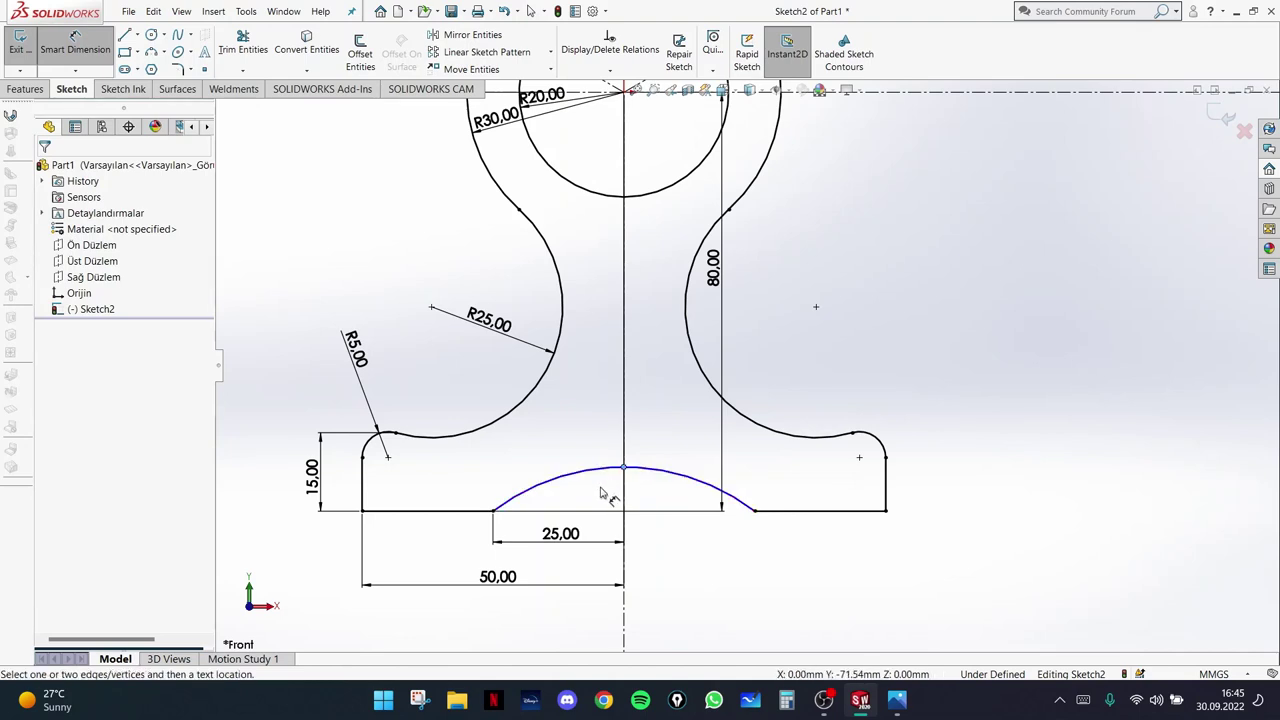
pyautogui.click(482, 510)
pyautogui.click(458, 488)
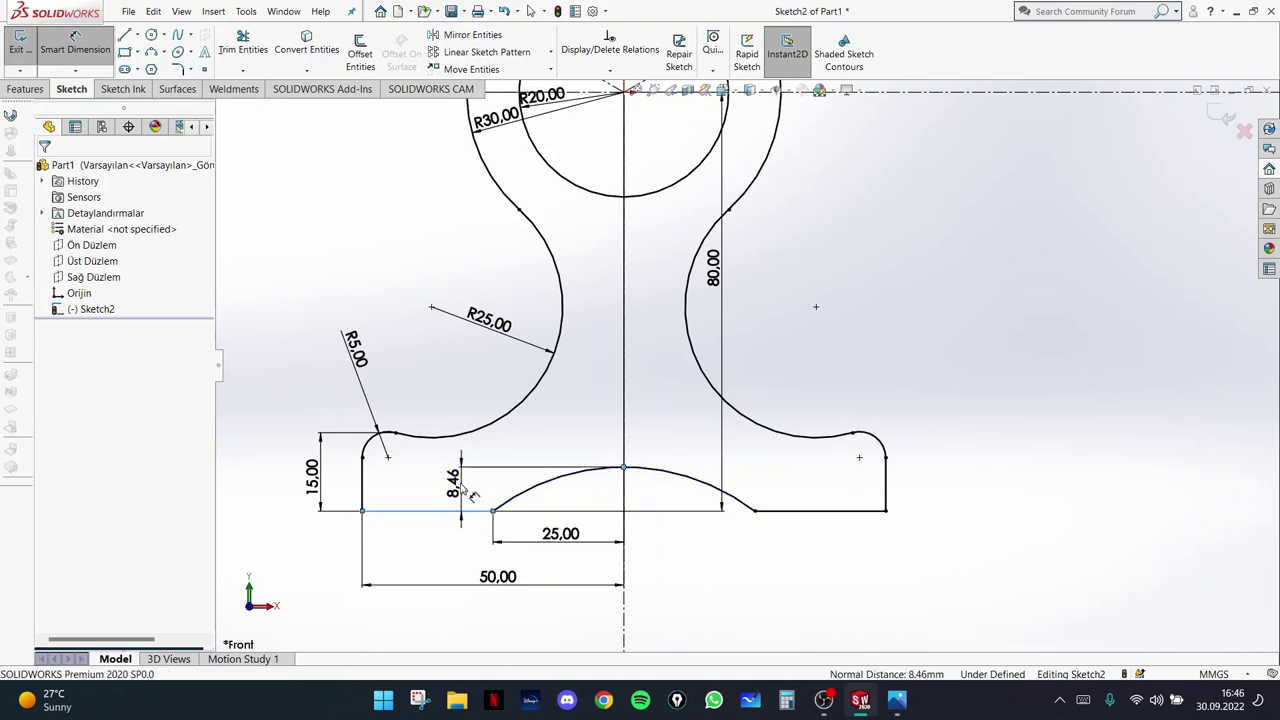
pyautogui.write('10')
pyautogui.press('Return')
pyautogui.press('Escape')
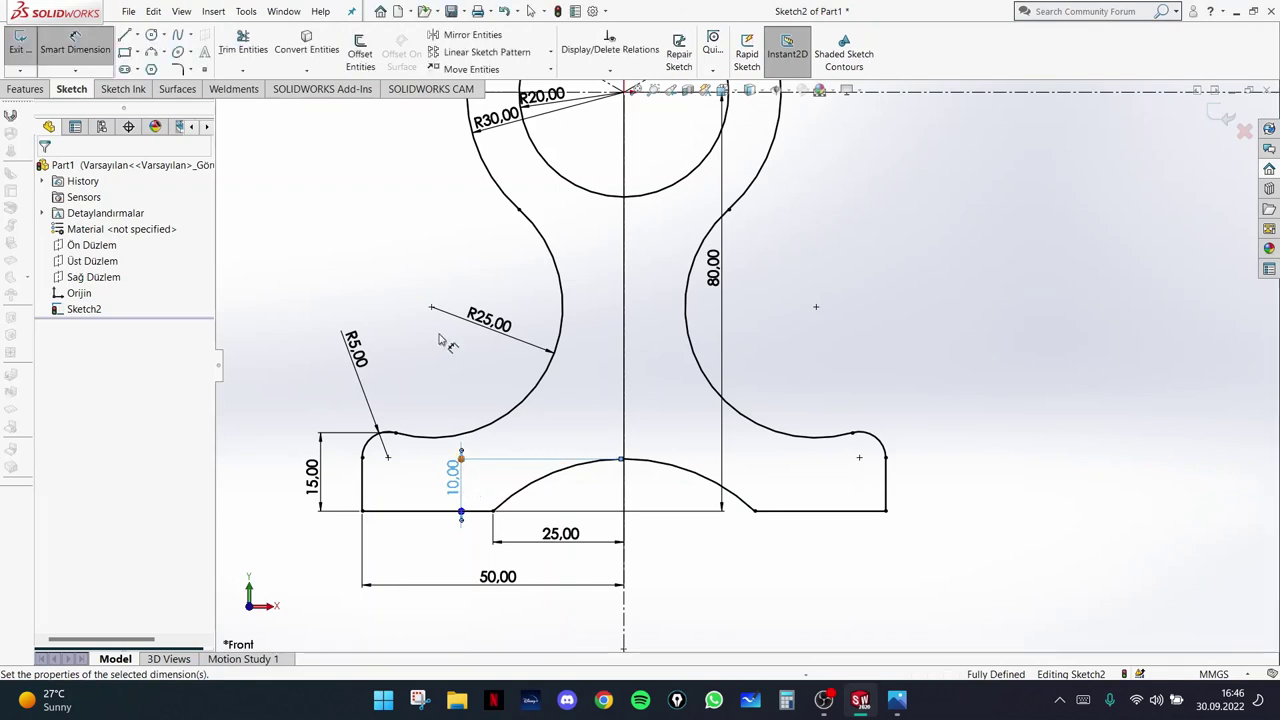
pyautogui.press('Escape')
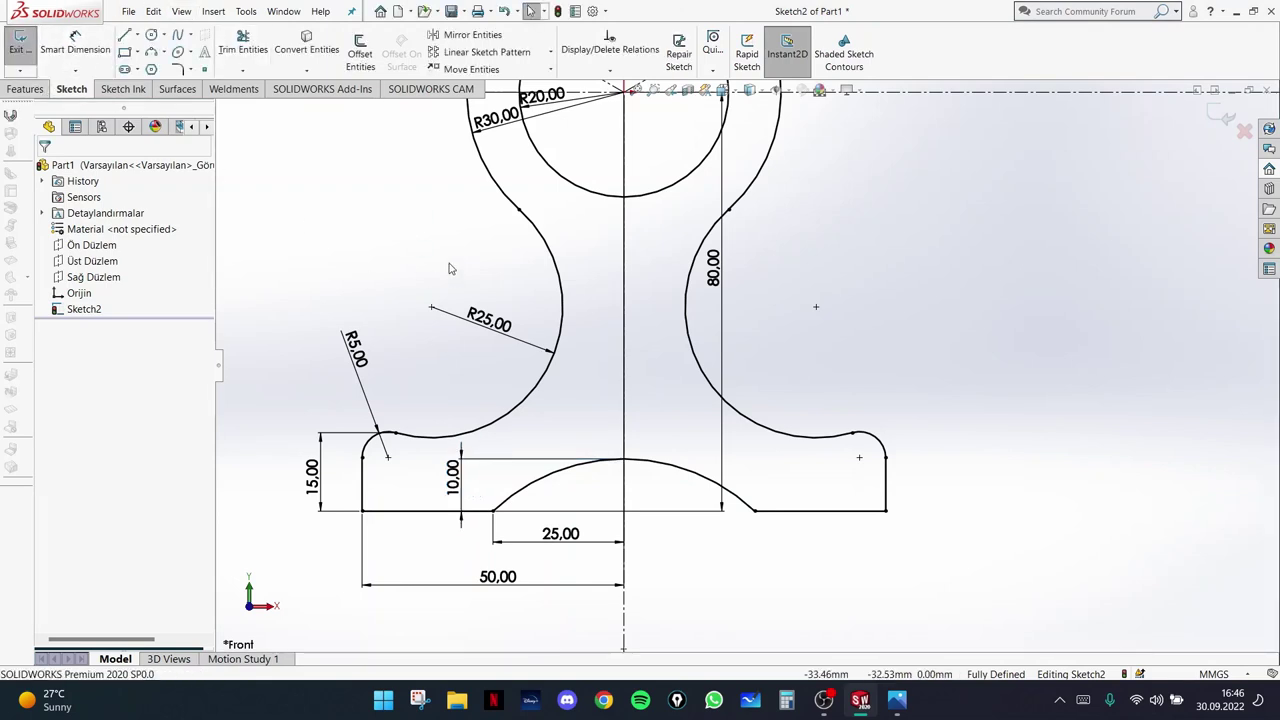
# - Delete all geometry and dimensions from the sketch, including the centrelines
pyautogui.scroll(4, 432, 310)
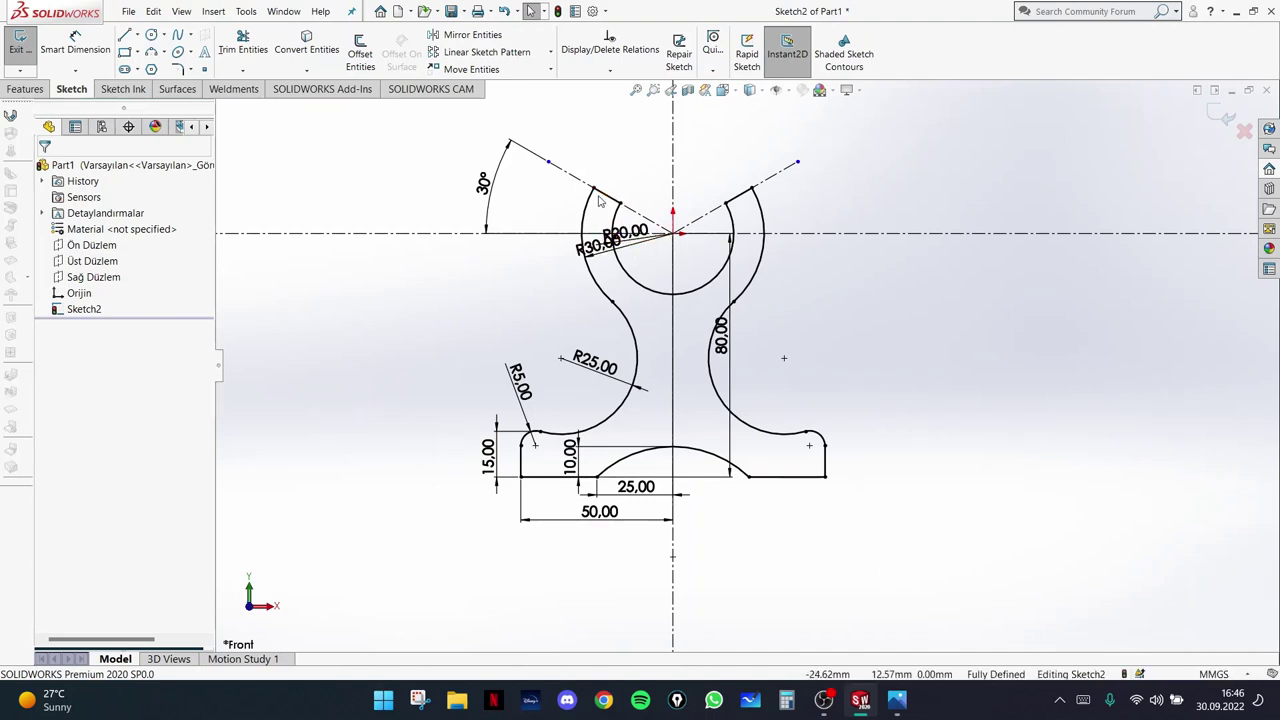
pyautogui.moveTo(866, 558)
pyautogui.mouseDown()
pyautogui.moveTo(452, 152)
pyautogui.moveTo(456, 135)
pyautogui.mouseUp()
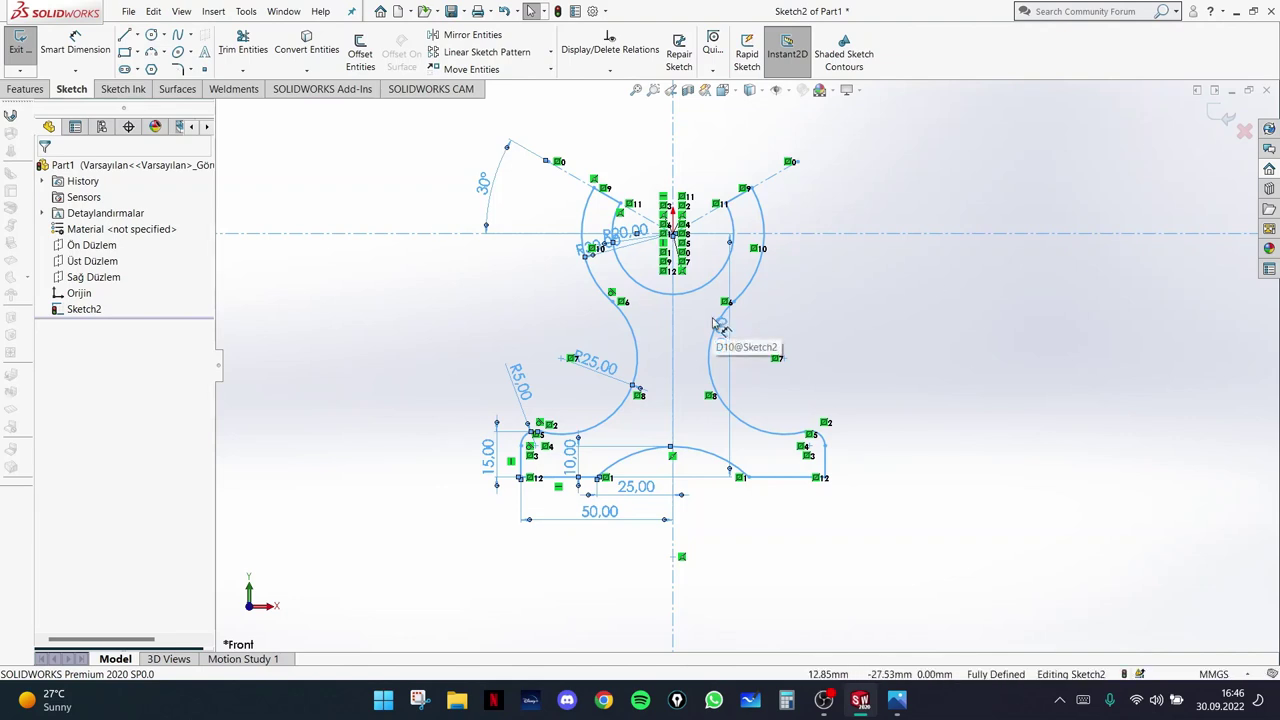
pyautogui.hotkey('ctrl', 'a')
pyautogui.press('Delete')
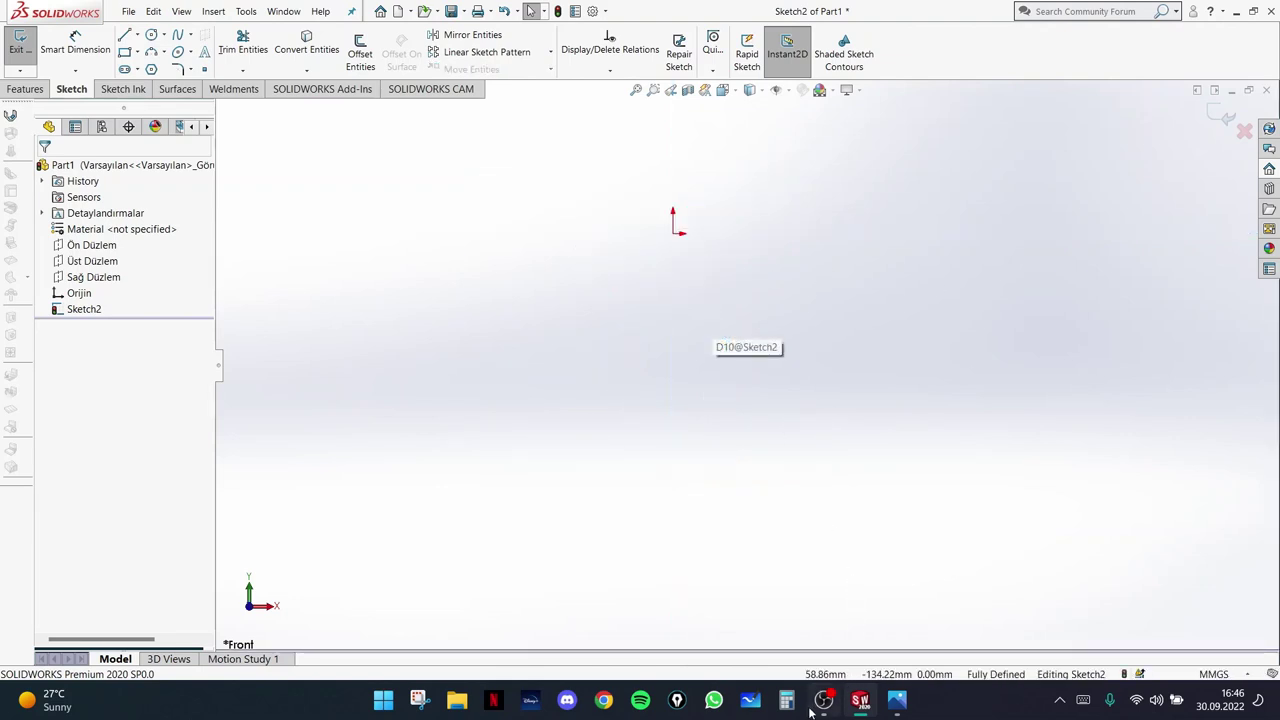
# - Switch to the image viewer and open the reference drawing of the 50 by 50 rounded plate with five holes
pyautogui.click(896, 700)
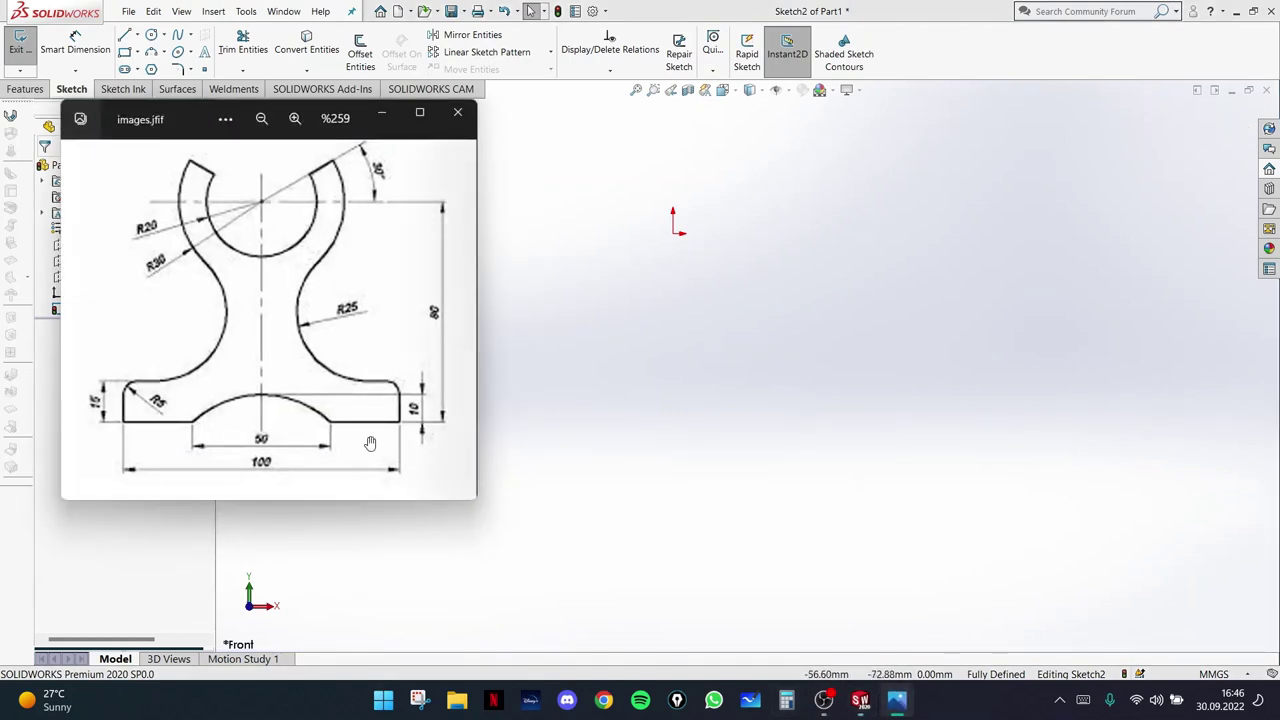
pyautogui.scroll(-5, 281, 389)
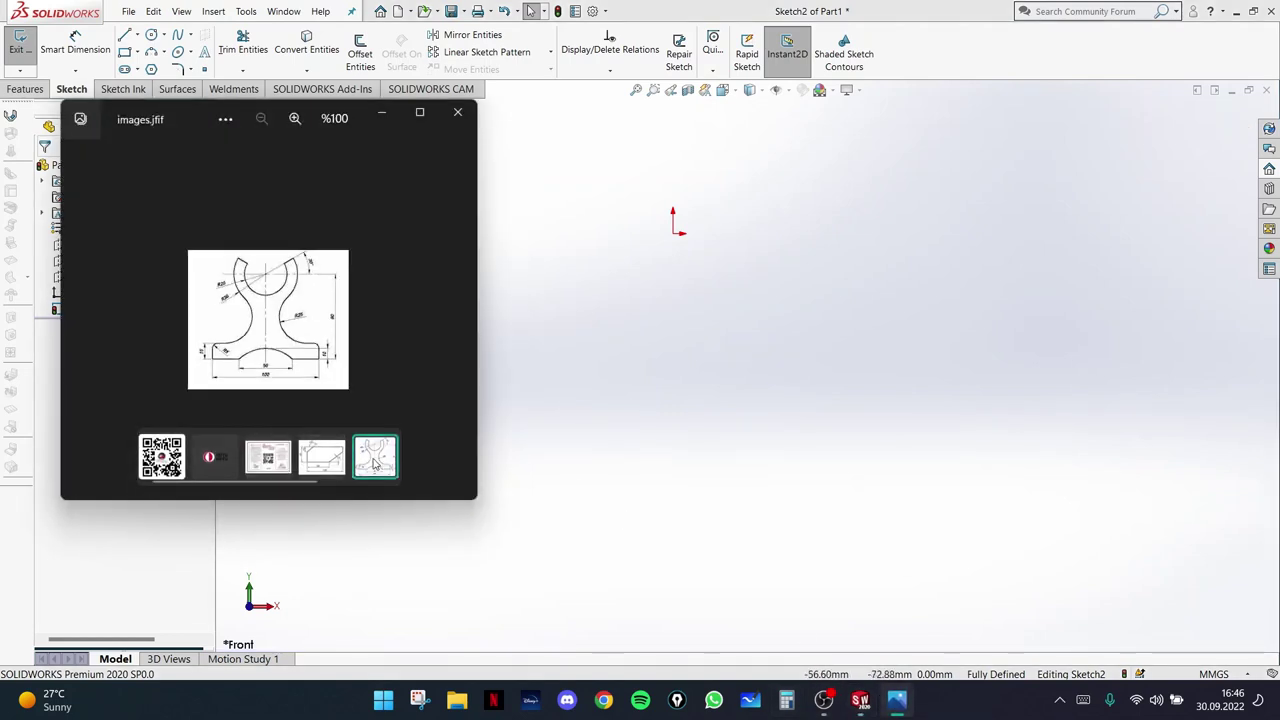
pyautogui.scroll(-2, 343, 484)
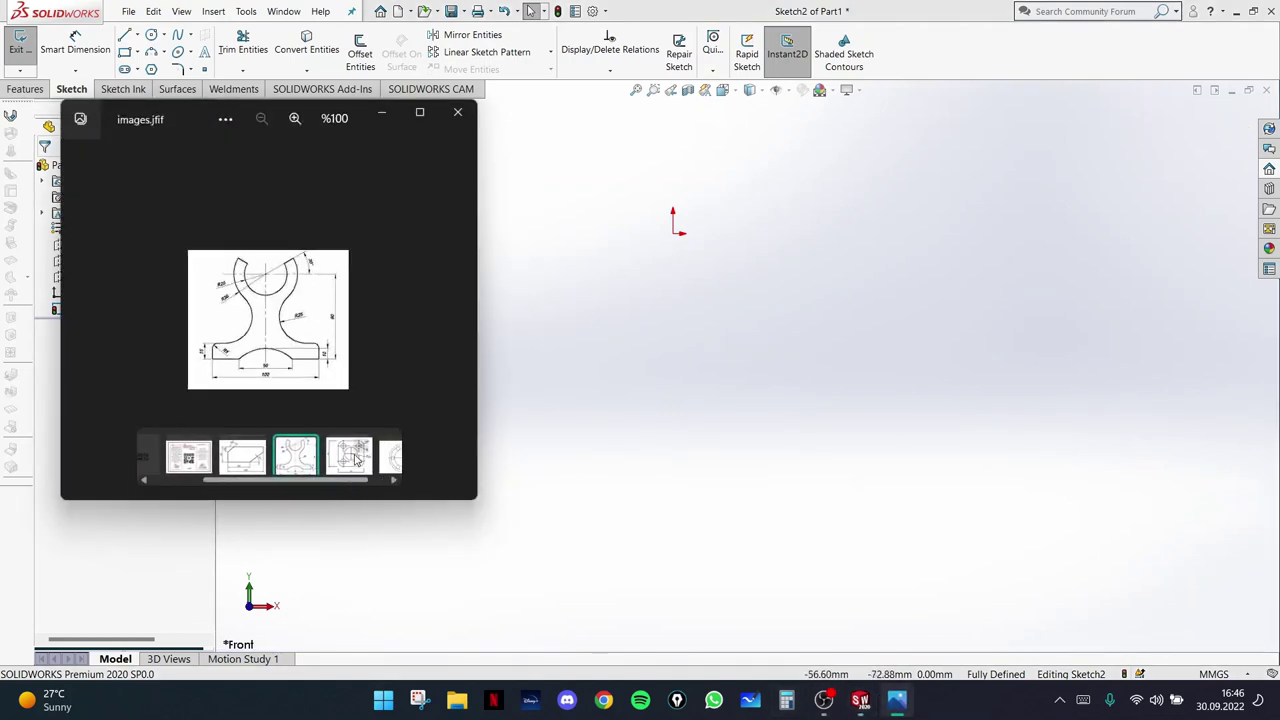
pyautogui.click(348, 459)
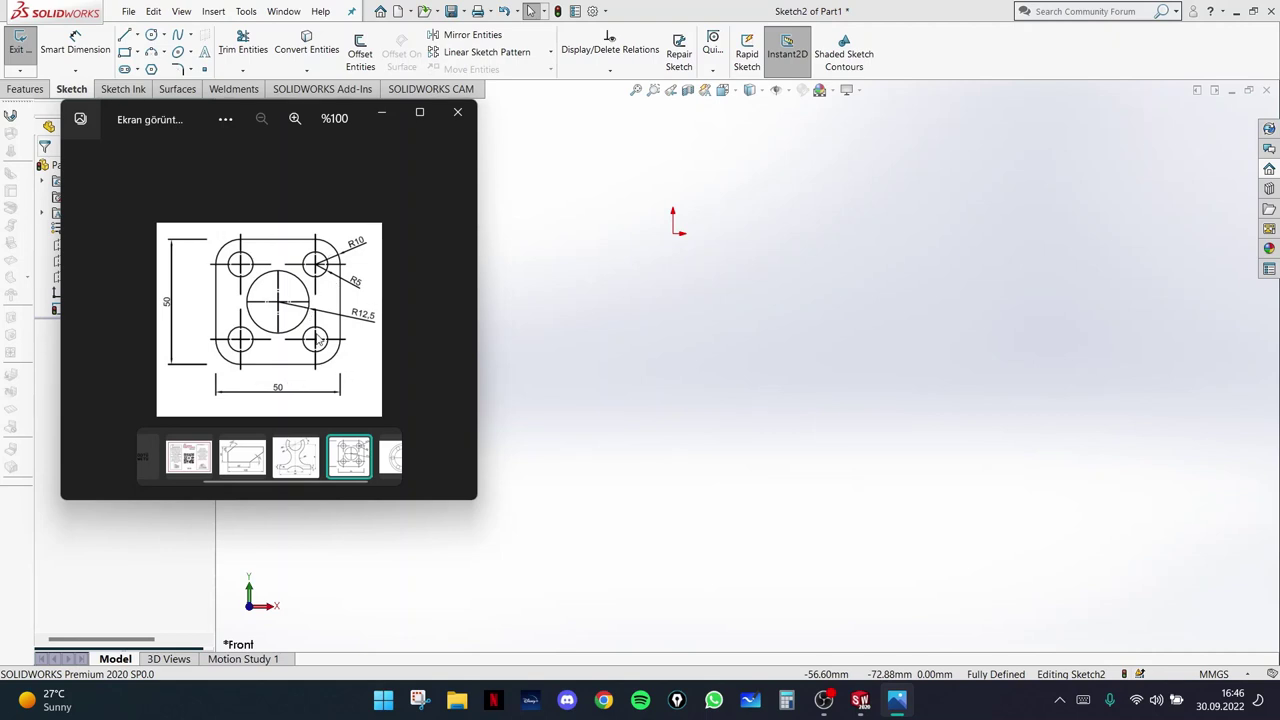
# - Enlarge the reference drawing to examine the rounded plate's dimensions and return to the empty sketch
pyautogui.scroll(5, 345, 188)
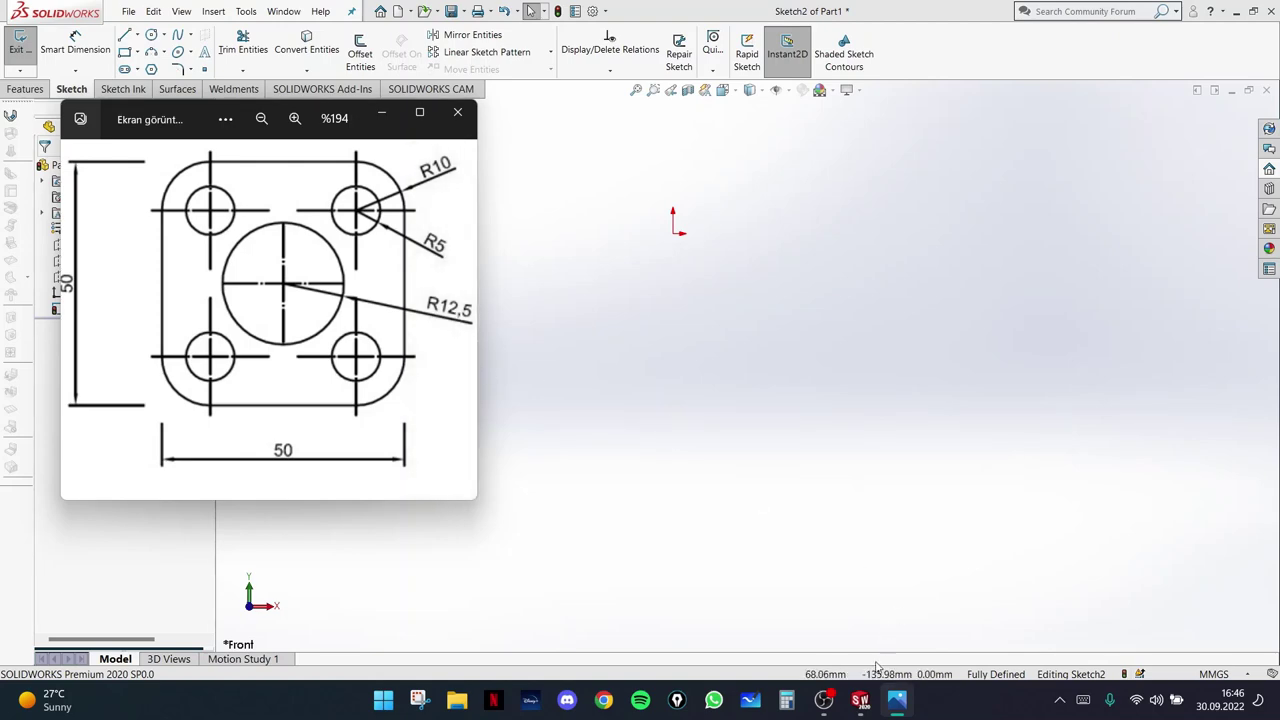
pyautogui.click(826, 702)
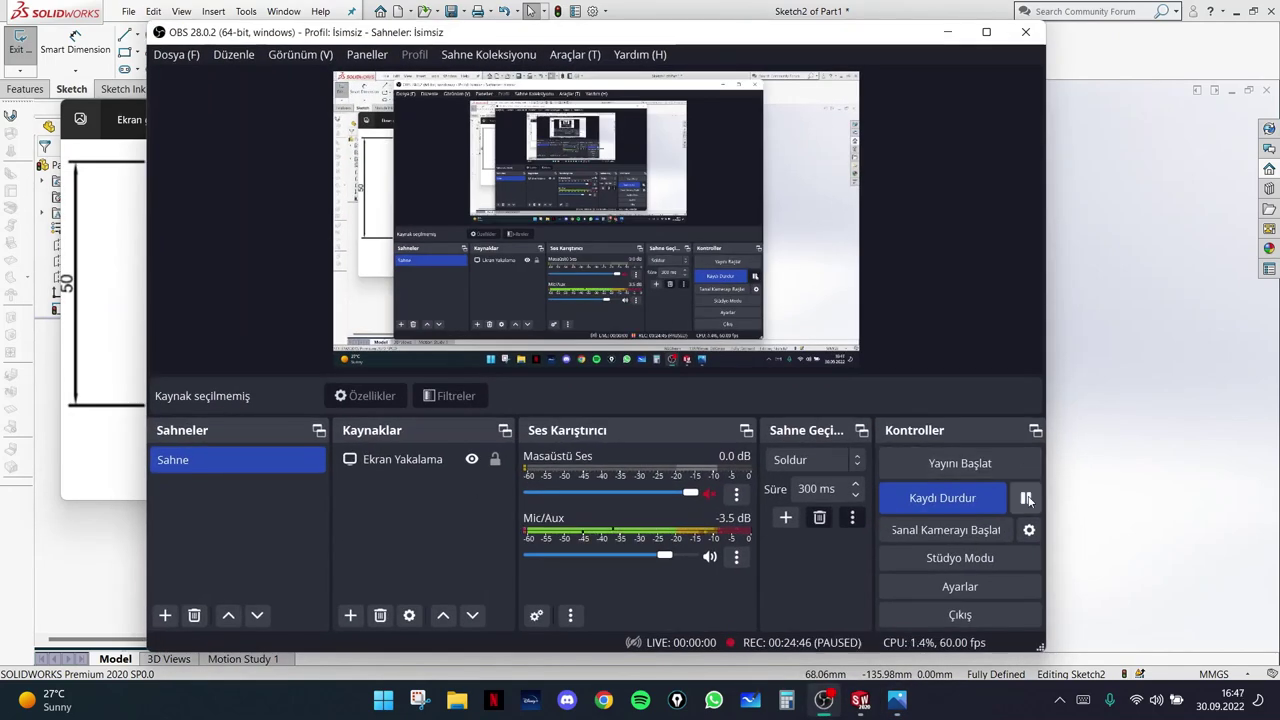
pyautogui.click(948, 35)
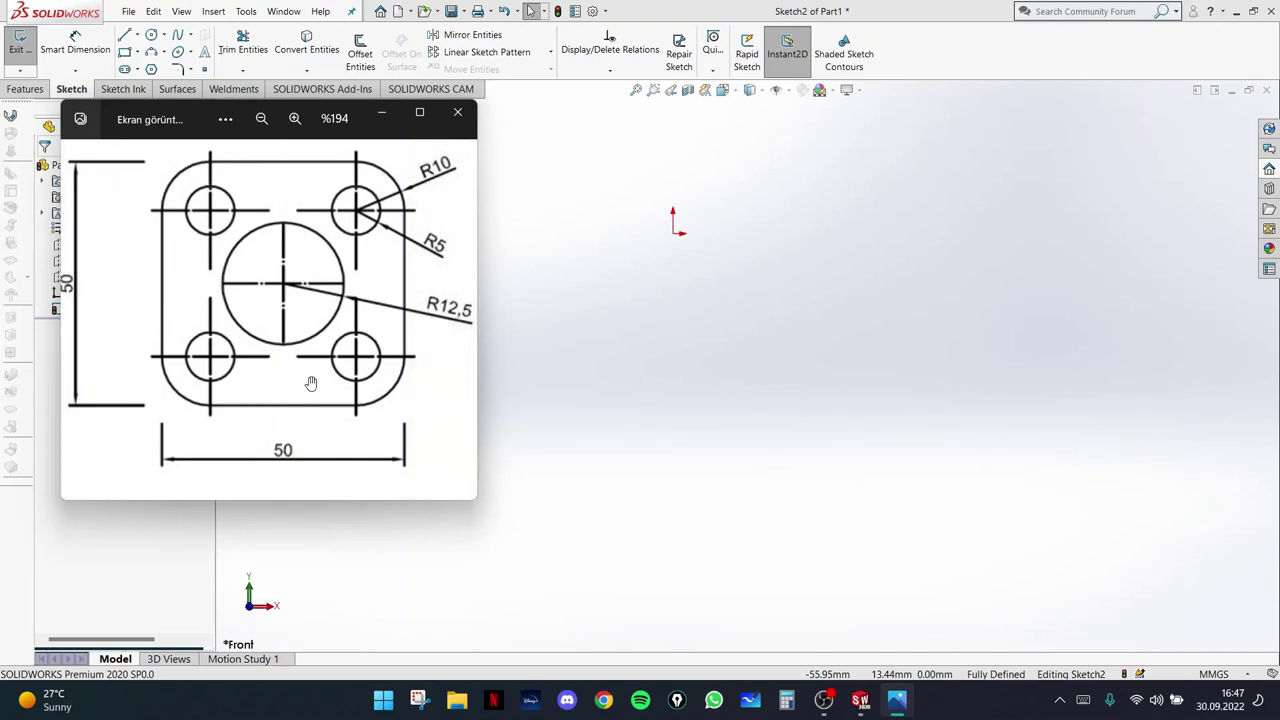
pyautogui.click(385, 117)
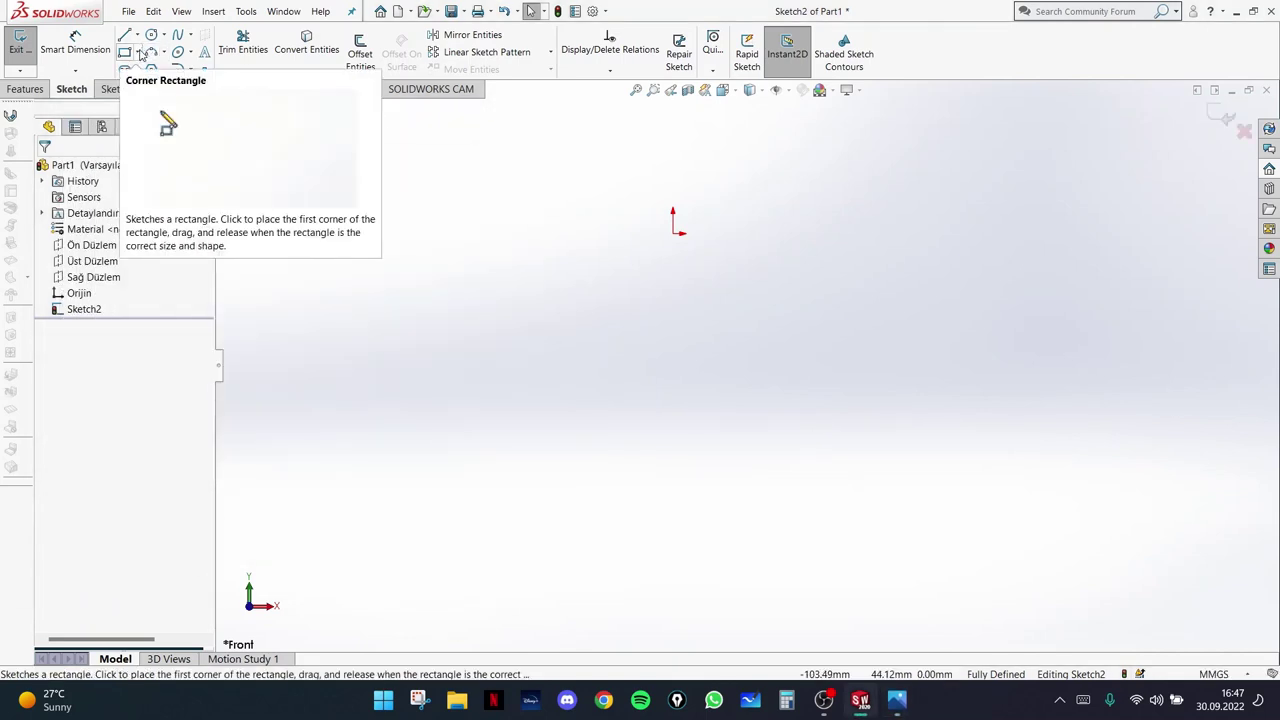
# - Sketch a corner rectangle about 56 by 62 mm with its upper-left corner on the origin
pyautogui.click(129, 53)
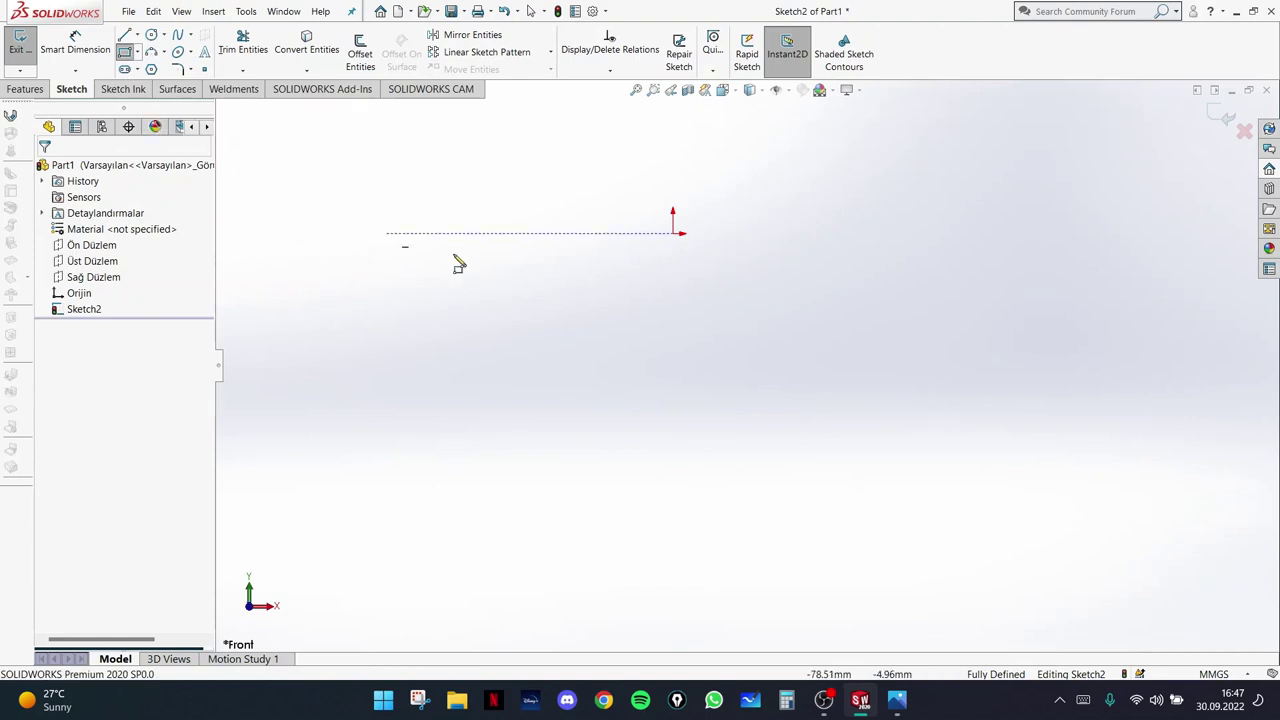
pyautogui.click(673, 234)
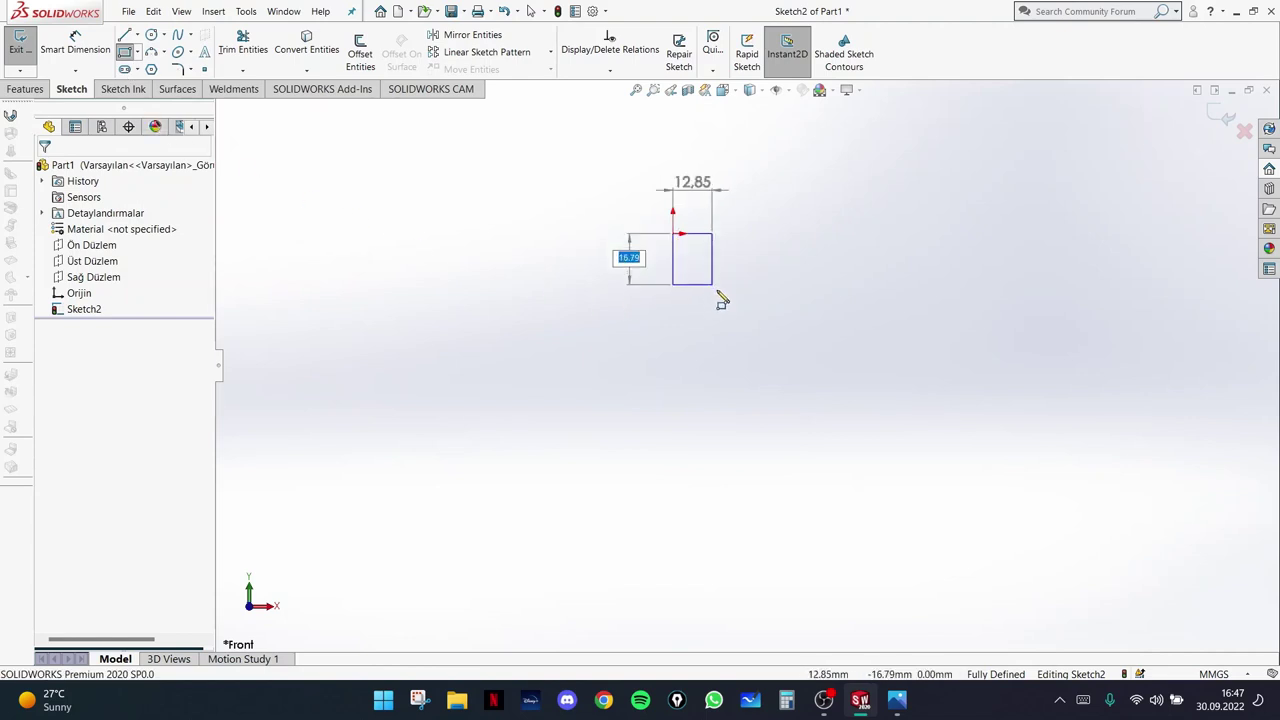
pyautogui.click(842, 422)
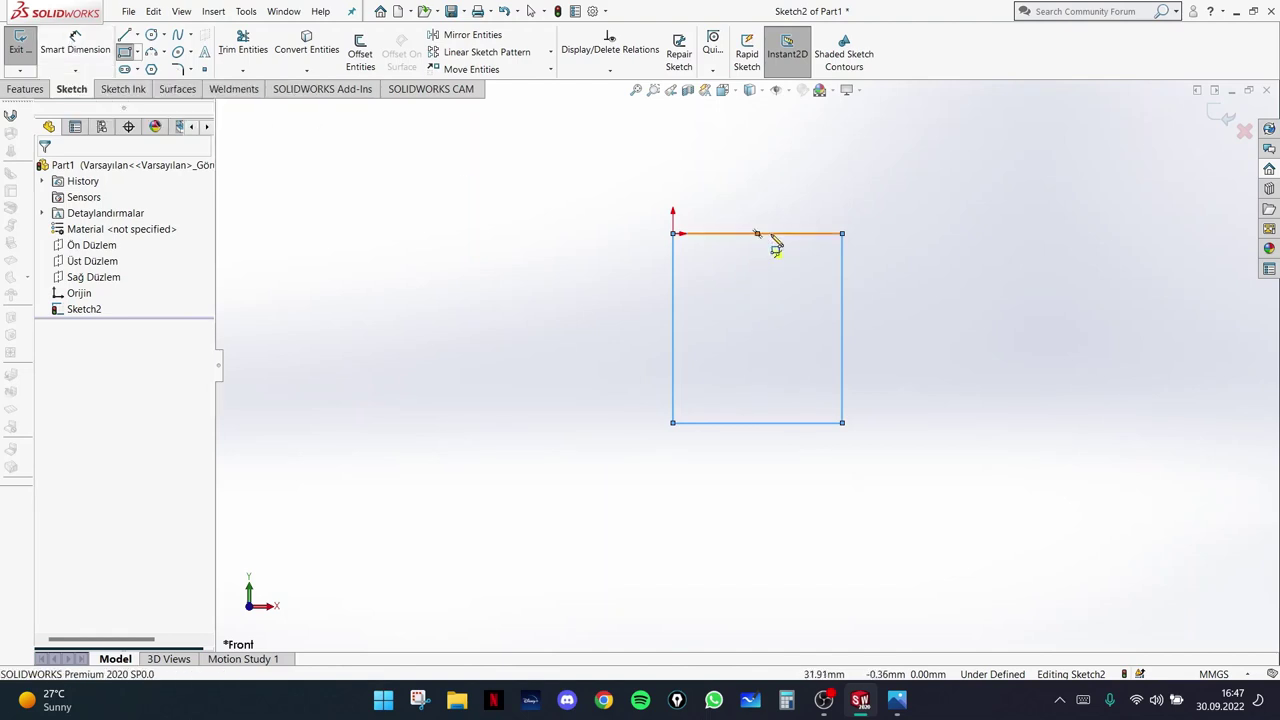
pyautogui.press('Escape')
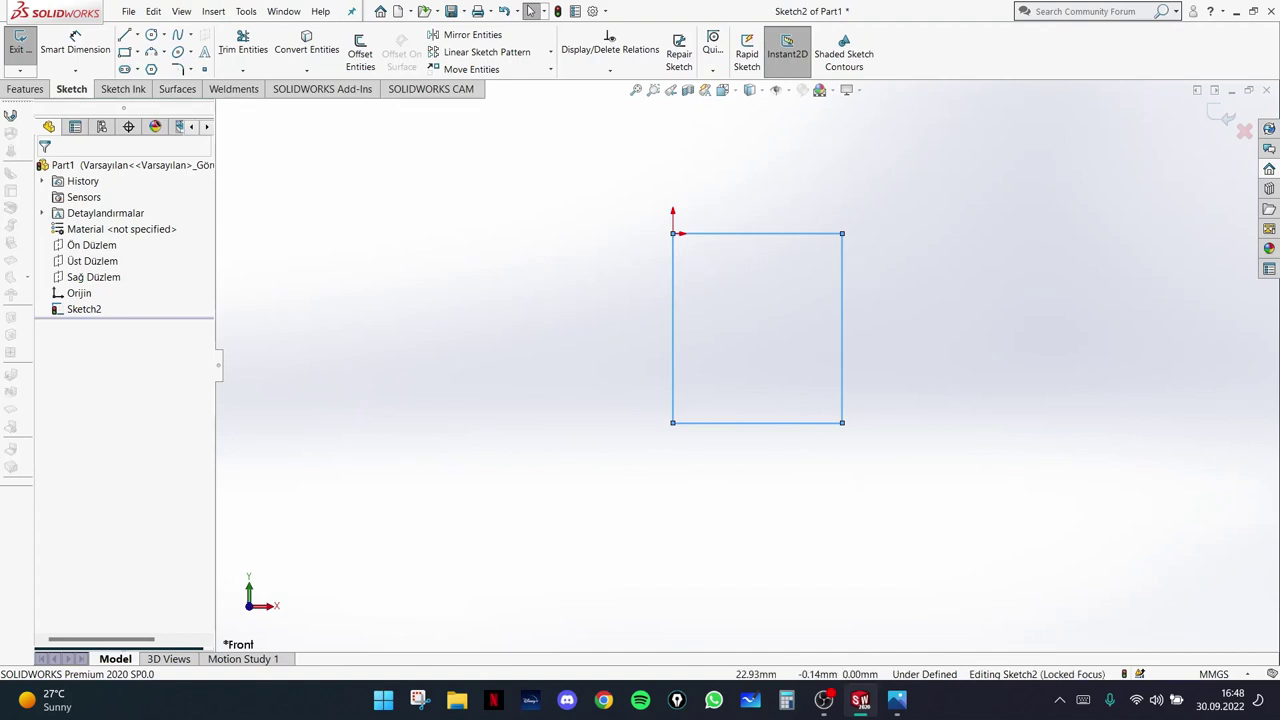
# - Add an Equal relation between the rectangle's upper and left edges to make it a square
pyautogui.click(790, 236)
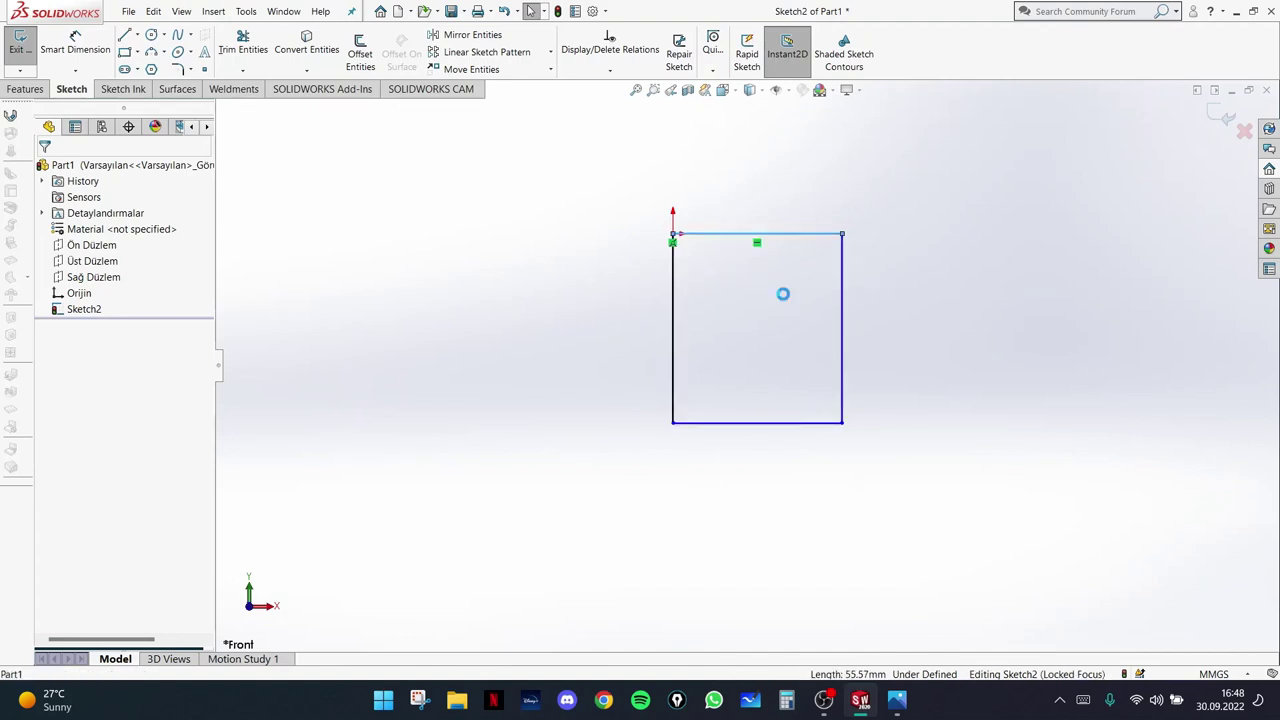
pyautogui.keyDown('ctrl'); pyautogui.click(675, 330); pyautogui.keyUp('ctrl')
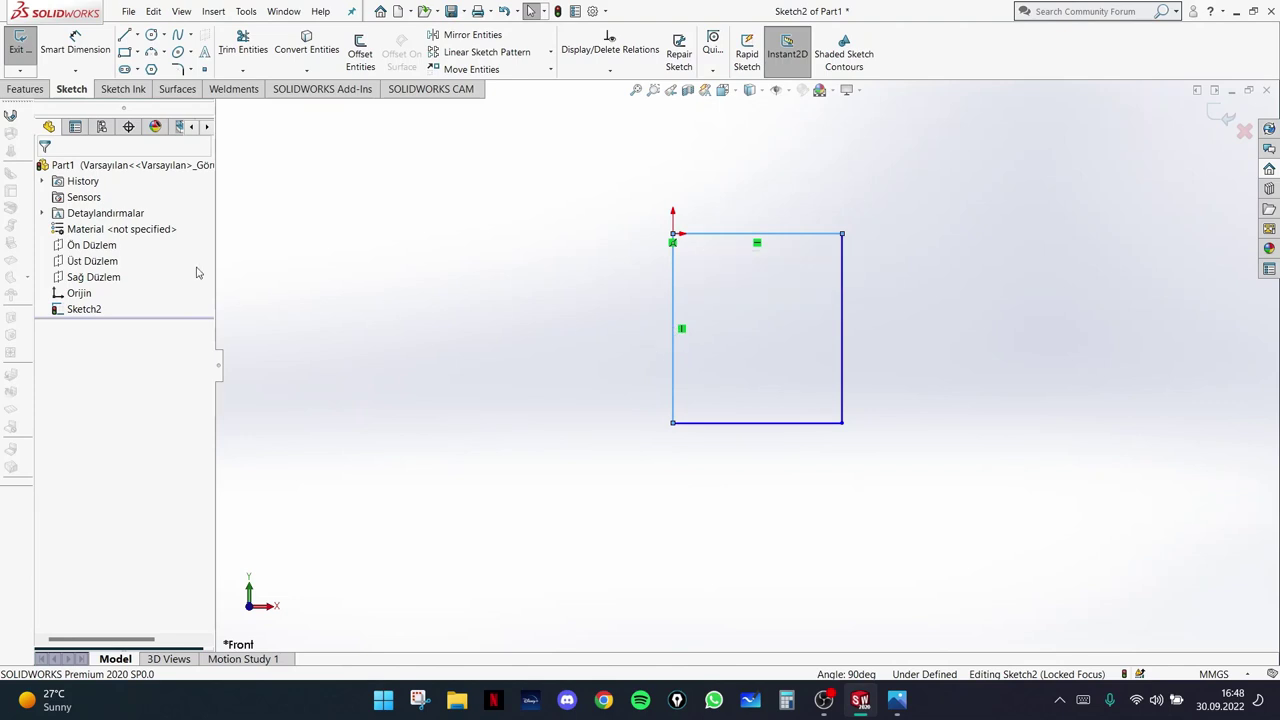
pyautogui.click(75, 127)
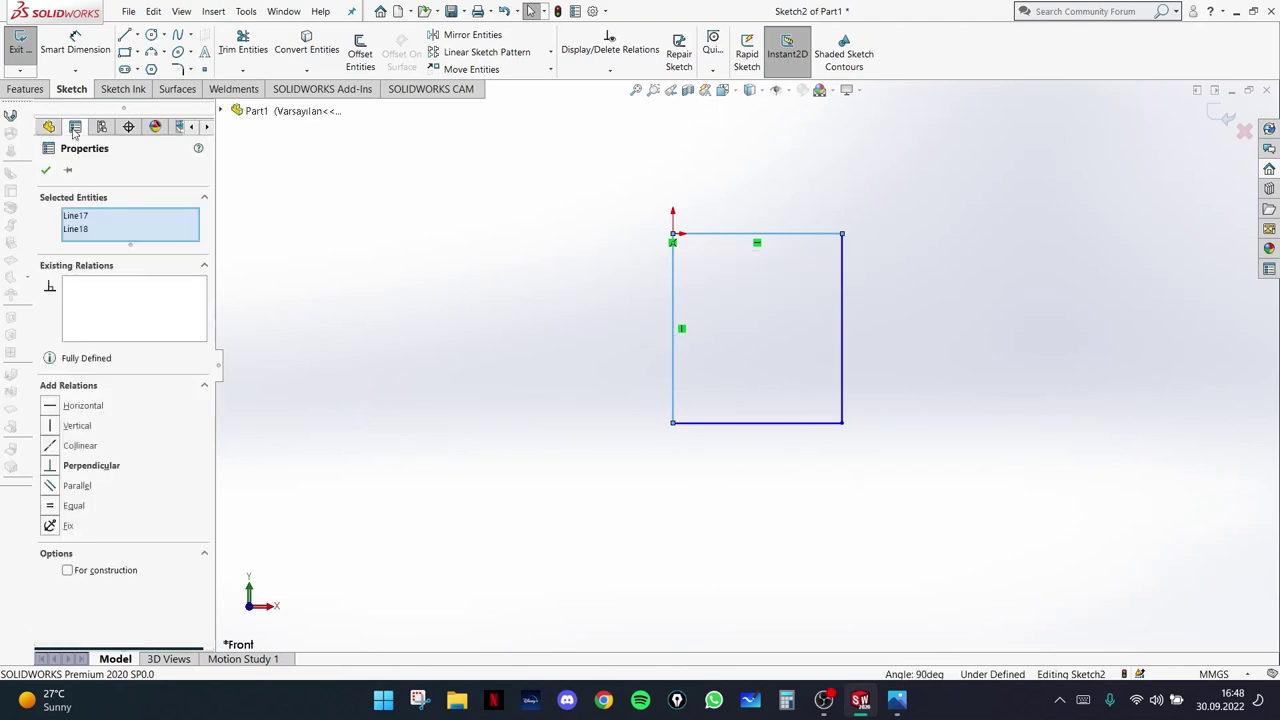
pyautogui.click(52, 507)
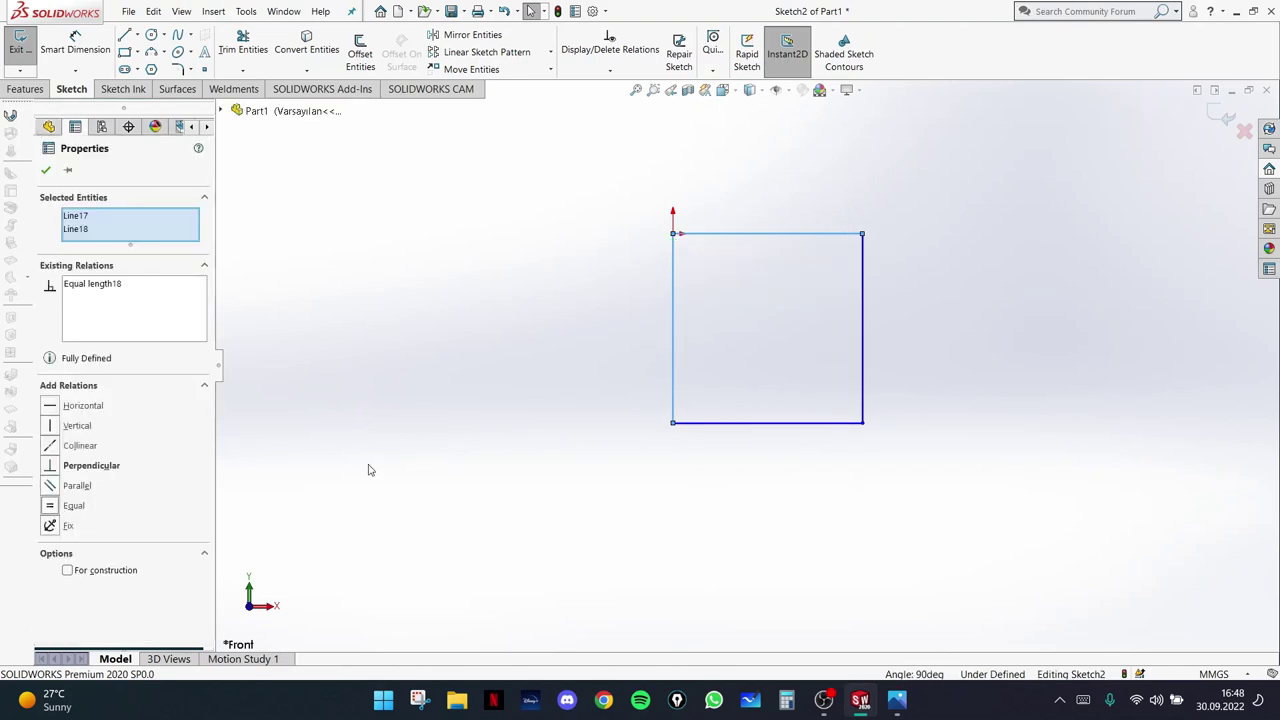
pyautogui.press('Escape')
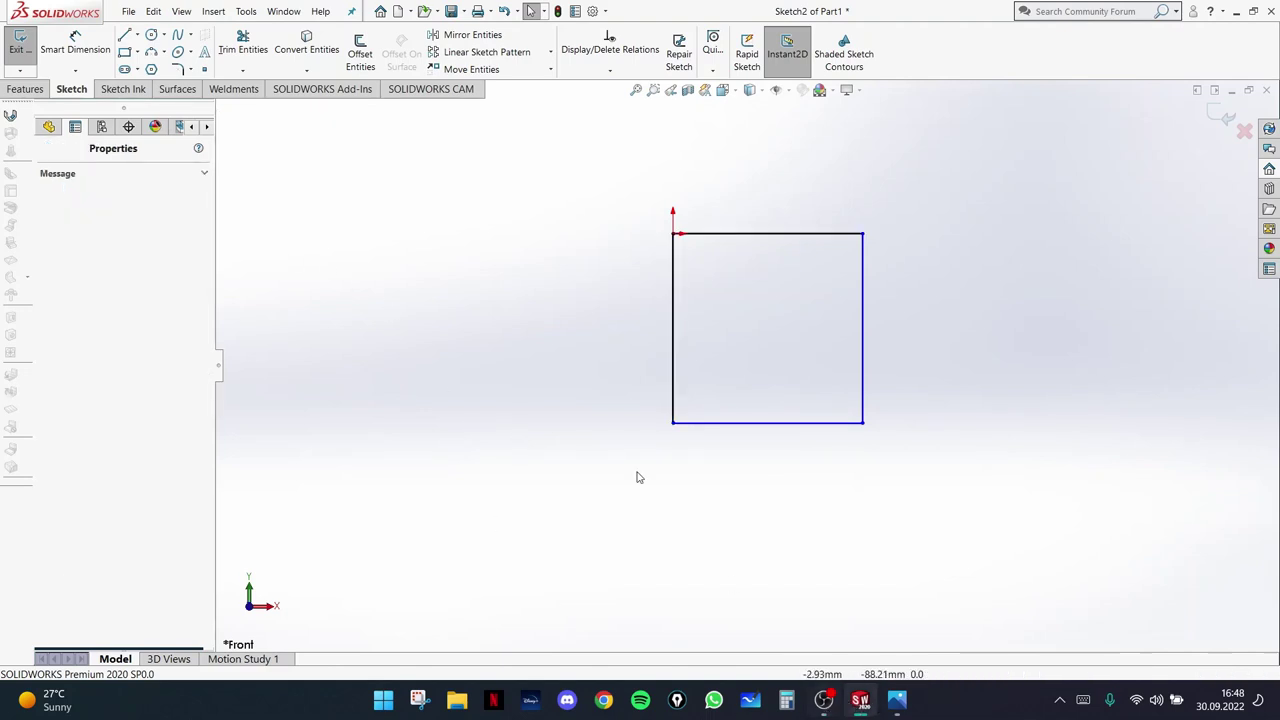
# - Dimension the square's upper edge as 50 mm
pyautogui.click(90, 48)
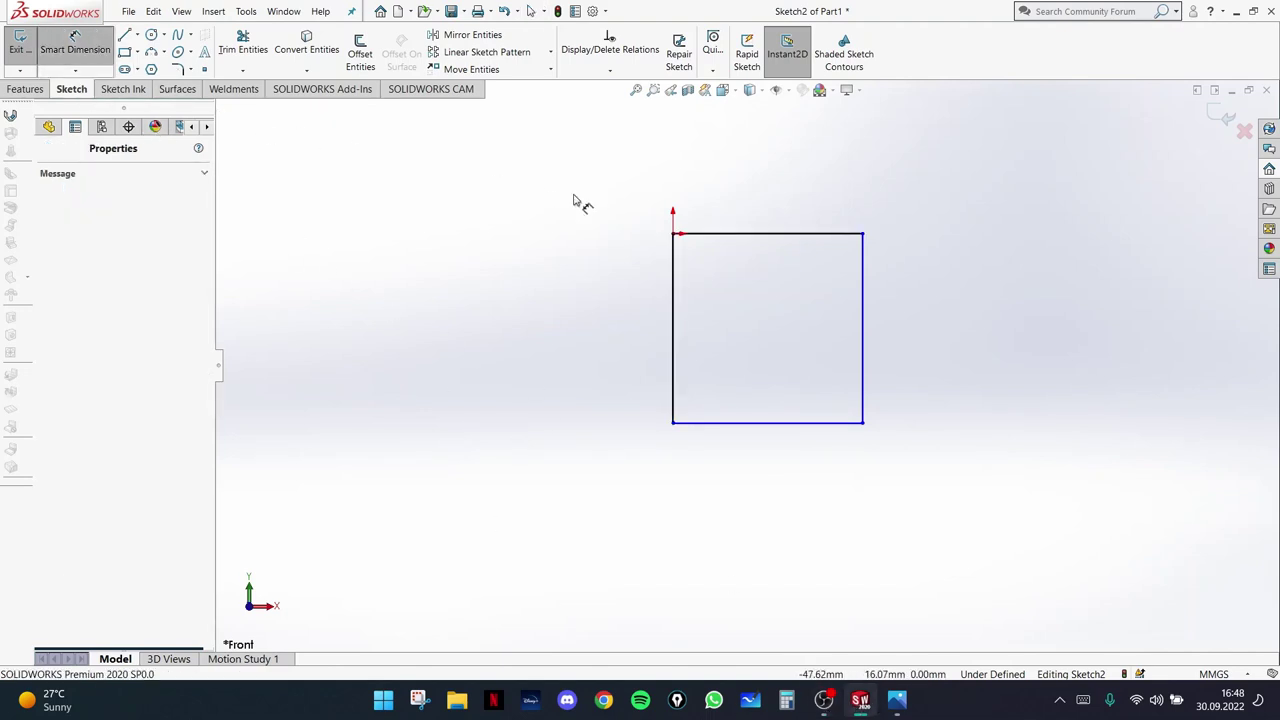
pyautogui.click(766, 235)
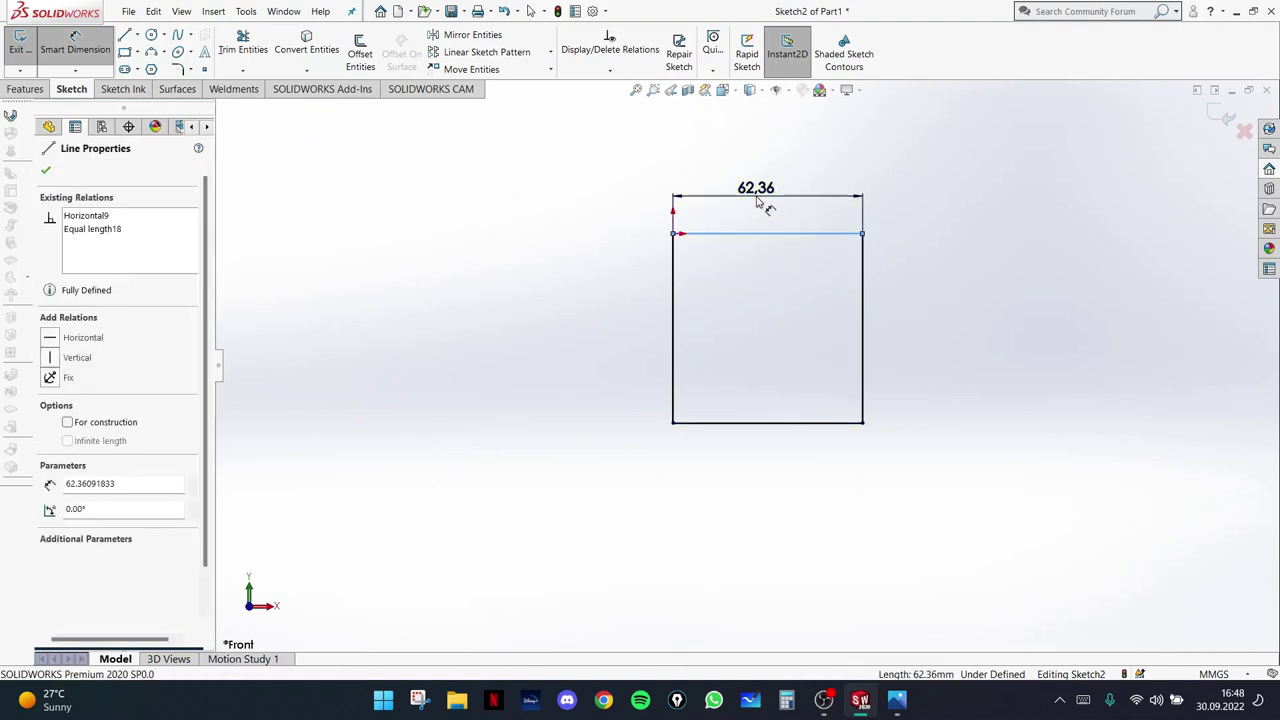
pyautogui.click(757, 198)
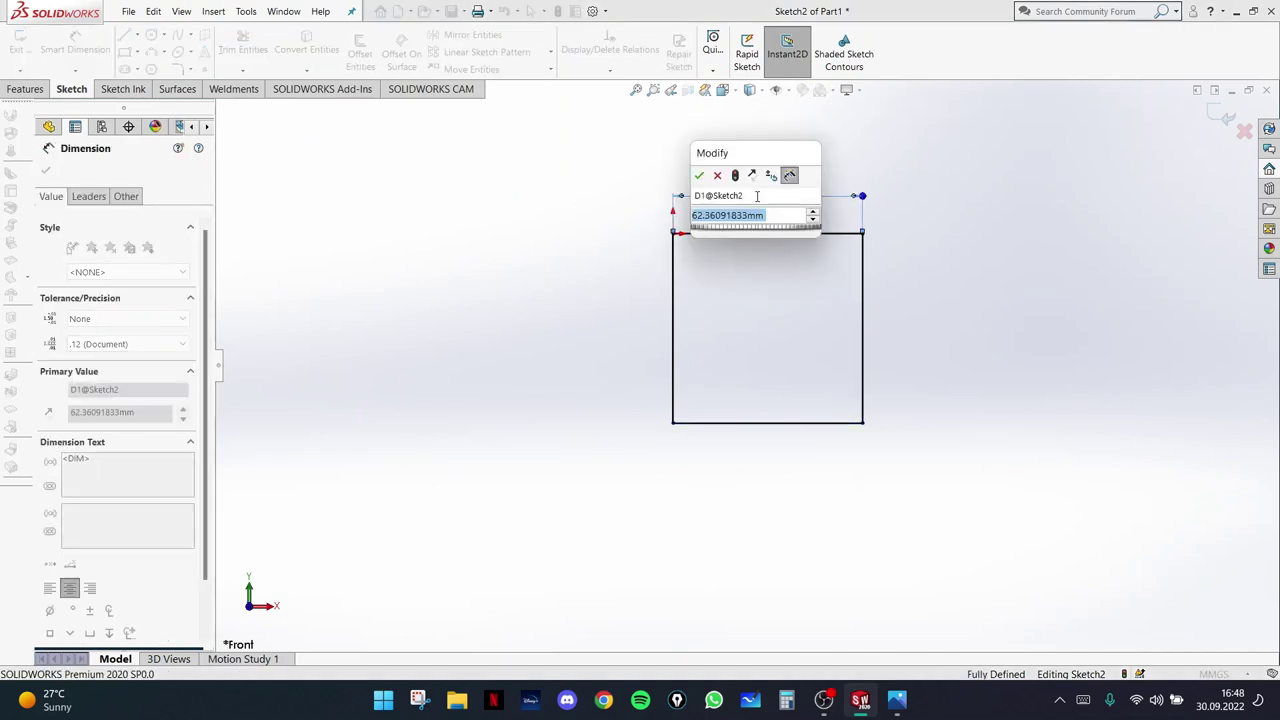
pyautogui.write('50')
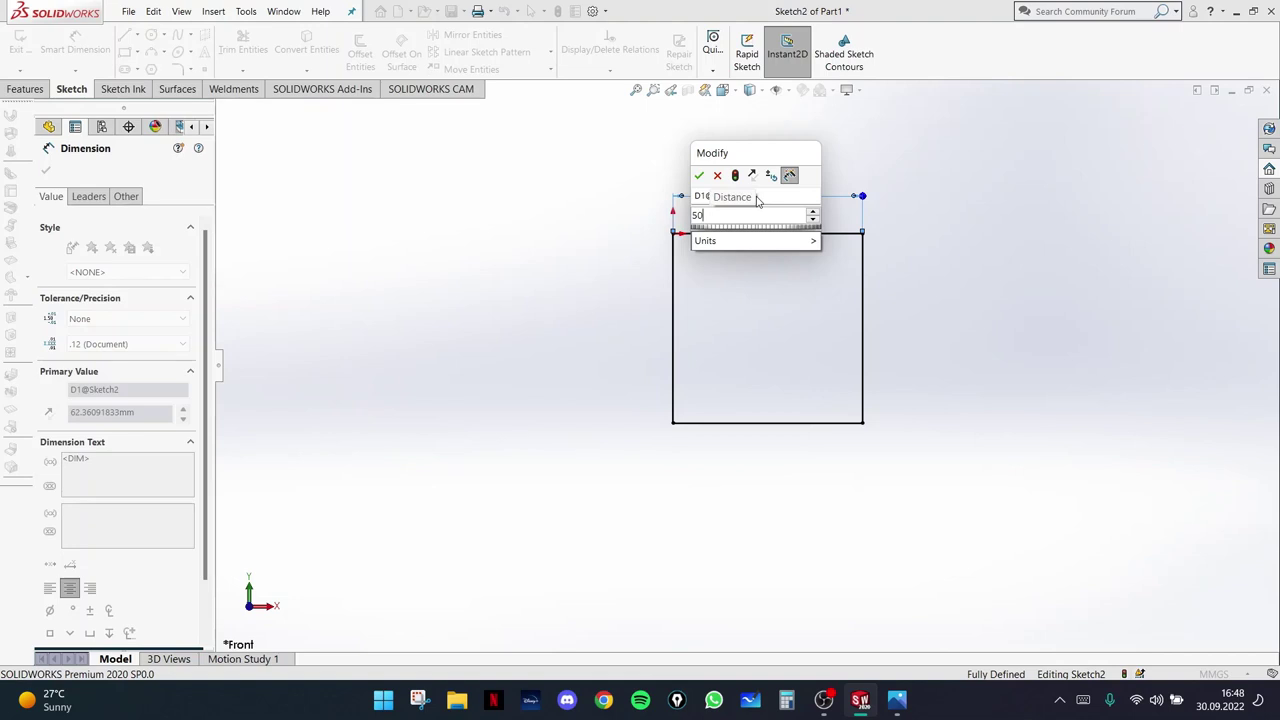
pyautogui.press('Return')
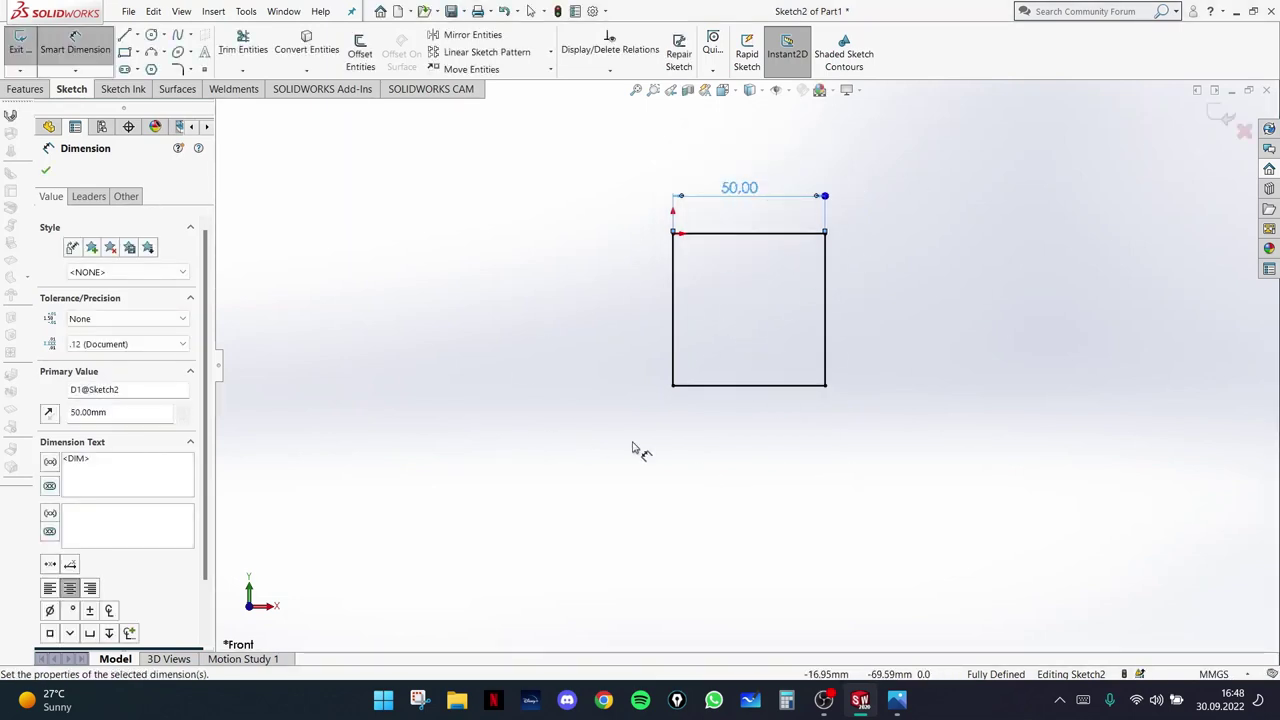
pyautogui.click(47, 168)
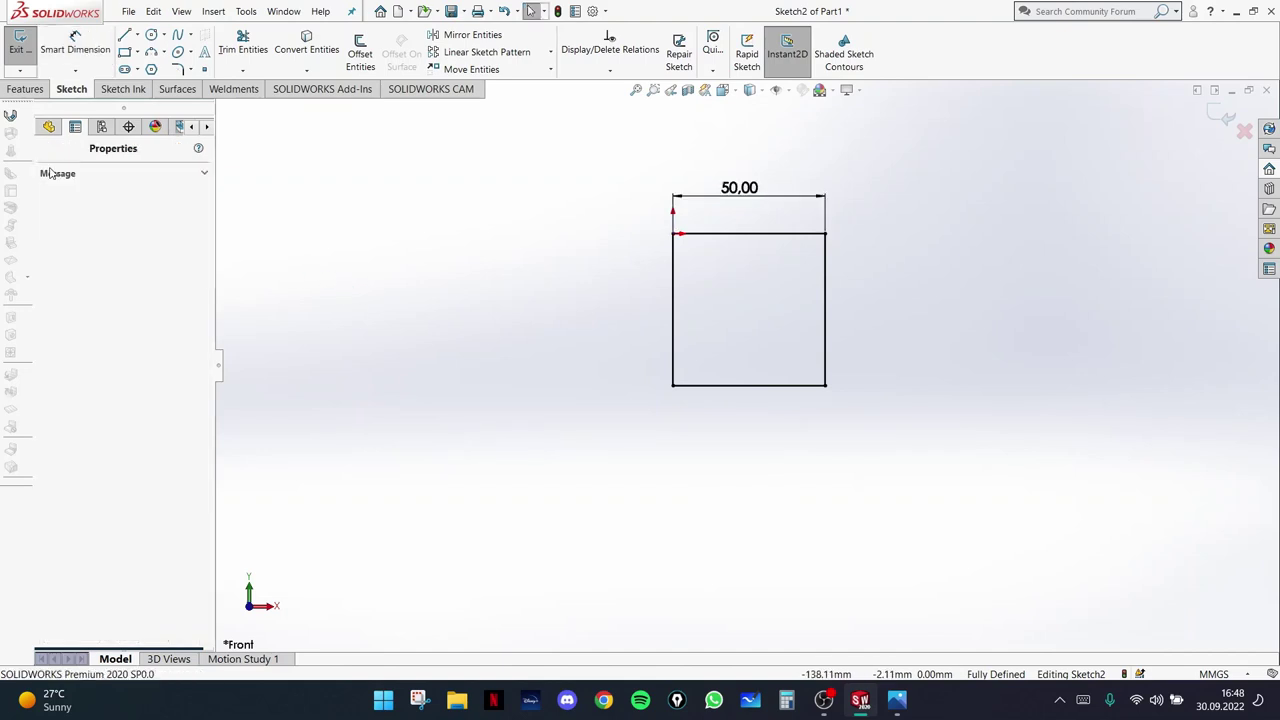
# - Check the corner radius in the reference drawing and round all four corners of the square with 10 mm sketch fillets
pyautogui.click(898, 701)
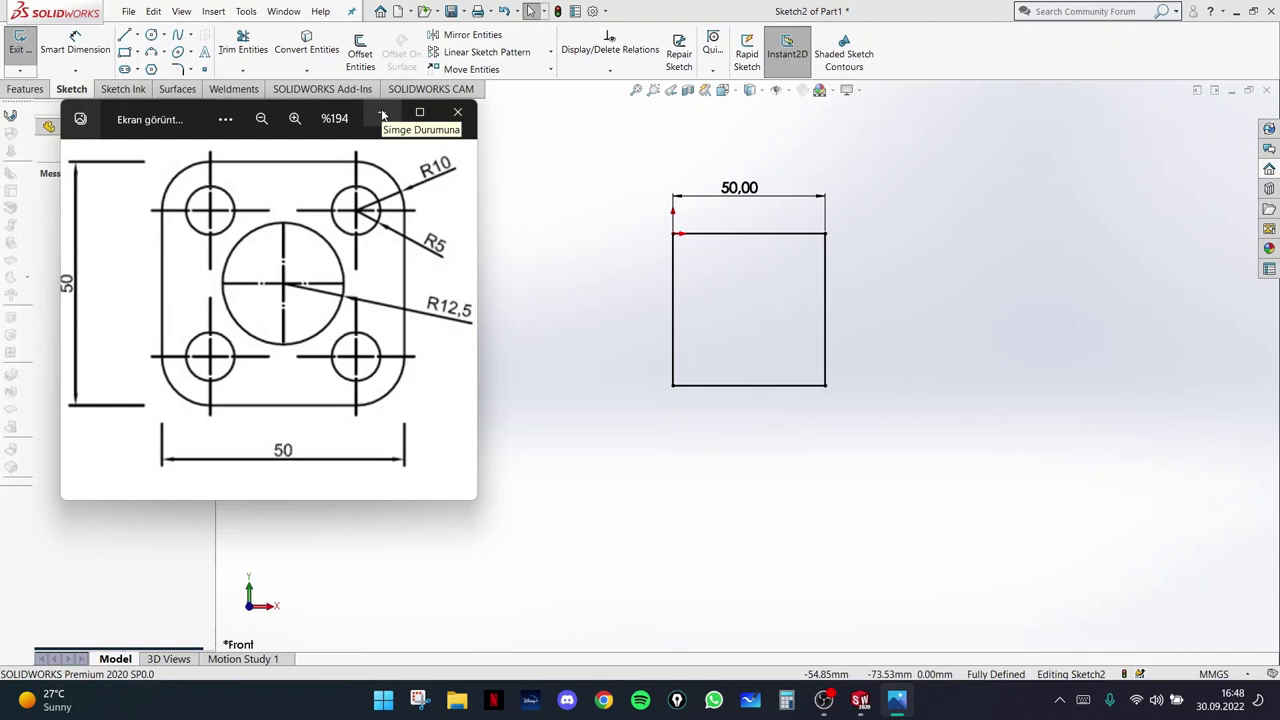
pyautogui.click(382, 116)
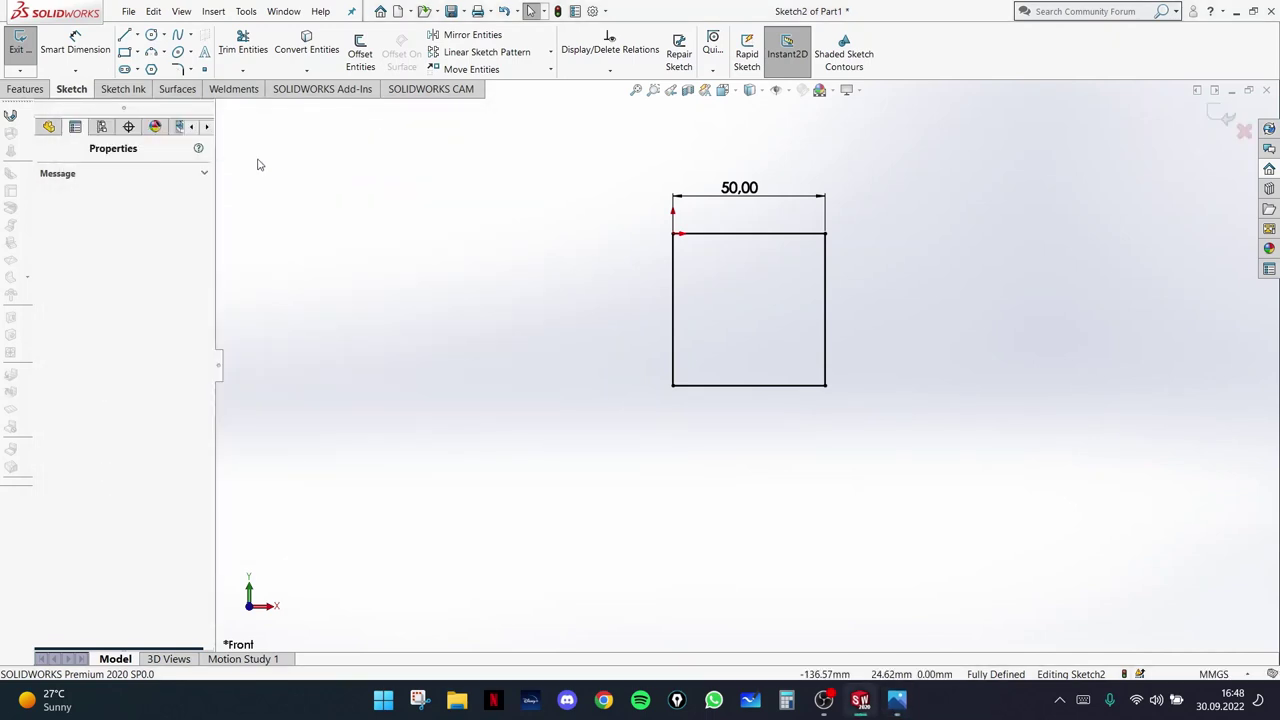
pyautogui.click(178, 70)
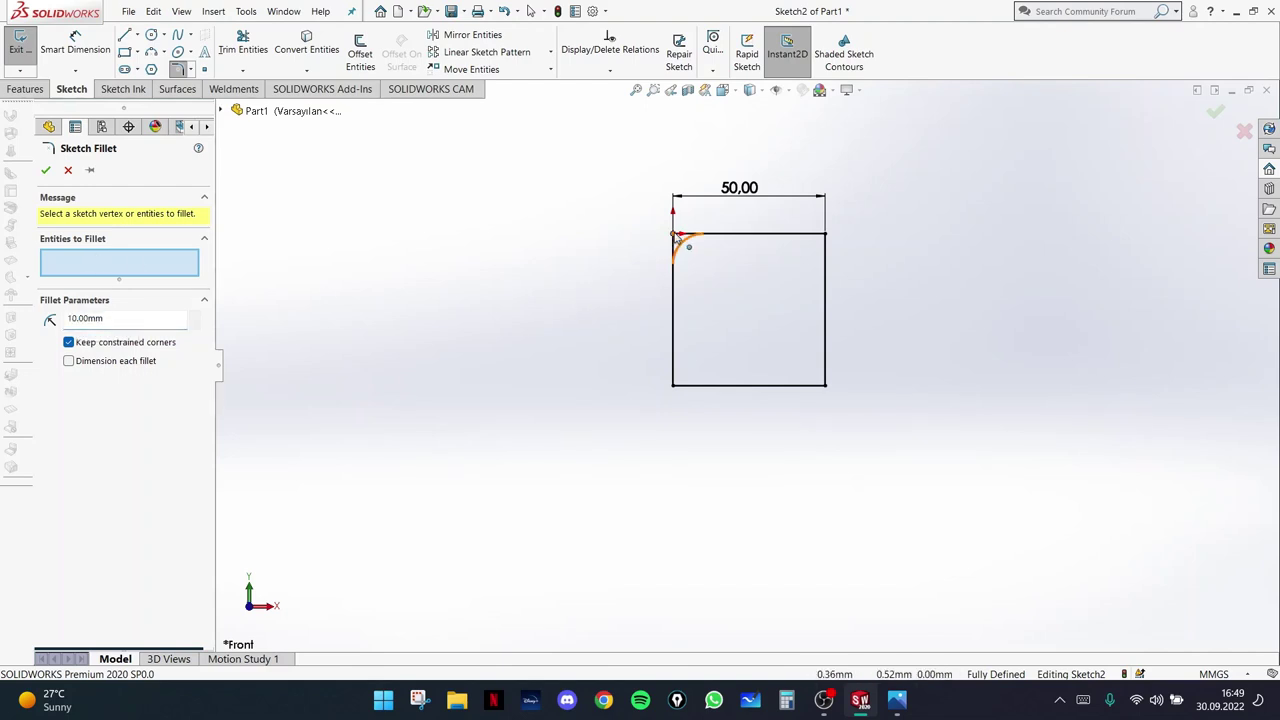
pyautogui.click(825, 236)
pyautogui.click(680, 364)
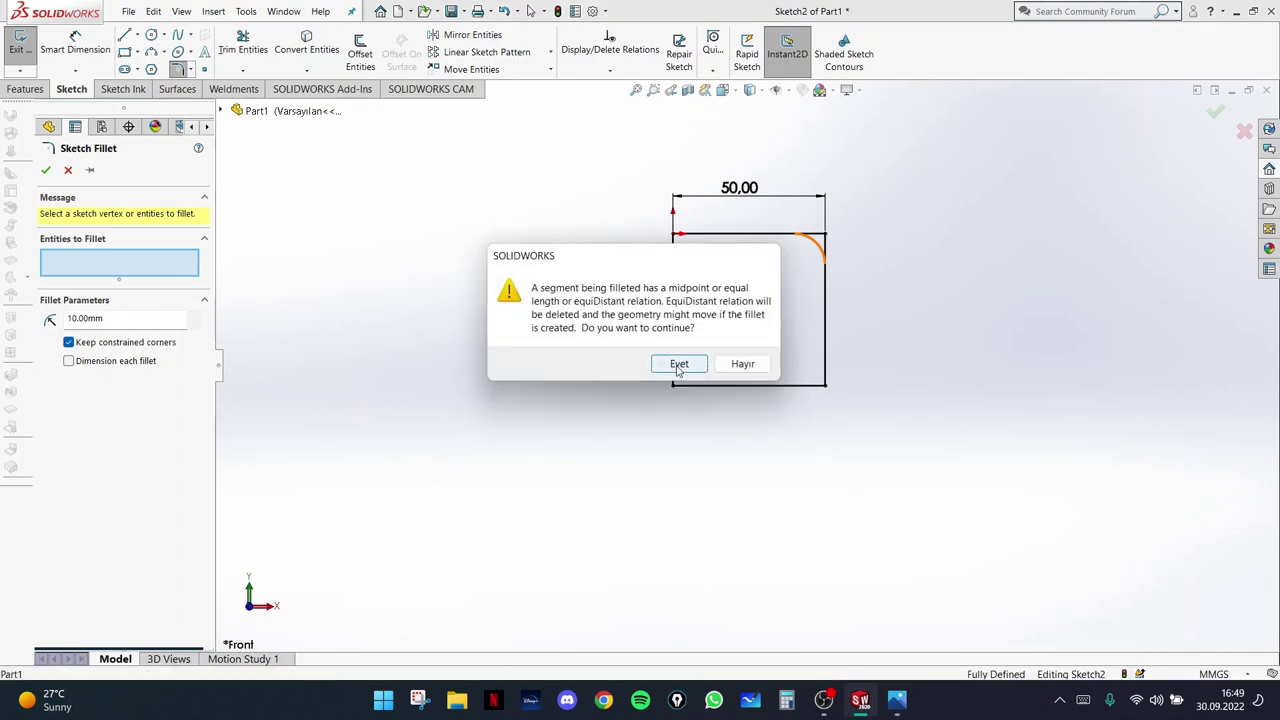
pyautogui.click(826, 387)
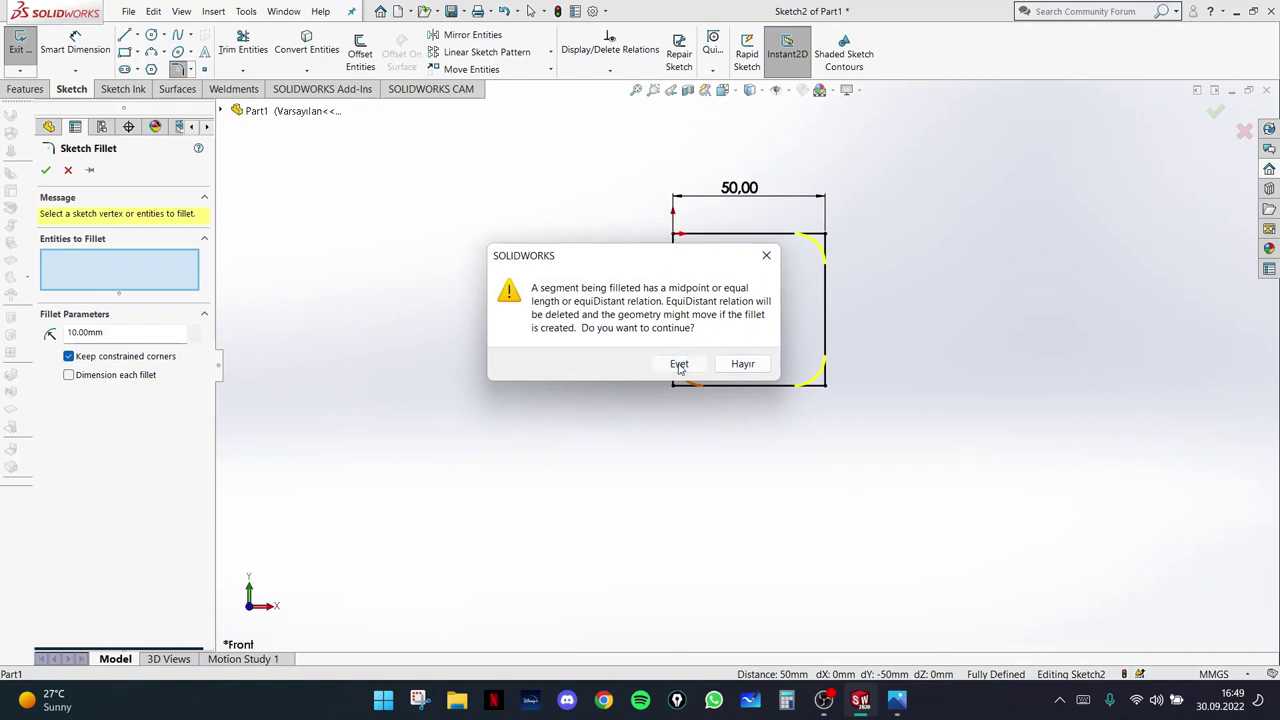
pyautogui.click(679, 364)
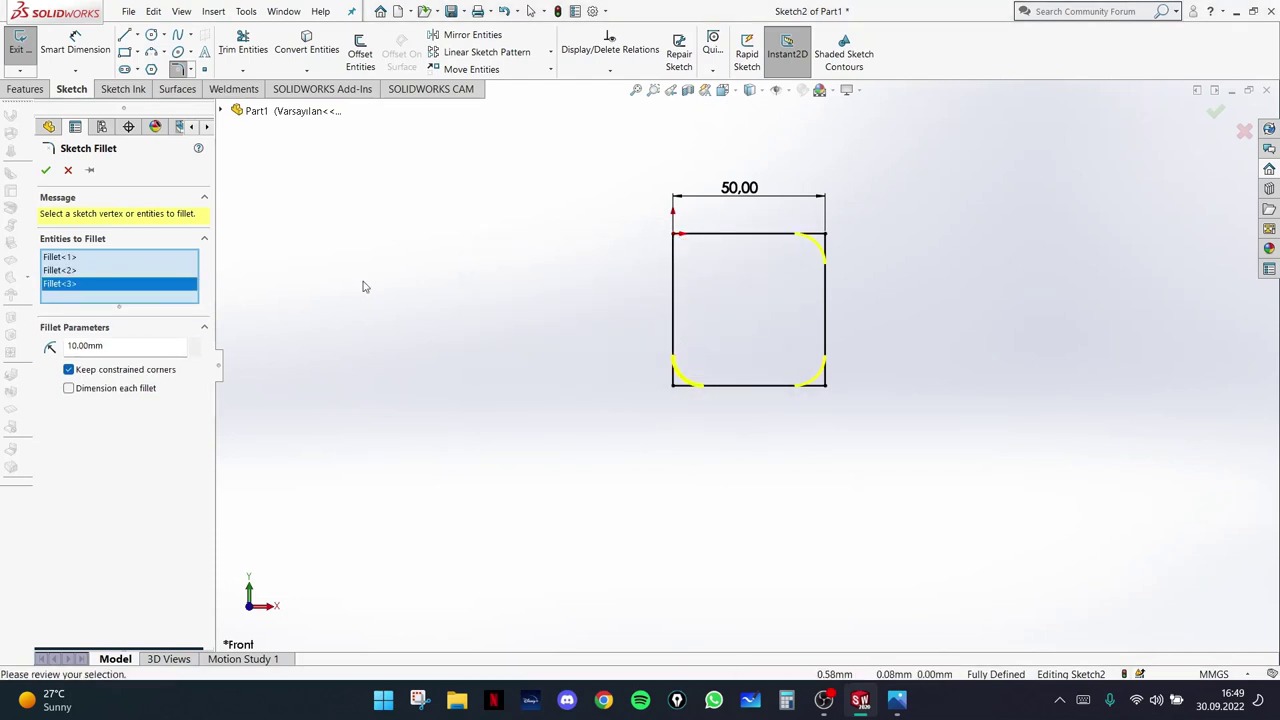
pyautogui.click(677, 238)
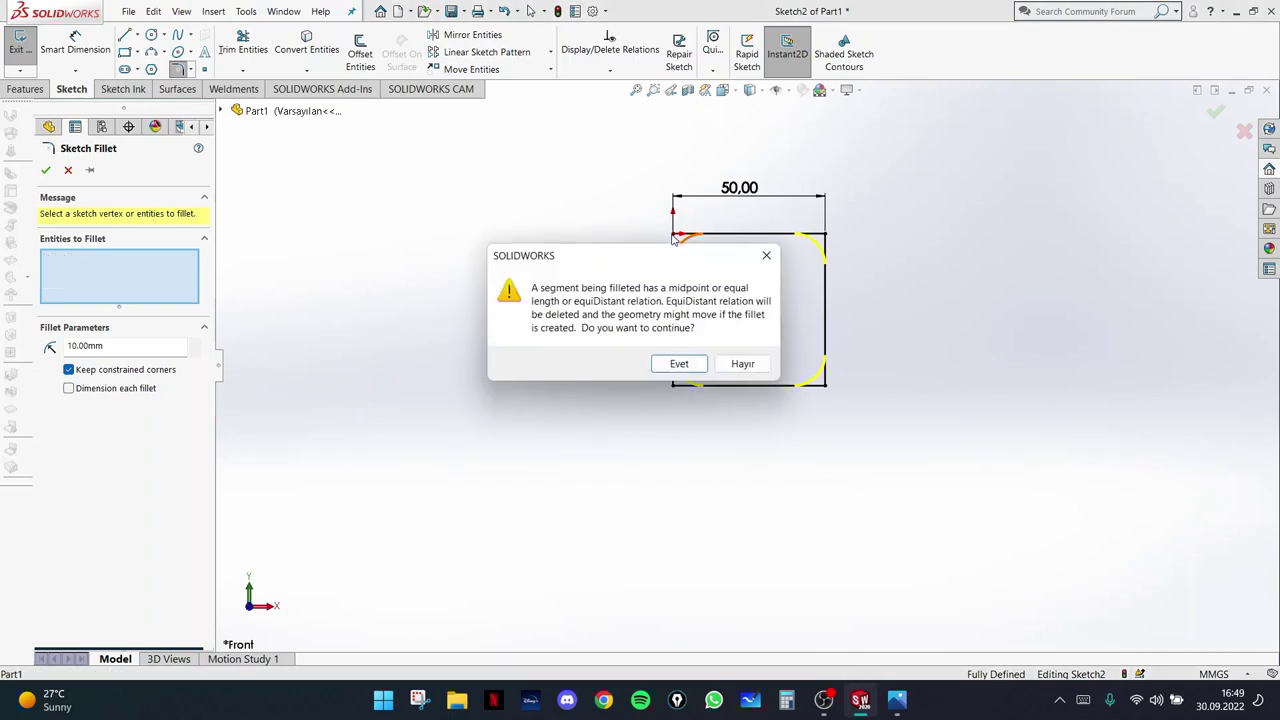
pyautogui.click(695, 370)
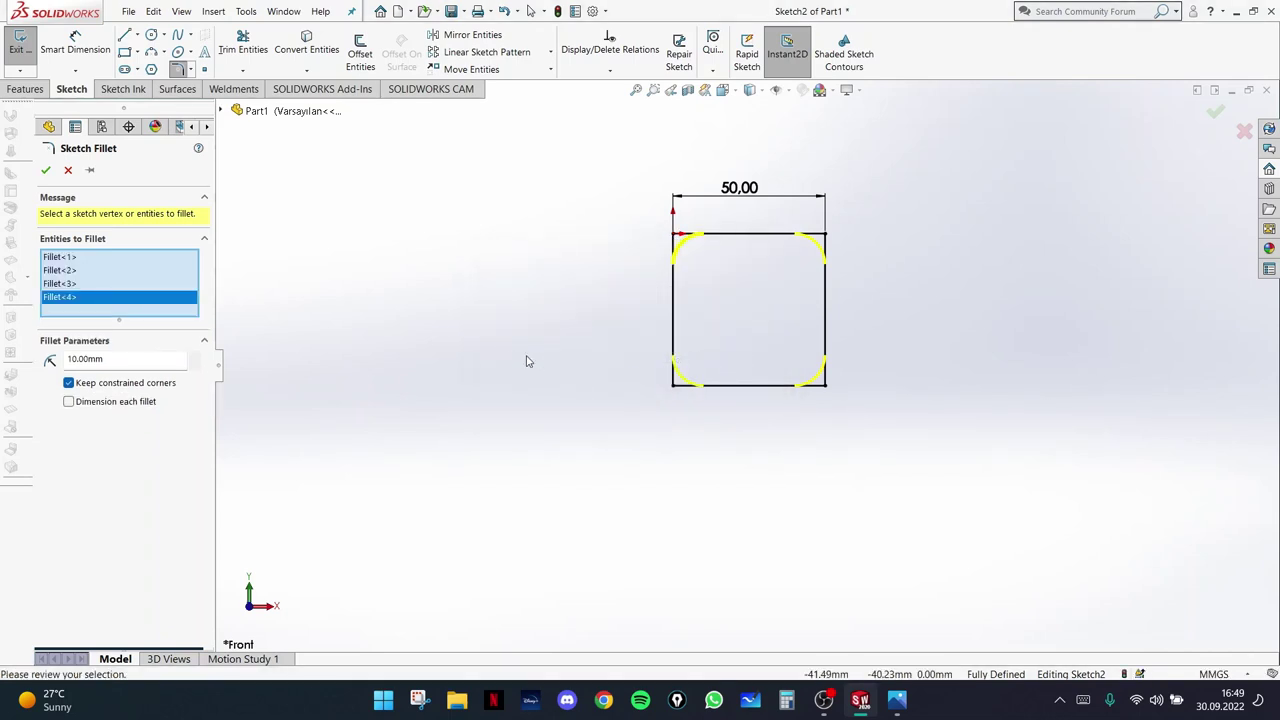
pyautogui.click(46, 170)
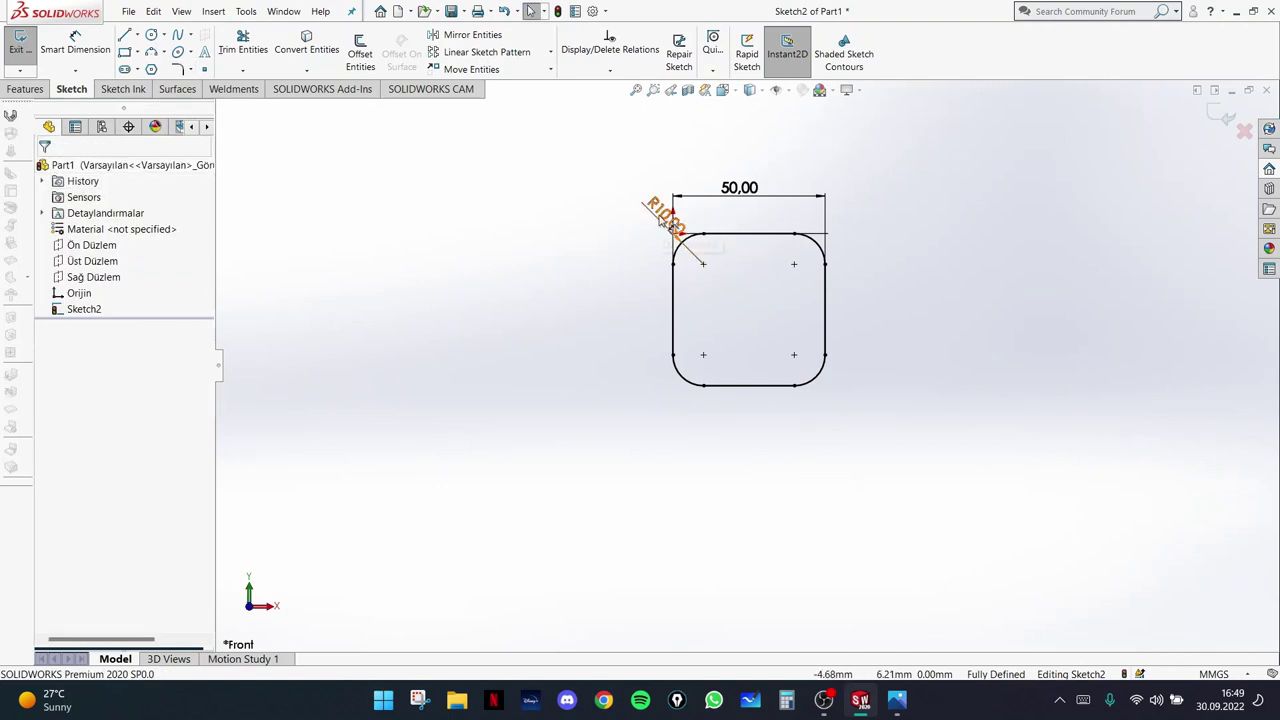
# - Reposition the R10 fillet dimension outside the plate outline, clear of the upper-left corner
pyautogui.moveTo(663, 214); pyautogui.dragTo(586, 209)
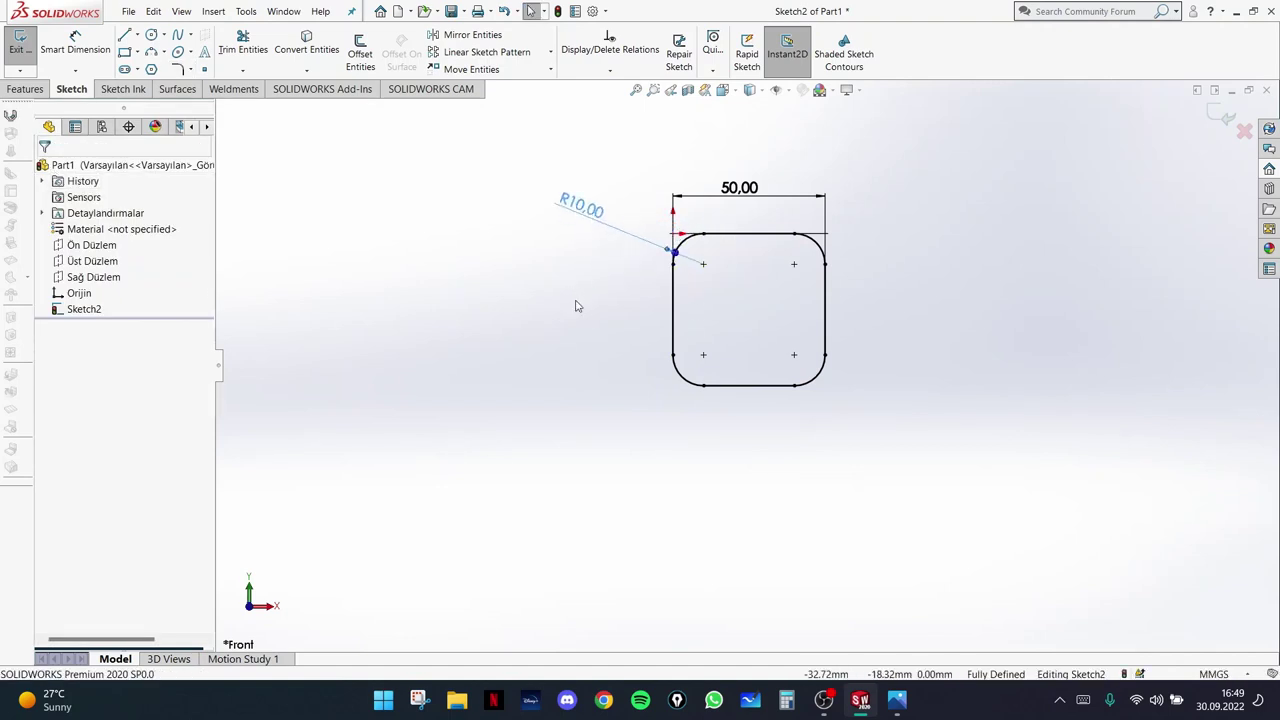
pyautogui.moveTo(830, 300)
pyautogui.keyDown('ctrl'); pyautogui.mouseDown(button='middle')
pyautogui.moveTo(801, 323)
pyautogui.moveTo(818, 314)
pyautogui.mouseUp(button='middle'); pyautogui.keyUp('ctrl')
pyautogui.scroll(-3, 716, 317)
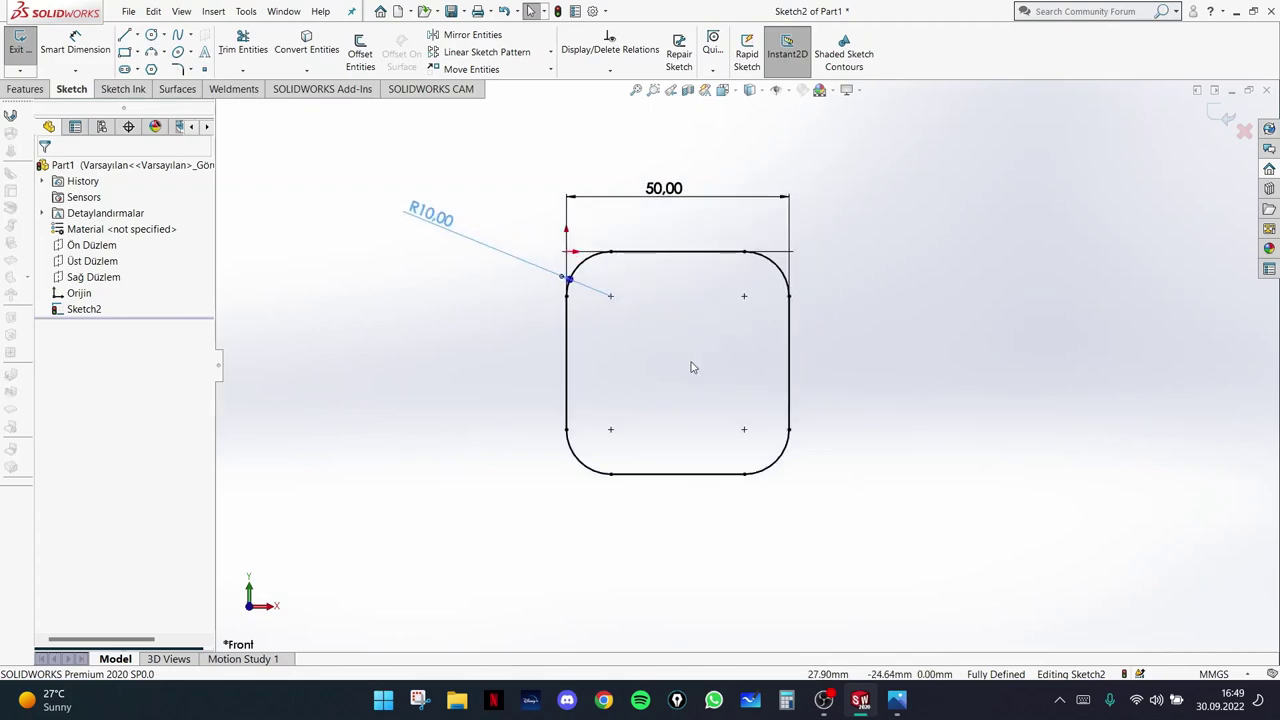
pyautogui.click(823, 700)
pyautogui.click(823, 700)
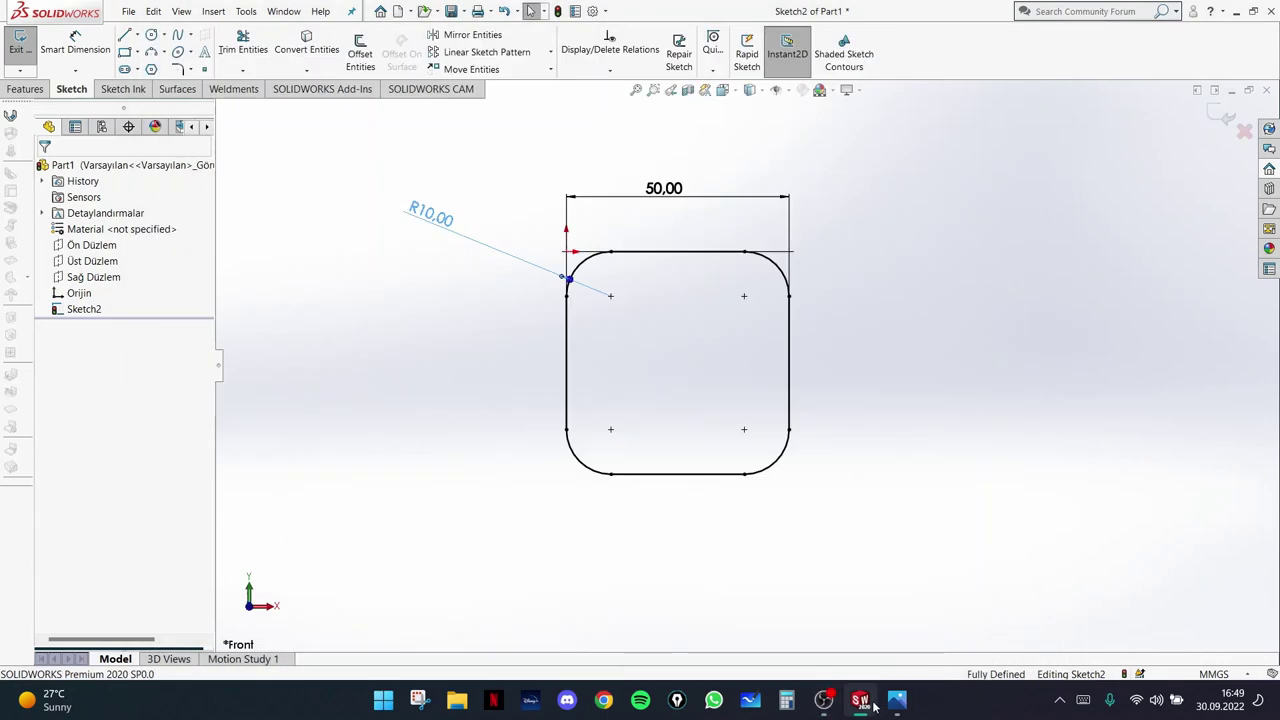
# - Check the hole layout in the reference drawing and draw a circle about 10.5 mm in diameter beside the upper-left fillet centre
pyautogui.click(896, 702)
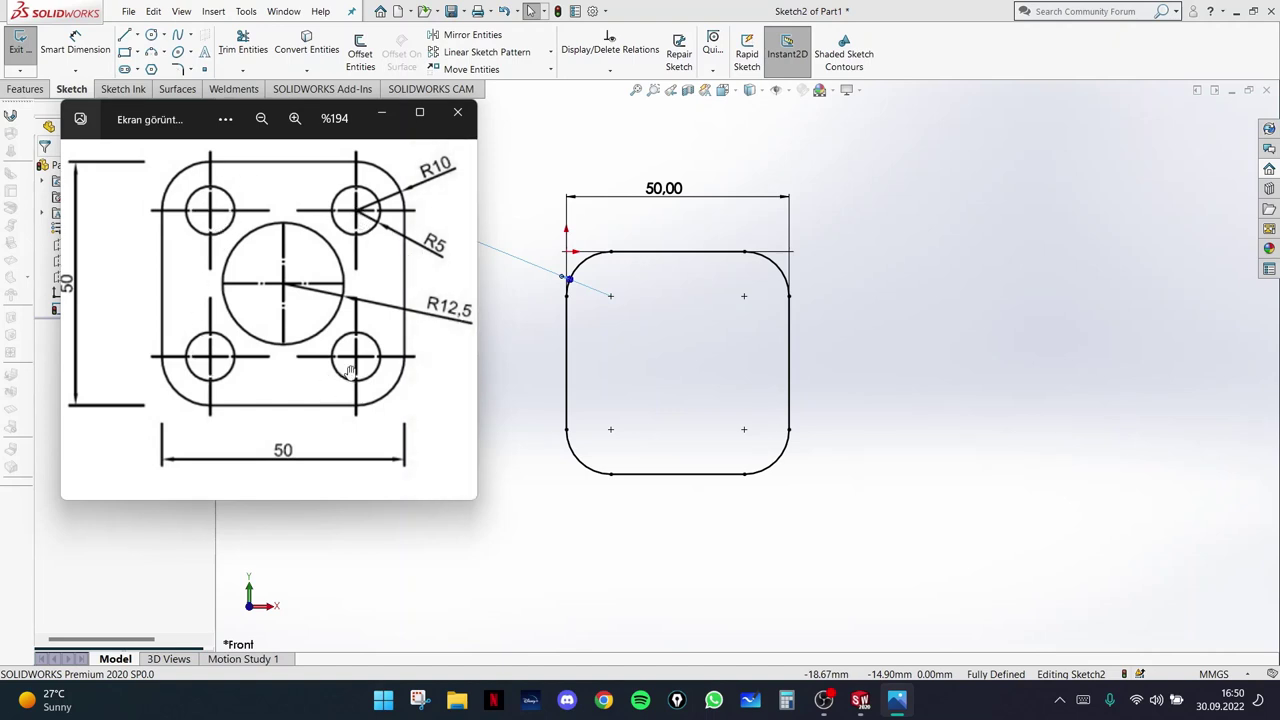
pyautogui.click(381, 113)
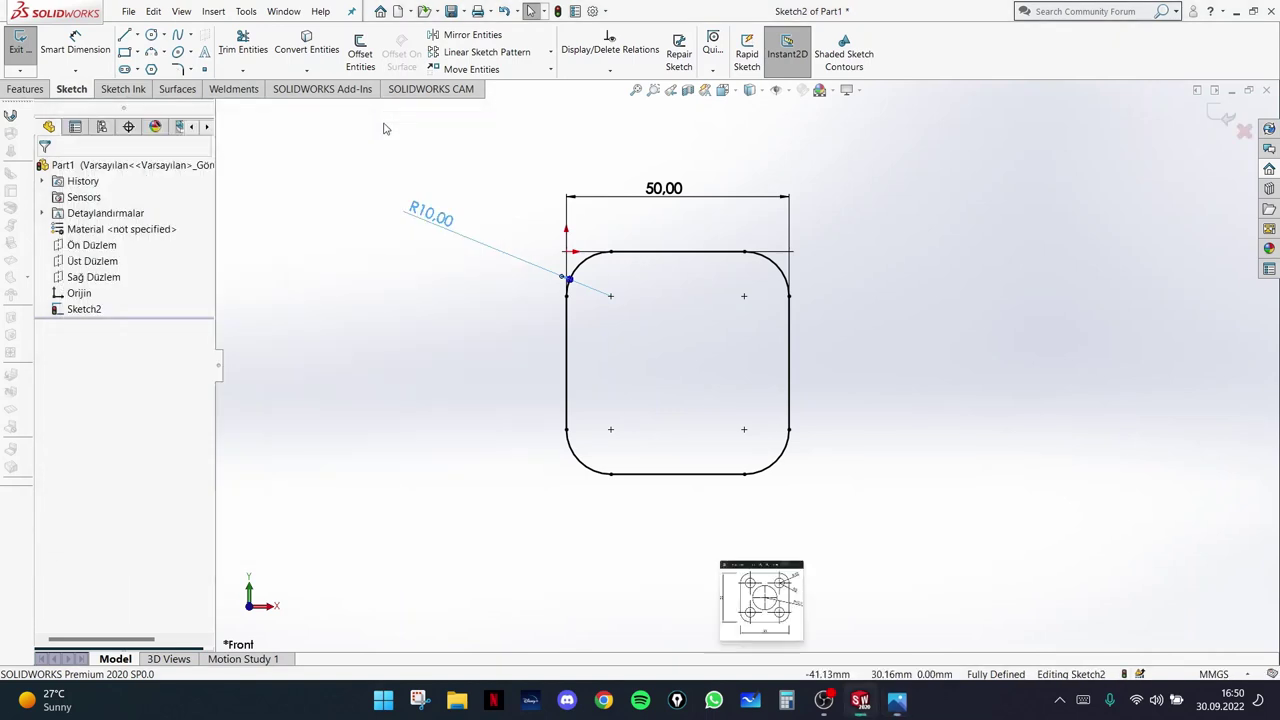
pyautogui.scroll(-1, 650, 305)
pyautogui.scroll(-2, 648, 311)
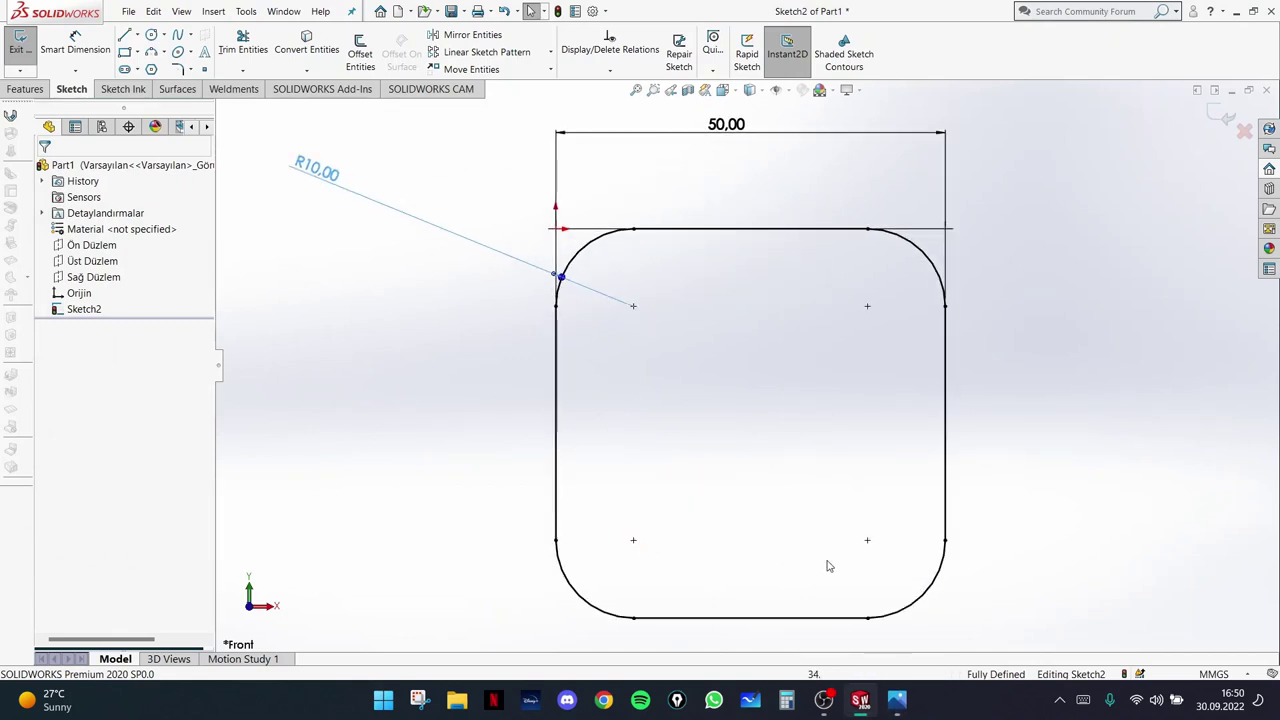
pyautogui.click(151, 35)
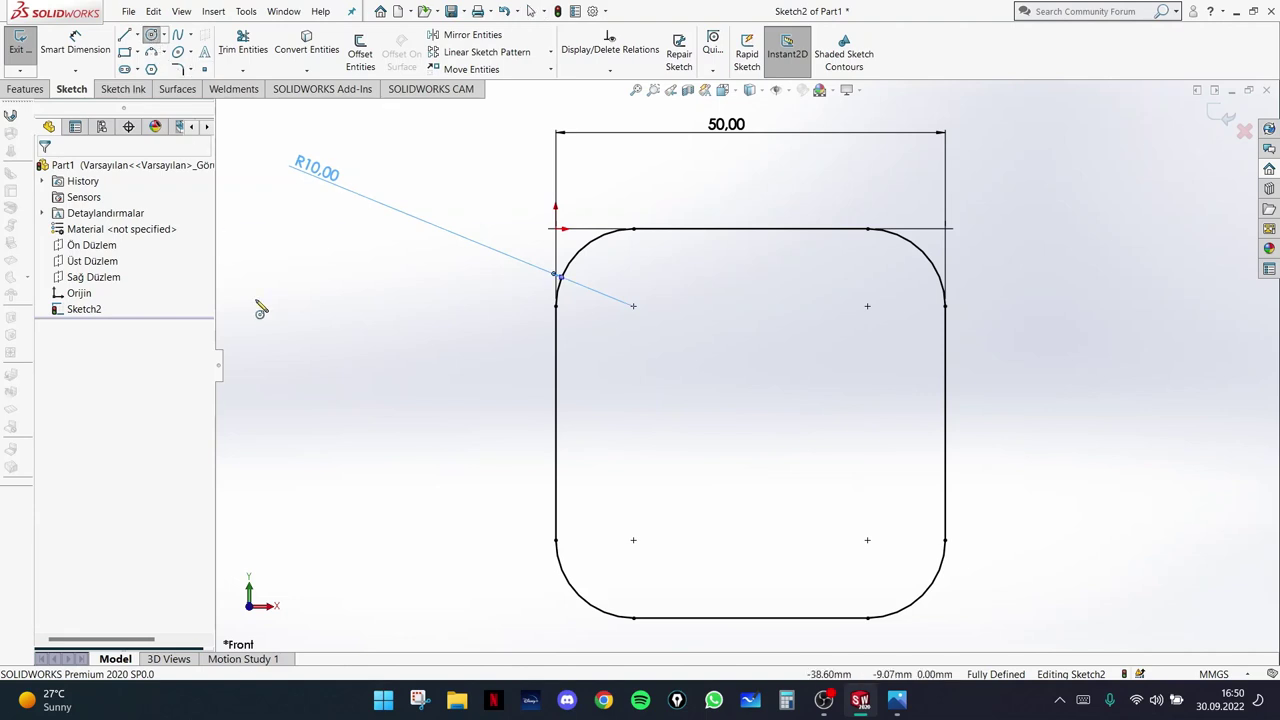
pyautogui.click(633, 306)
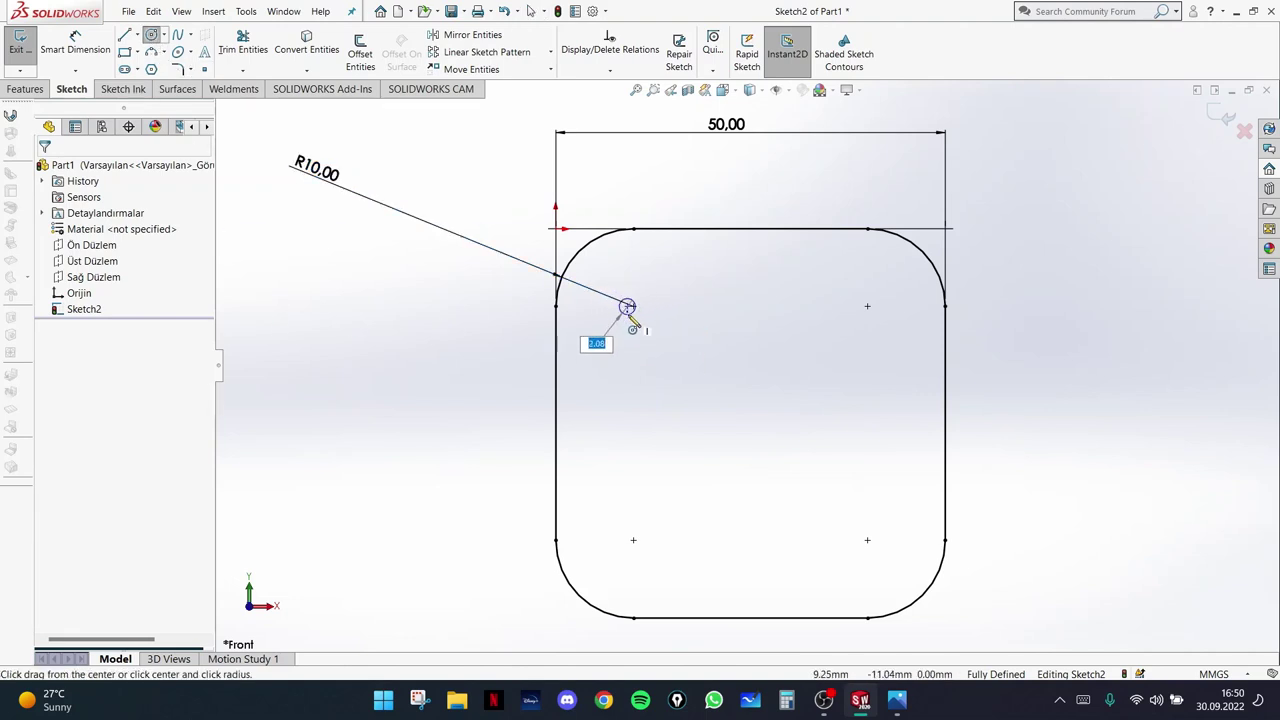
pyautogui.scroll(1, 631, 336)
pyautogui.scroll(-5, 665, 330)
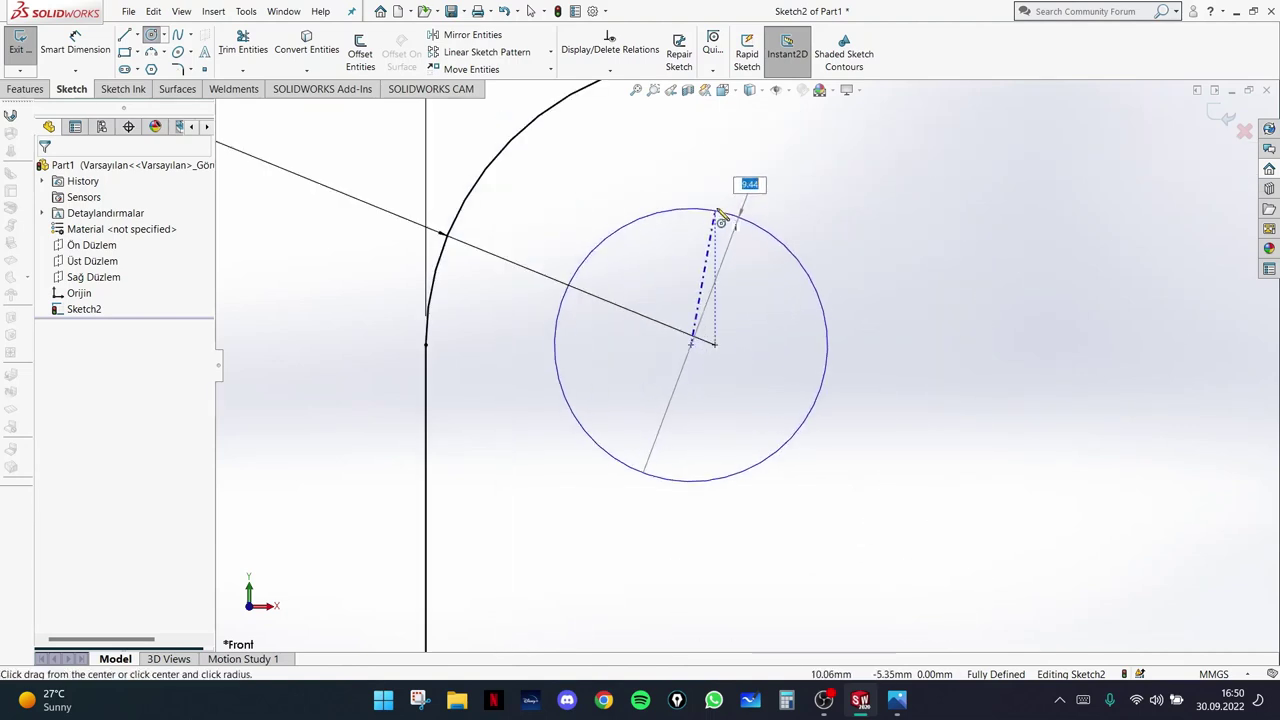
pyautogui.click(722, 198)
pyautogui.scroll(3, 990, 383)
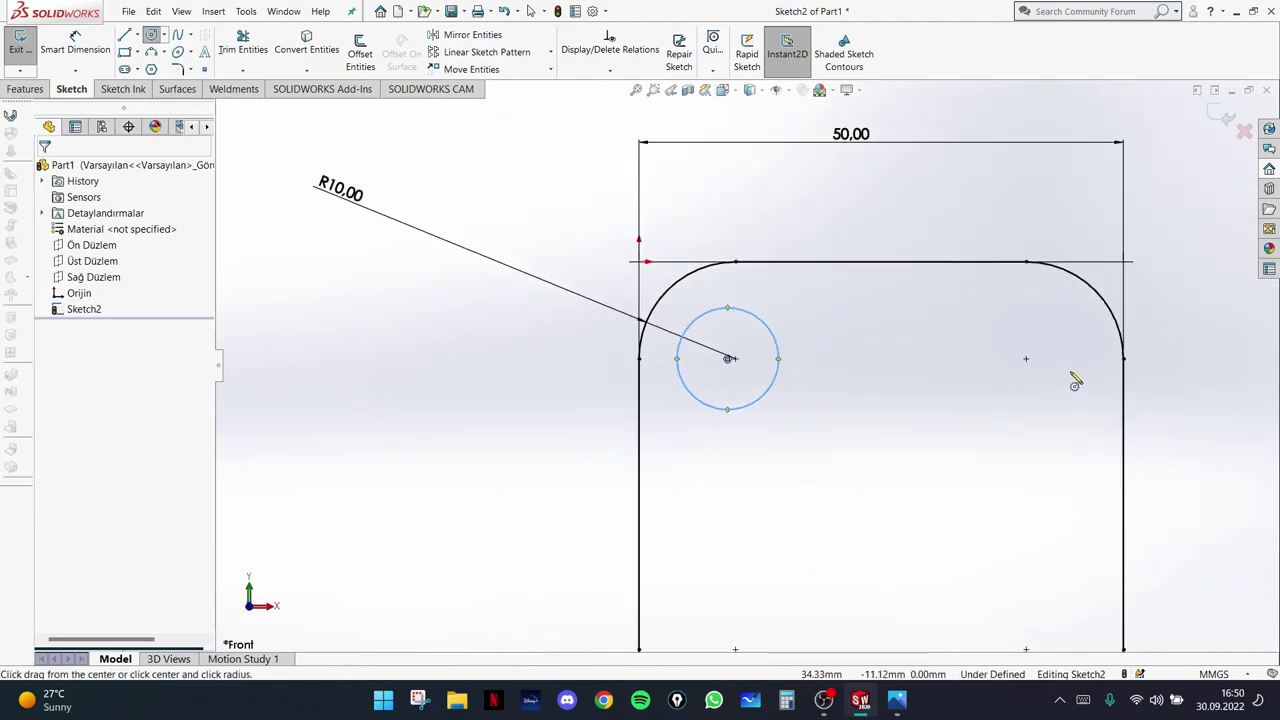
# - Draw a circle centred on the upper-right fillet centre and another slightly above the lower-right fillet centre
pyautogui.scroll(-2, 966, 360)
pyautogui.click(971, 351)
pyautogui.click(967, 425)
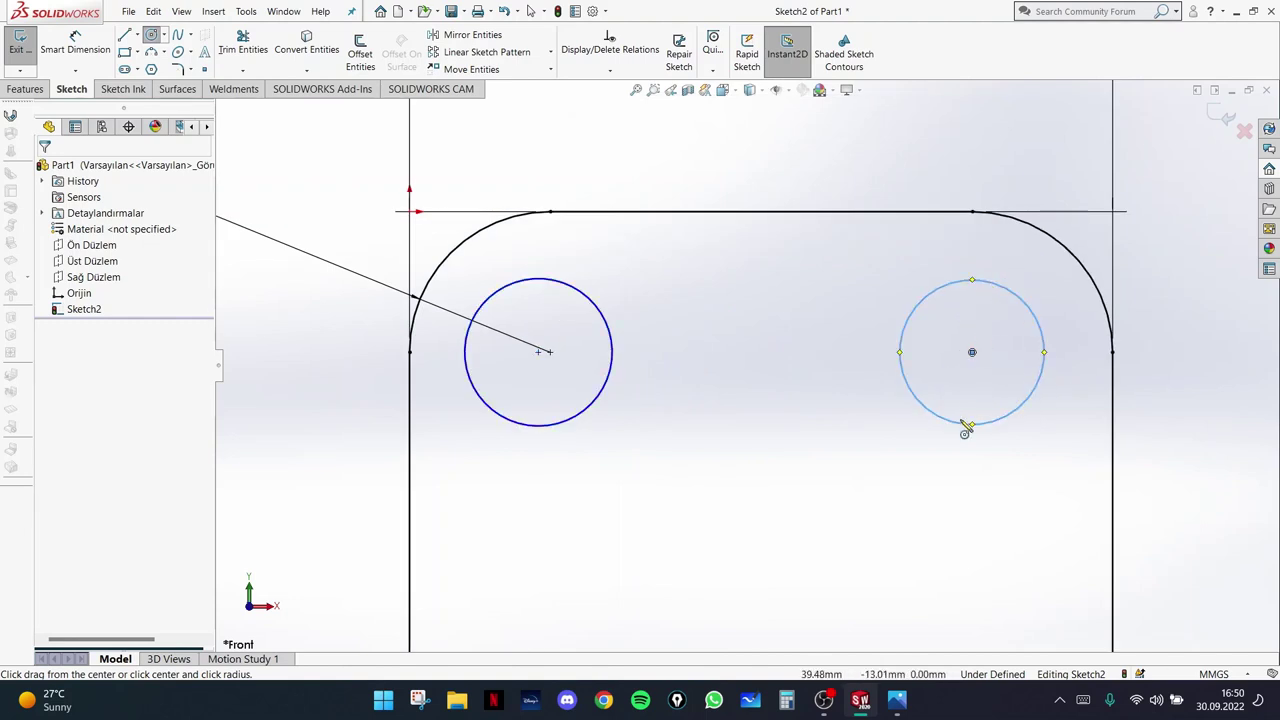
pyautogui.press('f')
pyautogui.scroll(-2, 951, 572)
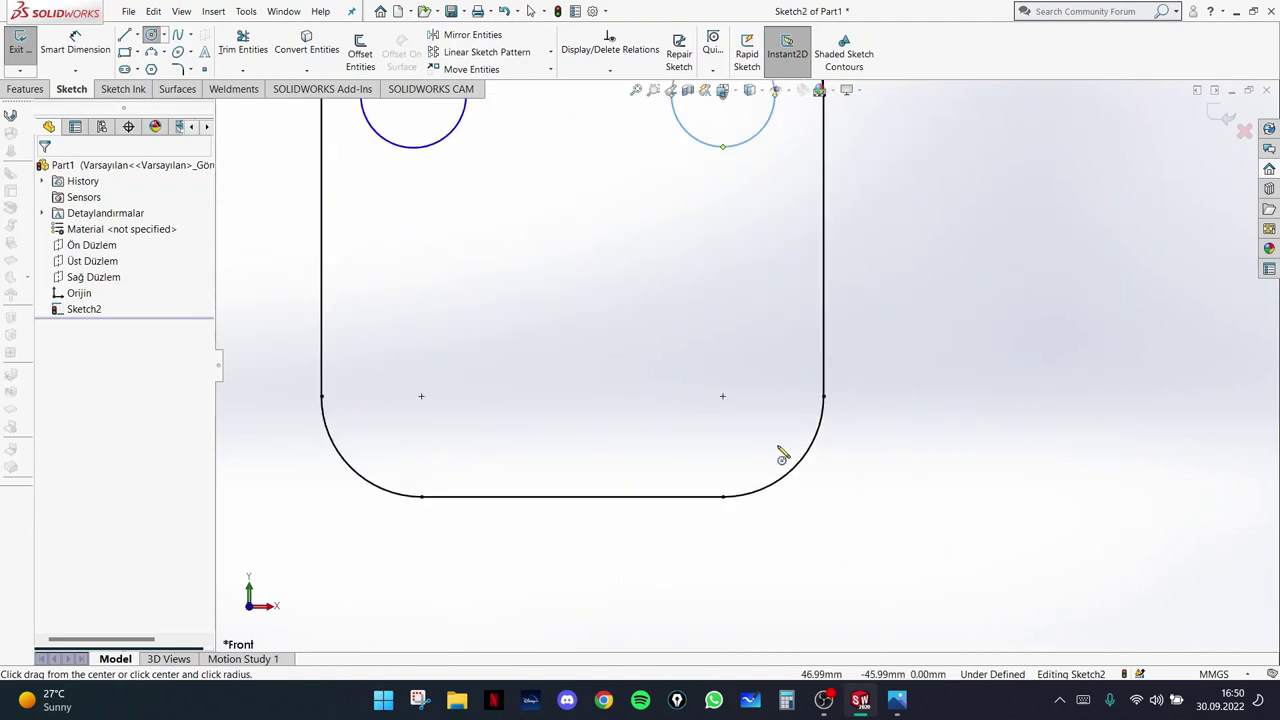
pyautogui.click(726, 401)
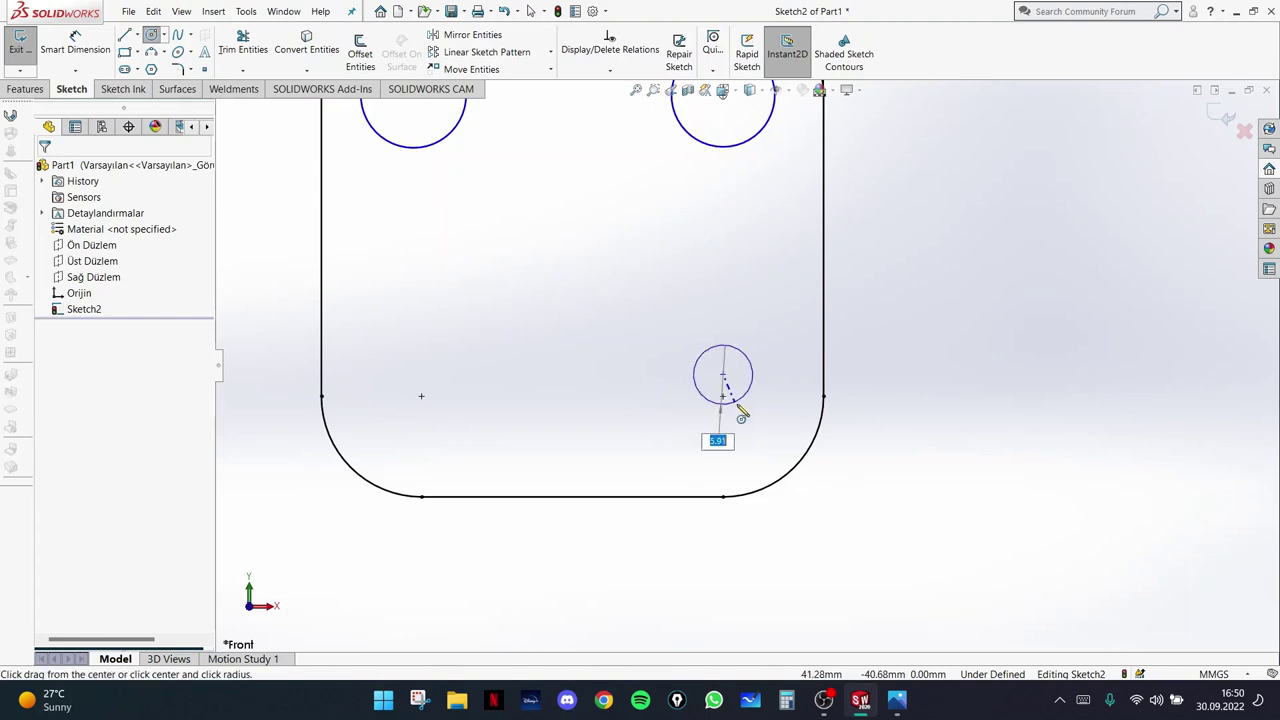
pyautogui.click(764, 420)
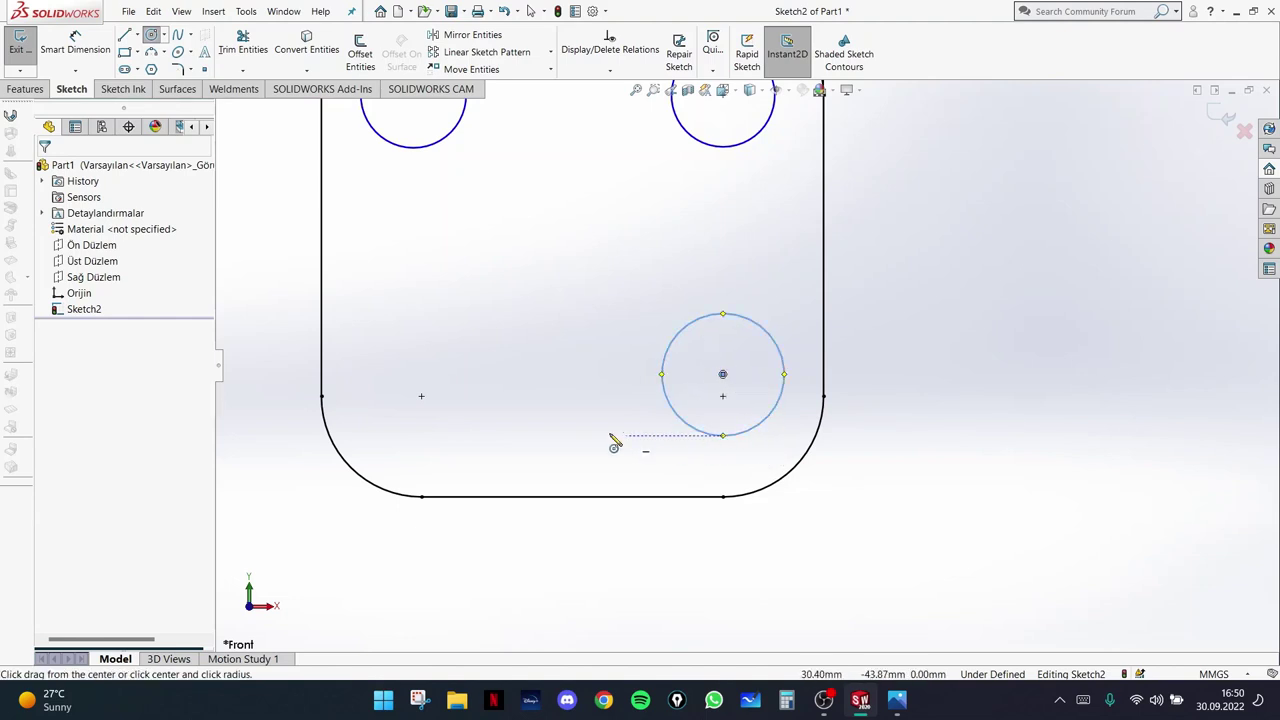
# - Draw a circle of similar size centred on the lower-left fillet centre
pyautogui.click(421, 396)
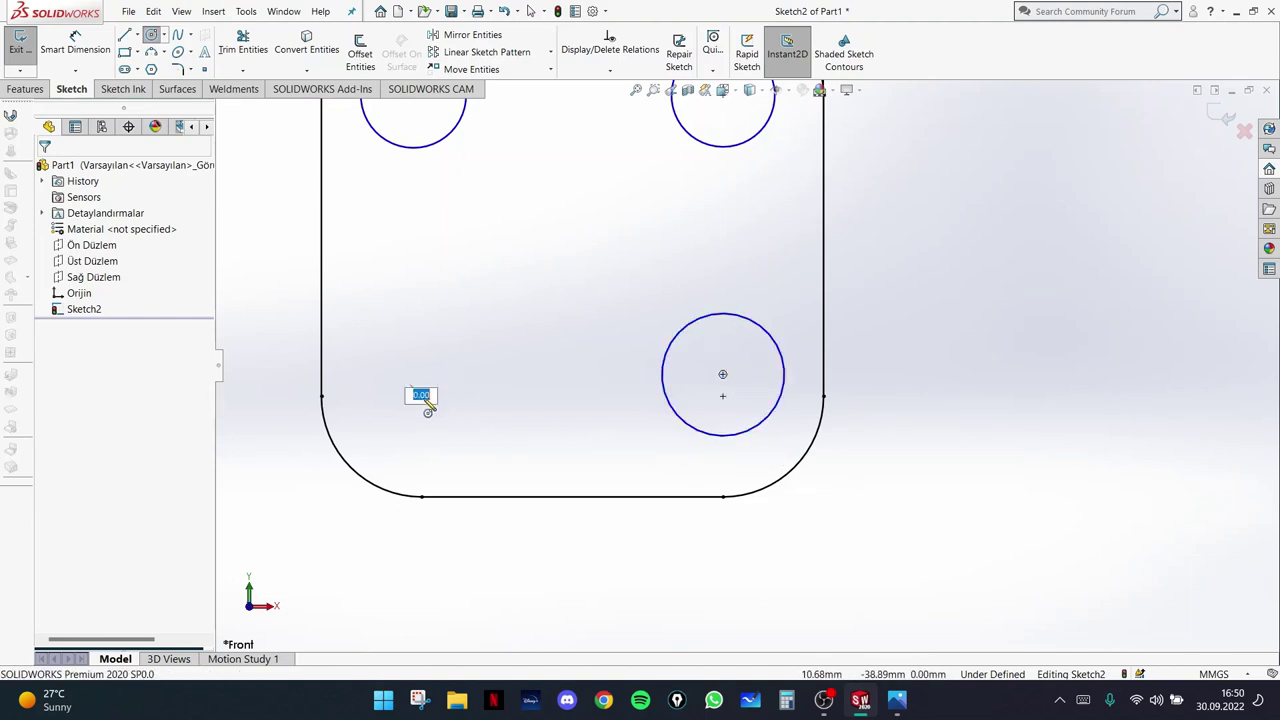
pyautogui.press('Escape')
pyautogui.click(151, 34)
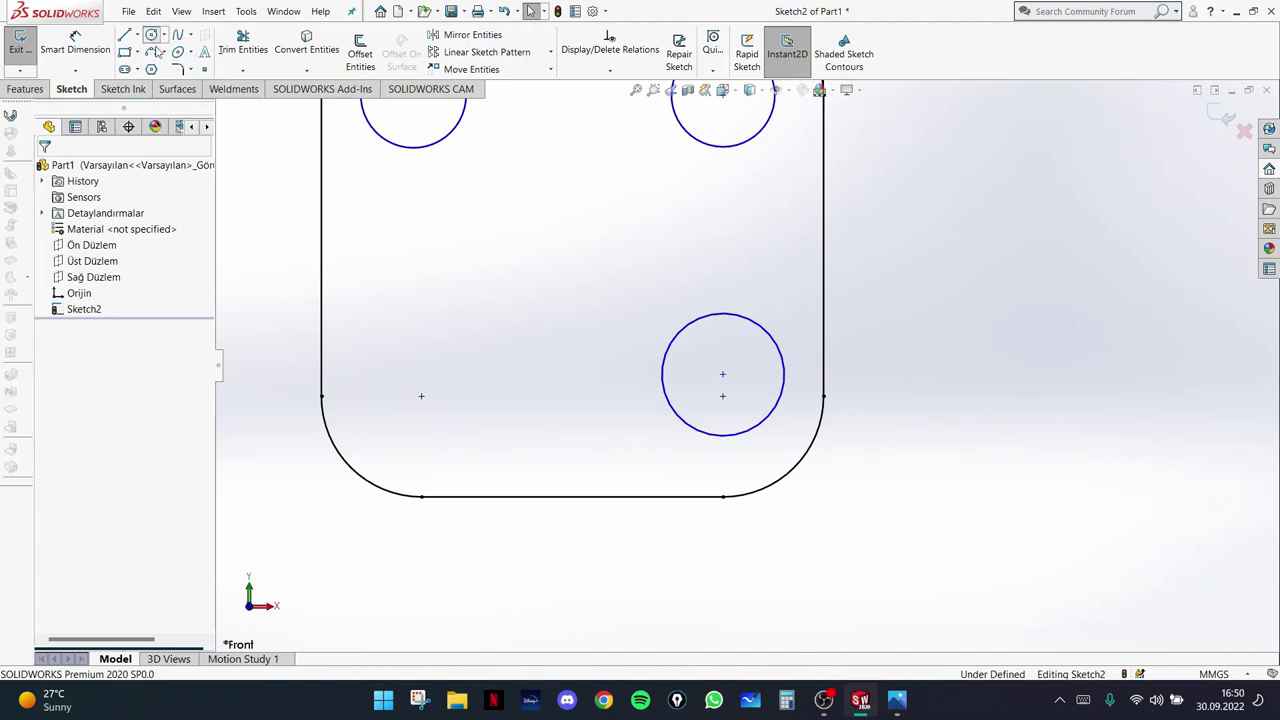
pyautogui.click(421, 396)
pyautogui.click(421, 334)
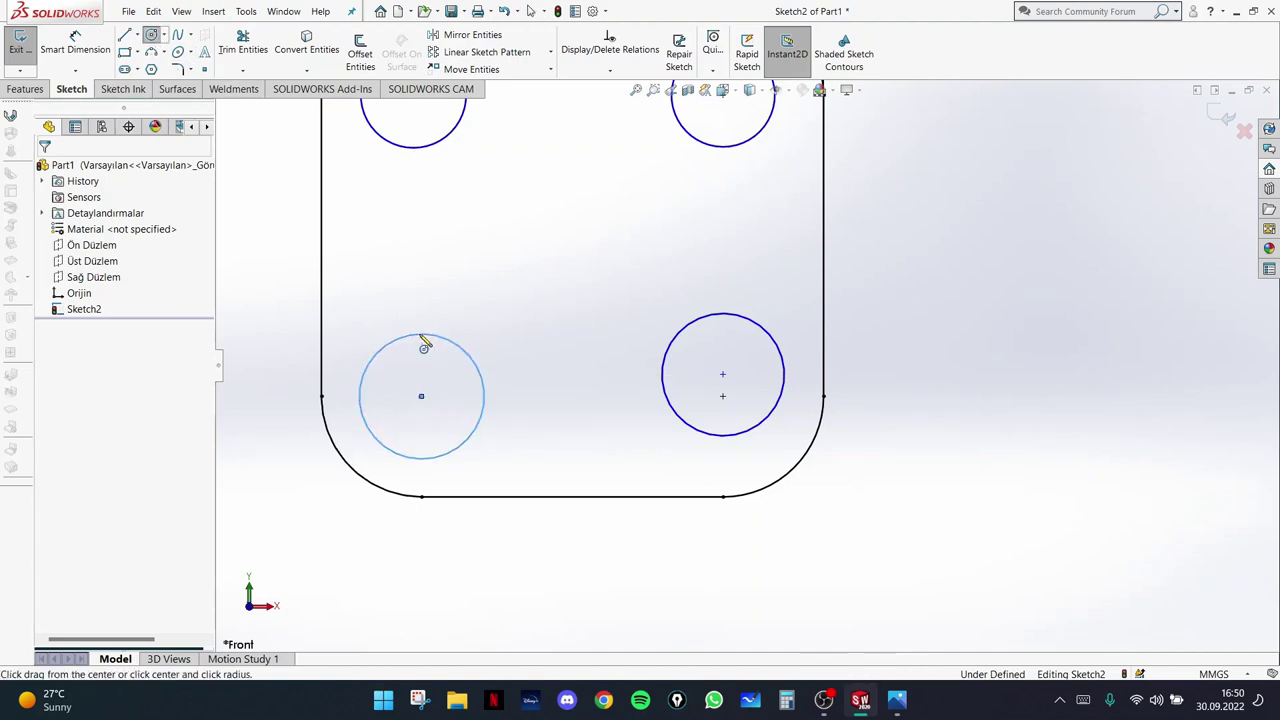
# - Dimension the upper-left circle's diameter as 10 mm, placing the dimension below the circle
pyautogui.click(76, 44)
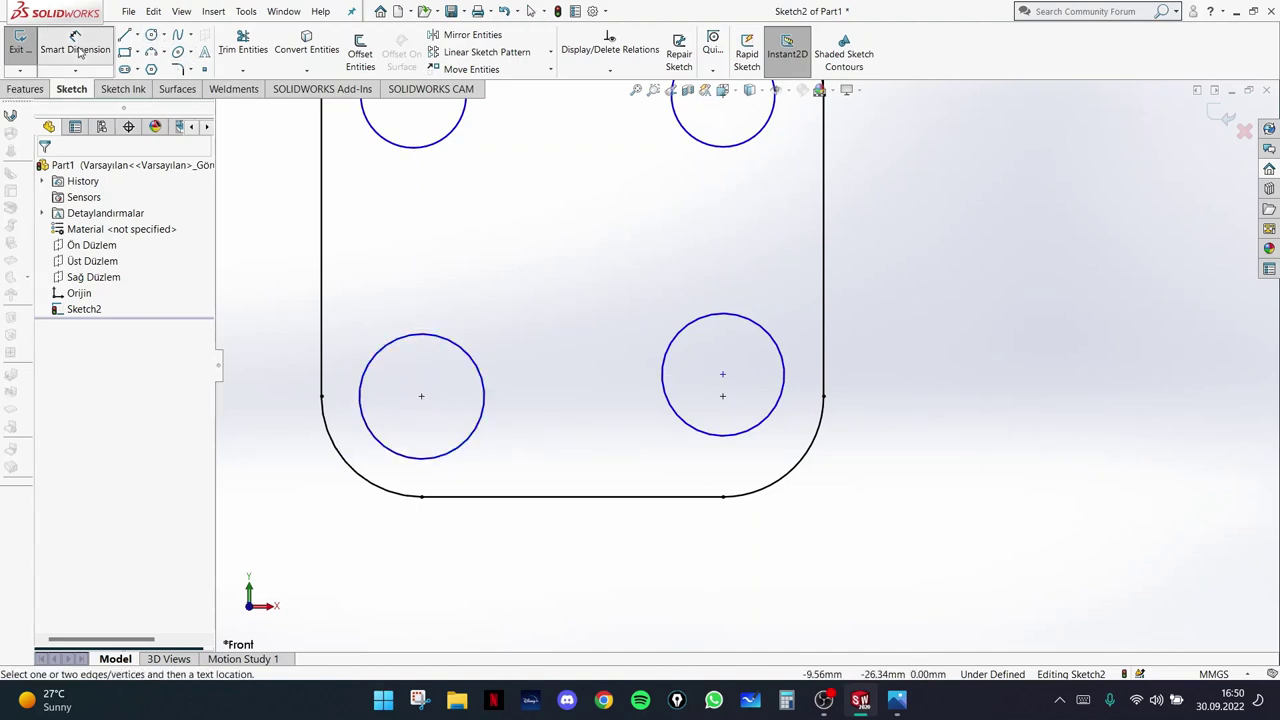
pyautogui.scroll(5, 623, 243)
pyautogui.scroll(-3, 800, 290)
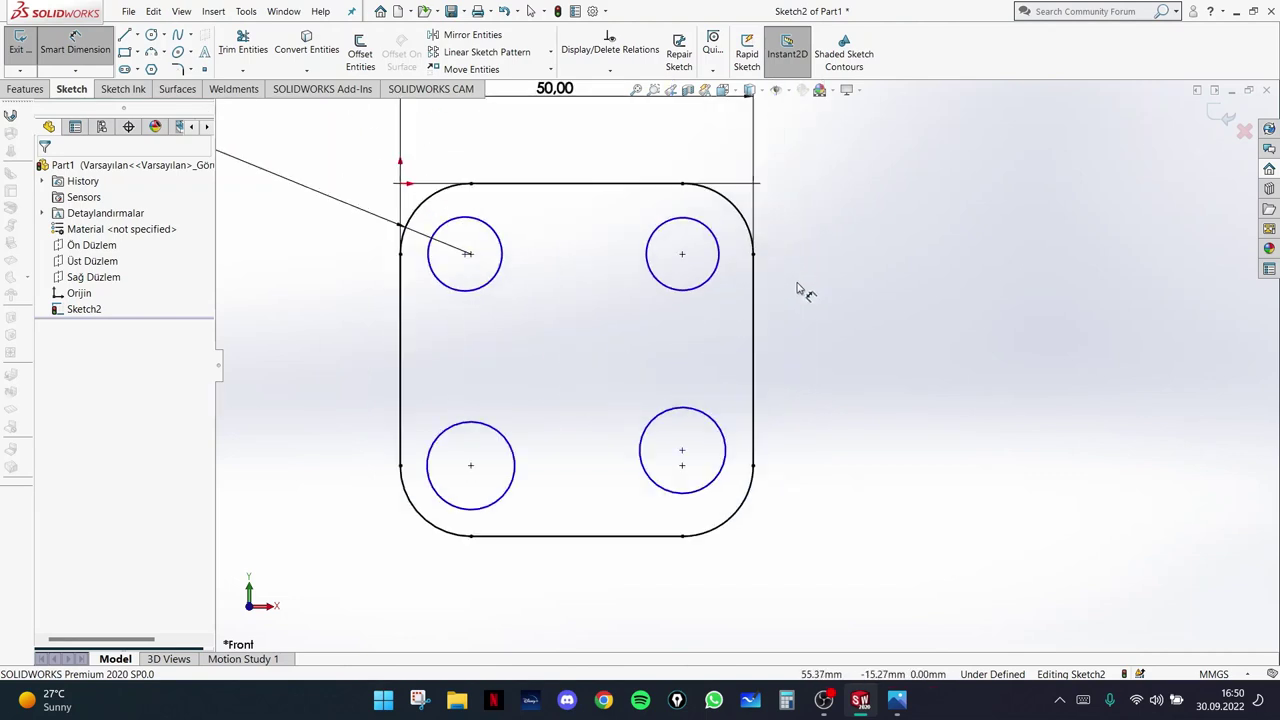
pyautogui.click(465, 299)
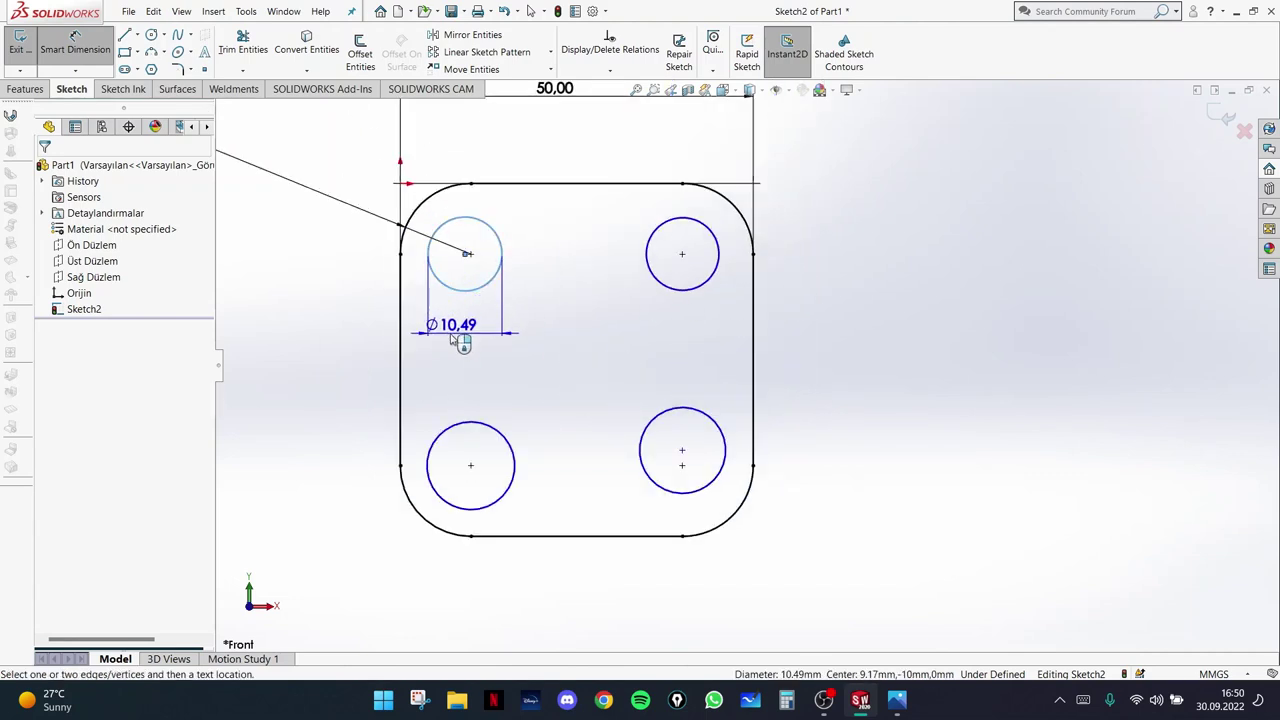
pyautogui.click(452, 334)
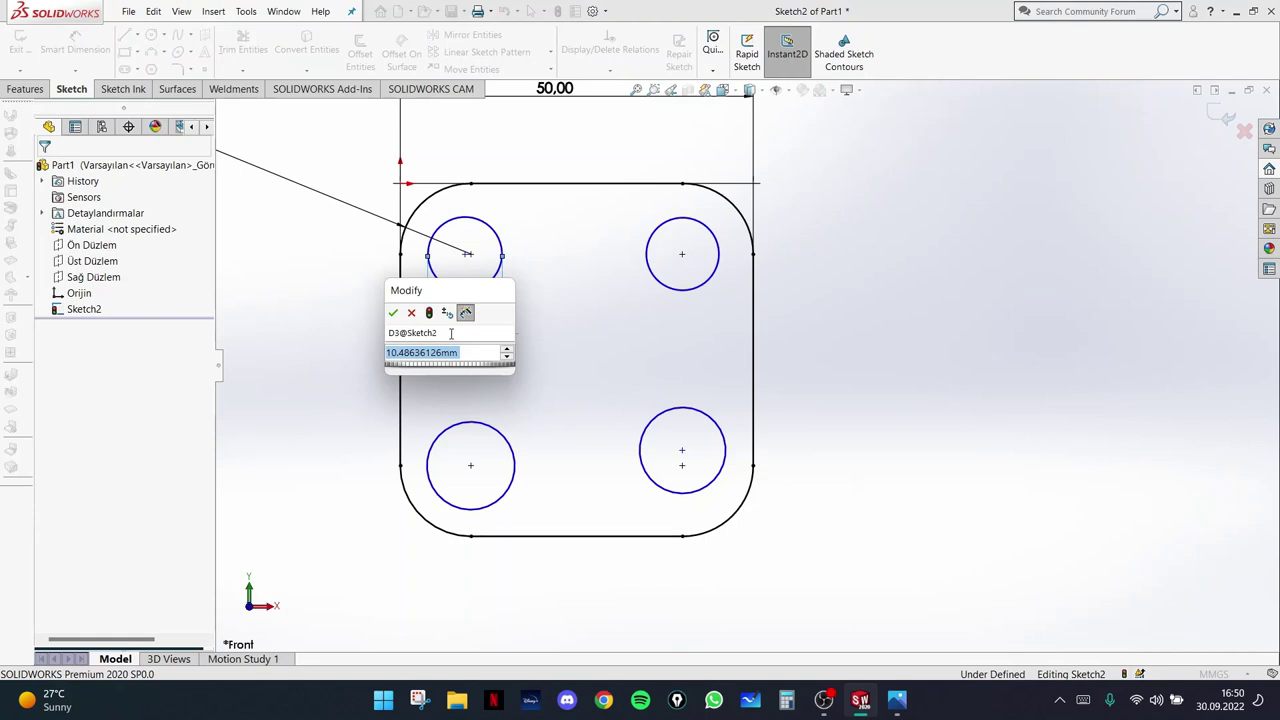
pyautogui.write('10')
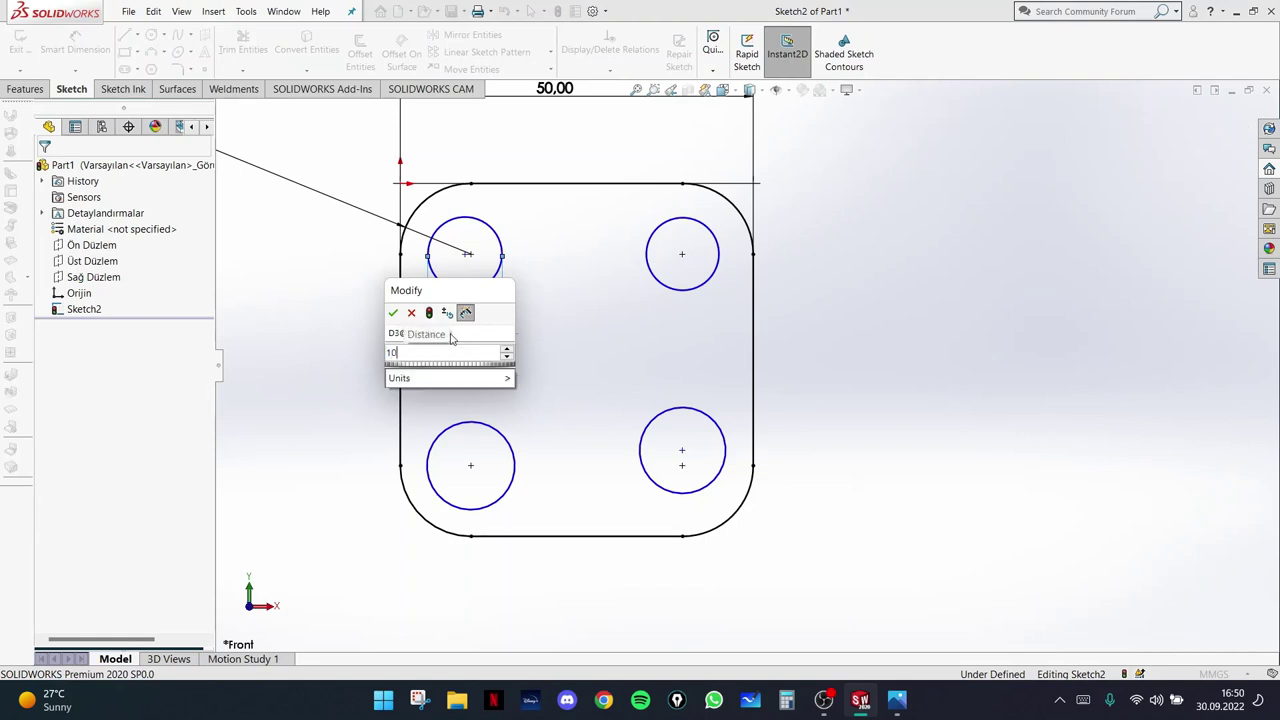
pyautogui.press('Return')
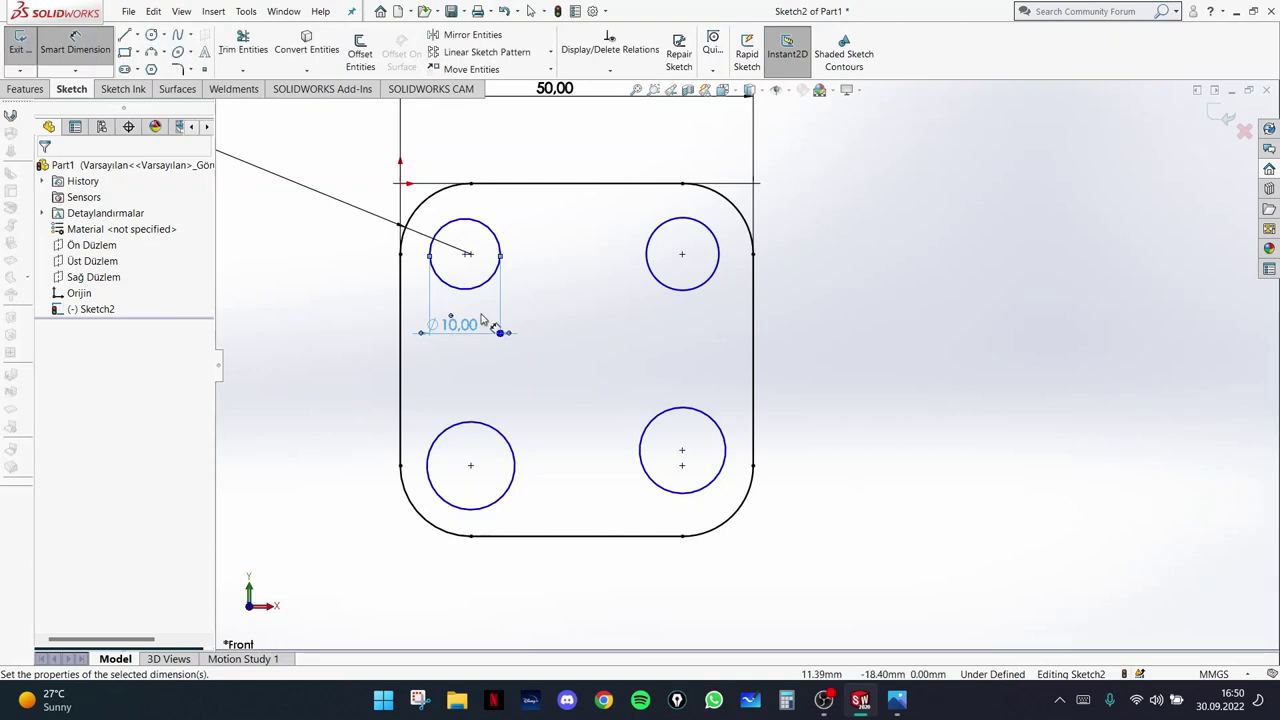
pyautogui.press('Escape')
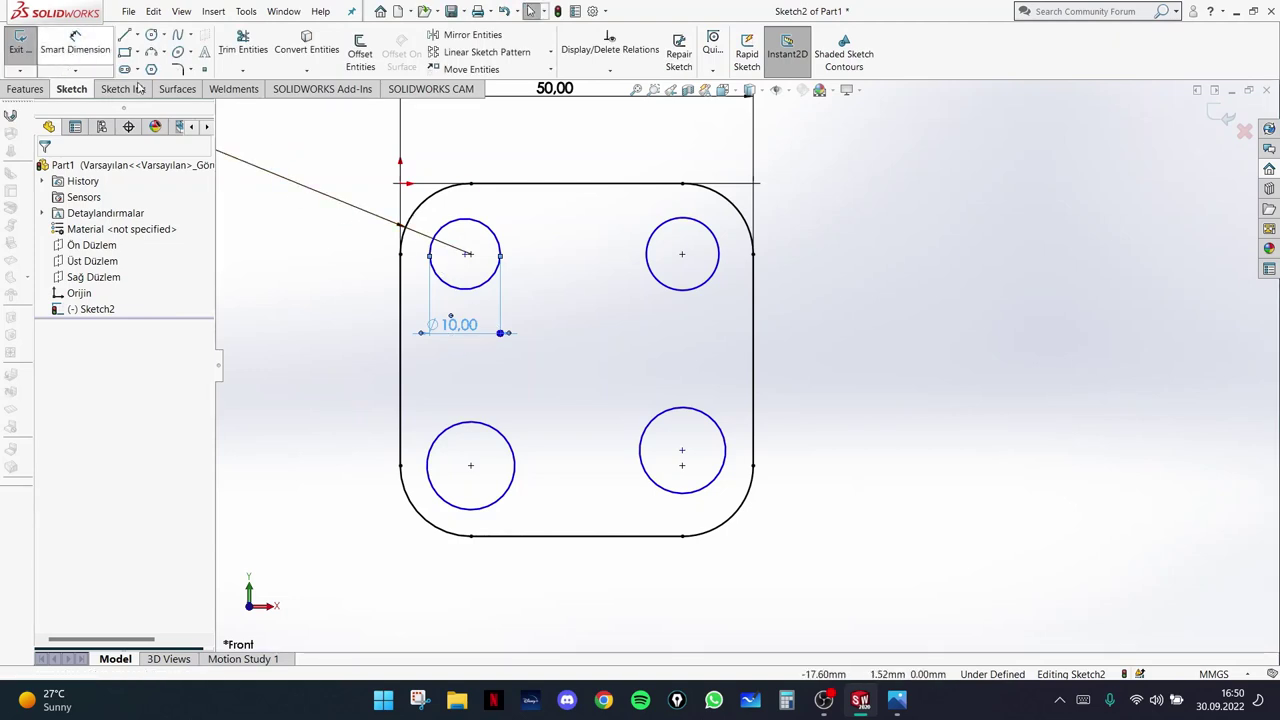
pyautogui.click(535, 258)
# - Add an Equal relation between all four corner circles
pyautogui.click(503, 240)
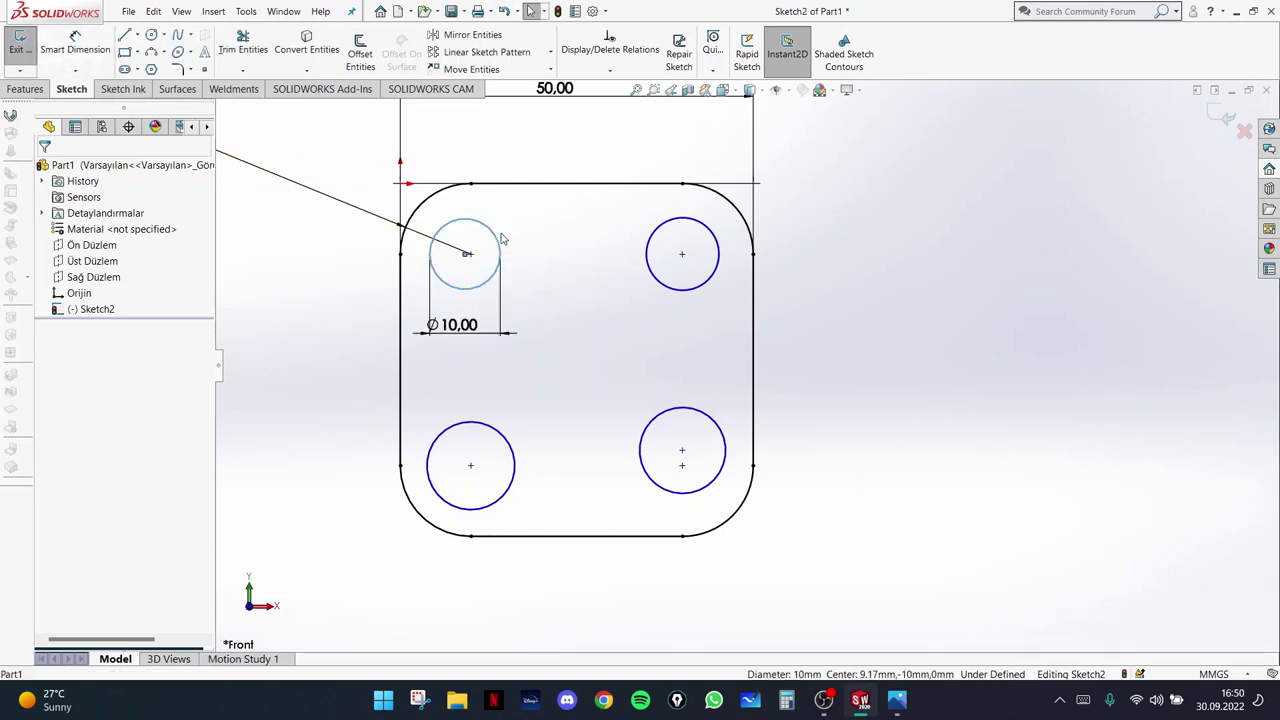
pyautogui.keyDown('ctrl'); pyautogui.click(650, 251); pyautogui.keyUp('ctrl')
pyautogui.keyDown('ctrl'); pyautogui.click(663, 420); pyautogui.keyUp('ctrl')
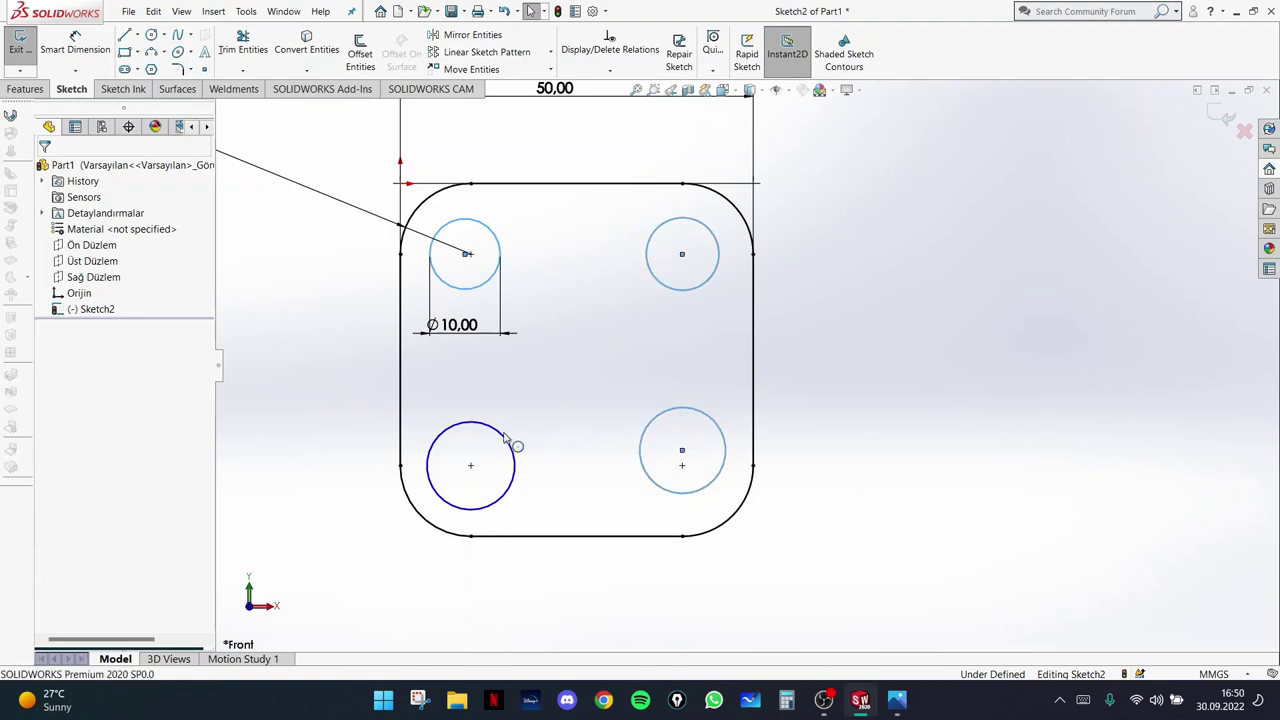
pyautogui.keyDown('ctrl'); pyautogui.click(506, 441); pyautogui.keyUp('ctrl')
pyautogui.click(76, 127)
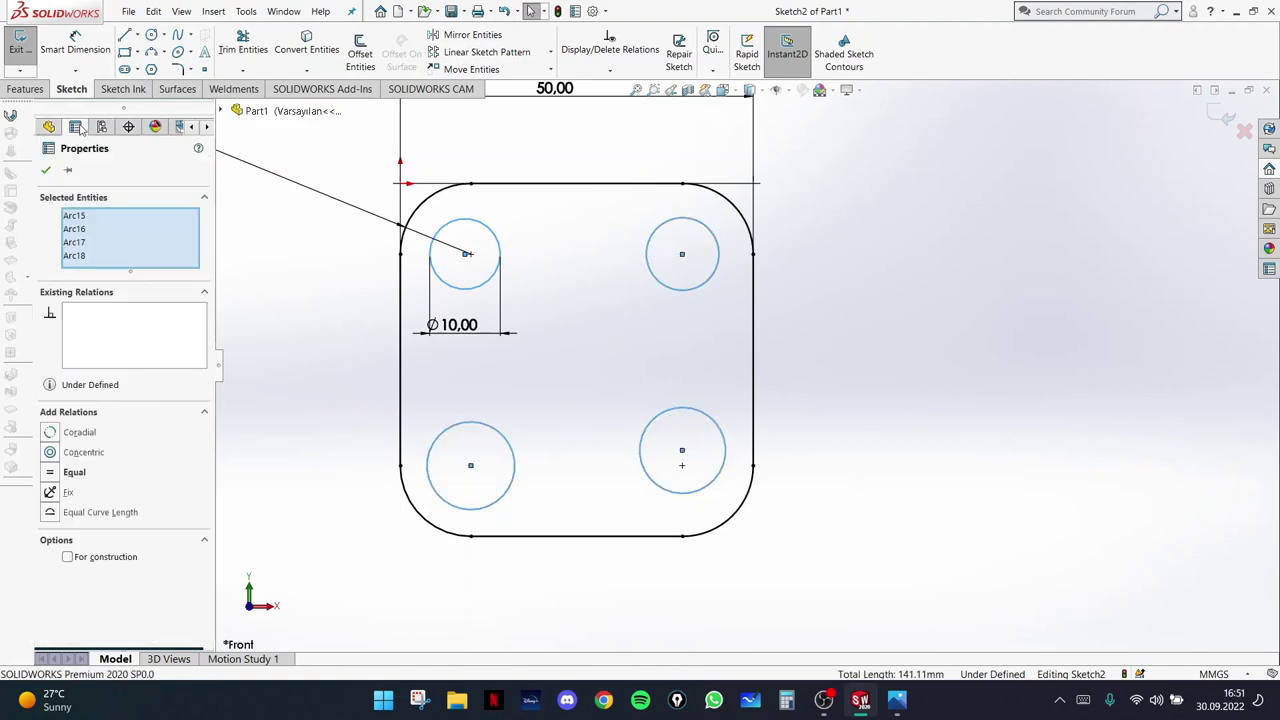
pyautogui.click(51, 476)
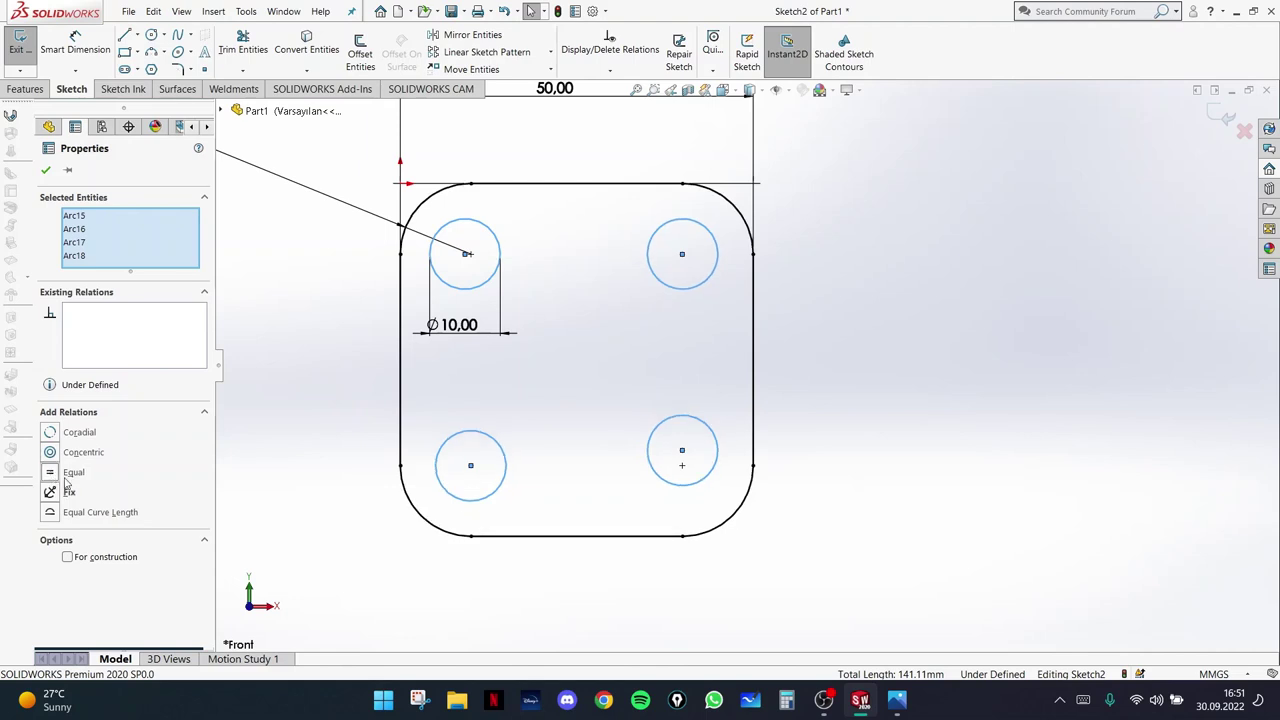
pyautogui.click(991, 440)
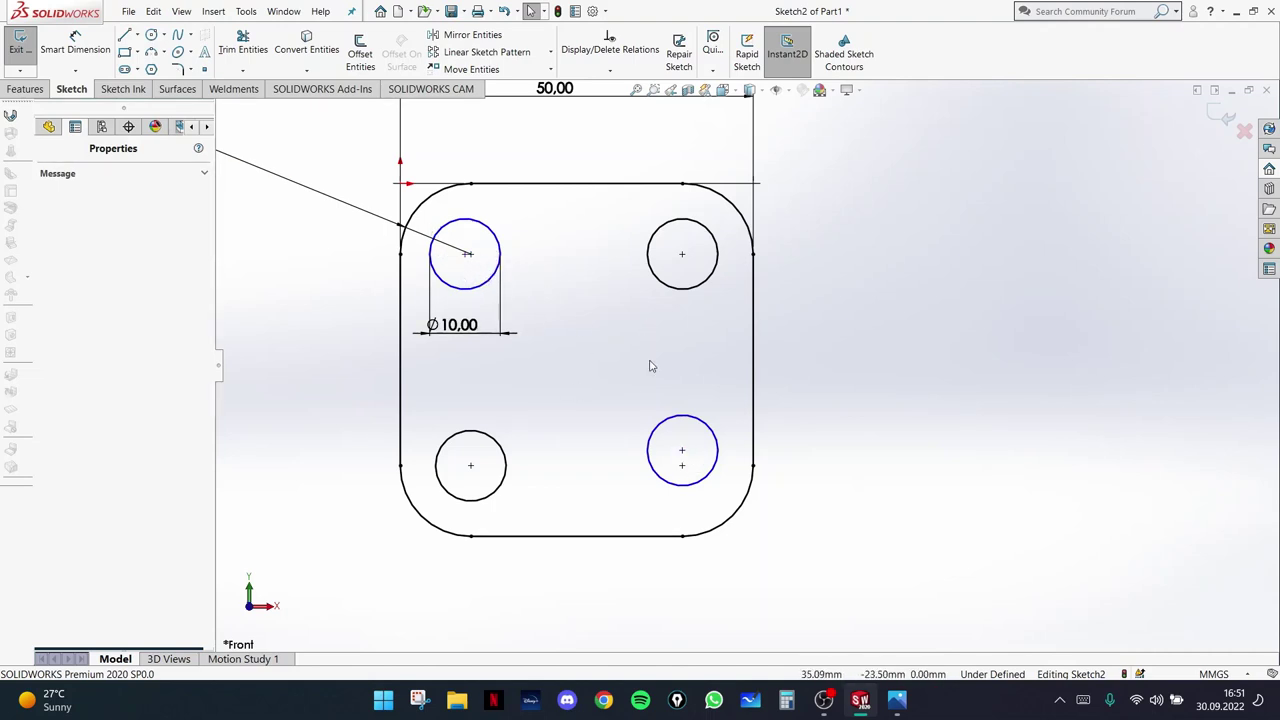
pyautogui.click(682, 450)
pyautogui.press('Escape')
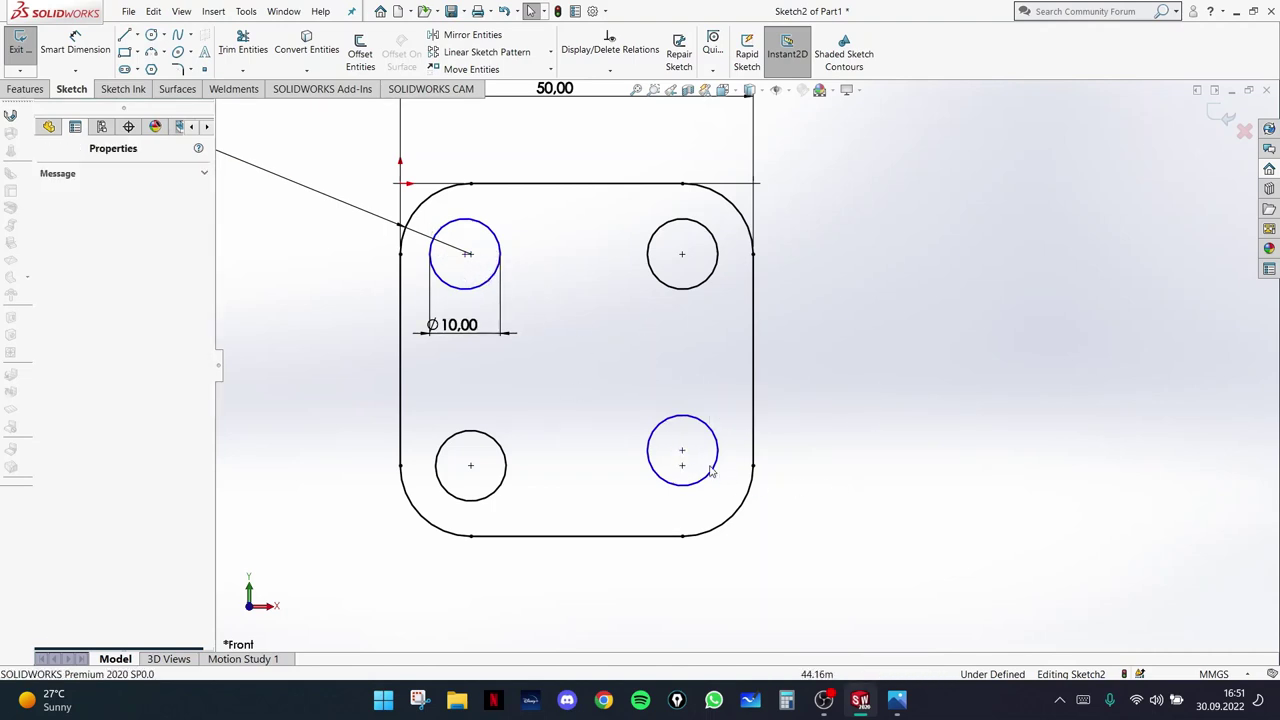
pyautogui.scroll(-6, 686, 468)
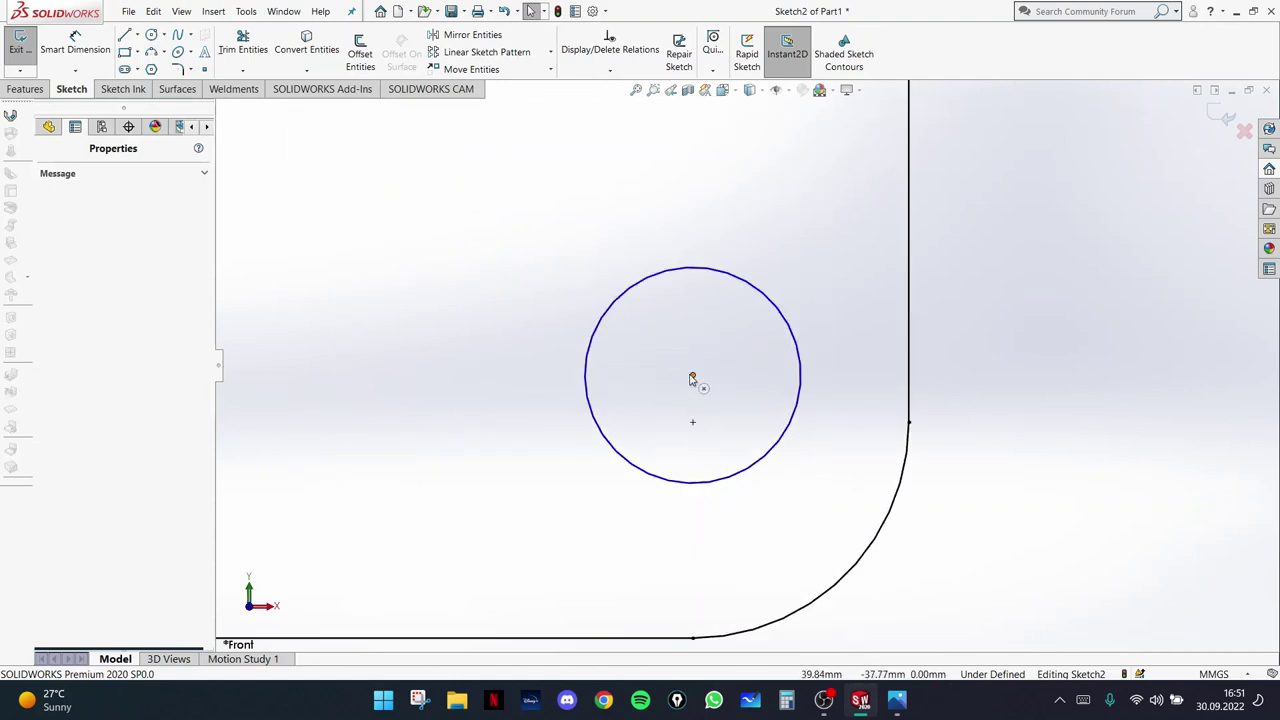
pyautogui.click(692, 375)
pyautogui.keyDown('ctrl'); pyautogui.click(692, 423); pyautogui.keyUp('ctrl')
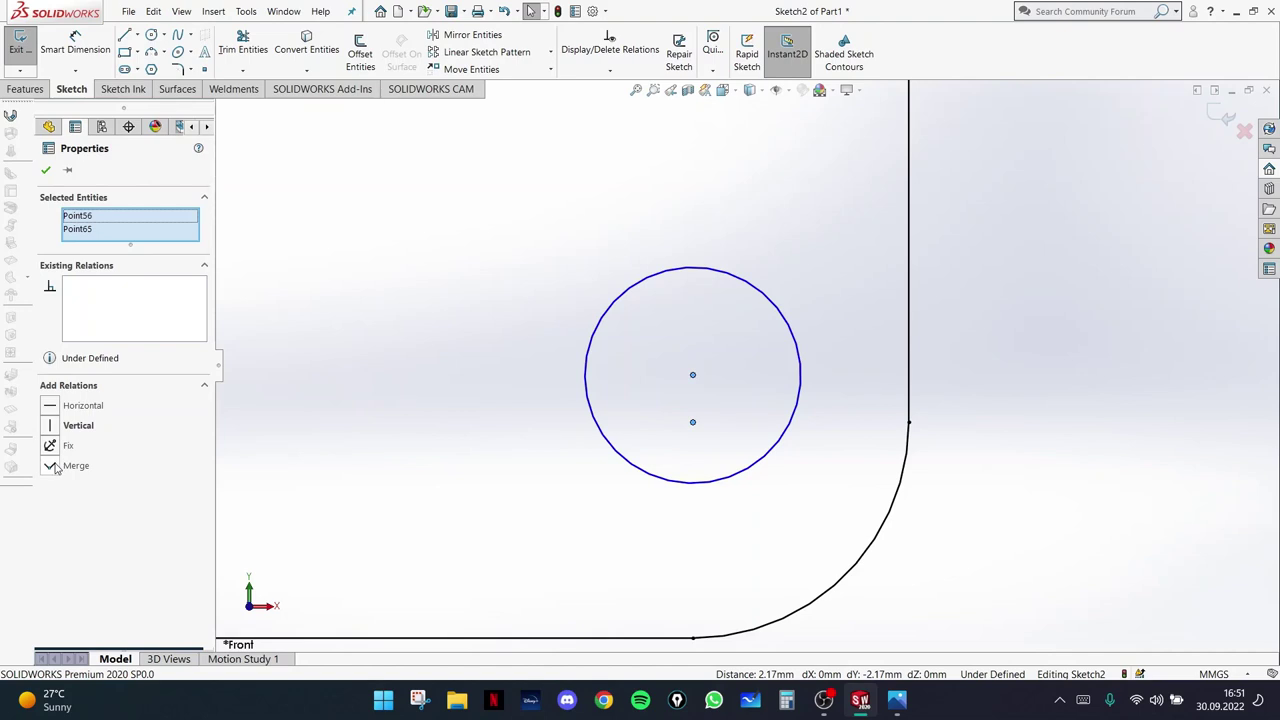
pyautogui.press('Escape')
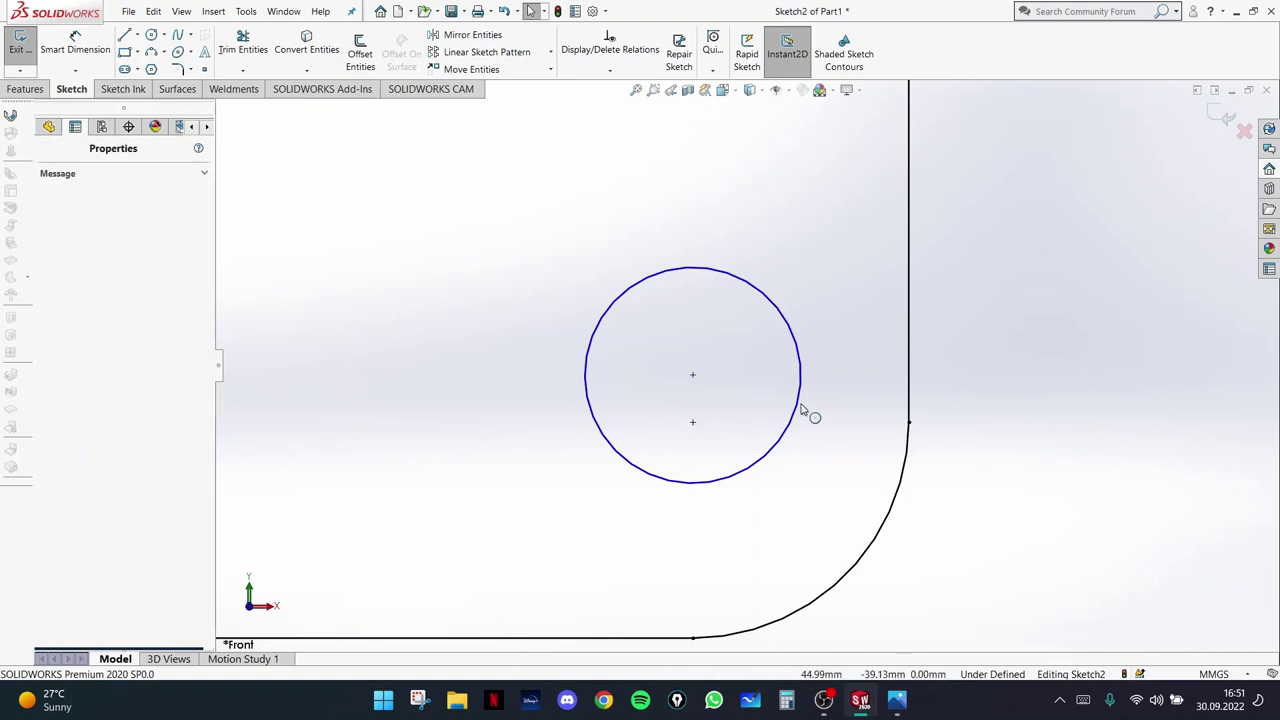
# - Move the lower-right circle's centre onto the centre point of the lower-right corner fillet
pyautogui.click(693, 377)
pyautogui.moveTo(692, 381); pyautogui.dragTo(694, 425)
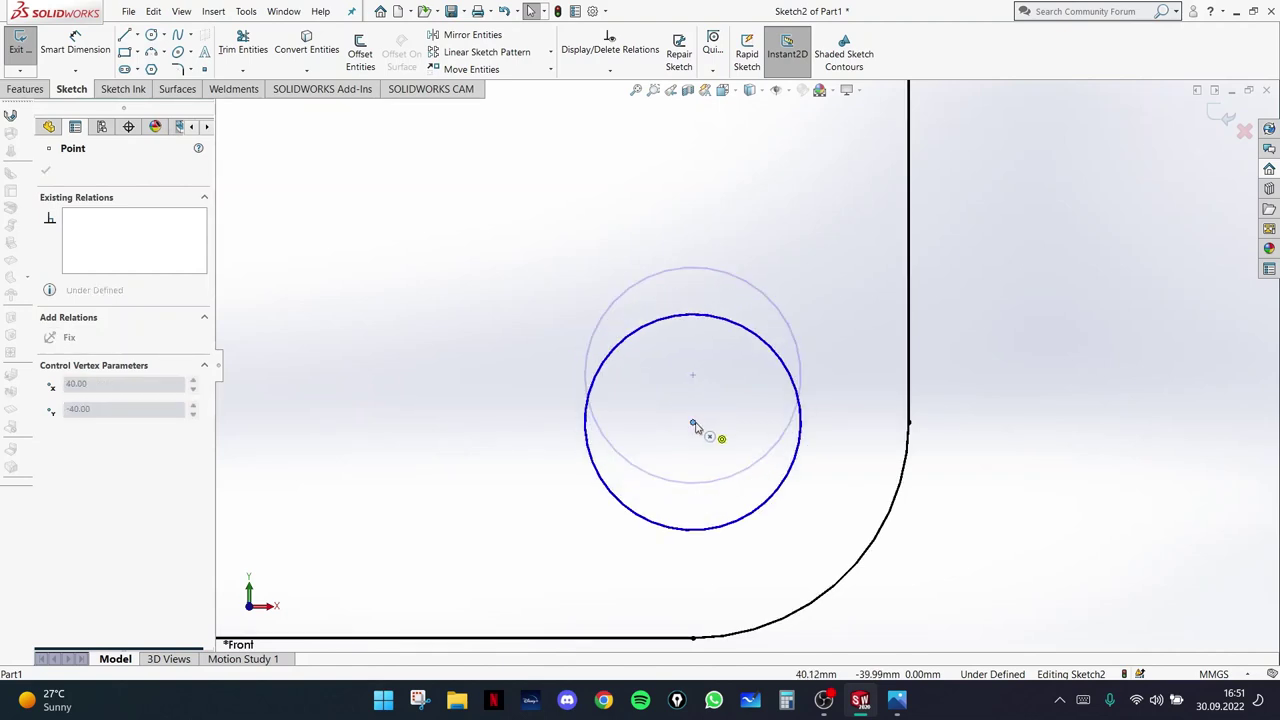
pyautogui.moveTo(694, 425); pyautogui.dragTo(695, 426)
# - Move the 10 mm upper-left circle's centre onto the centre point of the upper-left corner fillet
pyautogui.scroll(8, 730, 385)
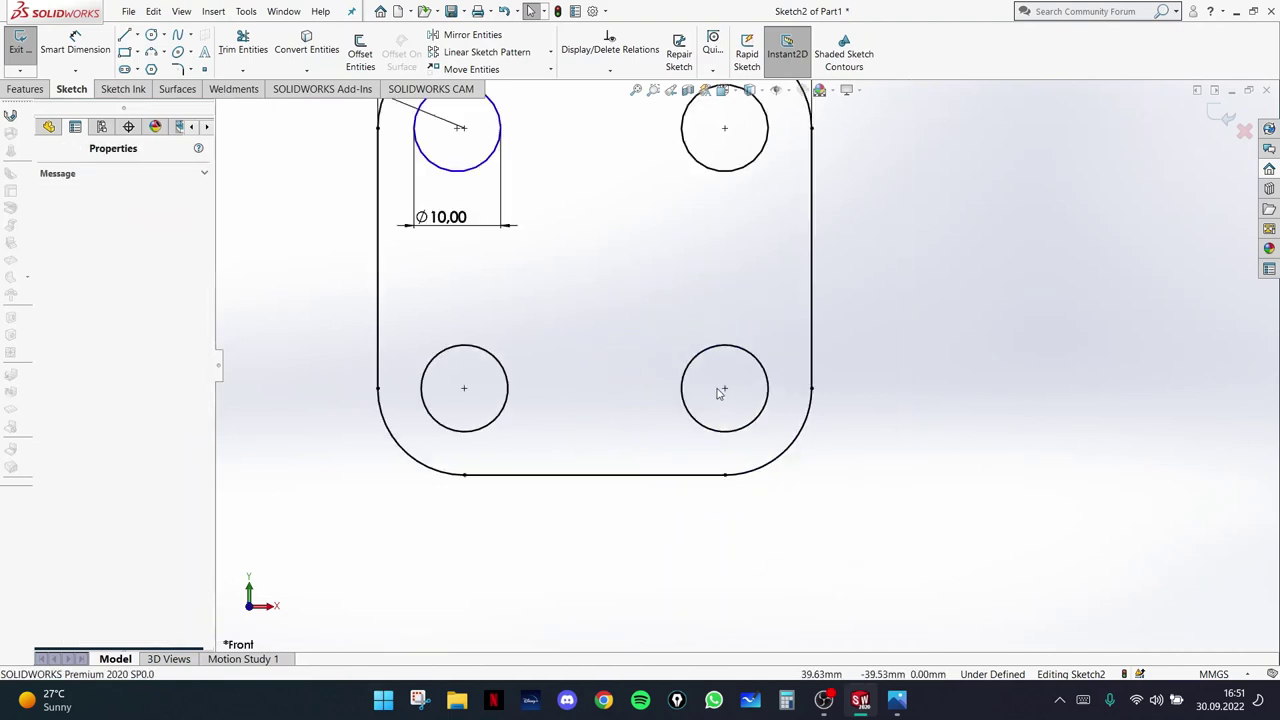
pyautogui.scroll(-3, 560, 220)
pyautogui.scroll(-4, 795, 325)
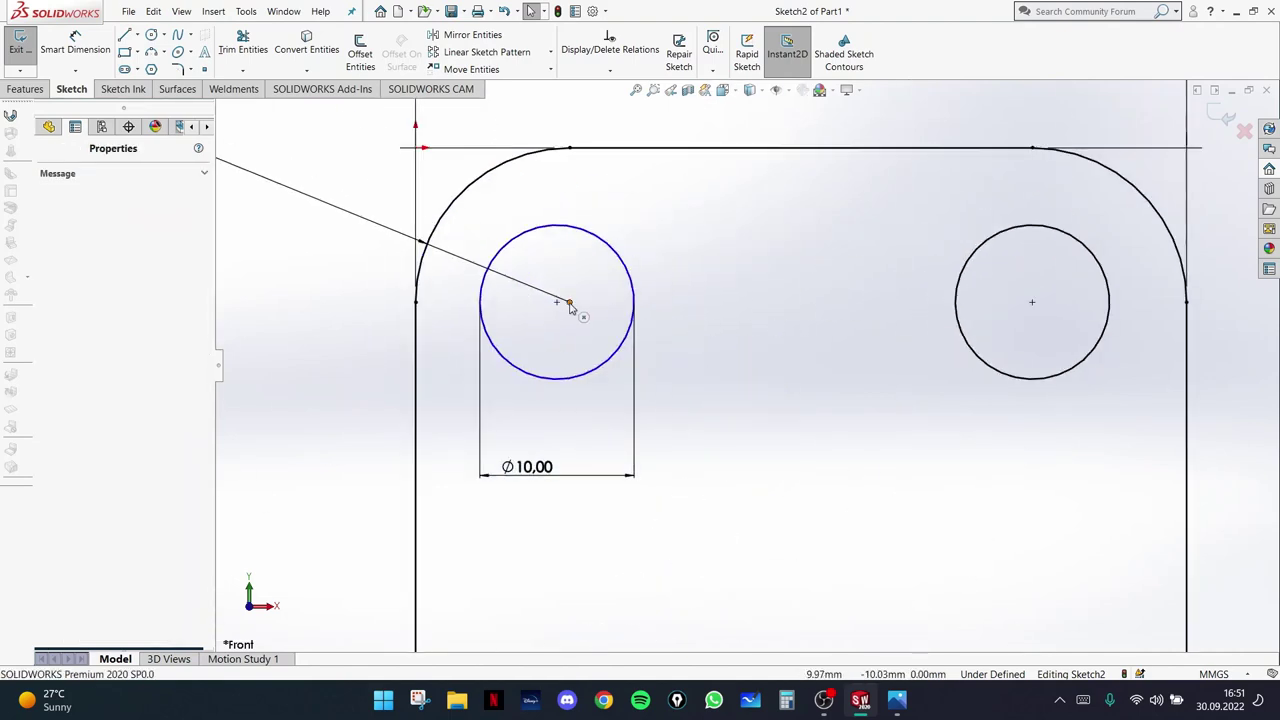
pyautogui.moveTo(567, 302)
pyautogui.mouseDown()
pyautogui.moveTo(562, 331)
pyautogui.moveTo(569, 304)
pyautogui.mouseUp()
pyautogui.scroll(-2, 811, 336)
pyautogui.scroll(6, 811, 336)
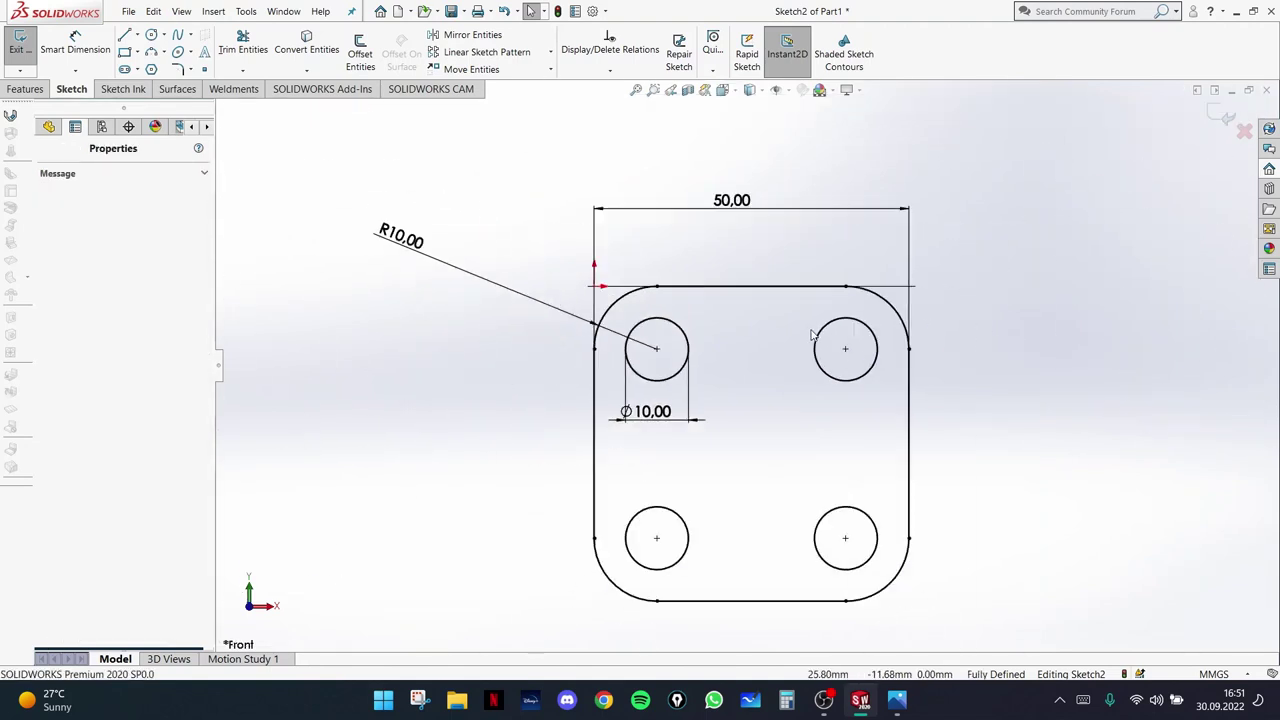
pyautogui.scroll(-1, 911, 368)
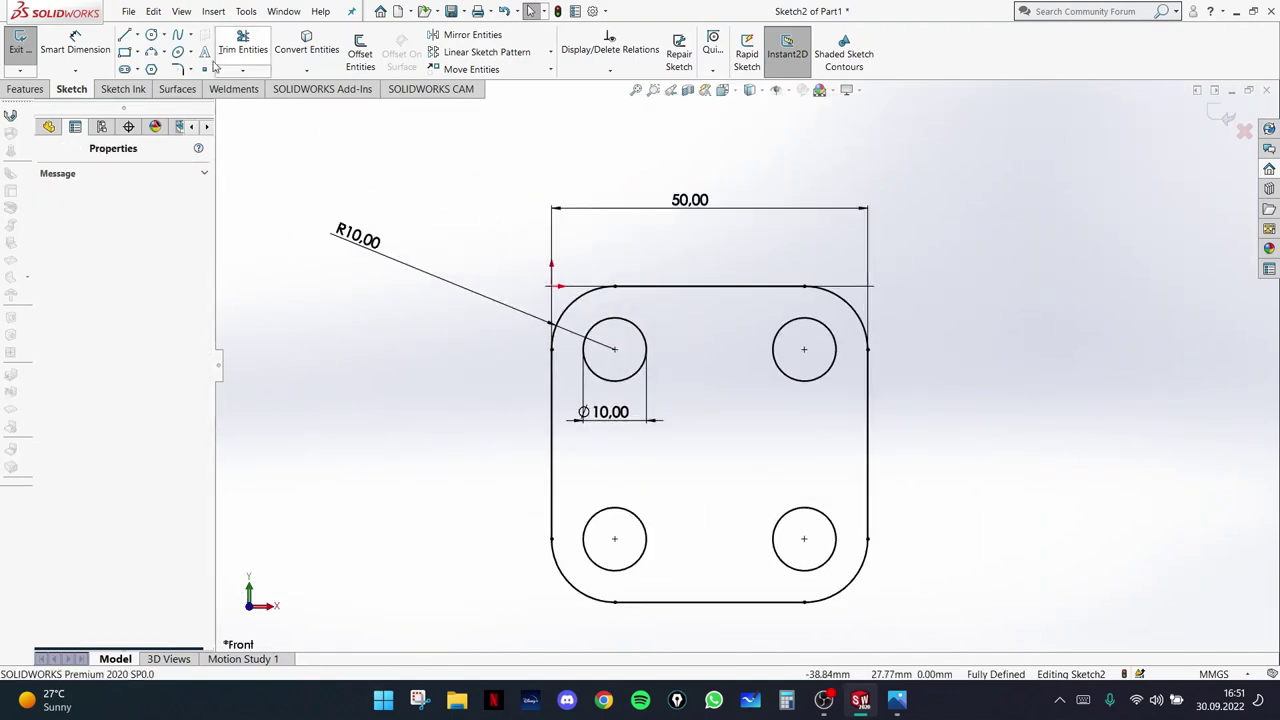
# - Check the reference drawing and sketch a circle with a radius of about 12.5 mm near the plate's centre
pyautogui.click(151, 35)
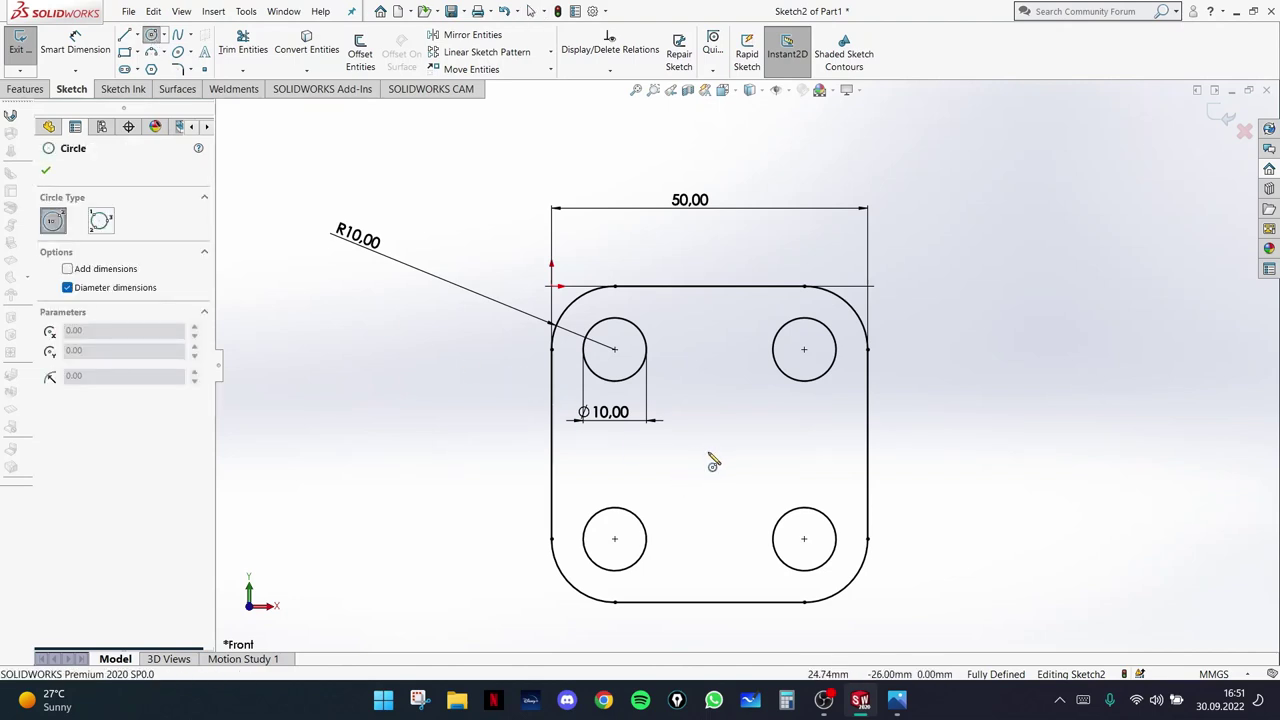
pyautogui.click(897, 700)
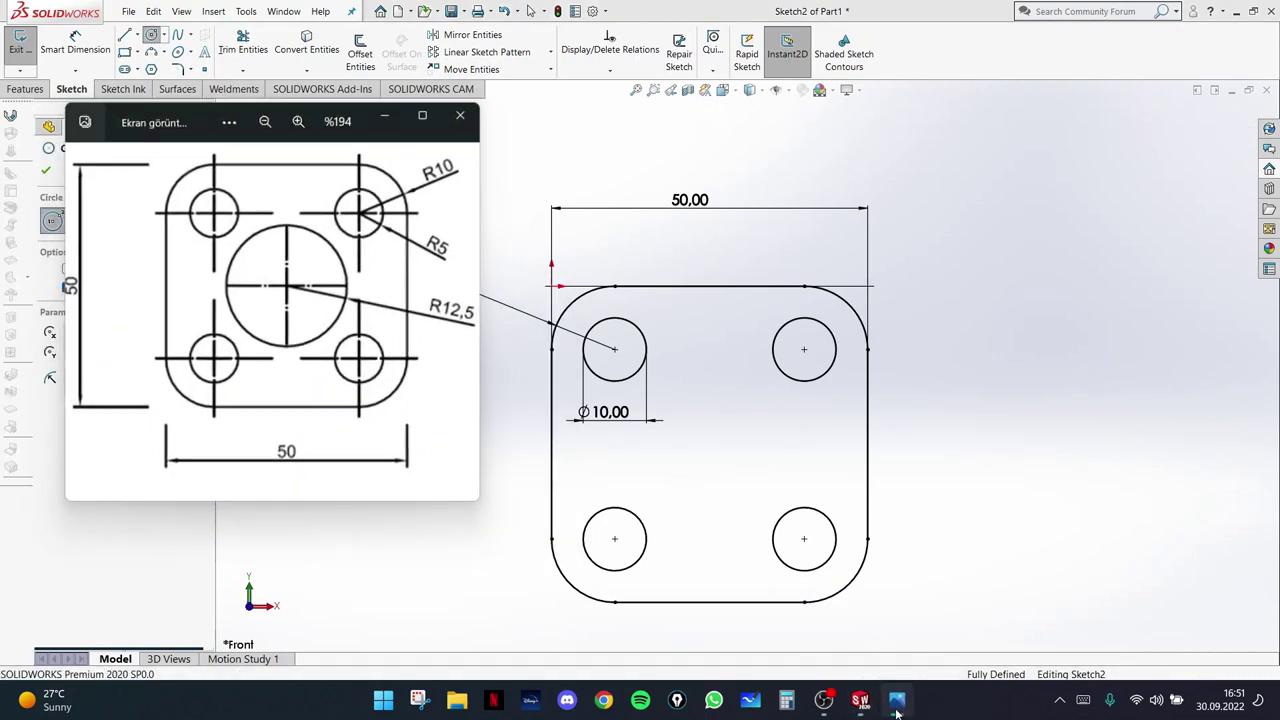
pyautogui.click(896, 710)
pyautogui.click(709, 443)
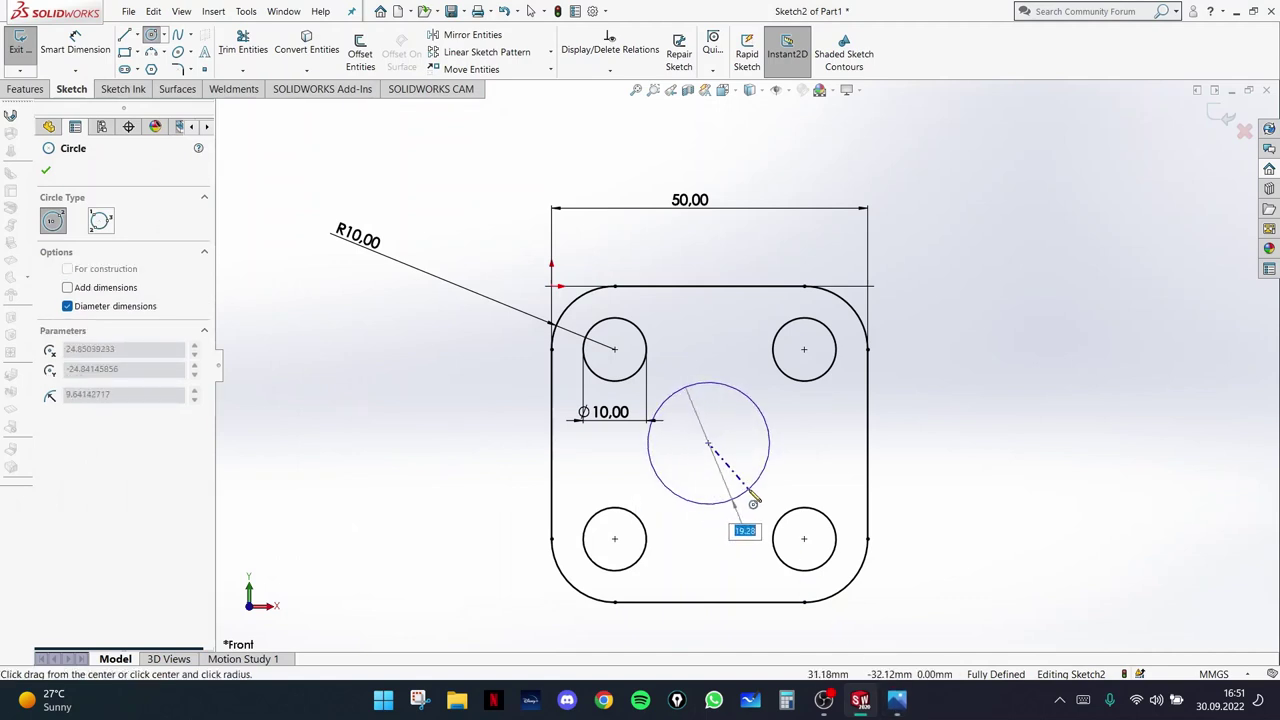
pyautogui.click(775, 487)
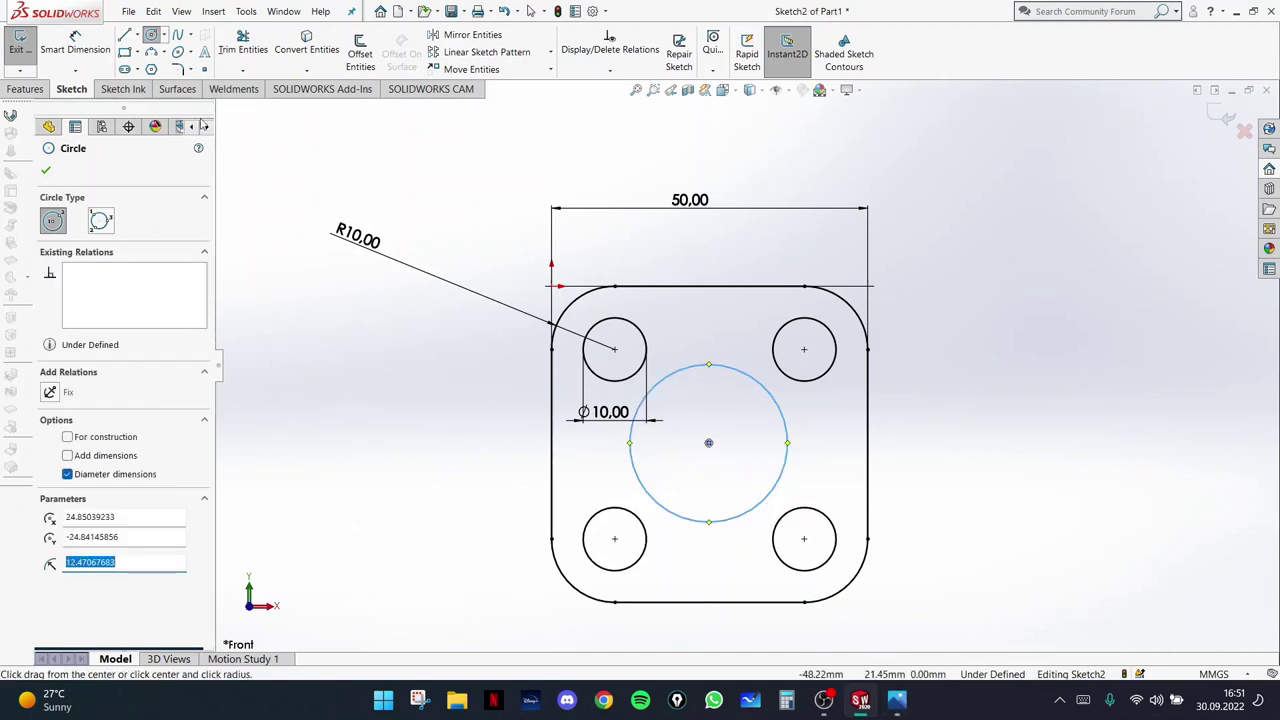
# - Dimension the central circle's diameter as 25 mm, placing the dimension below the circle
pyautogui.click(75, 45)
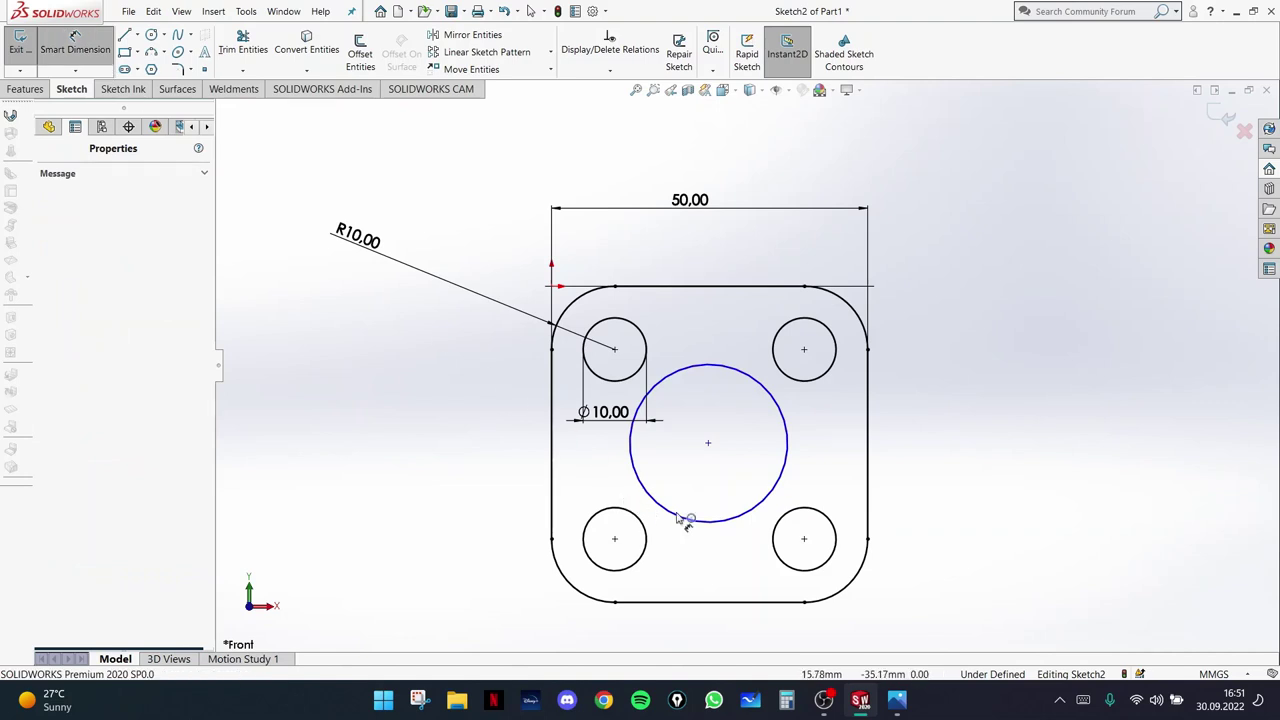
pyautogui.click(706, 523)
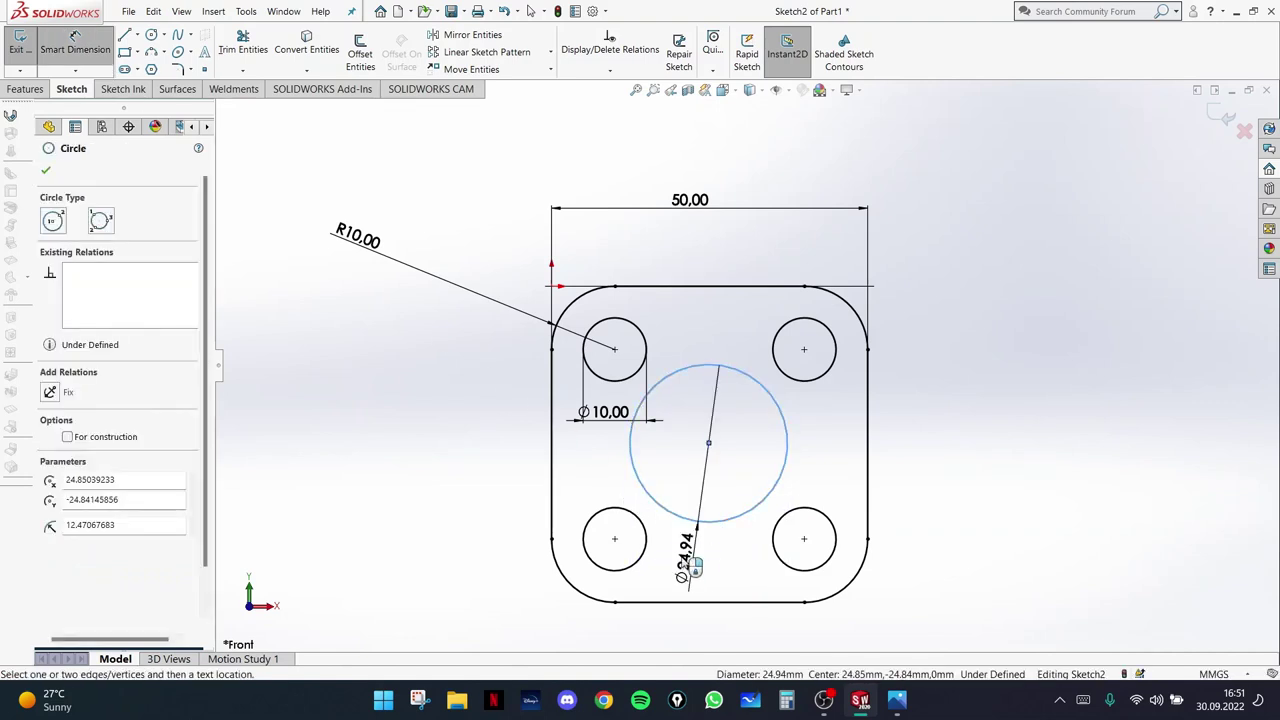
pyautogui.click(690, 567)
pyautogui.write('25')
pyautogui.press('Return')
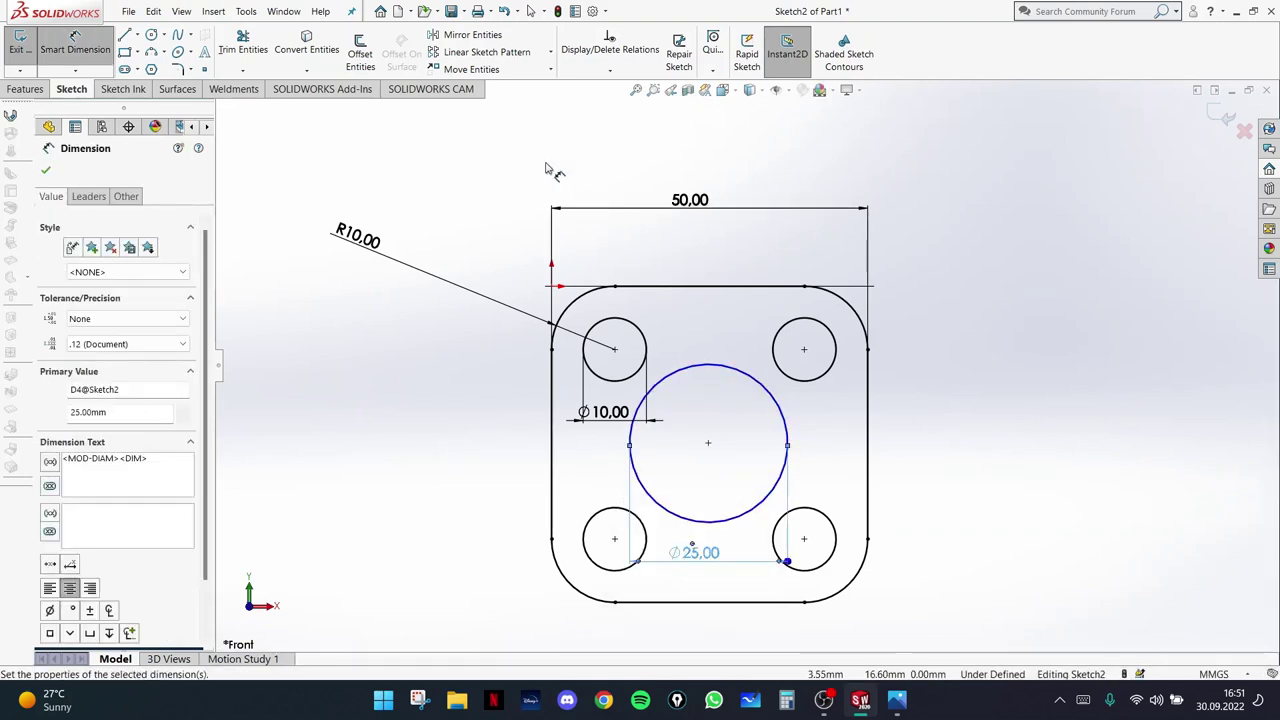
pyautogui.press('Escape')
pyautogui.press('Escape')
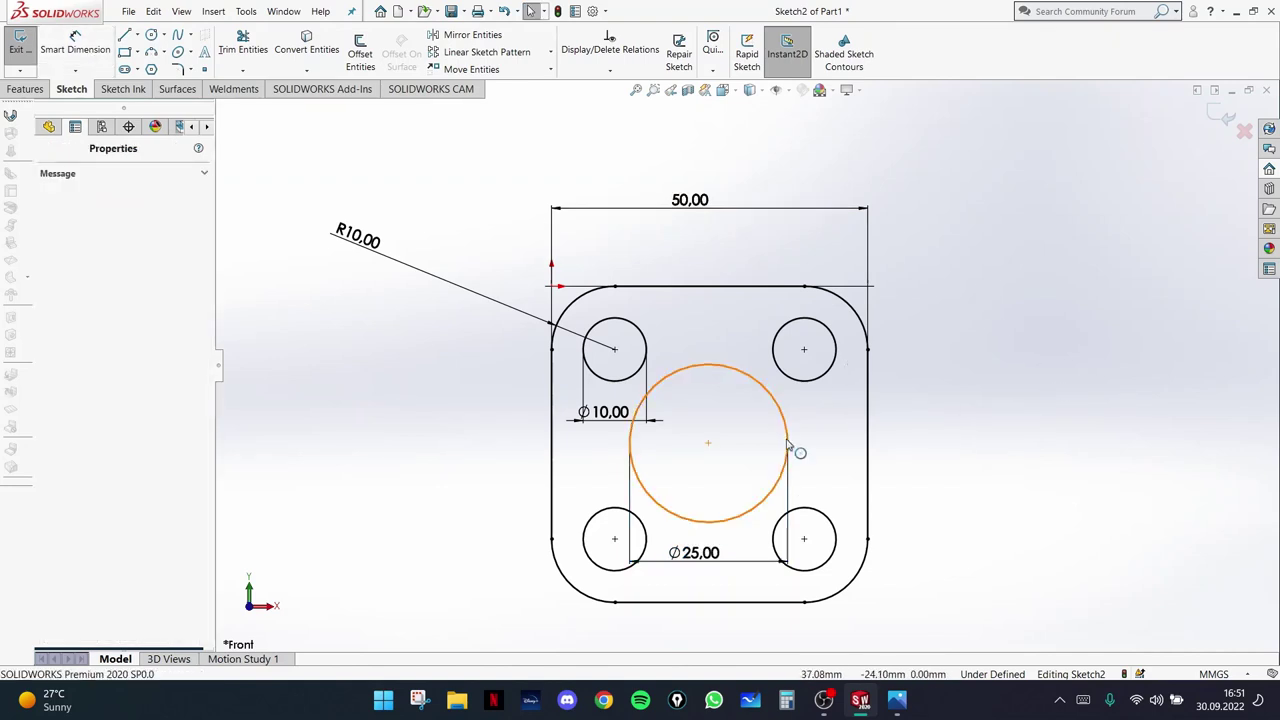
# - Add a Vertical relation between the central circle's centre and the midpoint of the plate's upper edge
pyautogui.click(709, 445)
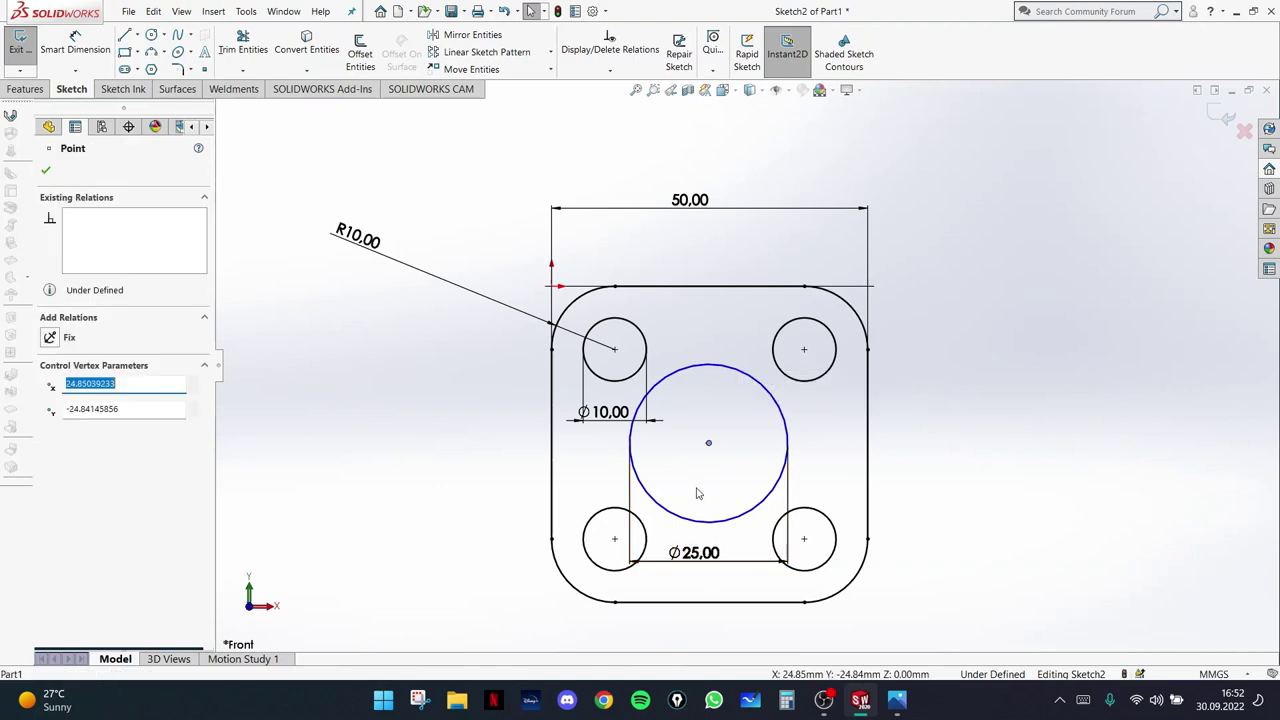
pyautogui.keyDown('ctrl'); pyautogui.click(708, 288); pyautogui.keyUp('ctrl')
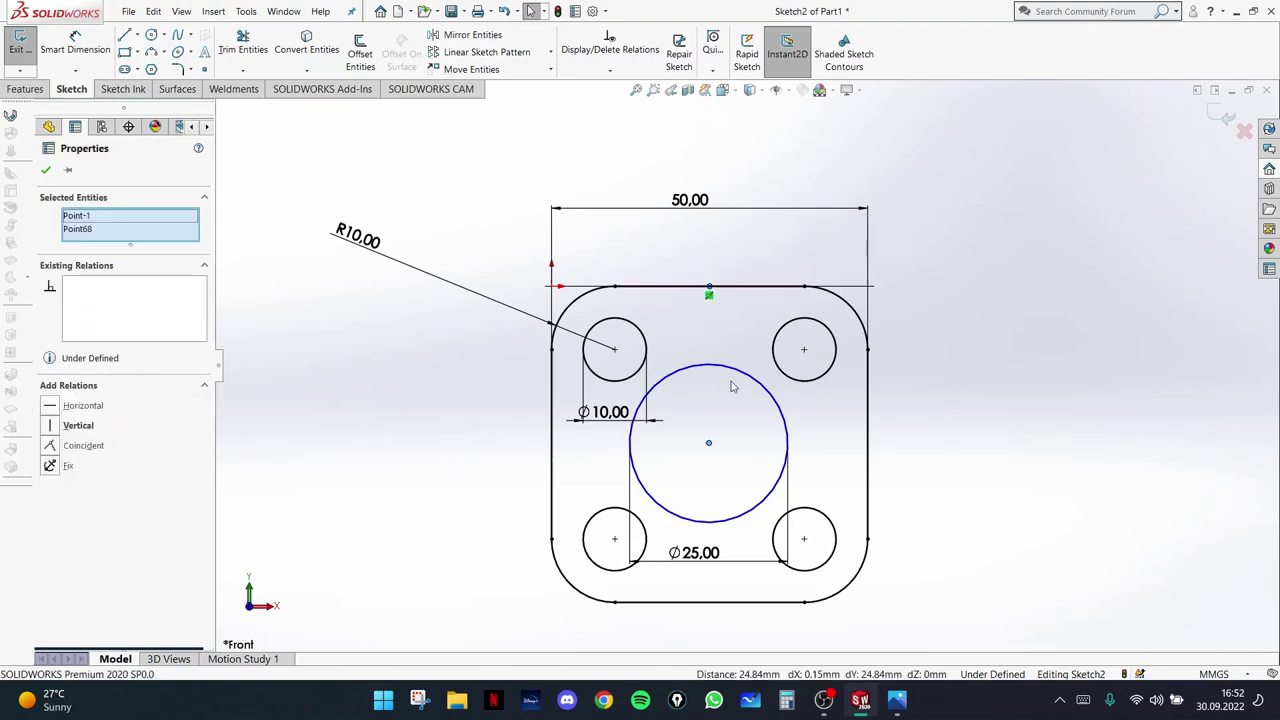
pyautogui.click(49, 428)
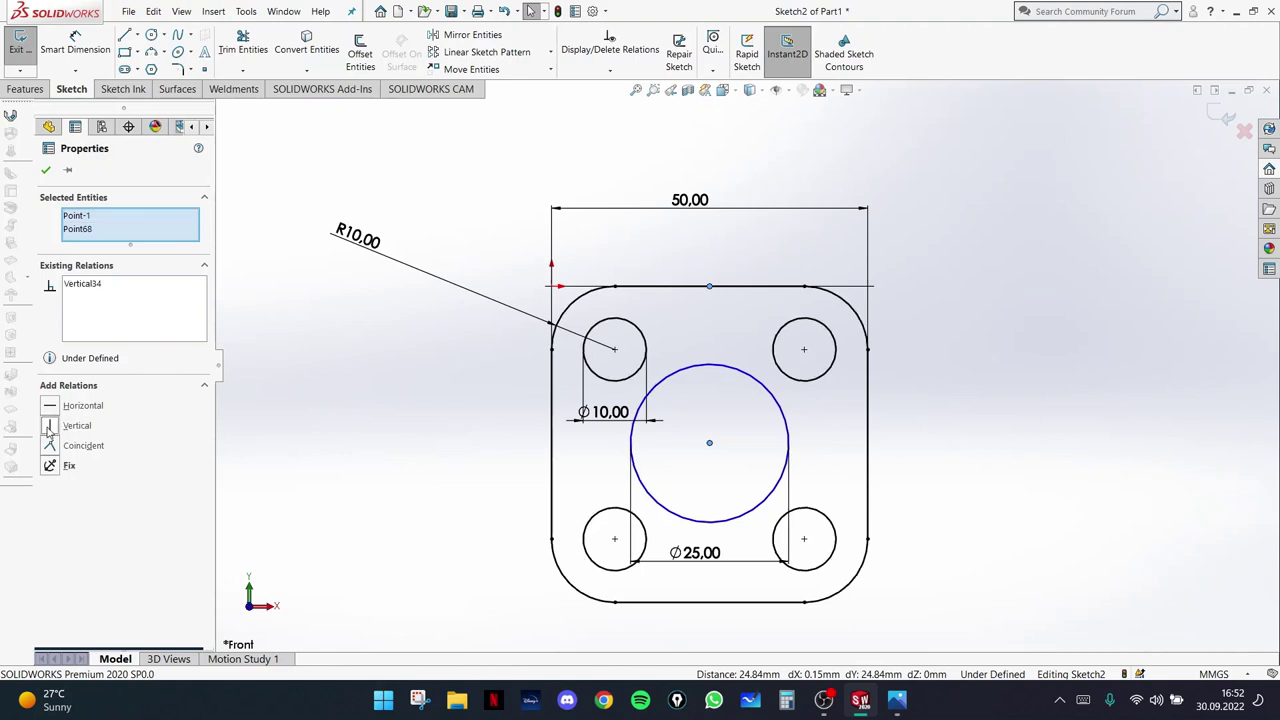
pyautogui.click(978, 469)
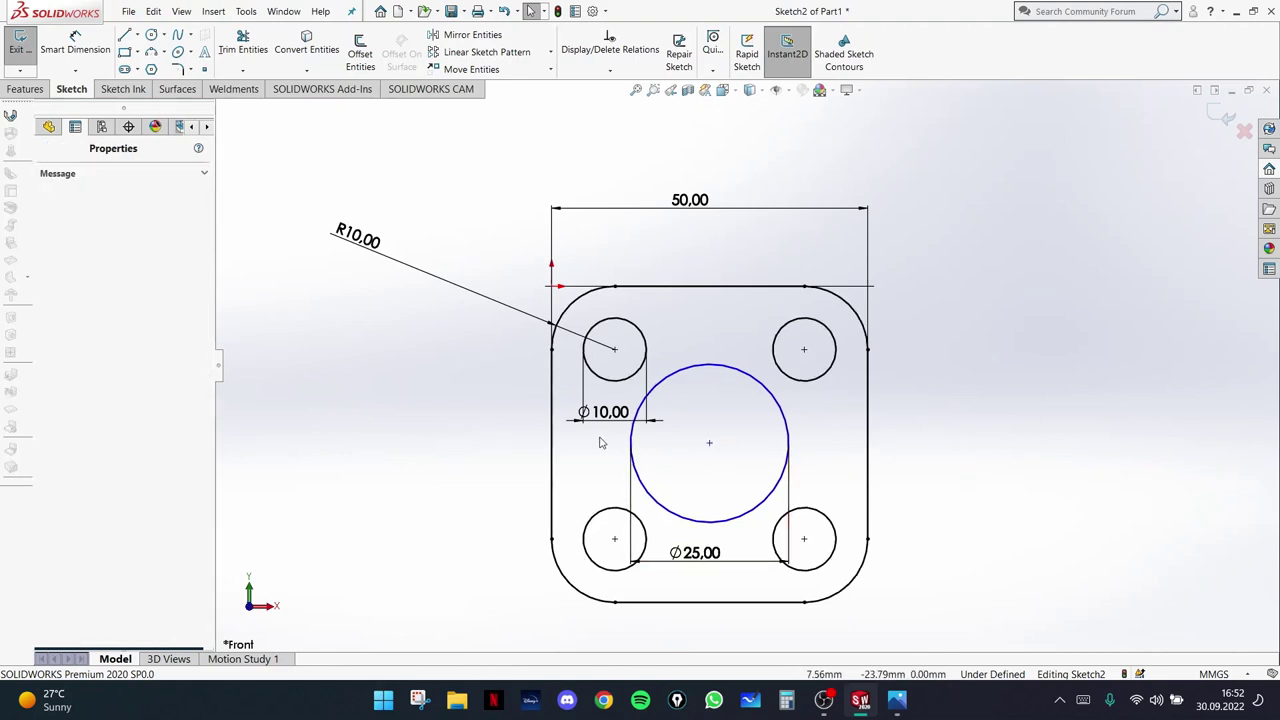
# - Add a Horizontal relation between the central circle's centre and the midpoint of the plate's left edge
pyautogui.click(550, 446)
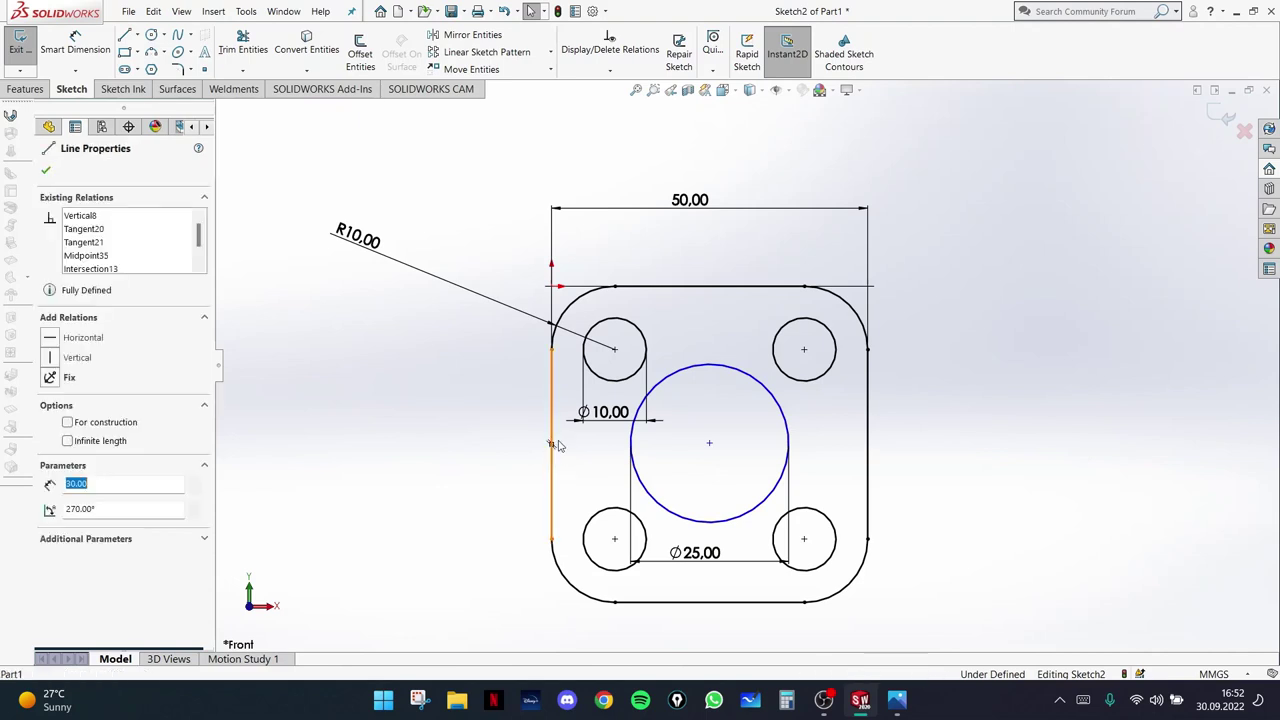
pyautogui.keyDown('ctrl'); pyautogui.click(712, 445); pyautogui.keyUp('ctrl')
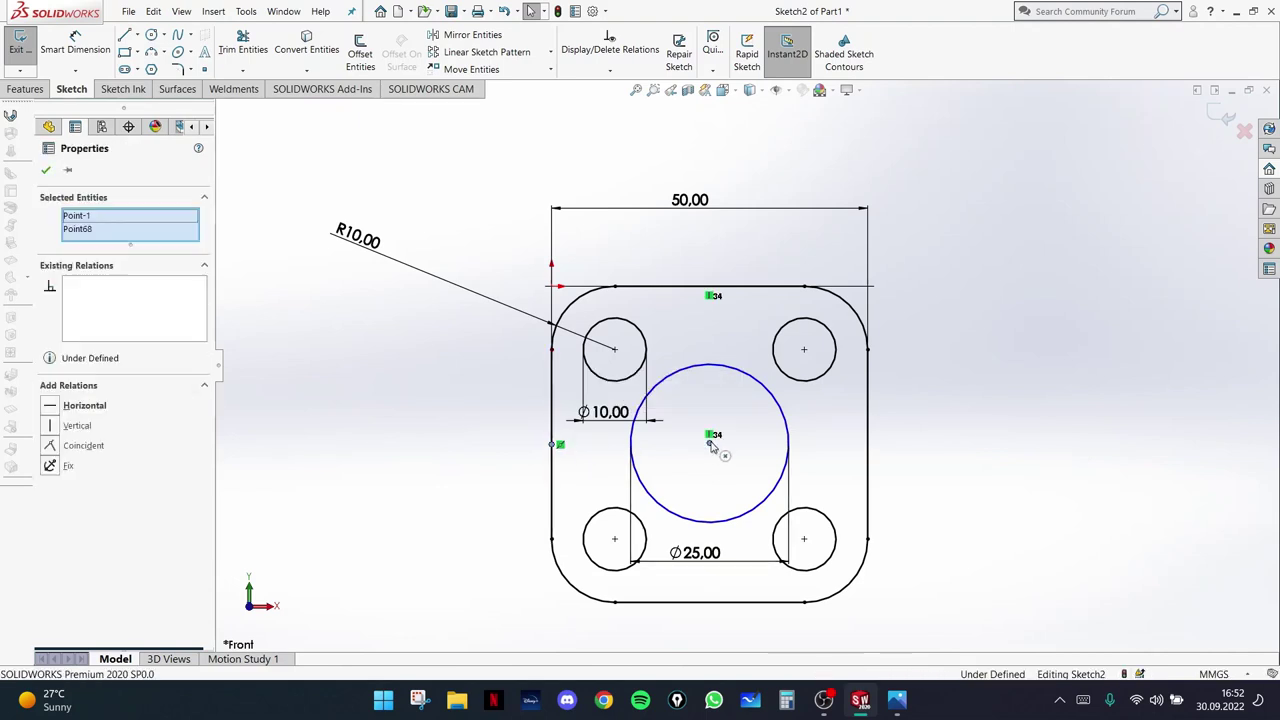
pyautogui.click(55, 408)
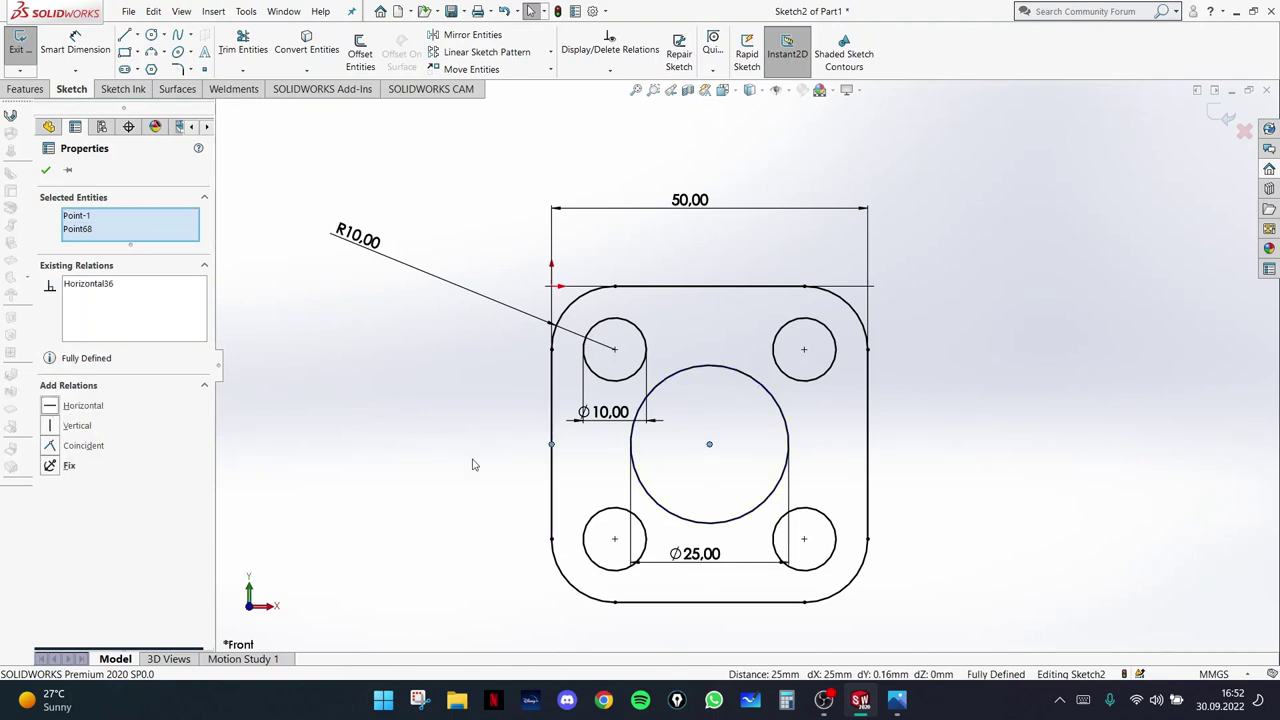
pyautogui.click(1043, 422)
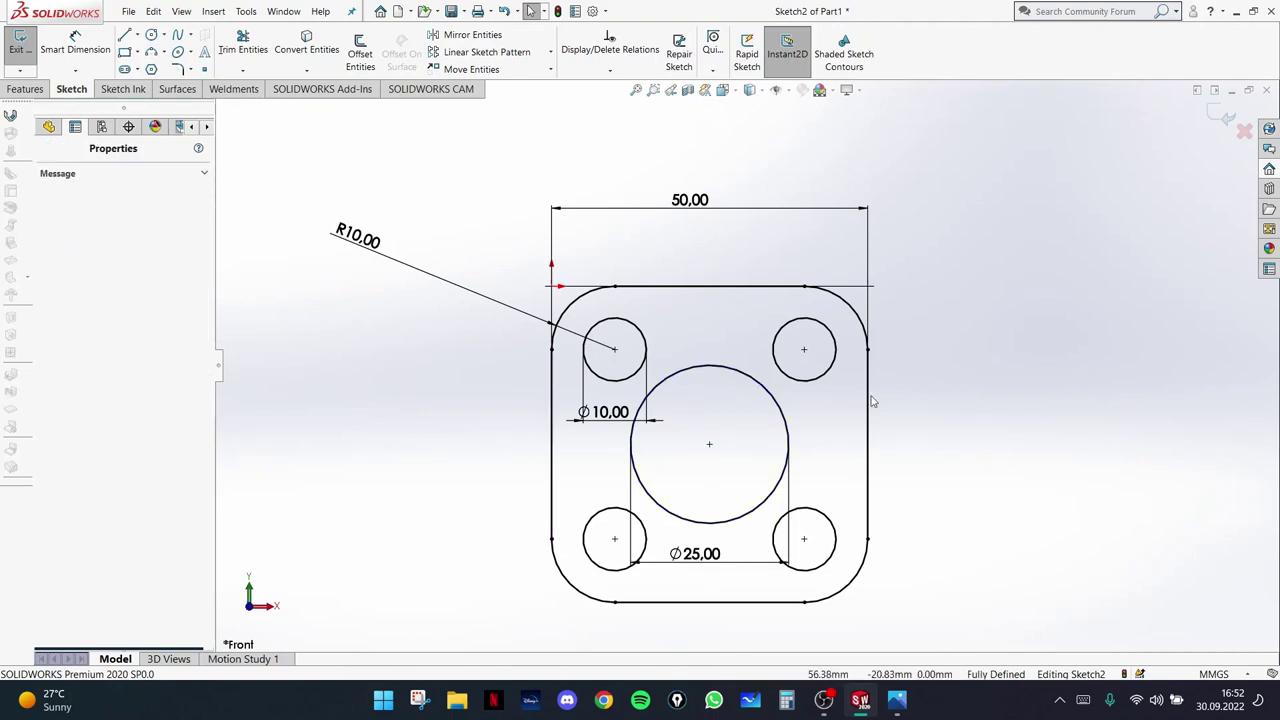
# - Move the R10, 10 mm and 25 mm dimensions closer to their geometry and compare the sketch with the reference drawing
pyautogui.moveTo(357, 236); pyautogui.dragTo(513, 302)
pyautogui.moveTo(620, 418); pyautogui.dragTo(621, 395)
pyautogui.moveTo(718, 565); pyautogui.dragTo(716, 452)
pyautogui.click(971, 426)
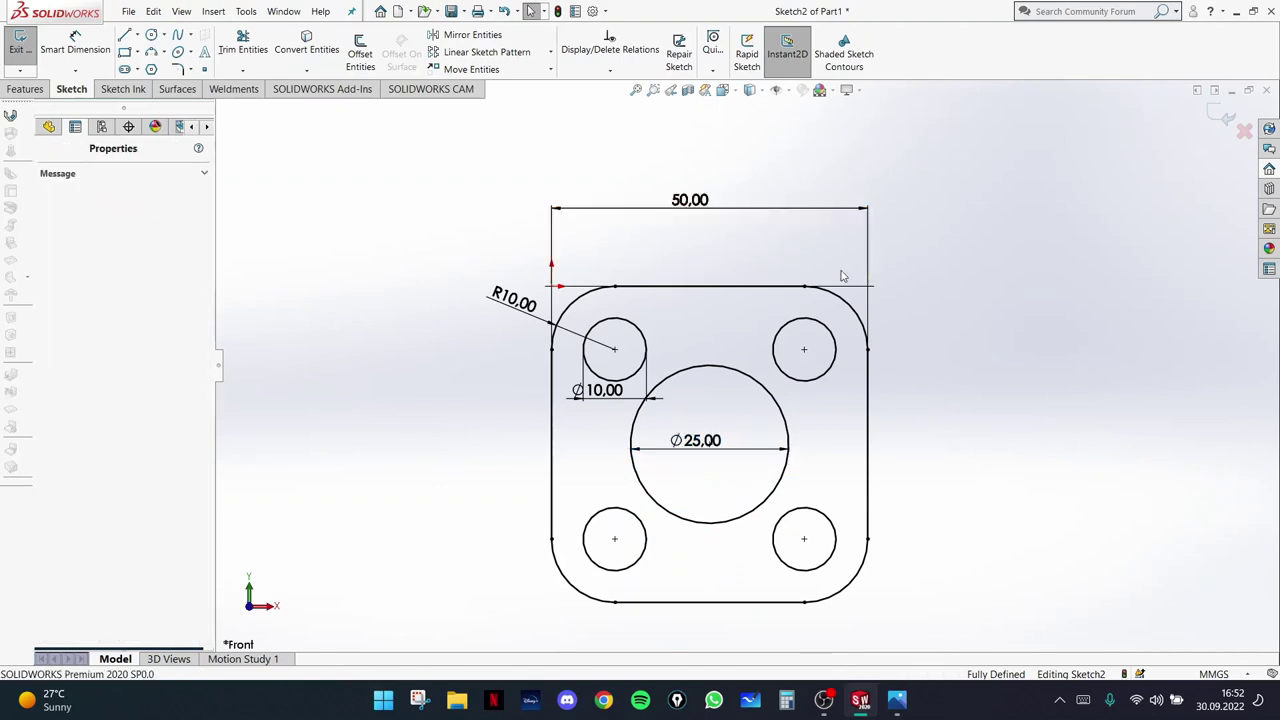
pyautogui.click(897, 701)
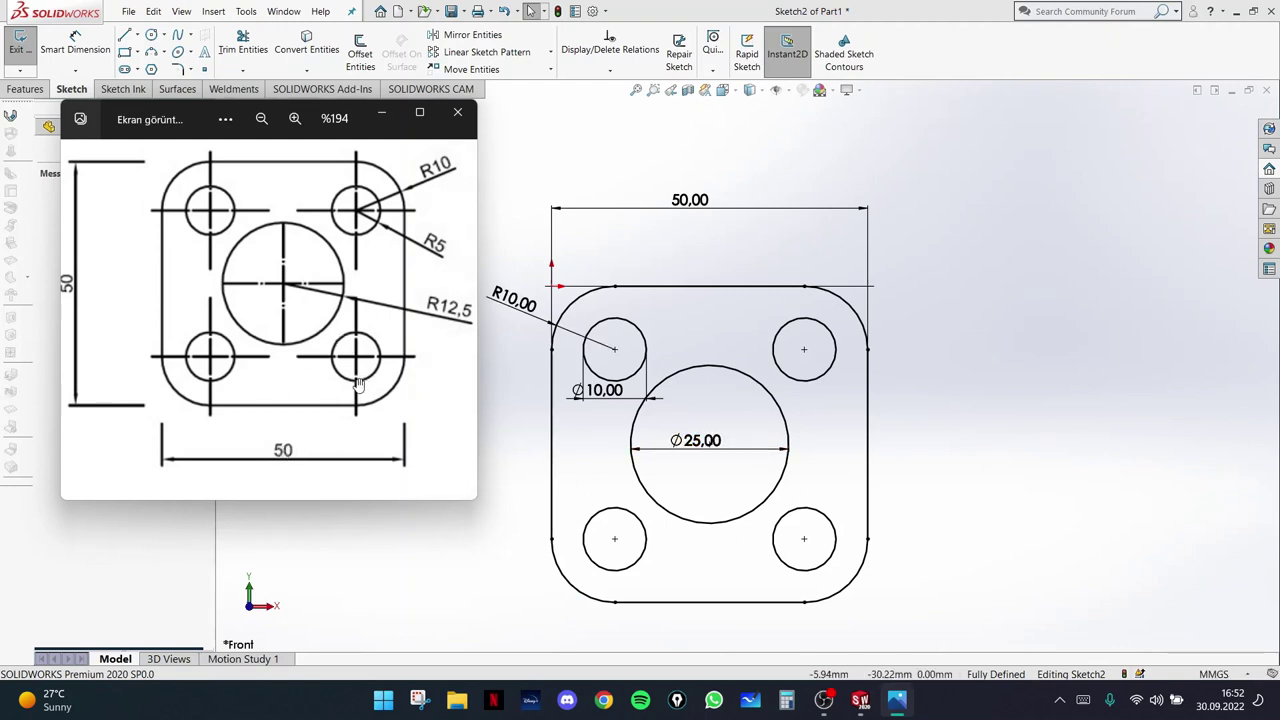
pyautogui.click(382, 113)
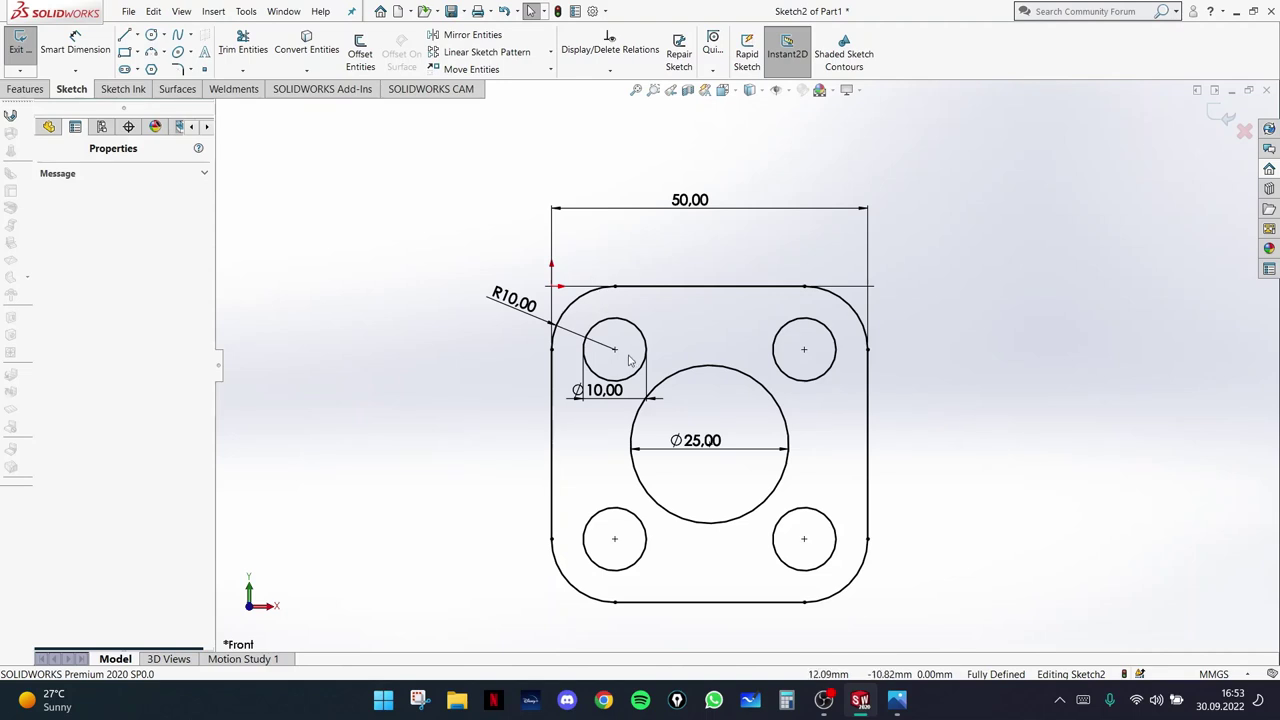
# - Delete the whole plate sketch, including all circles, lines, fillets and dimensions
pyautogui.scroll(-2, 753, 353)
pyautogui.scroll(8, 772, 380)
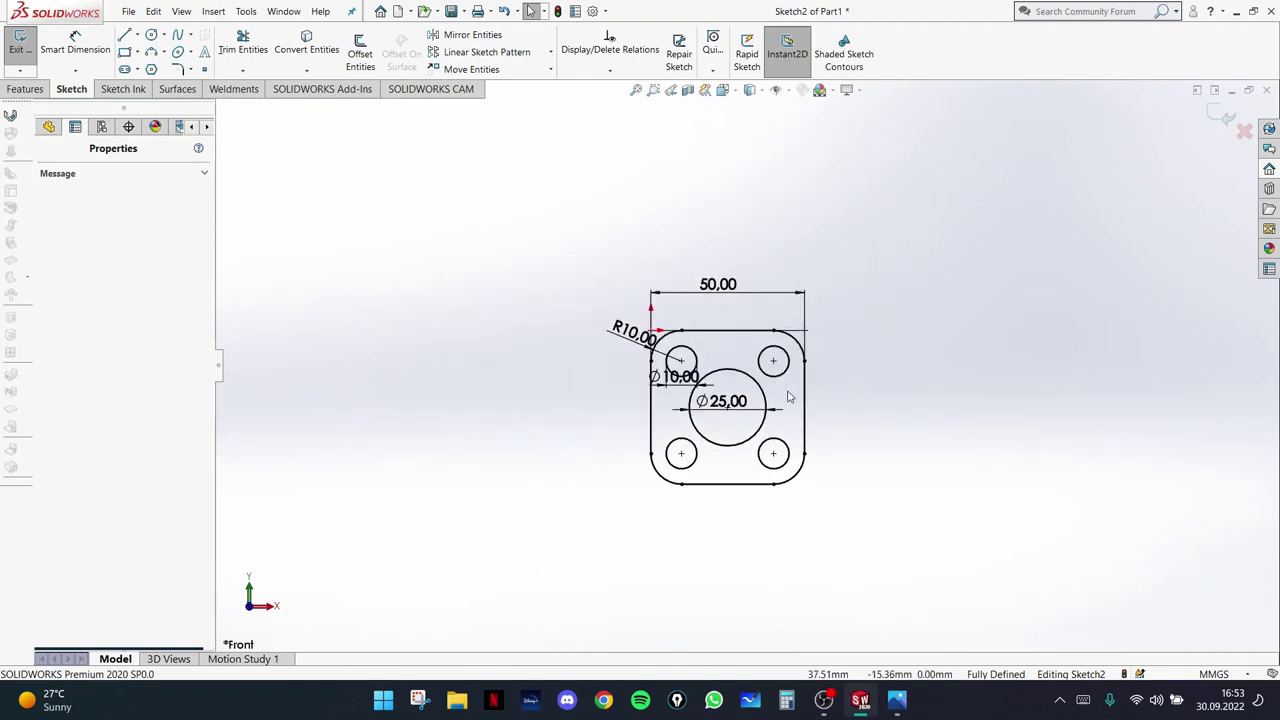
pyautogui.scroll(-5, 790, 397)
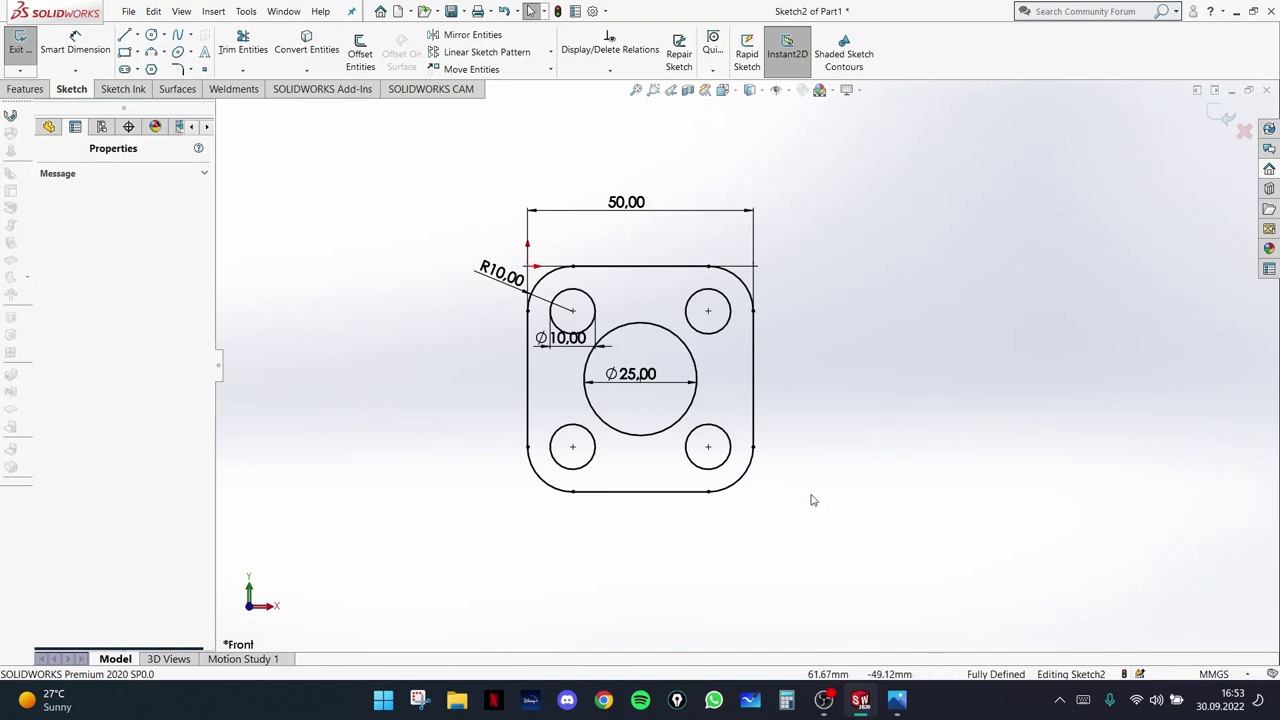
pyautogui.moveTo(822, 529); pyautogui.dragTo(451, 178)
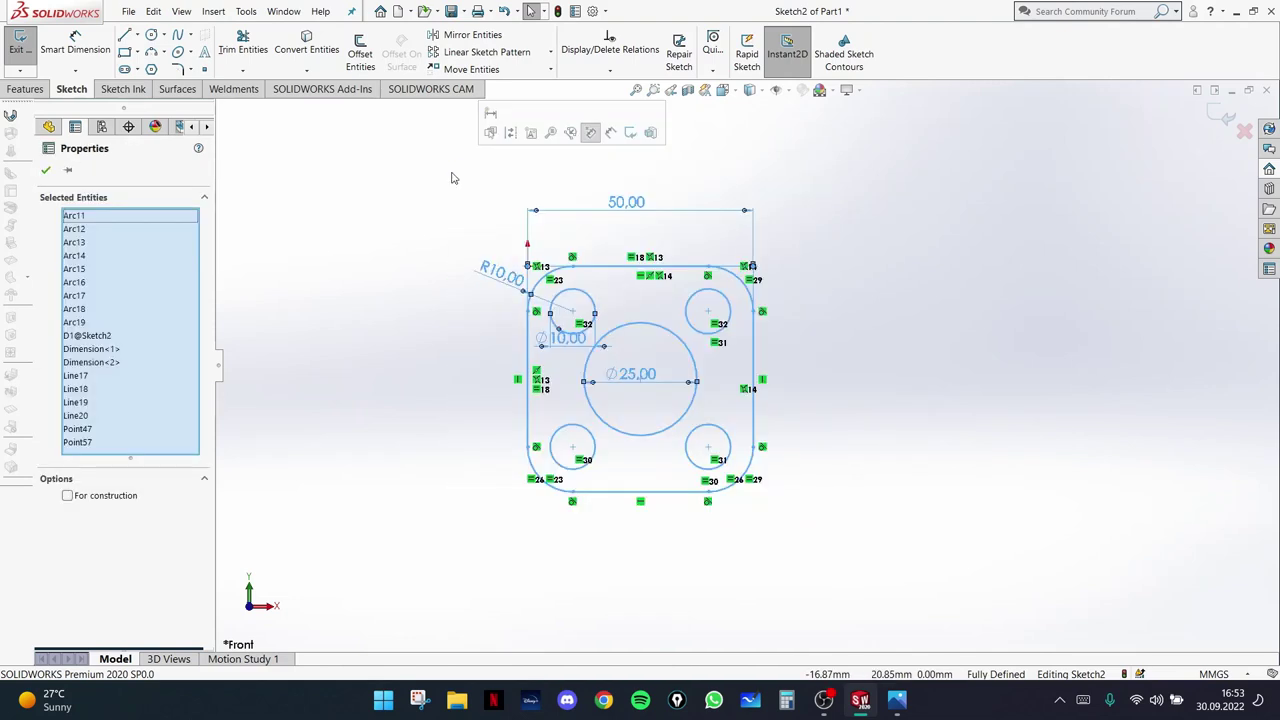
pyautogui.press('Delete')
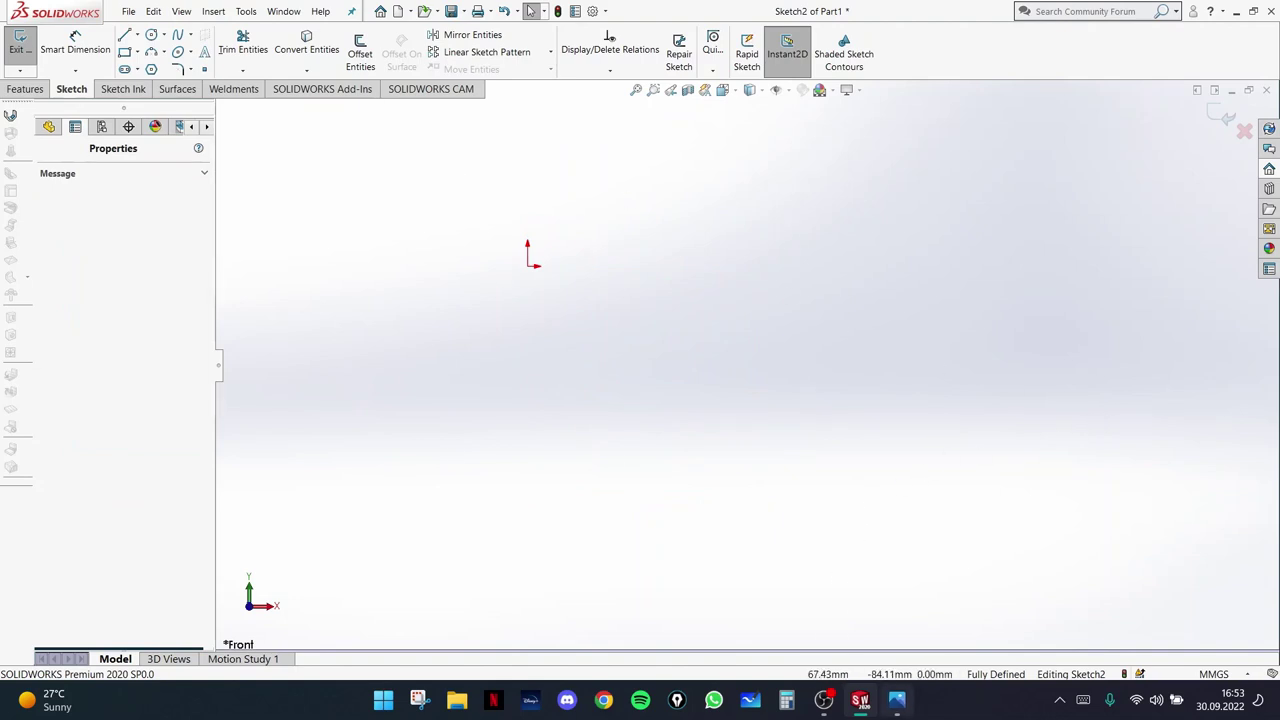
# - Switch to the image viewer and examine the next reference drawing, the round flange with six small holes, including its radii
pyautogui.click(896, 700)
pyautogui.scroll(-3, 363, 404)
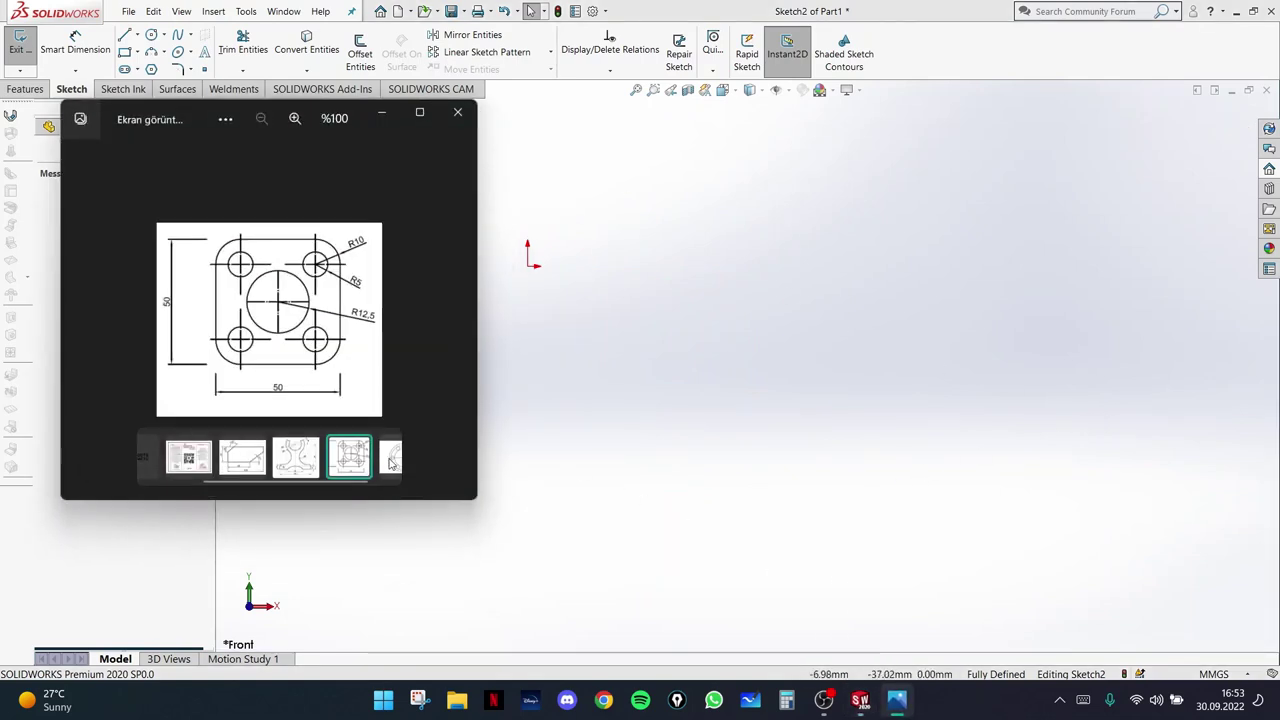
pyautogui.press('Right')
pyautogui.scroll(3, 266, 308)
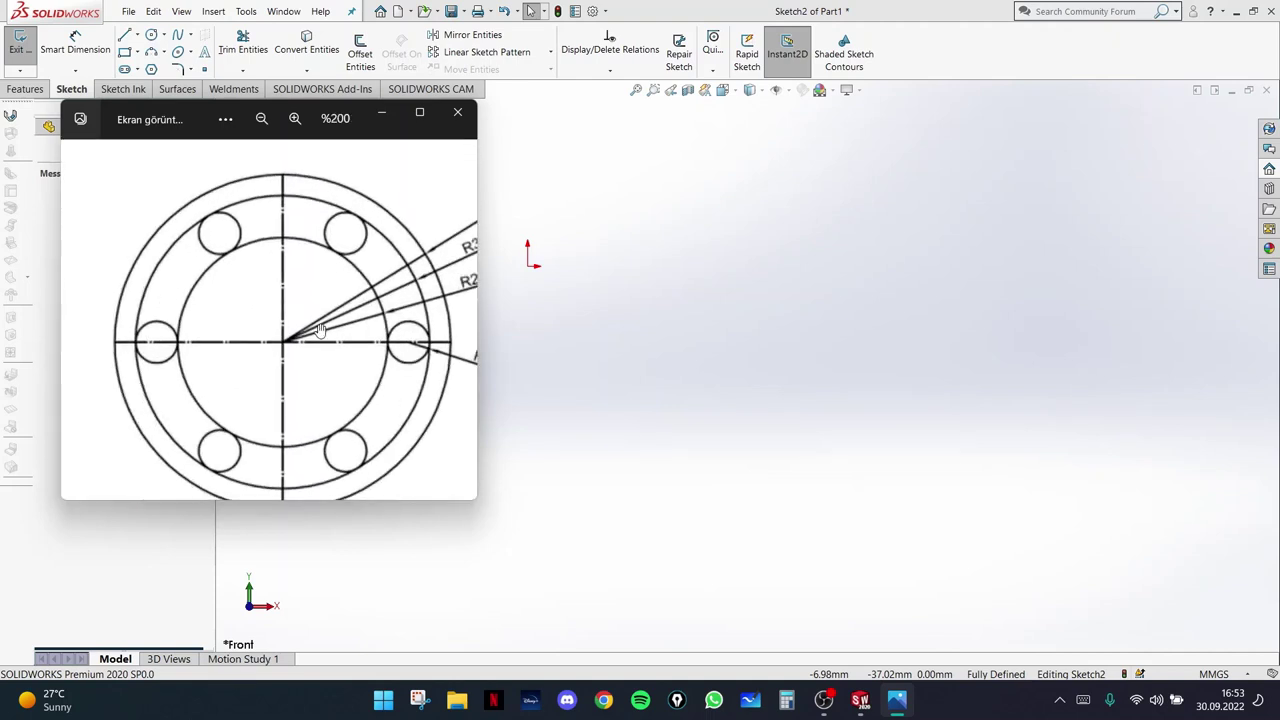
pyautogui.scroll(-1, 285, 315)
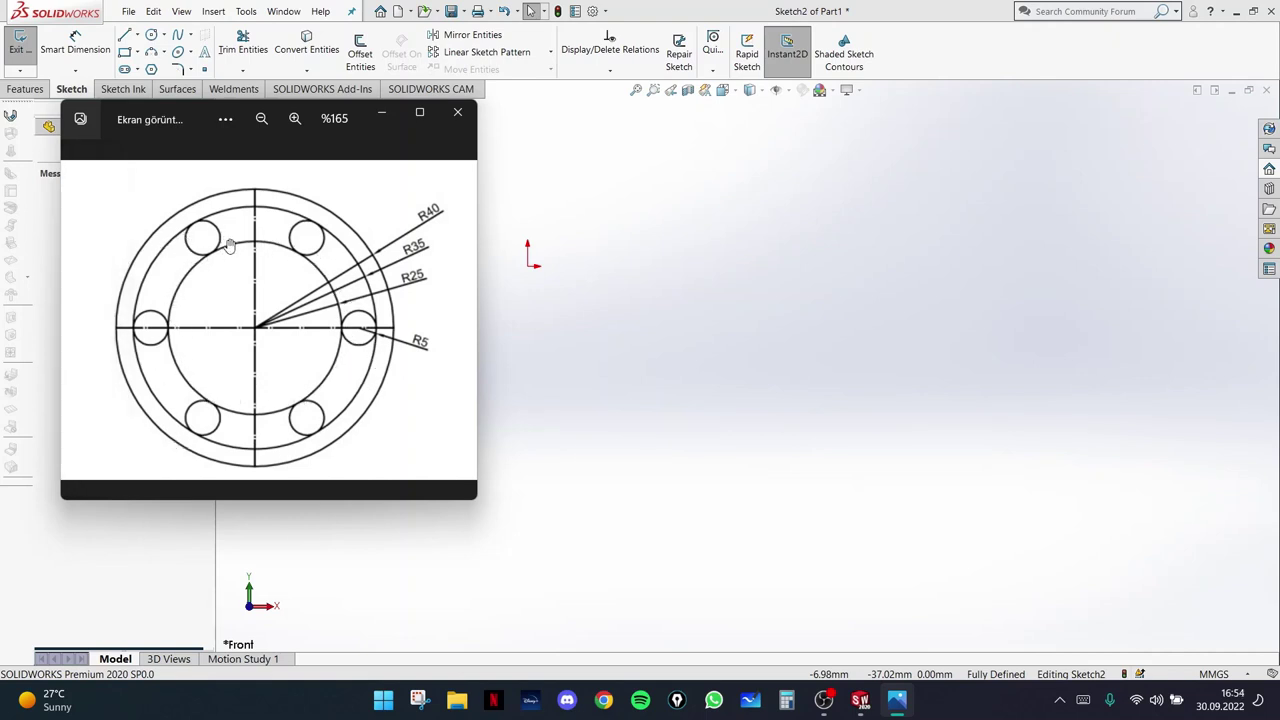
pyautogui.click(378, 116)
# - Sketch three concentric circles centred on the origin, the outermost with a radius of about 25 mm
pyautogui.click(151, 34)
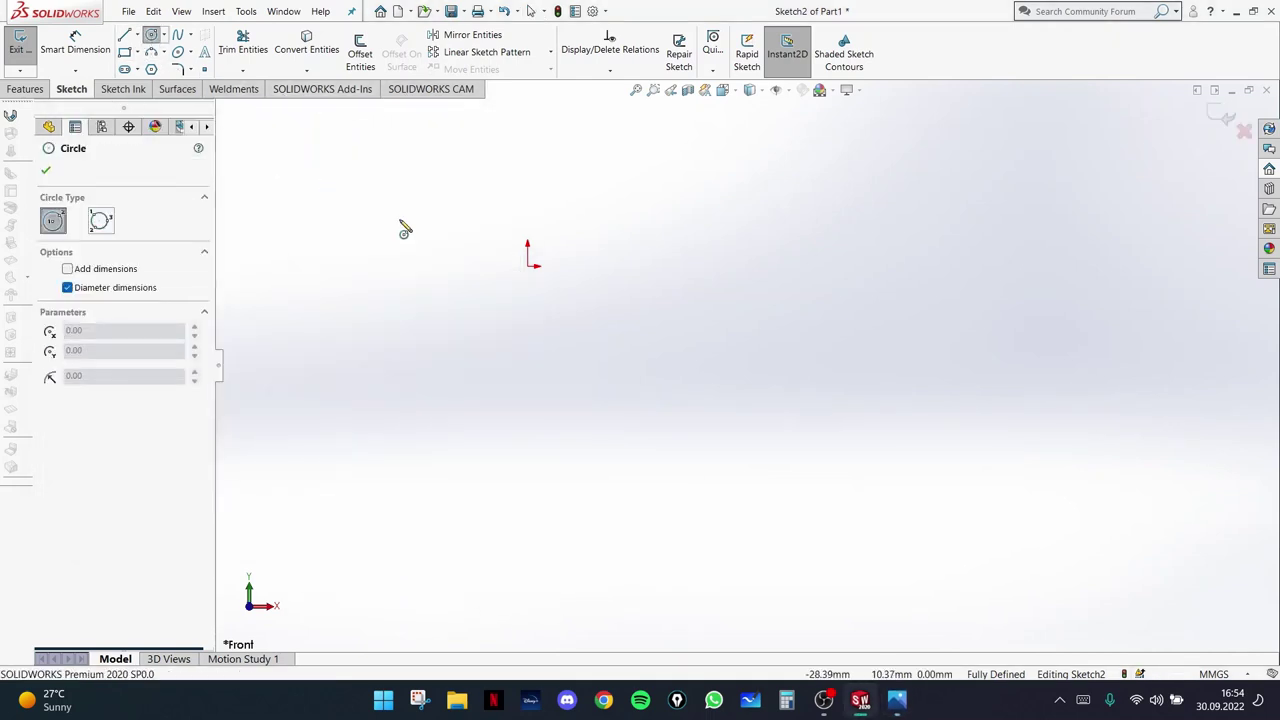
pyautogui.click(529, 270)
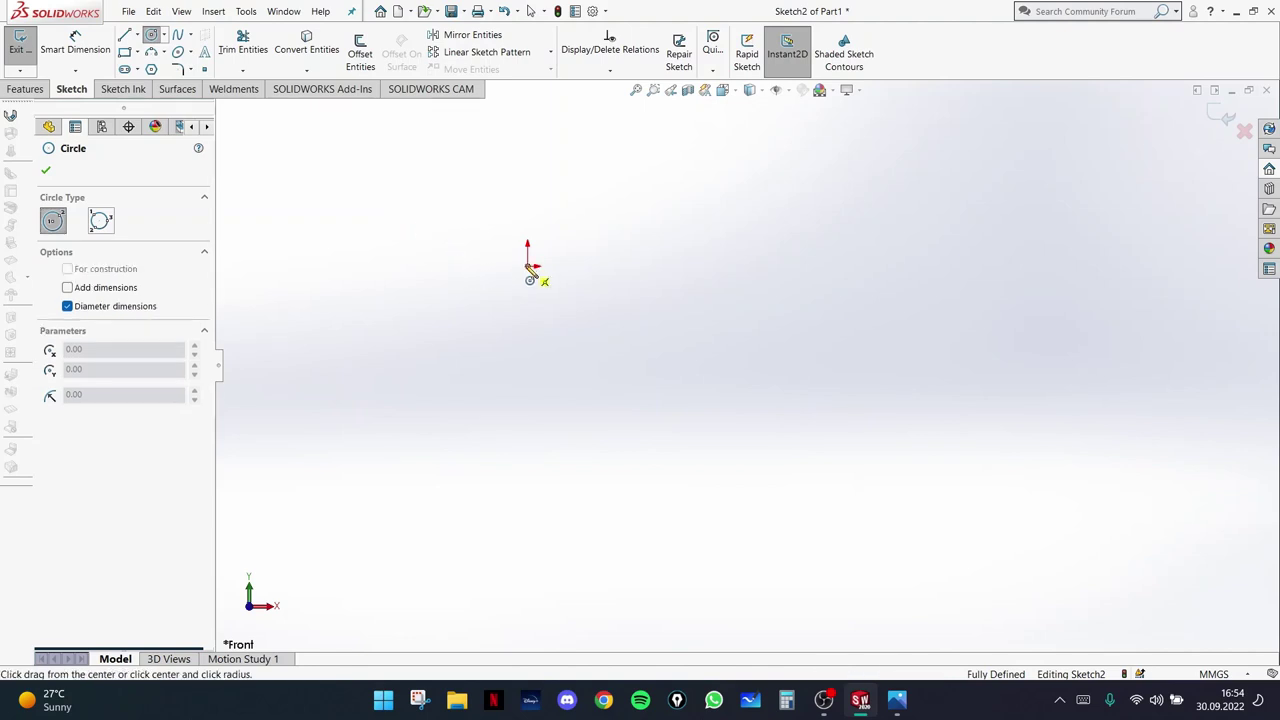
pyautogui.click(446, 188)
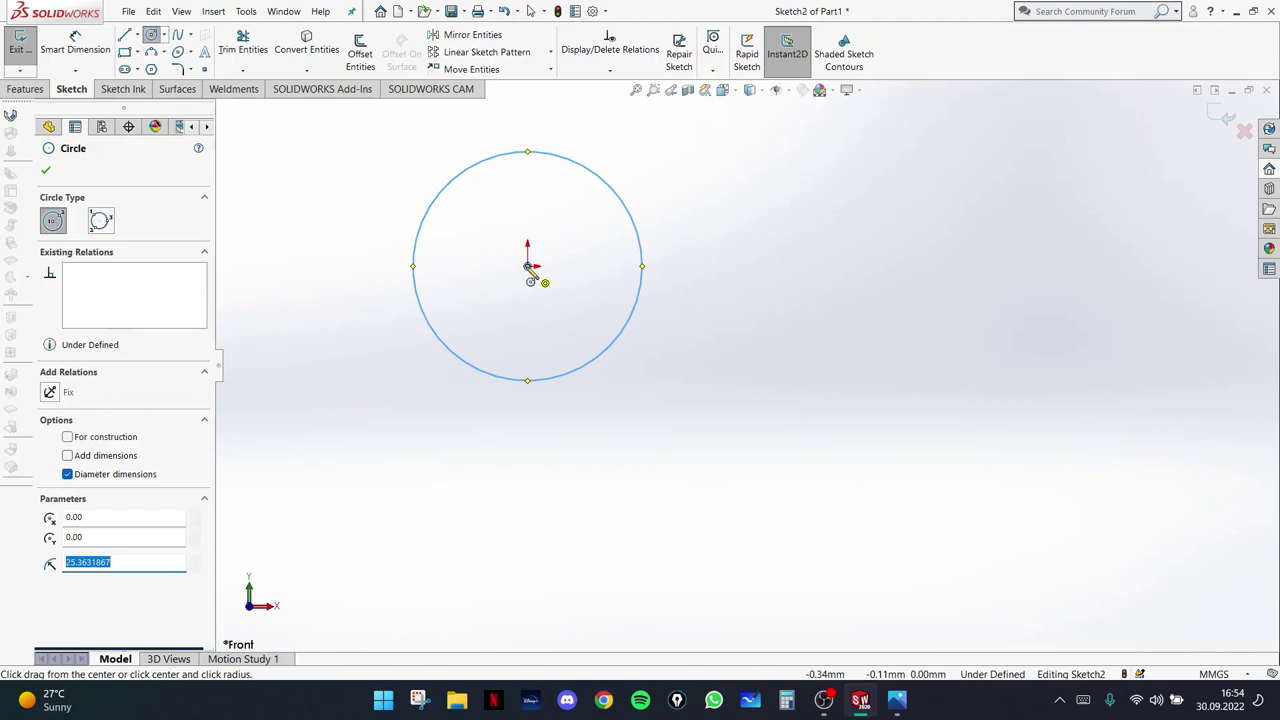
pyautogui.click(527, 266)
pyautogui.click(480, 194)
pyautogui.click(528, 266)
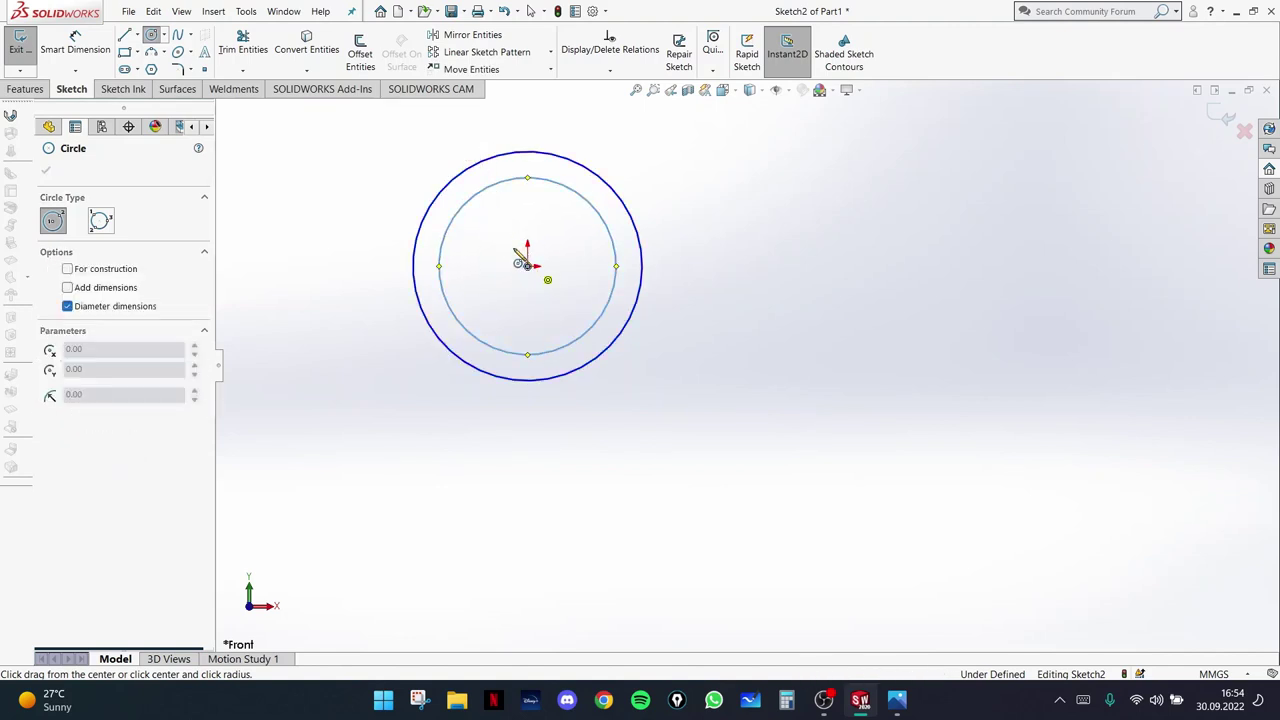
pyautogui.click(484, 237)
# - Check the reference drawing and dimension the outermost circle's diameter as 80 mm, placing the dimension below the origin
pyautogui.click(78, 48)
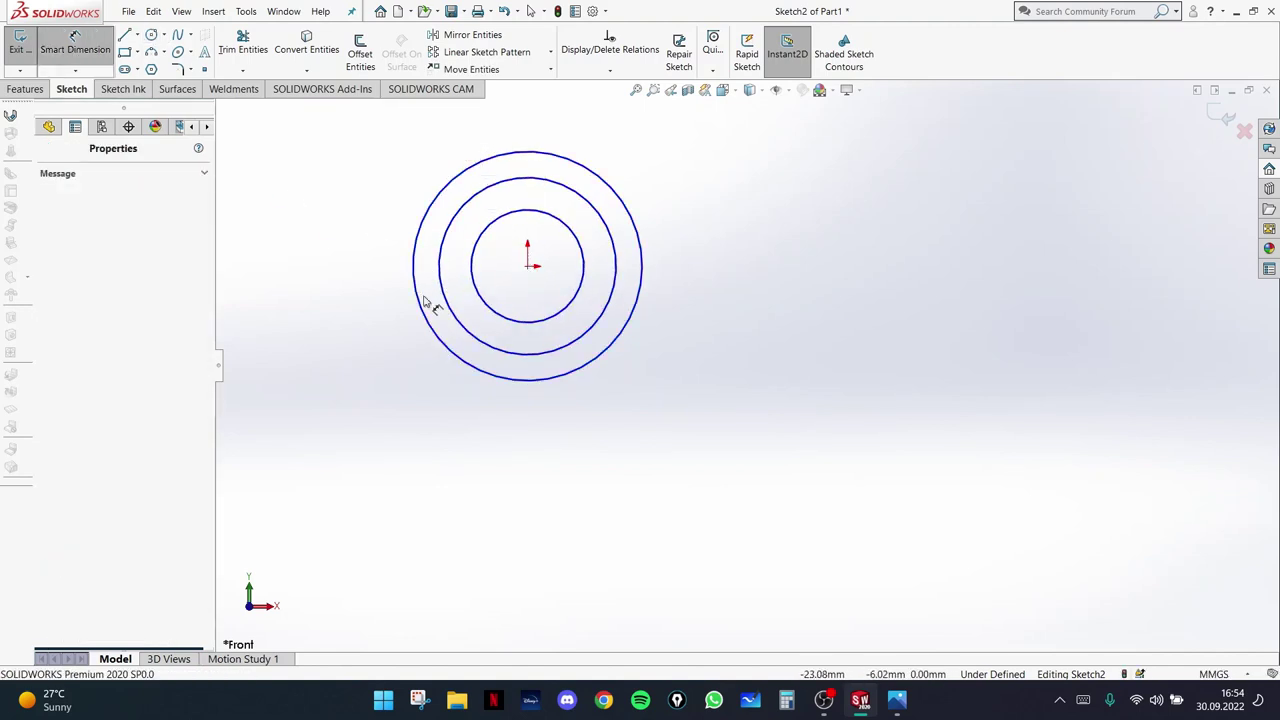
pyautogui.click(897, 700)
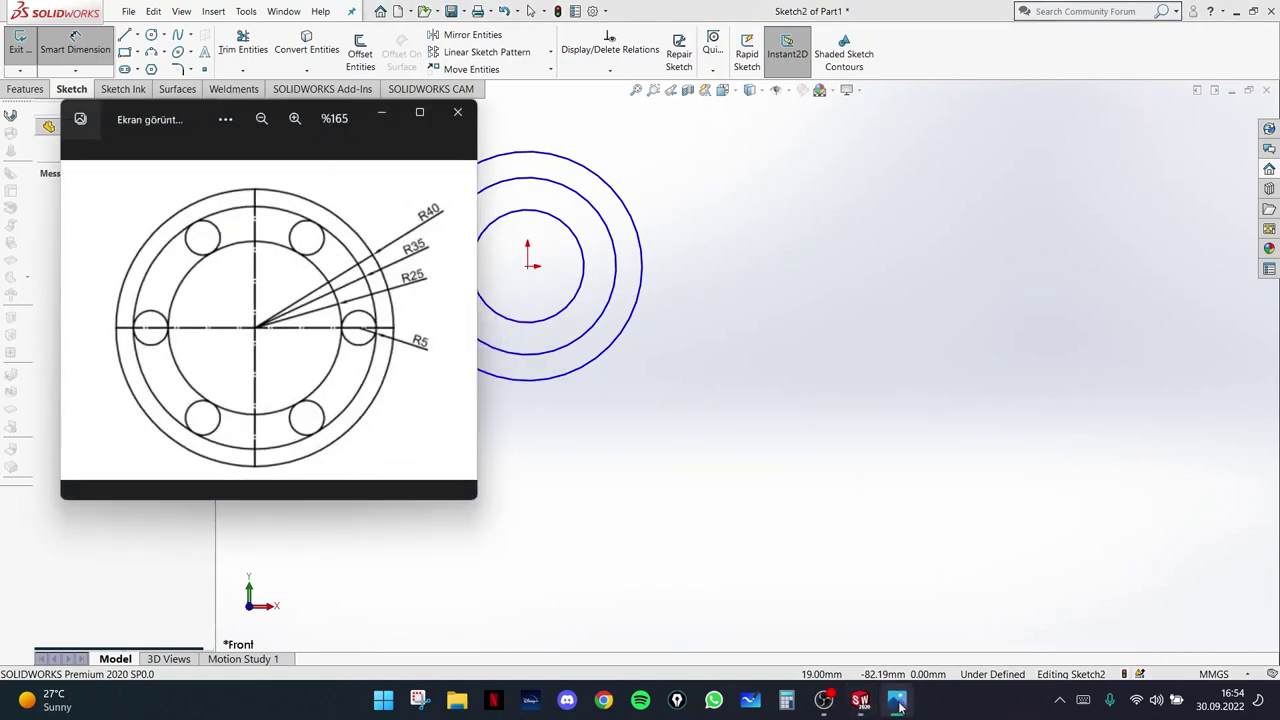
pyautogui.click(897, 701)
pyautogui.click(542, 380)
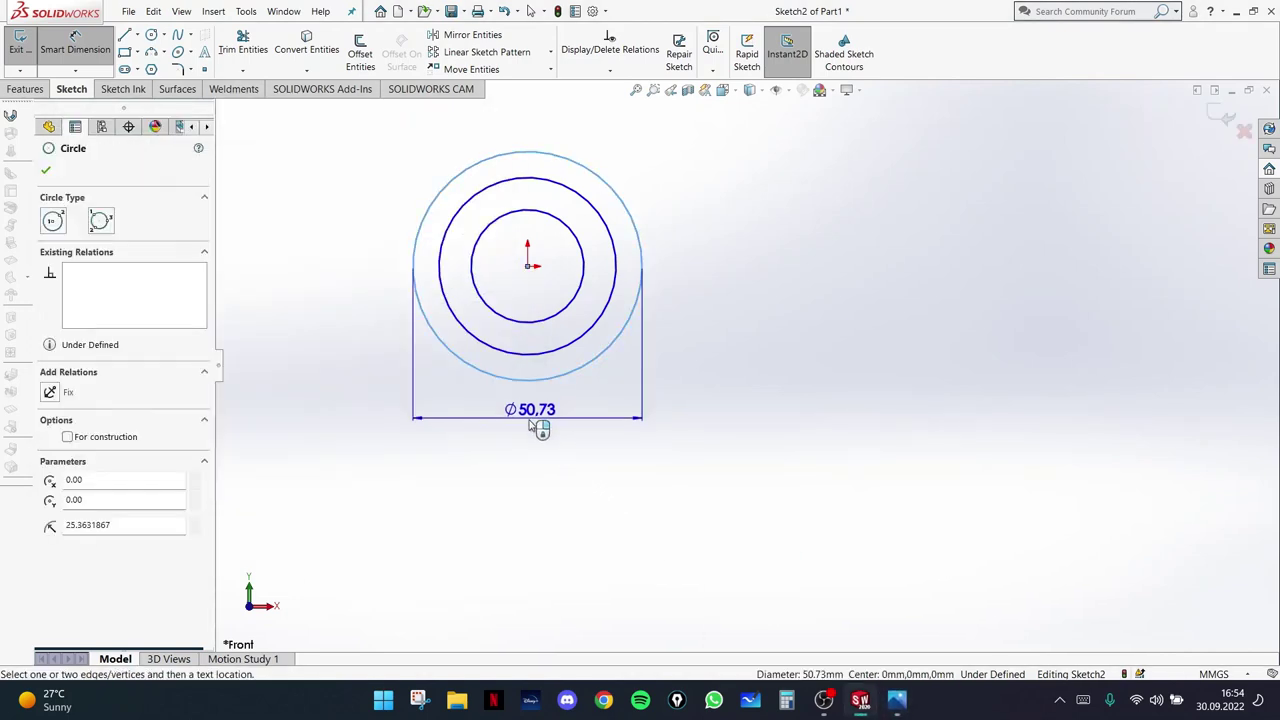
pyautogui.click(532, 426)
pyautogui.write('80')
pyautogui.press('Return')
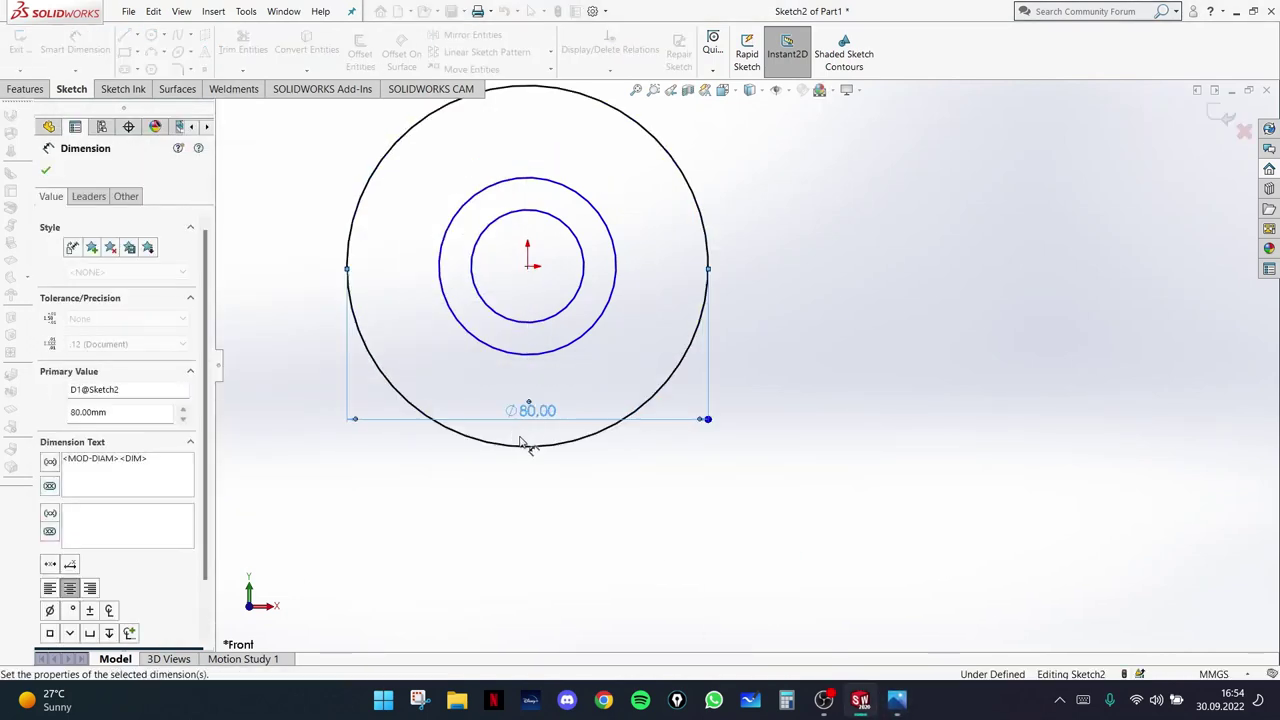
# - Check the reference drawing and dimension the middle circle's diameter as 70 mm
pyautogui.click(897, 700)
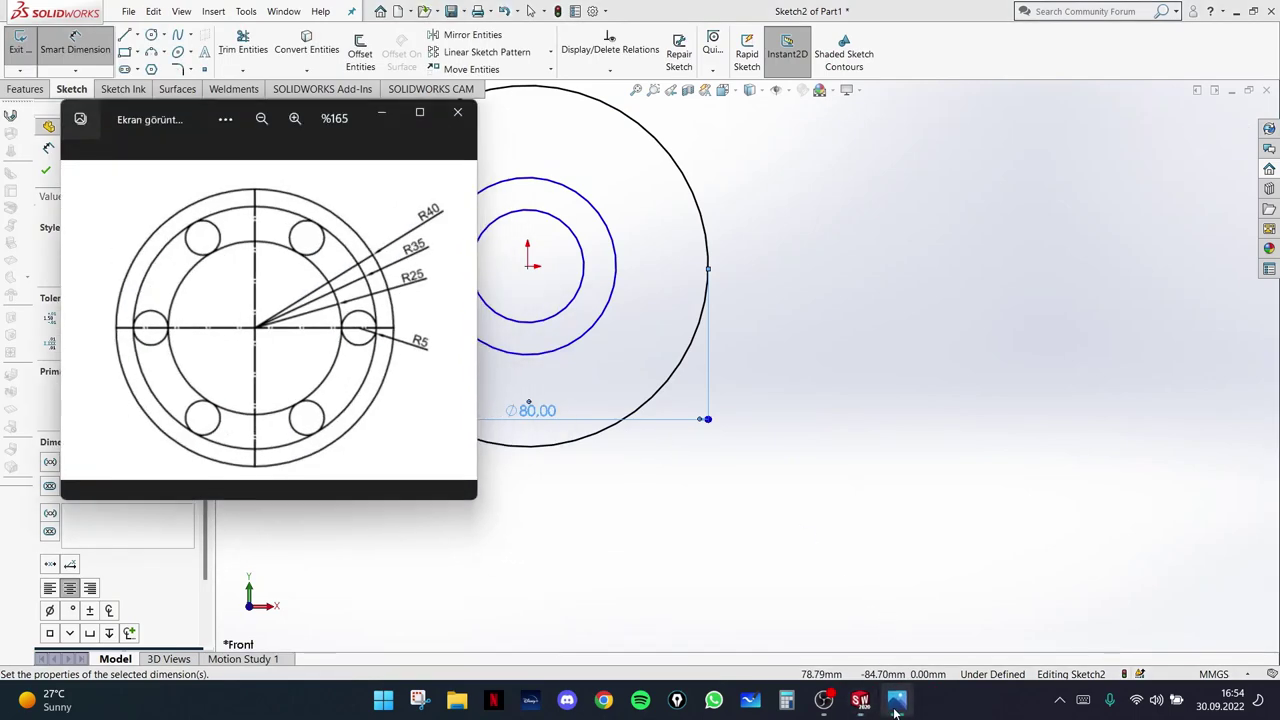
pyautogui.click(897, 705)
pyautogui.click(540, 355)
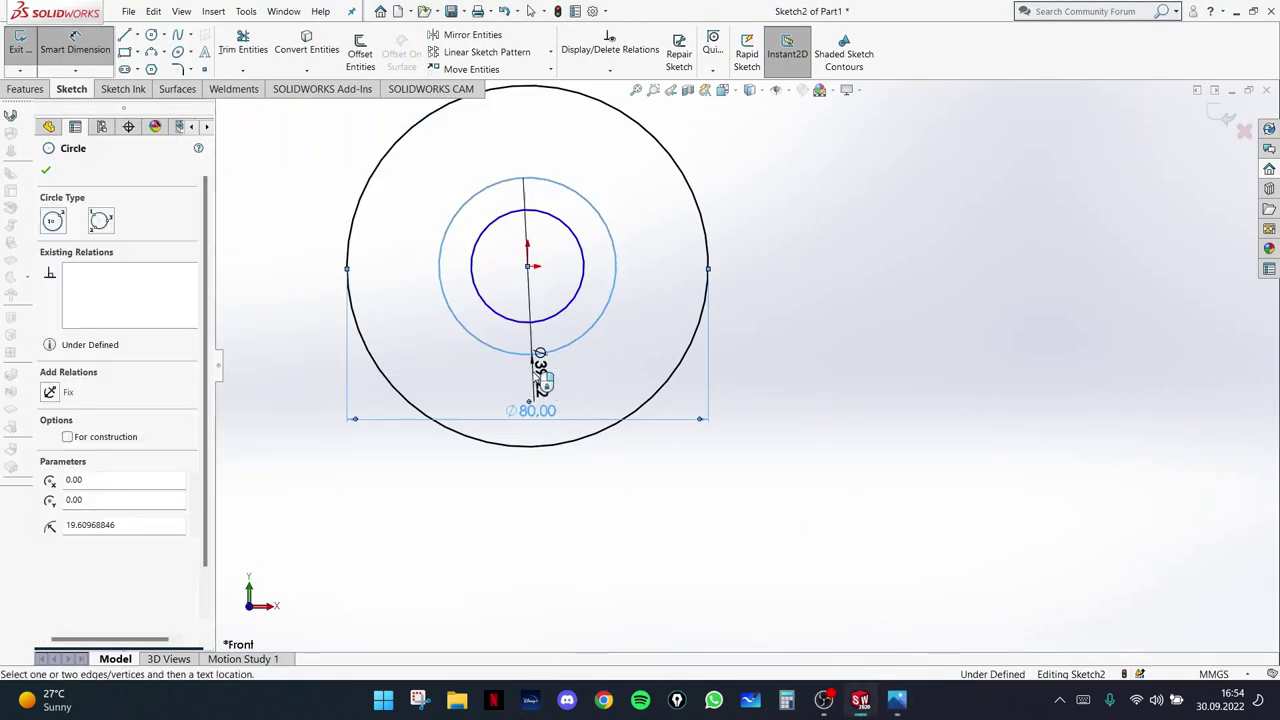
pyautogui.click(538, 376)
pyautogui.write('7')
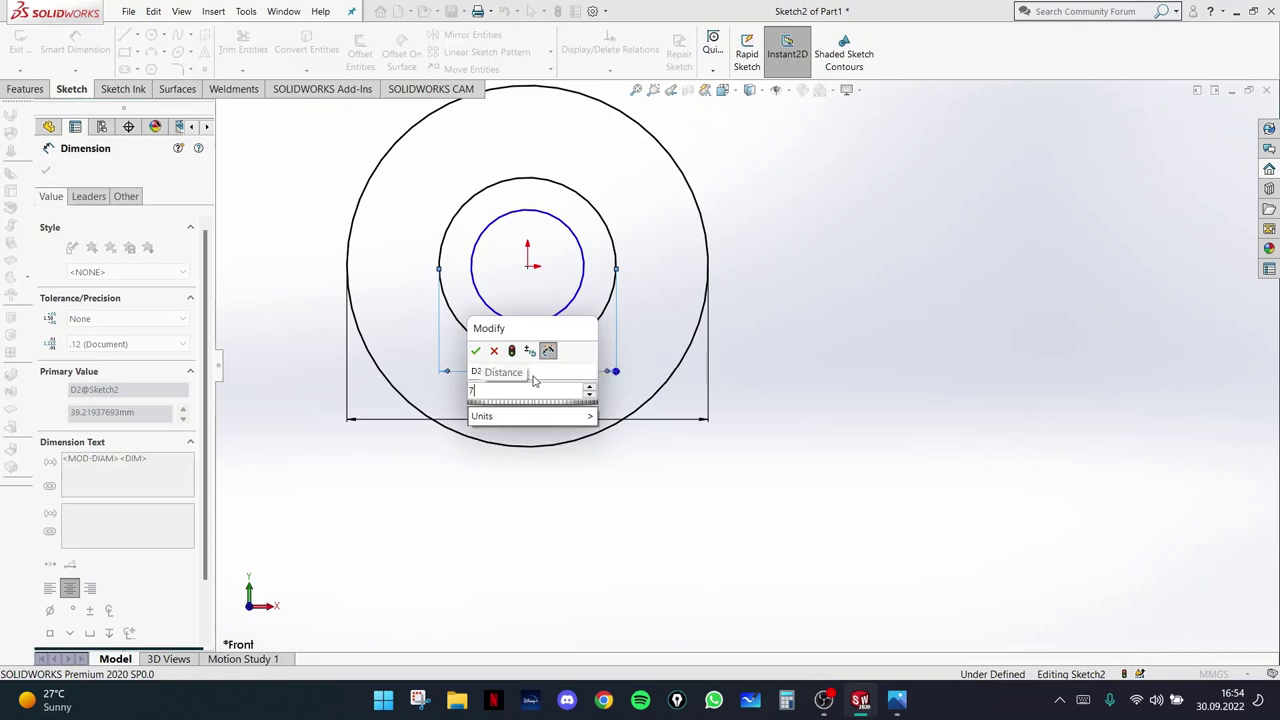
pyautogui.write('0')
pyautogui.press('Return')
# - Check the reference drawing again and dimension the innermost circle's diameter as 50 mm
pyautogui.click(895, 703)
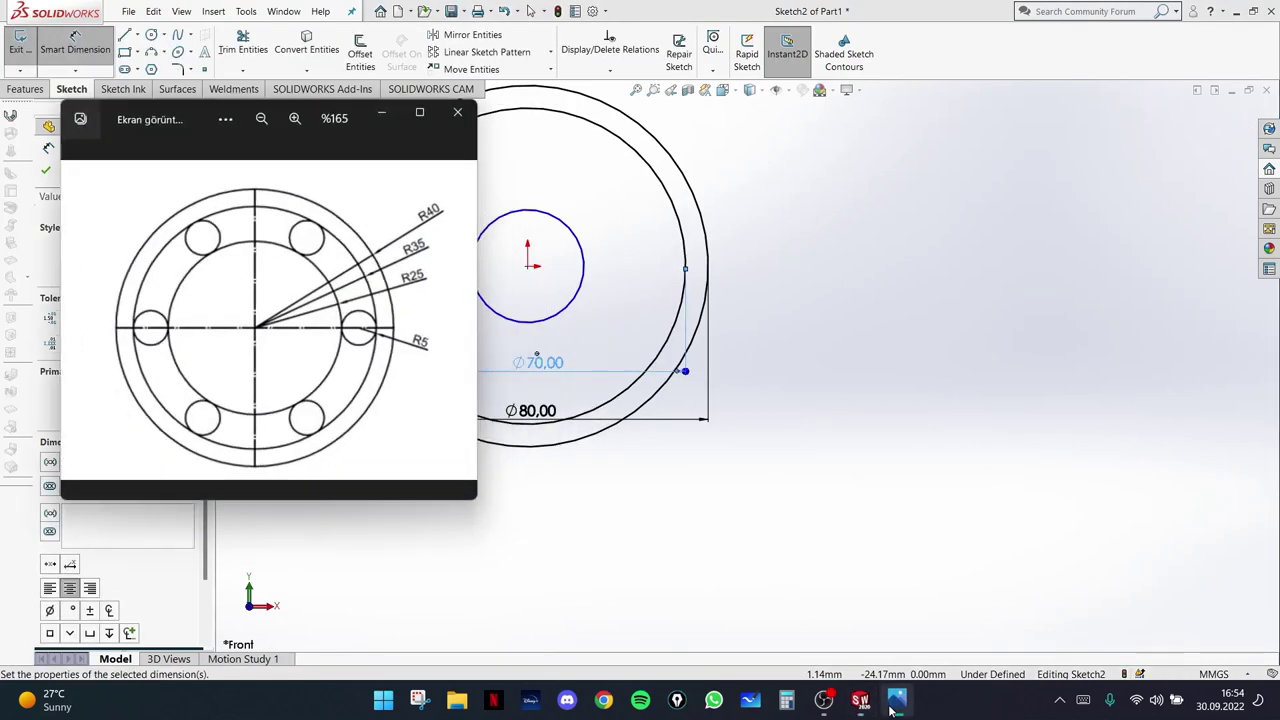
pyautogui.click(895, 703)
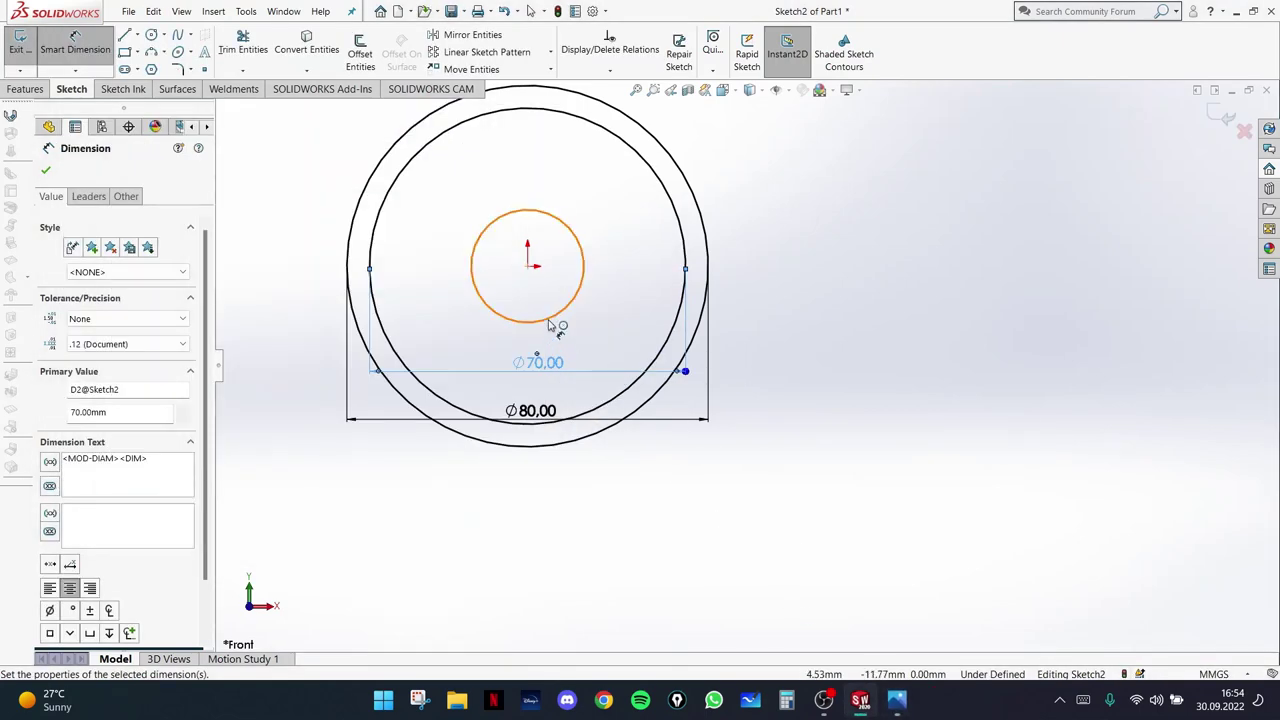
pyautogui.click(550, 316)
pyautogui.click(550, 336)
pyautogui.write('50')
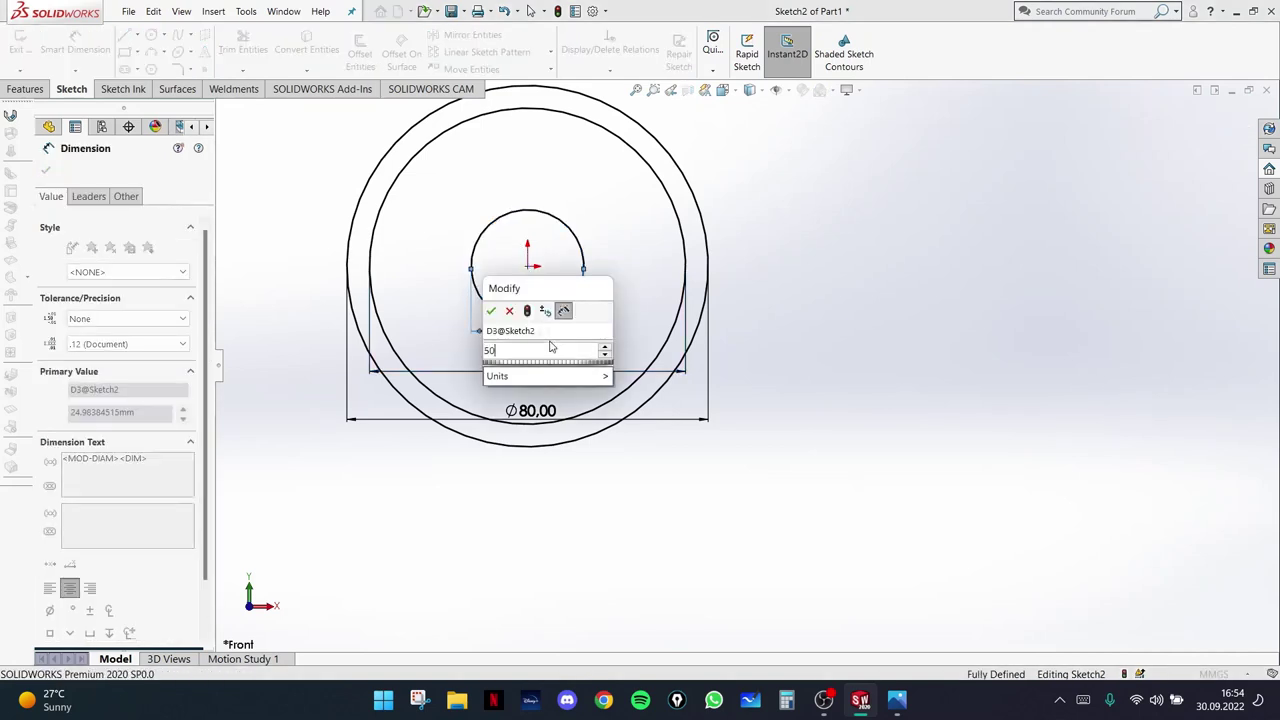
pyautogui.press('Return')
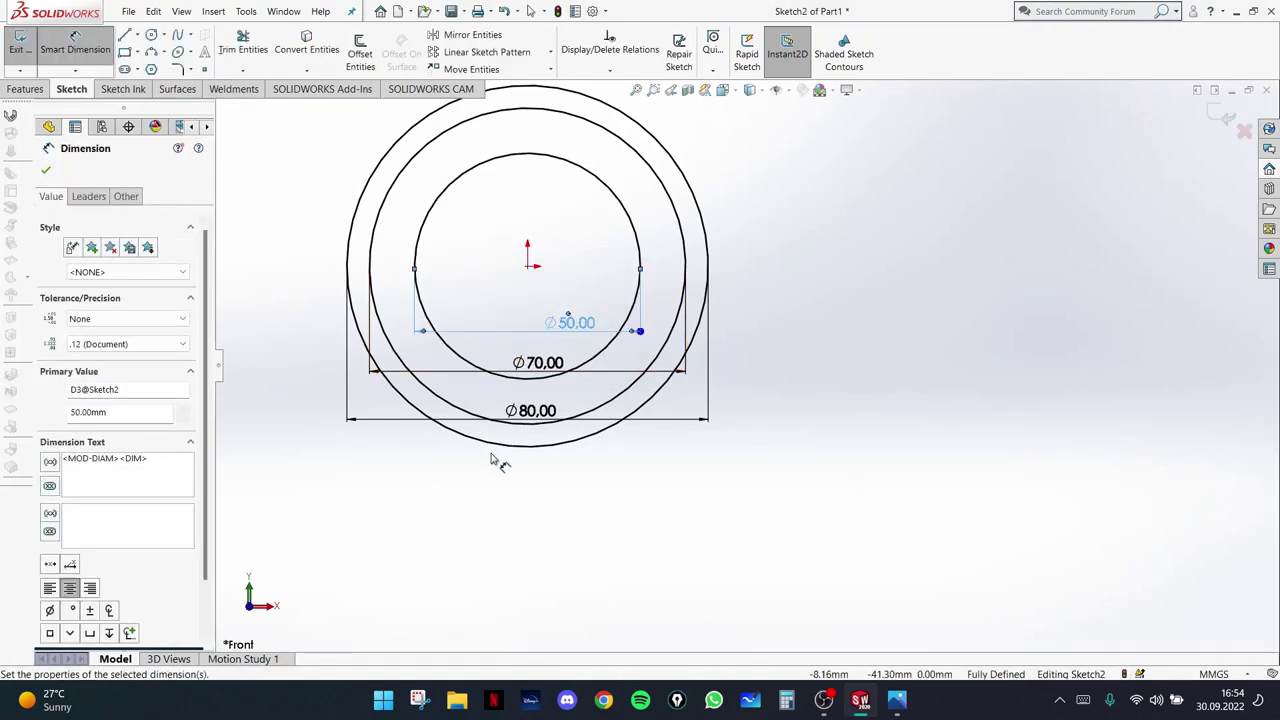
# - Move the 80, 70 and 50 mm diameter dimensions below the circles, stacked with the smallest nearest the circles
pyautogui.moveTo(521, 410); pyautogui.dragTo(518, 527)
pyautogui.moveTo(540, 363); pyautogui.dragTo(520, 494)
pyautogui.moveTo(566, 336); pyautogui.dragTo(518, 472)
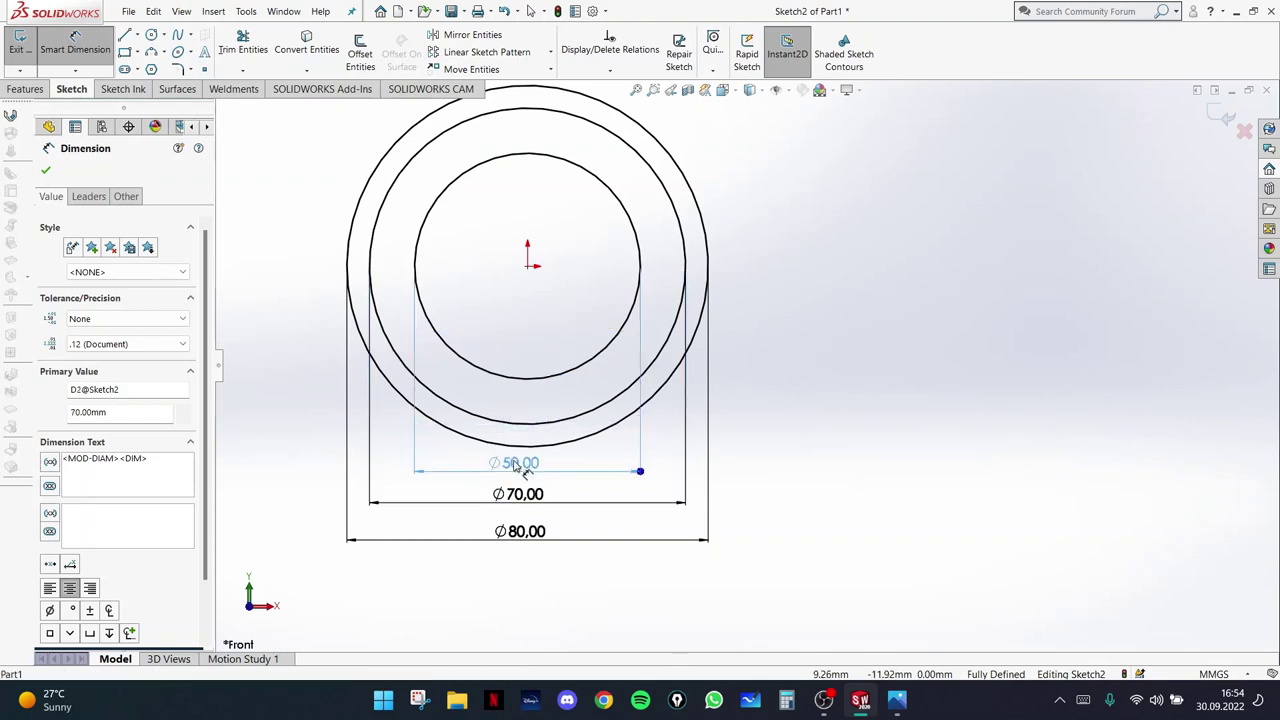
pyautogui.scroll(2, 735, 353)
pyautogui.keyDown('ctrl'); pyautogui.moveTo(614, 270); pyautogui.dragTo(659, 303, button='middle'); pyautogui.keyUp('ctrl')
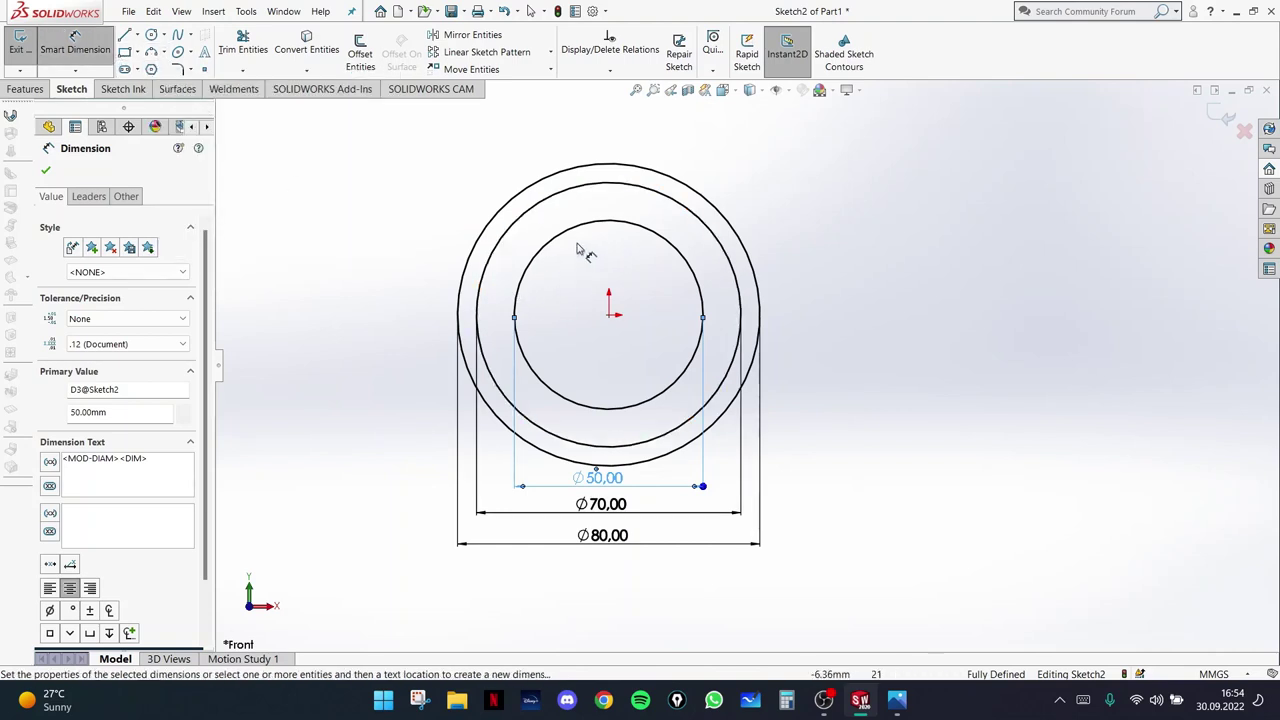
# - Check the reference drawing and sketch a horizontal centerline about 107 mm long through the origin, extending beyond the outermost circle on both sides
pyautogui.click(896, 706)
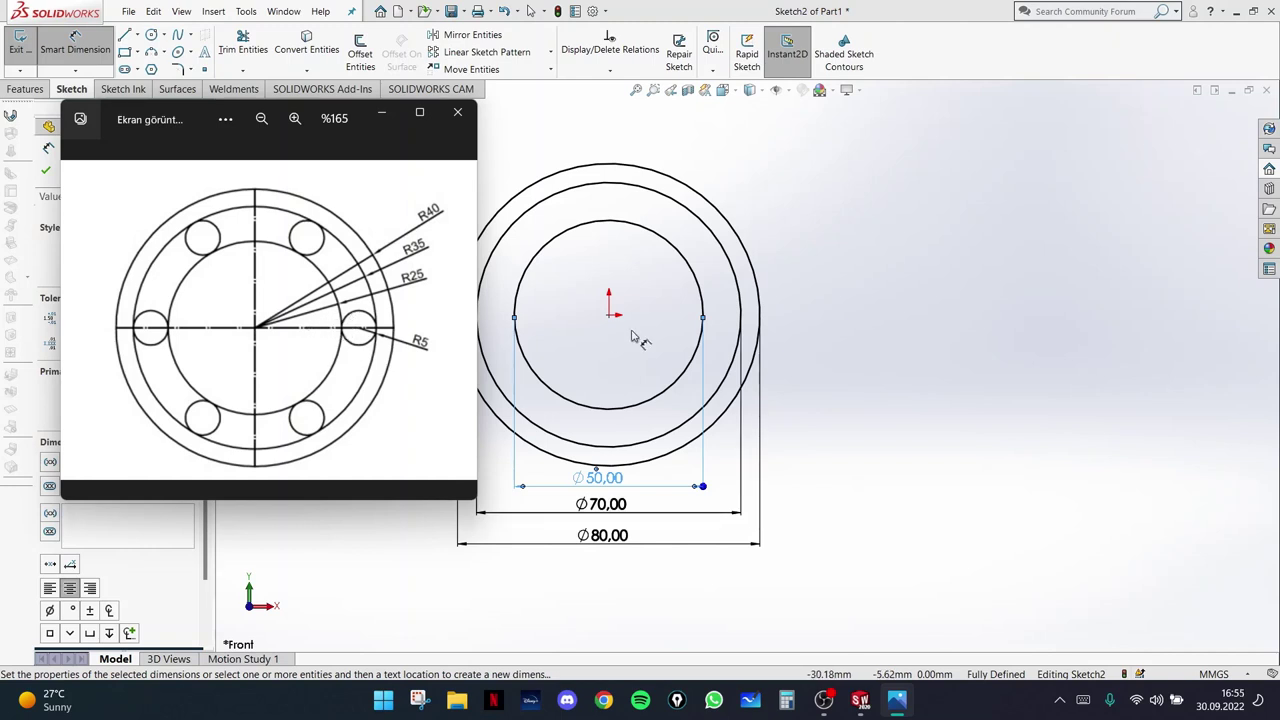
pyautogui.click(372, 116)
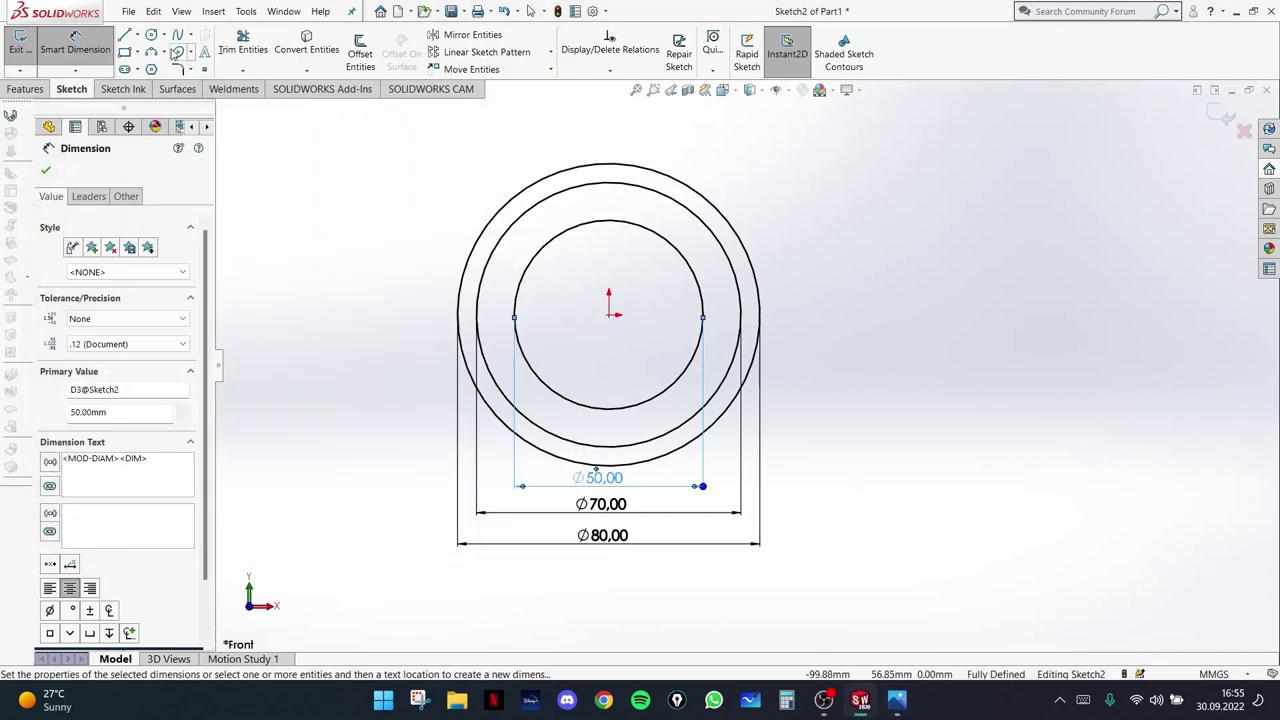
pyautogui.click(137, 35)
pyautogui.click(140, 70)
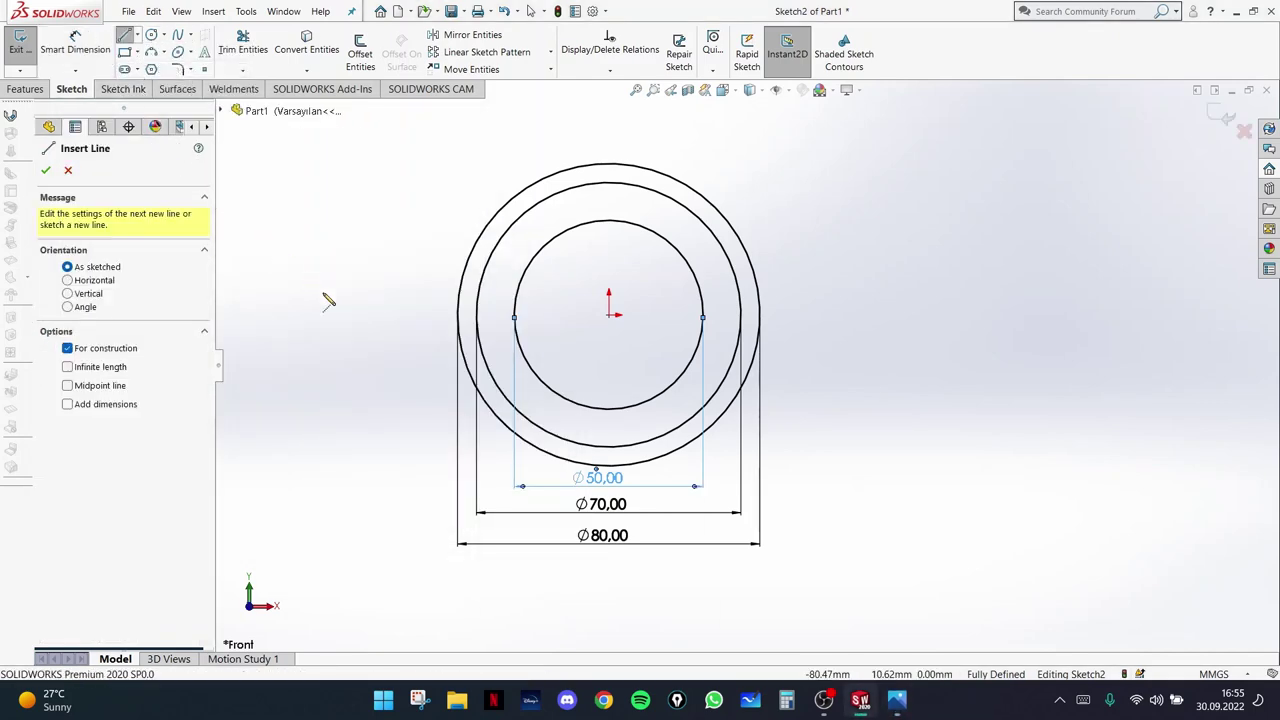
pyautogui.moveTo(421, 315)
pyautogui.mouseDown()
pyautogui.moveTo(843, 322)
pyautogui.moveTo(825, 315)
pyautogui.mouseUp()
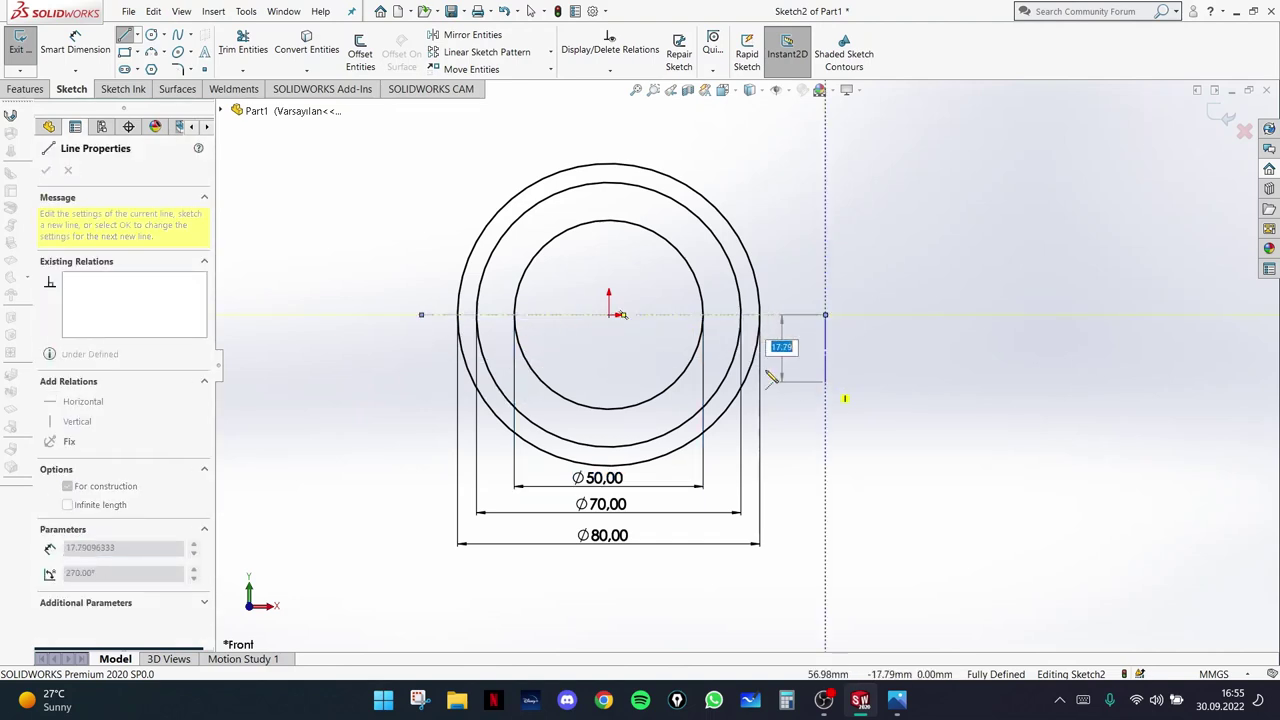
pyautogui.click(127, 36)
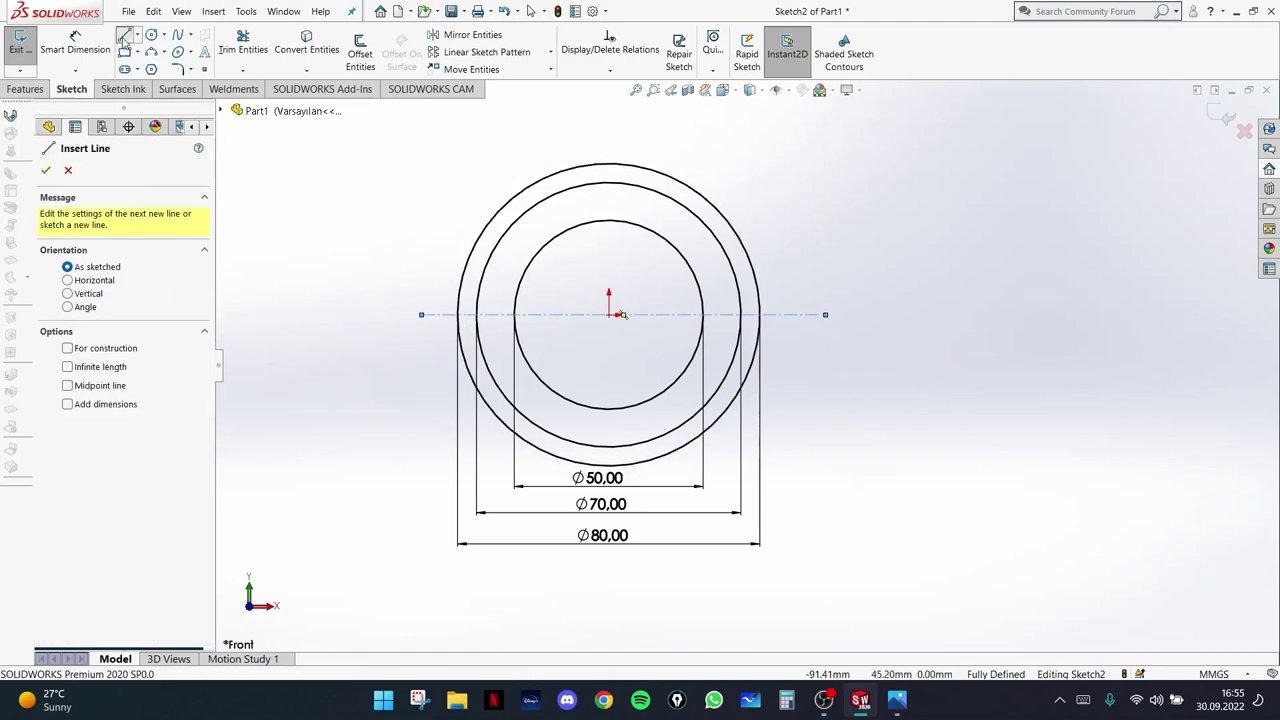
pyautogui.press('Escape')
pyautogui.click(566, 316)
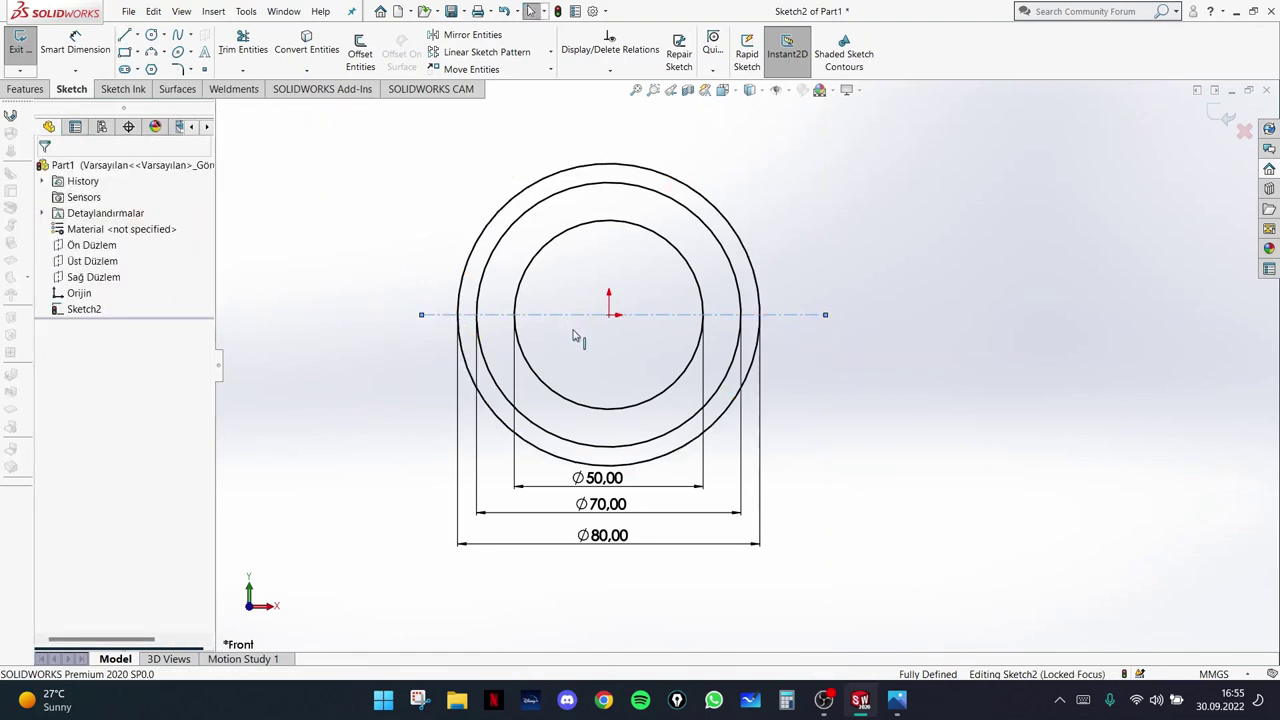
pyautogui.press('Escape')
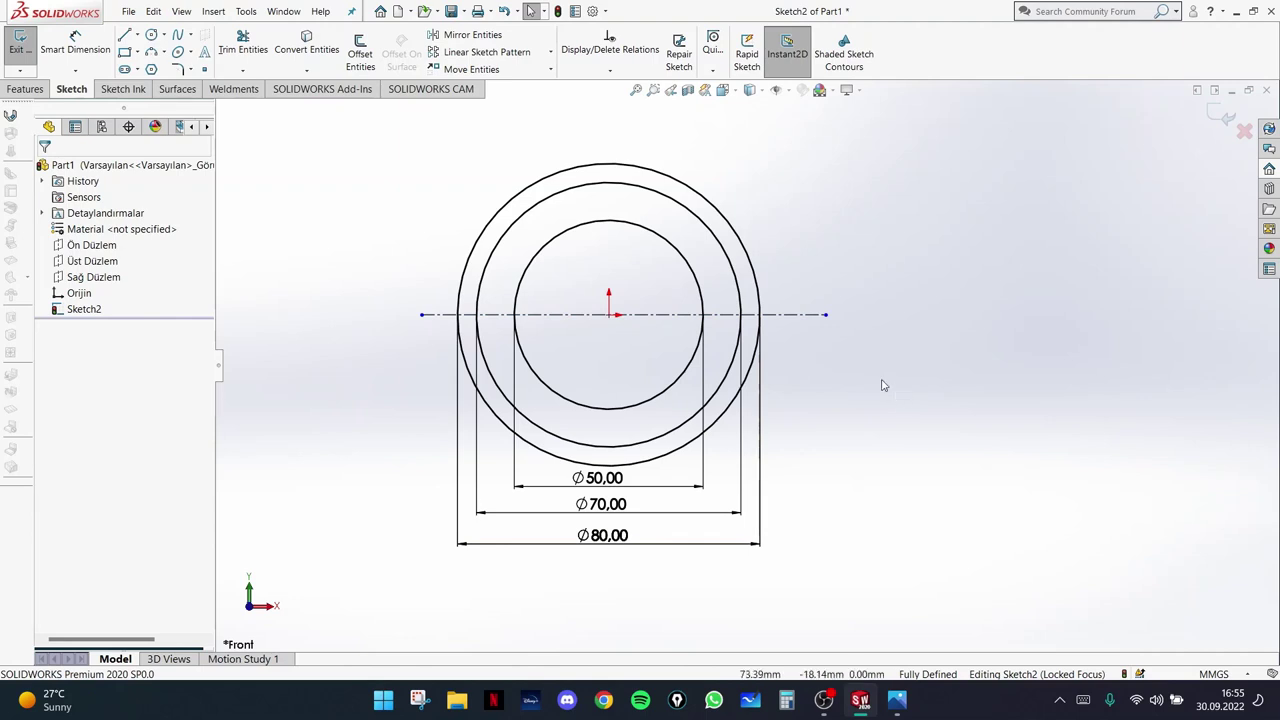
# - Make the horizontal centerline infinite in length
pyautogui.click(585, 316)
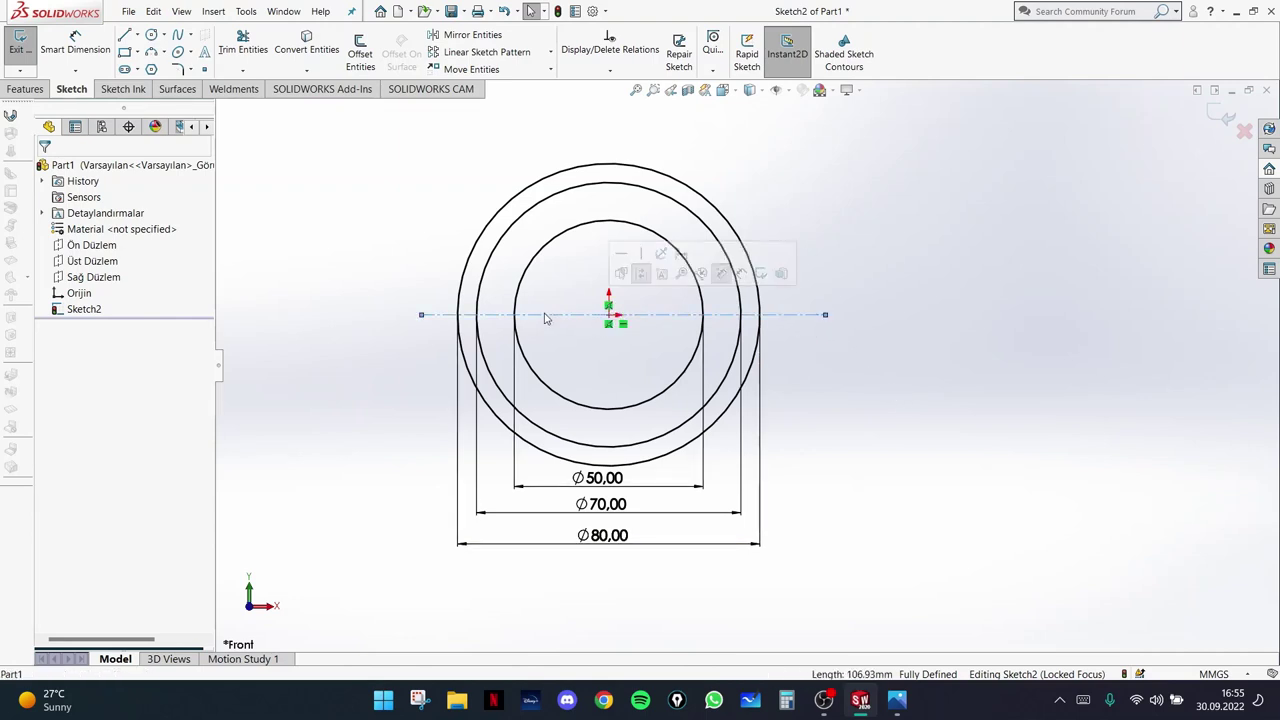
pyautogui.click(75, 126)
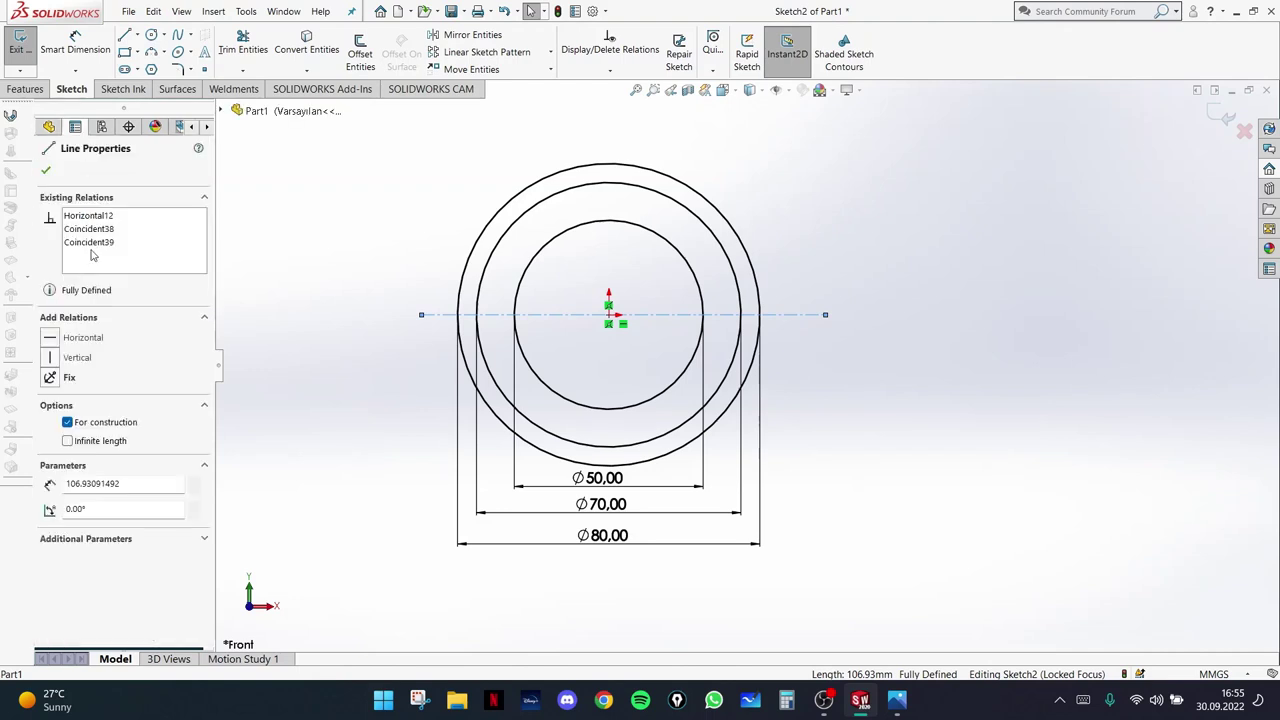
pyautogui.click(92, 443)
pyautogui.click(345, 410)
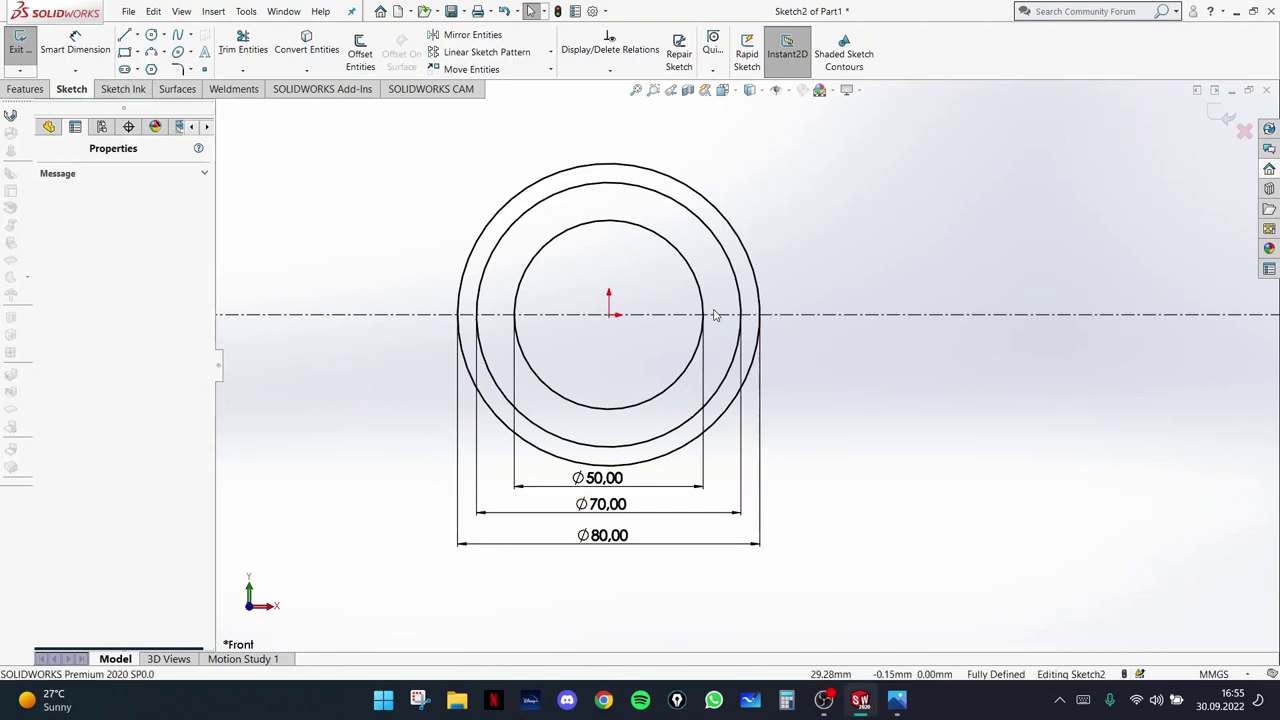
# - Sketch a small circle with a radius of about 4 mm, centred on the centerline between the 50 mm and 70 mm circles
pyautogui.scroll(-4, 714, 317)
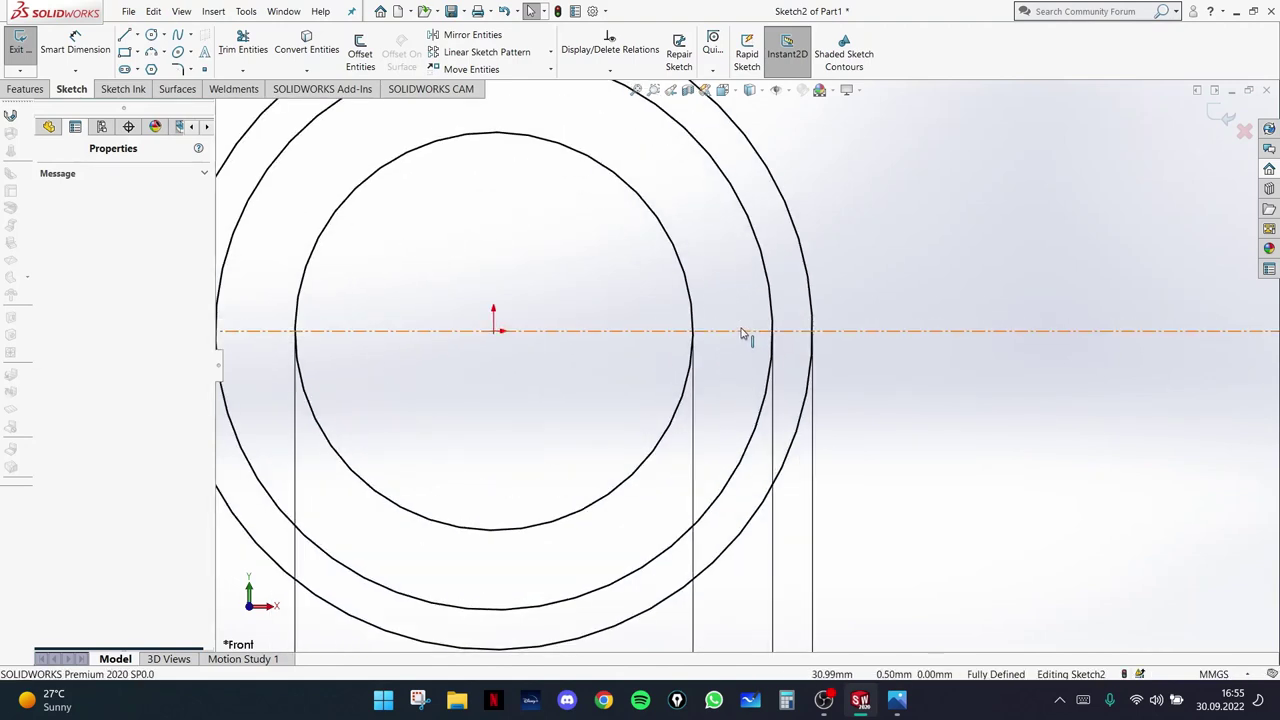
pyautogui.click(151, 37)
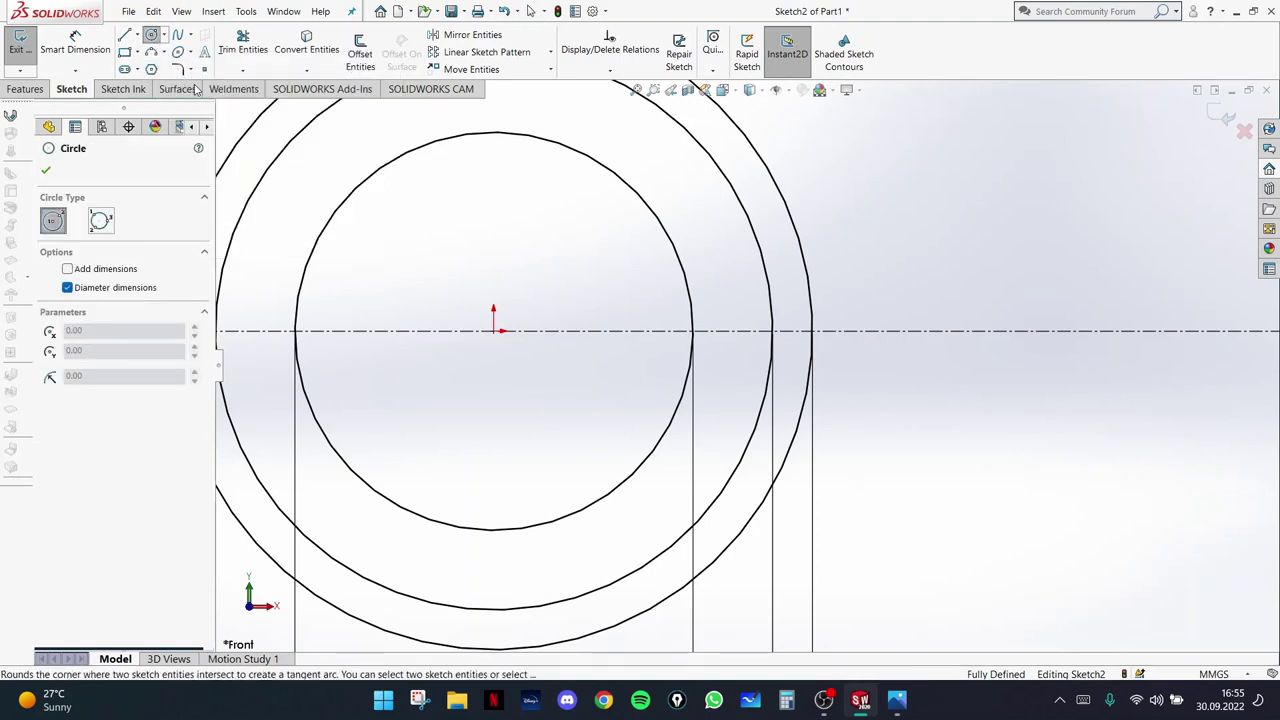
pyautogui.click(731, 335)
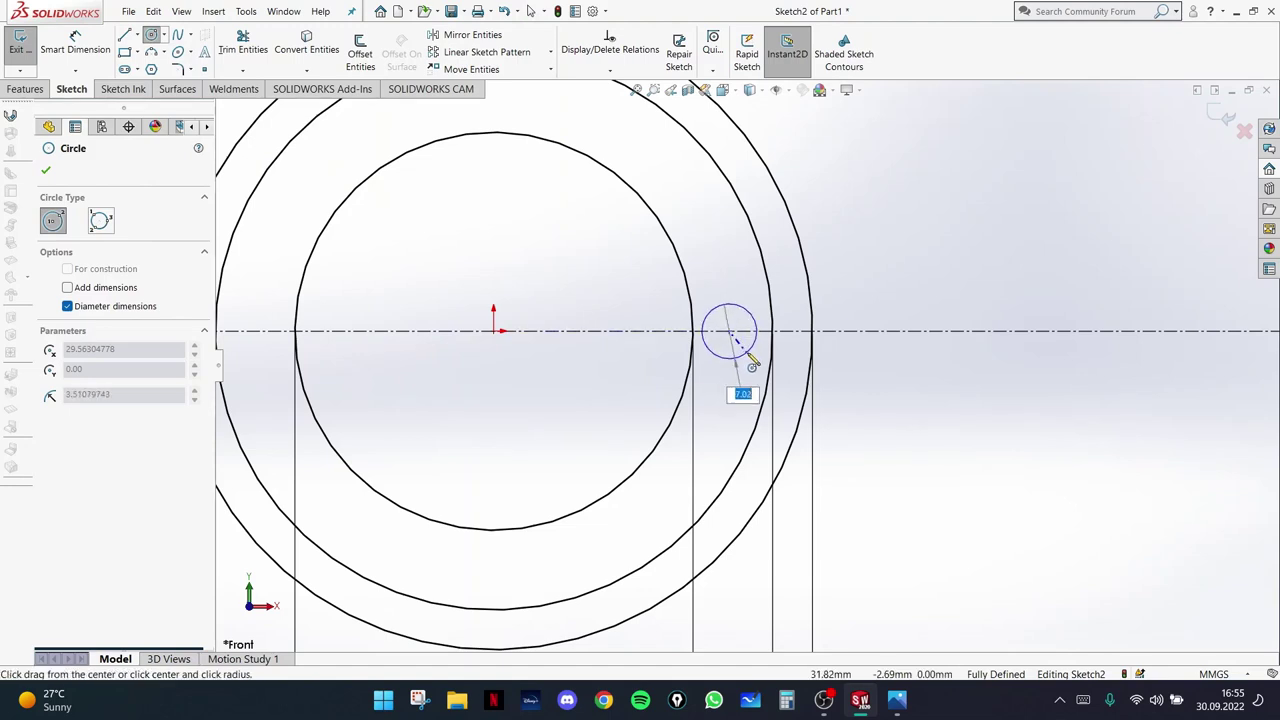
pyautogui.click(753, 368)
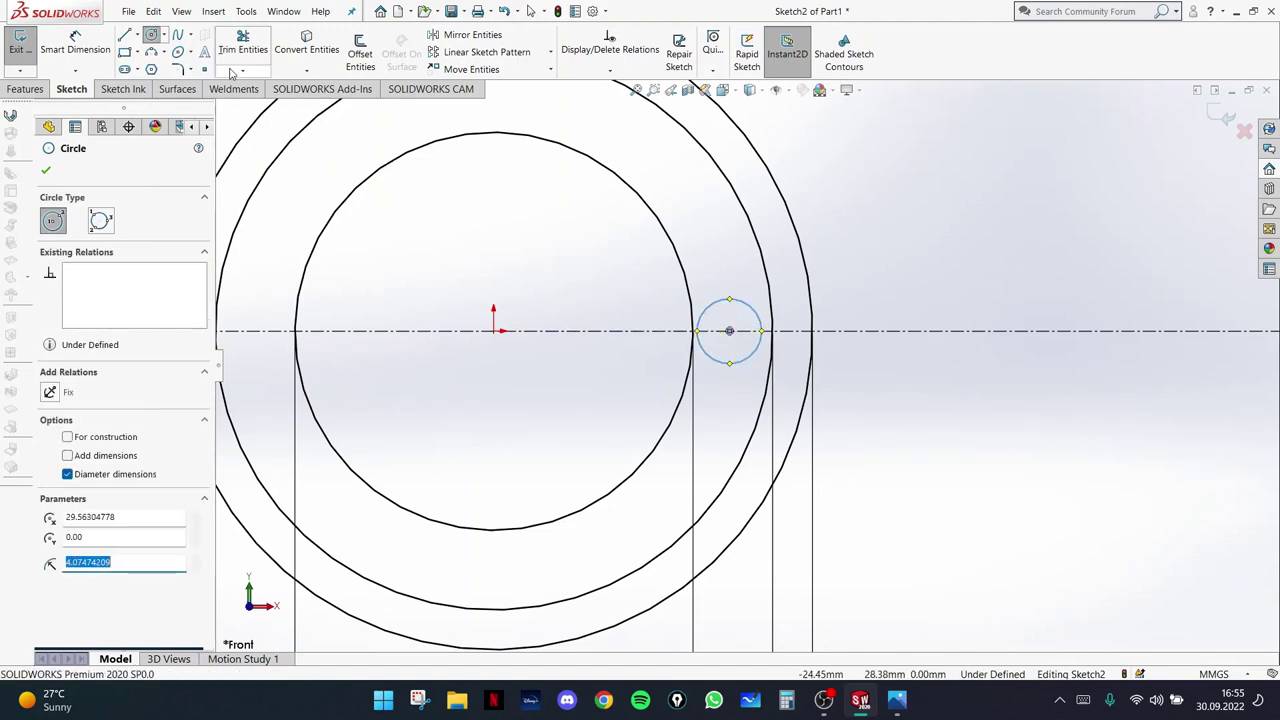
# - Dimension the small circle's diameter as 10 mm, placing the dimension outside the flange above the centerline
pyautogui.click(75, 42)
pyautogui.click(737, 364)
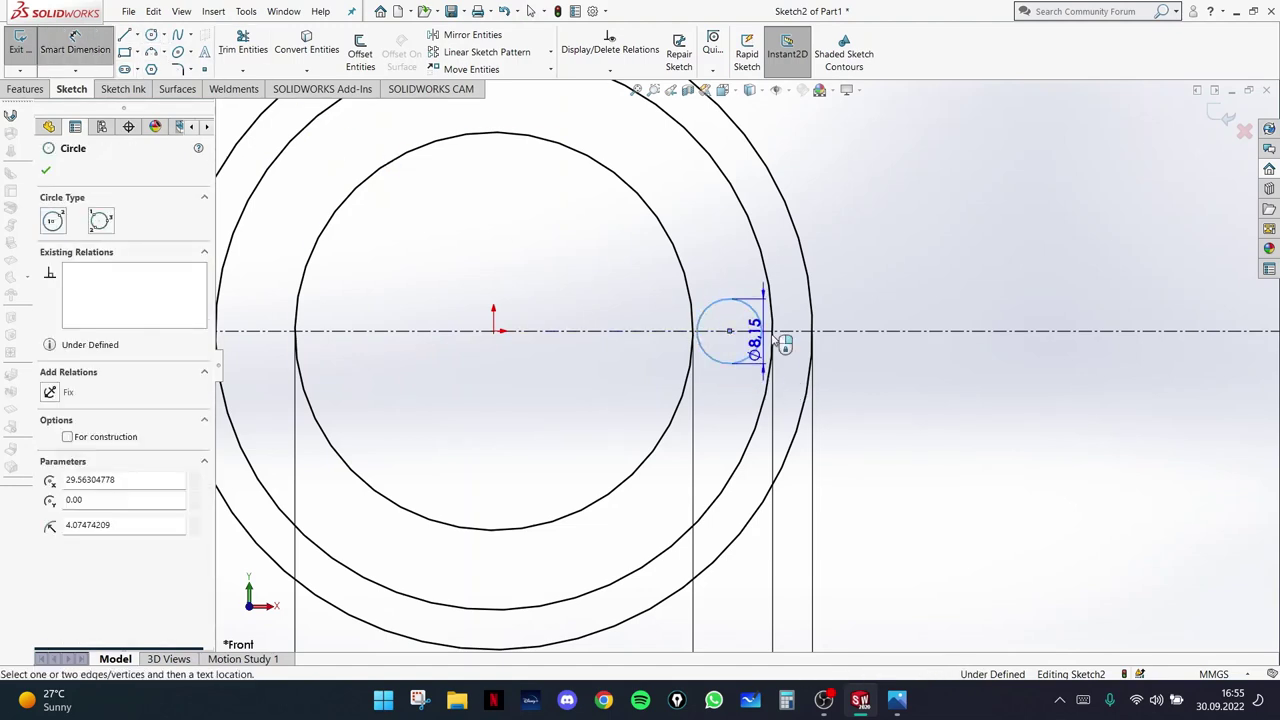
pyautogui.click(880, 262)
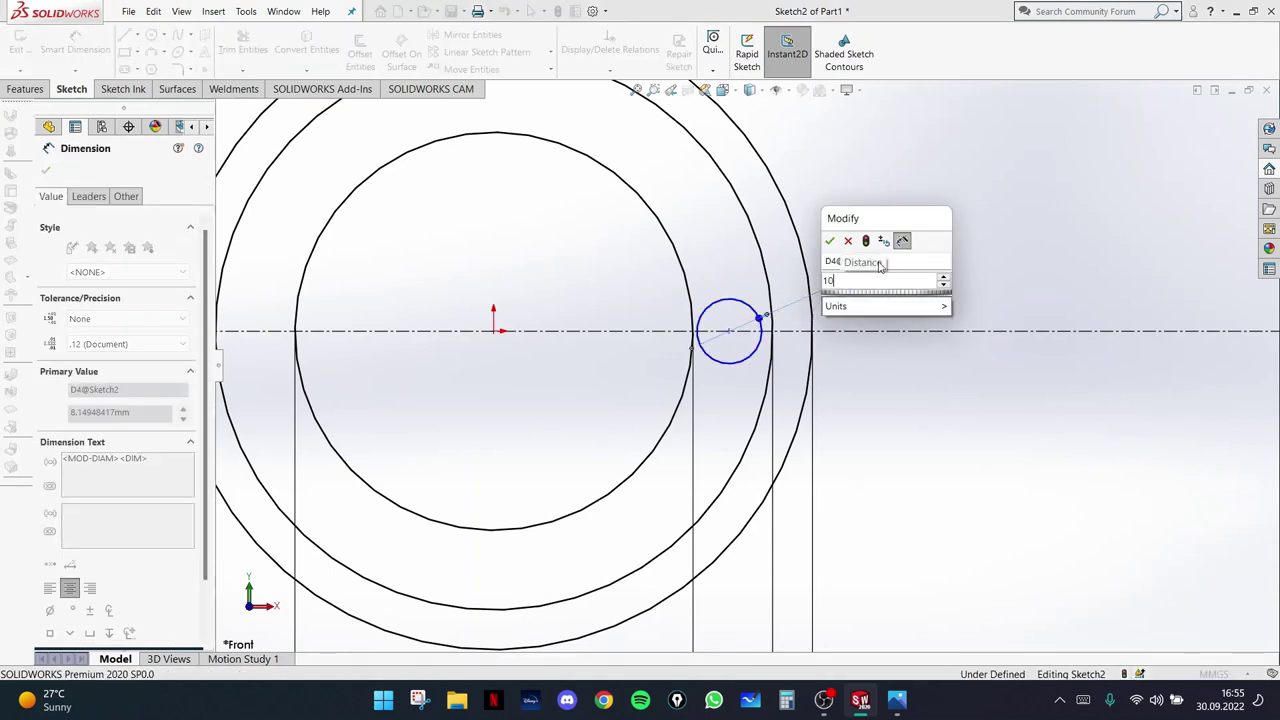
pyautogui.write('10')
pyautogui.press('Return')
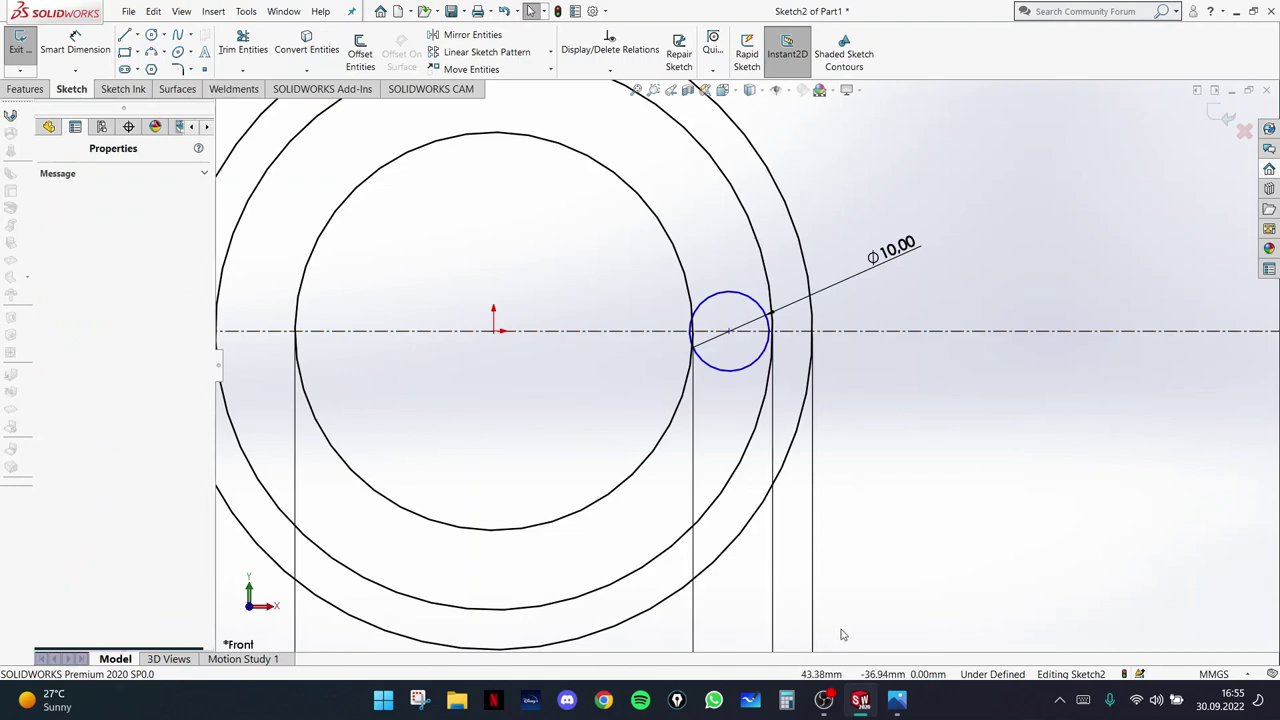
# - Check the reference drawing and make the small hole circle tangent to the 50 mm circle
pyautogui.click(897, 700)
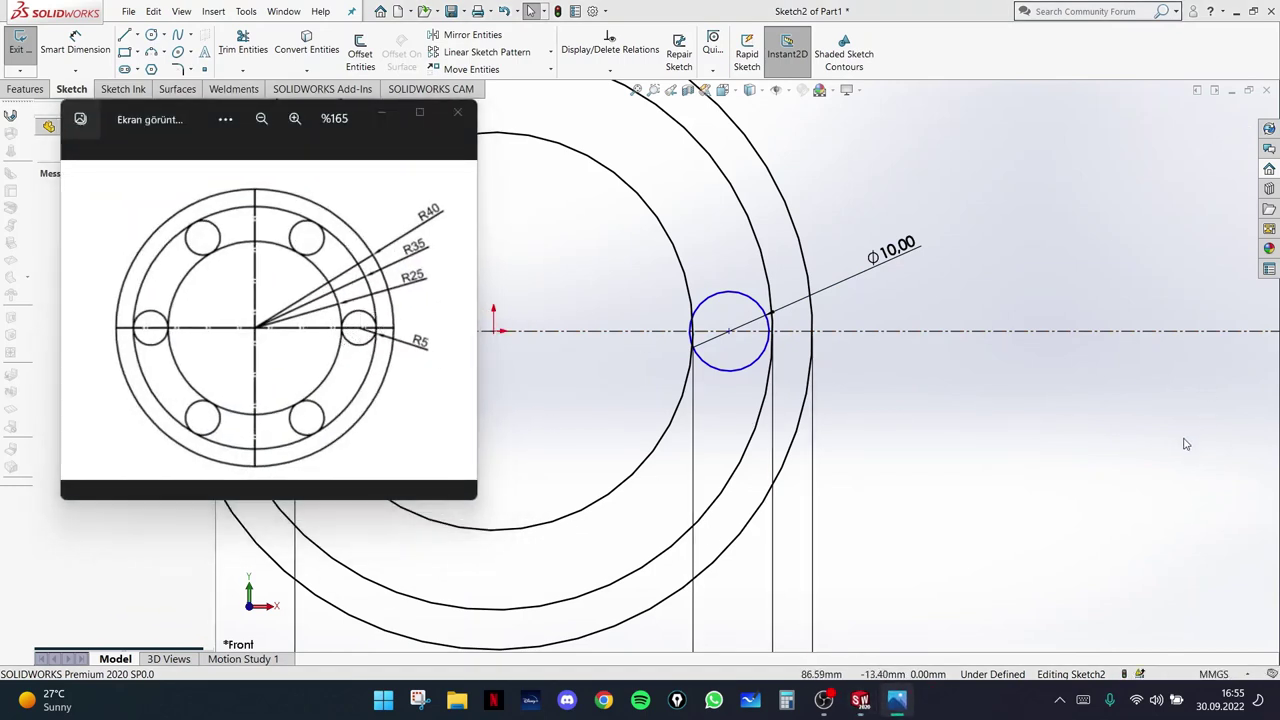
pyautogui.click(673, 296)
pyautogui.scroll(-5, 724, 335)
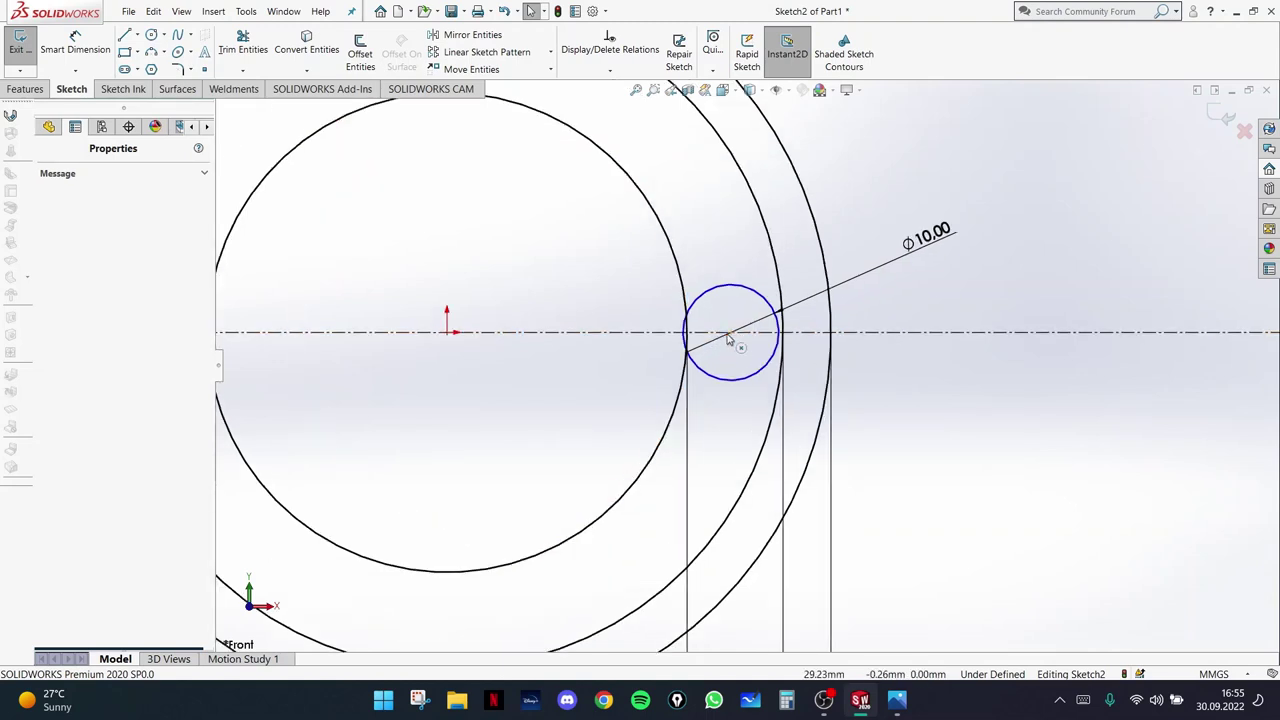
pyautogui.scroll(-2, 723, 337)
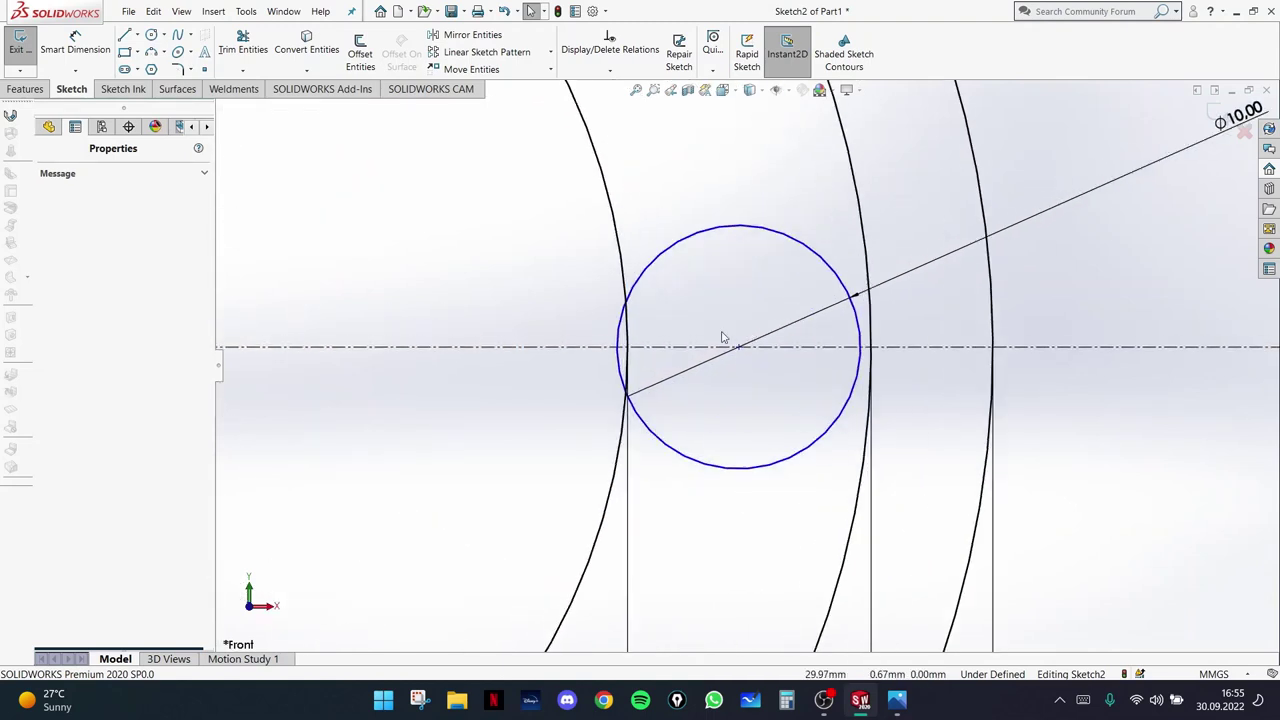
pyautogui.click(612, 213)
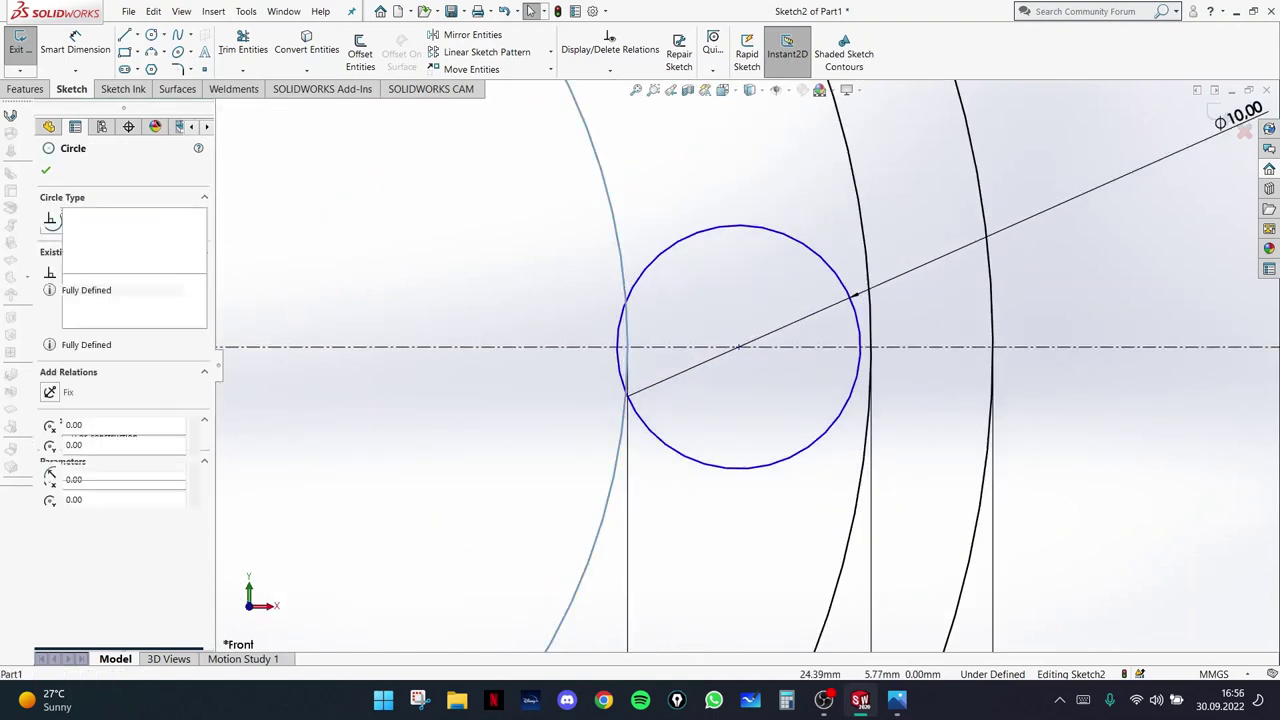
pyautogui.keyDown('ctrl'); pyautogui.click(646, 276); pyautogui.keyUp('ctrl')
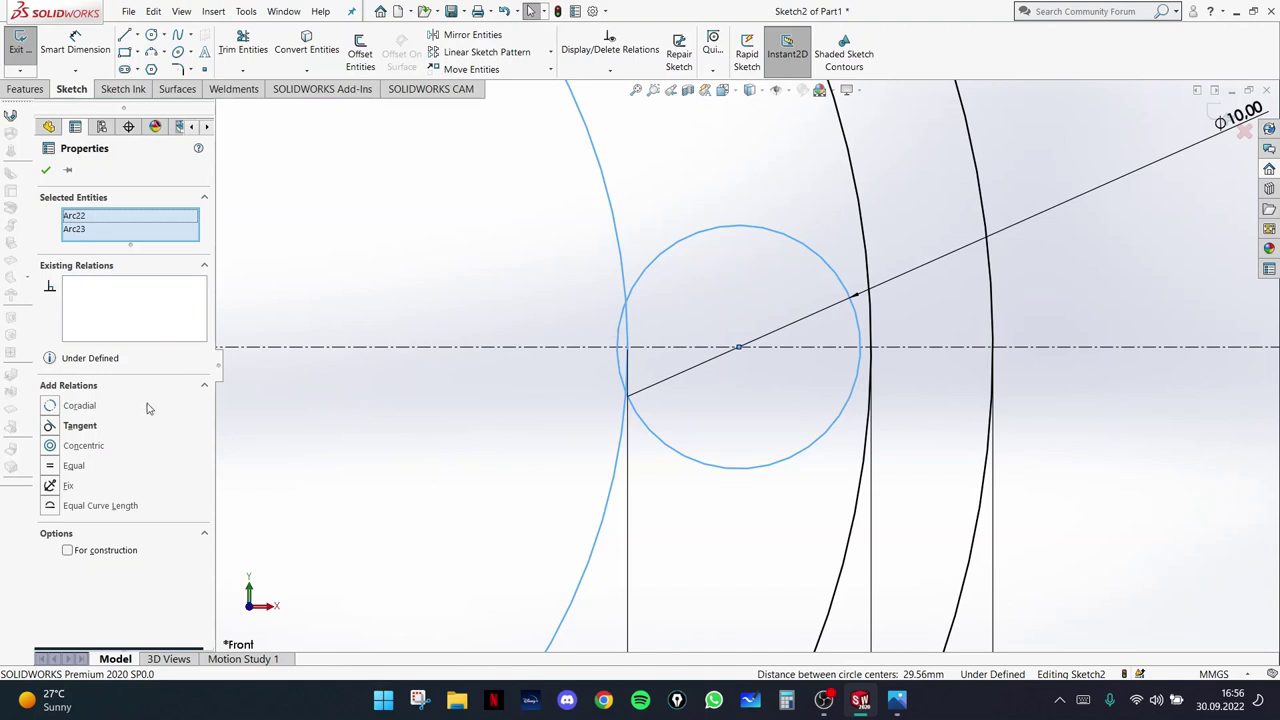
pyautogui.click(50, 426)
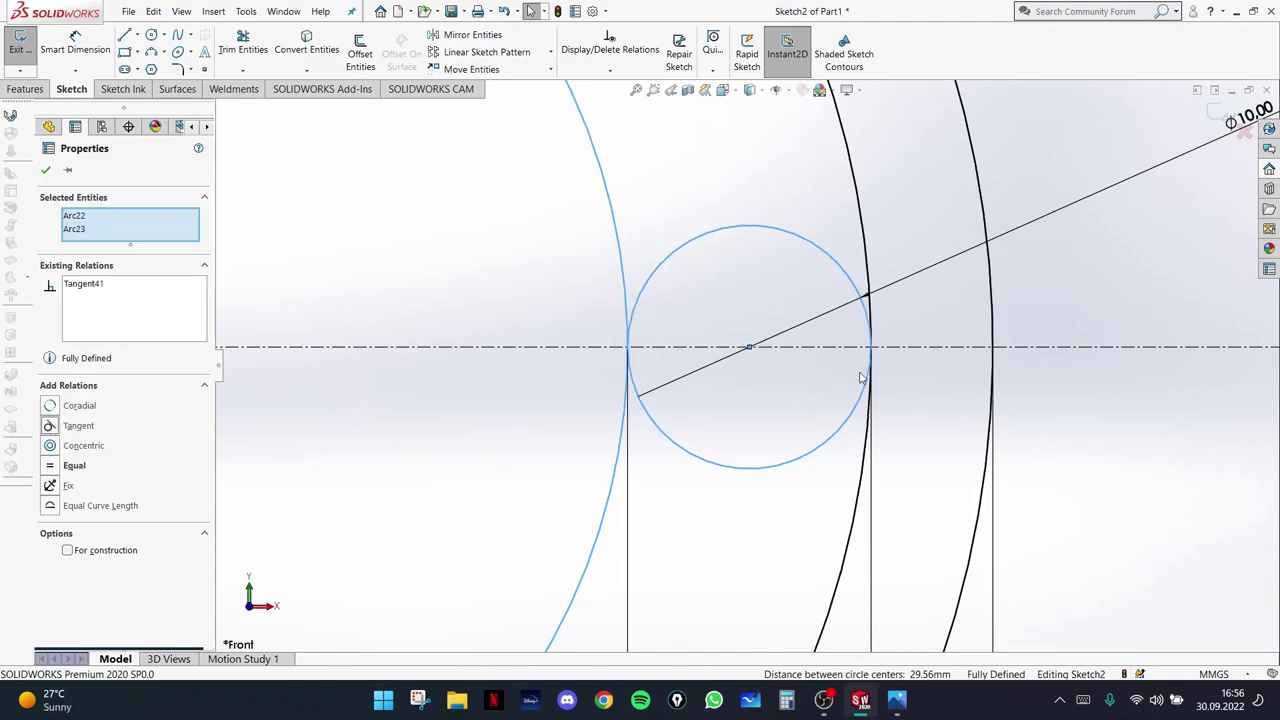
pyautogui.click(1143, 471)
# - Move the small hole's 10 mm diameter dimension below the centerline, outside the flange
pyautogui.scroll(-3, 814, 366)
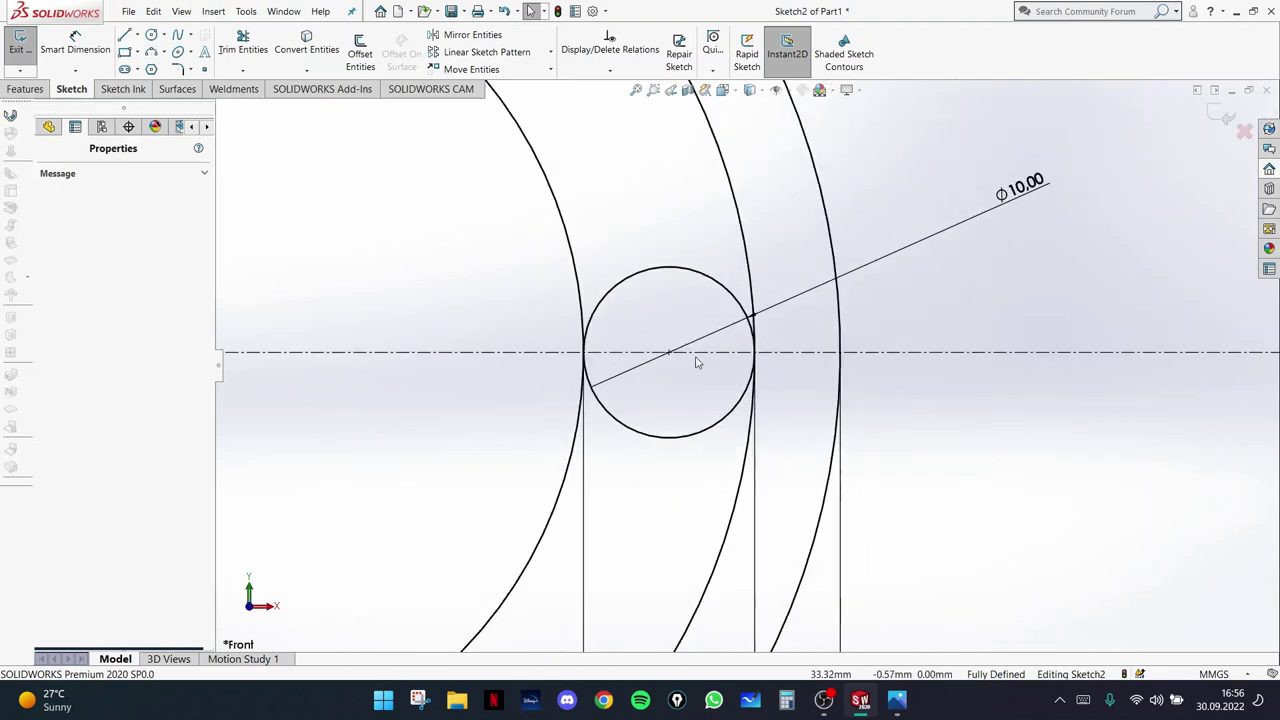
pyautogui.scroll(5, 697, 363)
pyautogui.scroll(-1, 697, 363)
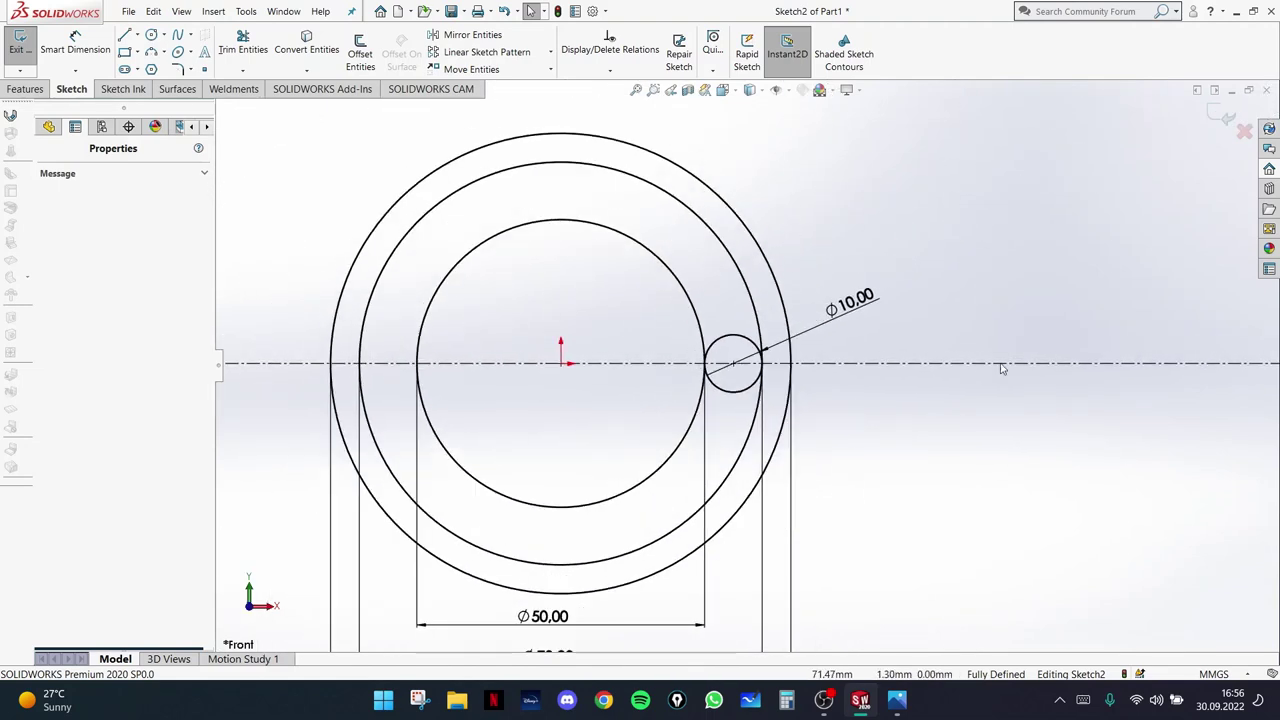
pyautogui.moveTo(857, 320)
pyautogui.mouseDown()
pyautogui.moveTo(851, 360)
pyautogui.moveTo(880, 445)
pyautogui.mouseUp()
pyautogui.click(794, 329)
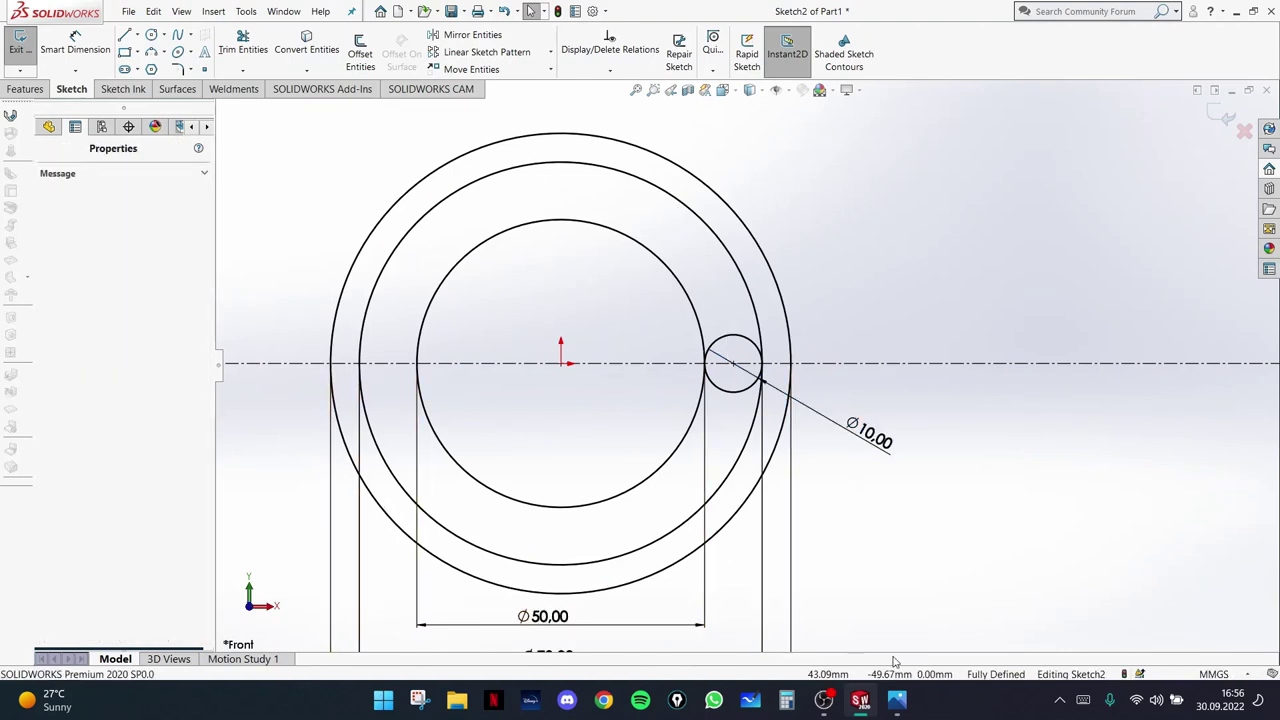
# - Check the reference drawing and circular-pattern the 10 mm hole circle about the origin with 6 equally spaced instances over 360 degrees
pyautogui.click(896, 700)
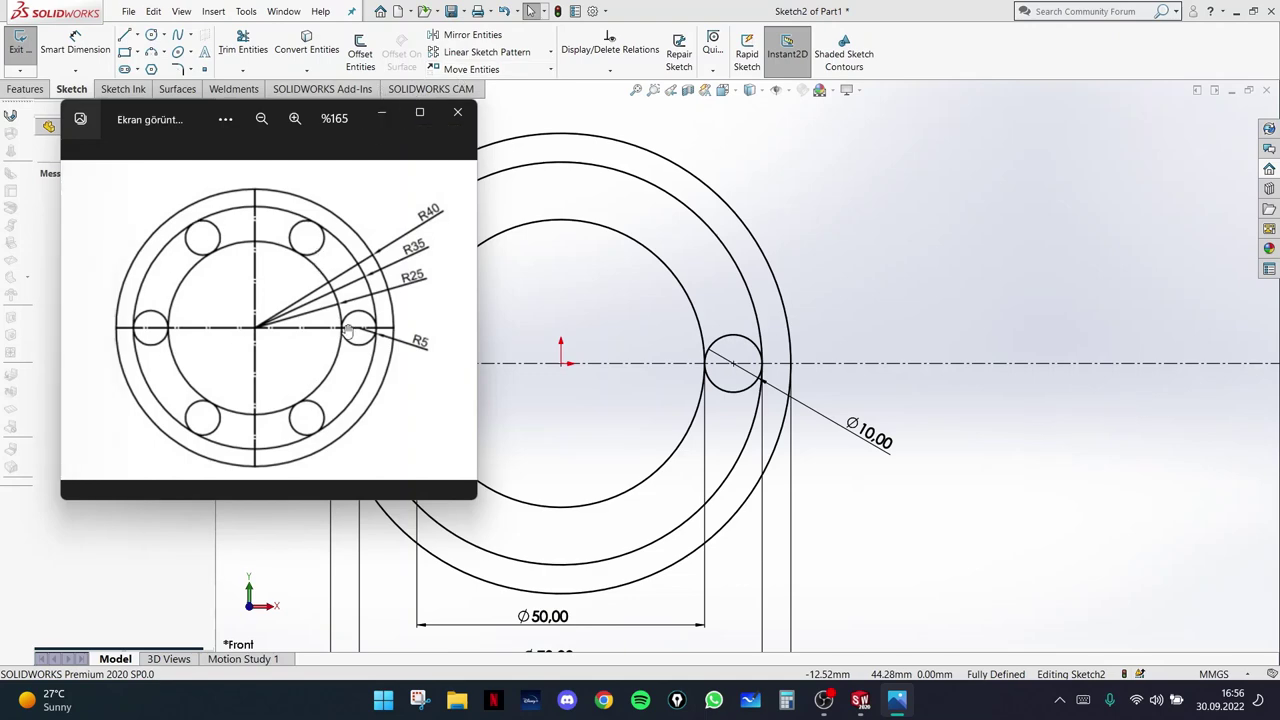
pyautogui.click(386, 116)
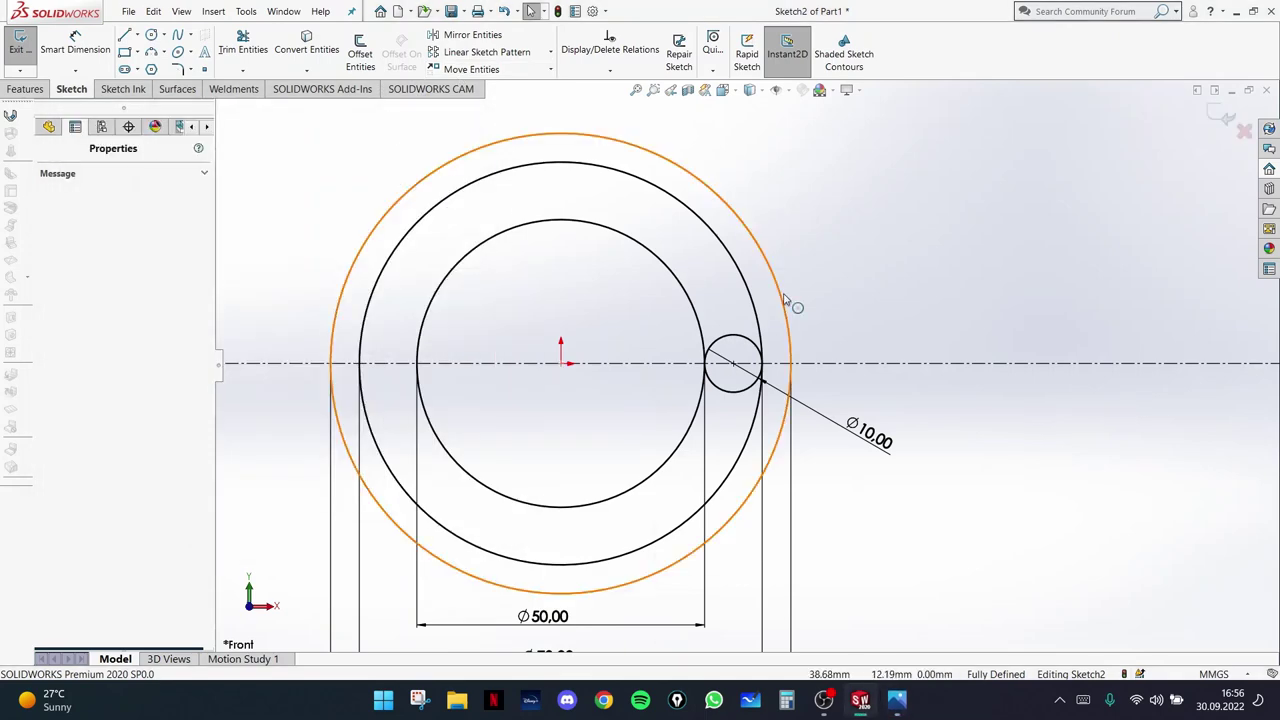
pyautogui.click(896, 699)
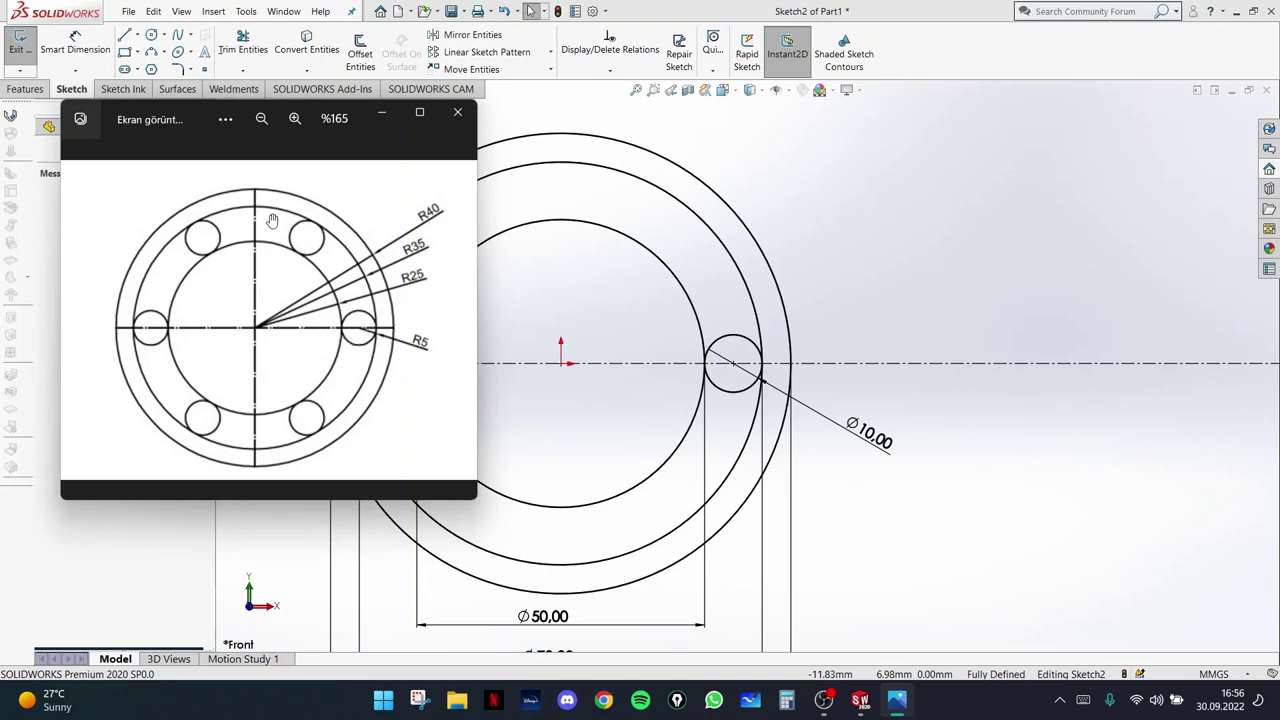
pyautogui.click(380, 113)
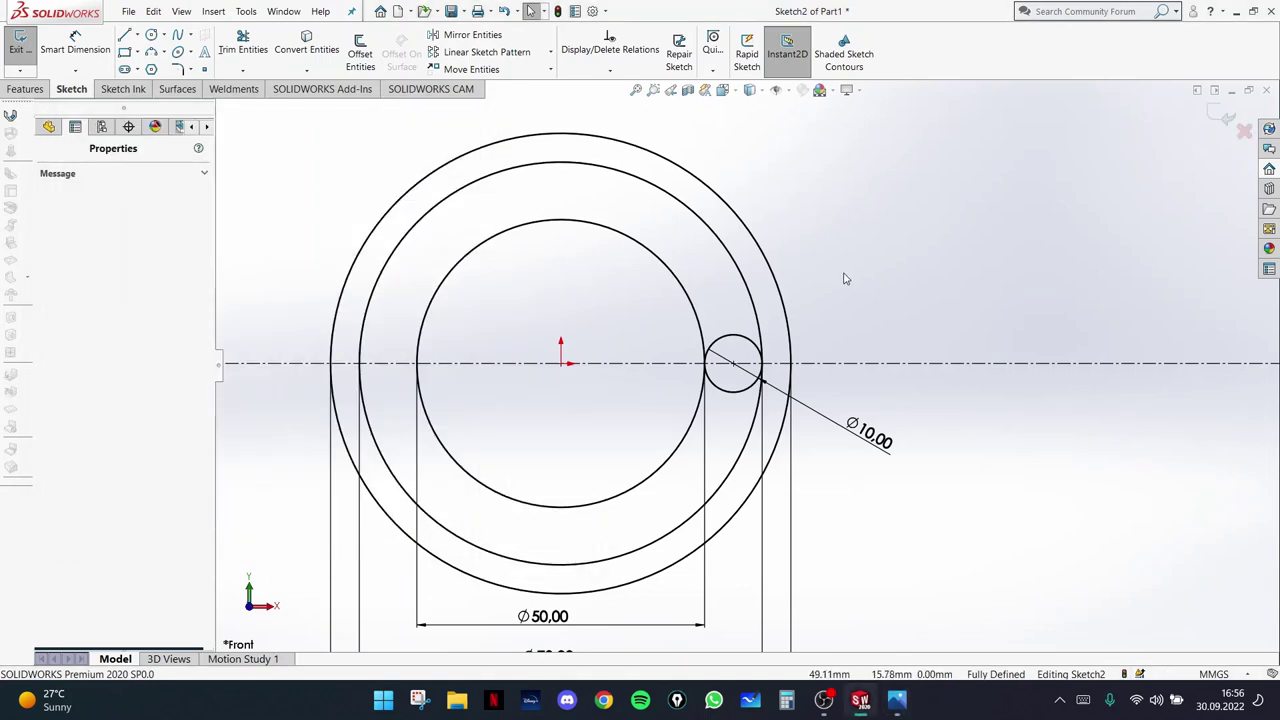
pyautogui.click(550, 52)
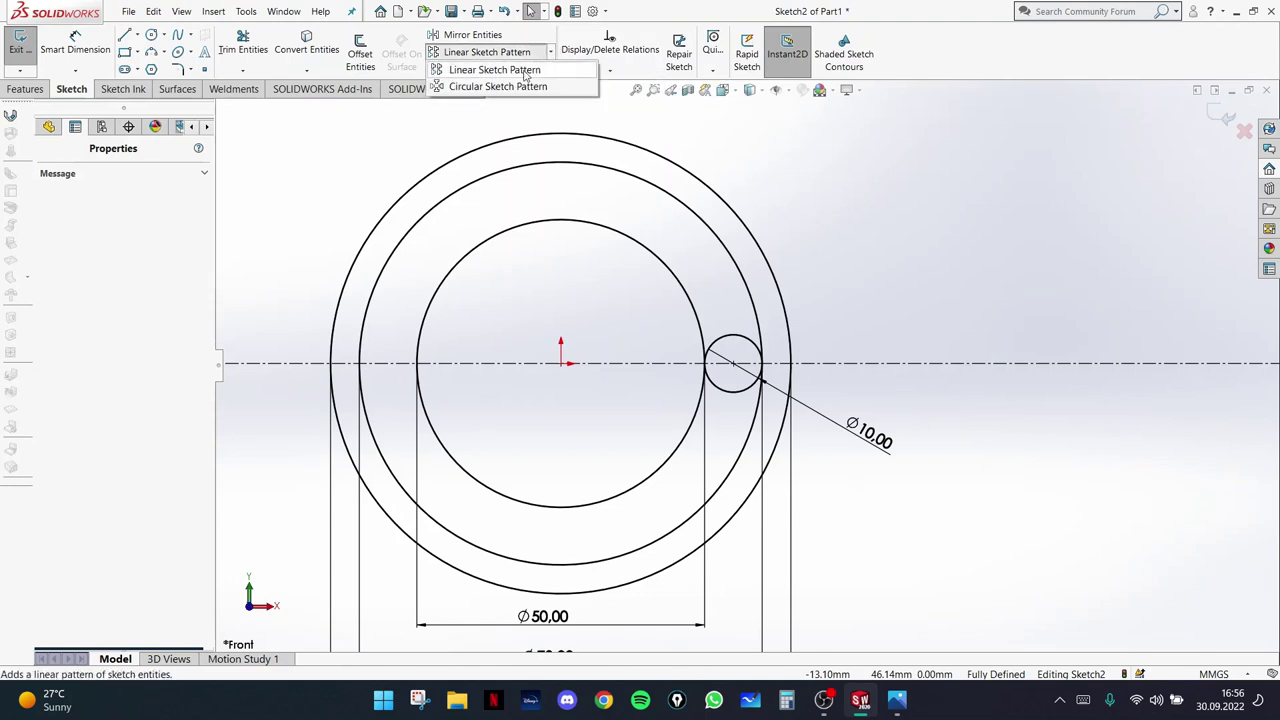
pyautogui.click(463, 88)
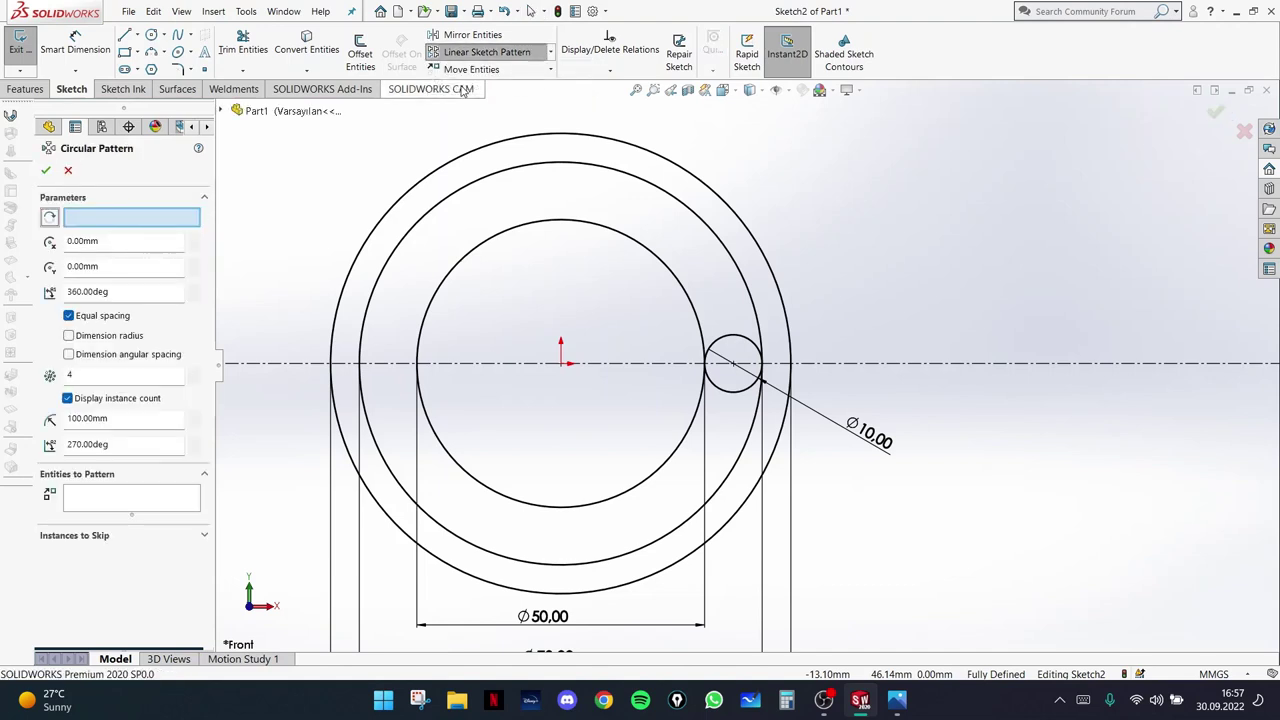
pyautogui.click(104, 219)
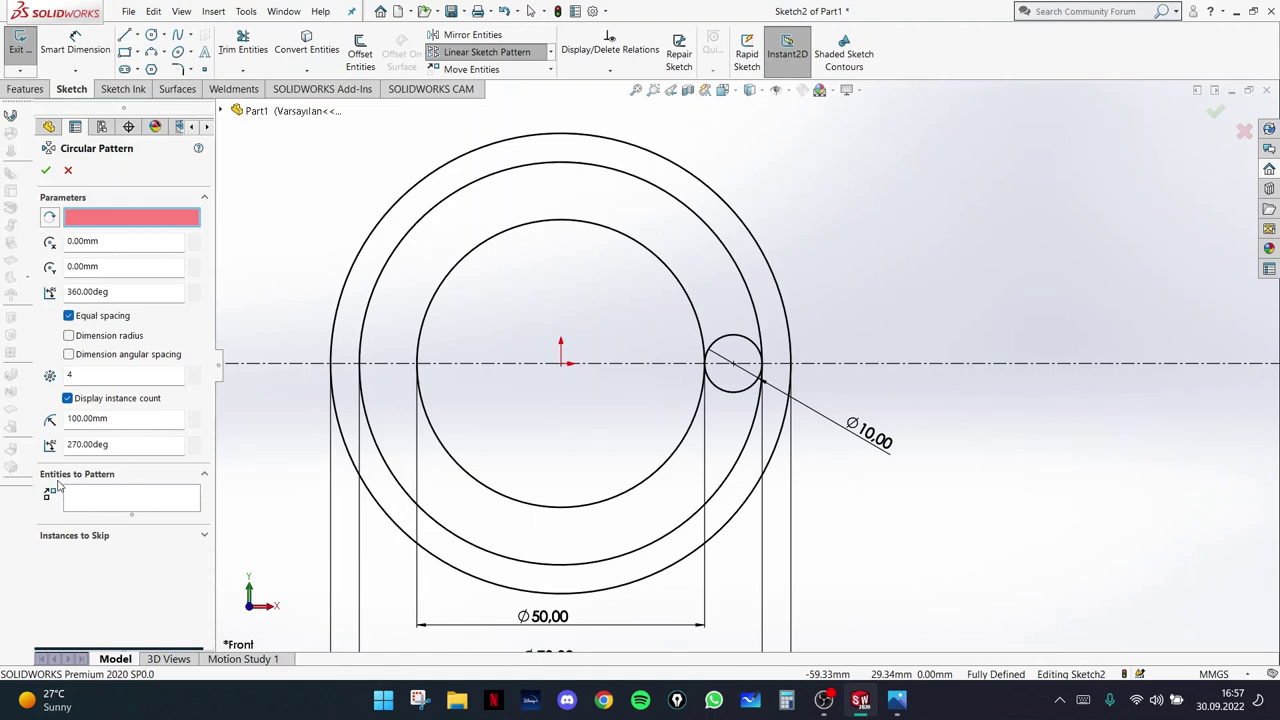
pyautogui.click(110, 492)
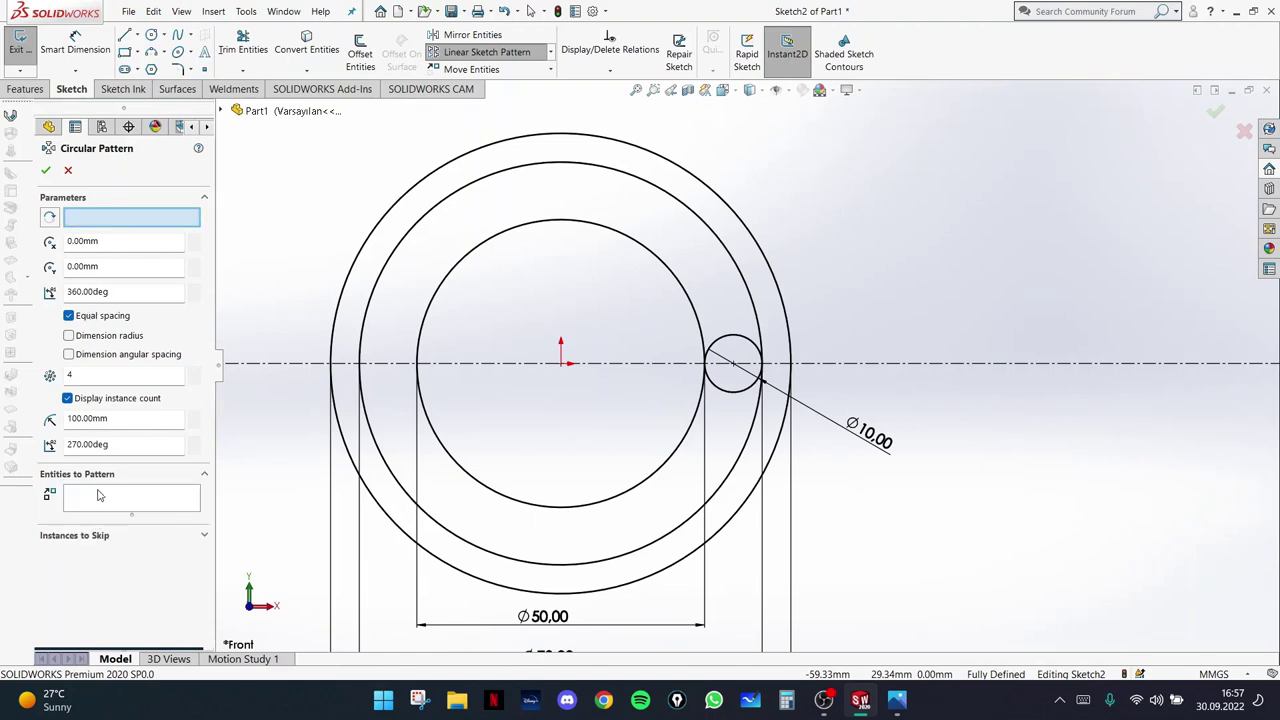
pyautogui.click(733, 341)
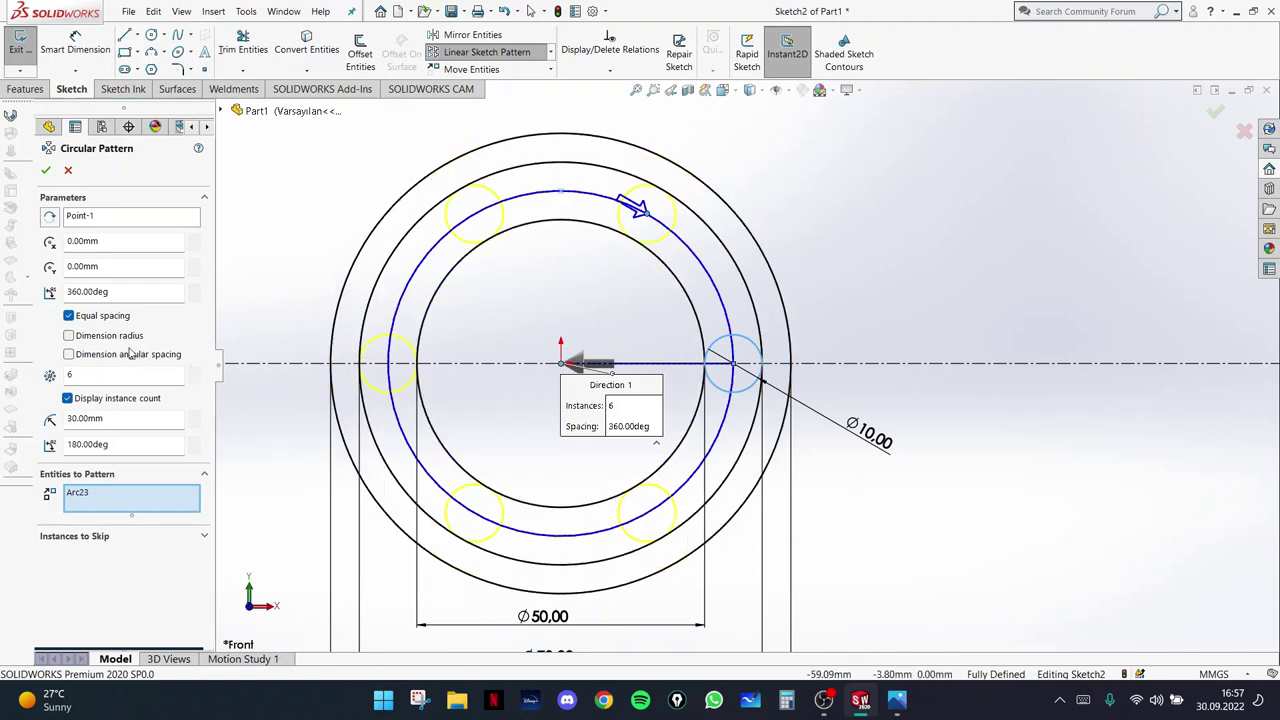
pyautogui.click(48, 171)
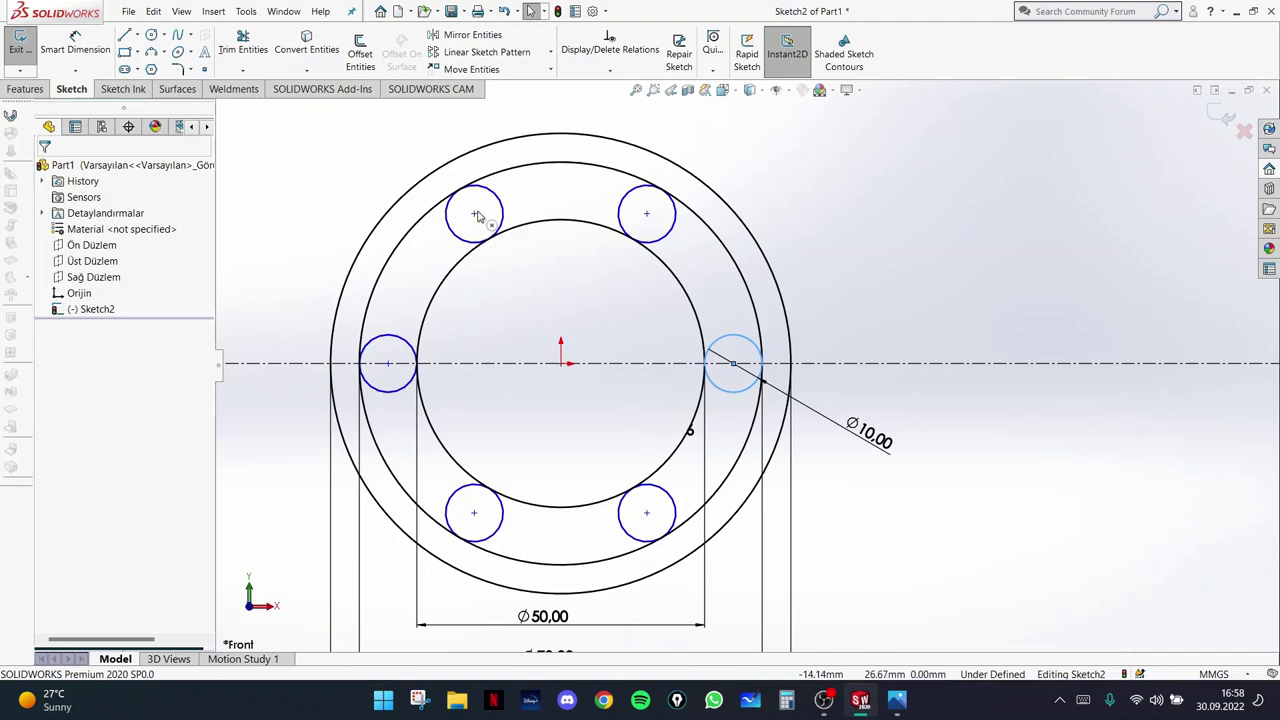
# - Drag the patterned hole circles off their positions, moving the one opposite the seed hole outside the flange along the centerline
pyautogui.click(648, 188)
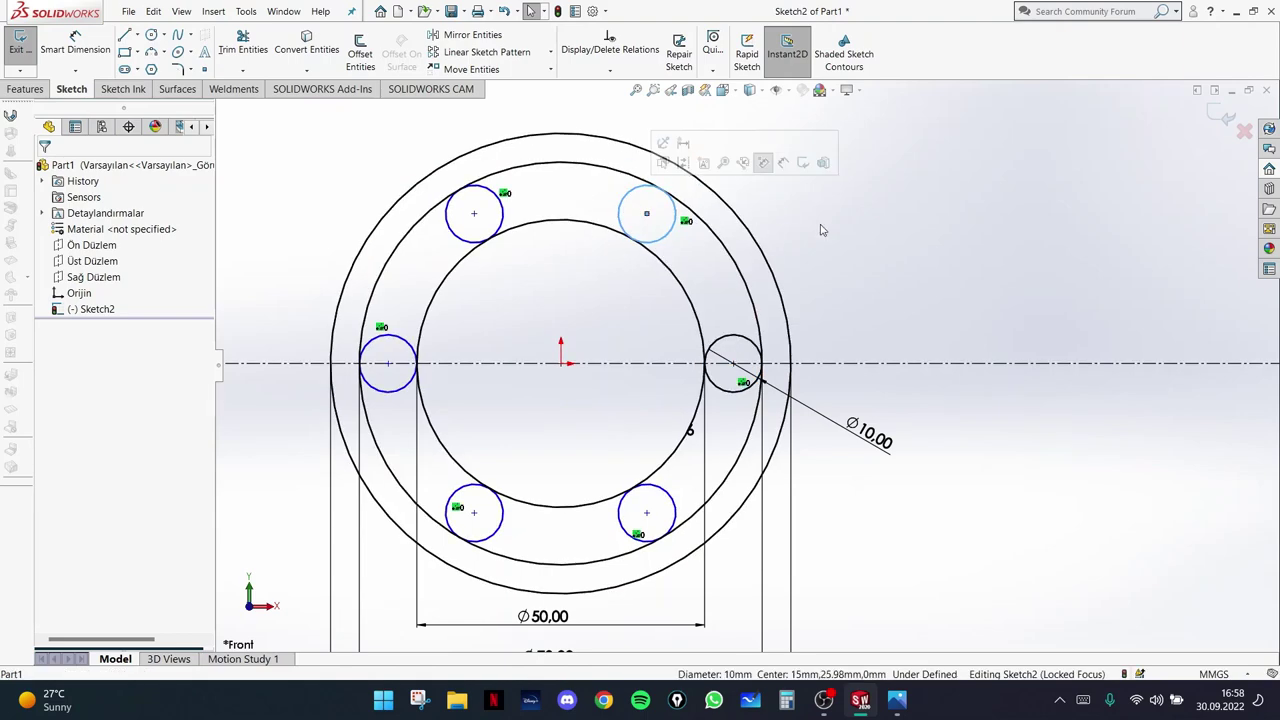
pyautogui.moveTo(648, 214); pyautogui.dragTo(665, 190)
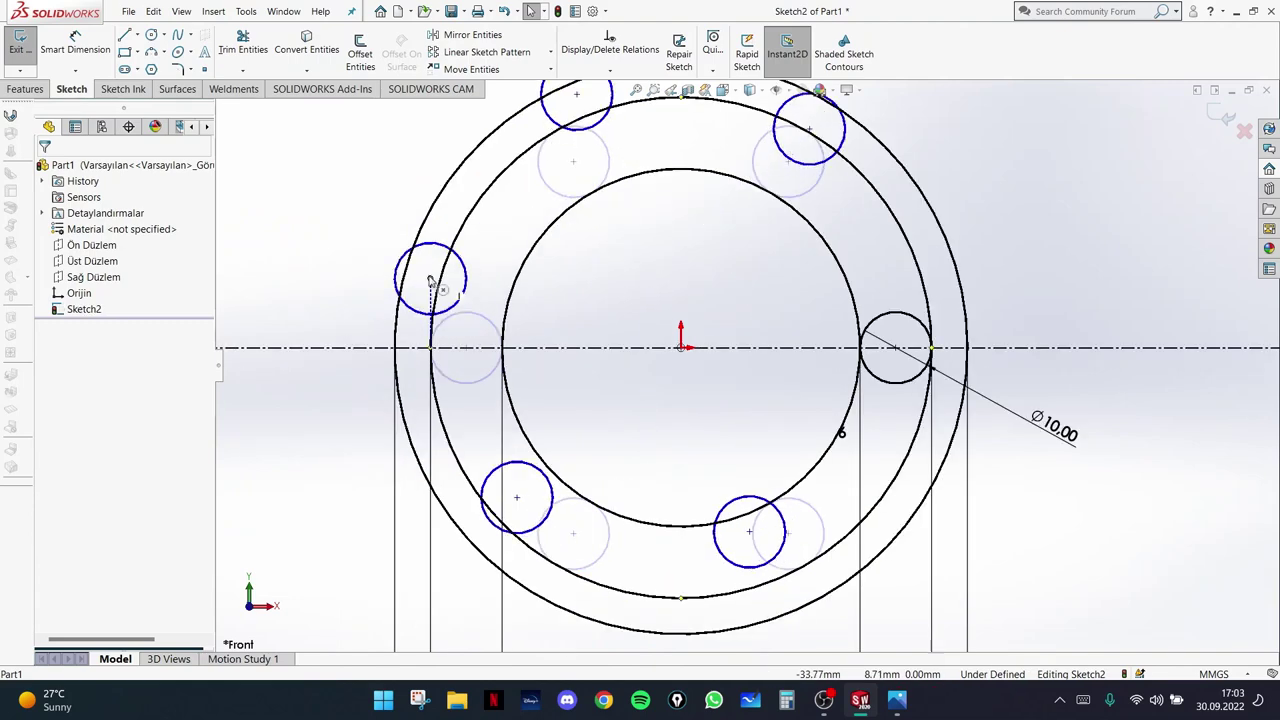
pyautogui.moveTo(455, 294); pyautogui.dragTo(316, 350)
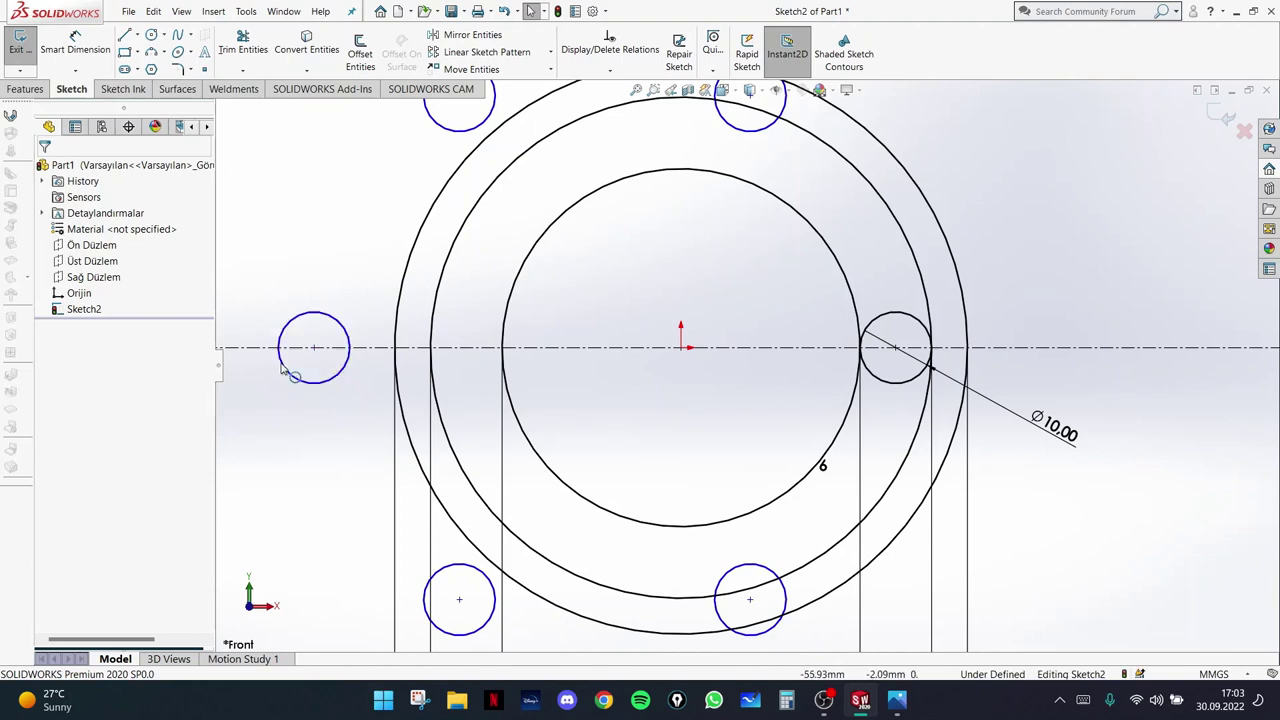
# - Try a tangent relation between the patterned circle outside the flange and the 70 mm circle, and undo it
pyautogui.click(283, 368)
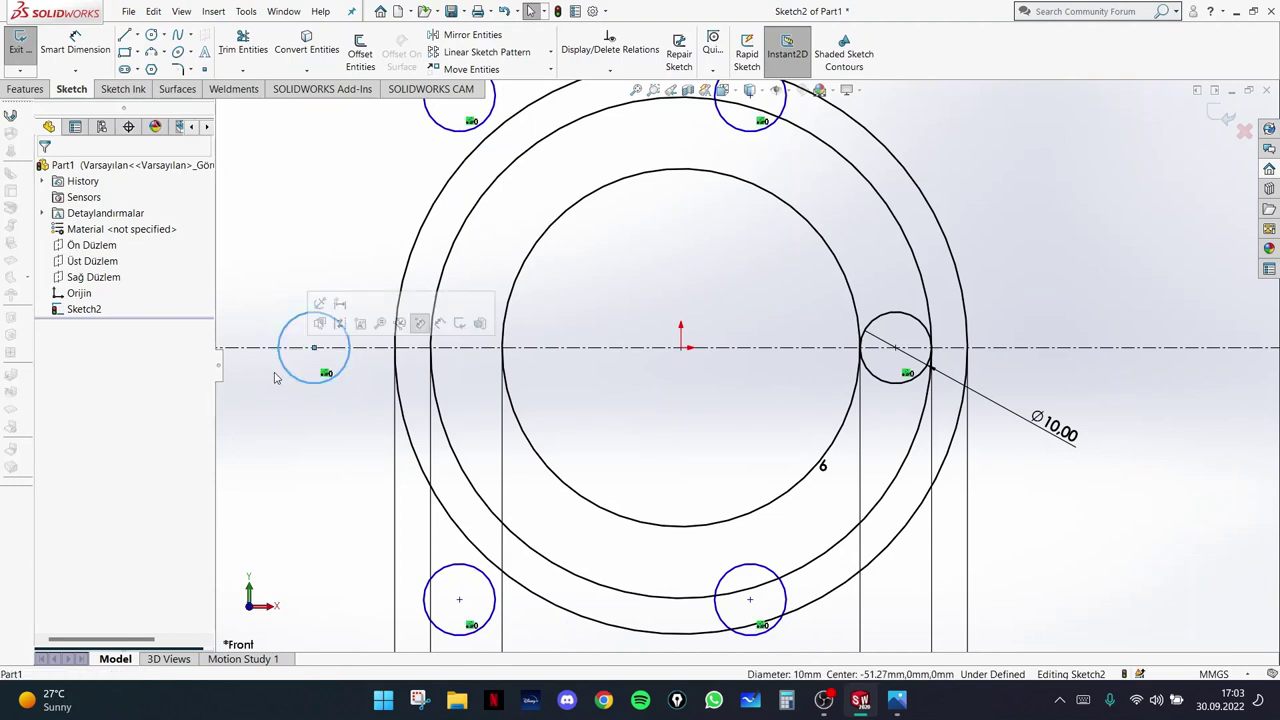
pyautogui.keyDown('ctrl'); pyautogui.click(437, 396); pyautogui.keyUp('ctrl')
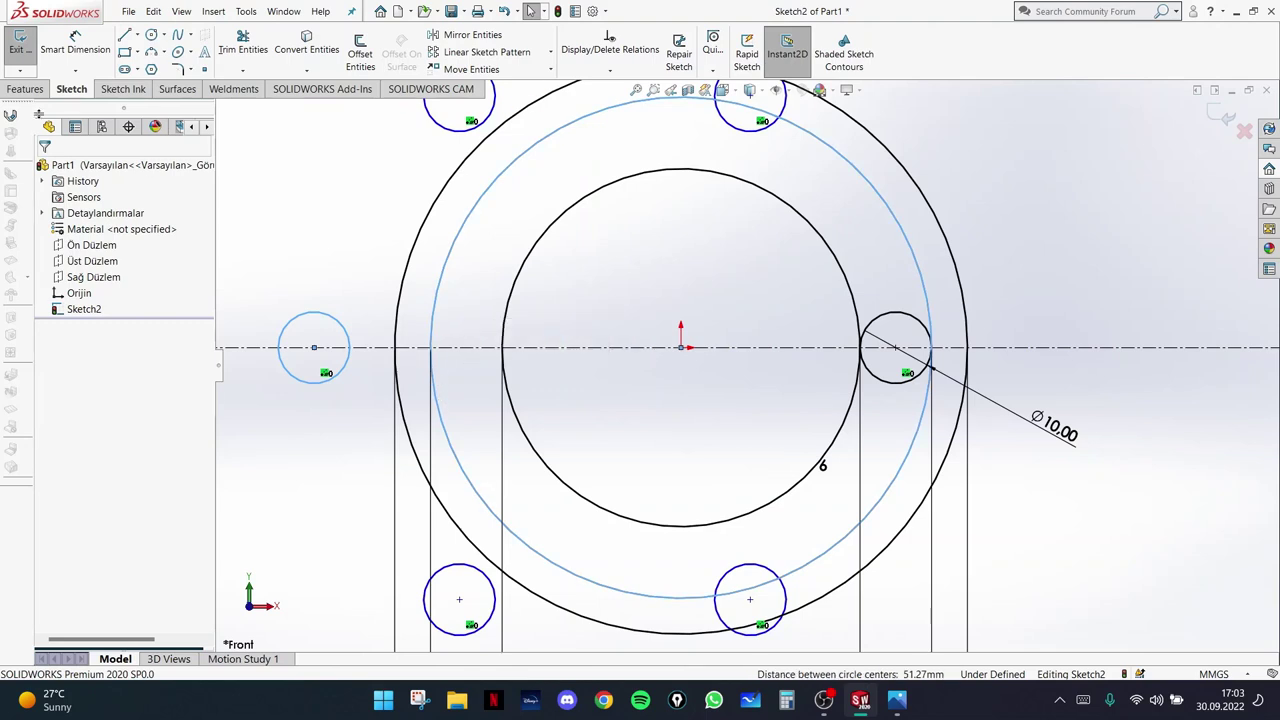
pyautogui.click(75, 126)
pyautogui.click(63, 427)
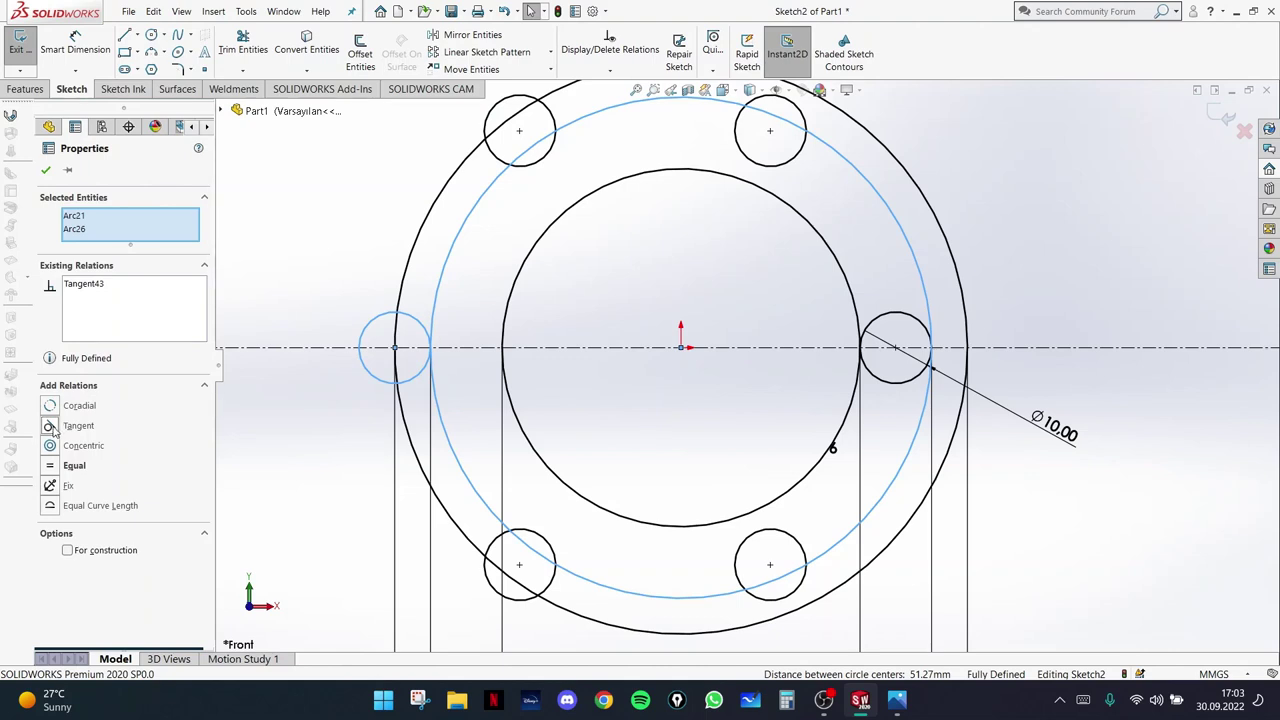
pyautogui.click(236, 200)
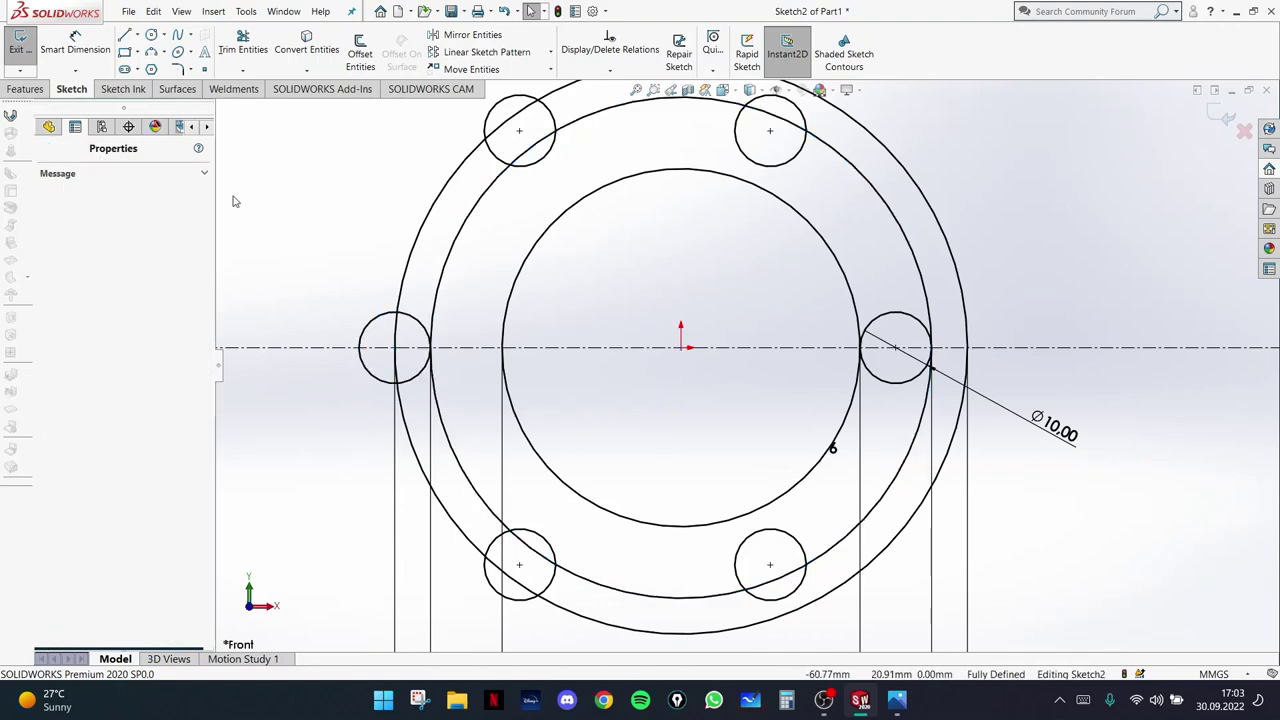
pyautogui.hotkey('ctrl', 'z')
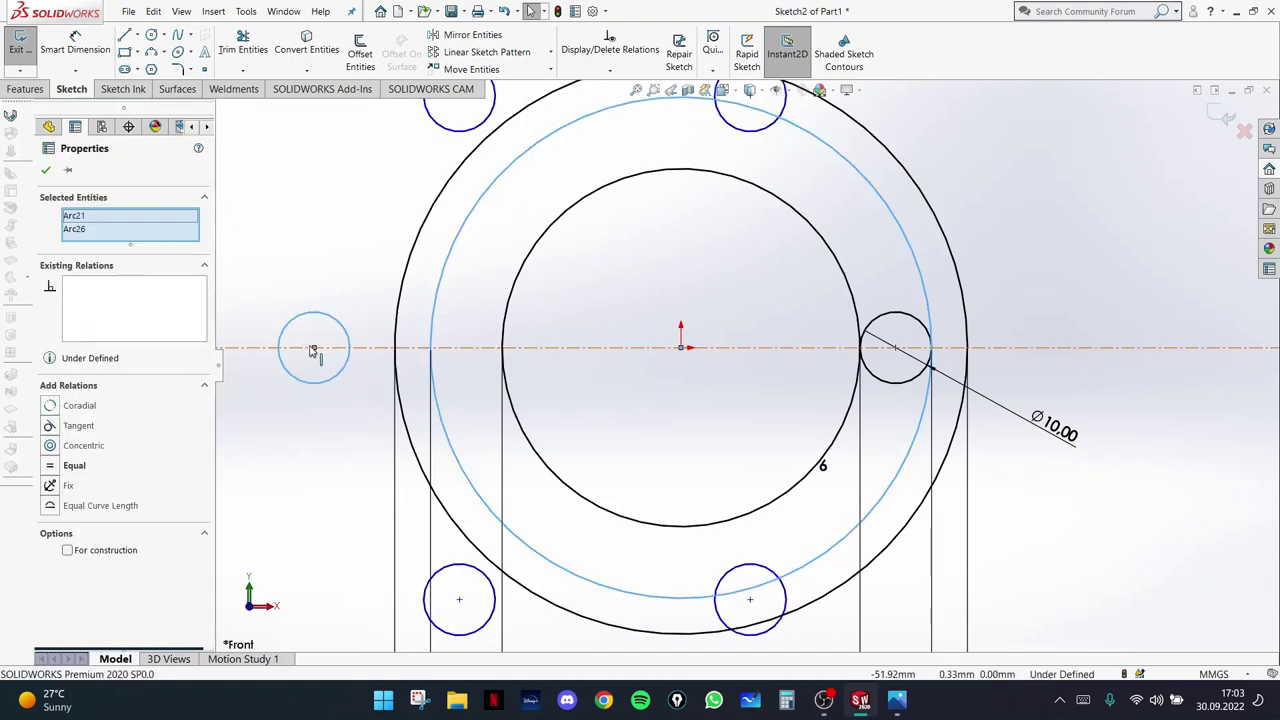
# - Move the patterned circle opposite the seed hole back inside the 70 mm circle and make the two circles tangent
pyautogui.moveTo(314, 348); pyautogui.dragTo(476, 350)
pyautogui.click(474, 290)
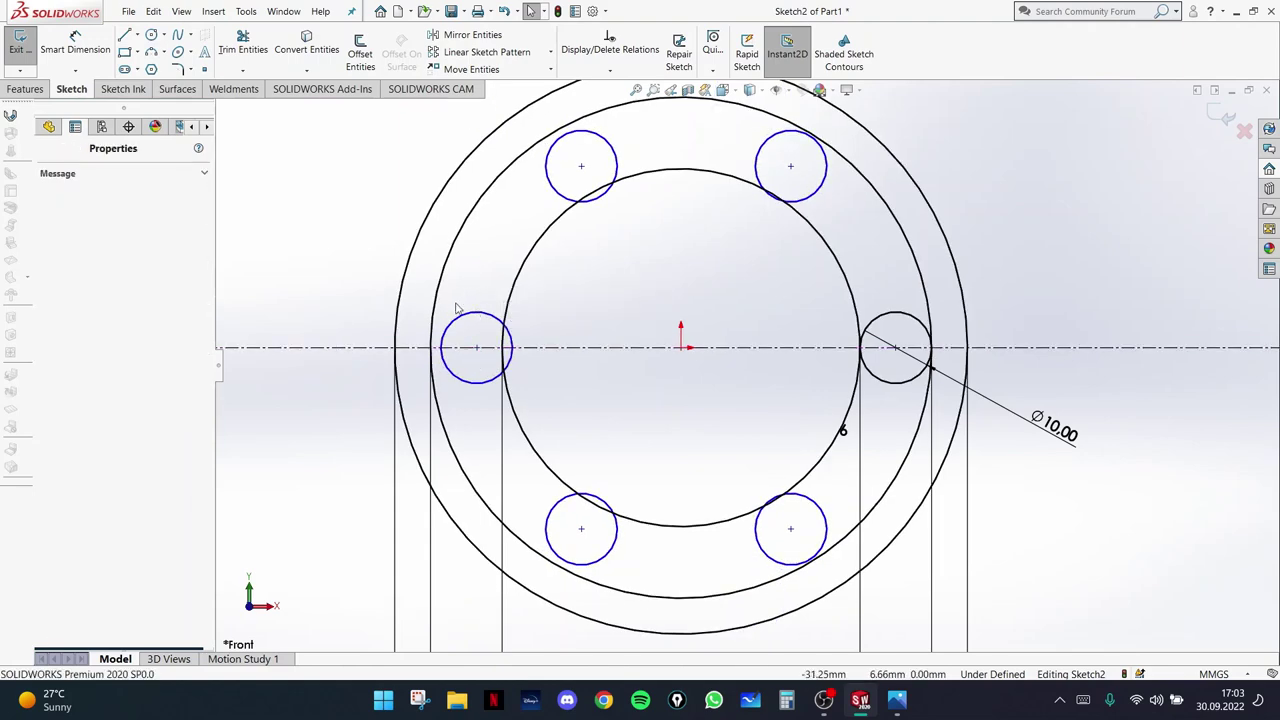
pyautogui.click(438, 344)
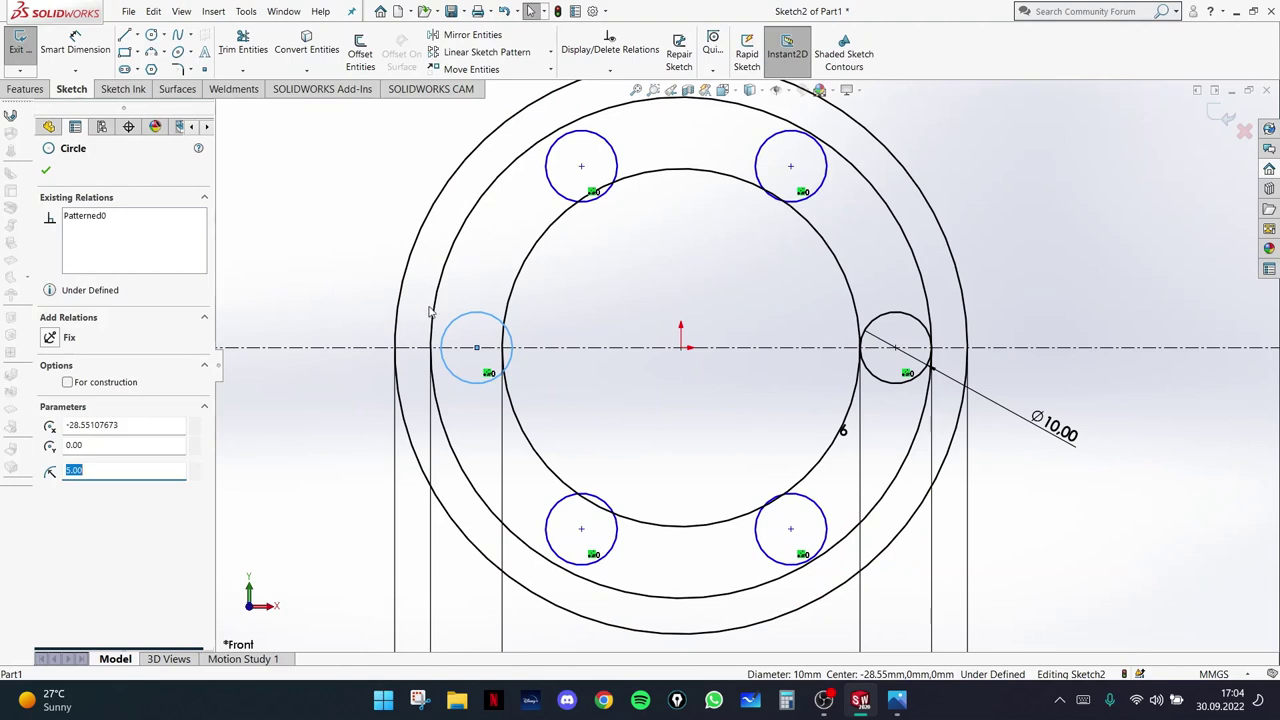
pyautogui.click(434, 322)
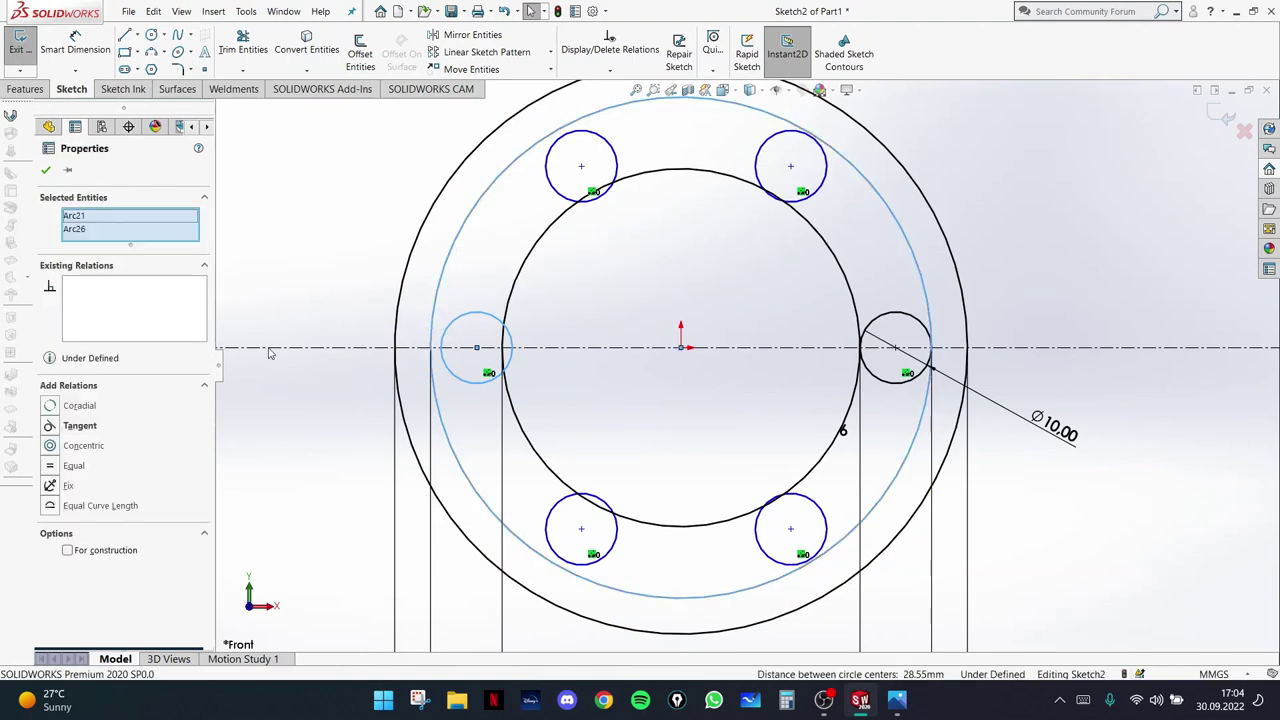
pyautogui.click(50, 425)
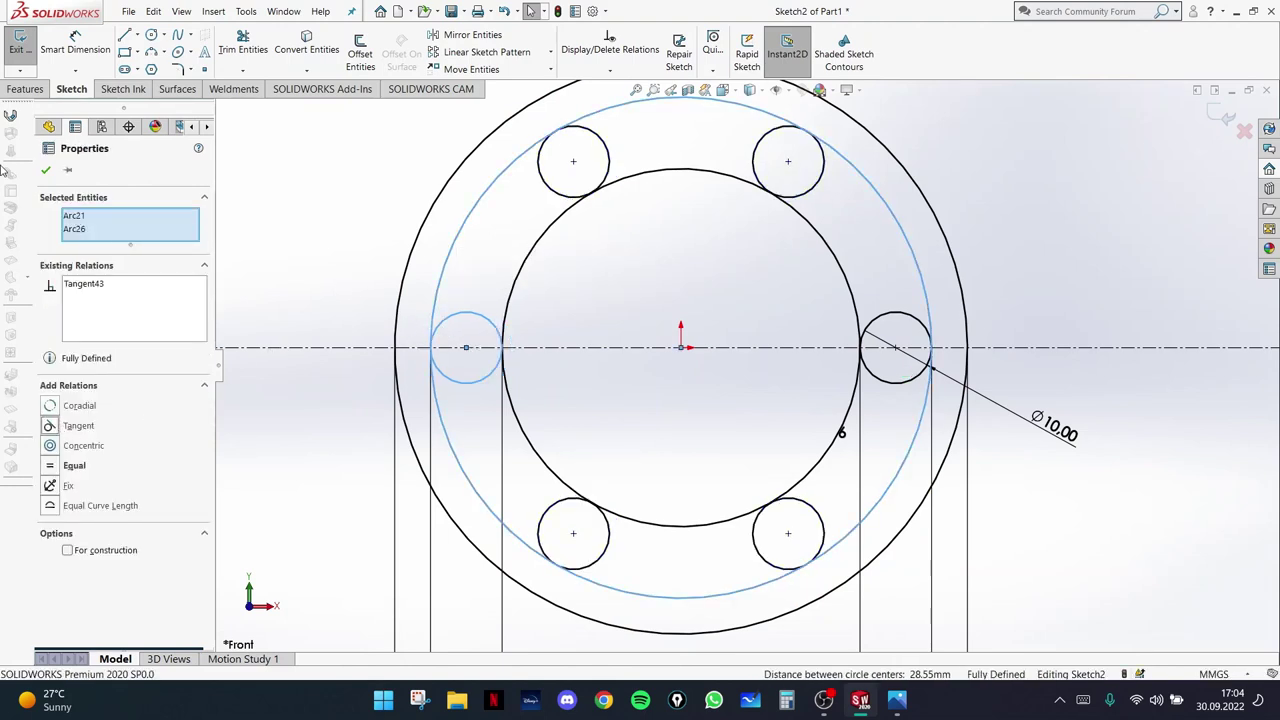
pyautogui.click(50, 171)
# - Delete all circles and dimensions of the finished flange from the sketch, including the pattern's seed circle
pyautogui.scroll(-3, 869, 371)
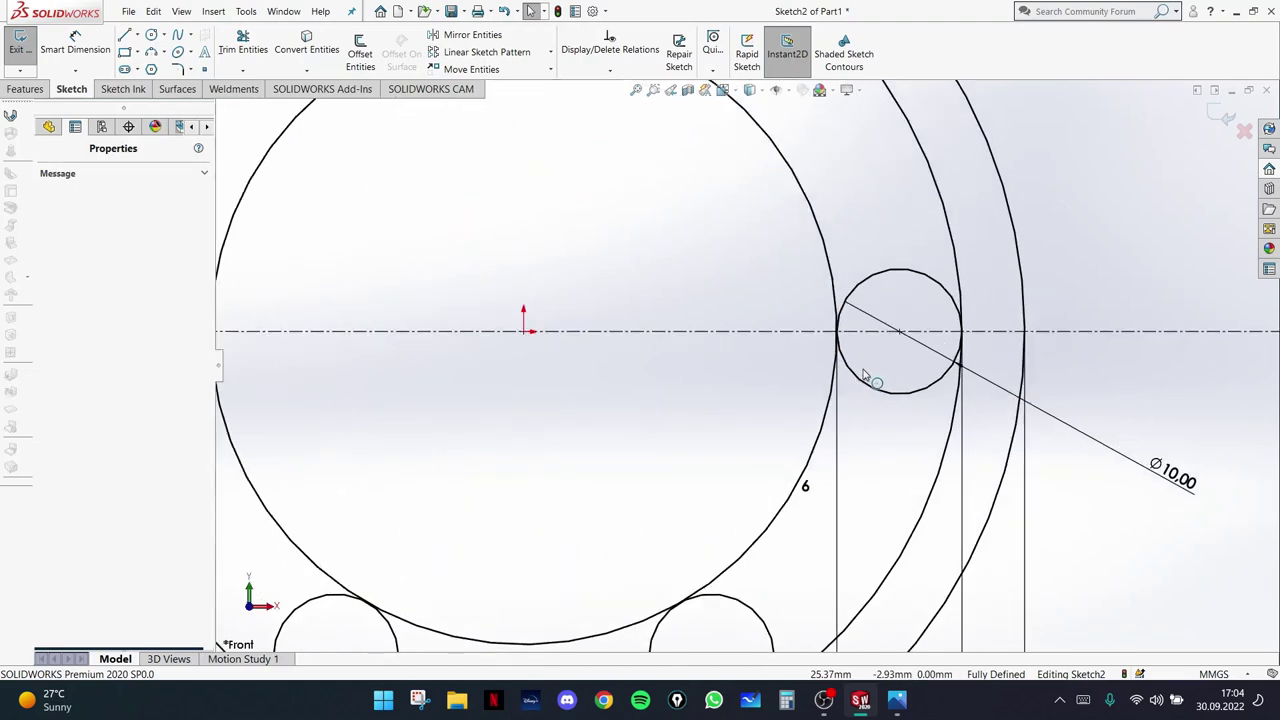
pyautogui.scroll(4, 690, 408)
pyautogui.scroll(3, 686, 403)
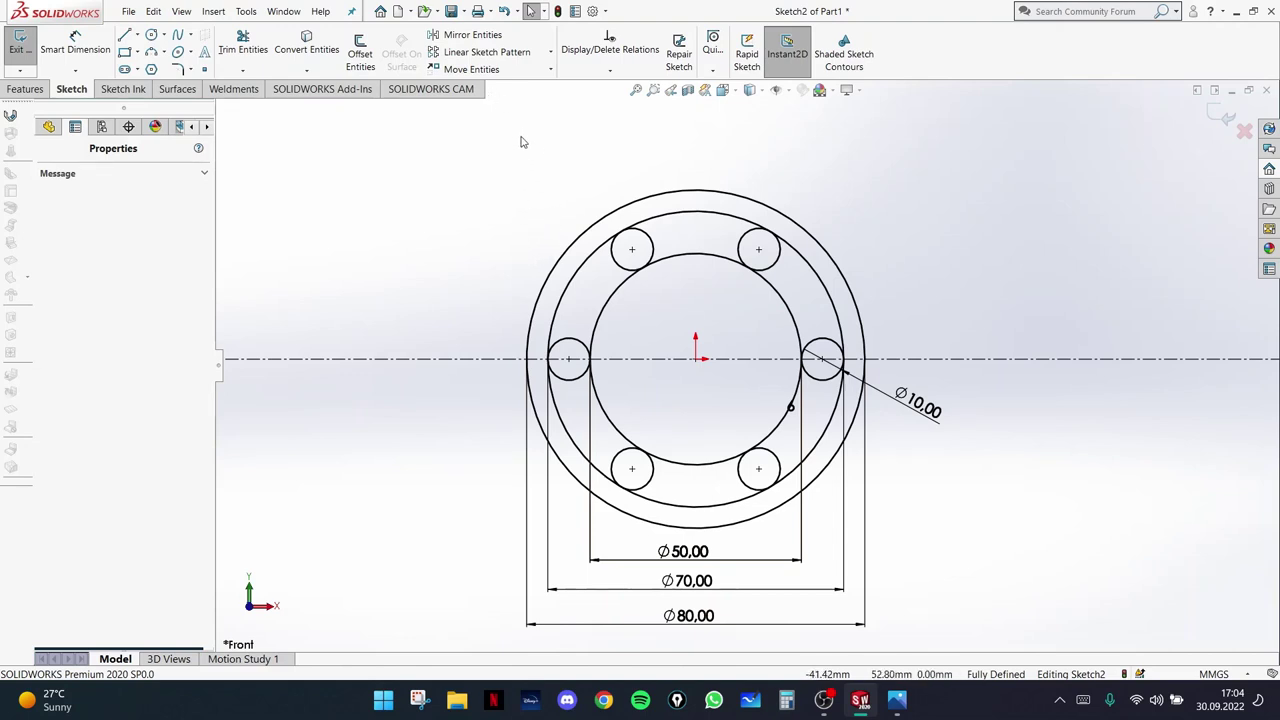
pyautogui.moveTo(500, 162)
pyautogui.mouseDown()
pyautogui.moveTo(789, 545)
pyautogui.moveTo(900, 644)
pyautogui.mouseUp()
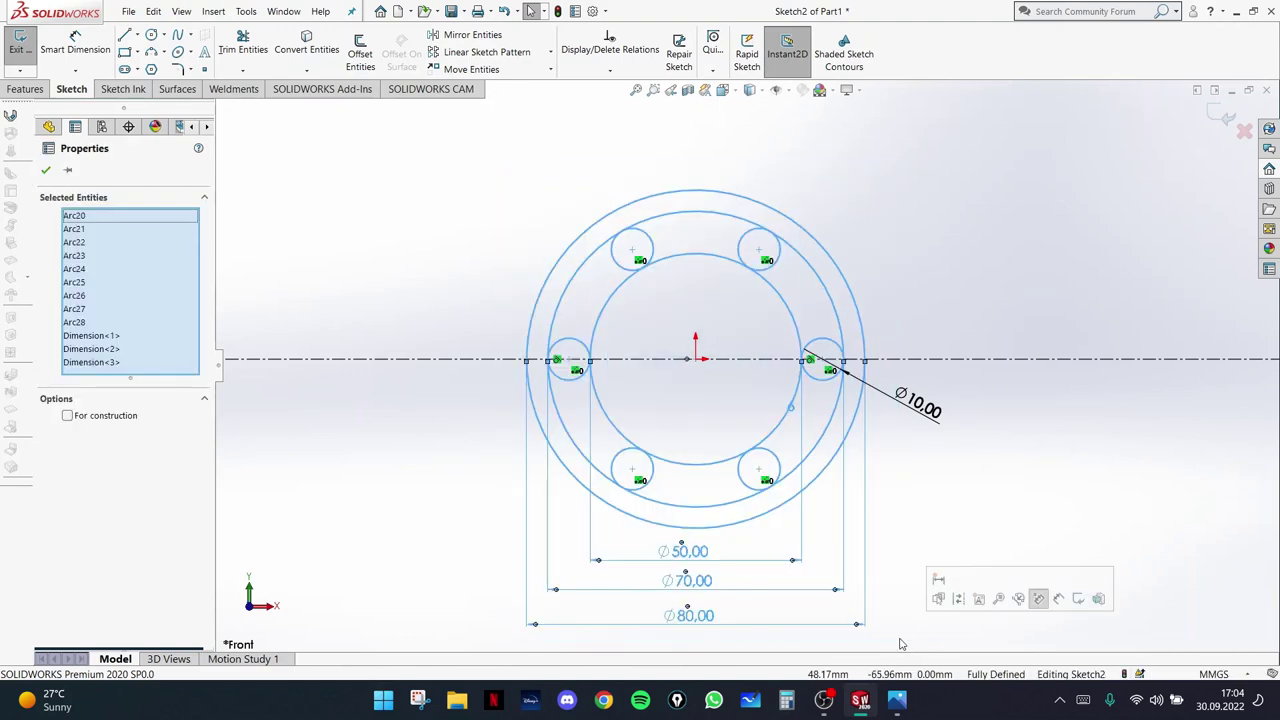
pyautogui.press('Delete')
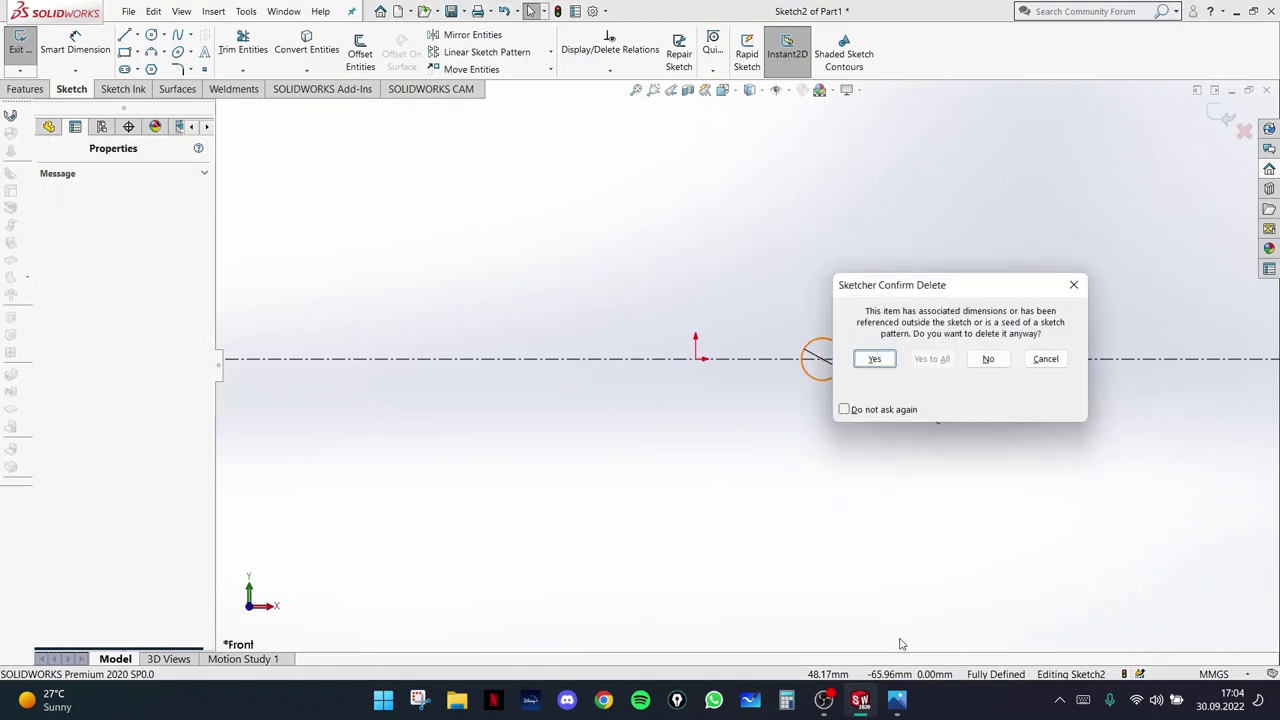
pyautogui.click(872, 362)
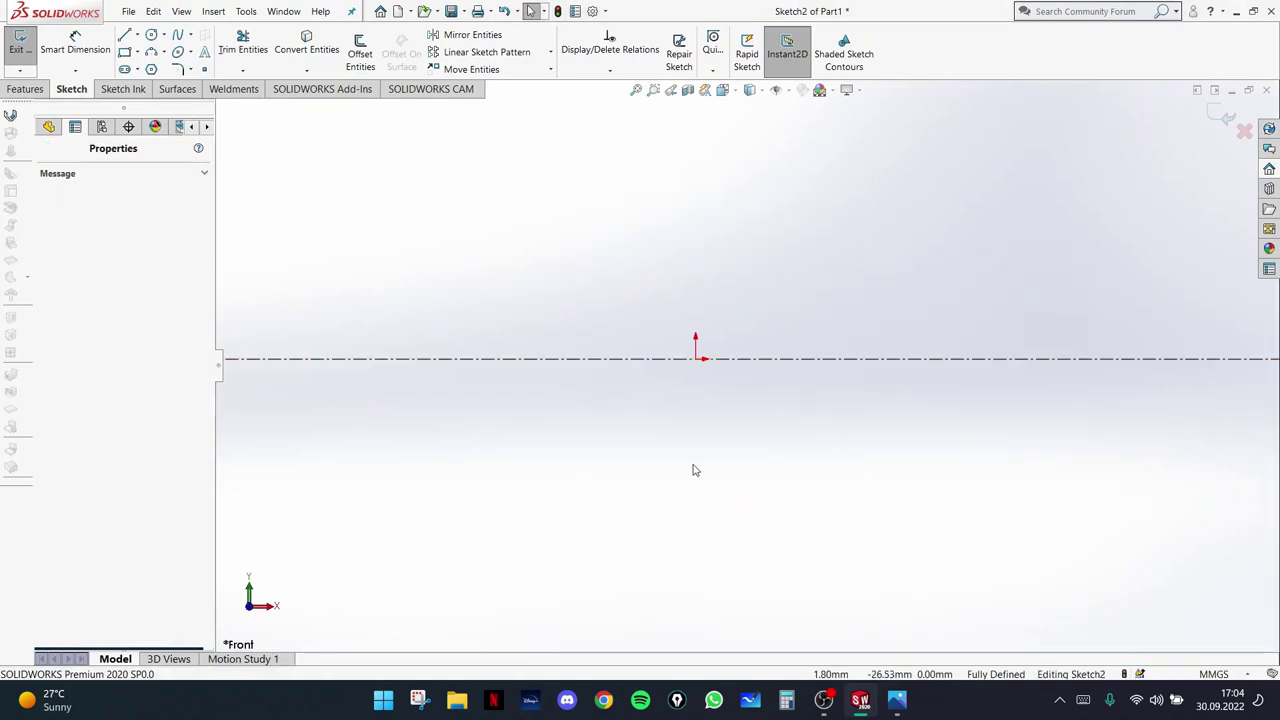
# - Exit the cleared sketch and delete Sketch2 from the part
pyautogui.click(14, 48)
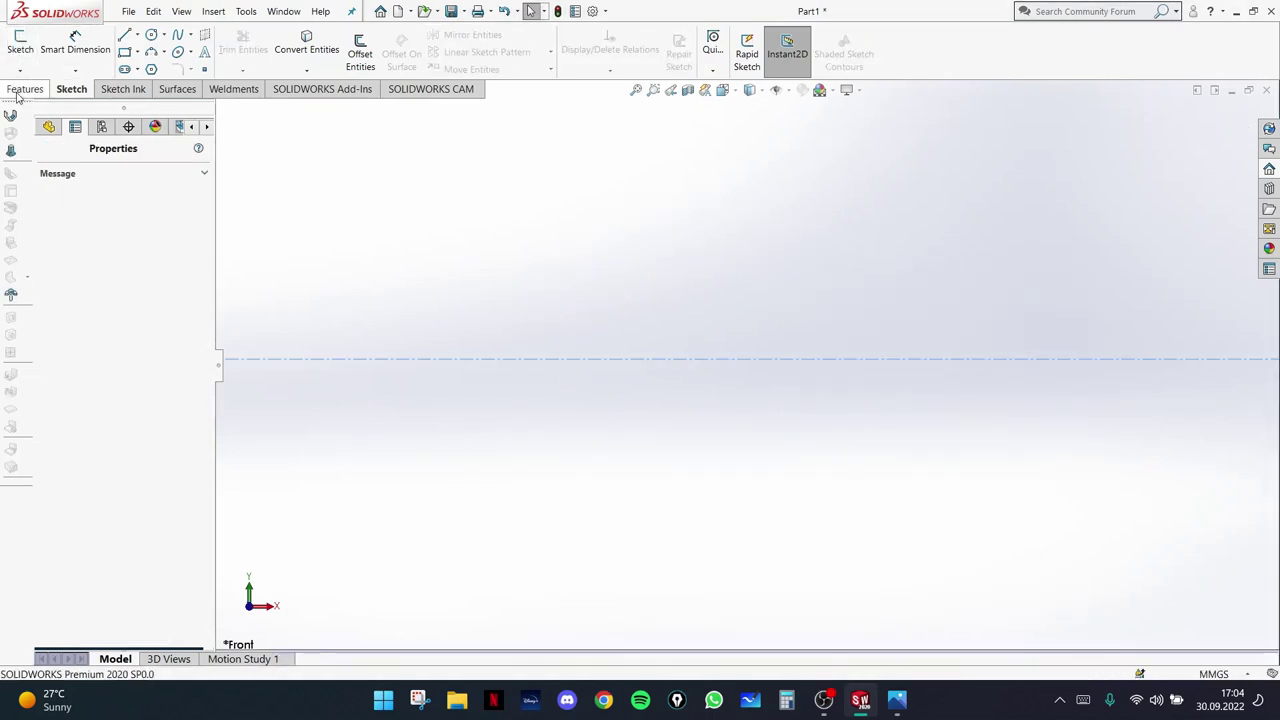
pyautogui.click(12, 52)
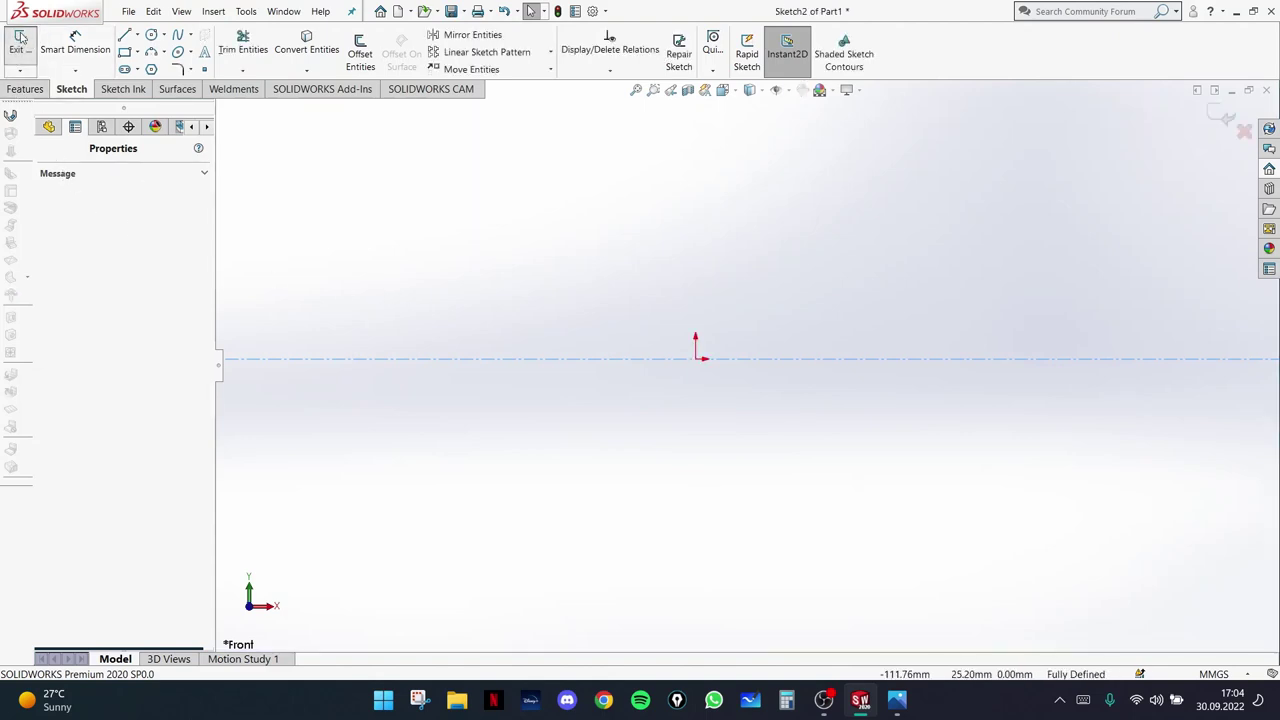
pyautogui.click(20, 45)
pyautogui.click(49, 126)
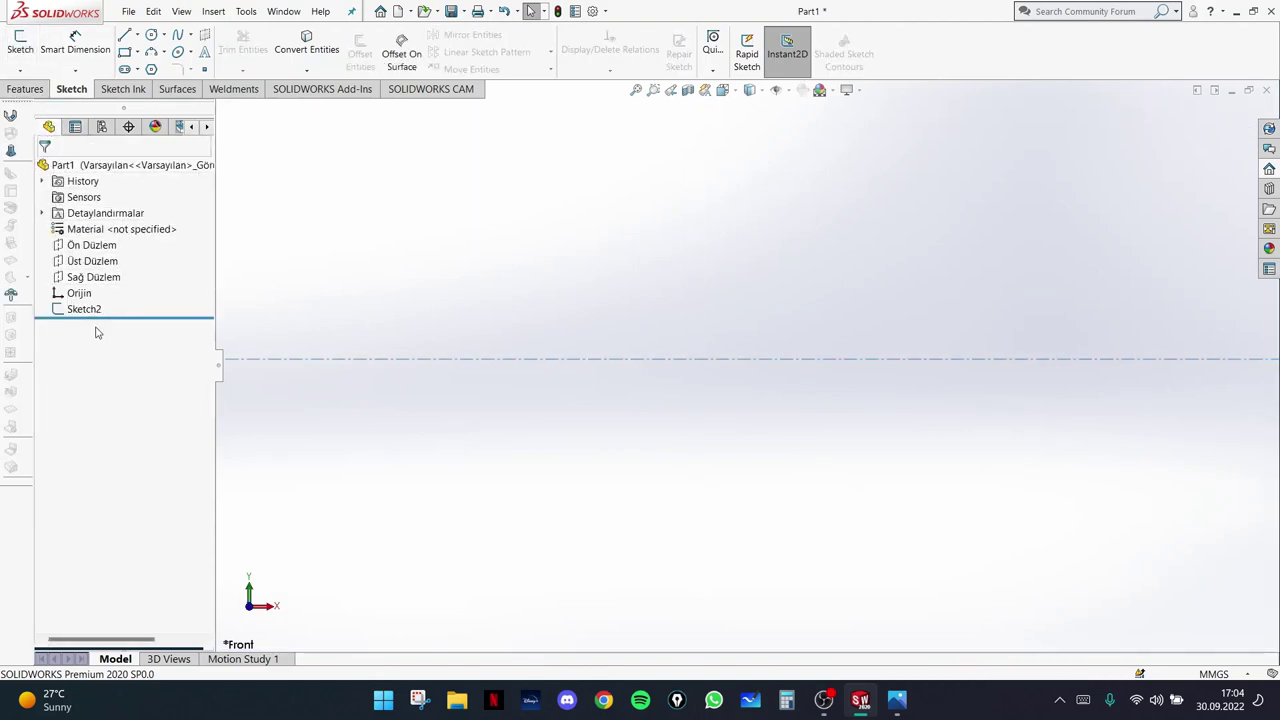
pyautogui.click(20, 45)
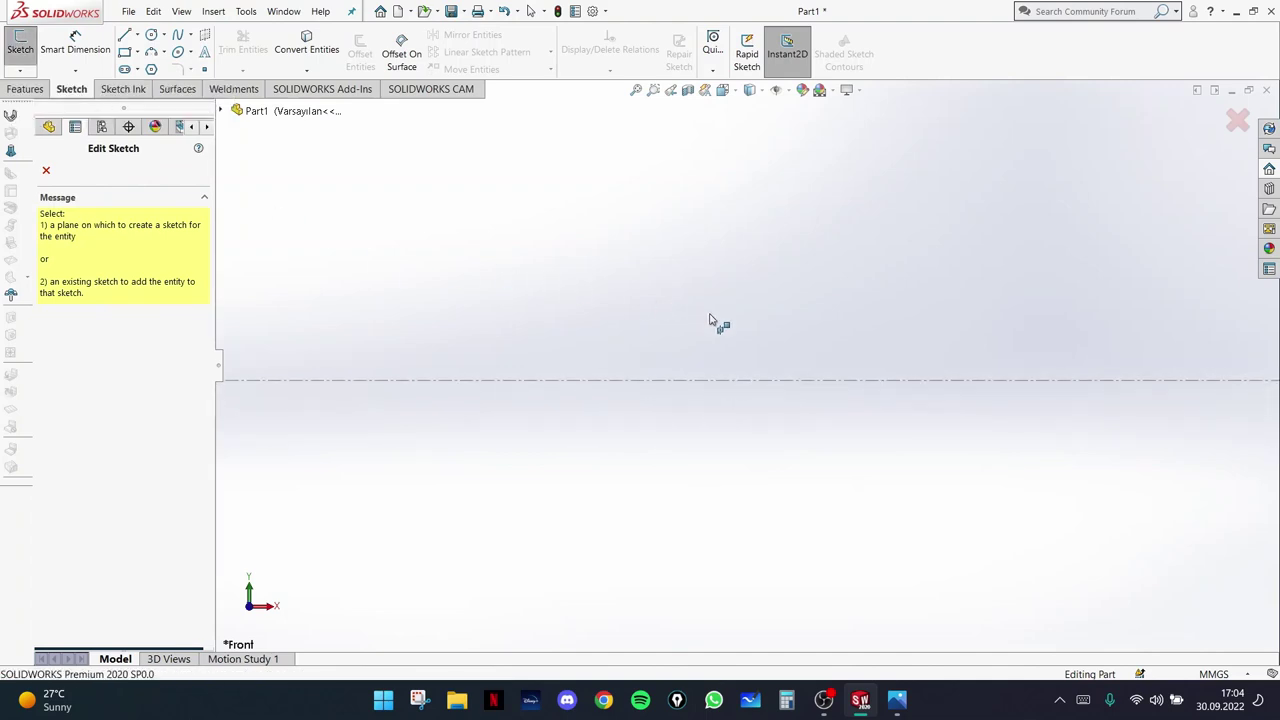
pyautogui.click(47, 170)
pyautogui.rightClick(96, 309)
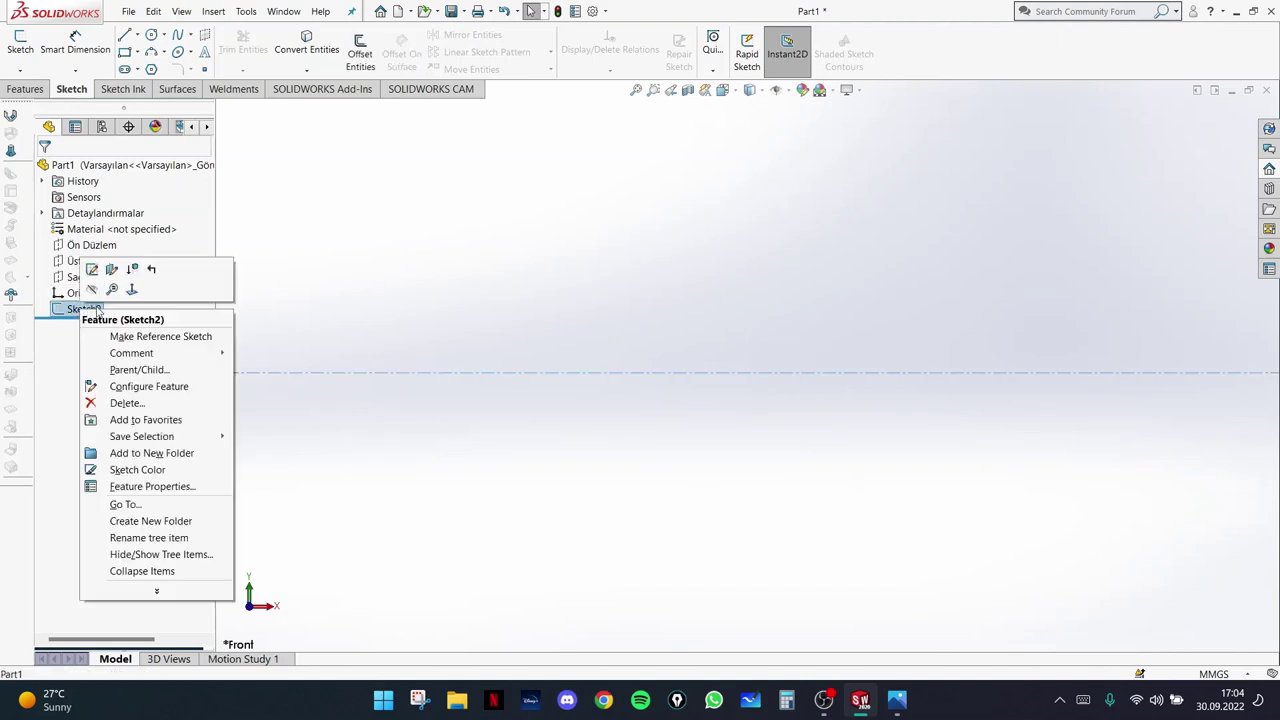
pyautogui.click(127, 403)
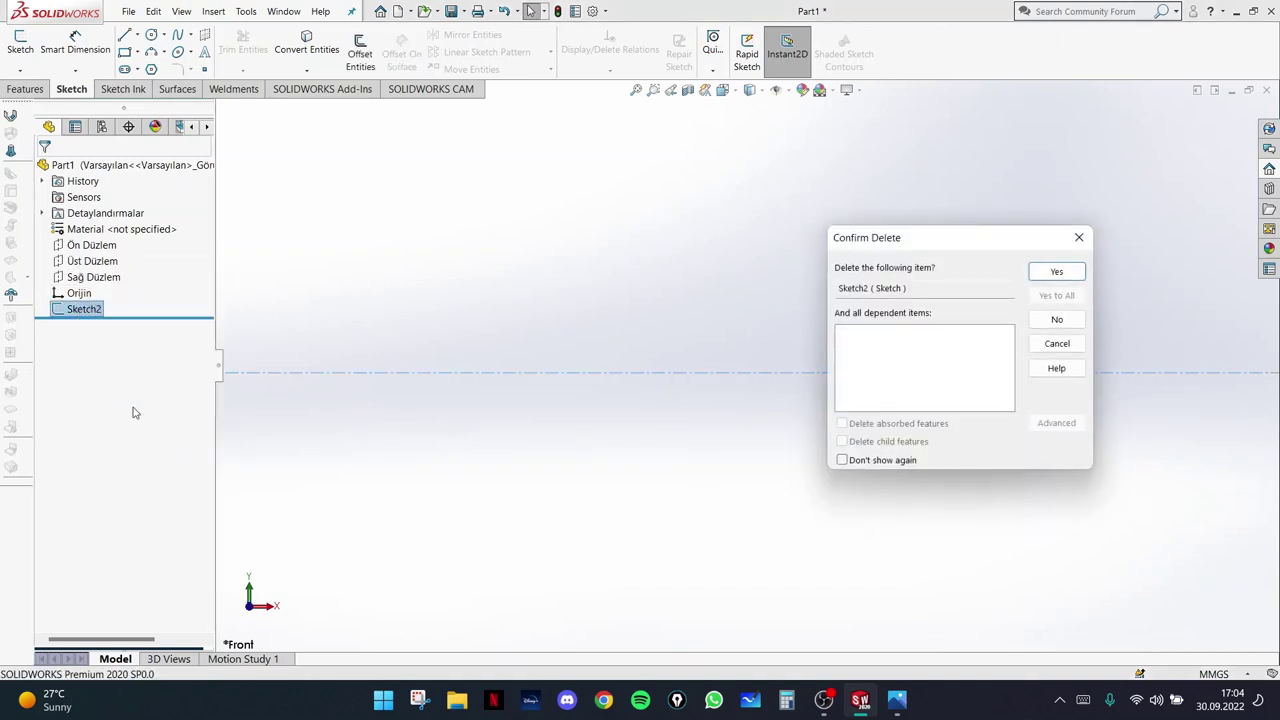
pyautogui.click(1062, 271)
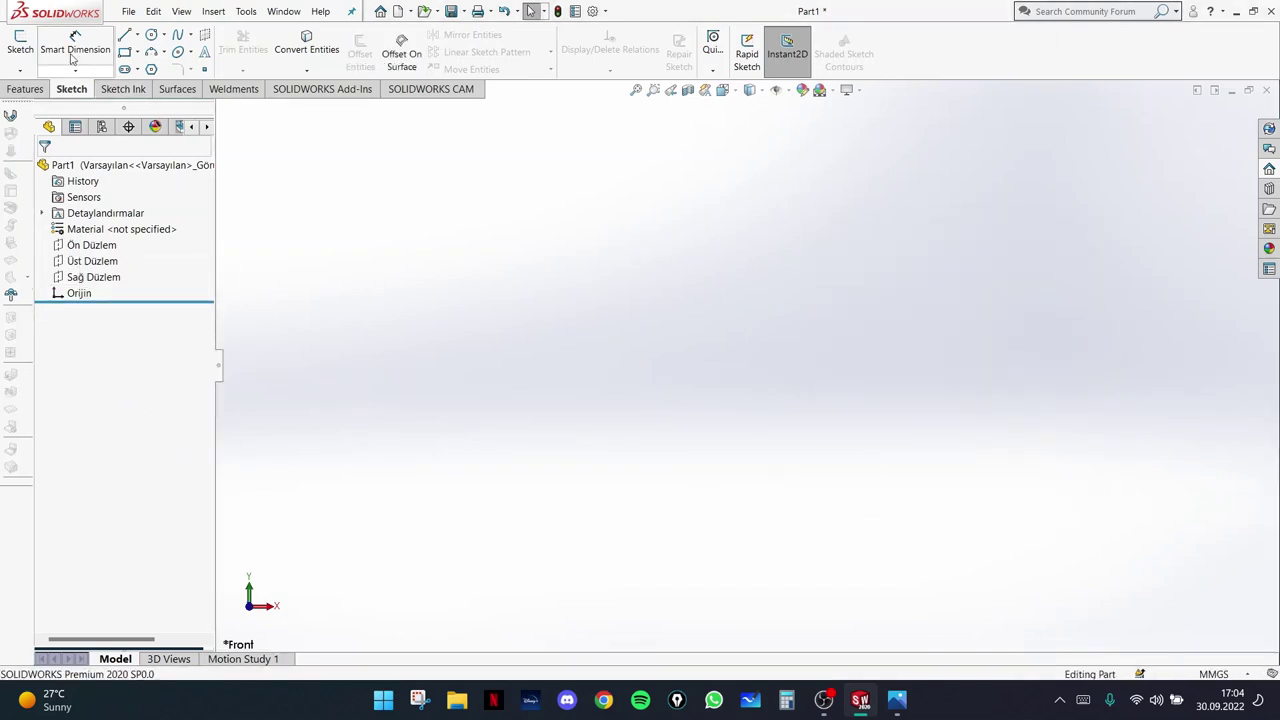
# - Start a new sketch on the top plane
pyautogui.click(20, 42)
pyautogui.click(731, 366)
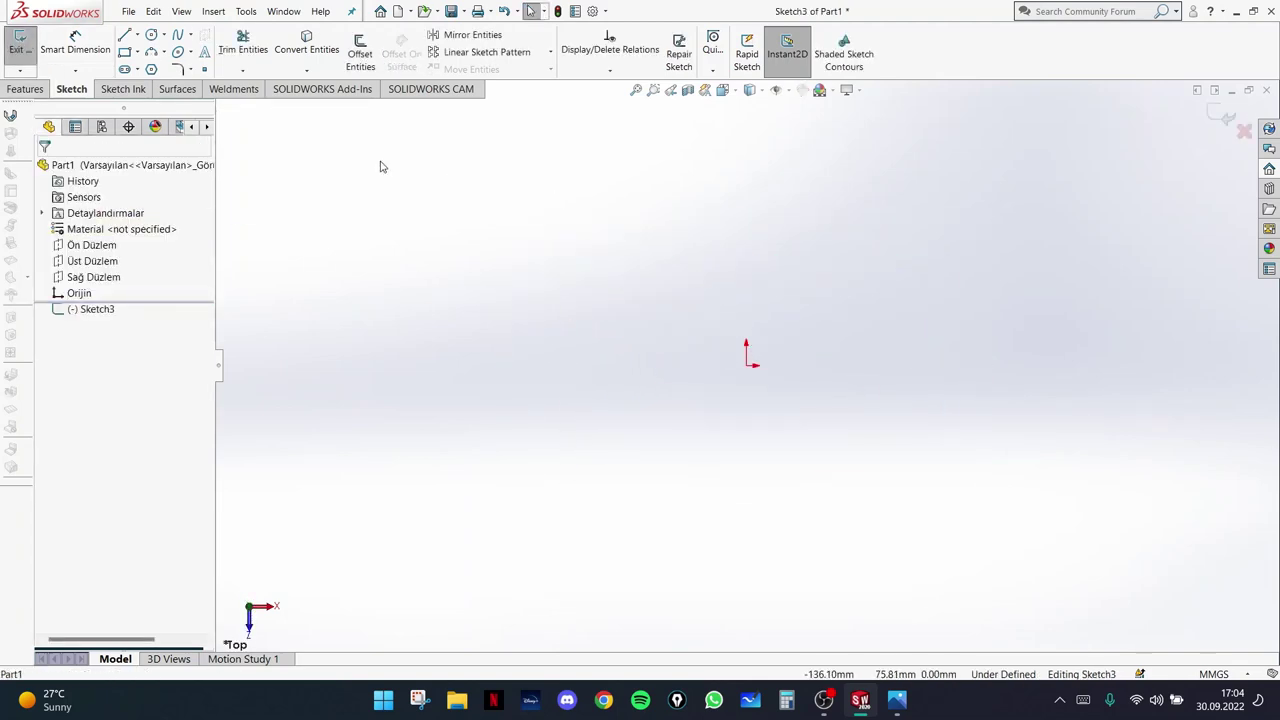
# - Sketch a center rectangle centred on the origin
pyautogui.click(138, 52)
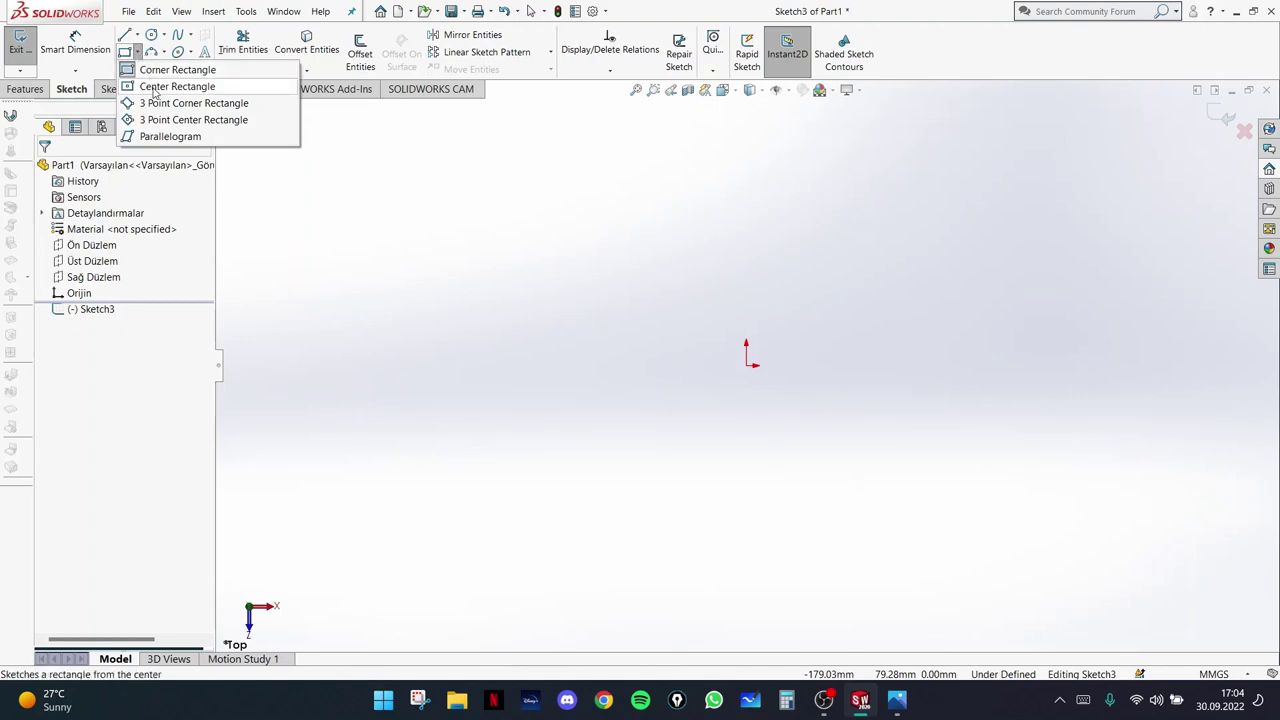
pyautogui.click(160, 87)
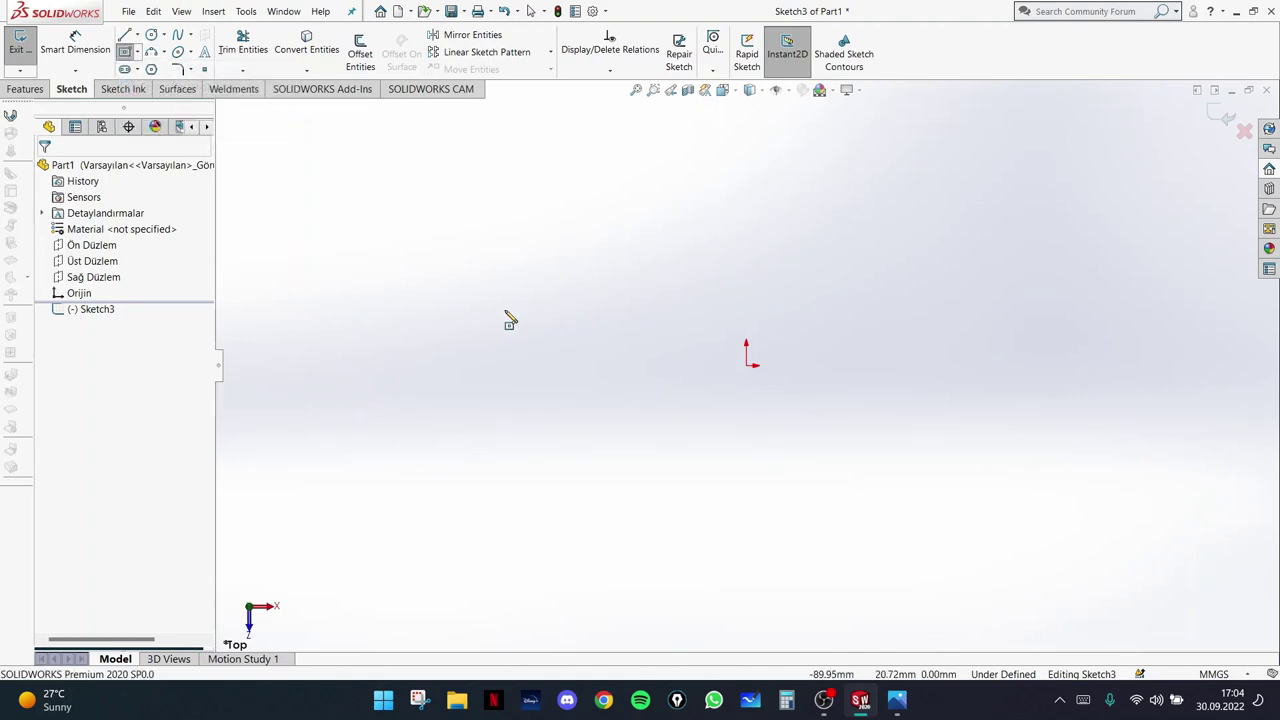
pyautogui.click(746, 365)
pyautogui.click(562, 221)
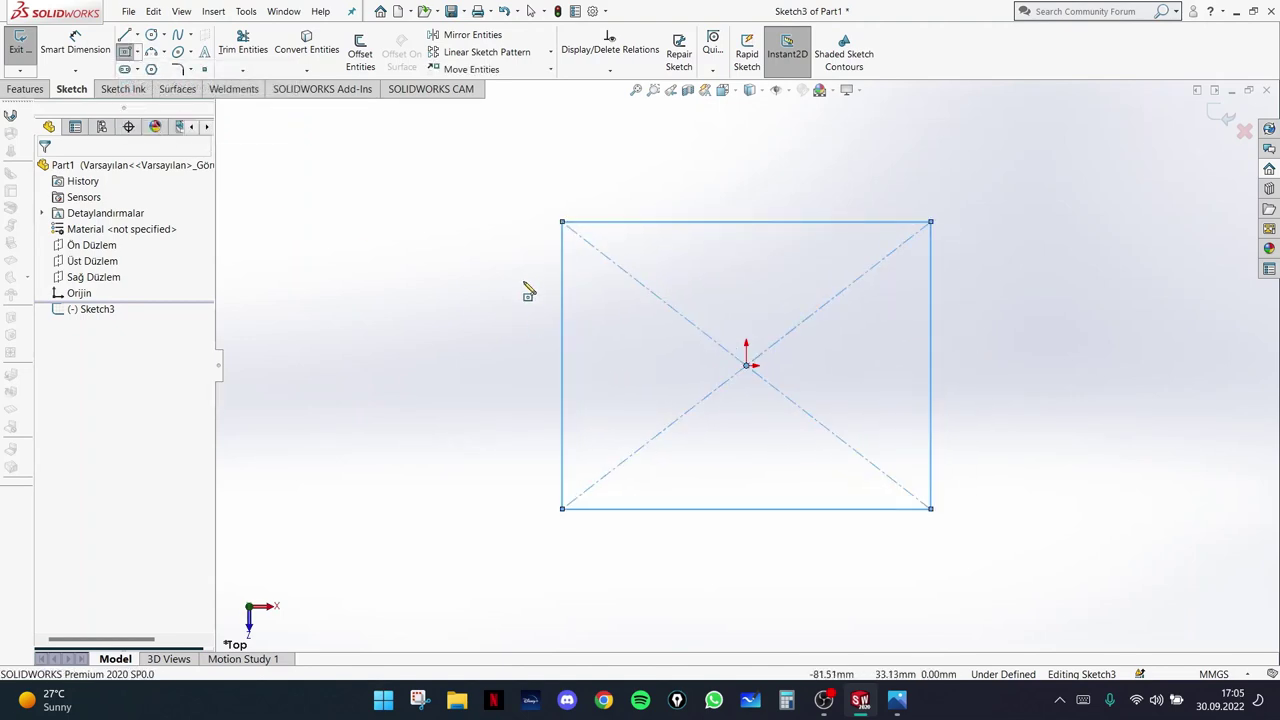
# - Dimension the rectangle's upper edge to 150 mm
pyautogui.click(75, 45)
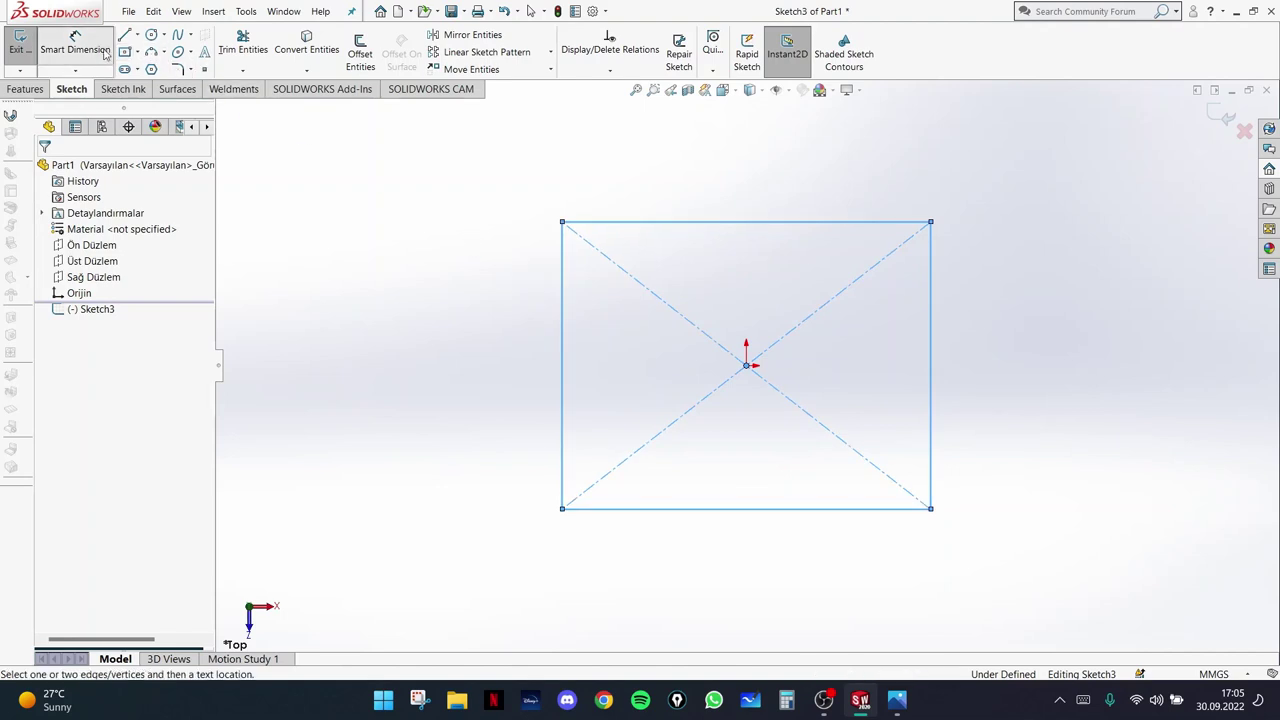
pyautogui.click(694, 222)
pyautogui.click(679, 174)
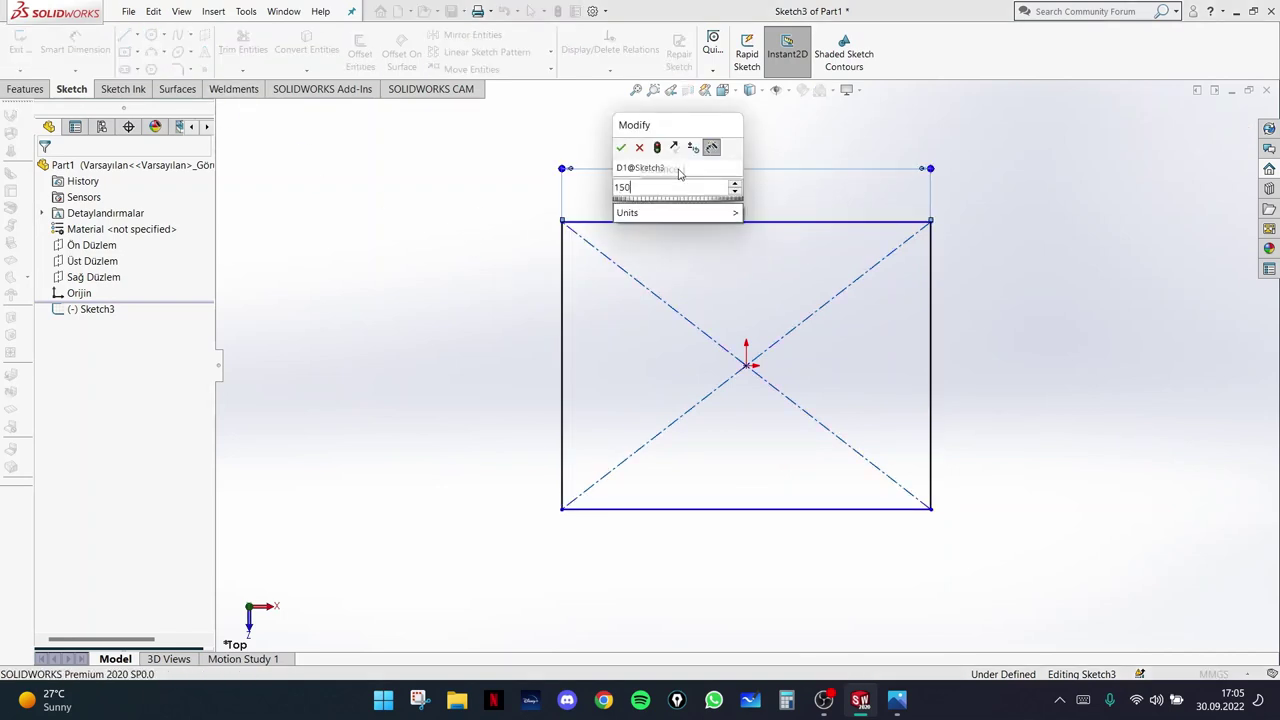
pyautogui.write('150')
pyautogui.press('Return')
pyautogui.press('Escape')
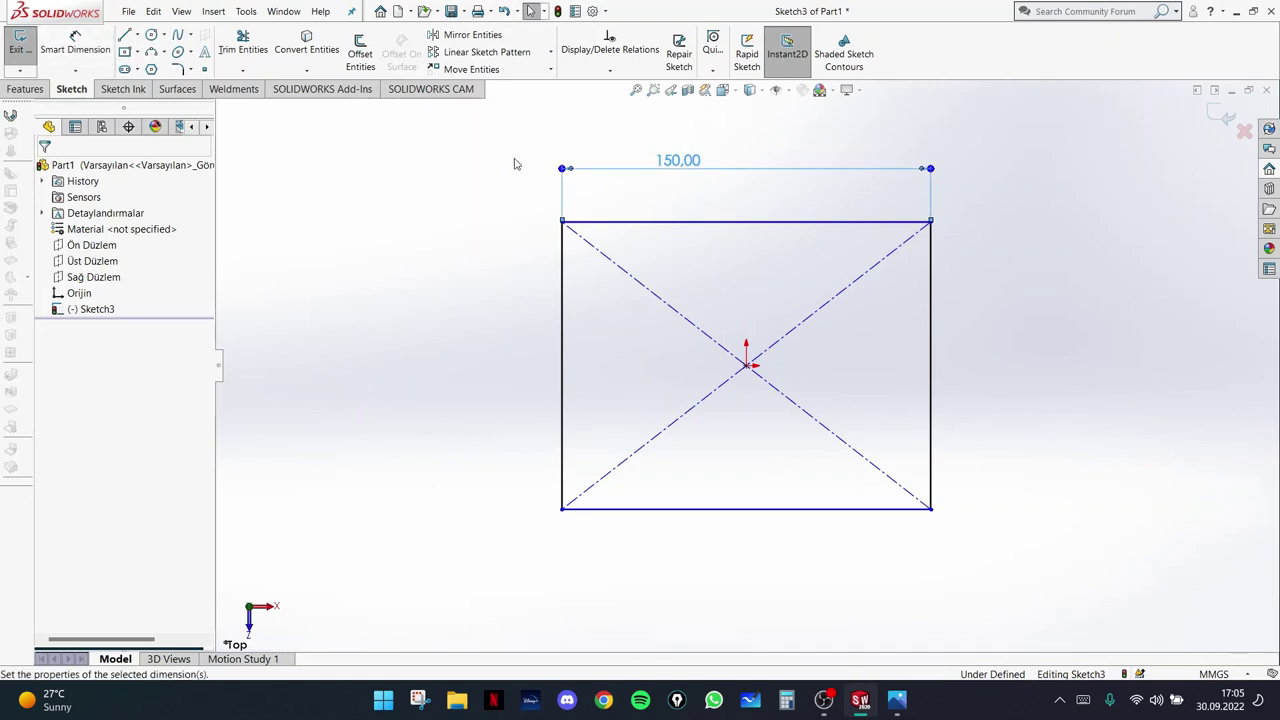
# - Add an Equal relation between the rectangle's upper and left edges to make it a square
pyautogui.click(628, 222)
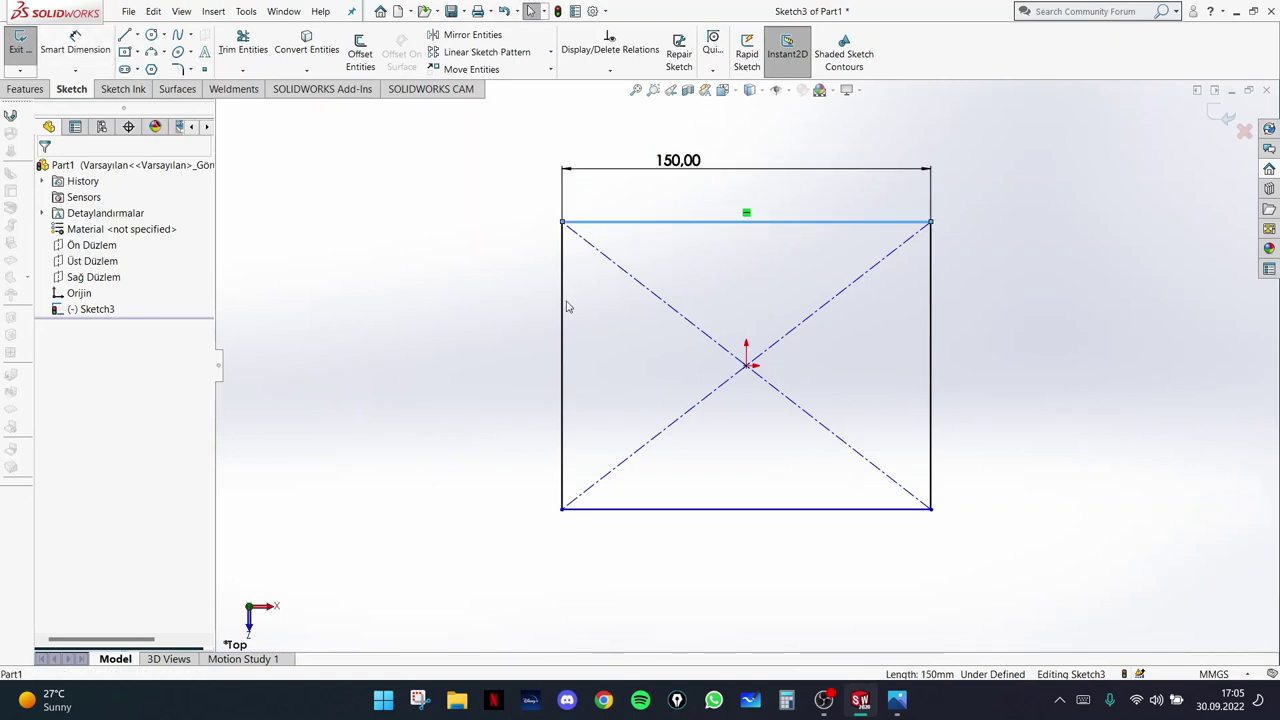
pyautogui.keyDown('ctrl'); pyautogui.click(563, 322); pyautogui.keyUp('ctrl')
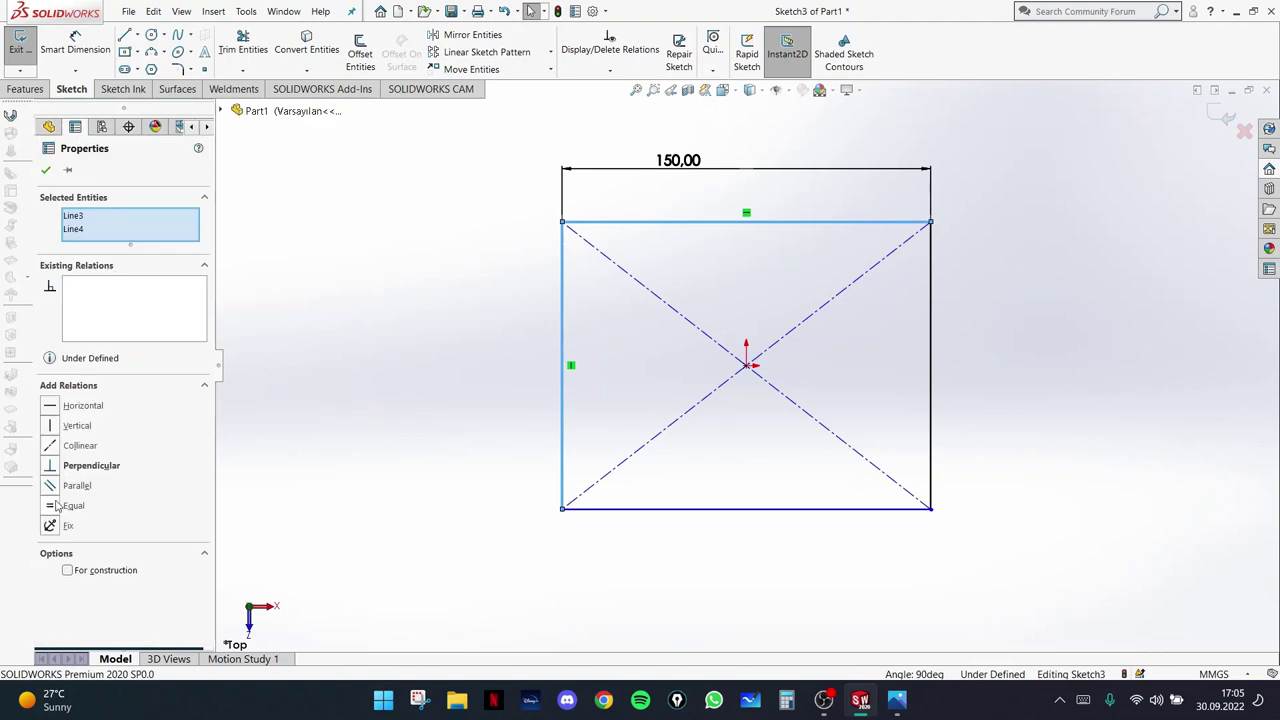
pyautogui.click(58, 506)
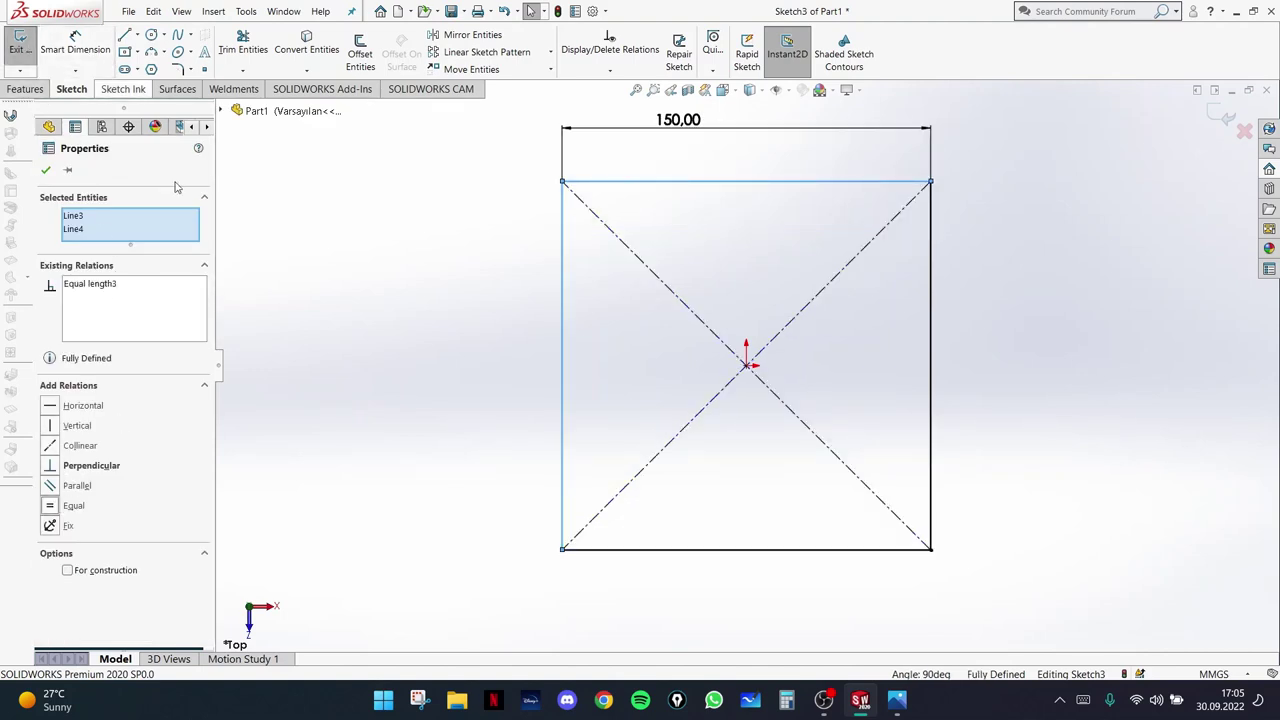
pyautogui.click(45, 170)
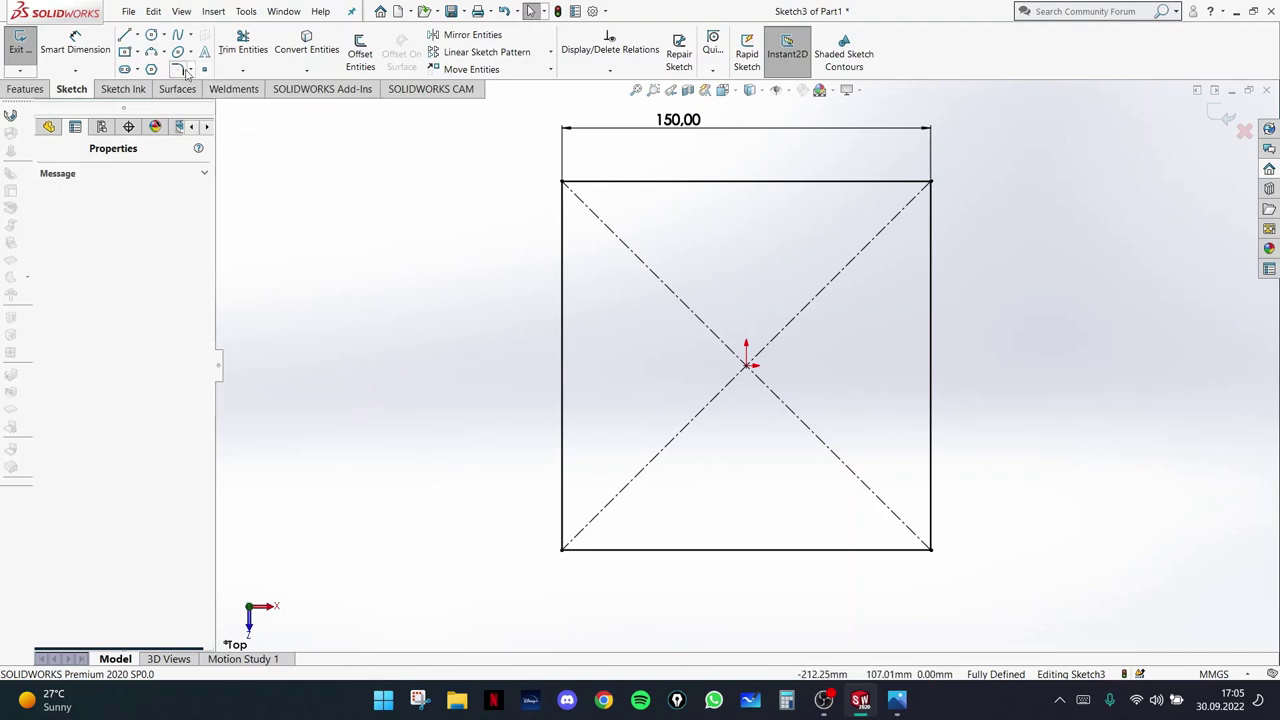
# - Draw a circle centred on the square's diagonal near the upper-left corner and set its diameter to 20 mm
pyautogui.click(152, 36)
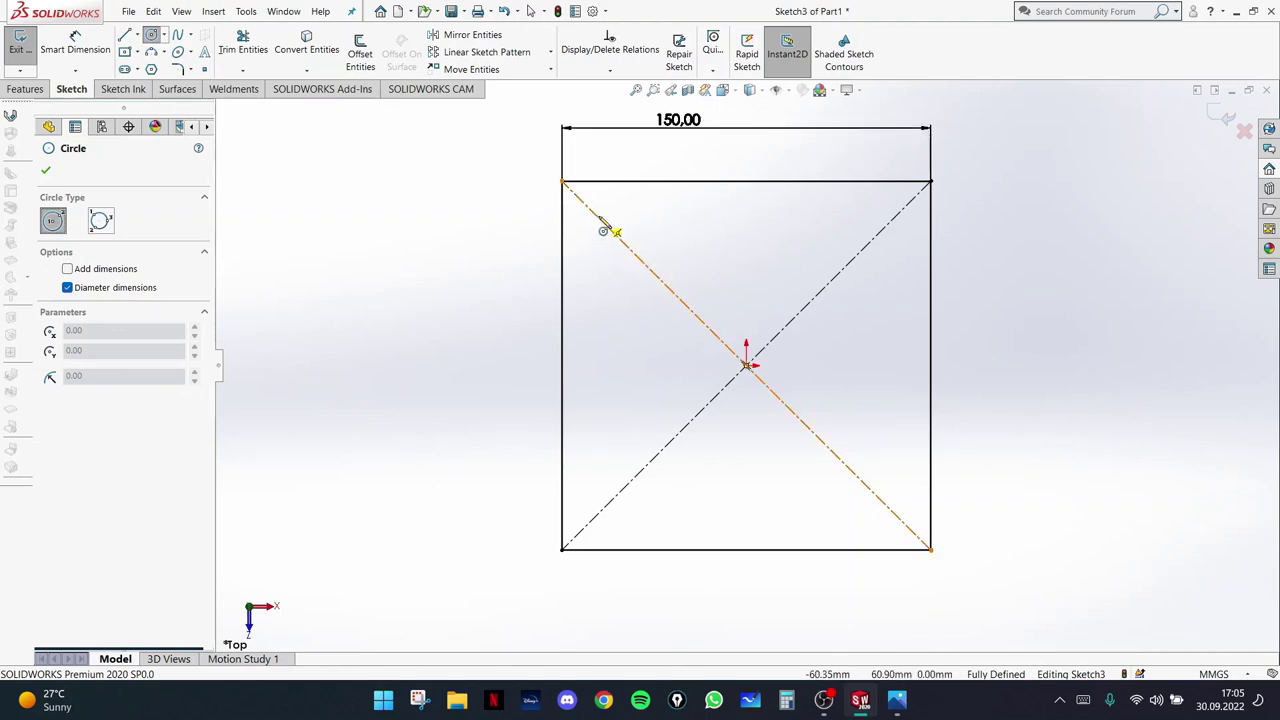
pyautogui.moveTo(599, 218); pyautogui.dragTo(608, 228)
pyautogui.click(75, 47)
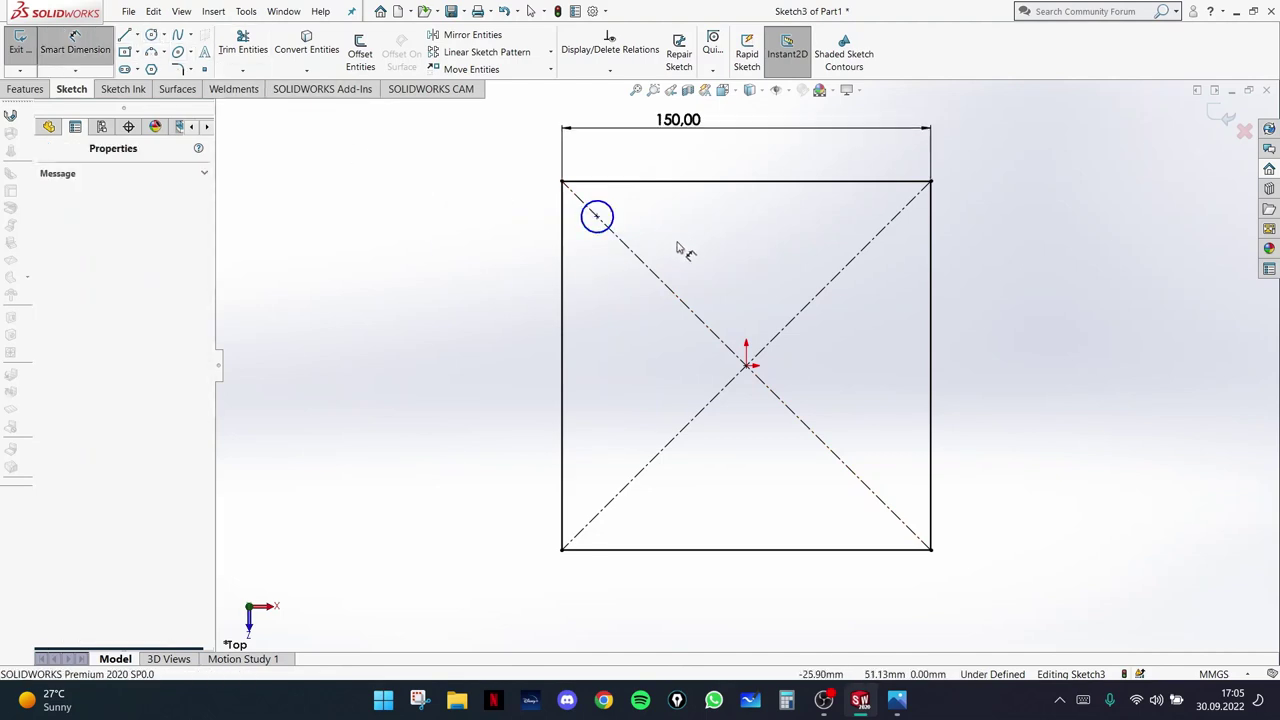
pyautogui.click(598, 234)
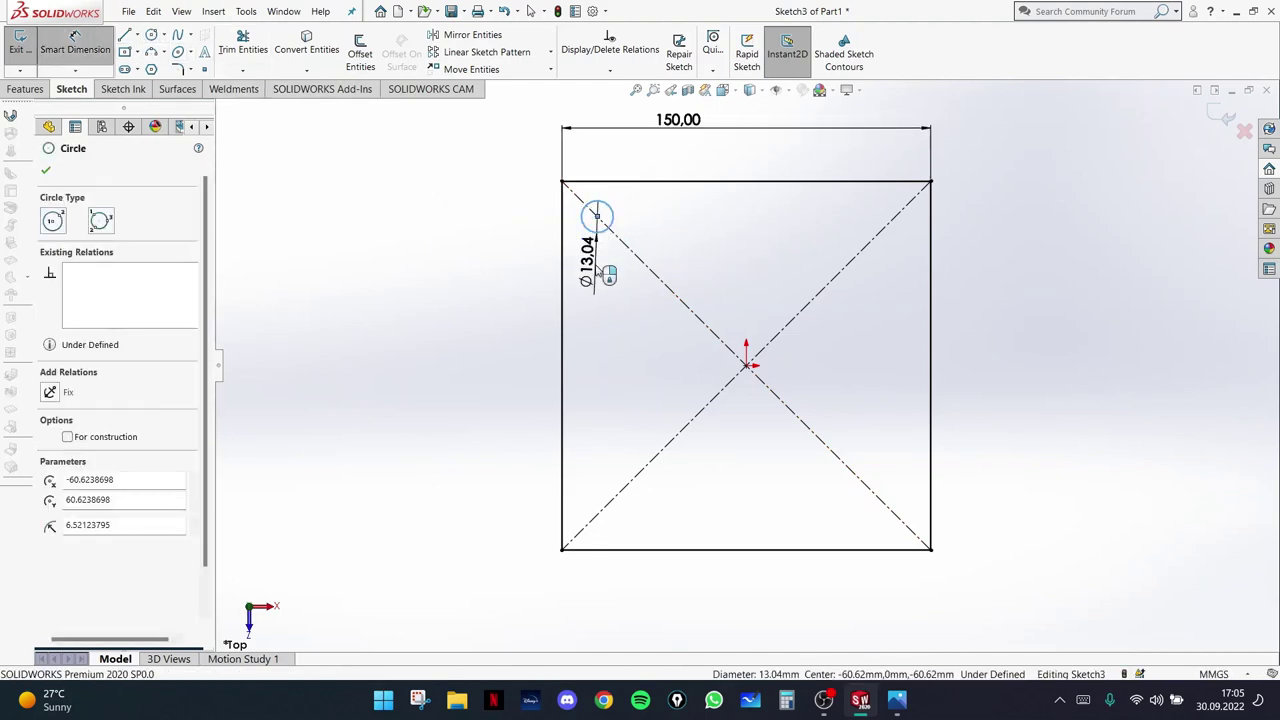
pyautogui.click(597, 264)
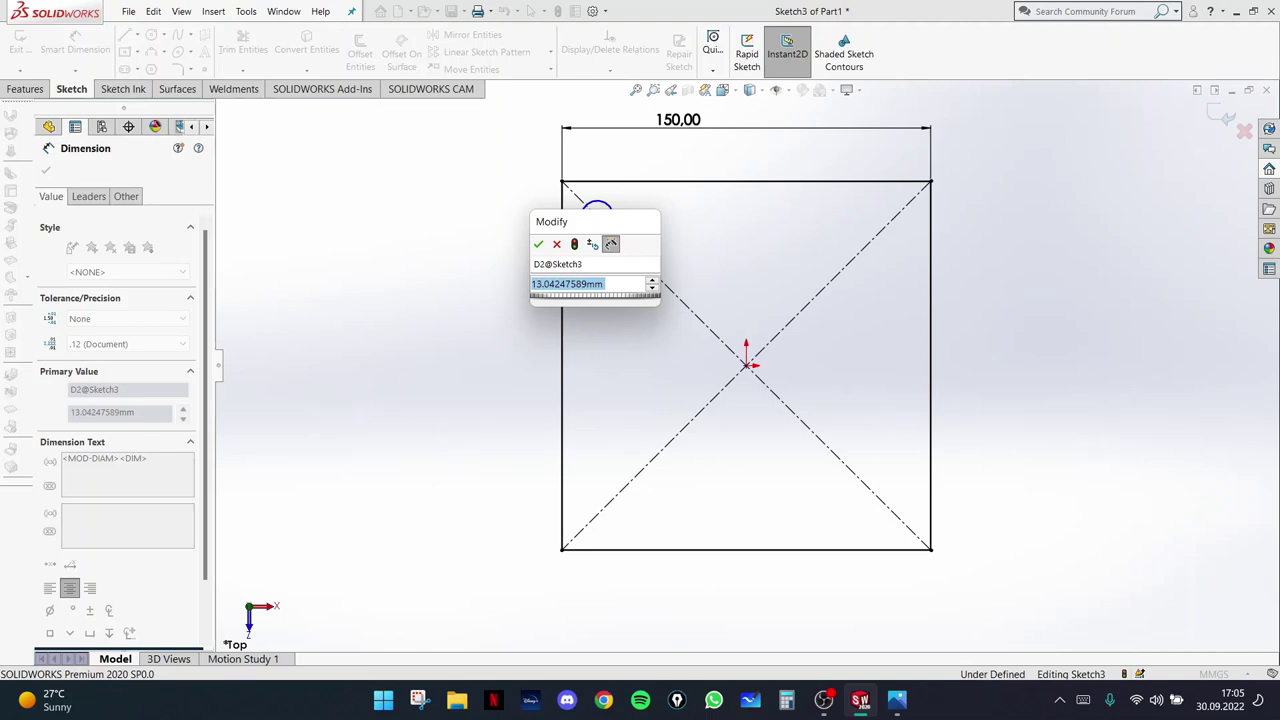
pyautogui.write('20')
pyautogui.press('Return')
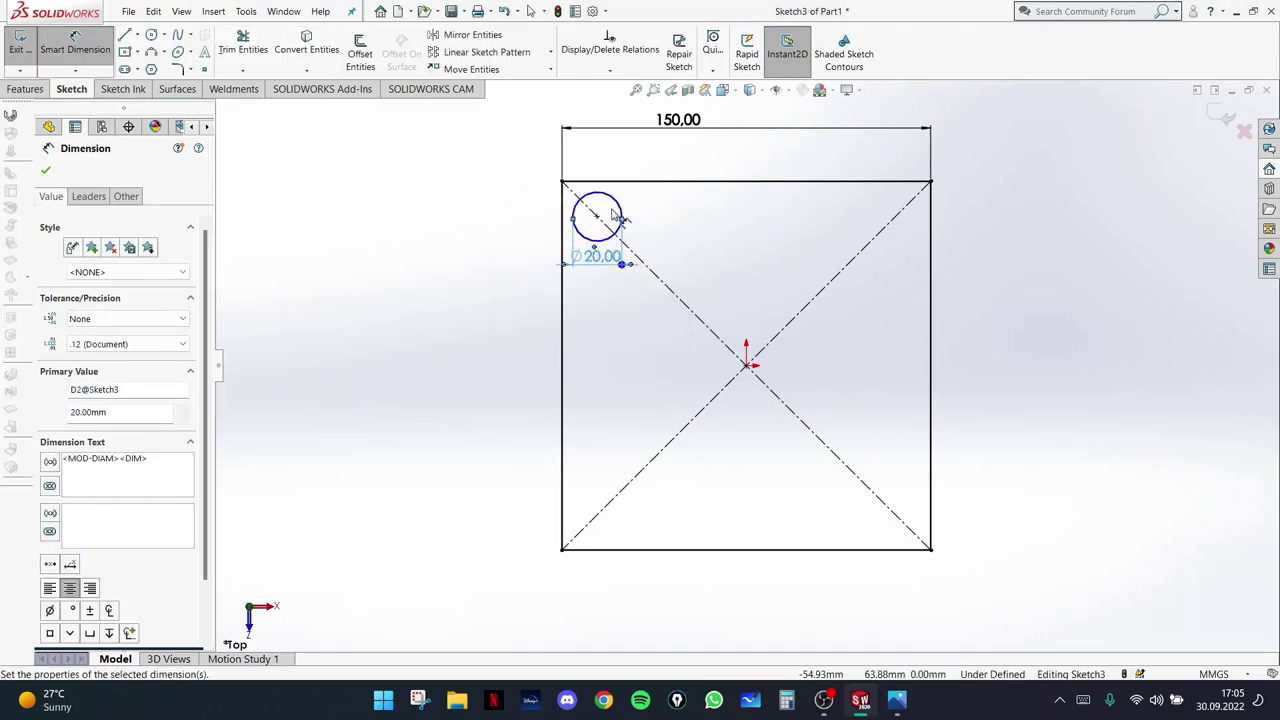
# - Dimension the distance from the circle's centre to the square's upper edge to 20 mm
pyautogui.click(598, 217)
pyautogui.click(601, 182)
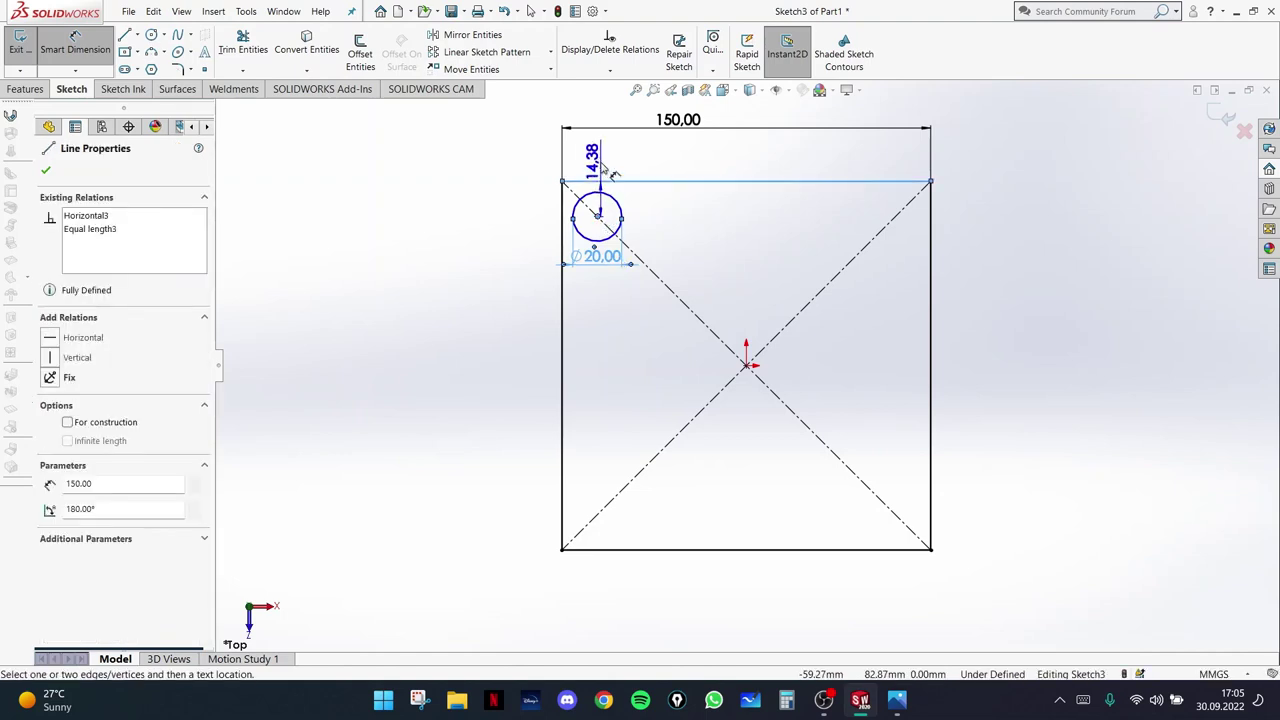
pyautogui.click(527, 254)
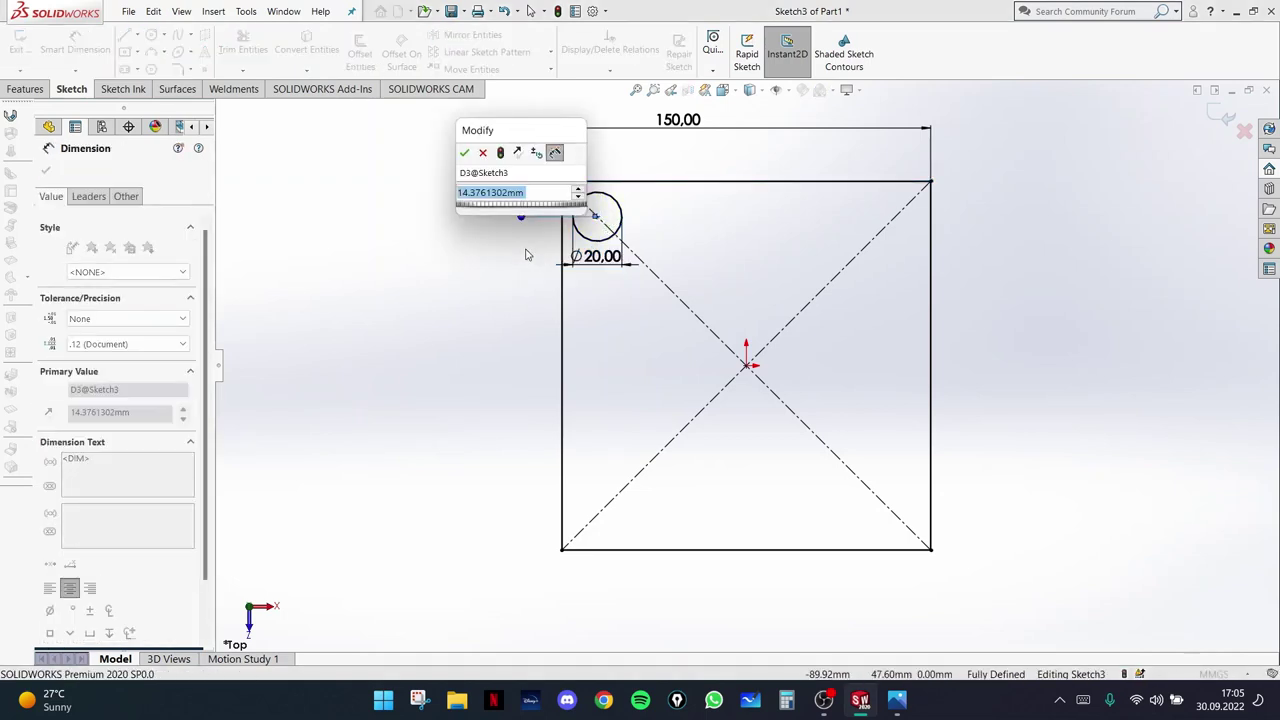
pyautogui.write('1')
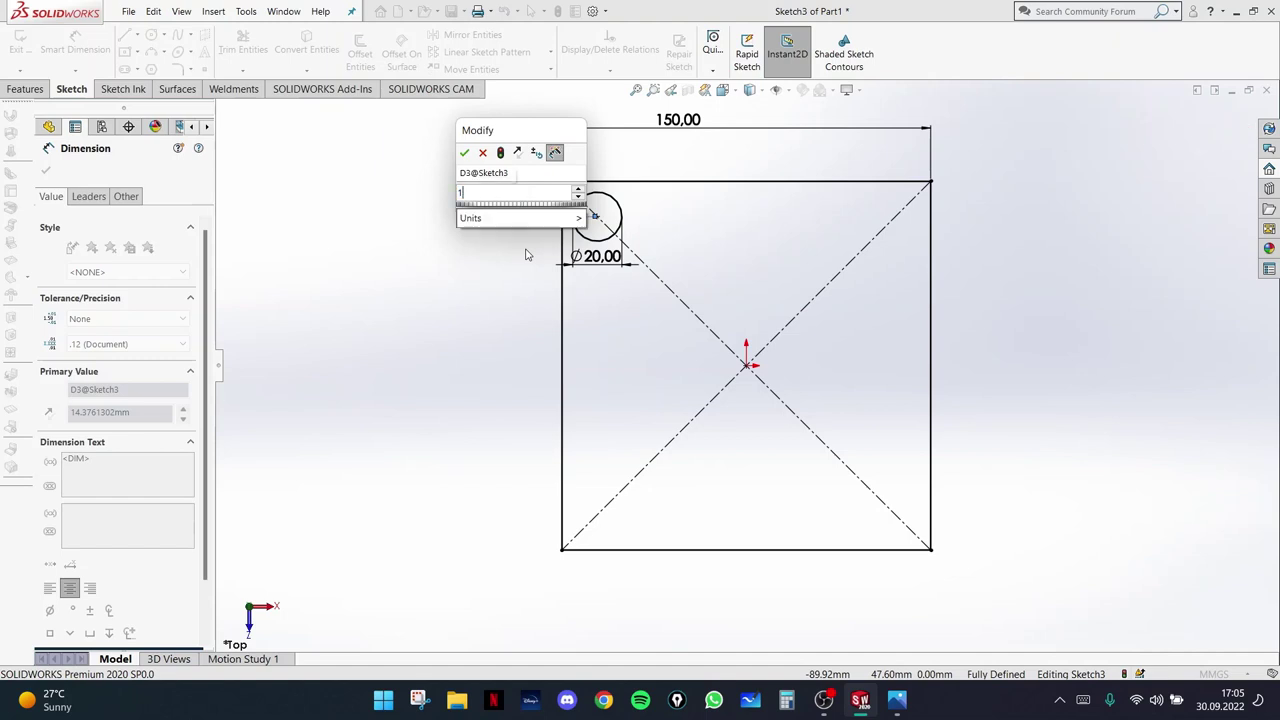
pyautogui.press('BackSpace')
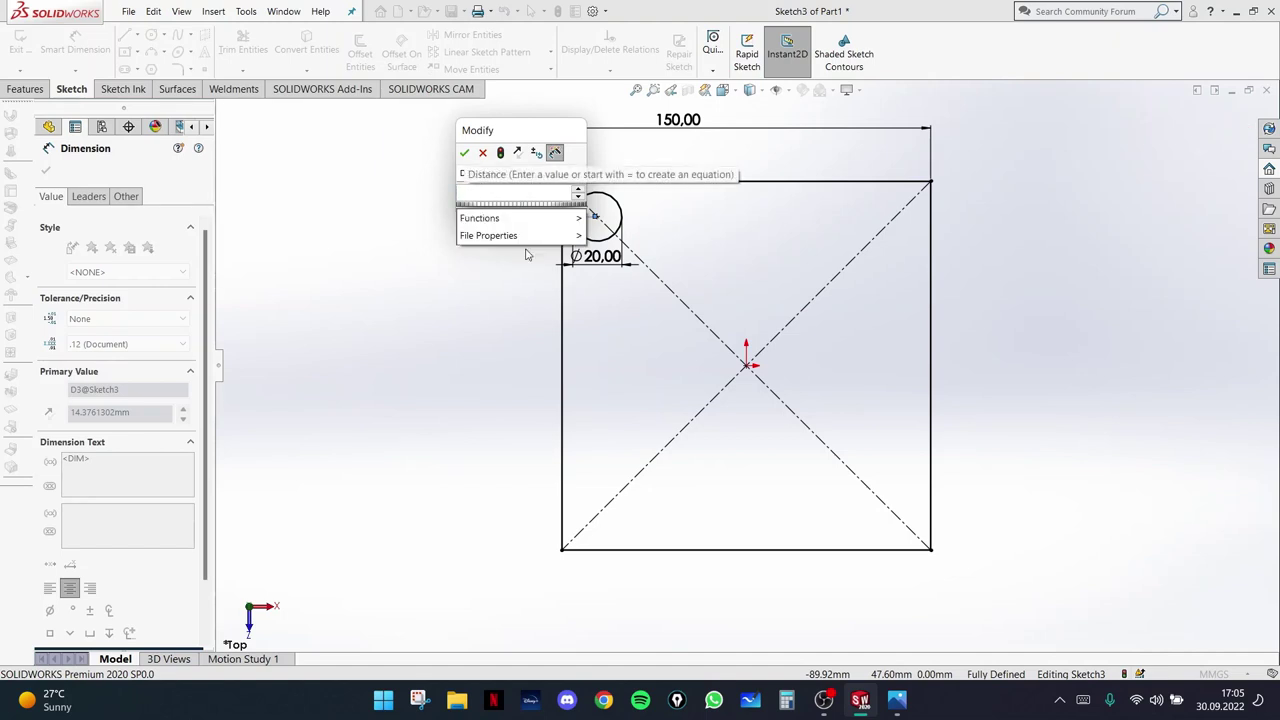
pyautogui.write('20')
pyautogui.press('Return')
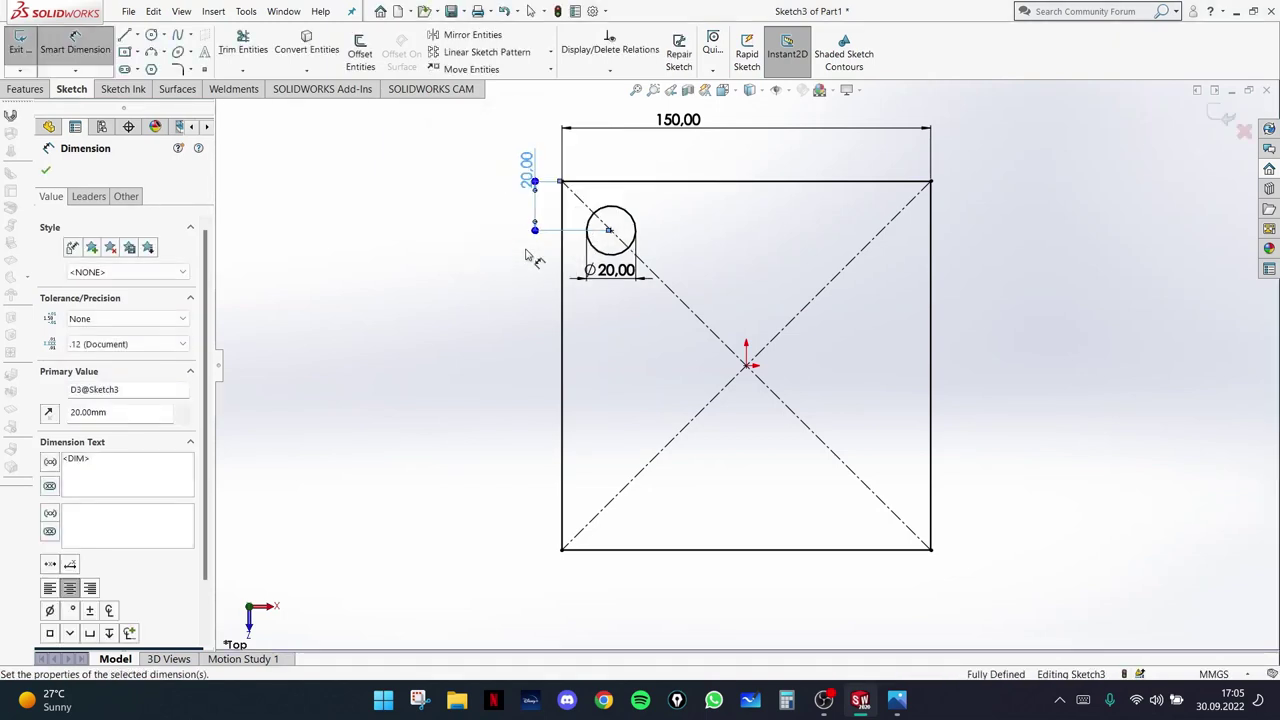
pyautogui.press('Escape')
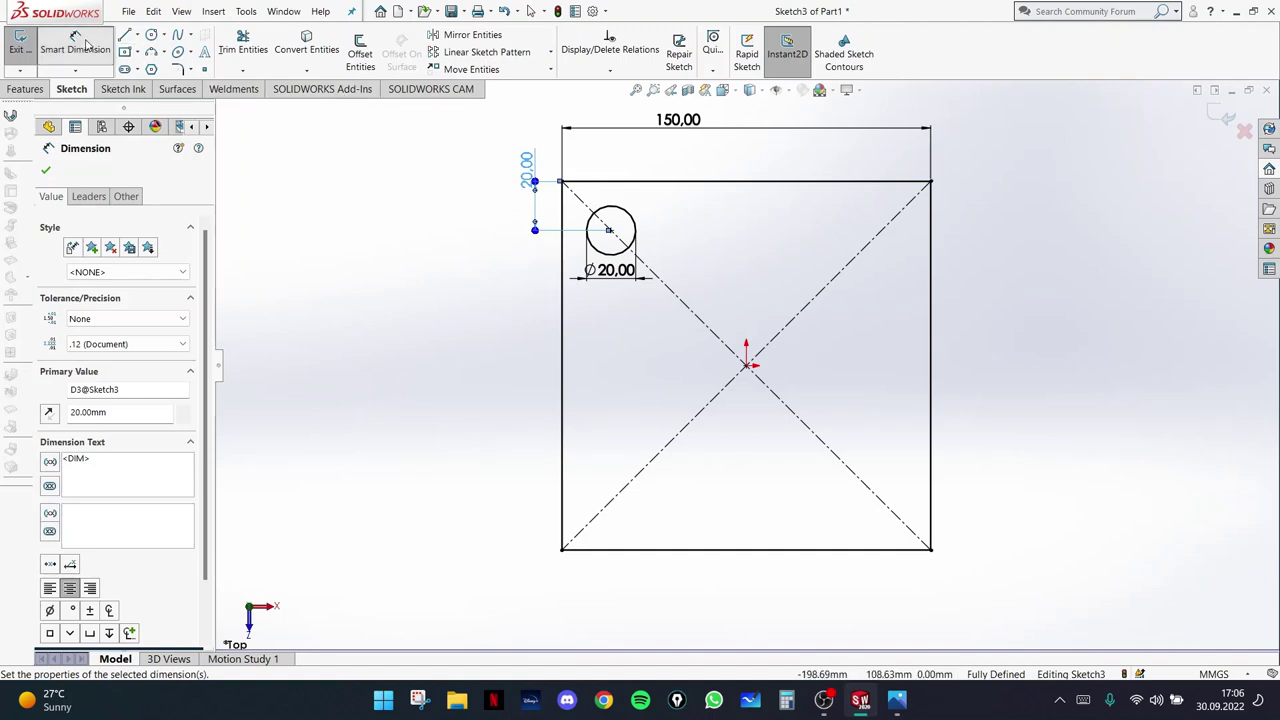
pyautogui.click(466, 289)
pyautogui.scroll(-3, 571, 202)
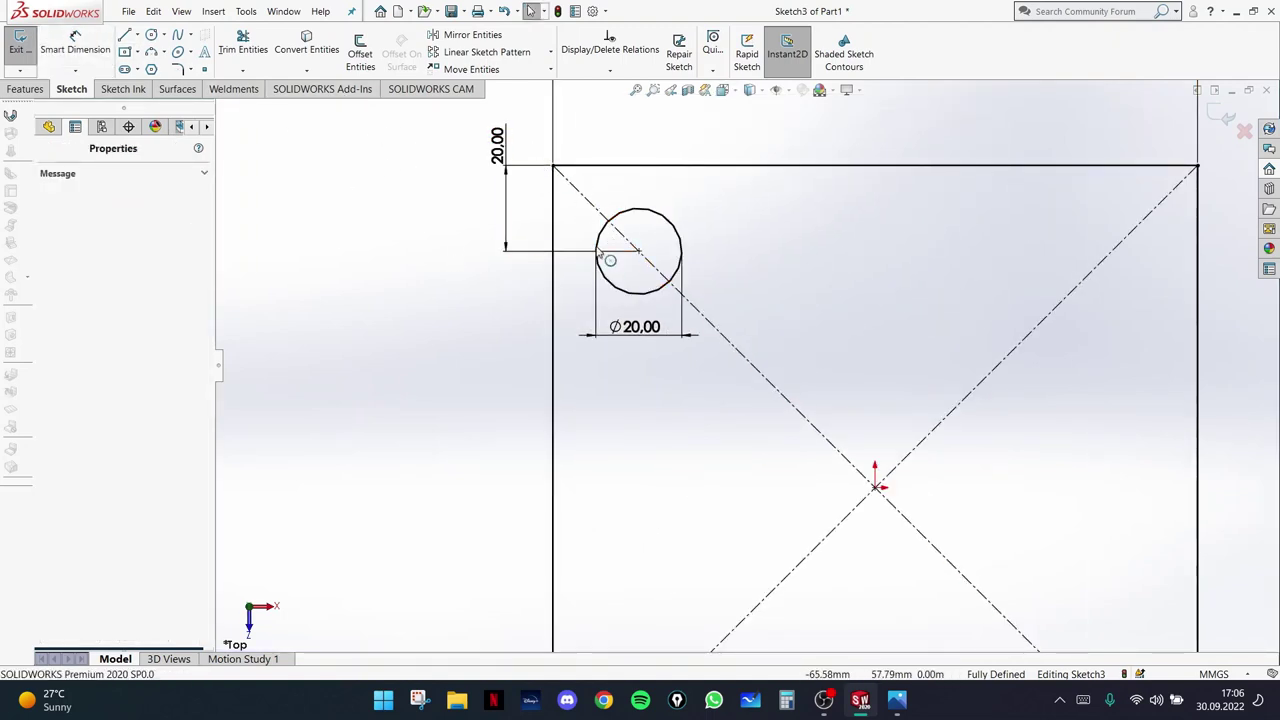
pyautogui.click(552, 287)
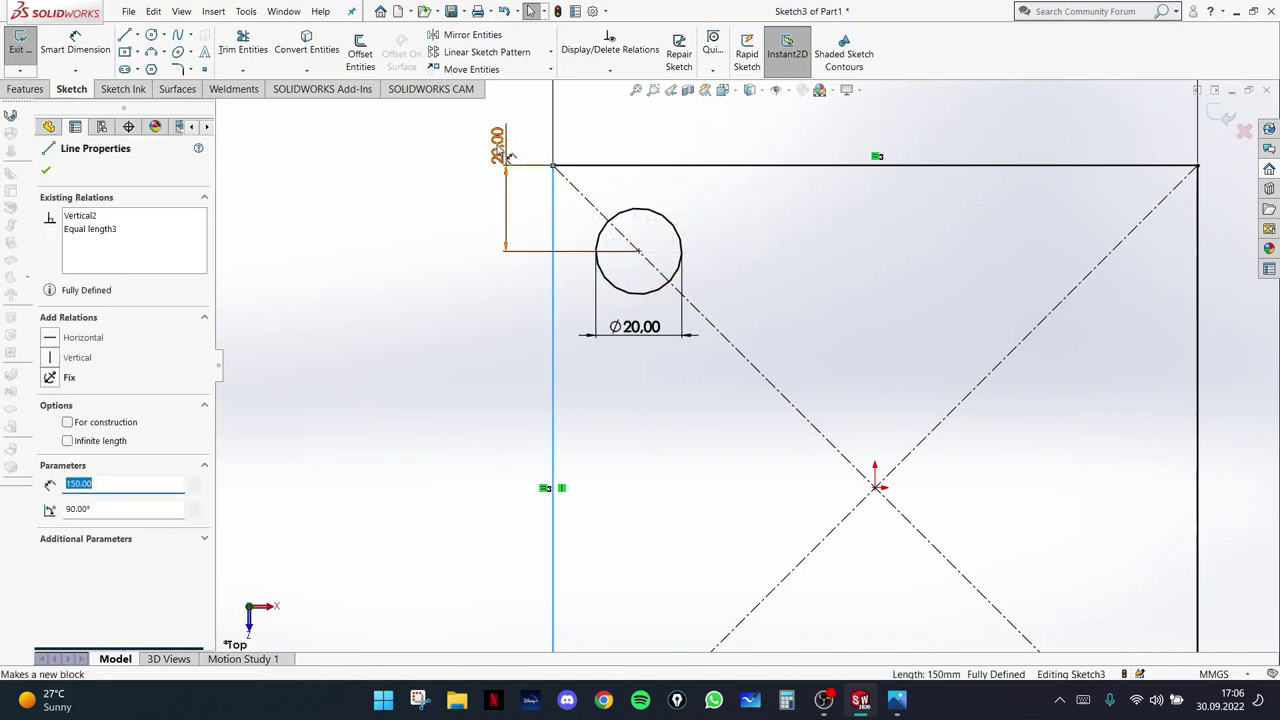
pyautogui.click(487, 302)
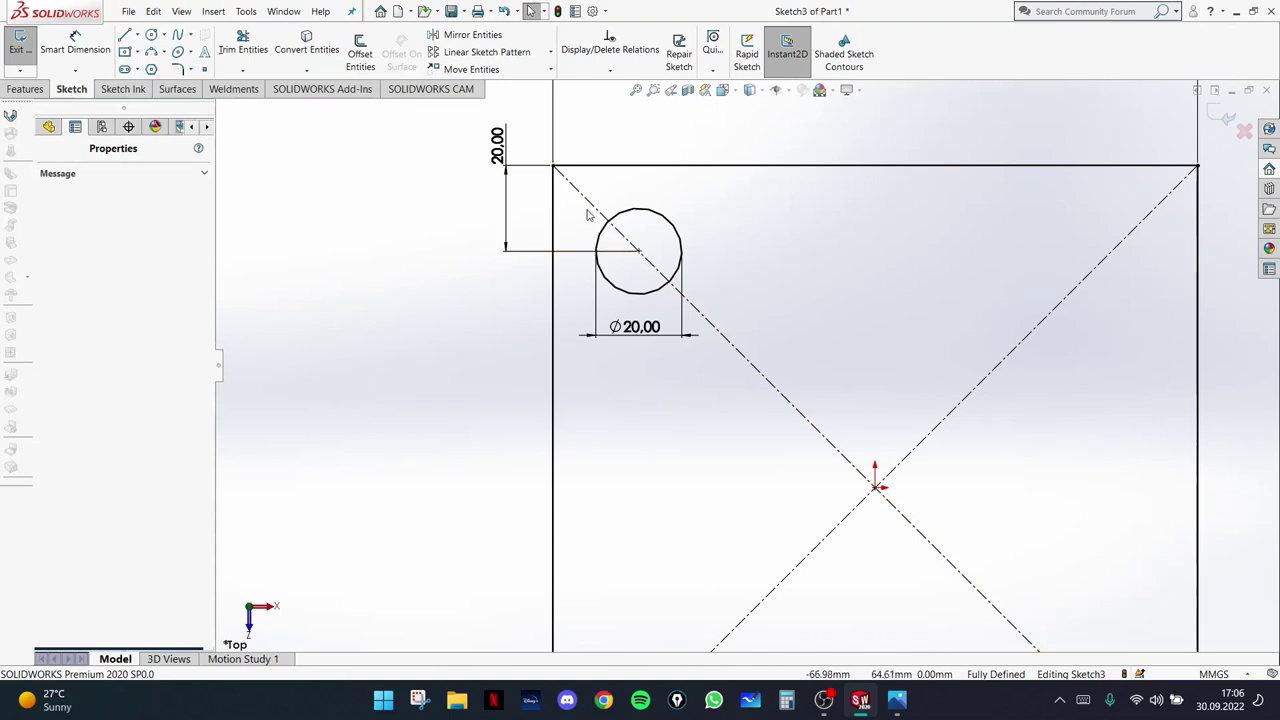
pyautogui.scroll(-3, 594, 189)
pyautogui.scroll(5, 830, 300)
pyautogui.scroll(-1, 960, 390)
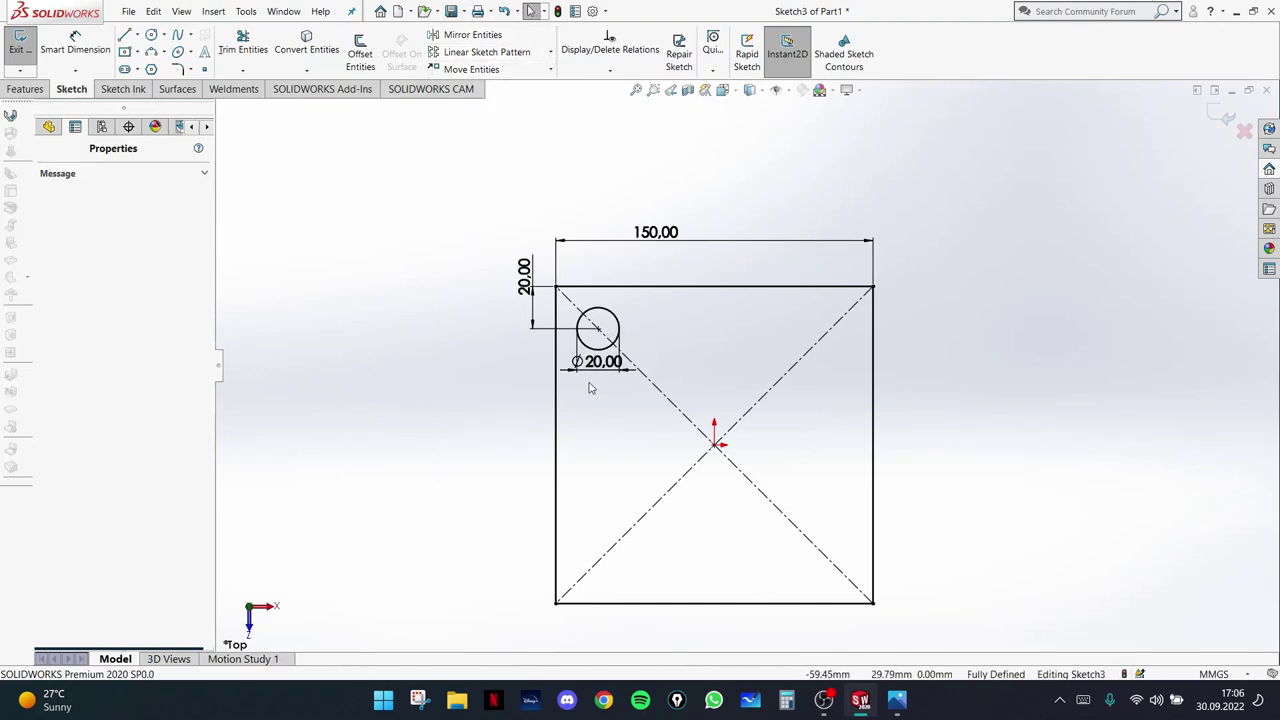
# - Set up a linear sketch pattern of the 20 mm circle with 3 instances along the X-axis
pyautogui.click(518, 54)
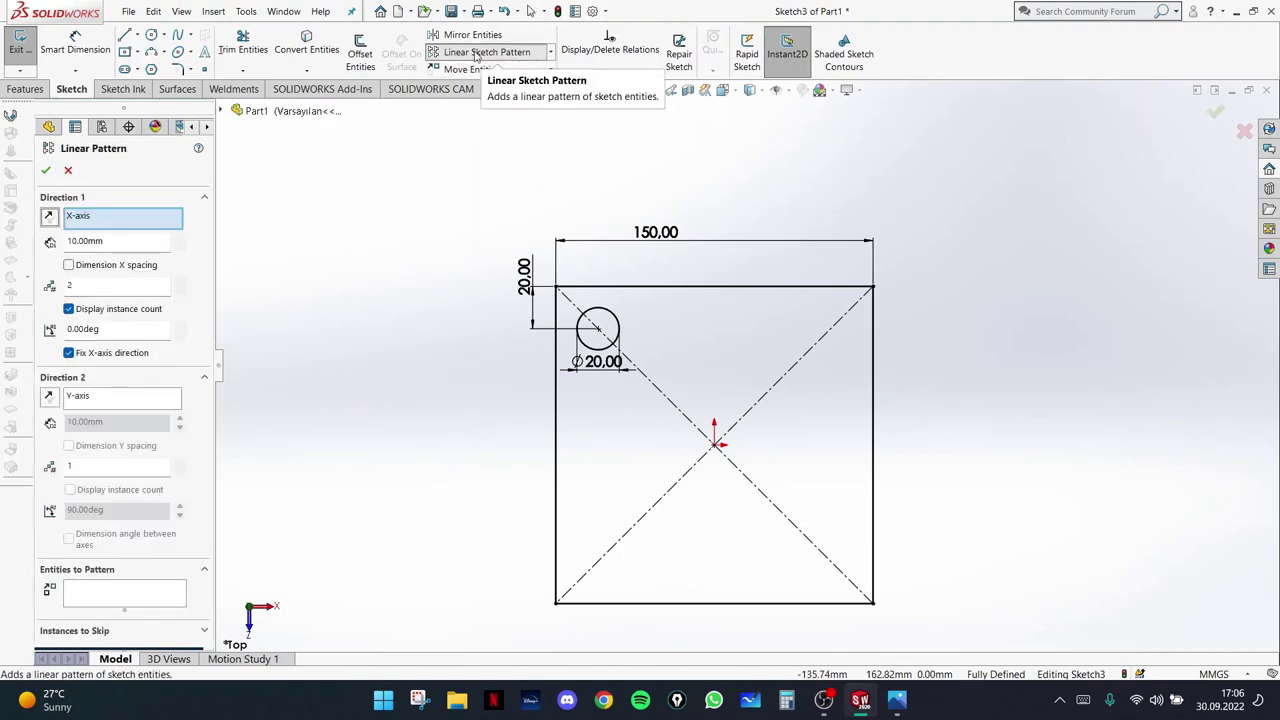
pyautogui.click(103, 593)
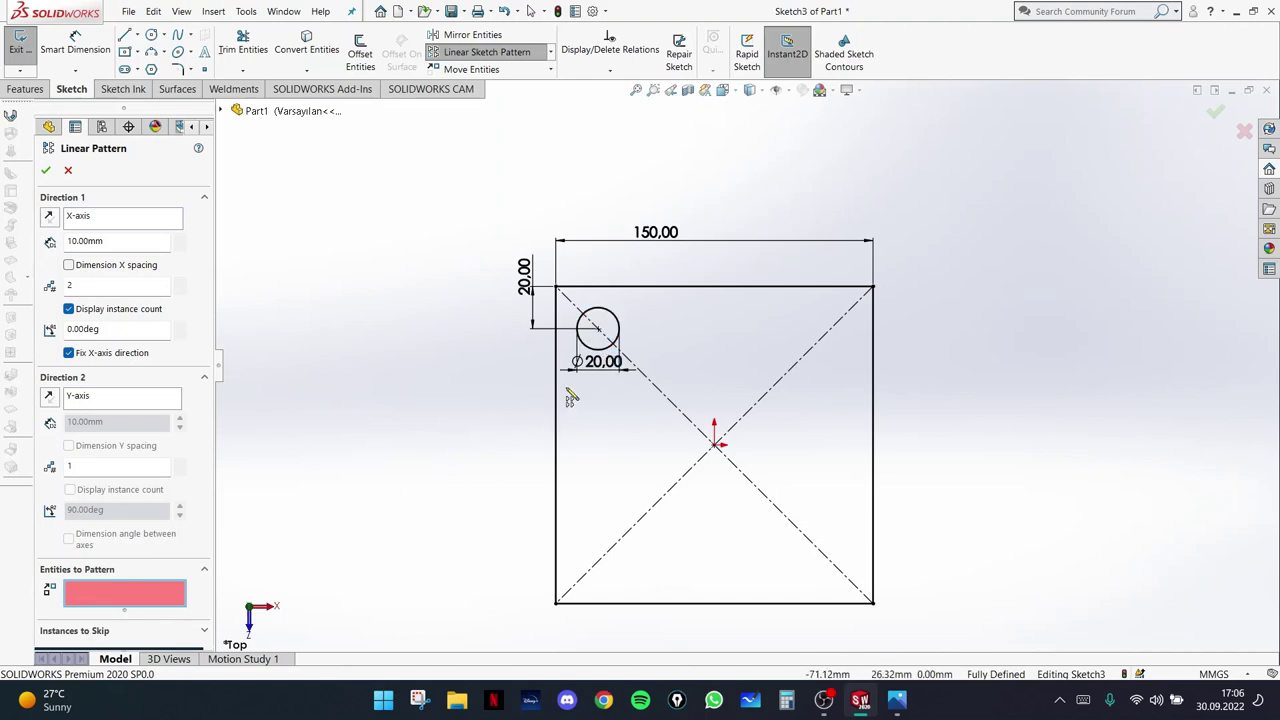
pyautogui.click(613, 343)
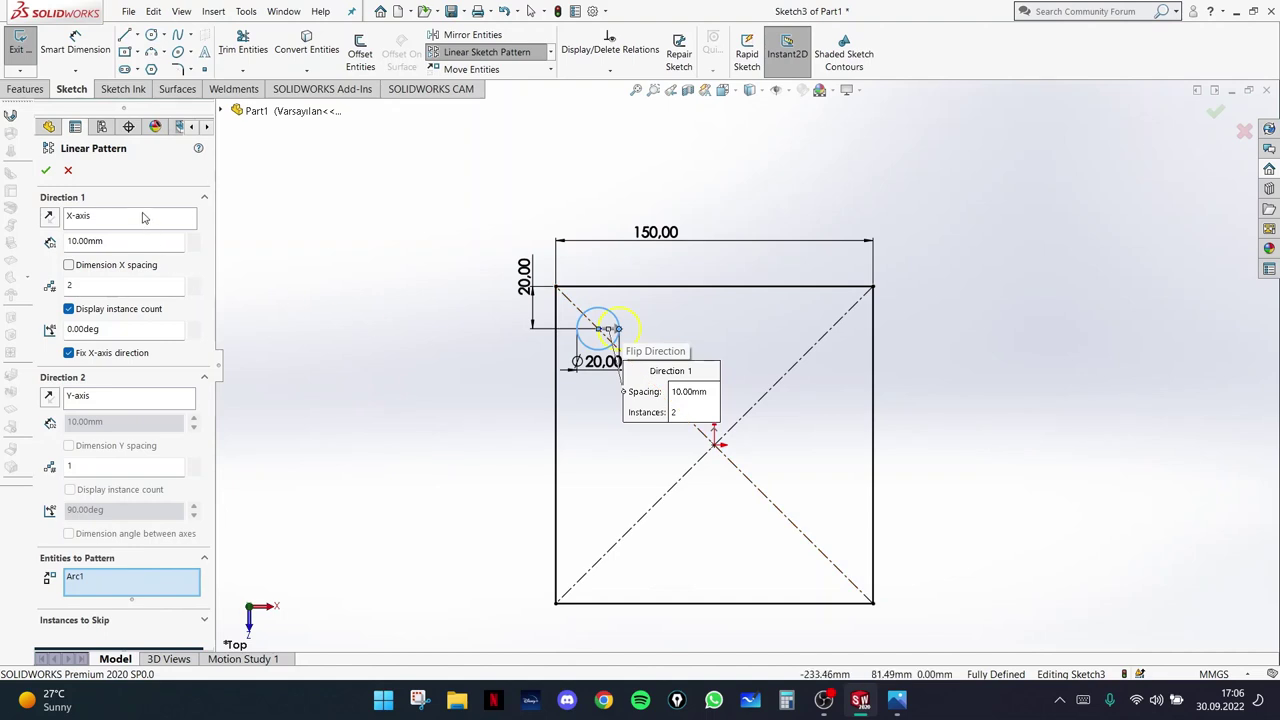
pyautogui.click(110, 286)
pyautogui.write('3')
# - Try X-axis spacings of 50 mm and 60 mm for the circle pattern
pyautogui.click(110, 241)
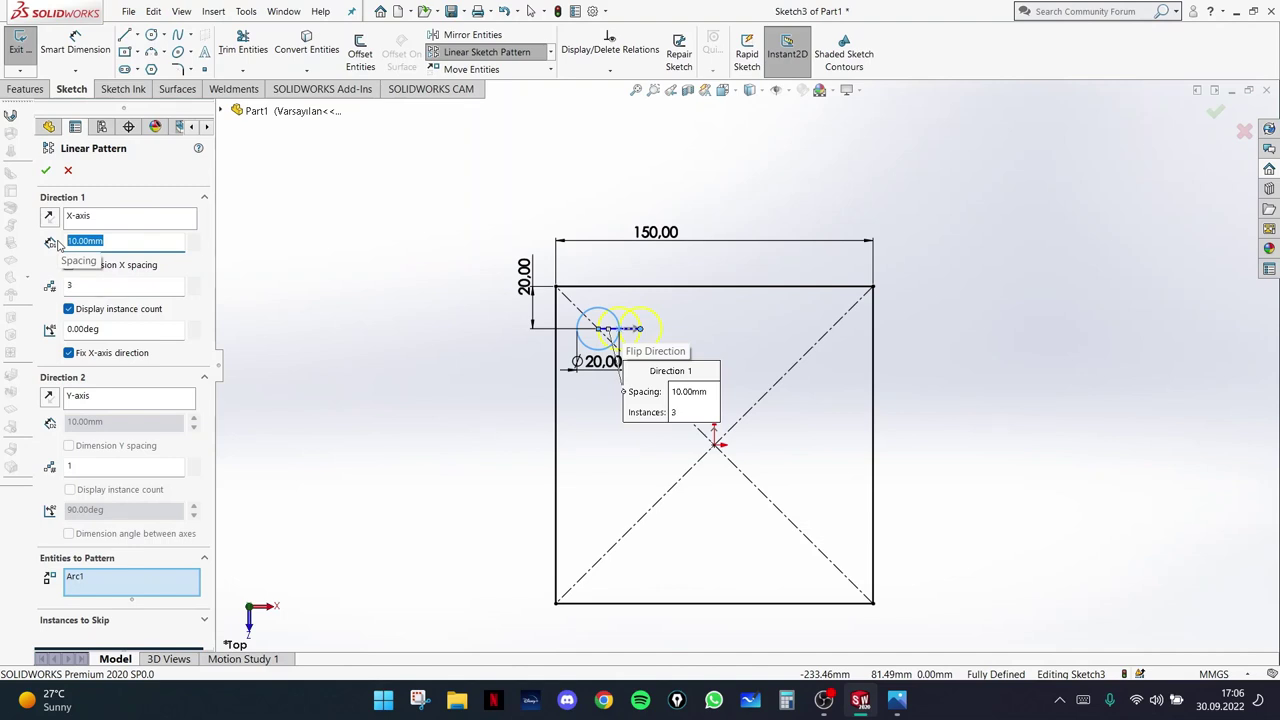
pyautogui.write('50')
pyautogui.press('Return')
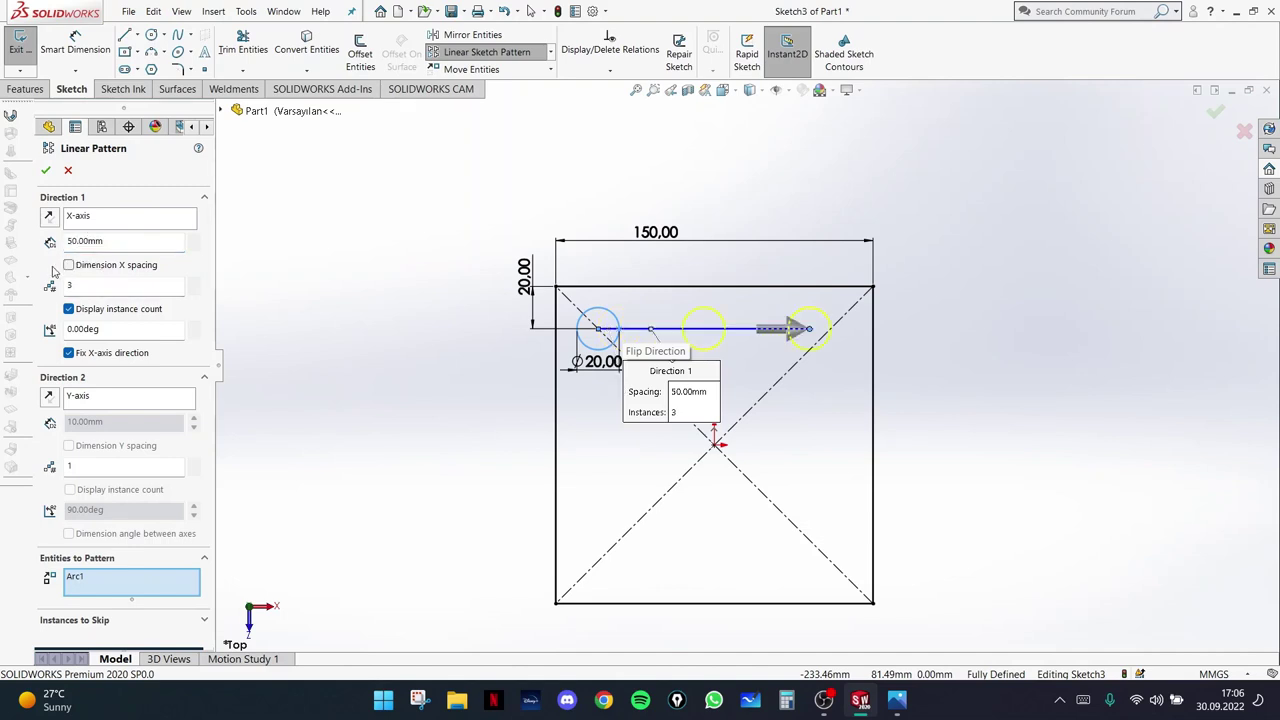
pyautogui.moveTo(123, 240); pyautogui.dragTo(58, 243)
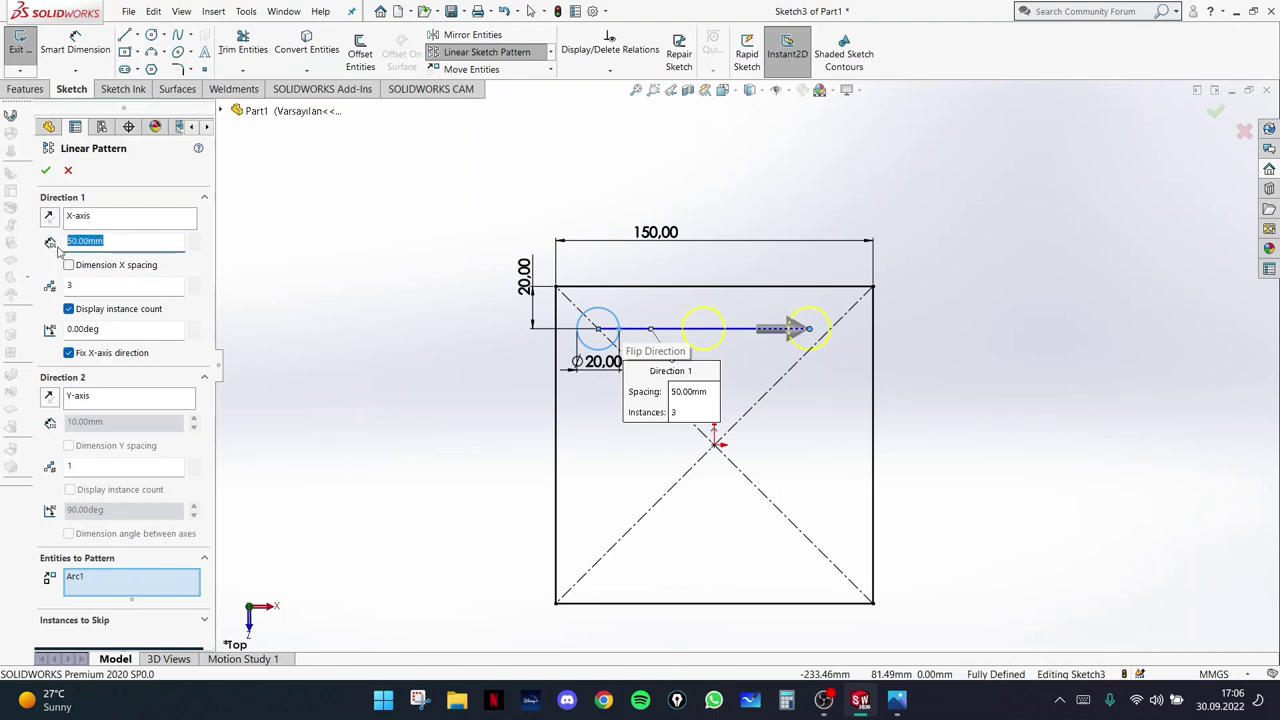
pyautogui.write('60')
pyautogui.press('Return')
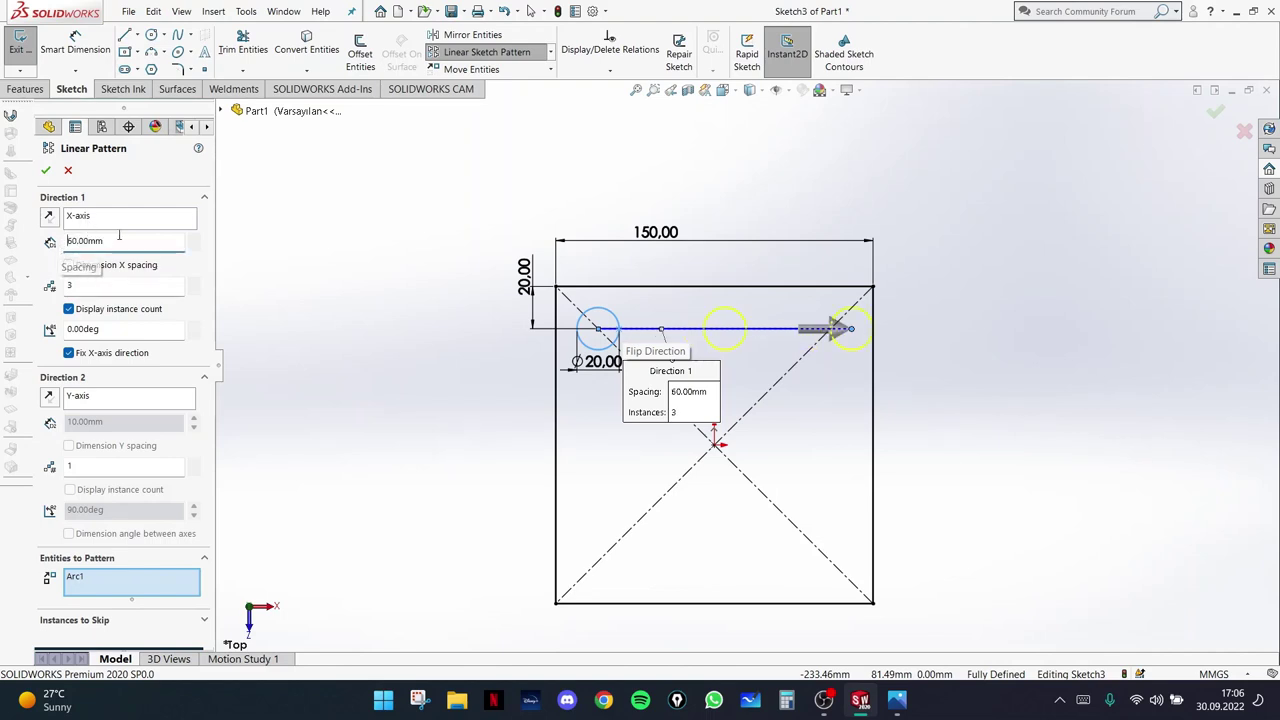
# - Set the circle pattern's X-axis spacing to 55 mm
pyautogui.moveTo(108, 241); pyautogui.dragTo(66, 241)
pyautogui.write('55')
pyautogui.press('Return')
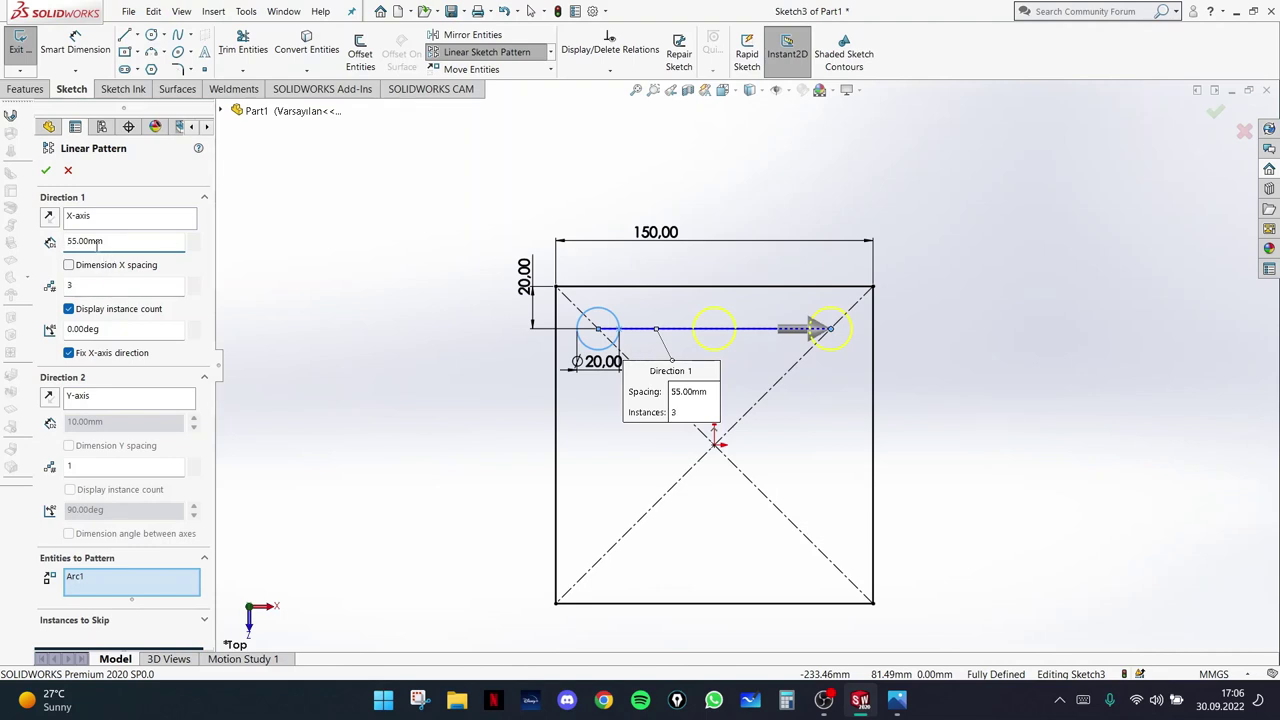
# - Set the circle pattern's Y-axis direction to 3 instances
pyautogui.click(97, 400)
pyautogui.click(92, 468)
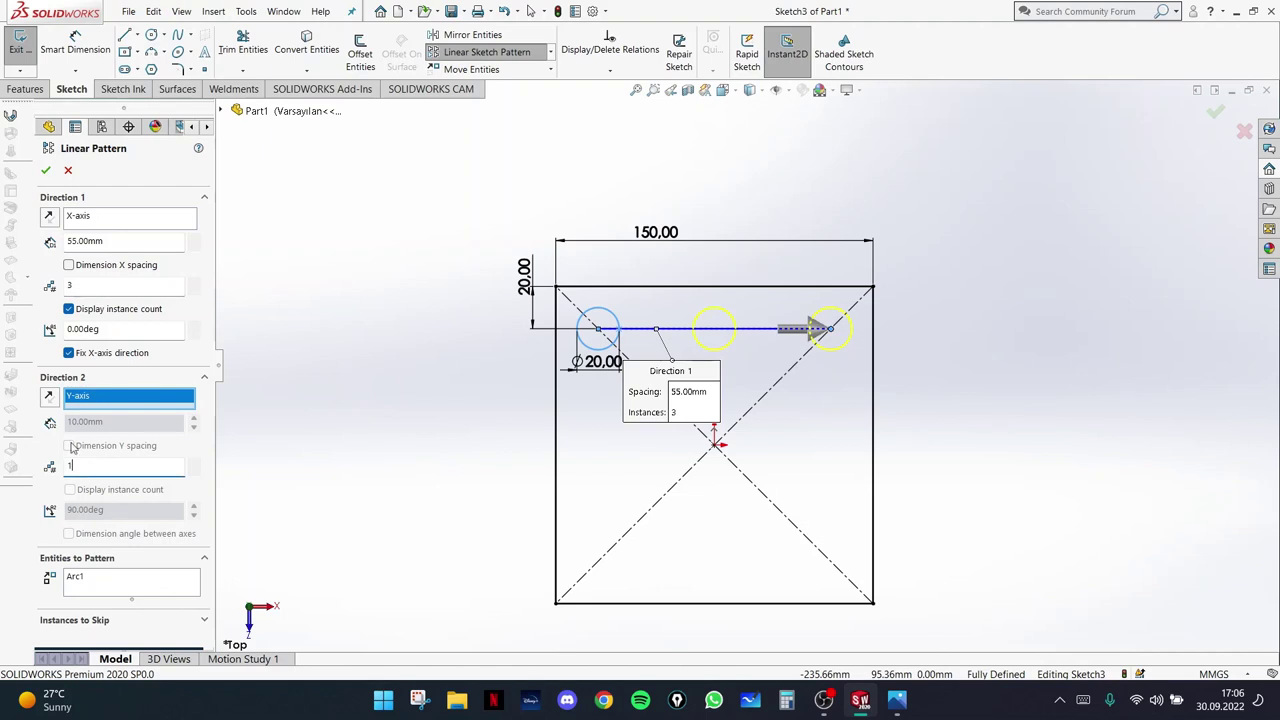
pyautogui.press('Return')
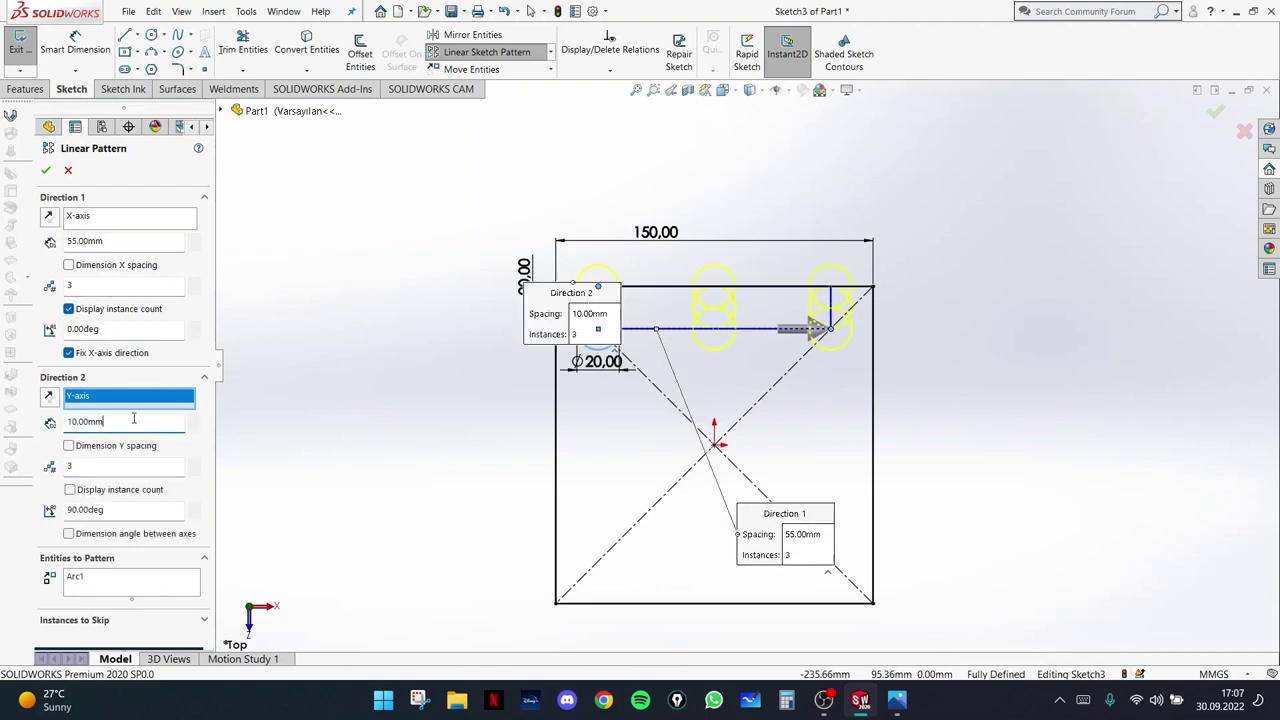
# - Set the circle pattern's Y-axis spacing to 55 mm with instance count displayed, reverse its direction into the square, and accept it
pyautogui.moveTo(133, 420); pyautogui.dragTo(67, 423)
pyautogui.write('55')
pyautogui.click(69, 489)
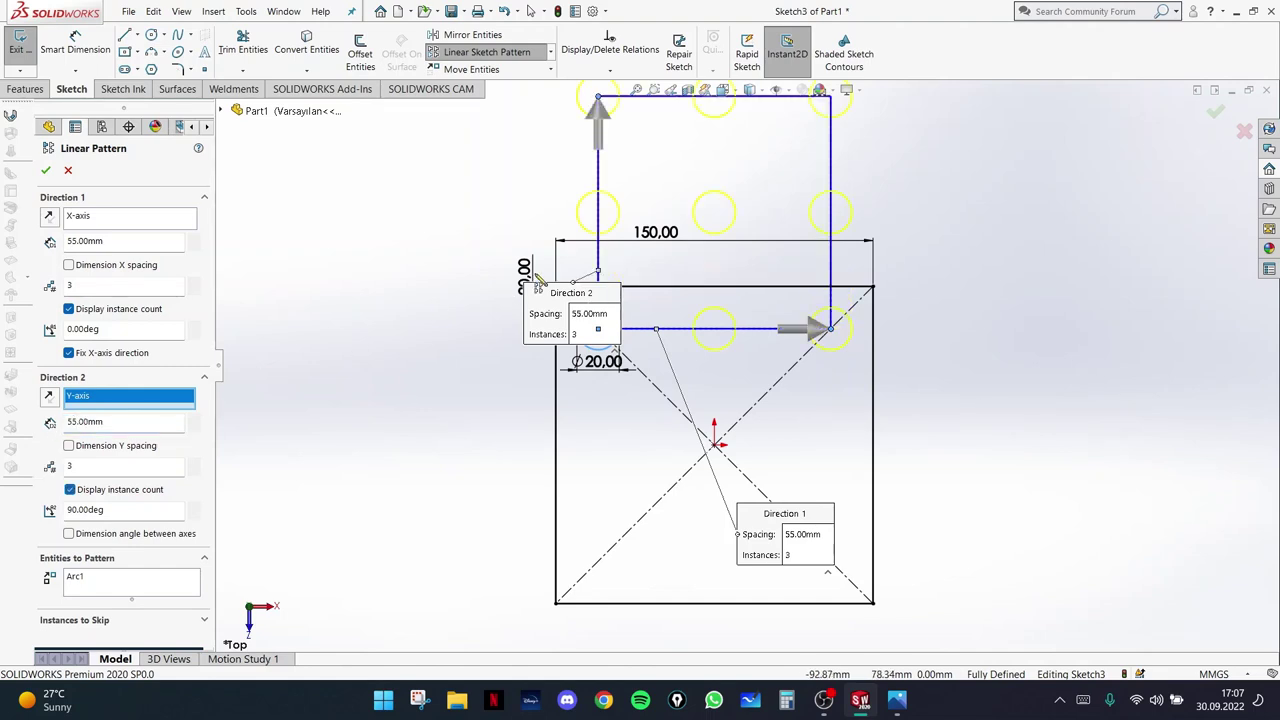
pyautogui.scroll(3, 740, 340)
pyautogui.scroll(-1, 716, 256)
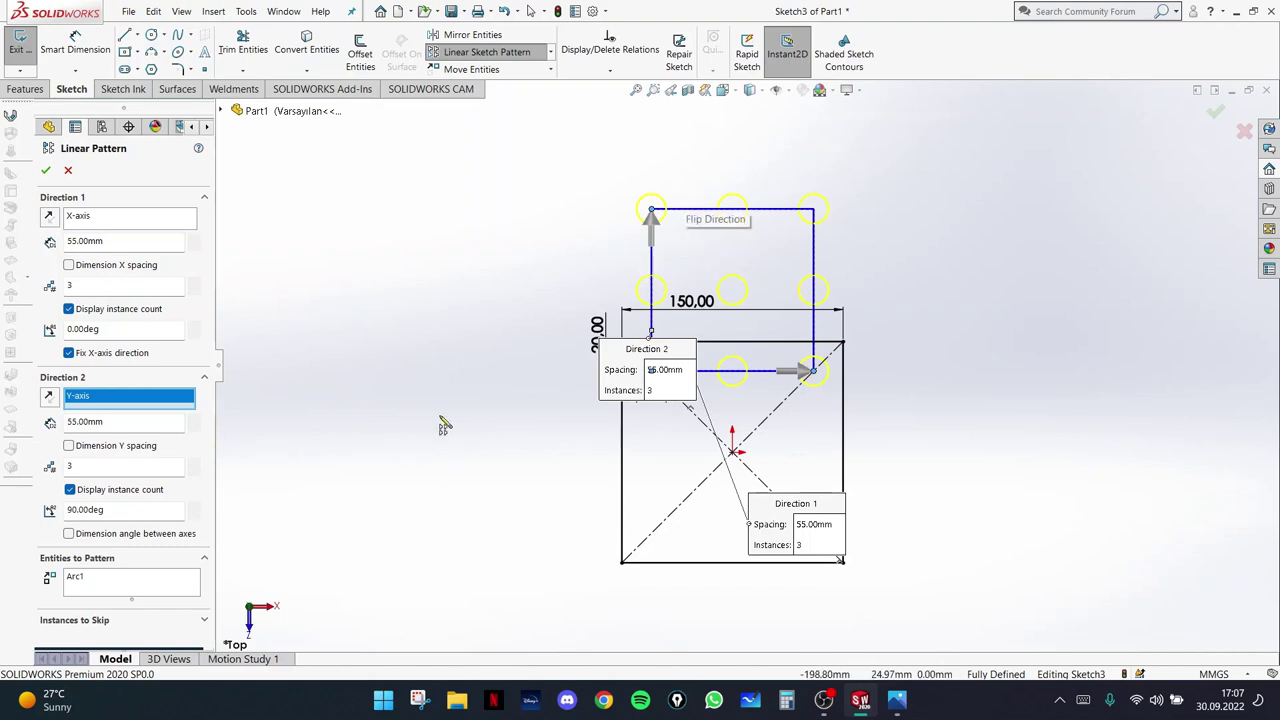
pyautogui.click(48, 398)
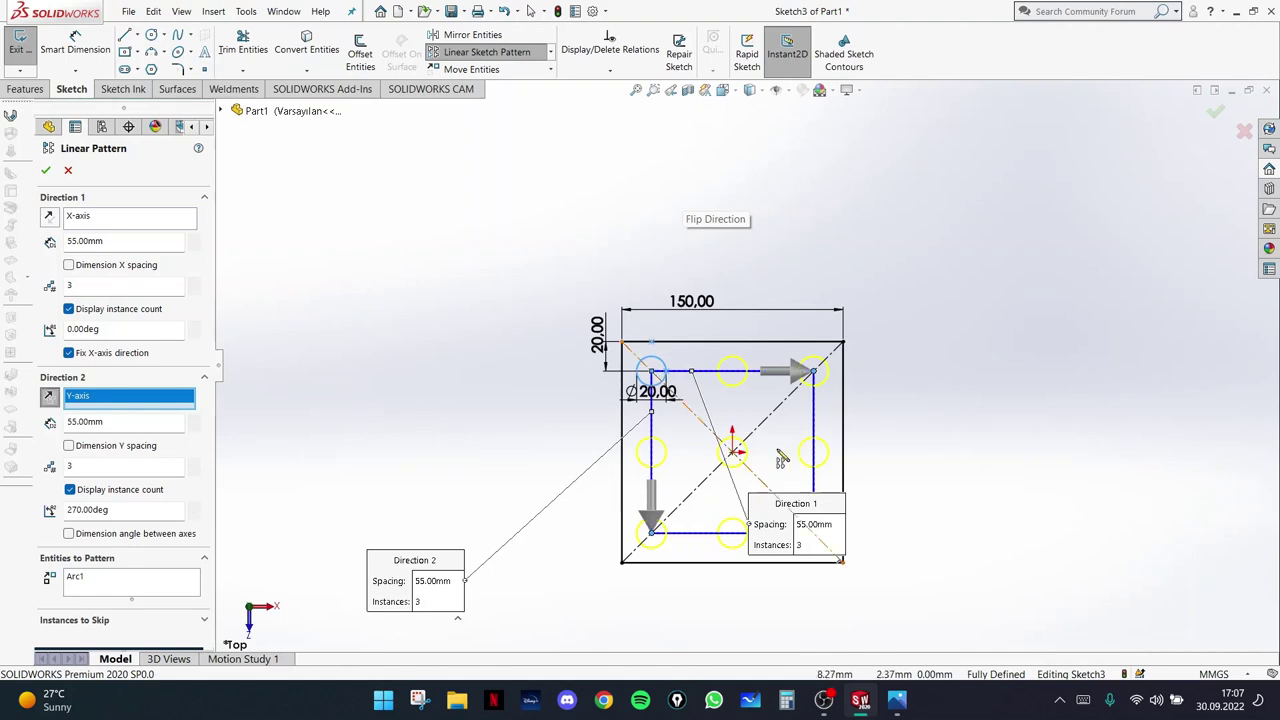
pyautogui.scroll(-2, 785, 460)
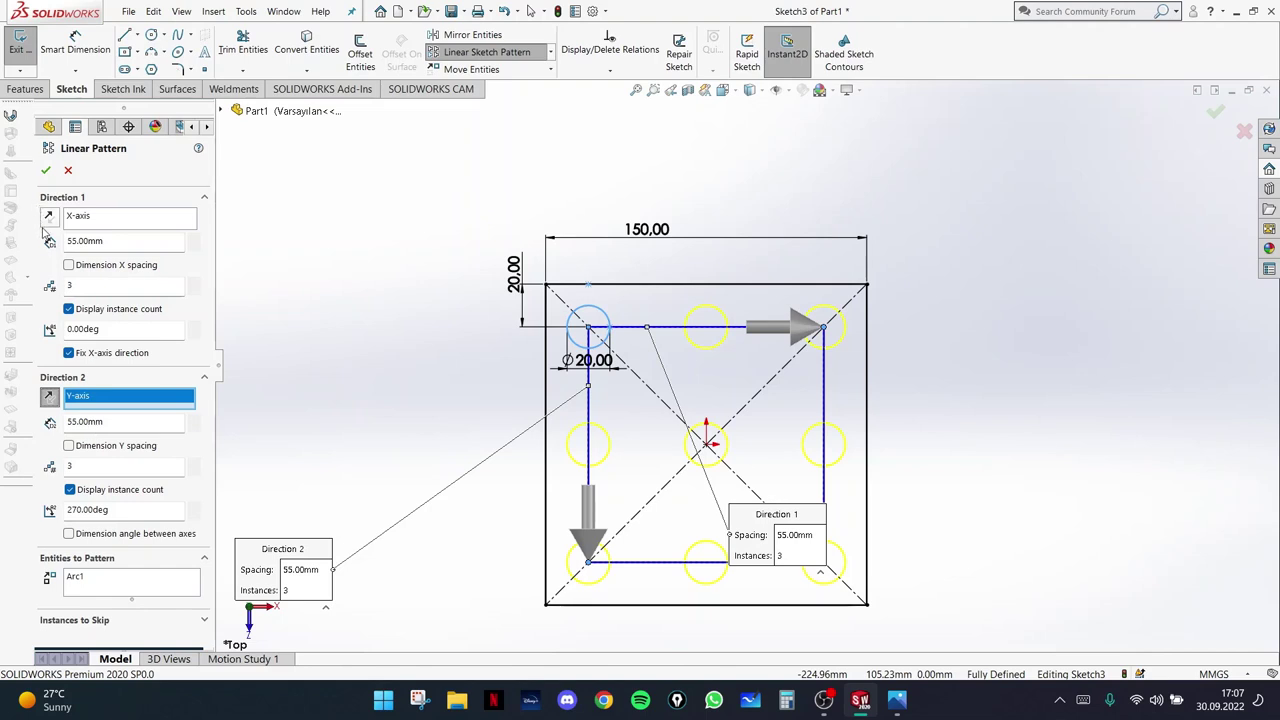
pyautogui.click(45, 172)
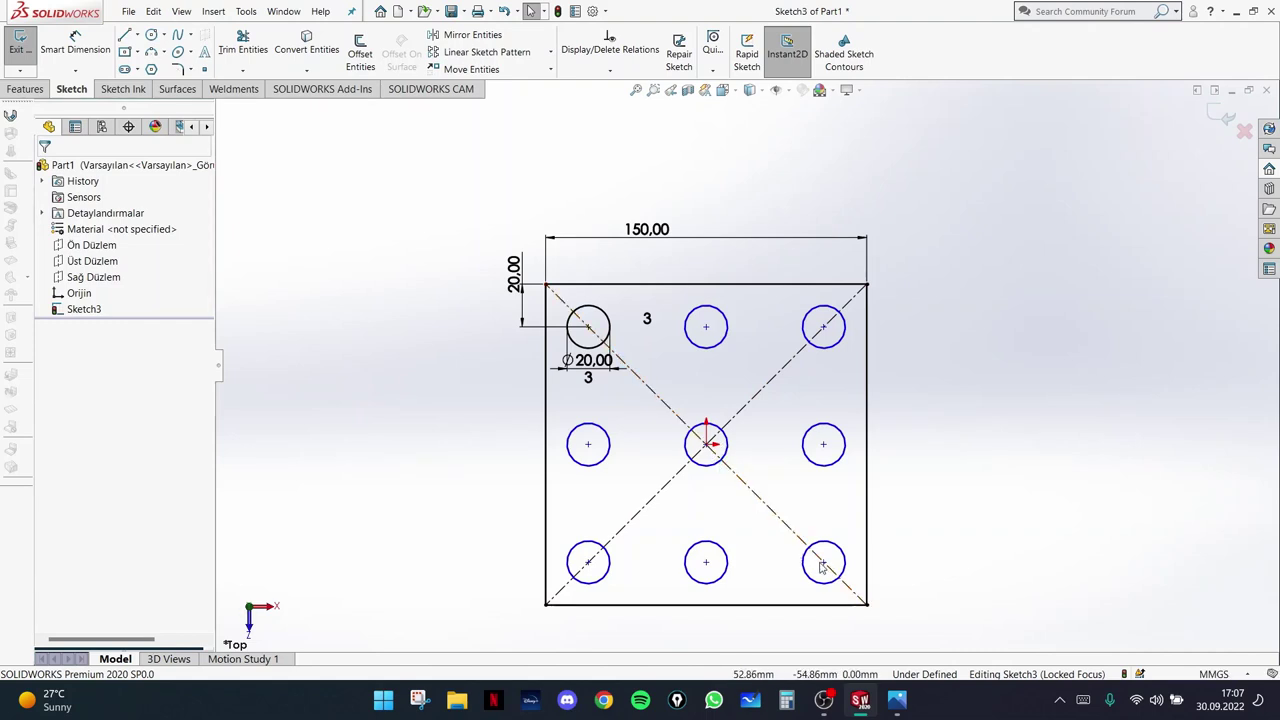
# - Test-move the lower-right circle to check its freedom, and undo both the move and the linear pattern
pyautogui.moveTo(821, 567)
pyautogui.mouseDown()
pyautogui.moveTo(694, 563)
pyautogui.moveTo(777, 526)
pyautogui.moveTo(786, 486)
pyautogui.moveTo(727, 543)
pyautogui.moveTo(771, 457)
pyautogui.moveTo(746, 558)
pyautogui.moveTo(765, 470)
pyautogui.moveTo(727, 551)
pyautogui.moveTo(800, 529)
pyautogui.moveTo(697, 520)
pyautogui.moveTo(858, 550)
pyautogui.moveTo(909, 604)
pyautogui.moveTo(893, 580)
pyautogui.moveTo(752, 518)
pyautogui.moveTo(795, 484)
pyautogui.moveTo(792, 532)
pyautogui.moveTo(795, 520)
pyautogui.moveTo(808, 550)
pyautogui.mouseUp()
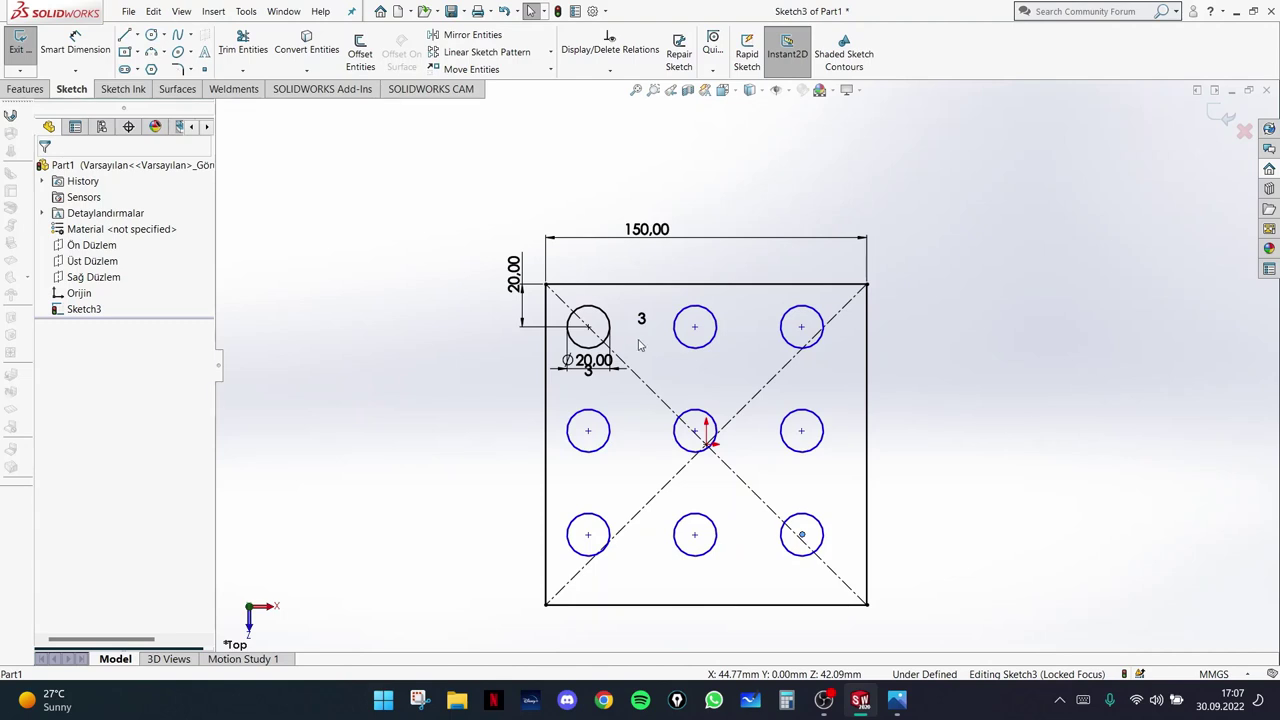
pyautogui.hotkey('ctrl', 'z')
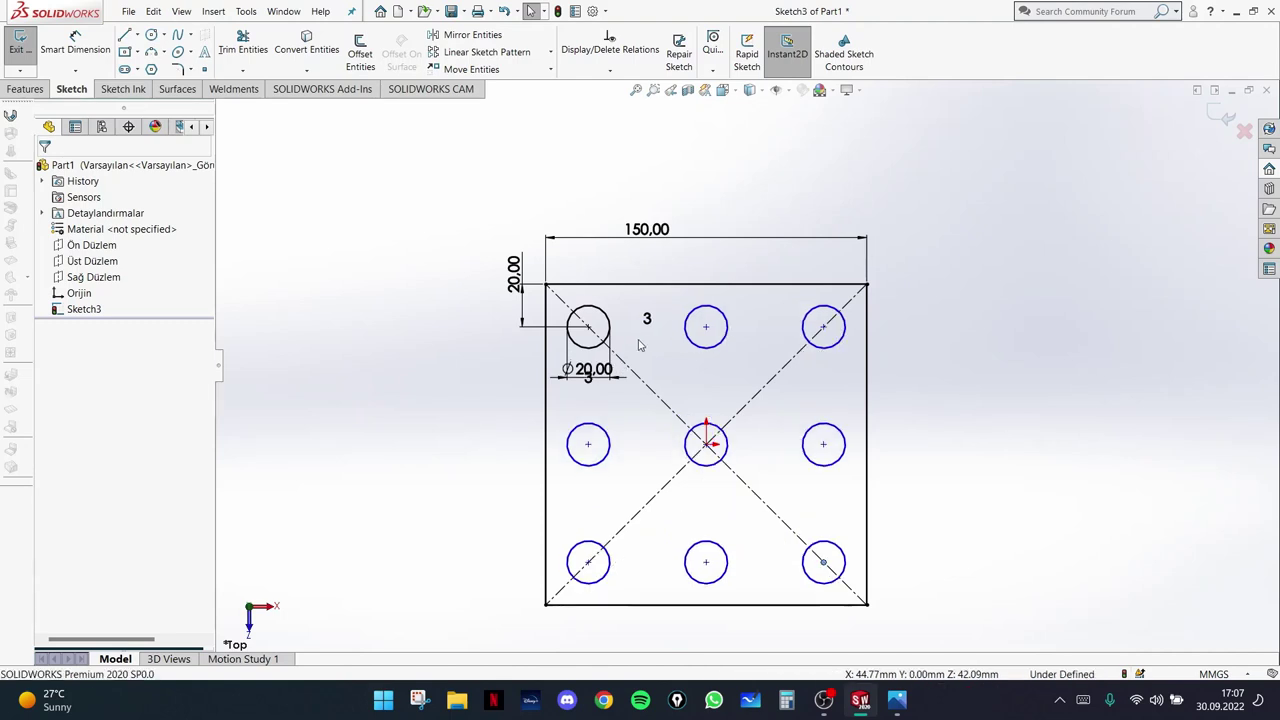
pyautogui.hotkey('ctrl', 'z')
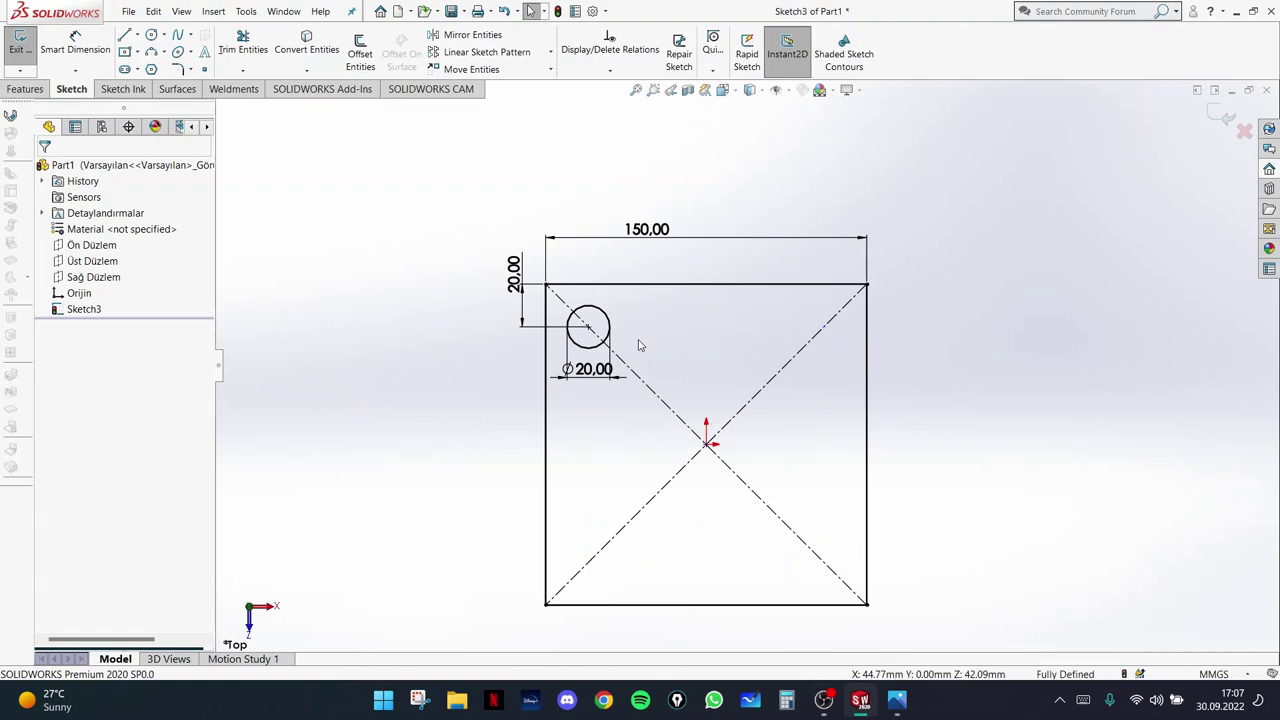
# - Start a new linear sketch pattern of the 20 mm circle with 3 instances spaced 55 mm along the X-axis
pyautogui.click(535, 57)
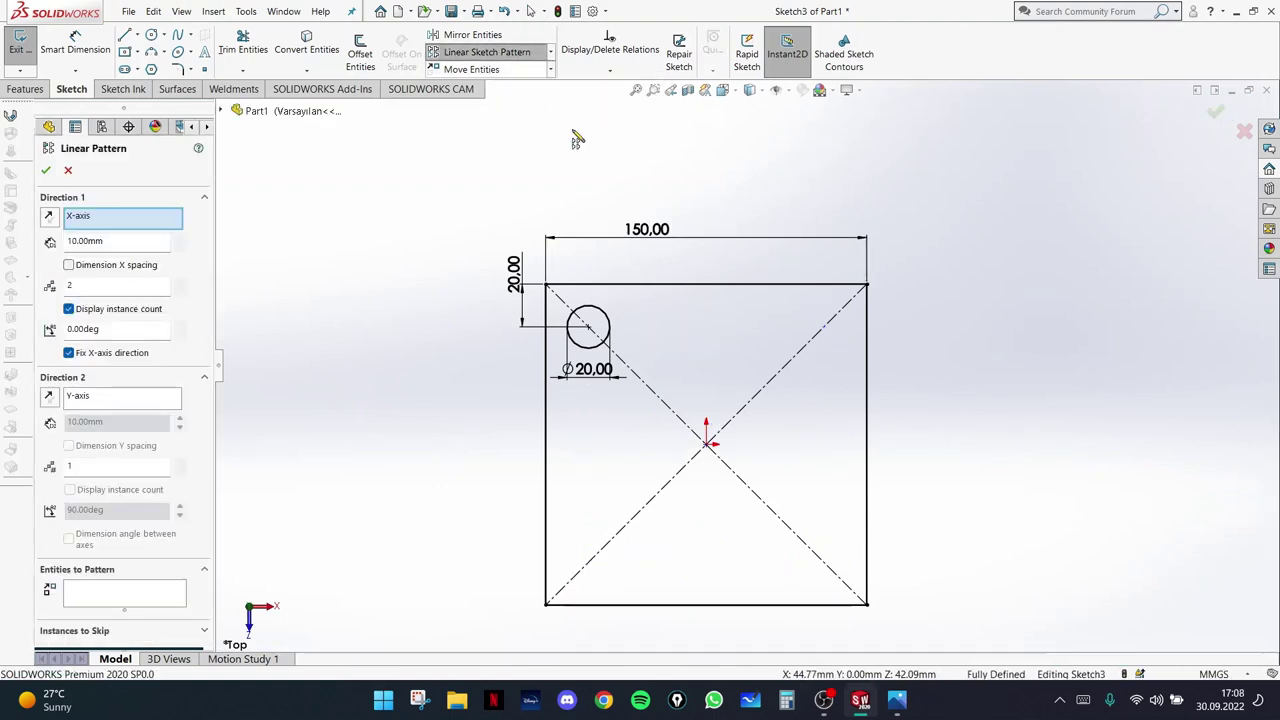
pyautogui.click(590, 350)
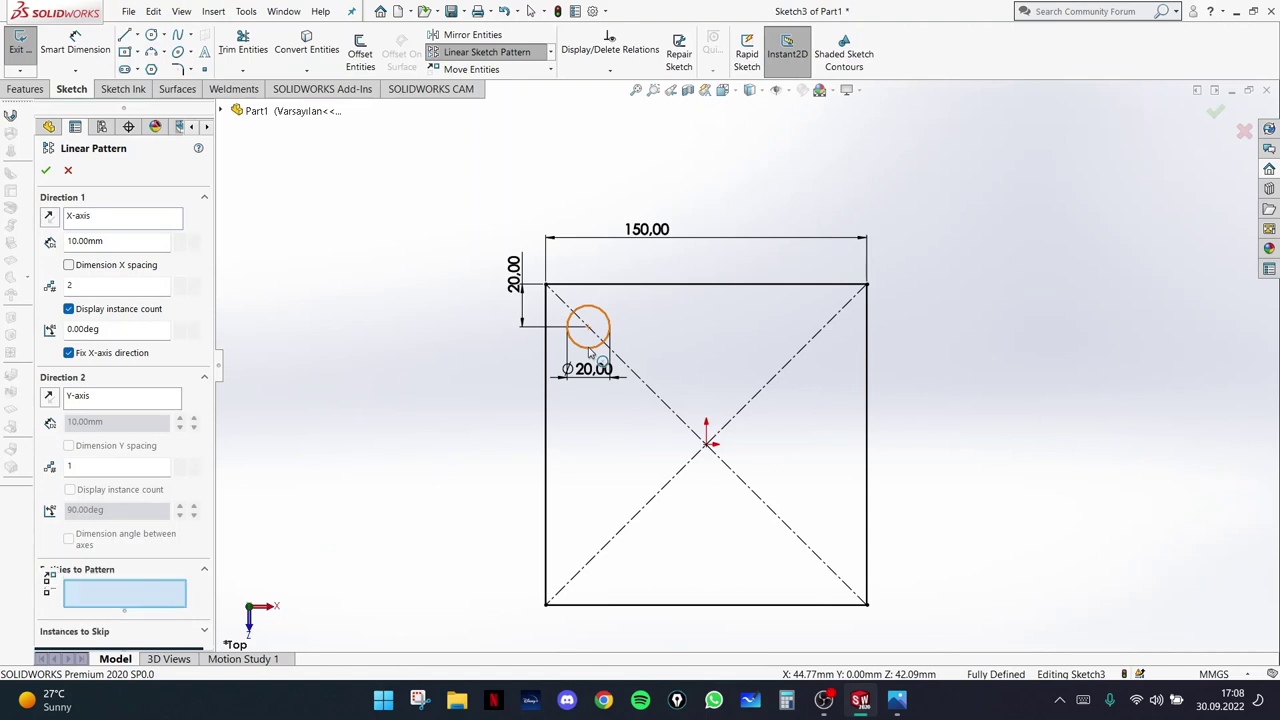
pyautogui.doubleClick(90, 281)
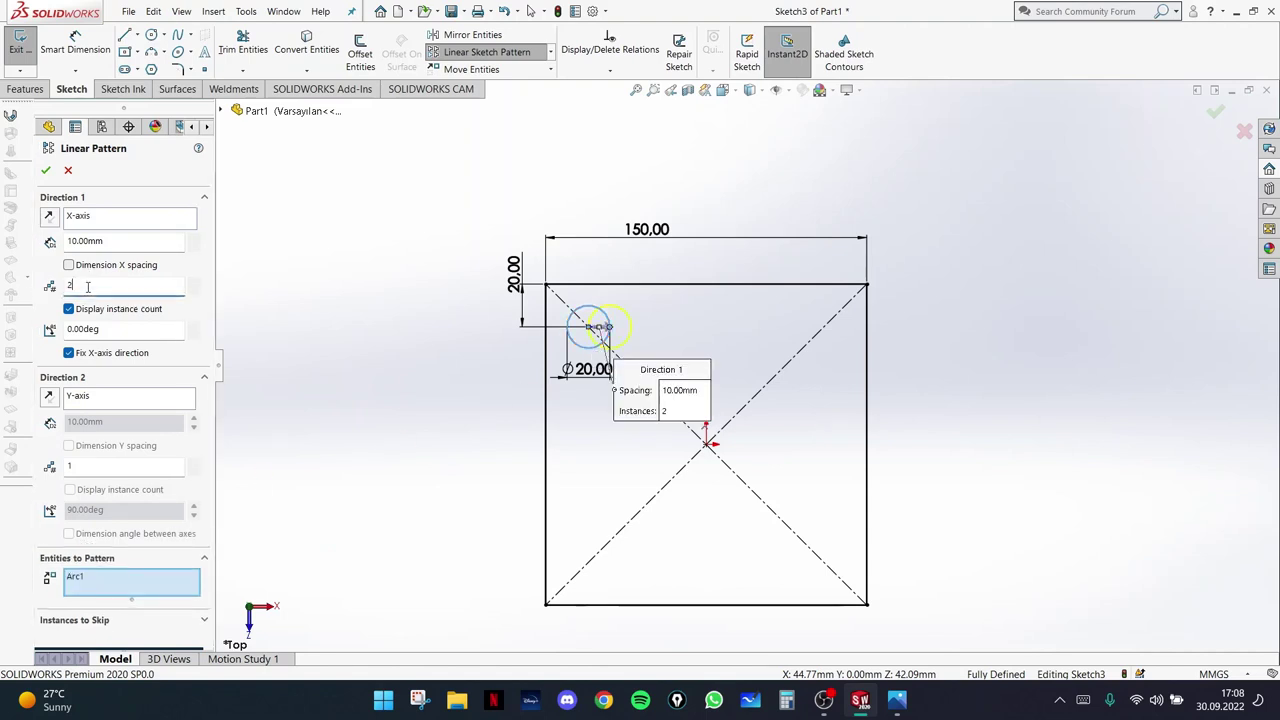
pyautogui.write('3')
pyautogui.doubleClick(113, 240)
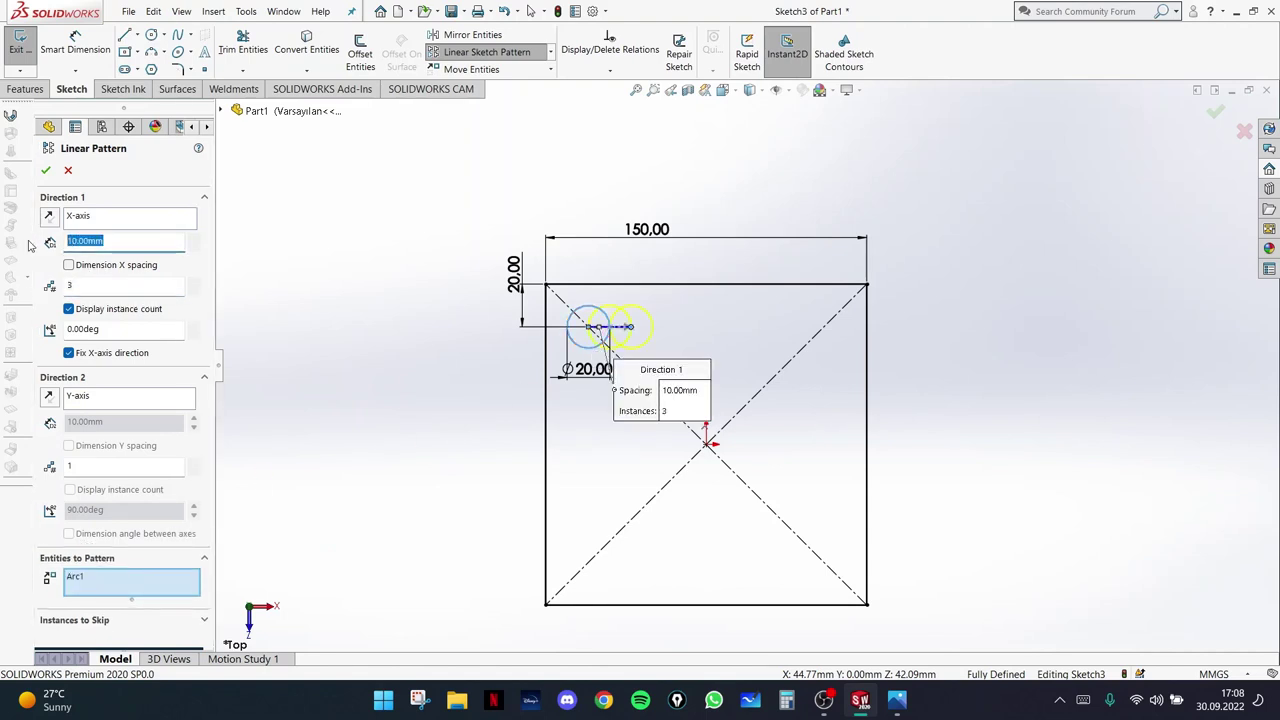
pyautogui.write('55')
# - Give the pattern's Y-axis direction 3 instances at 55 mm spacing and reverse it so the circles fall inside the square
pyautogui.click(90, 464)
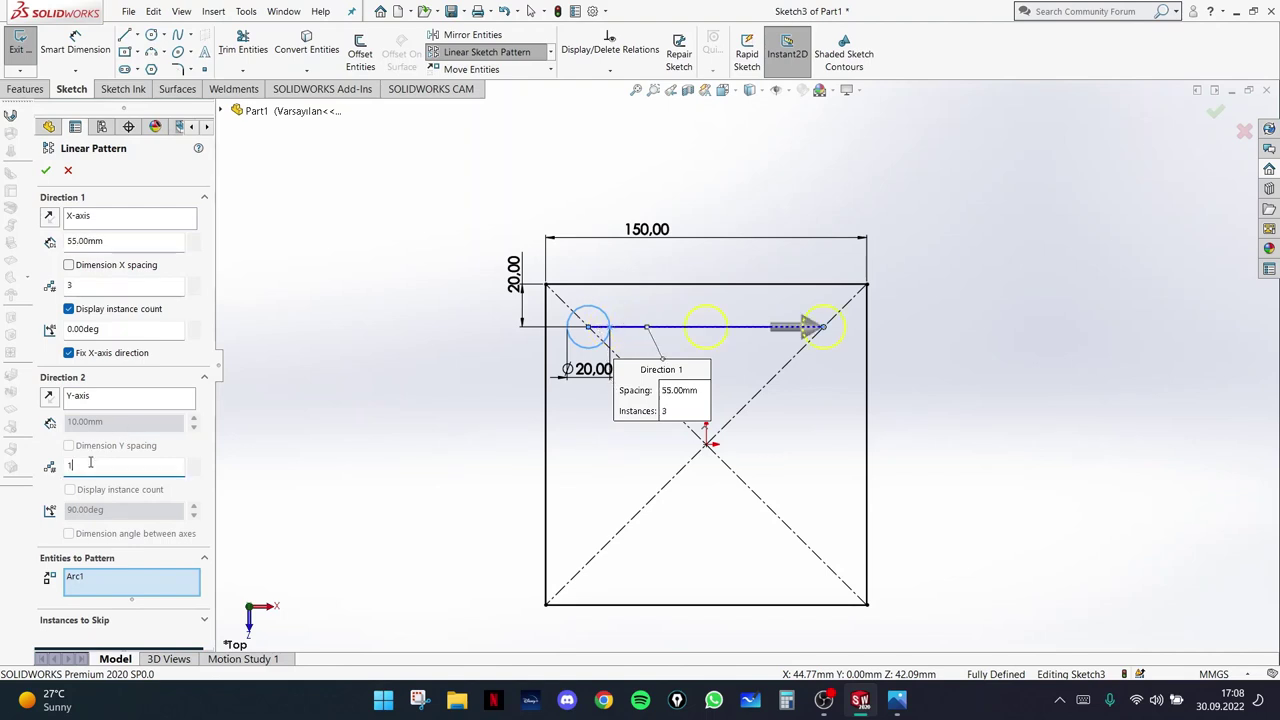
pyautogui.write('3')
pyautogui.click(89, 422)
pyautogui.doubleClick(89, 422)
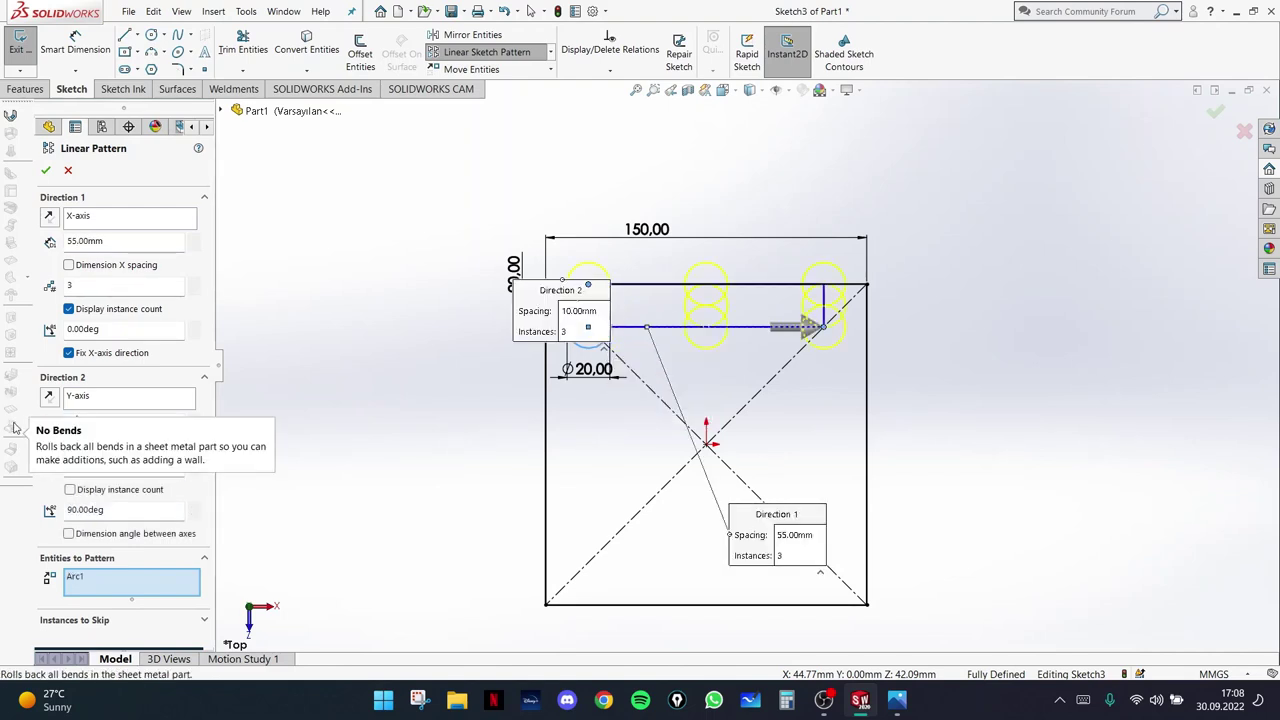
pyautogui.write('55')
pyautogui.press('Return')
pyautogui.click(69, 445)
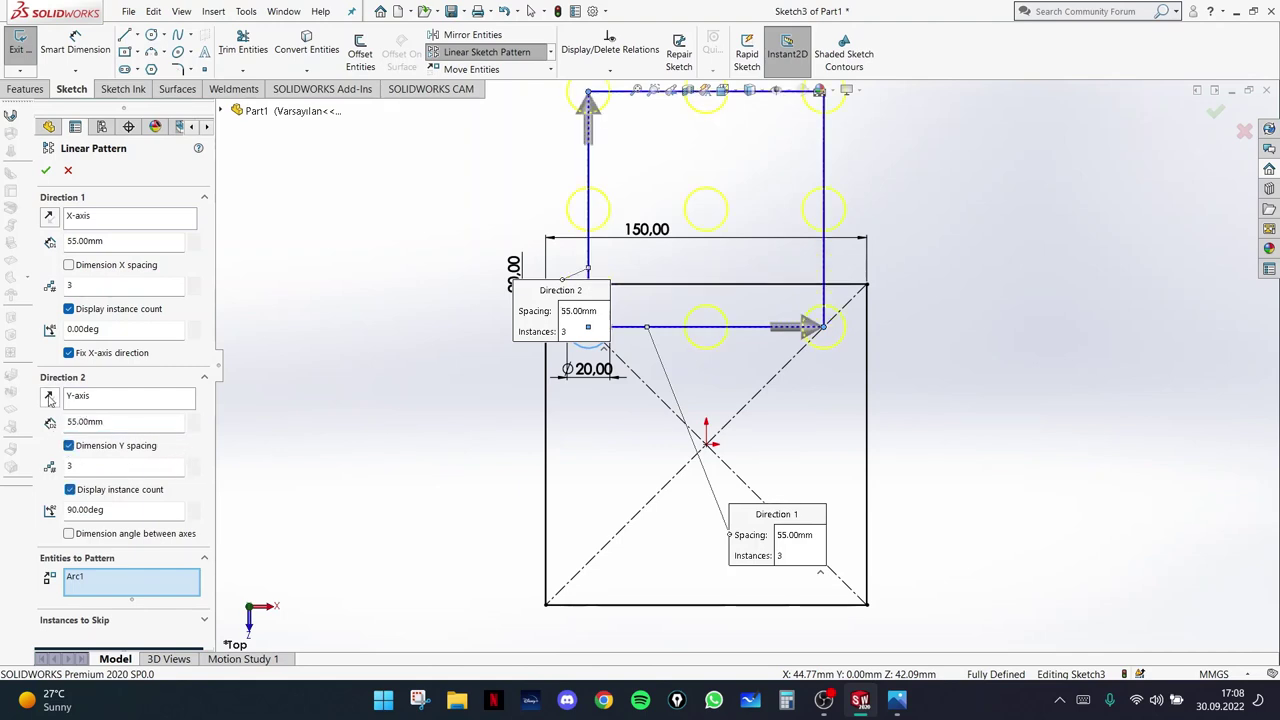
pyautogui.click(49, 397)
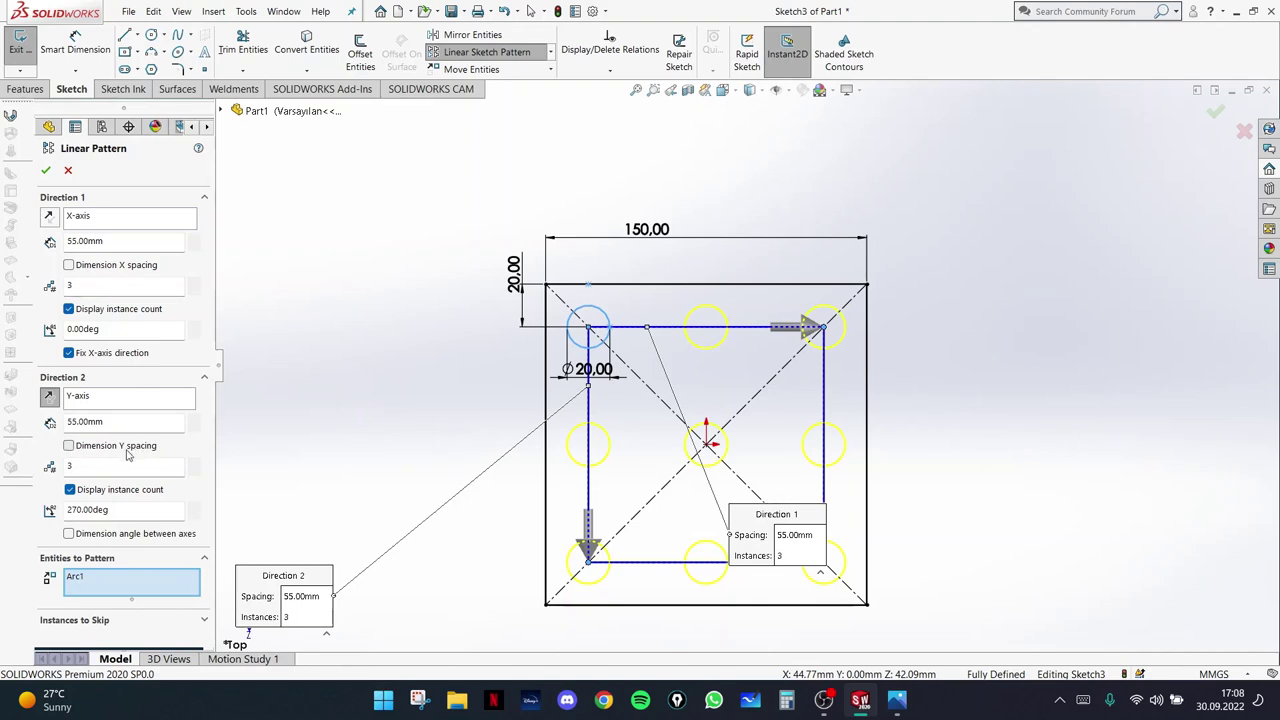
# - Enable the X and Y spacing dimensions for the pattern and accept it
pyautogui.click(69, 446)
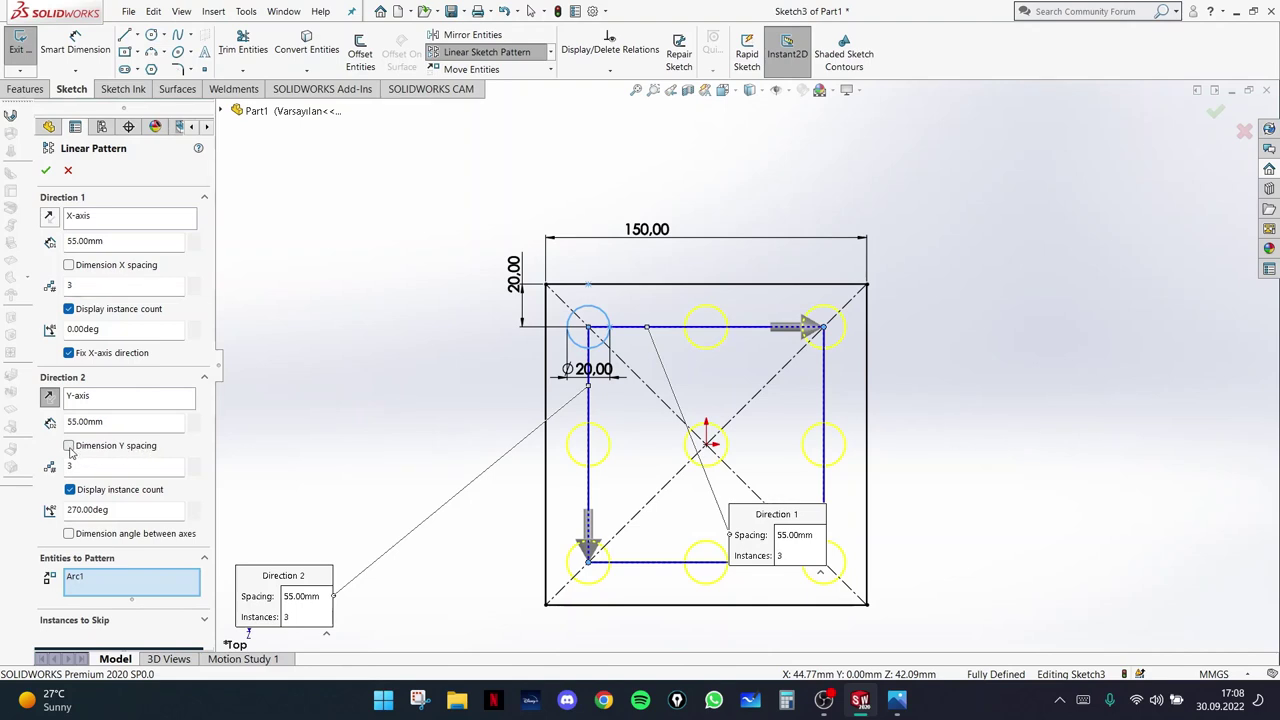
pyautogui.click(69, 266)
pyautogui.click(45, 170)
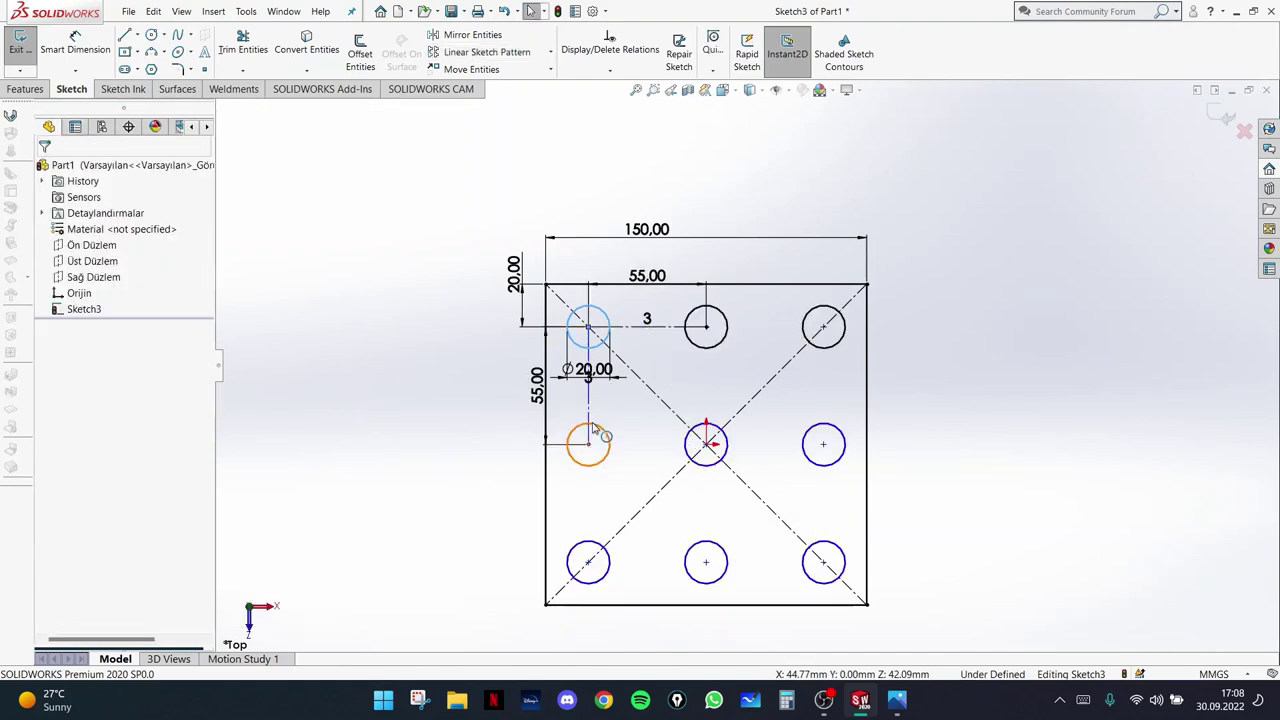
# - Test-move the lower-left circle, and add a Vertical relation between its centre and the upper-left circle's centre
pyautogui.moveTo(590, 566); pyautogui.dragTo(500, 535)
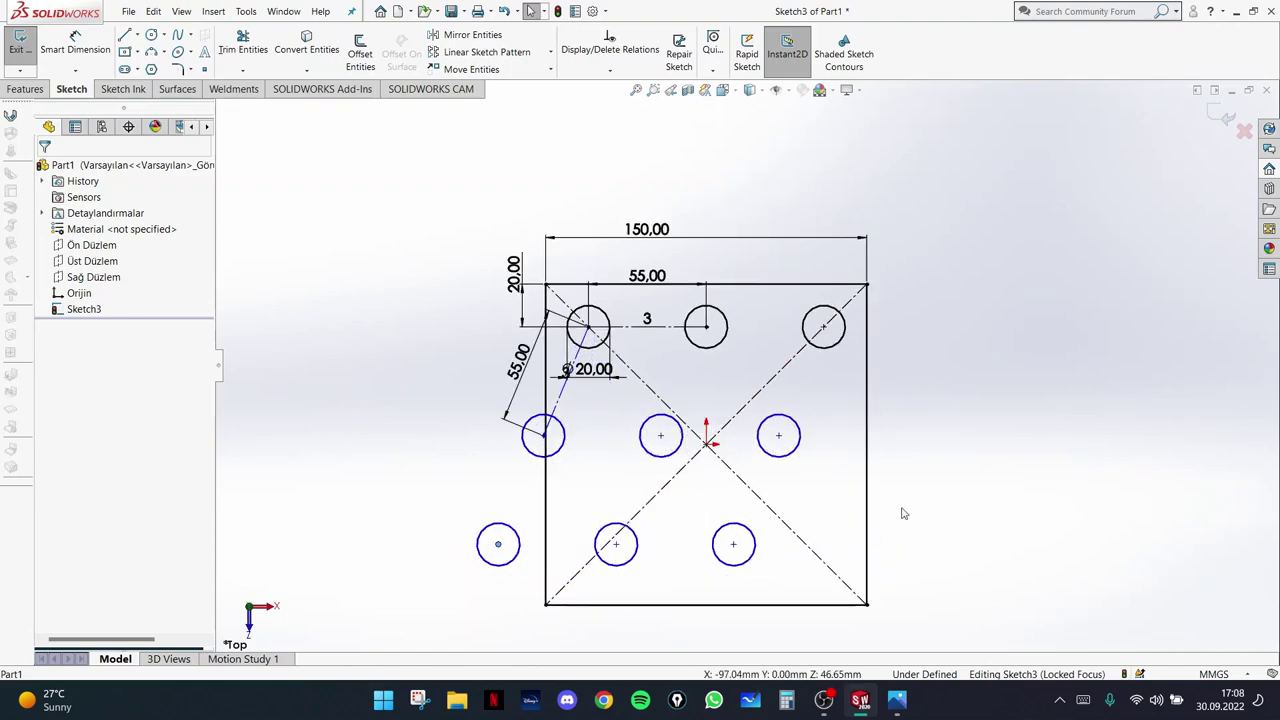
pyautogui.click(498, 544)
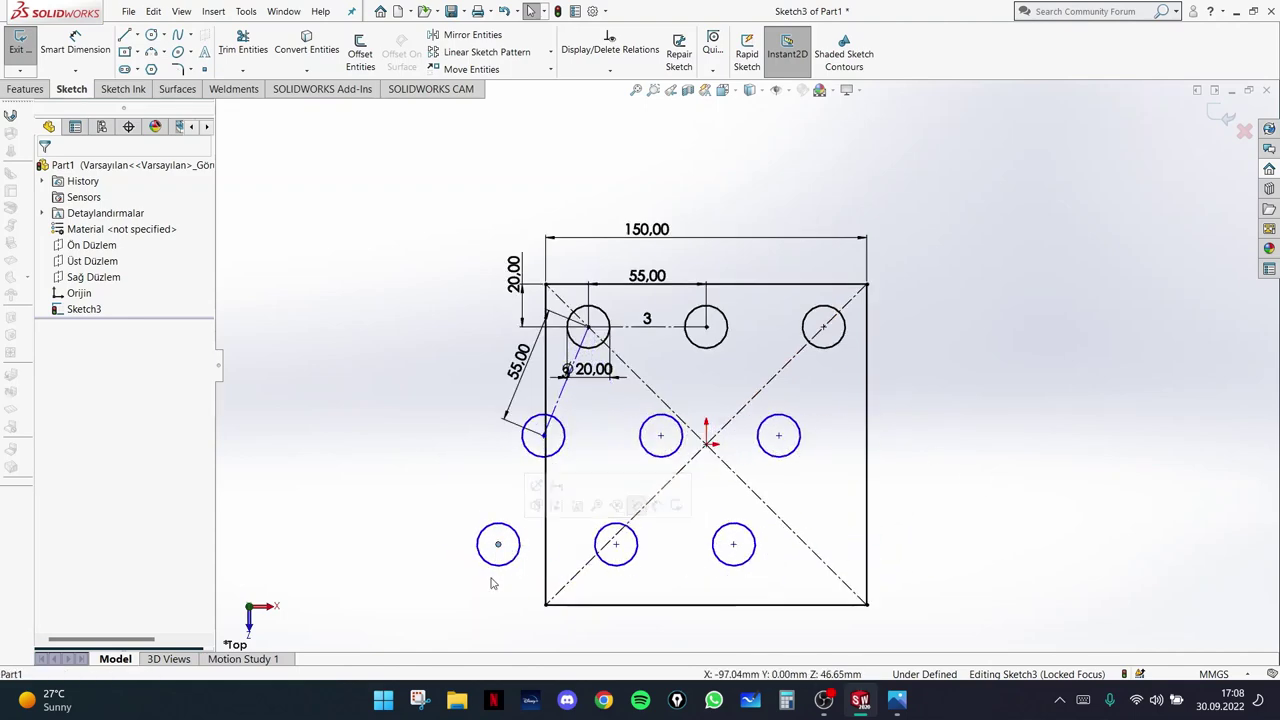
pyautogui.press('d')
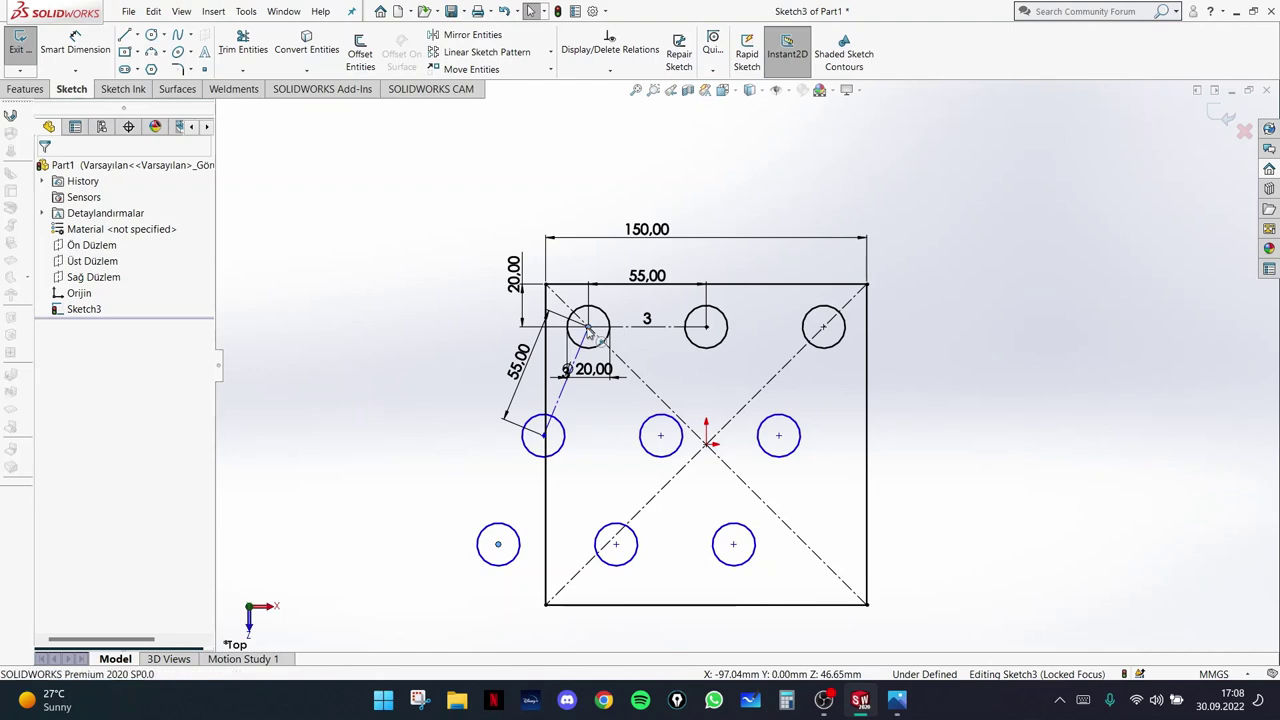
pyautogui.click(588, 327)
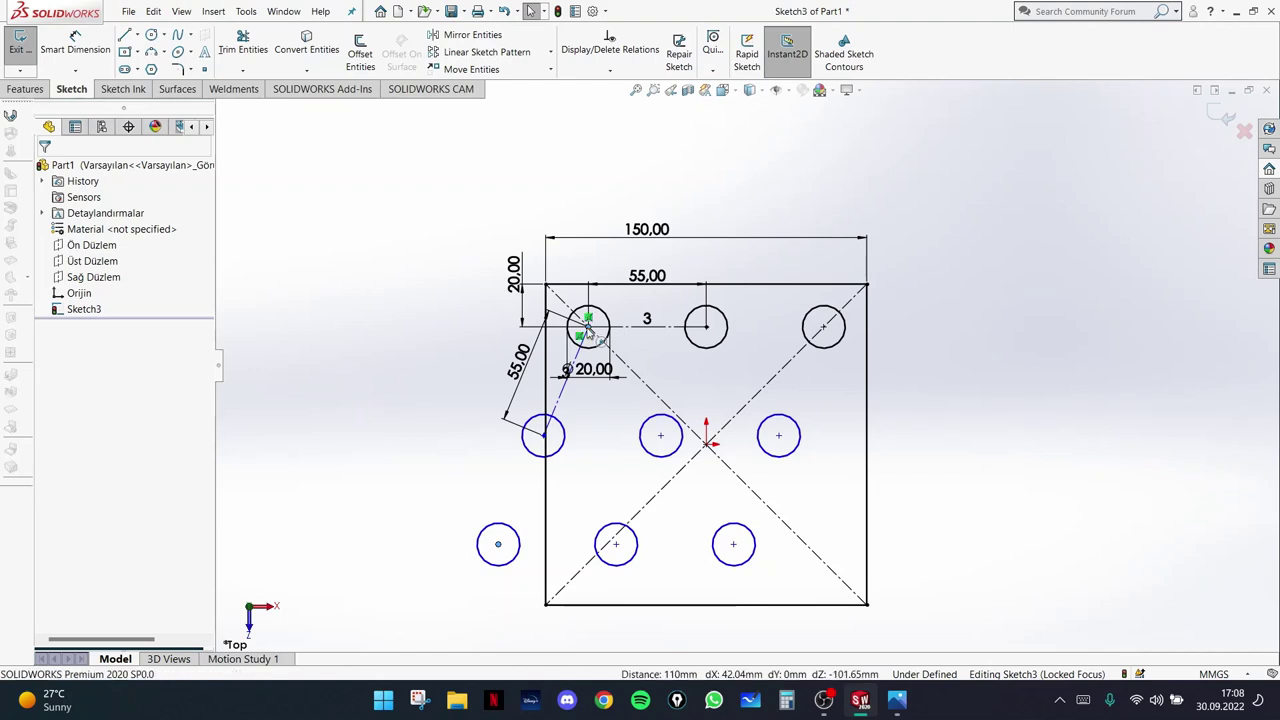
pyautogui.click(75, 127)
pyautogui.click(46, 427)
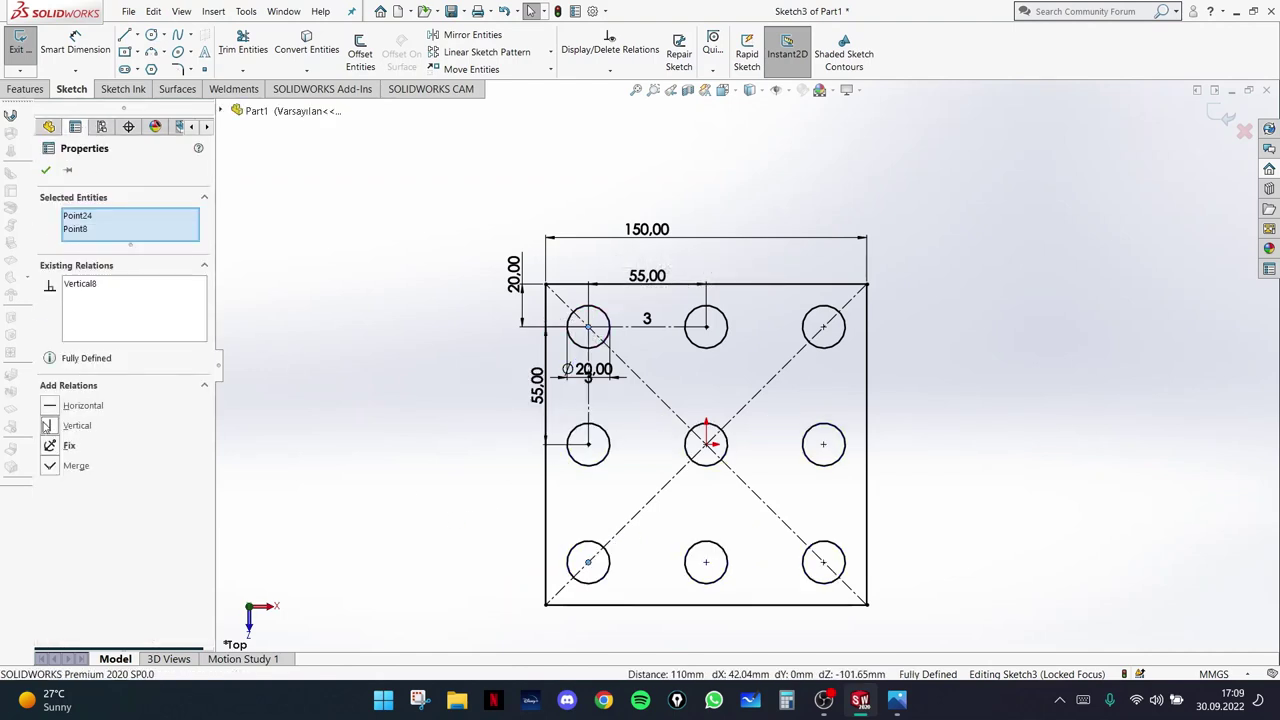
pyautogui.click(355, 352)
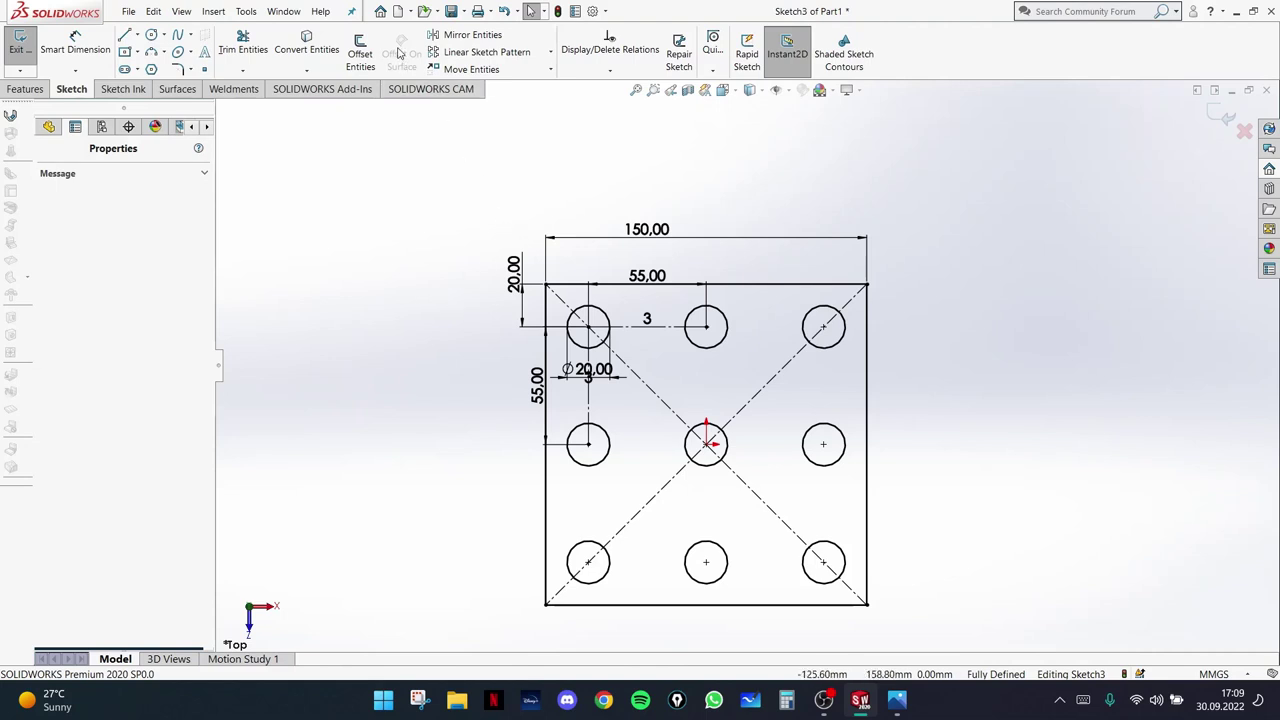
# - Exit the completed plate sketch, clear the selection, and show the feature tree
pyautogui.scroll(-2, 734, 400)
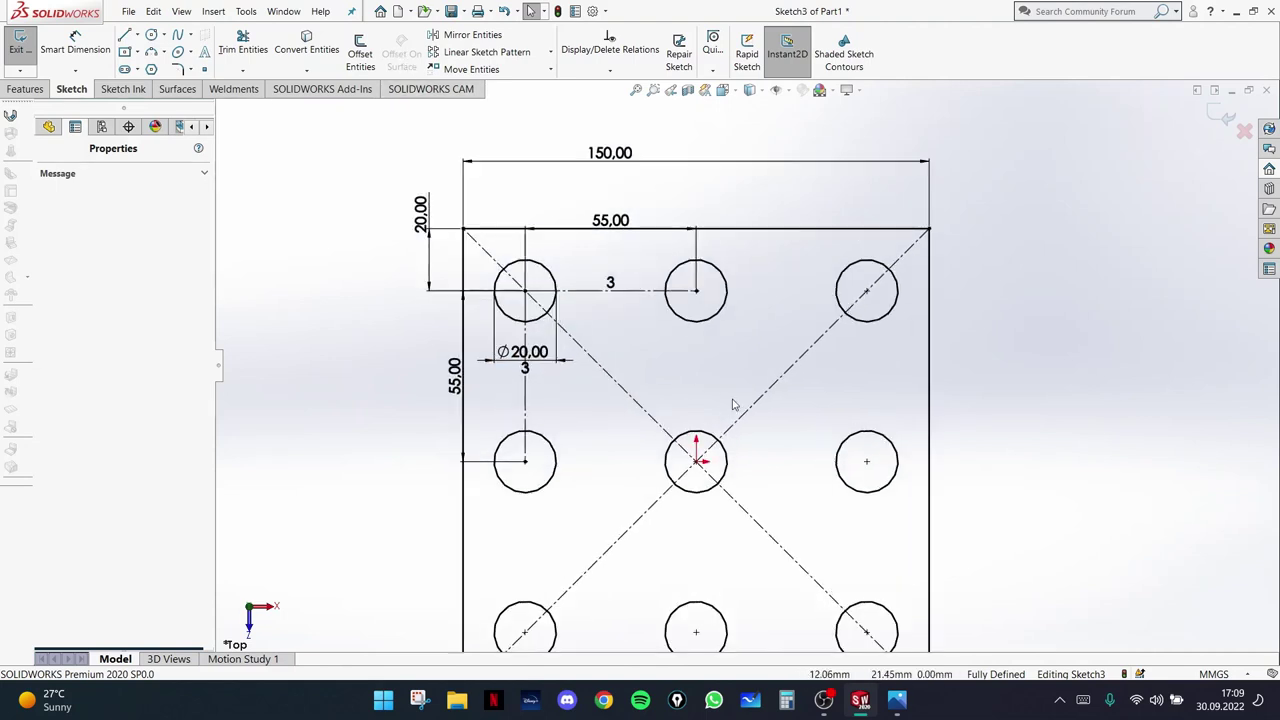
pyautogui.scroll(3, 720, 443)
pyautogui.scroll(-1, 730, 362)
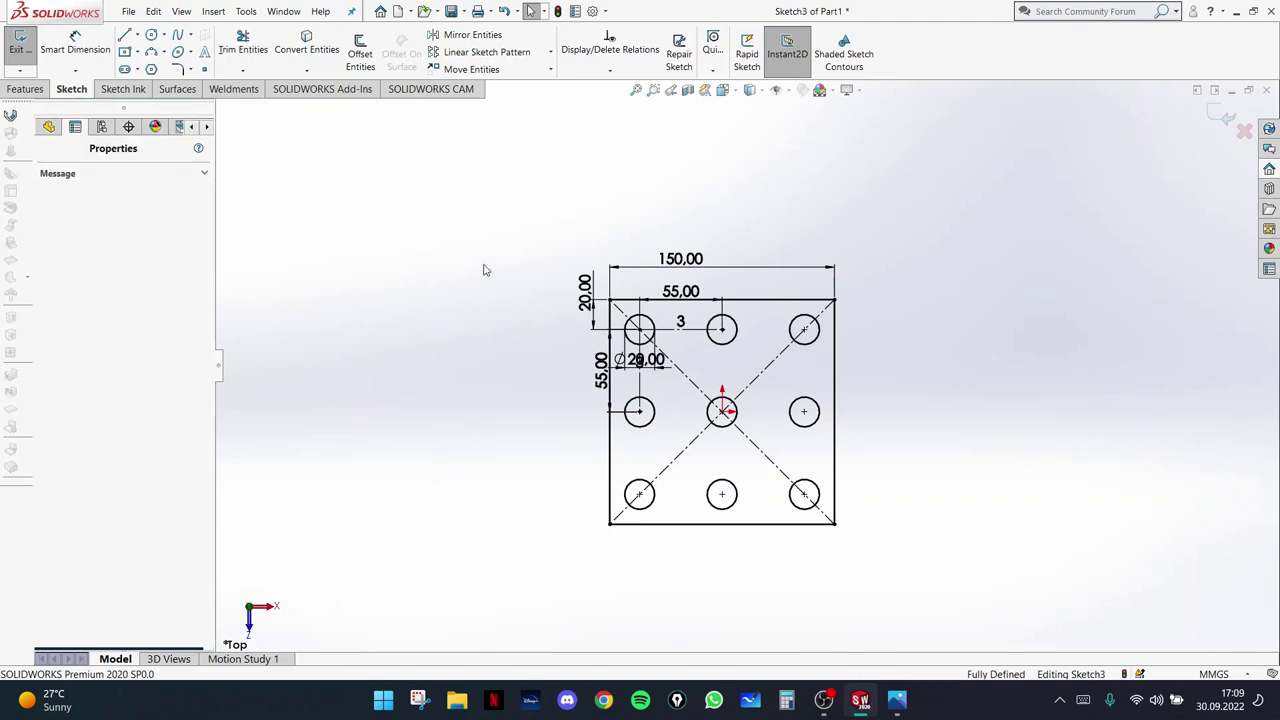
pyautogui.click(20, 45)
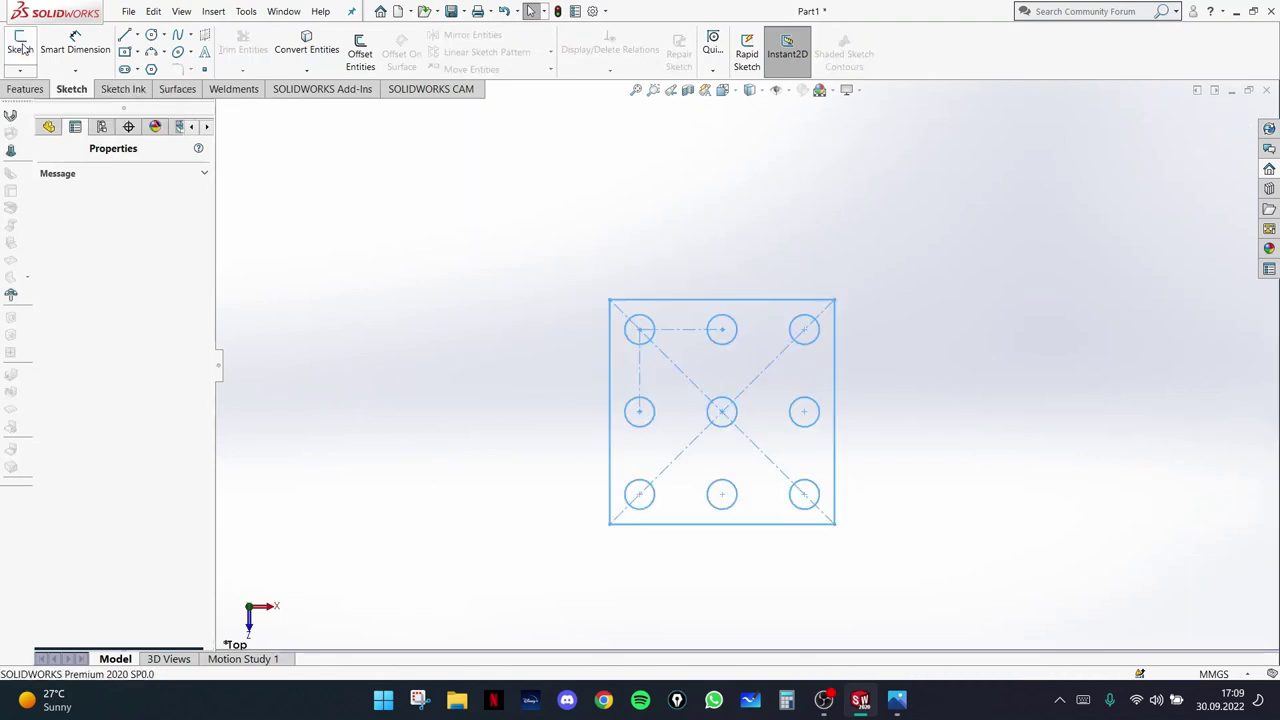
pyautogui.click(740, 260)
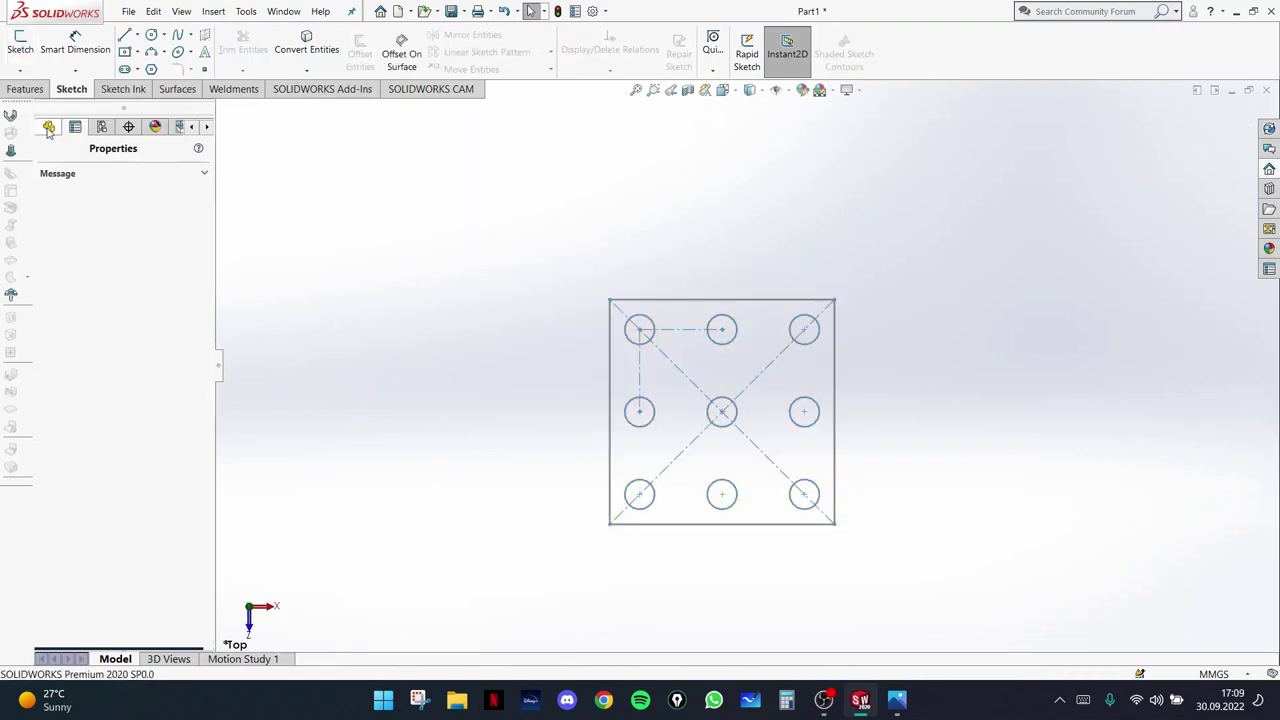
pyautogui.click(47, 129)
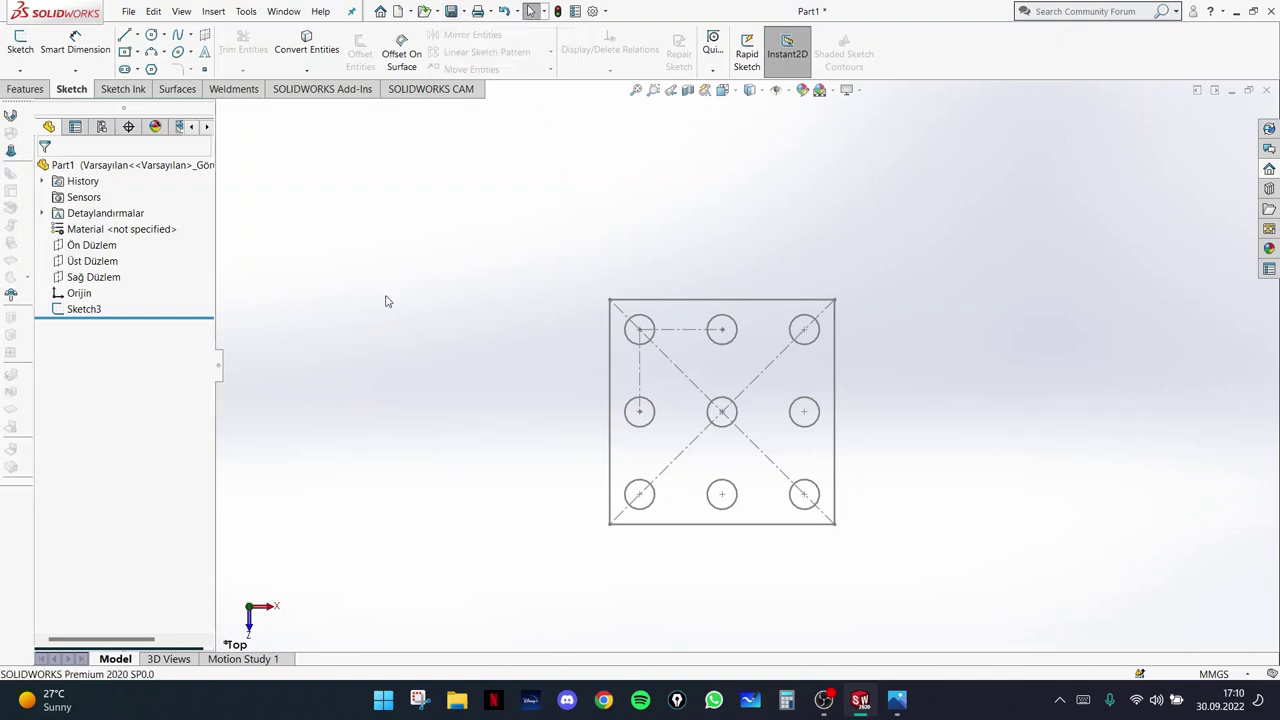
# - Save the part in the Belgeler folder as parca1.SLDPRT with the SOLIDWORKS Part file type
pyautogui.click(465, 13)
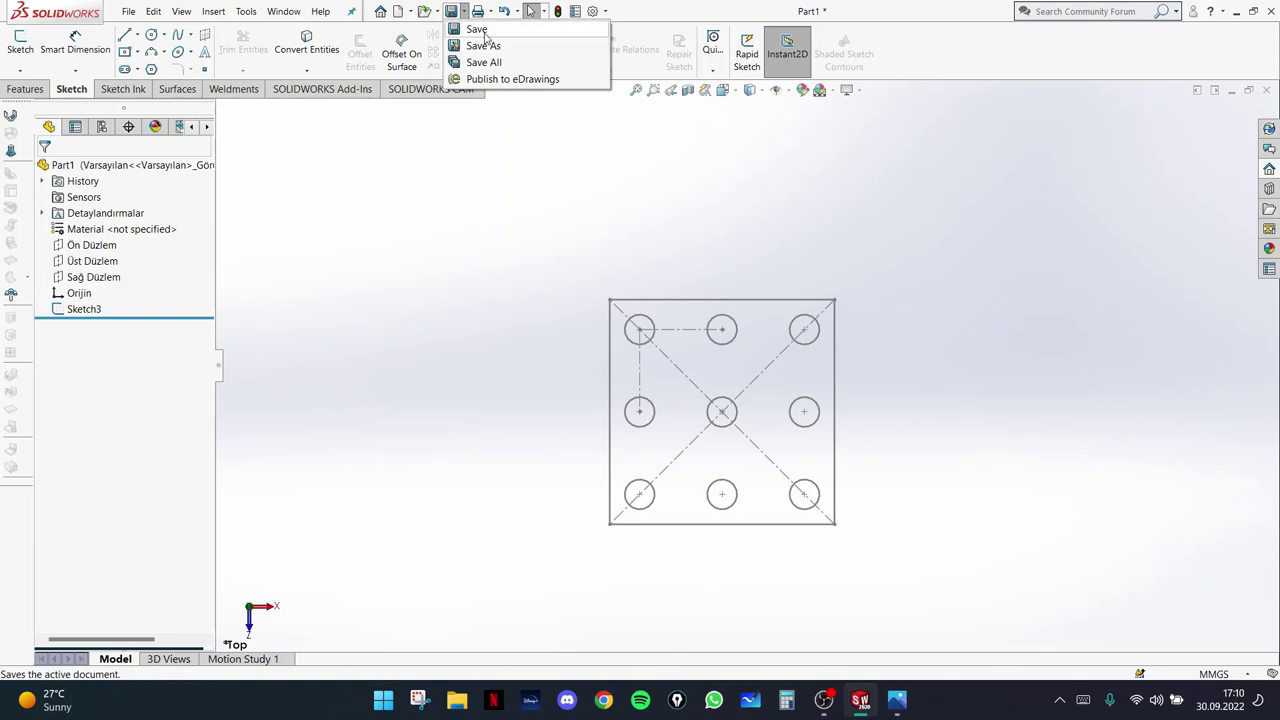
pyautogui.click(483, 32)
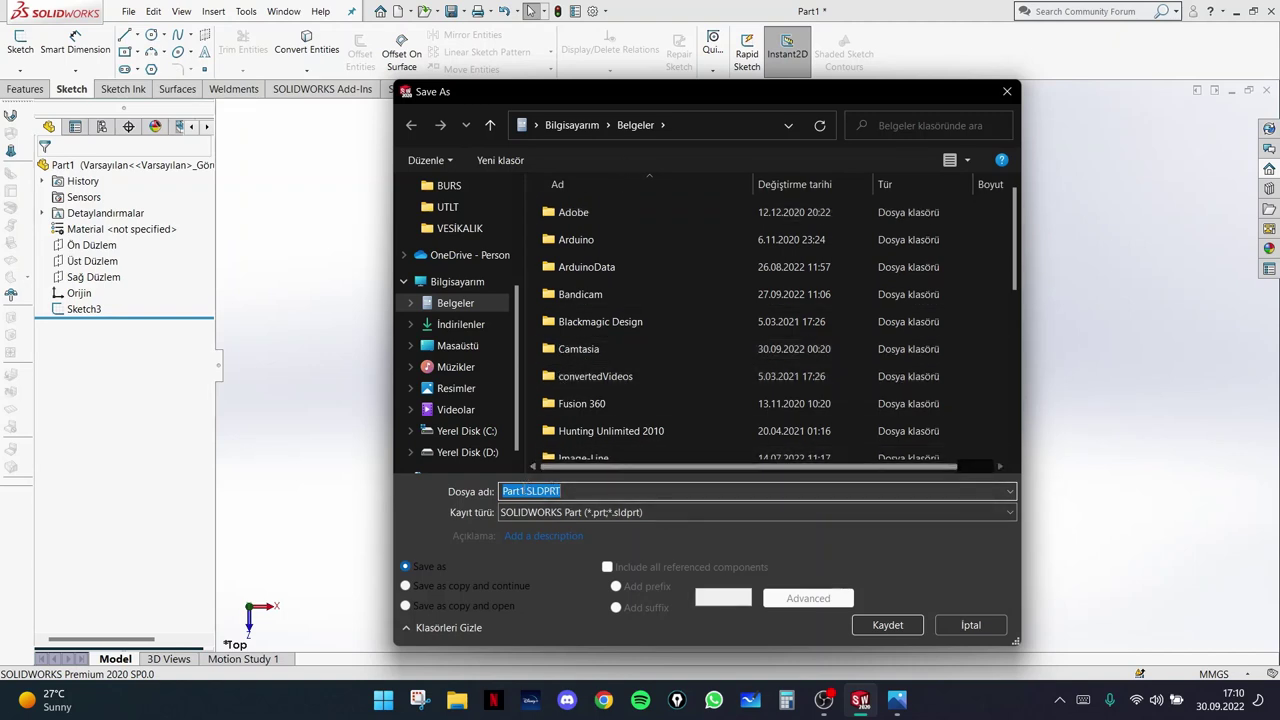
pyautogui.click(523, 491)
pyautogui.moveTo(523, 491); pyautogui.dragTo(503, 492)
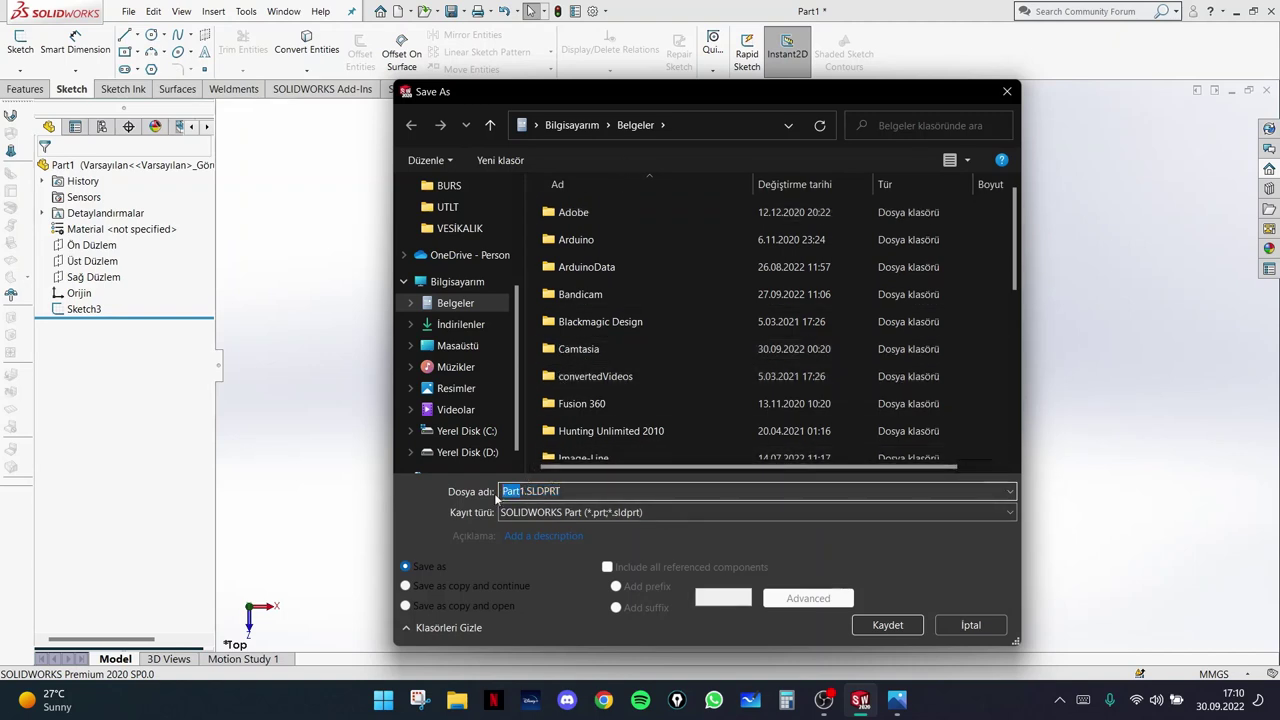
pyautogui.write('parca')
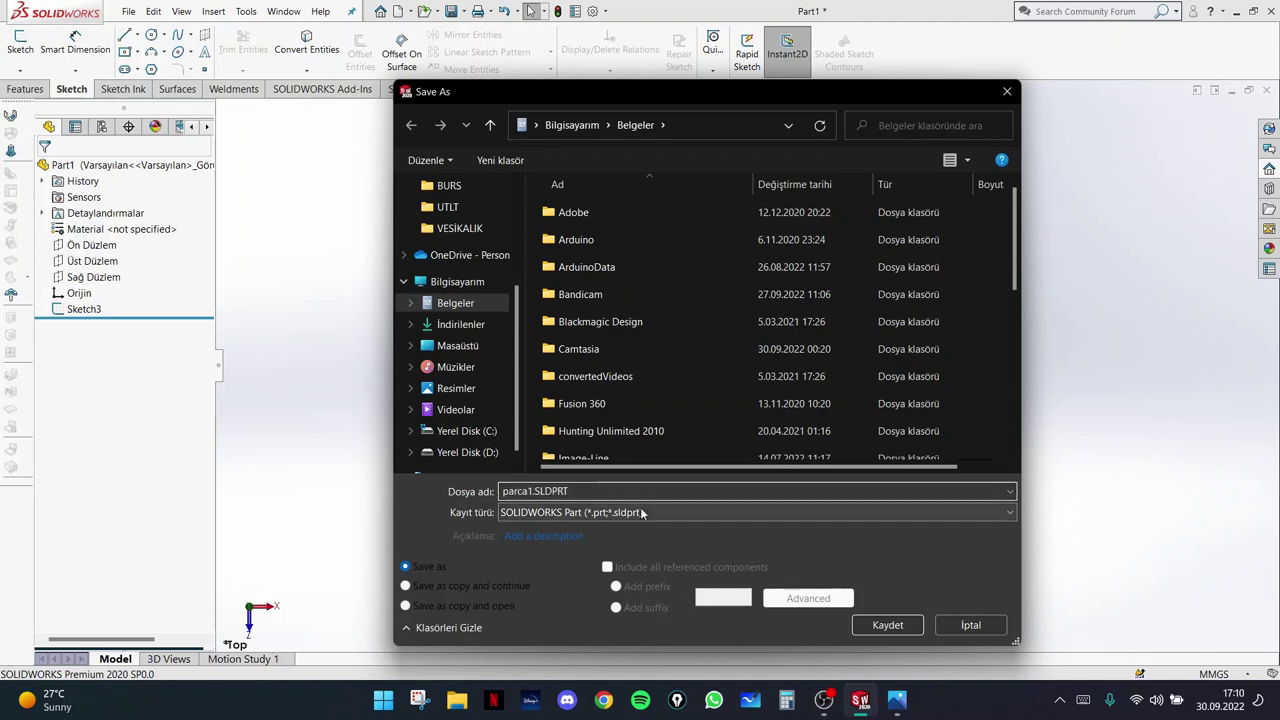
pyautogui.click(547, 512)
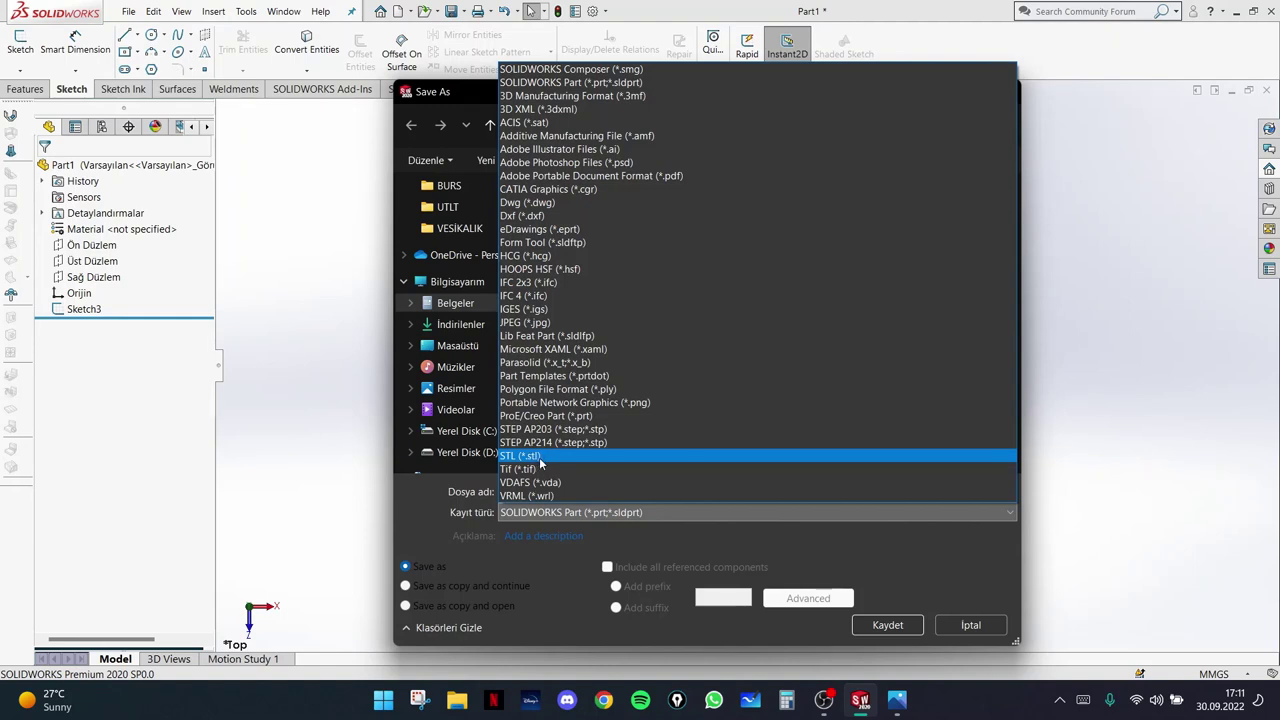
pyautogui.click(631, 82)
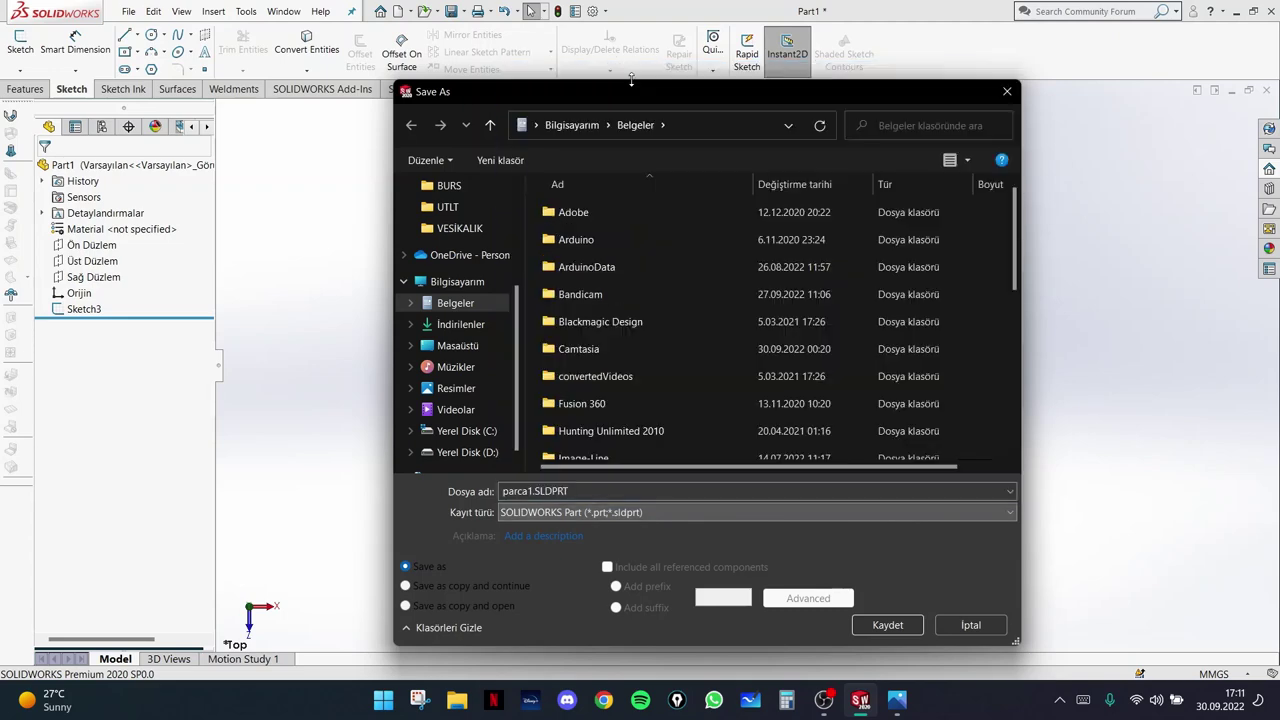
pyautogui.click(885, 625)
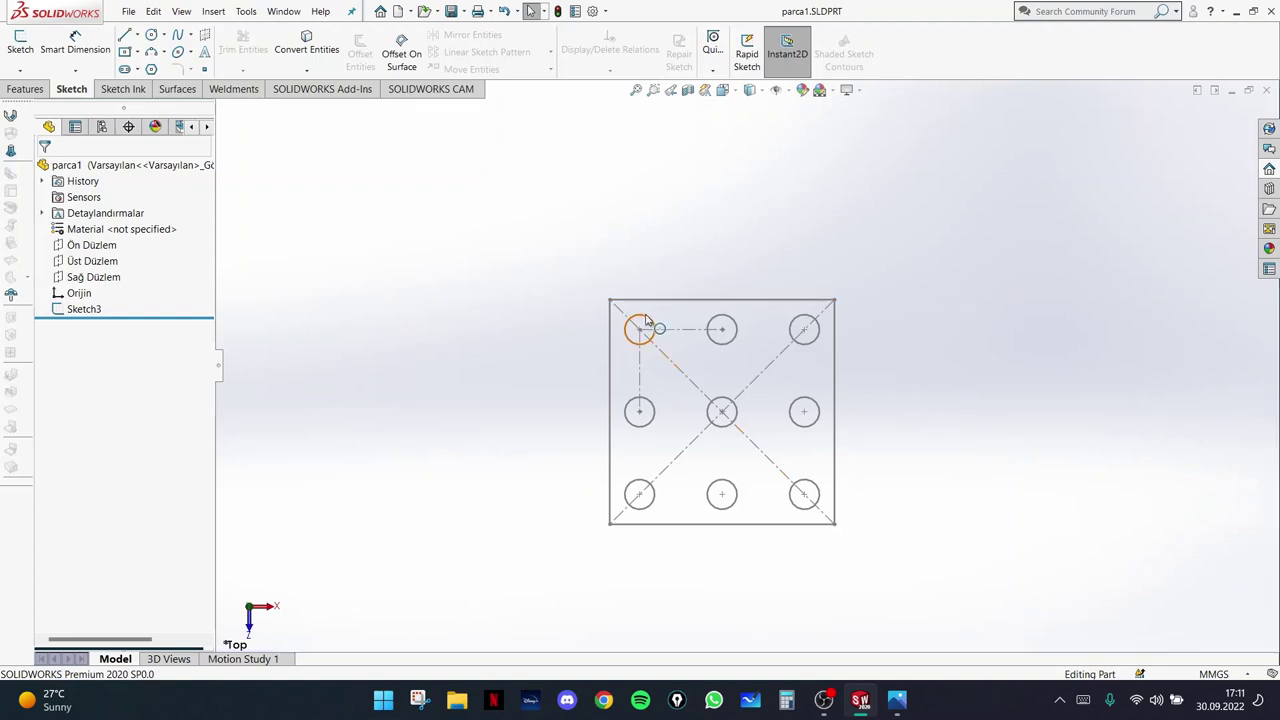
pyautogui.click(451, 11)
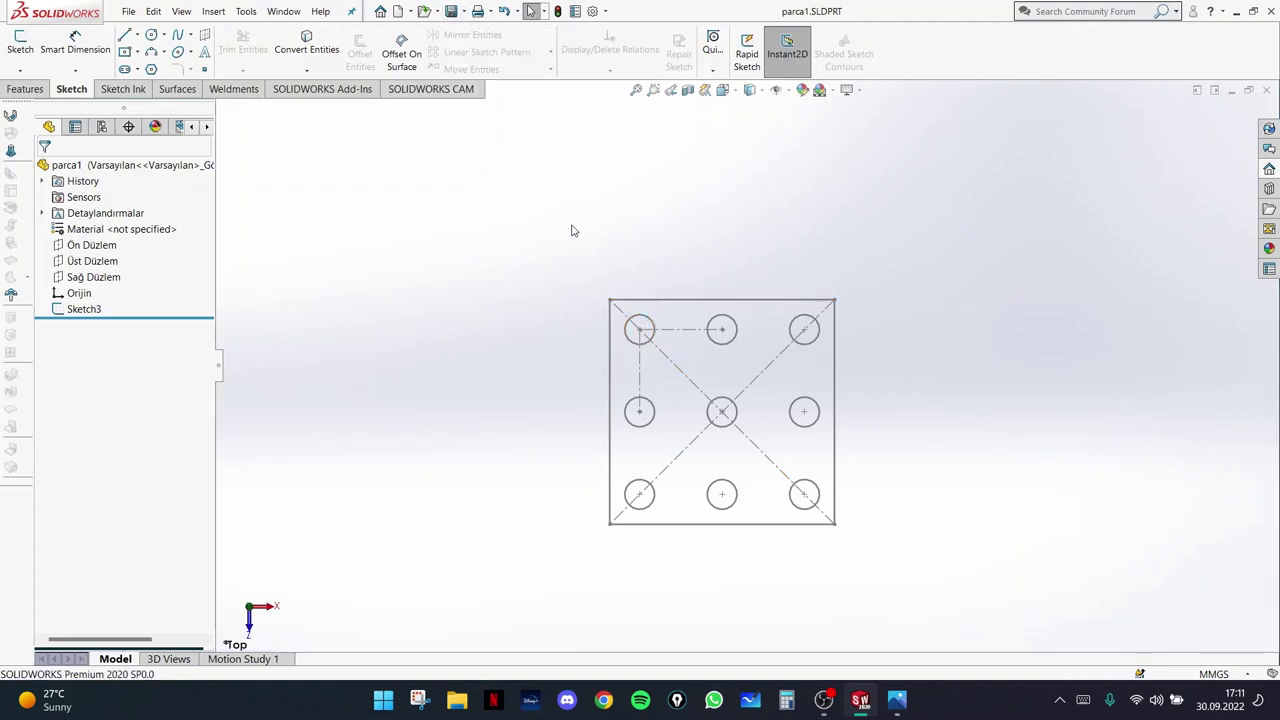